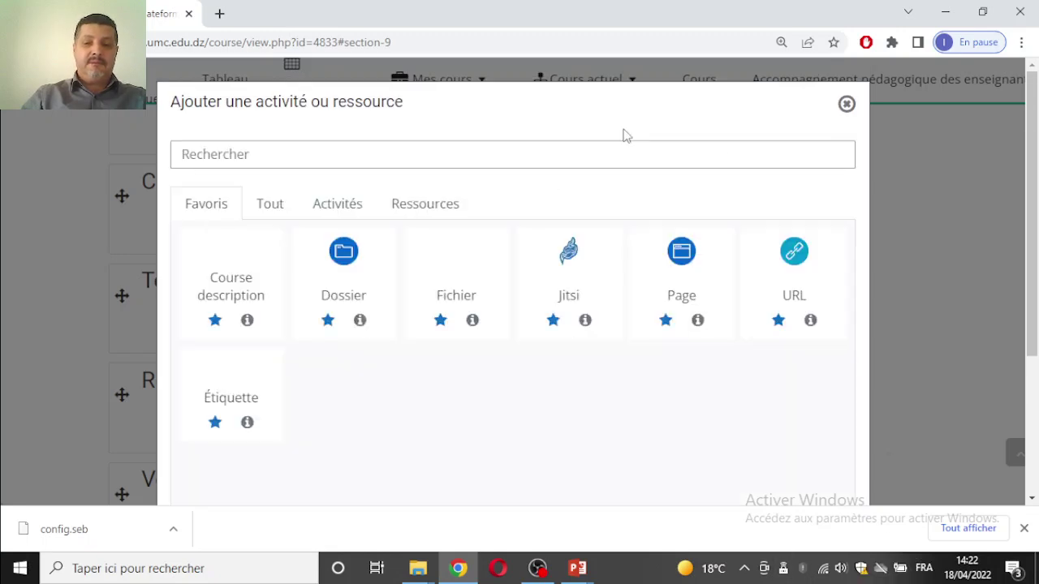
# - Add a new Test activity to the "Test de sortie" section from the full list of activities and resources
pyautogui.click(318, 211)
pyautogui.scroll(-2, 731, 333)
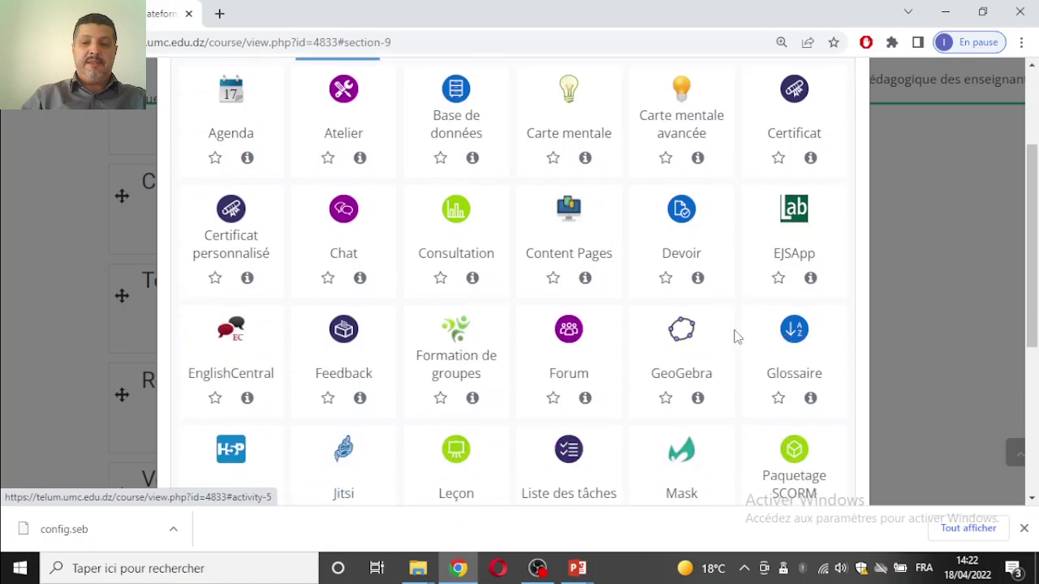
pyautogui.scroll(-2, 747, 375)
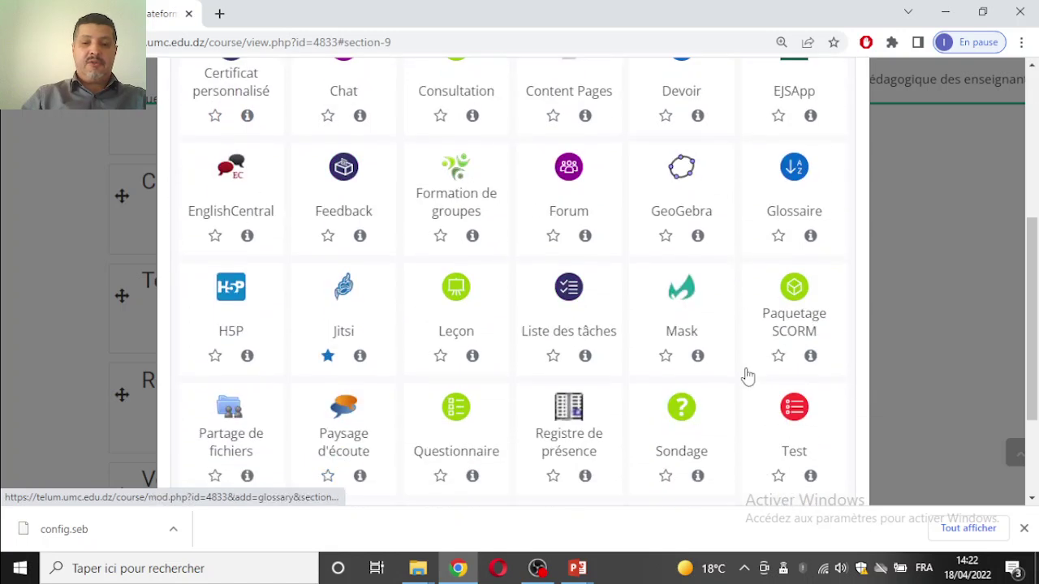
pyautogui.click(797, 413)
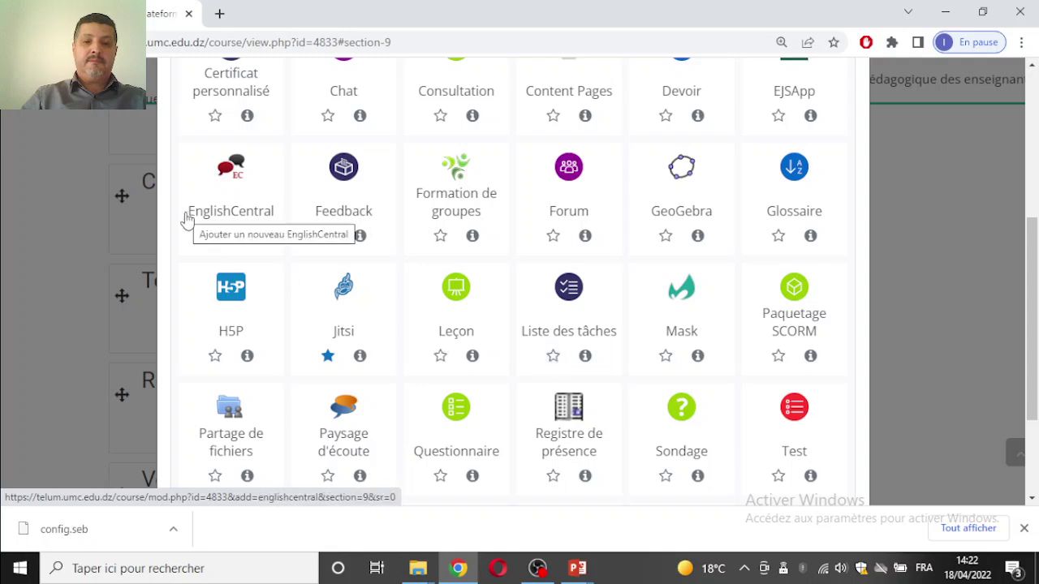
pyautogui.click(408, 254)
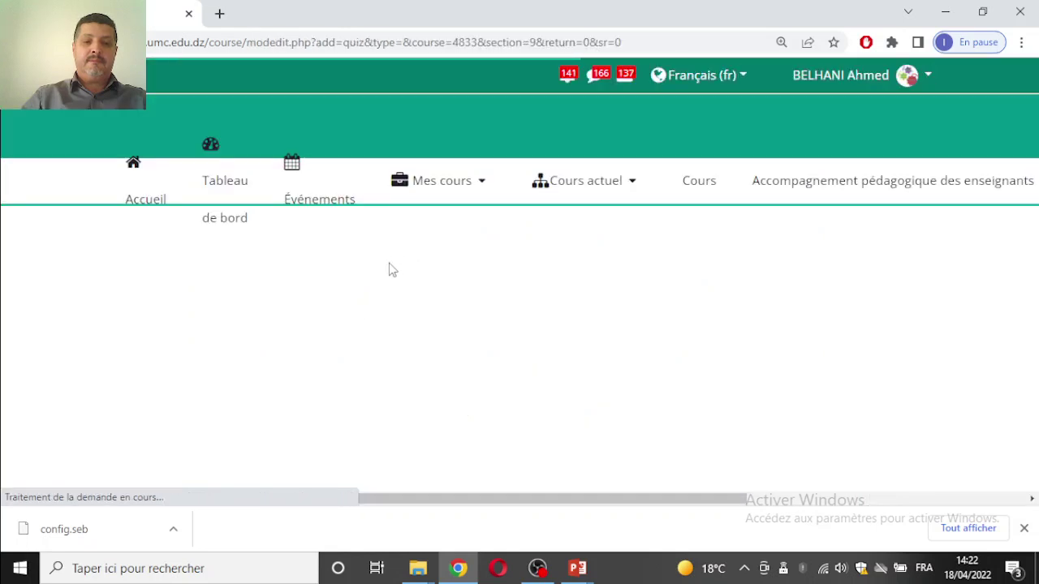
# - Name the test "Tester vos acquis"
pyautogui.click(302, 266)
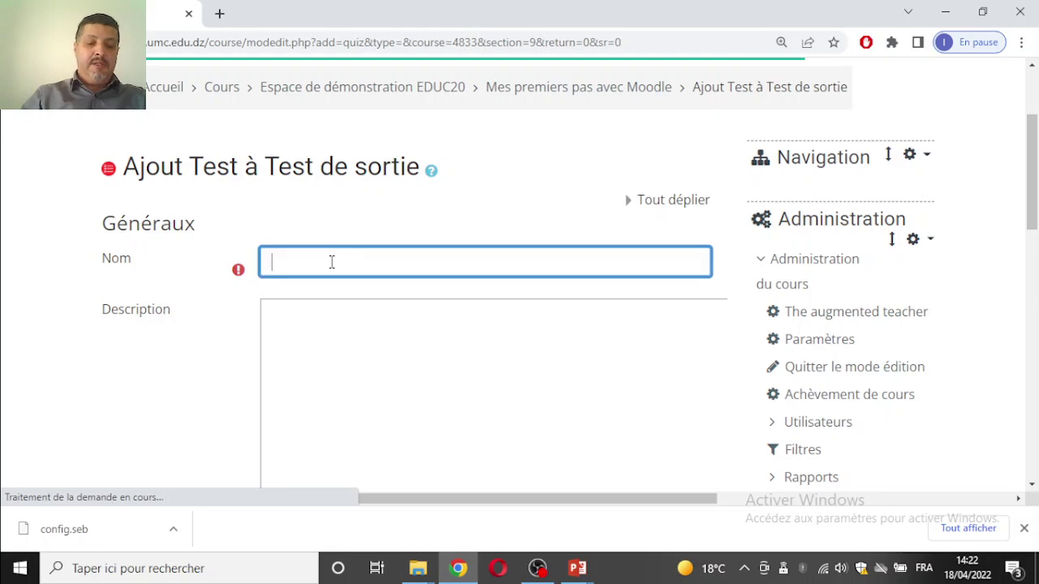
pyautogui.write('Tes')
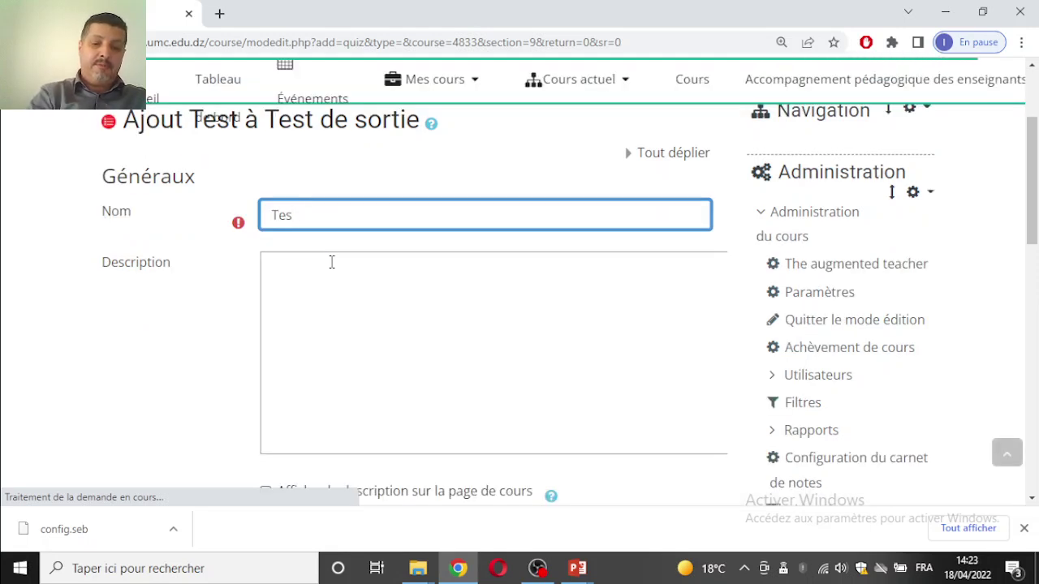
pyautogui.write('trter')
pyautogui.click(331, 262)
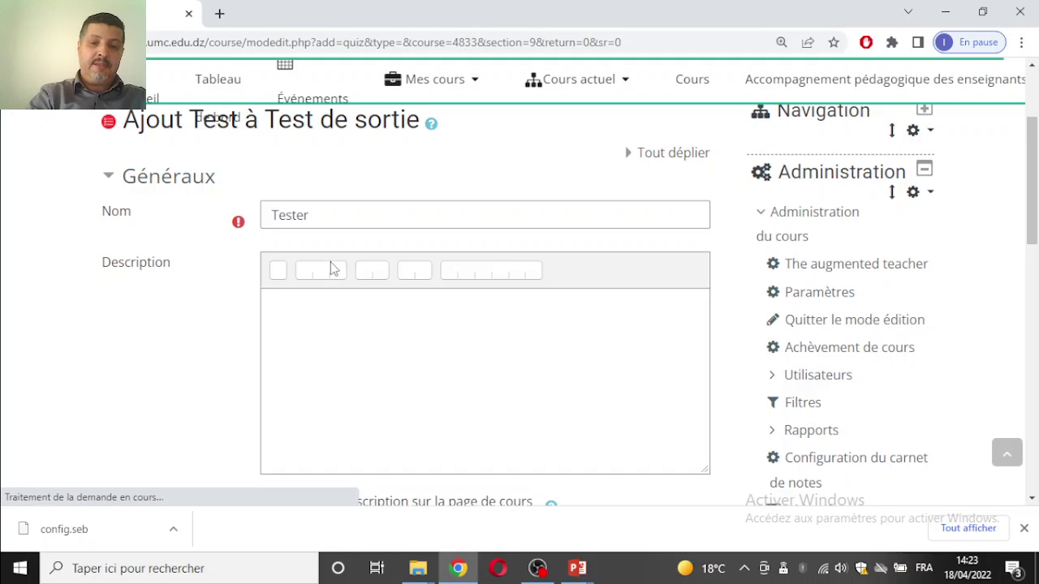
pyautogui.click(514, 210)
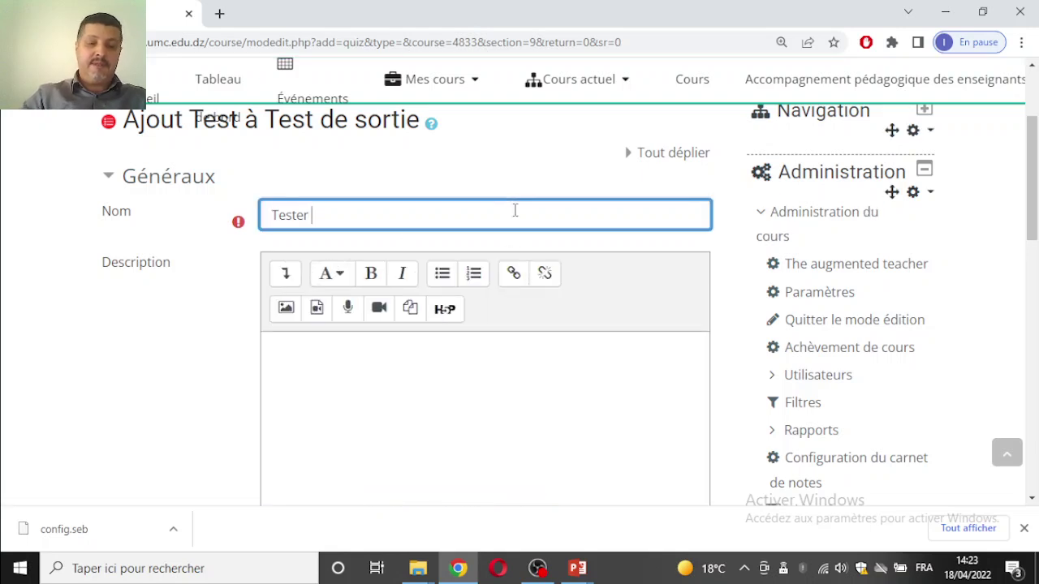
pyautogui.write('vos ')
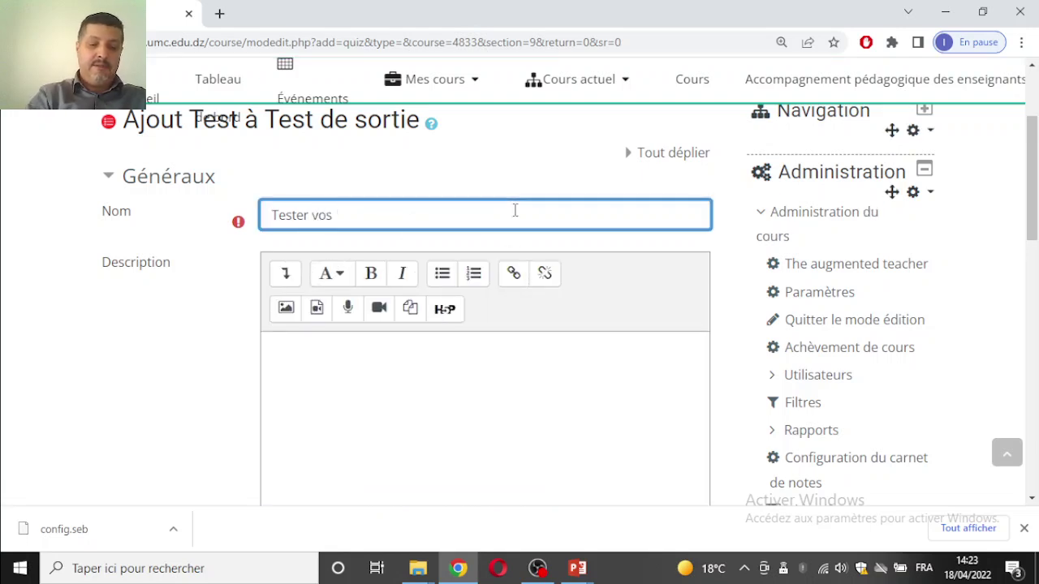
pyautogui.write('acquis')
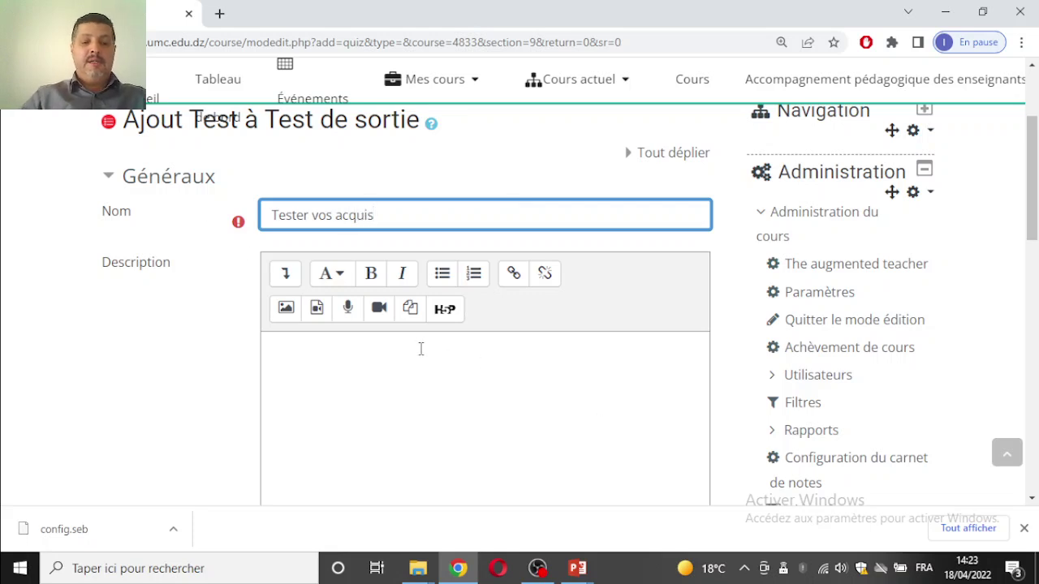
# - Enter the test description "La note sera comptabilisée dans la moyenne globale"
pyautogui.scroll(-1, 420, 348)
pyautogui.click(329, 284)
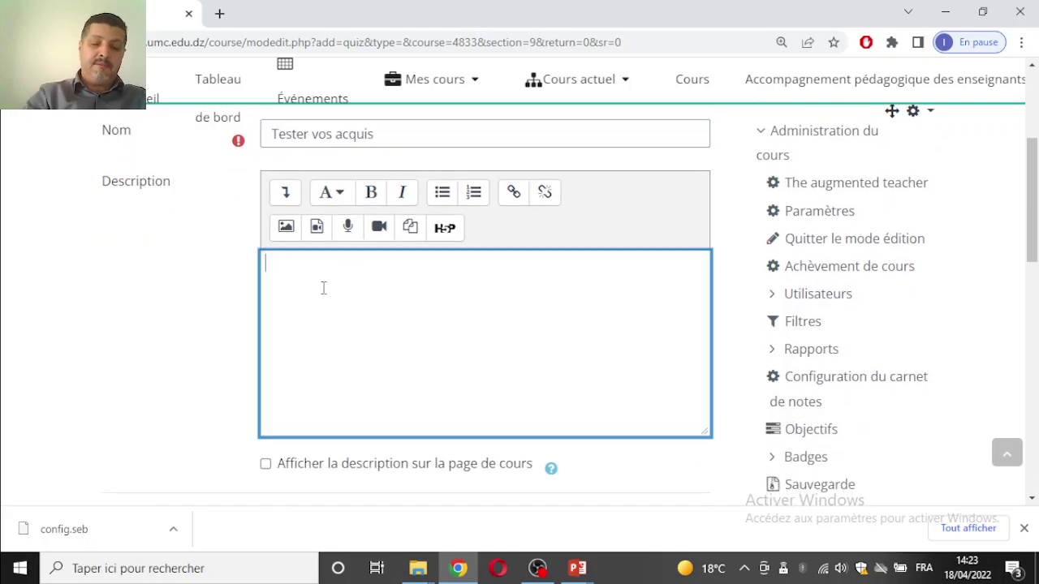
pyautogui.write('La note sera ')
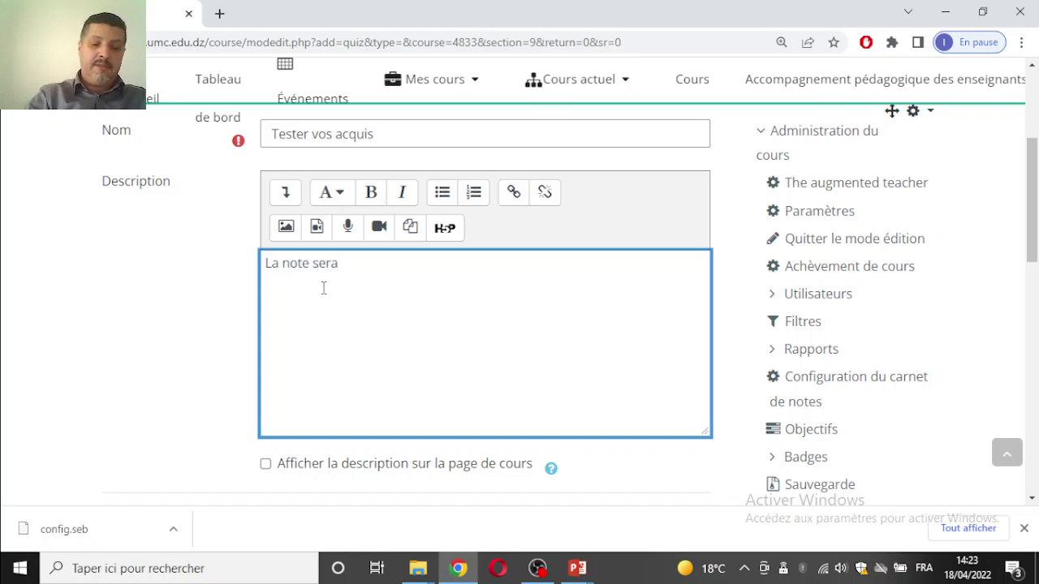
pyautogui.write('compta')
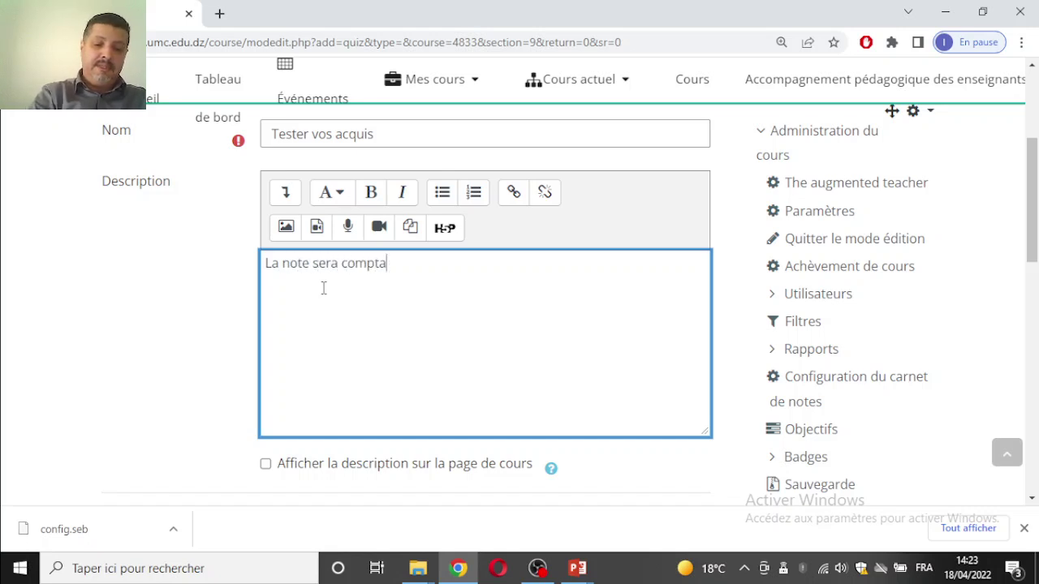
pyautogui.write('bilisé')
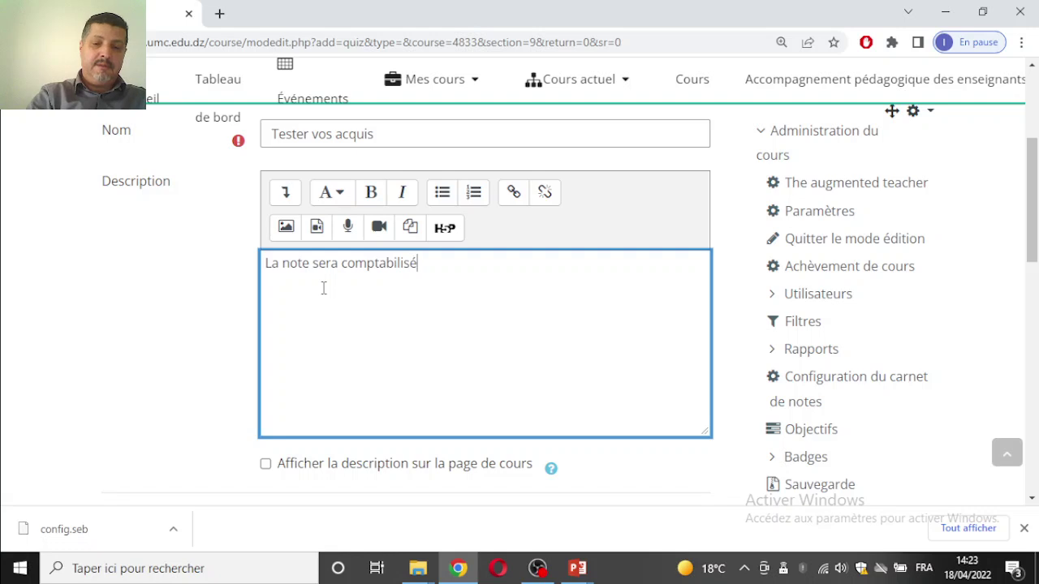
pyautogui.write('e dans ')
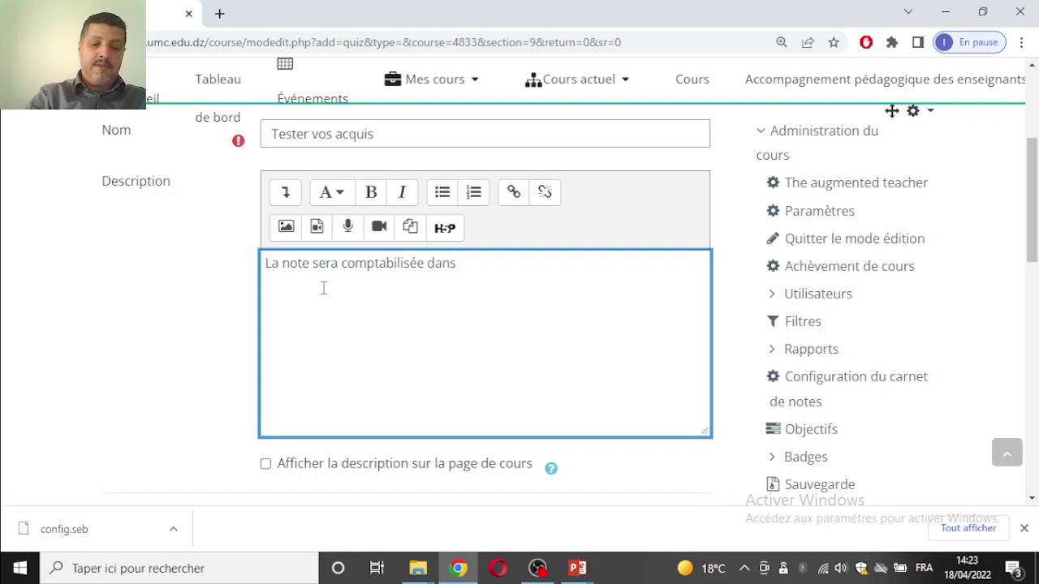
pyautogui.write('la moyenne ')
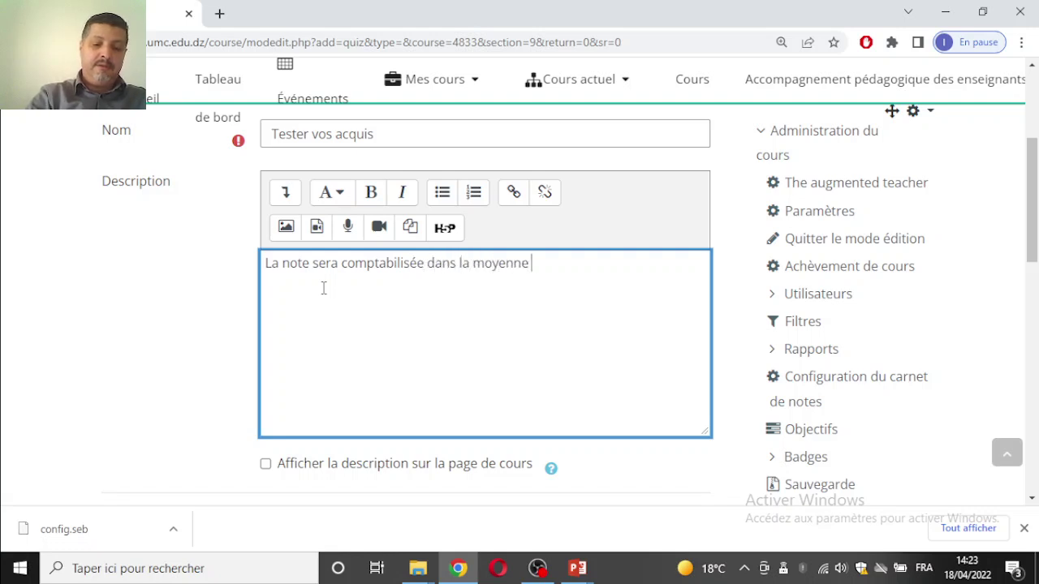
pyautogui.write('globale')
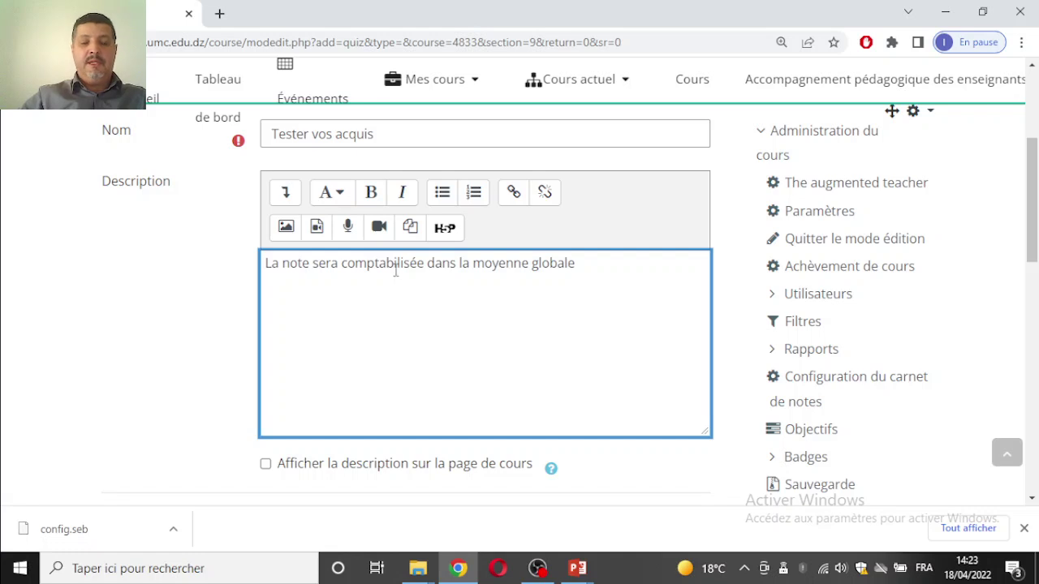
# - Make the whole description bold and enable showing it on the course page
pyautogui.tripleClick(375, 263)
pyautogui.click(371, 195)
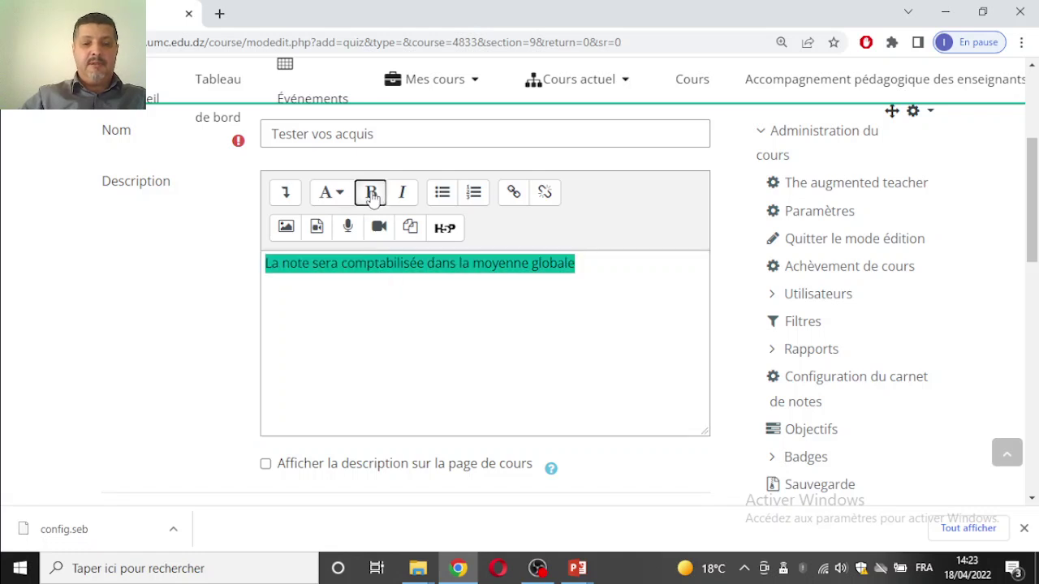
pyautogui.click(265, 463)
# - Activate both the opening date and the closing date in the test's time settings
pyautogui.scroll(-2, 379, 416)
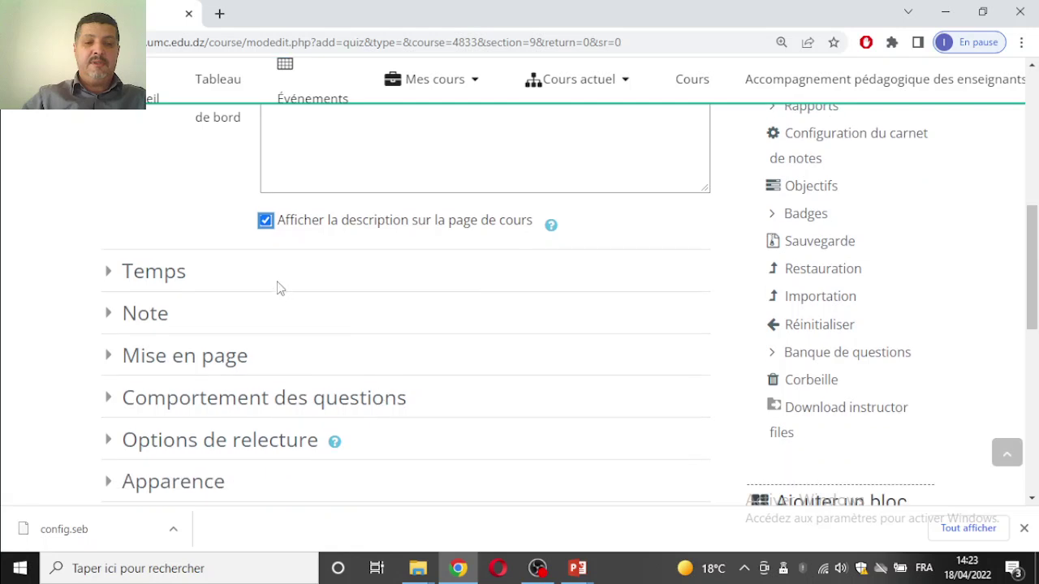
pyautogui.click(171, 275)
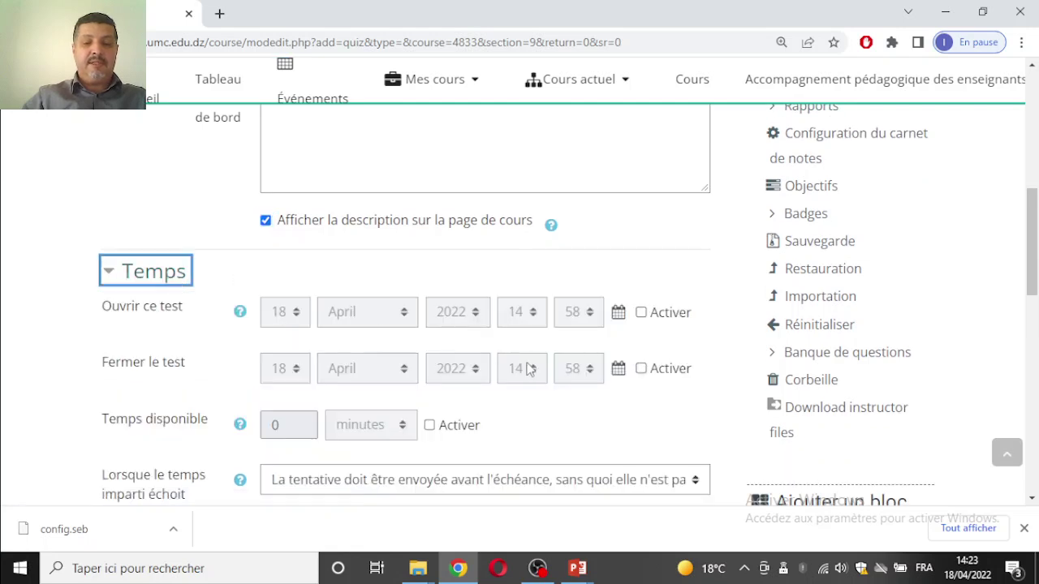
pyautogui.click(641, 313)
pyautogui.click(641, 368)
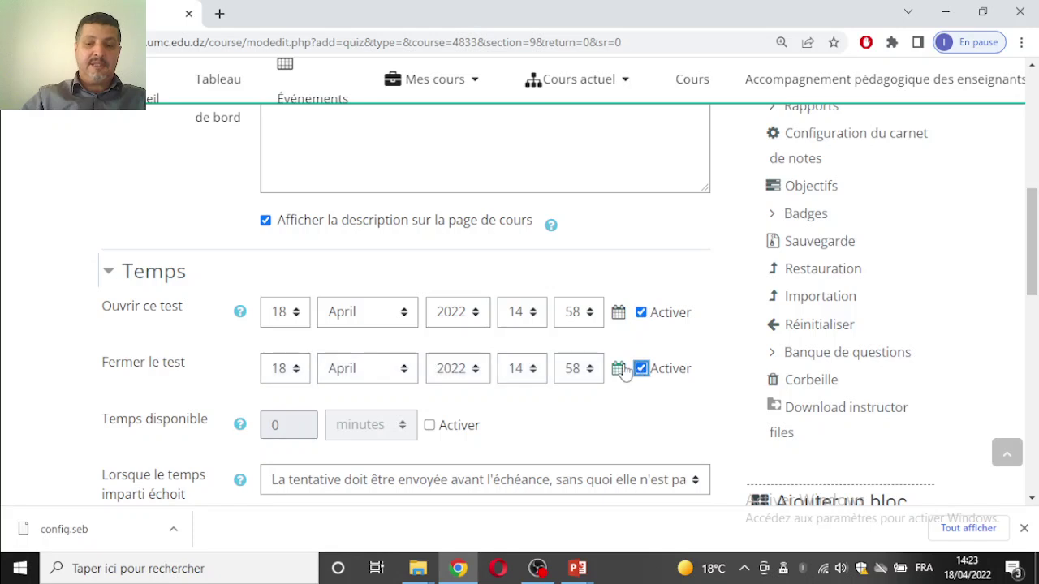
# - Activate the test's available time limit and set it to 30 minutes
pyautogui.scroll(-1, 324, 318)
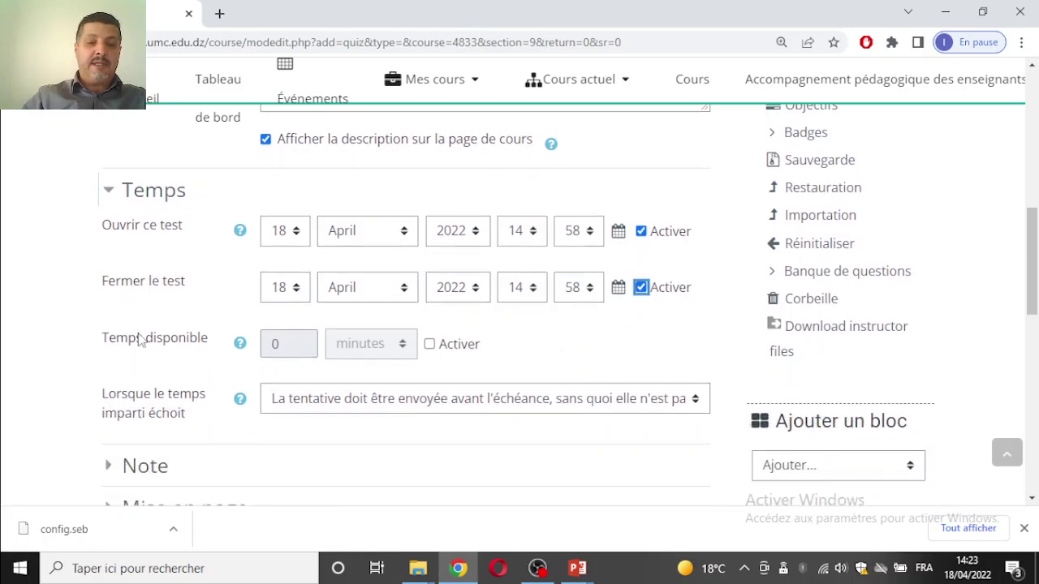
pyautogui.click(429, 344)
pyautogui.moveTo(299, 344); pyautogui.dragTo(243, 346)
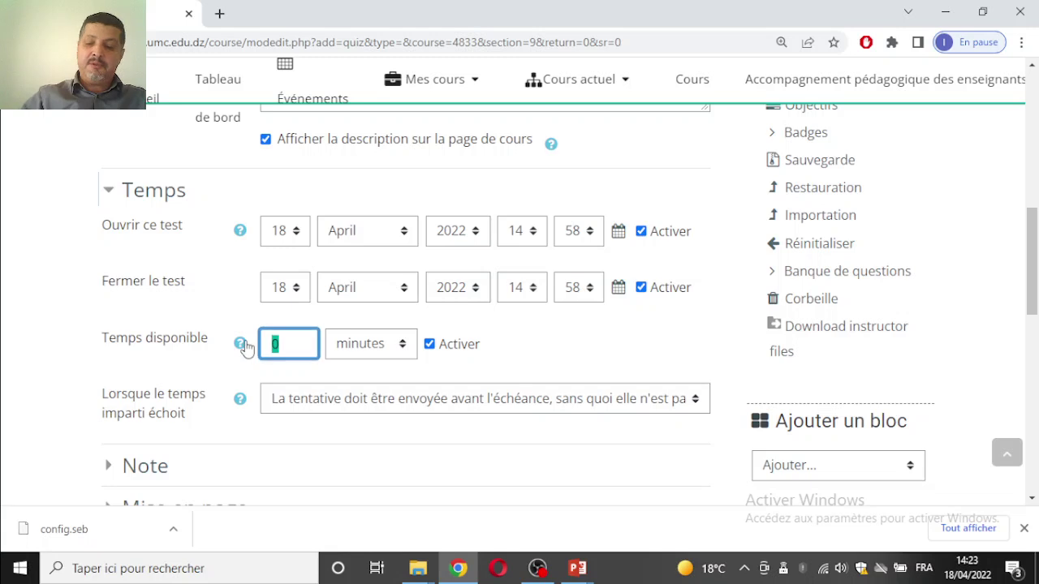
pyautogui.write('30')
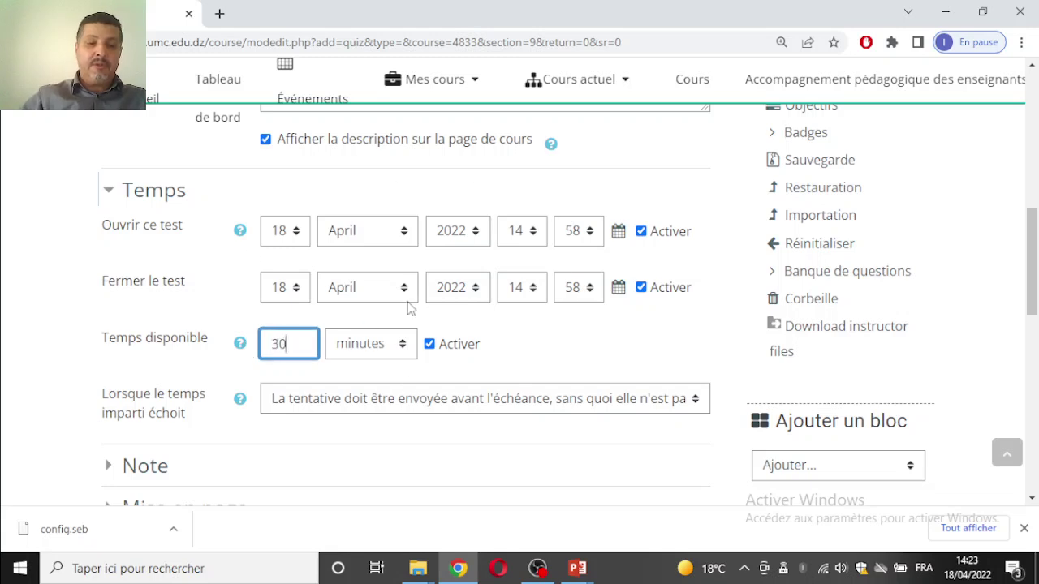
# - Set the day of the test's closing date to 25
pyautogui.click(286, 294)
pyautogui.scroll(-3, 302, 179)
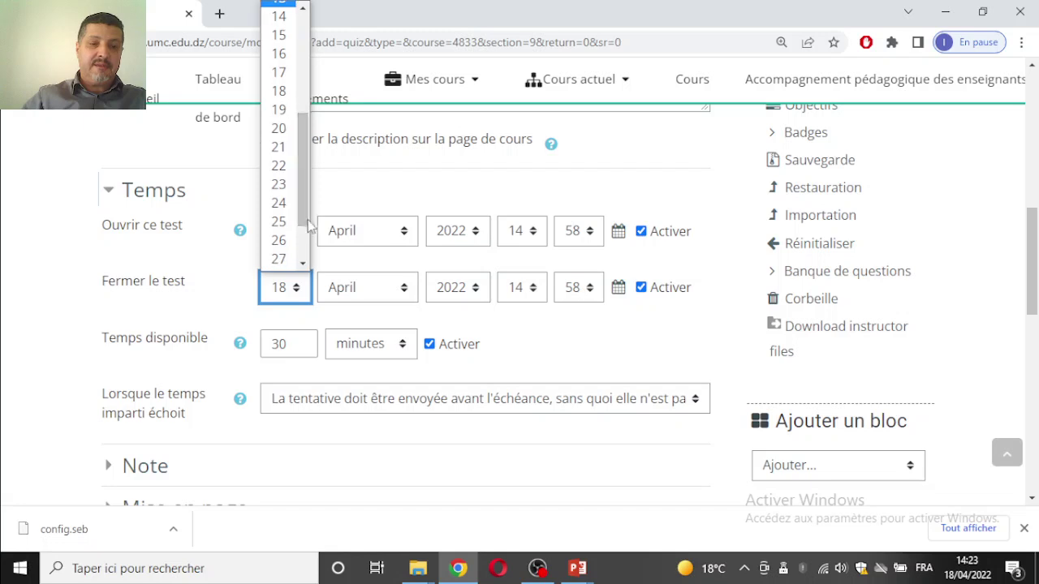
pyautogui.click(278, 222)
# - Try the time-expiry option that grants extra time for submission and look through the units for its additional delay
pyautogui.scroll(-2, 512, 309)
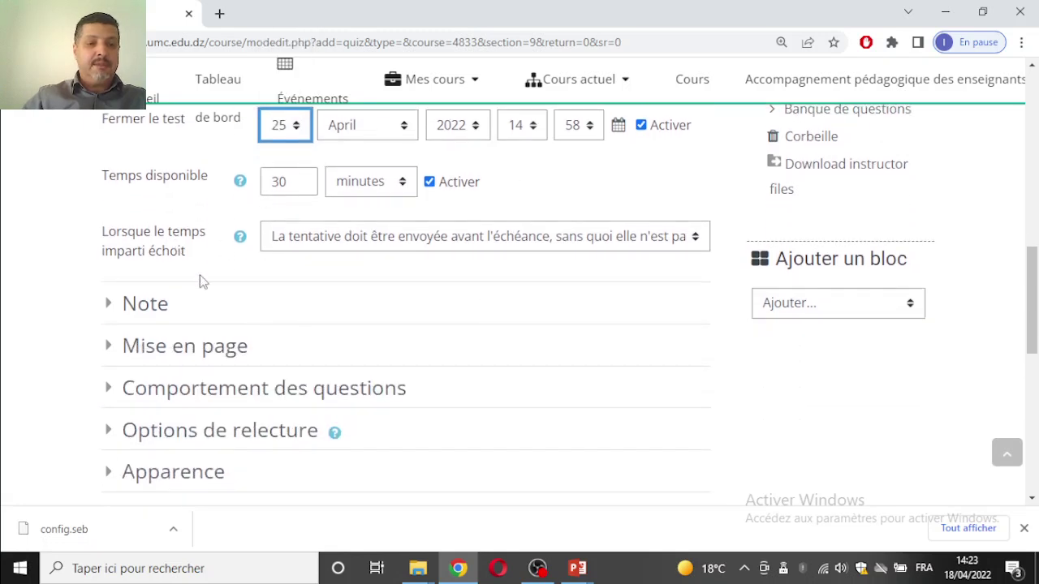
pyautogui.click(321, 247)
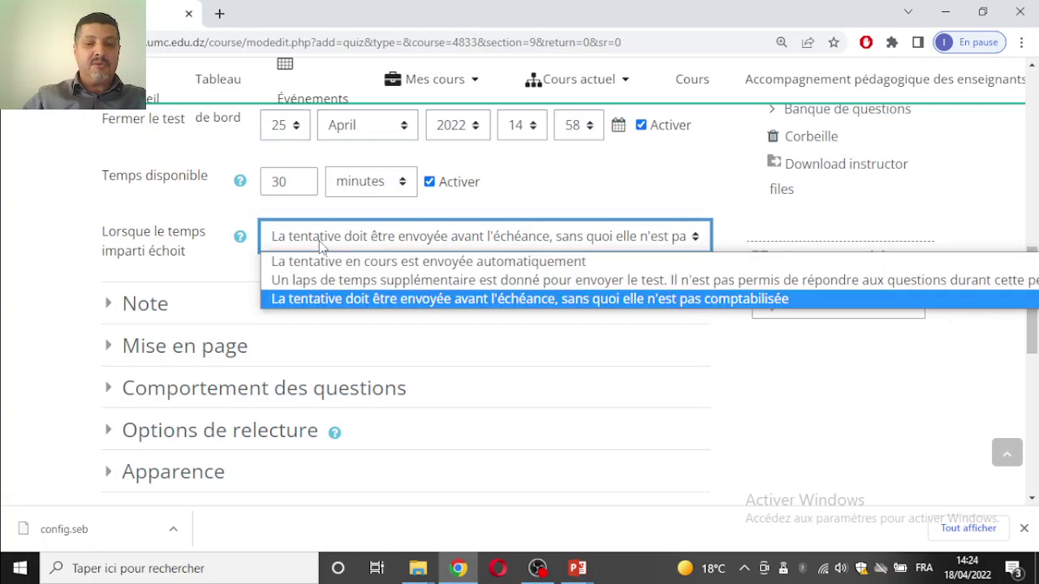
pyautogui.click(331, 288)
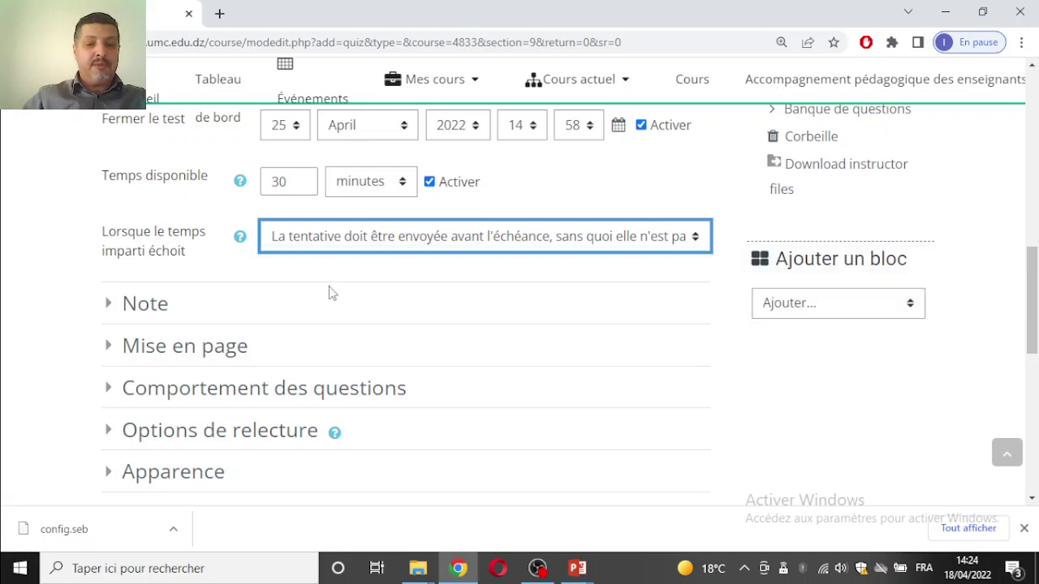
pyautogui.click(345, 310)
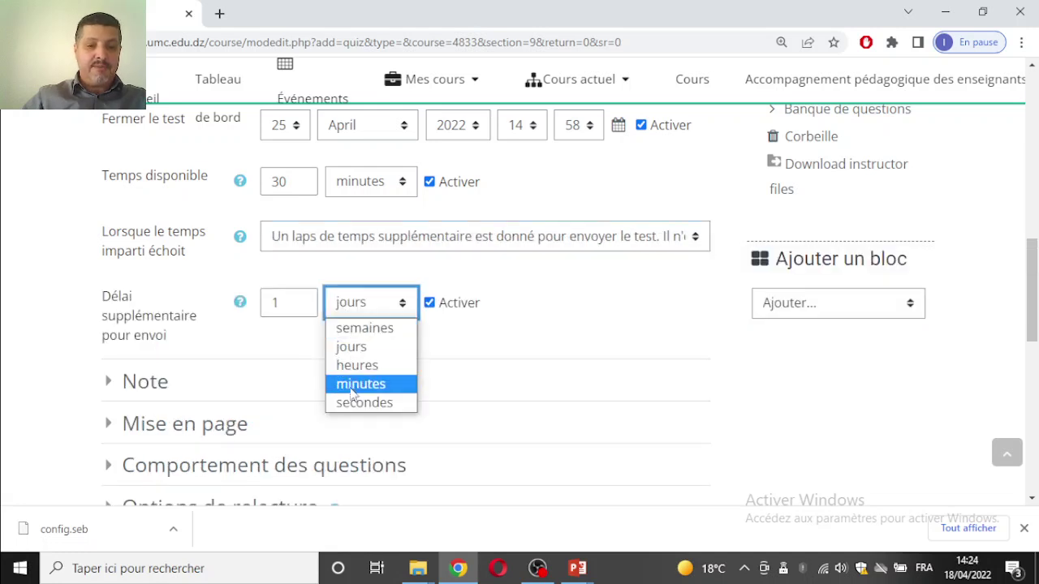
pyautogui.click(344, 239)
# - Set the behaviour when time expires to "La tentative en cours est envoyée automatiquement"
pyautogui.click(347, 240)
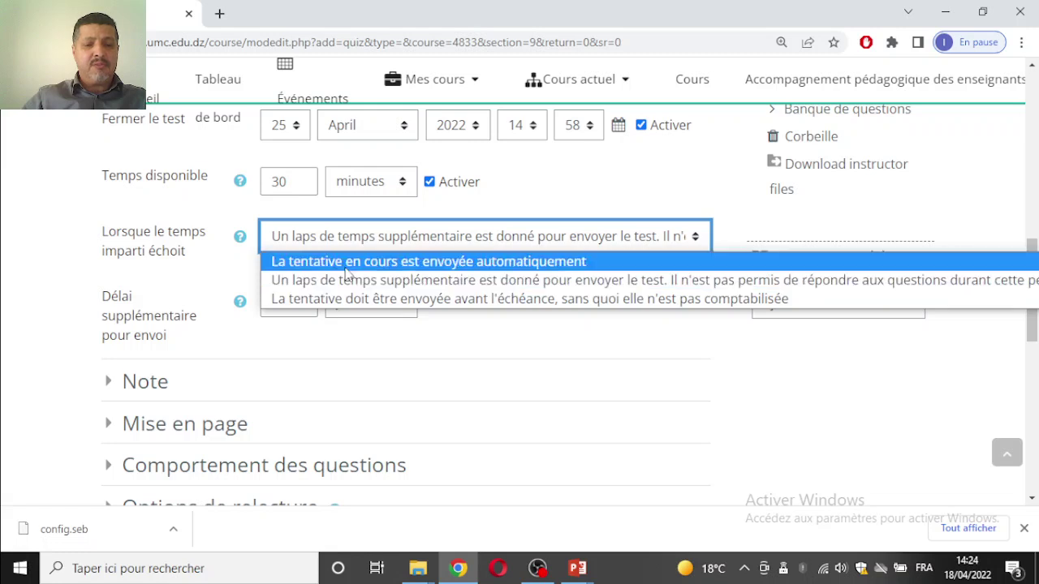
pyautogui.click(348, 263)
# - Set the test's passing grade to 10 and the number of allowed attempts to 2
pyautogui.scroll(-2, 347, 301)
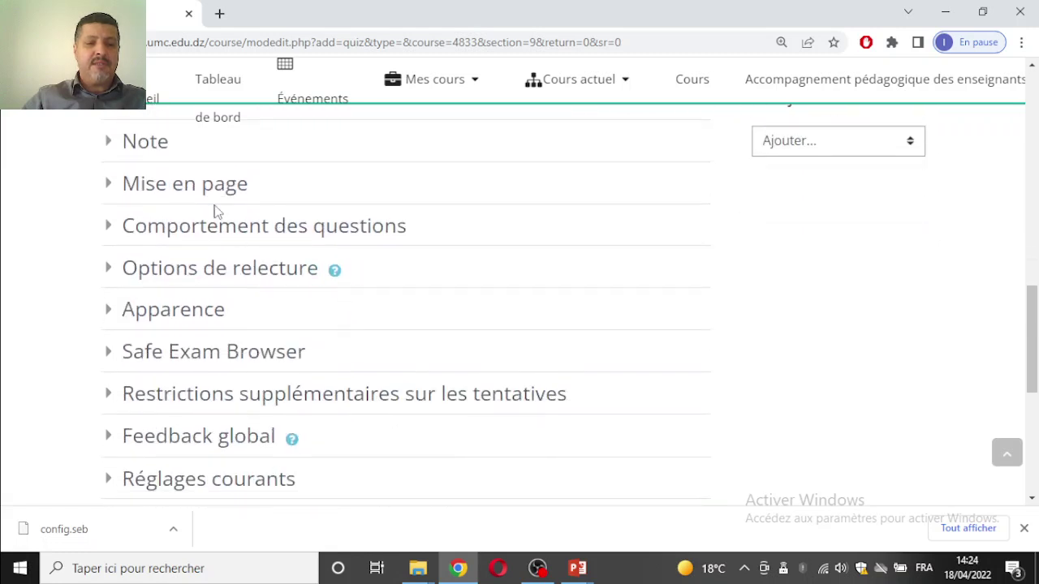
pyautogui.click(156, 142)
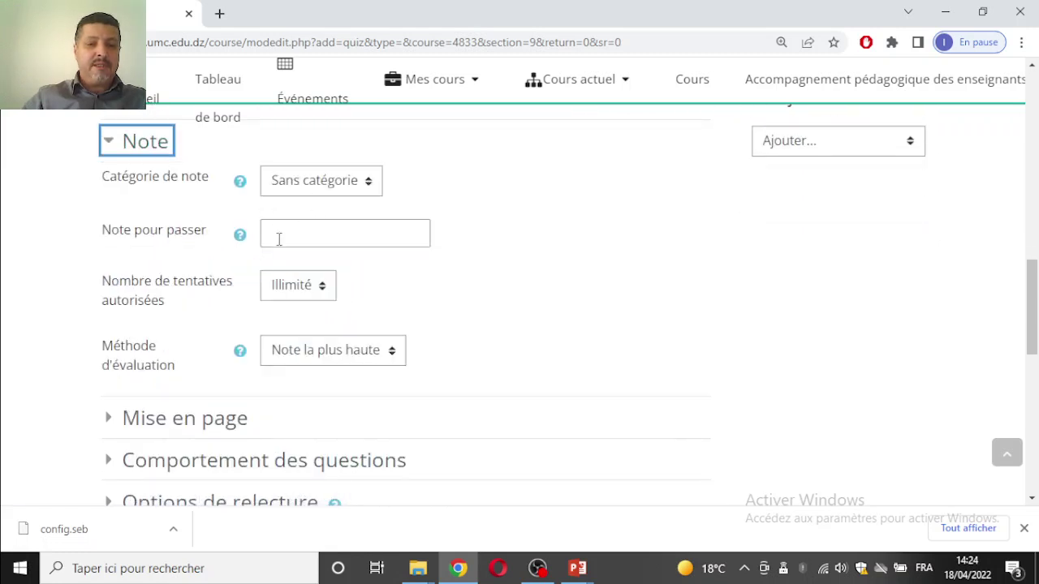
pyautogui.click(278, 239)
pyautogui.write('10')
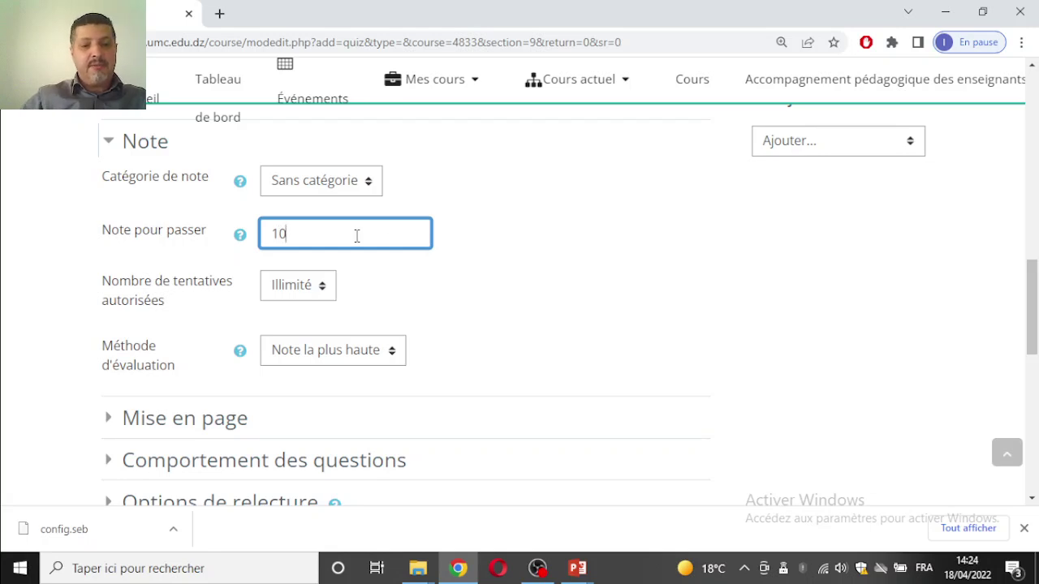
pyautogui.click(293, 289)
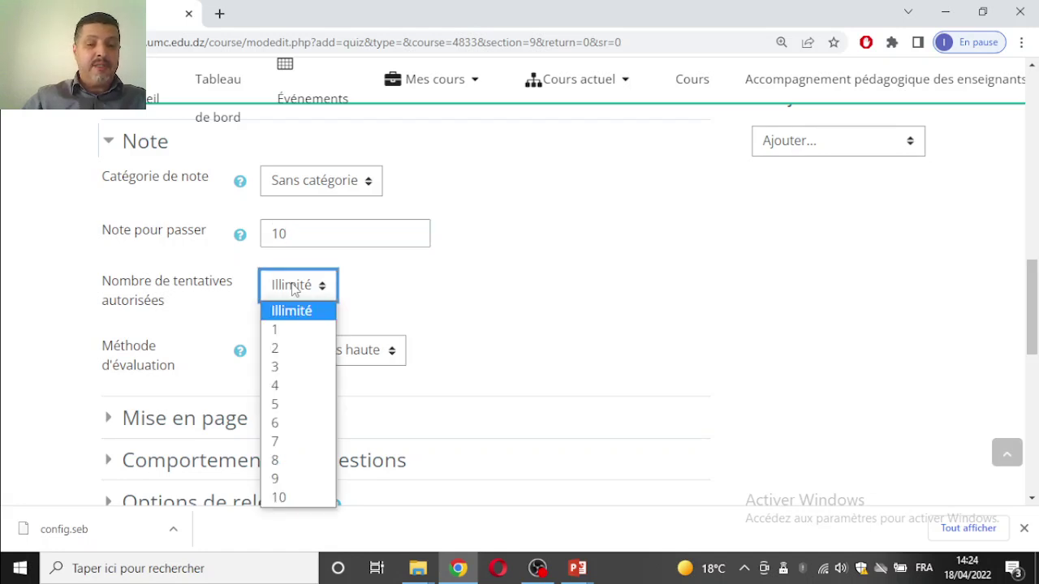
pyautogui.click(286, 349)
pyautogui.scroll(-1, 438, 337)
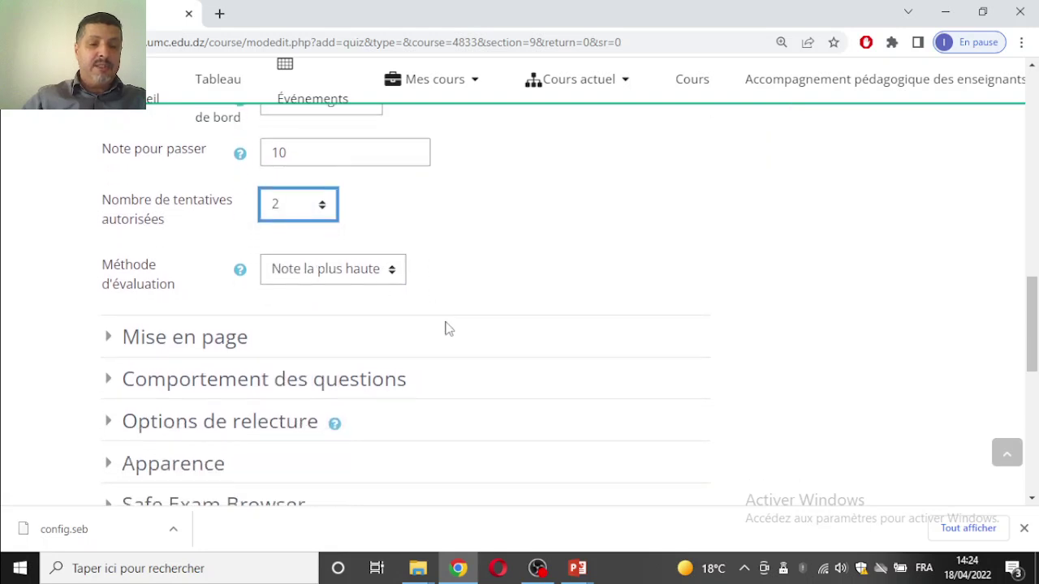
# - Set the test's evaluation method to "Note moyenne"
pyautogui.click(325, 275)
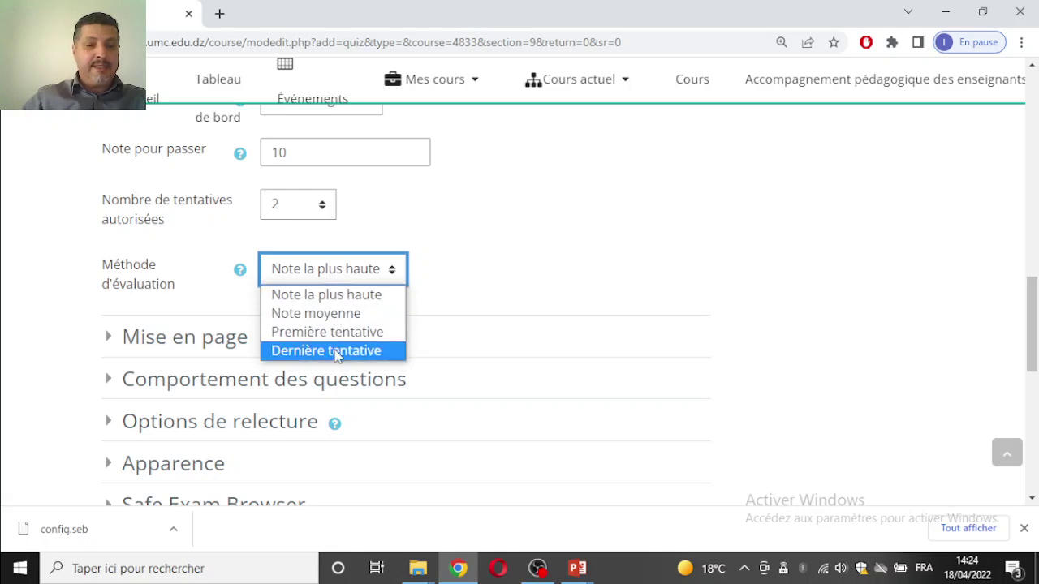
pyautogui.click(342, 319)
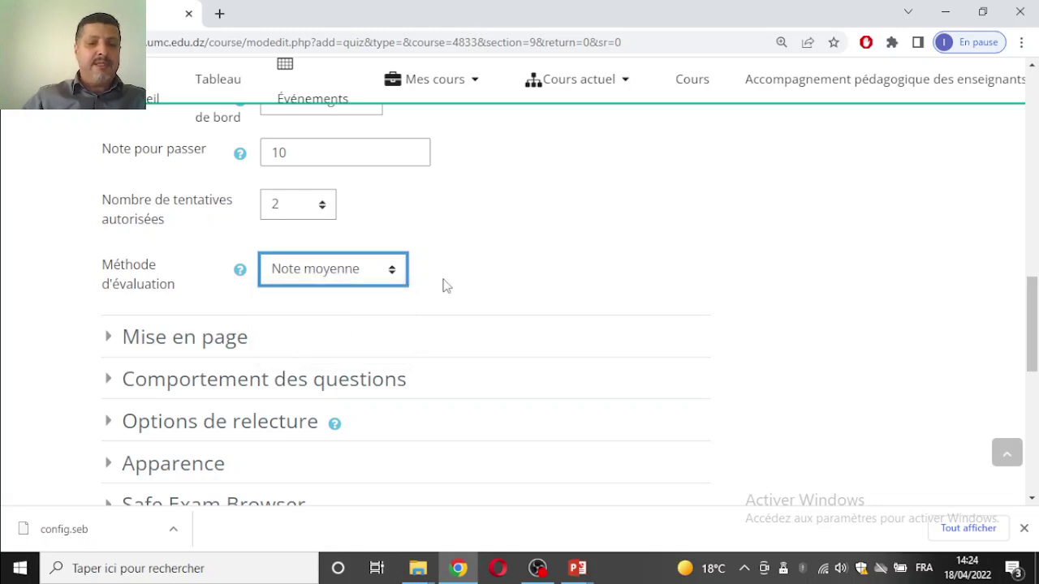
# - Expand the complete "Mise en page" settings and choose "Libre" as the navigation method
pyautogui.scroll(-2, 438, 281)
pyautogui.click(207, 186)
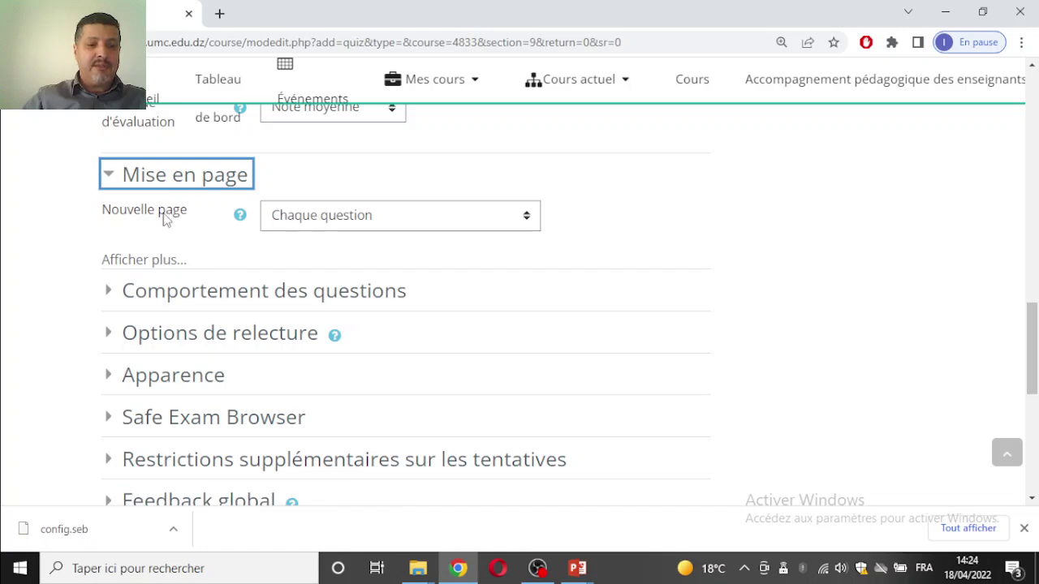
pyautogui.click(156, 260)
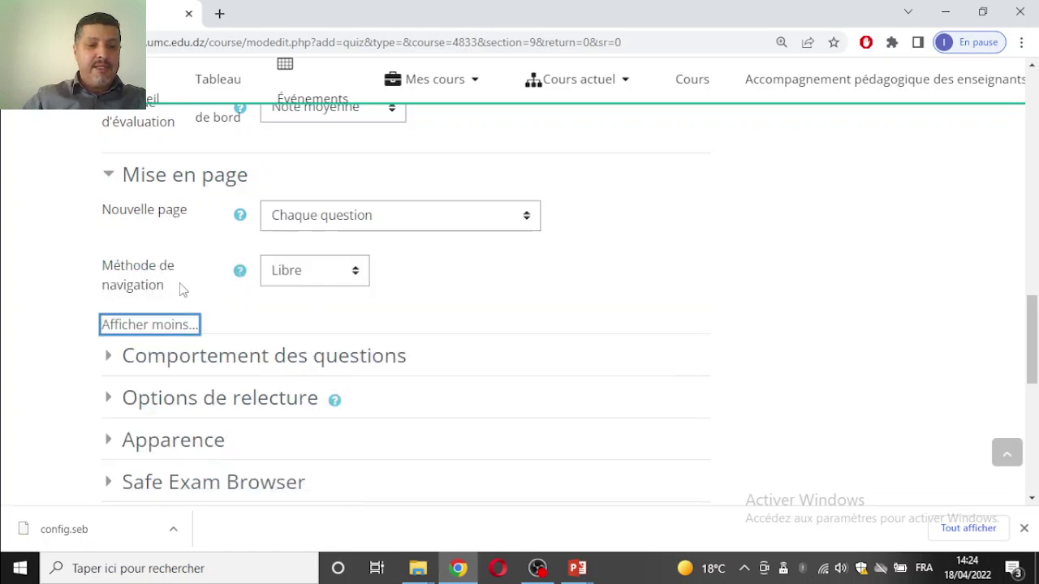
pyautogui.click(299, 271)
pyautogui.click(297, 299)
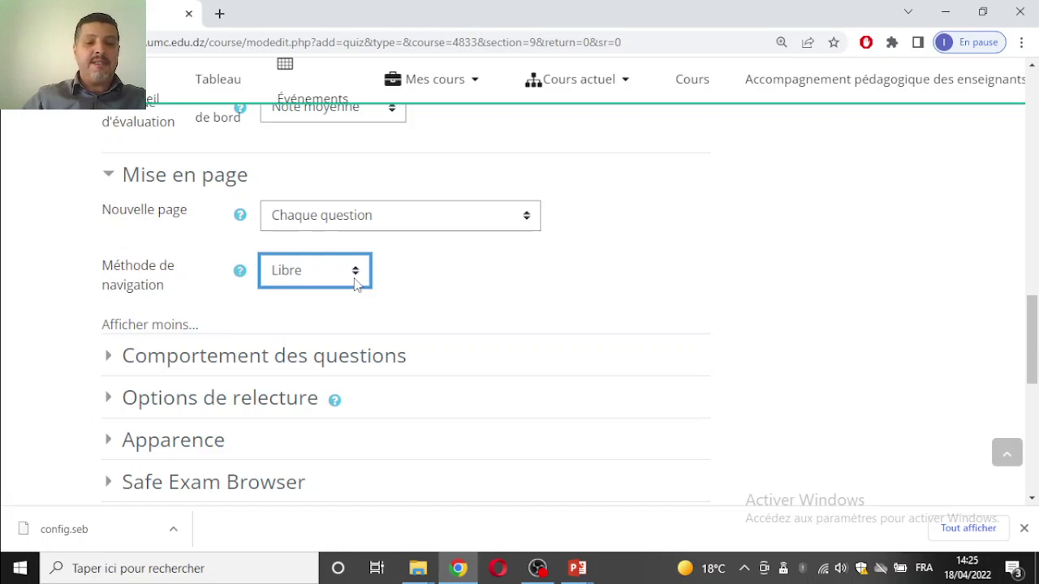
# - Try the "Séquentielle" navigation method and return it to "Libre", keeping the additional layout settings expanded
pyautogui.click(328, 279)
pyautogui.click(324, 318)
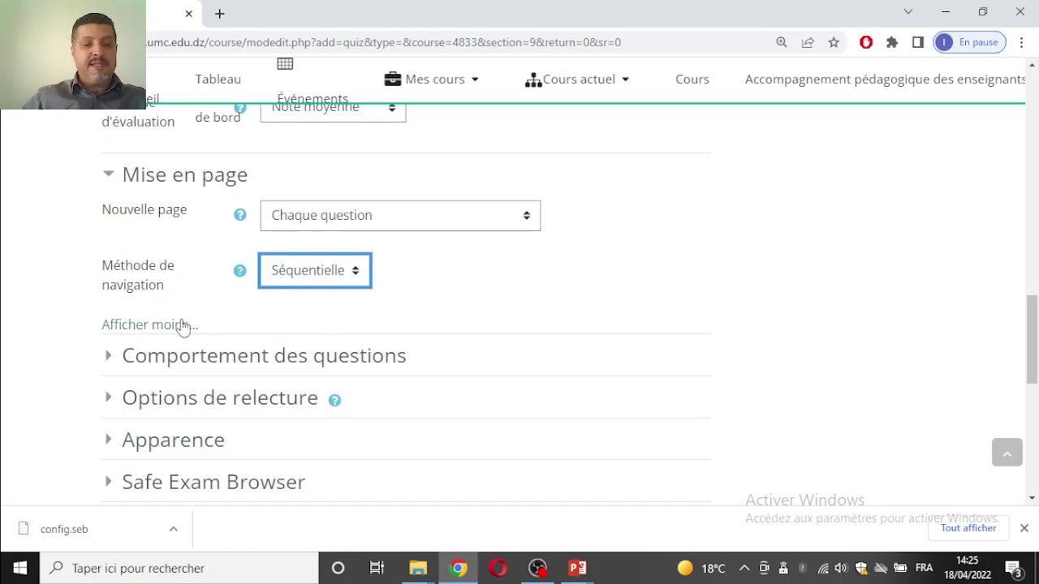
pyautogui.click(297, 280)
pyautogui.click(289, 295)
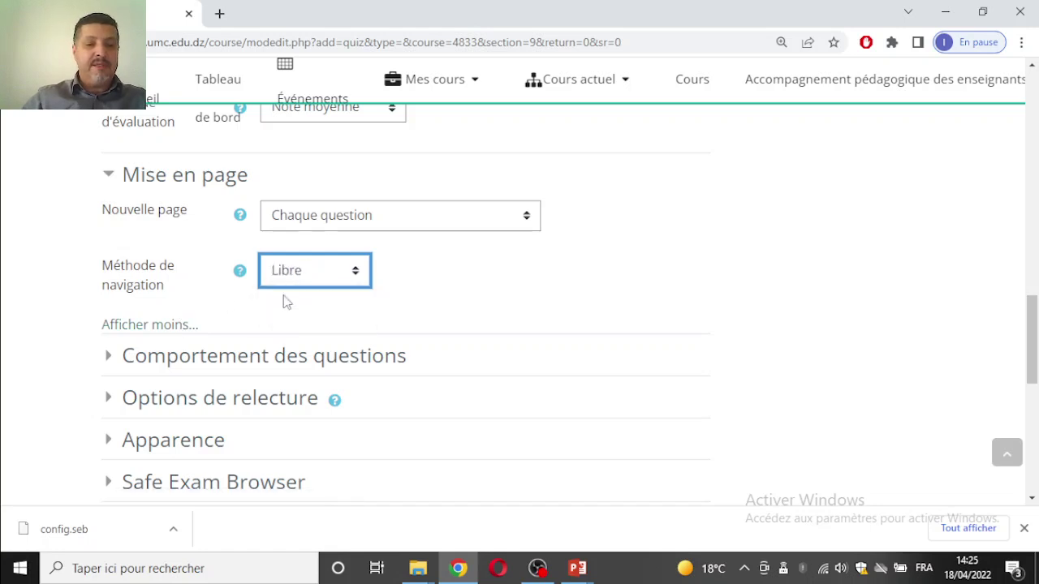
pyautogui.click(147, 326)
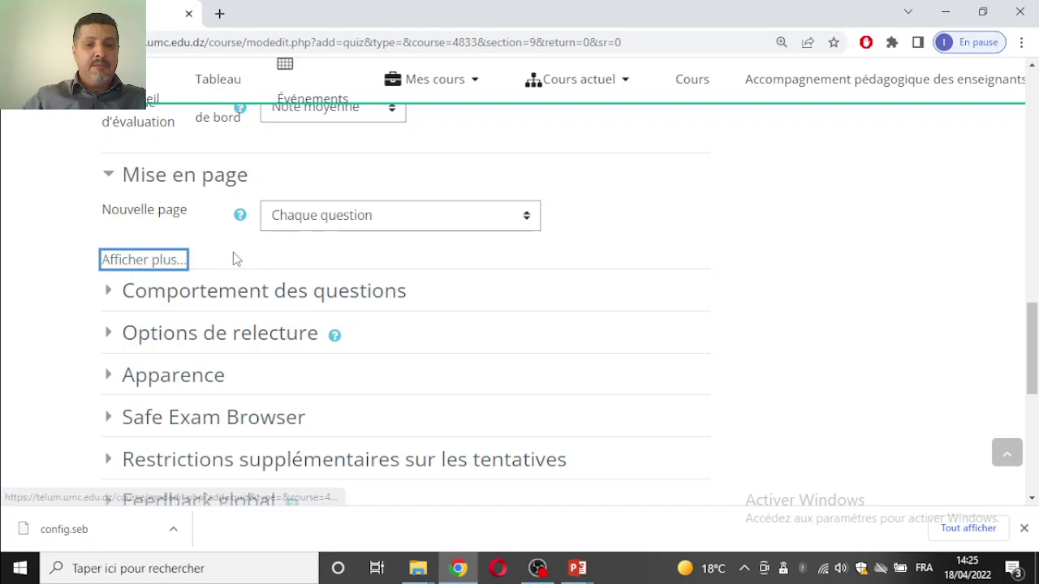
pyautogui.click(160, 269)
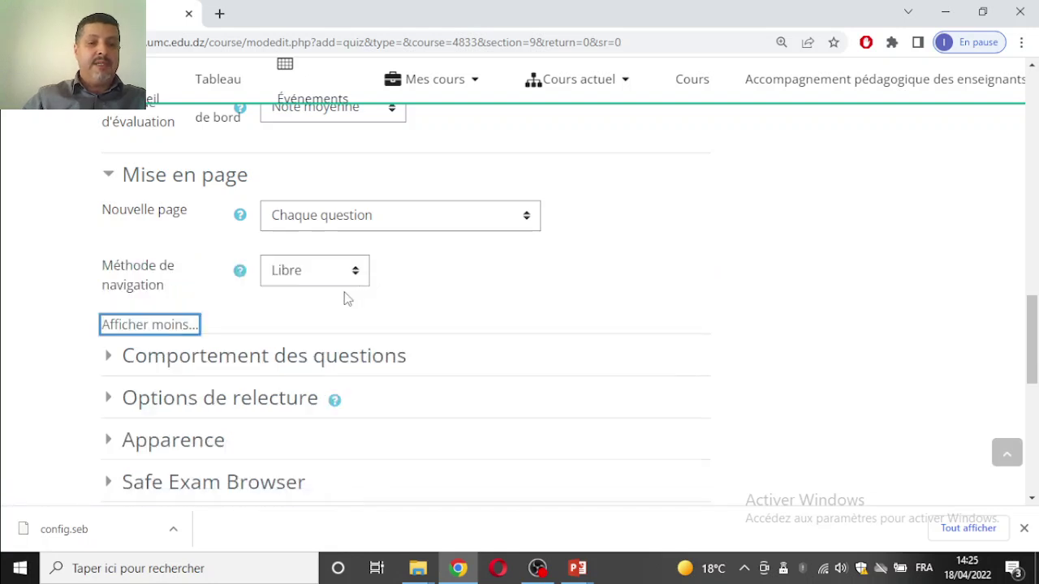
# - Expand "Comportement des questions" and examine the shuffling and question behaviour settings
pyautogui.scroll(-1, 304, 279)
pyautogui.click(305, 280)
pyautogui.scroll(-1, 487, 300)
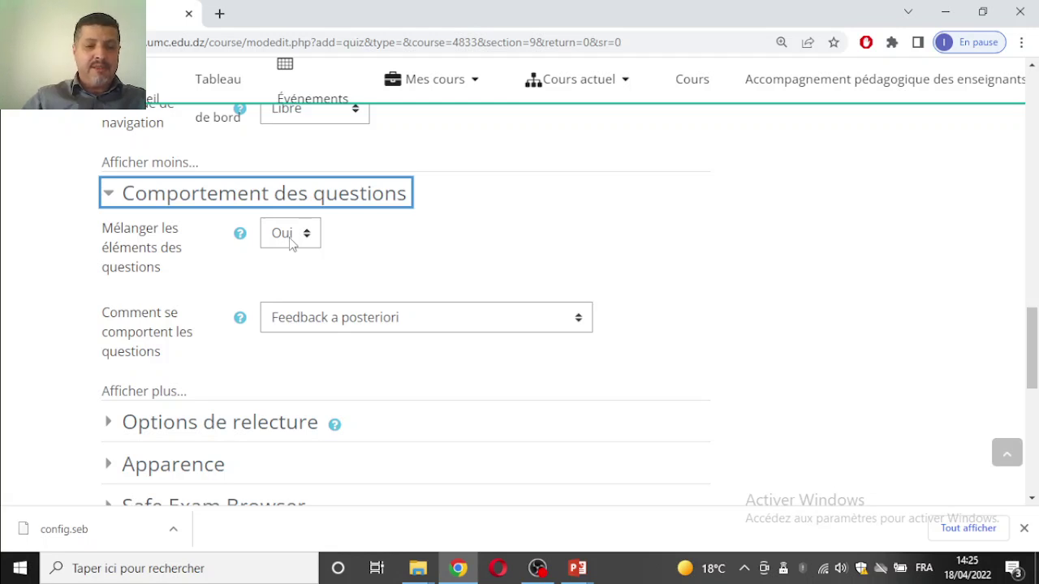
pyautogui.scroll(-1, 414, 283)
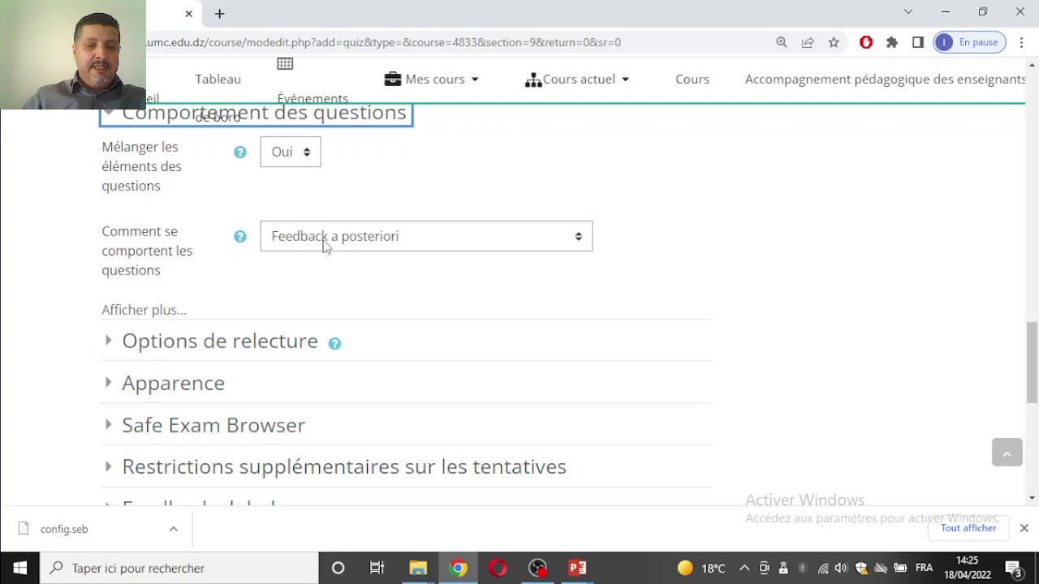
# - Expand "Options de relecture" and choose "Feedback a posteriori" as the way questions behave
pyautogui.click(281, 345)
pyautogui.scroll(-1, 438, 328)
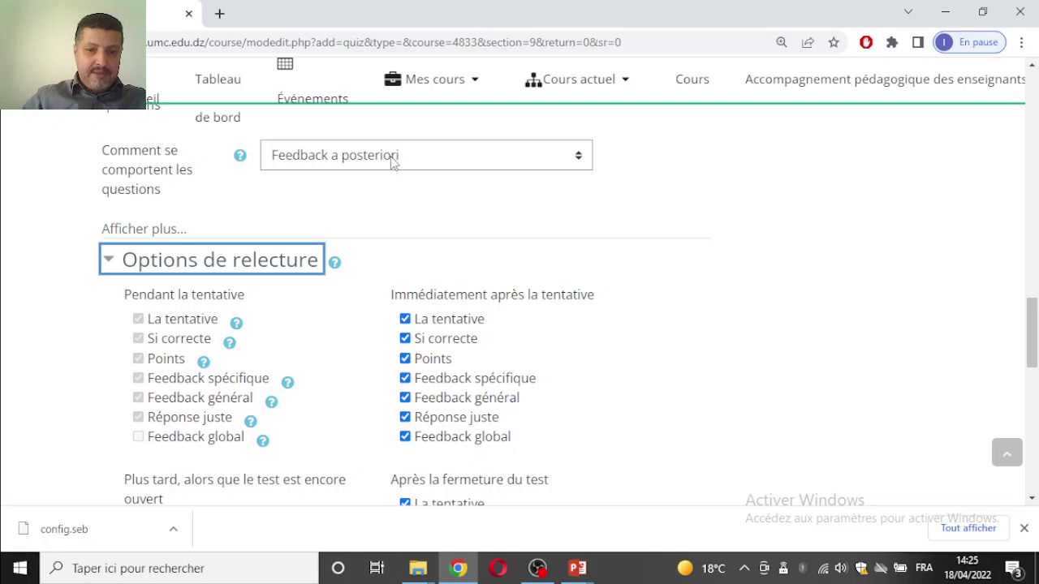
pyautogui.scroll(-1, 495, 296)
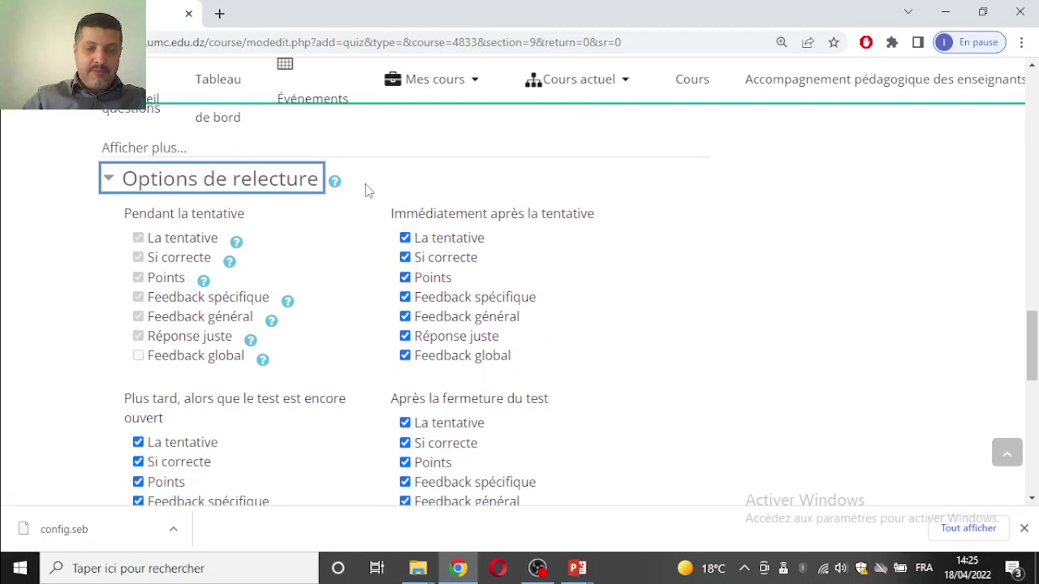
pyautogui.scroll(1, 365, 190)
pyautogui.click(350, 160)
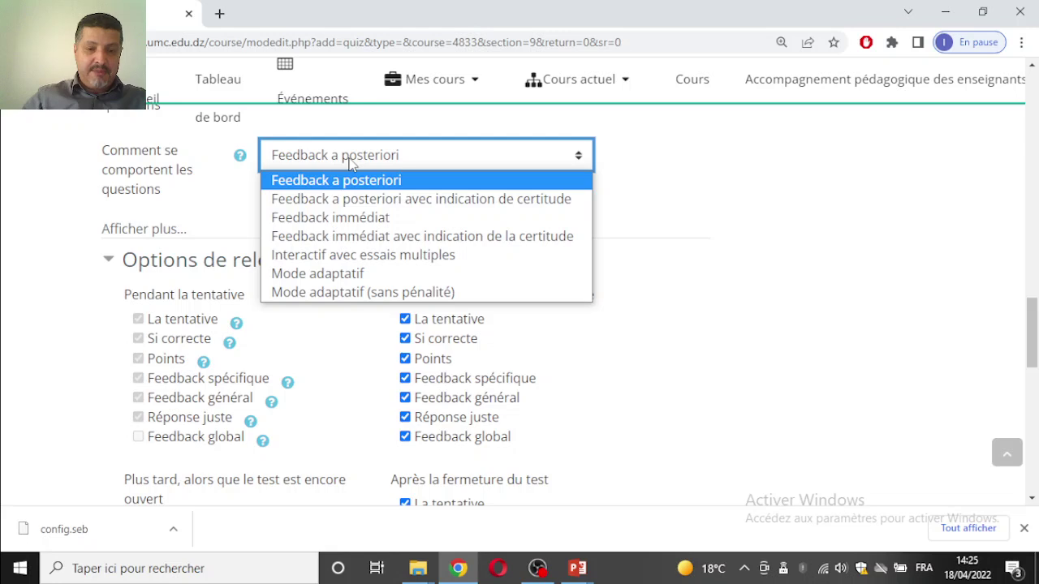
pyautogui.click(363, 185)
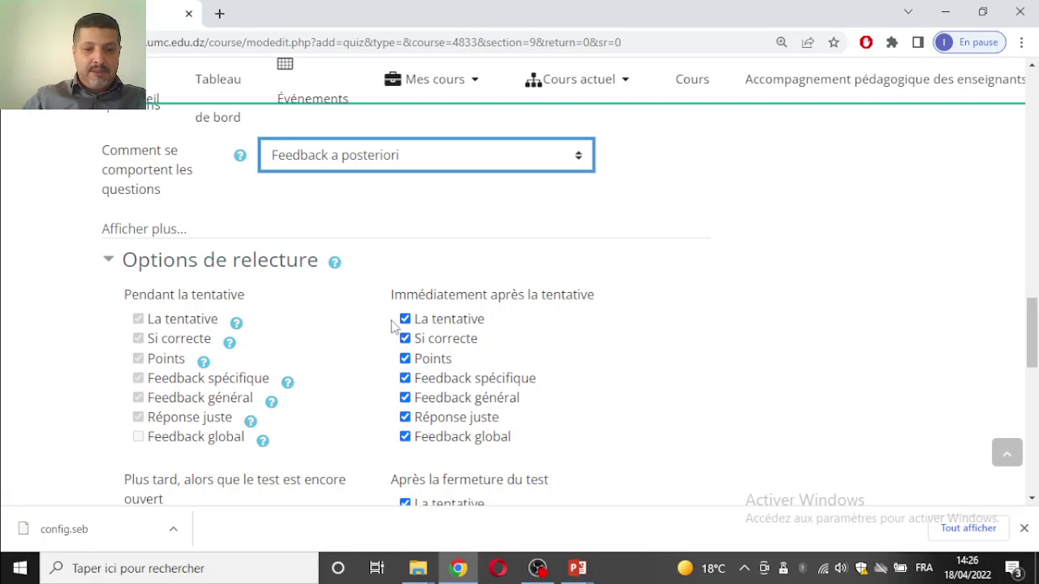
# - For review immediately after the attempt, disable Réponse juste, Feedback général, Points, Feedback global and Si correcte, leaving La tentative and Feedback spécifique enabled
pyautogui.scroll(-1, 382, 322)
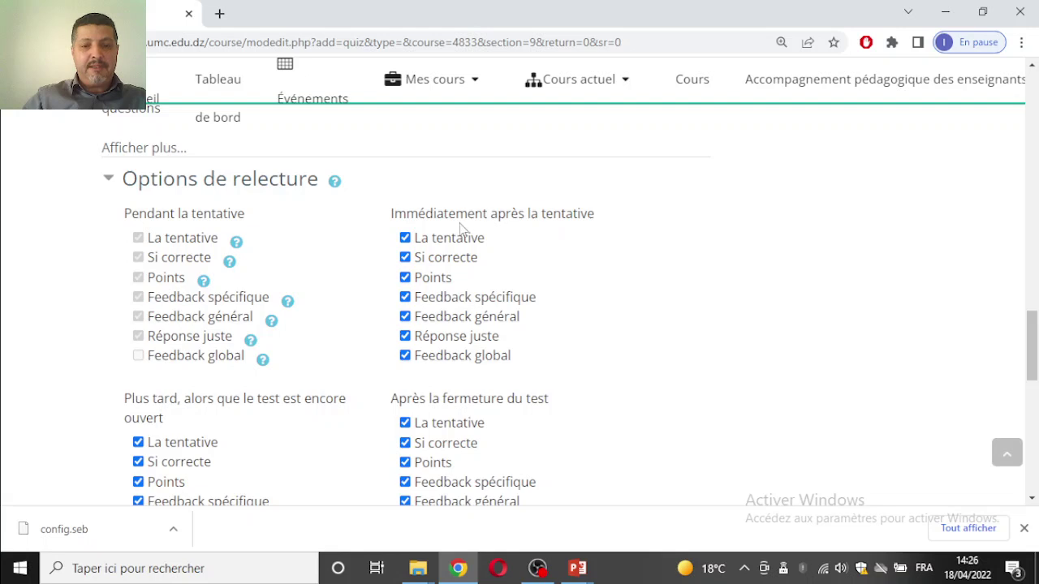
pyautogui.scroll(1, 460, 233)
pyautogui.scroll(5, 452, 228)
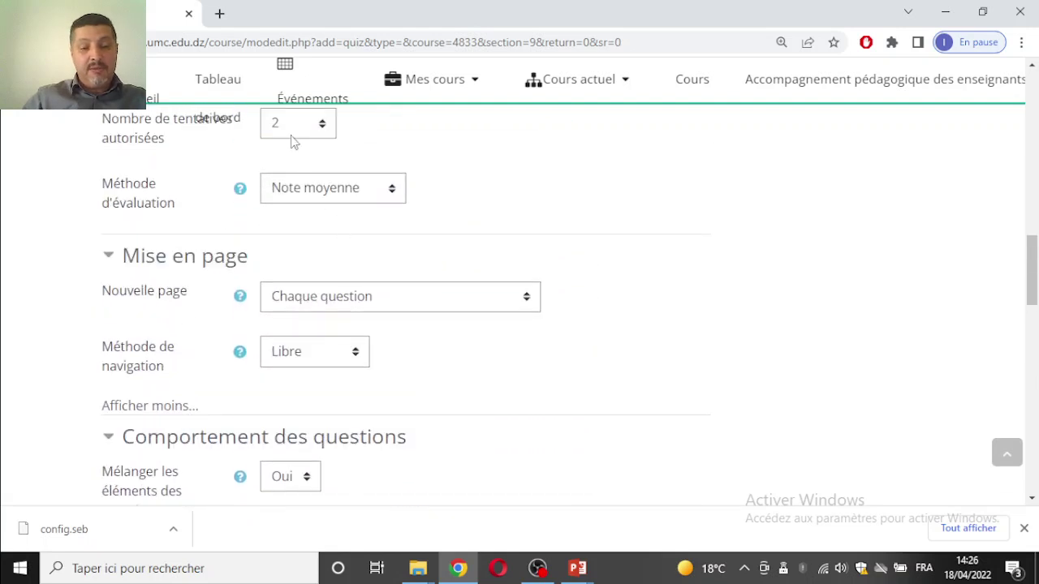
pyautogui.scroll(-5, 469, 363)
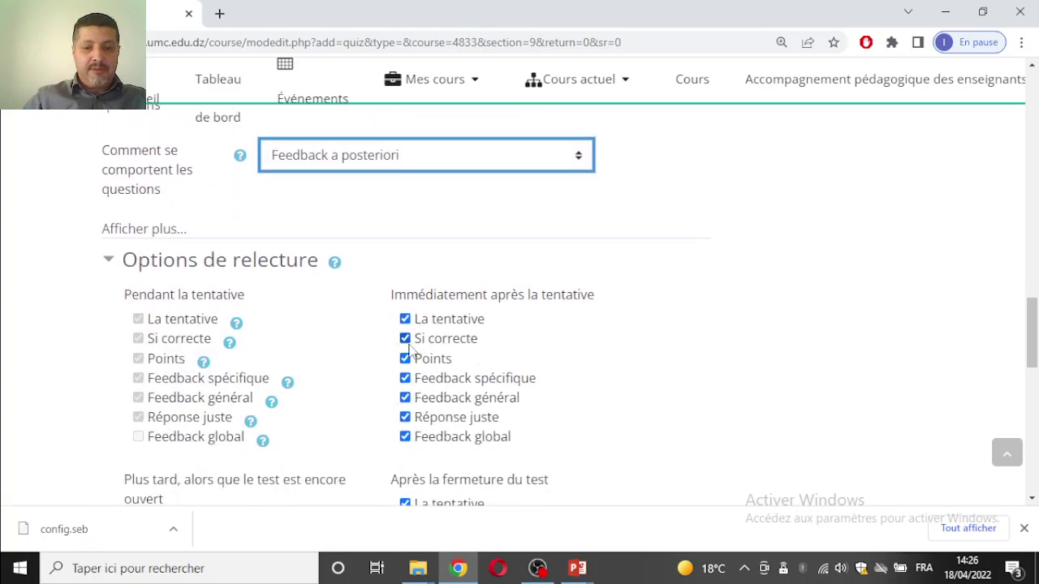
pyautogui.click(406, 418)
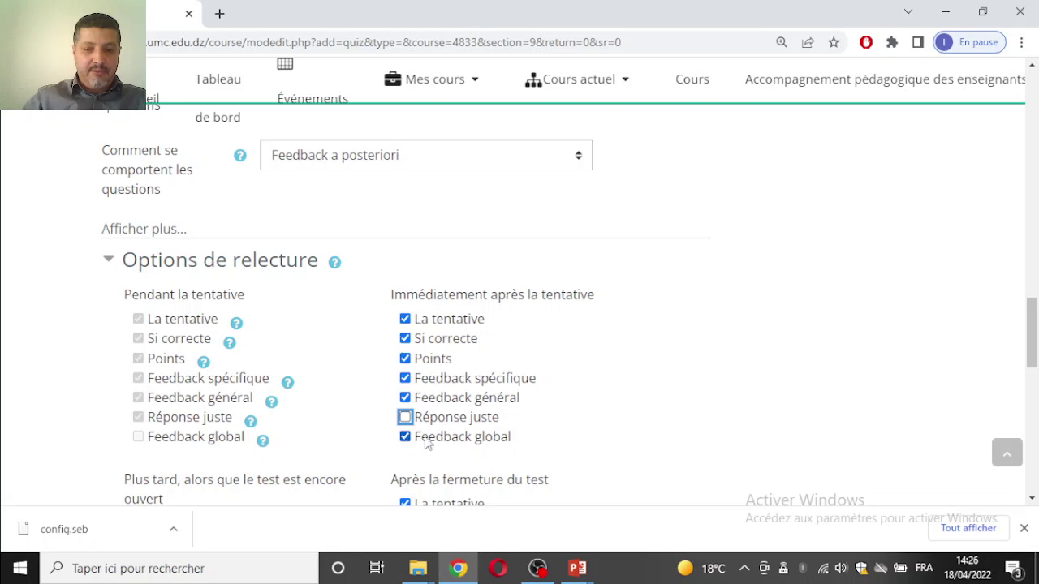
pyautogui.click(405, 398)
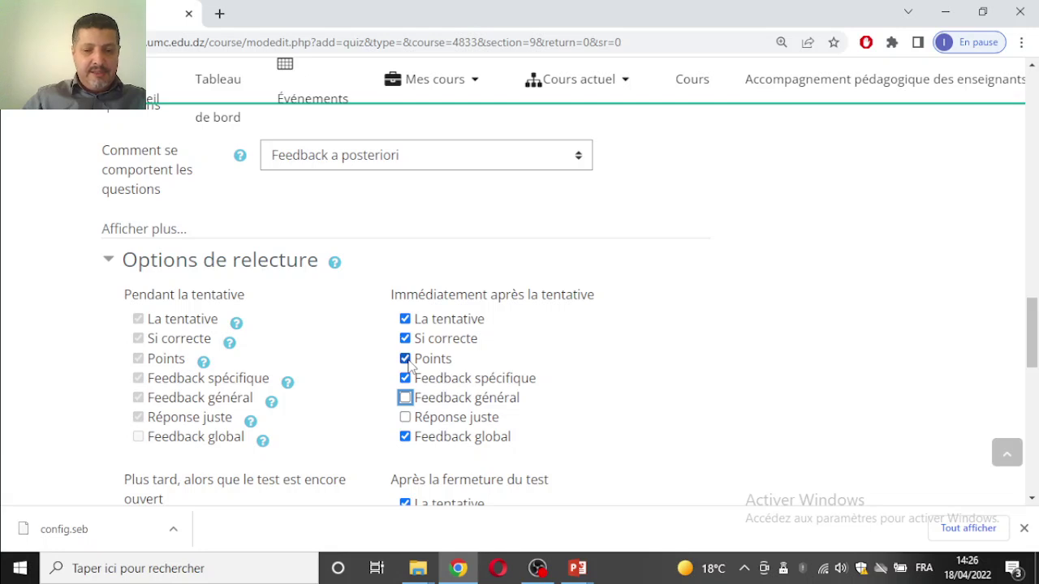
pyautogui.click(405, 360)
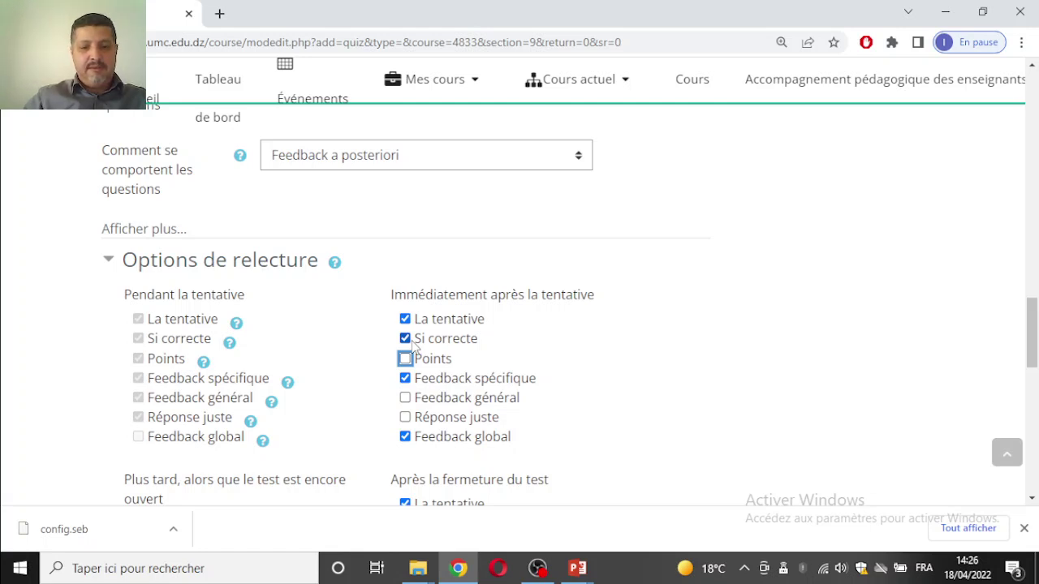
pyautogui.scroll(-2, 582, 383)
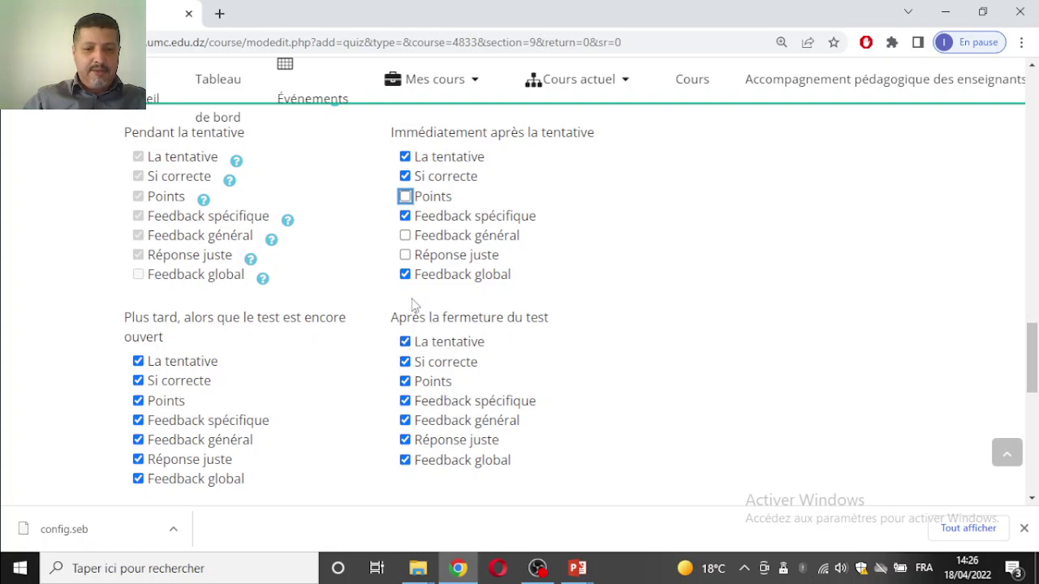
pyautogui.click(404, 276)
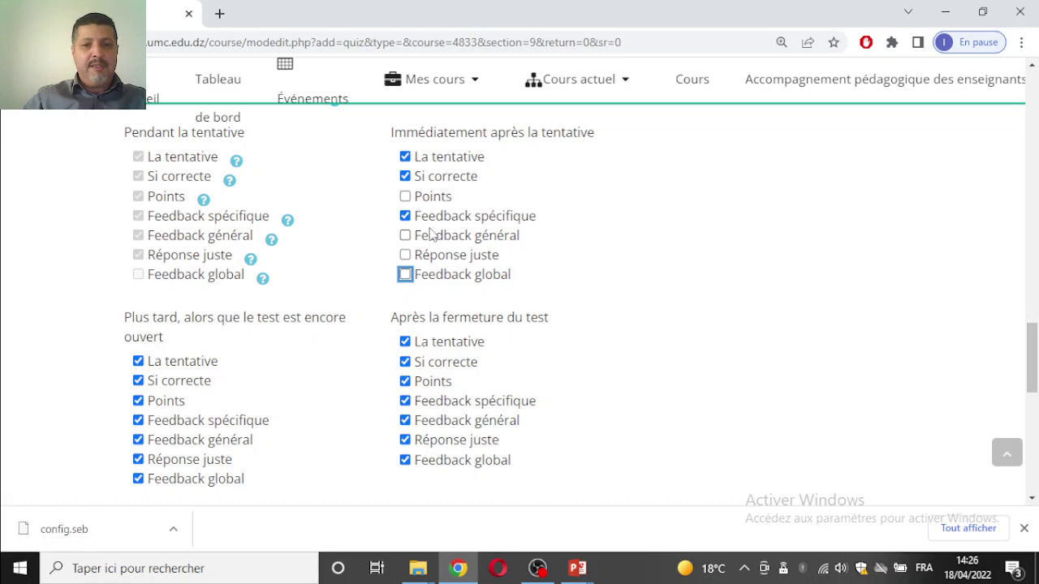
pyautogui.click(404, 176)
pyautogui.click(404, 215)
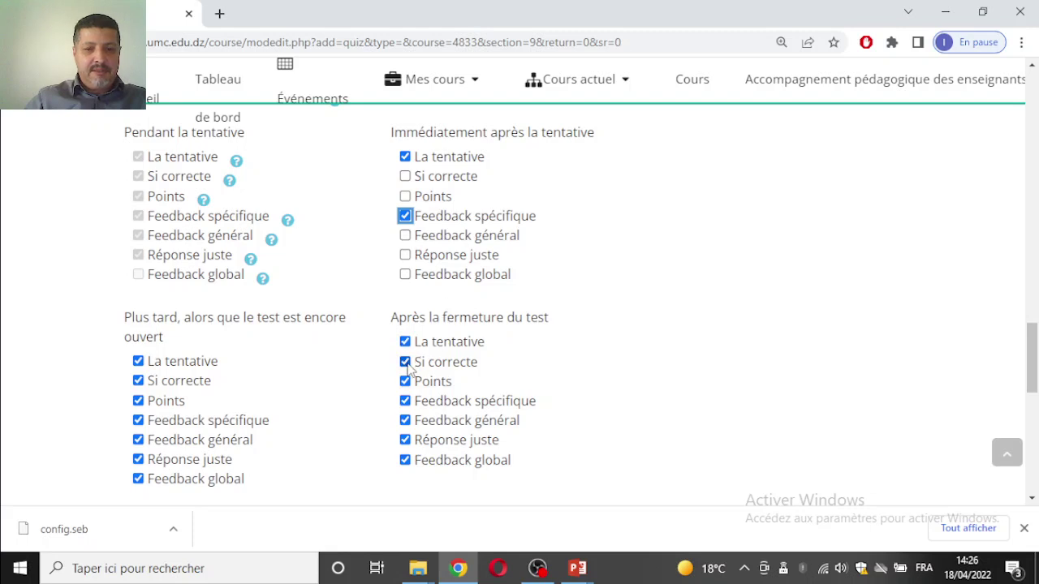
# - Expand the "Apparence" settings and set the participant's avatar display to "Grande image"
pyautogui.scroll(-3, 605, 323)
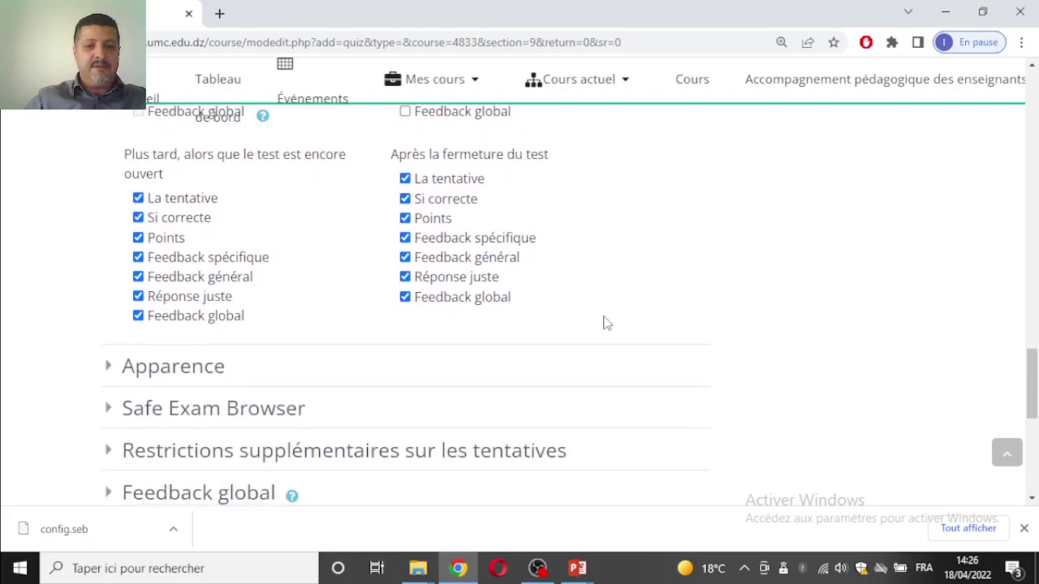
pyautogui.scroll(1, 609, 322)
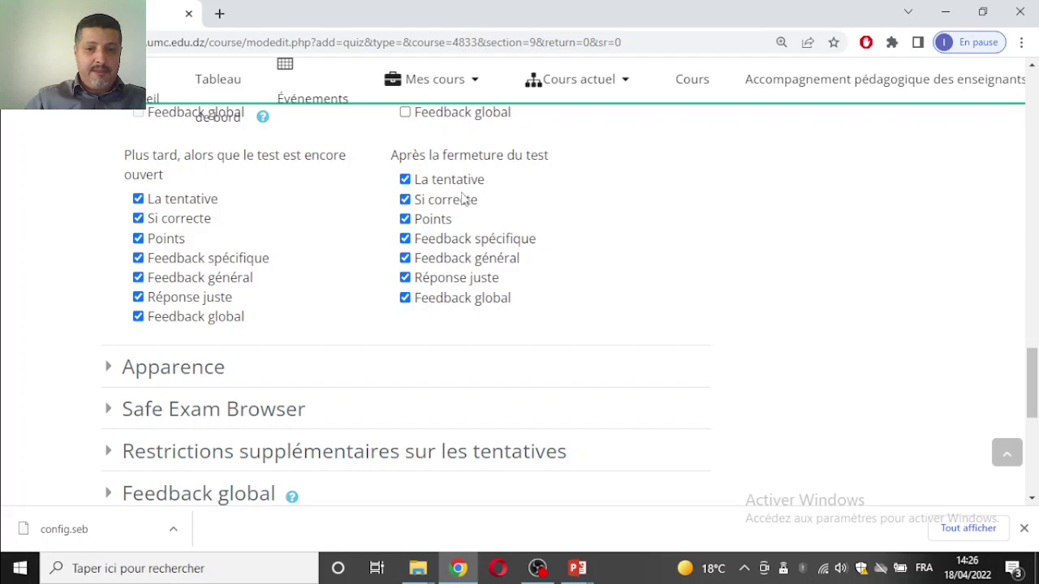
pyautogui.click(174, 370)
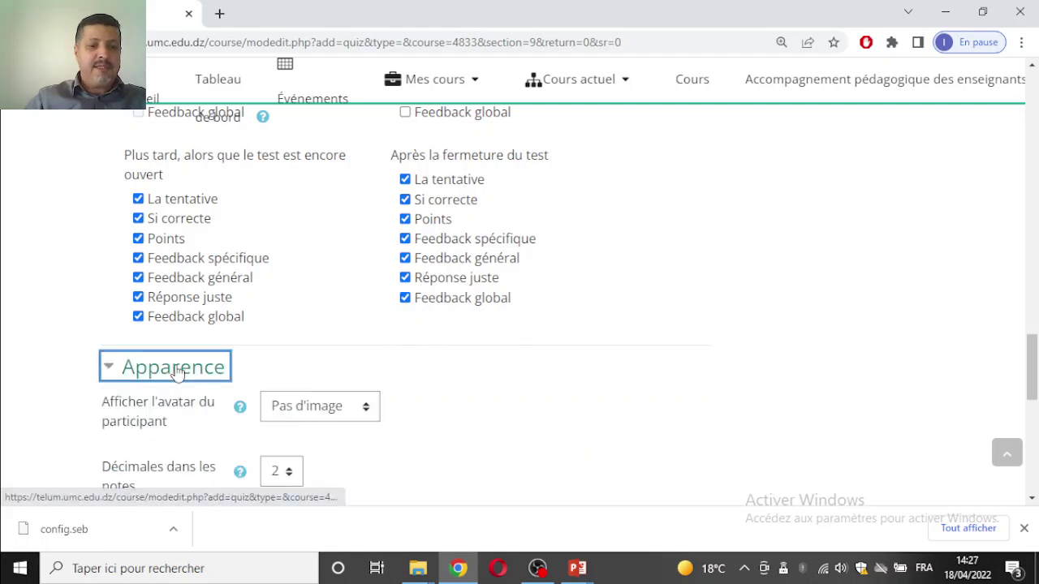
pyautogui.scroll(-1, 622, 305)
pyautogui.scroll(-1, 543, 310)
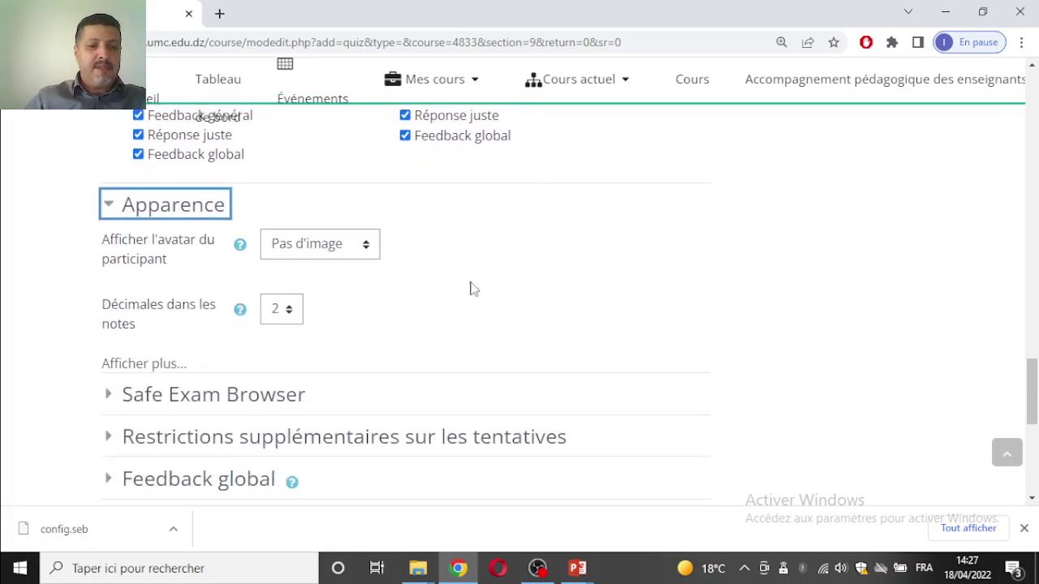
pyautogui.click(314, 249)
pyautogui.click(329, 316)
pyautogui.press('Down')
pyautogui.press('Down')
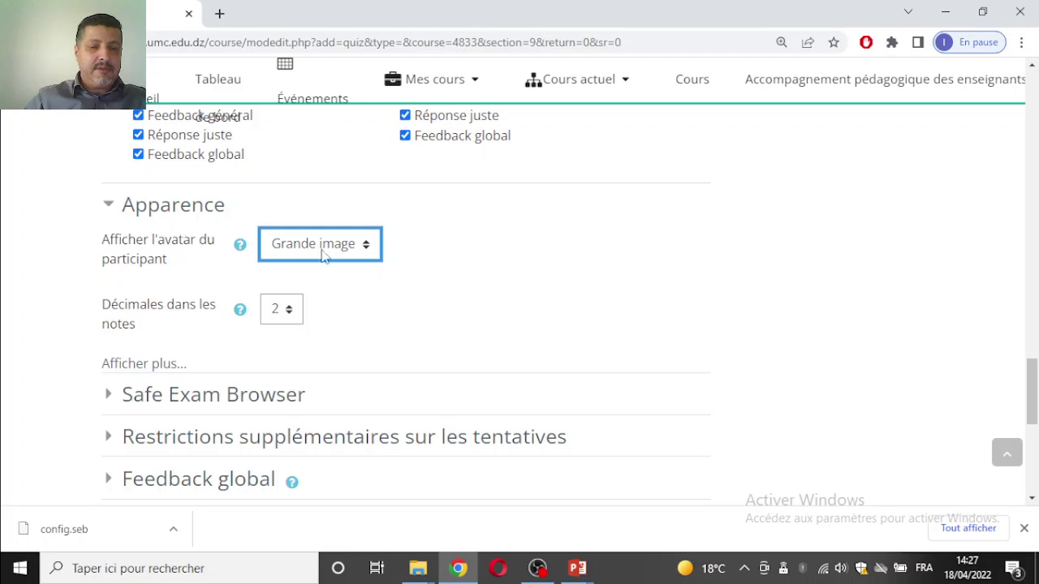
# - Expand all the extra restrictions on attempts and examine the key, IP address, delay and browser security settings
pyautogui.scroll(-1, 398, 327)
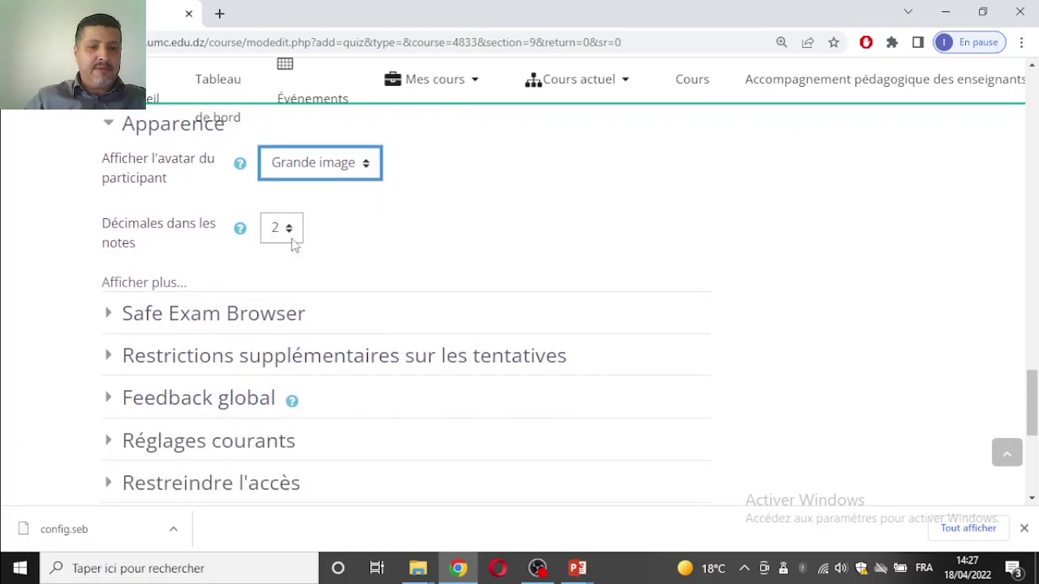
pyautogui.scroll(-1, 381, 288)
pyautogui.scroll(-1, 410, 292)
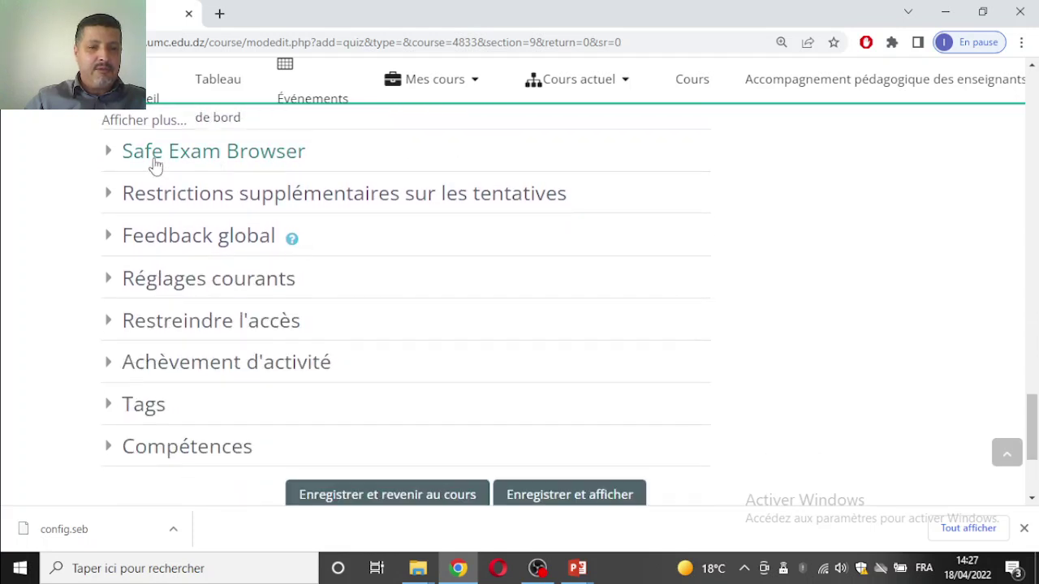
pyautogui.click(295, 205)
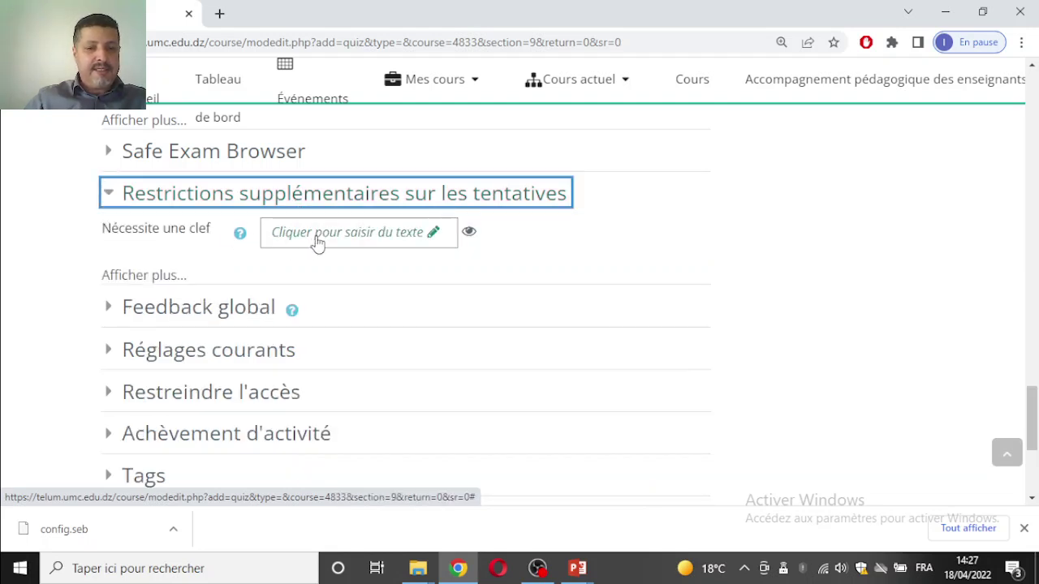
pyautogui.click(172, 275)
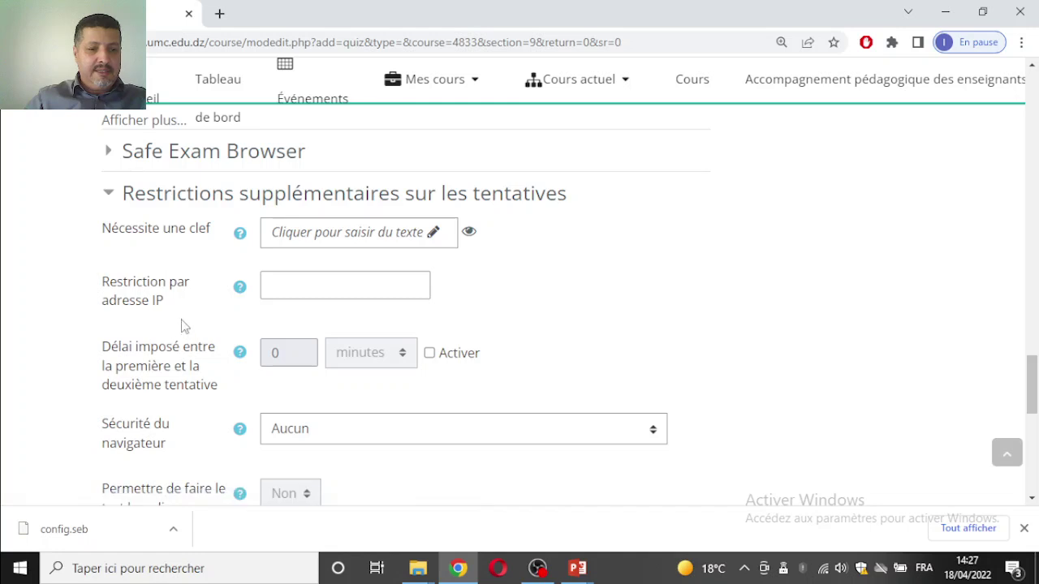
pyautogui.click(285, 288)
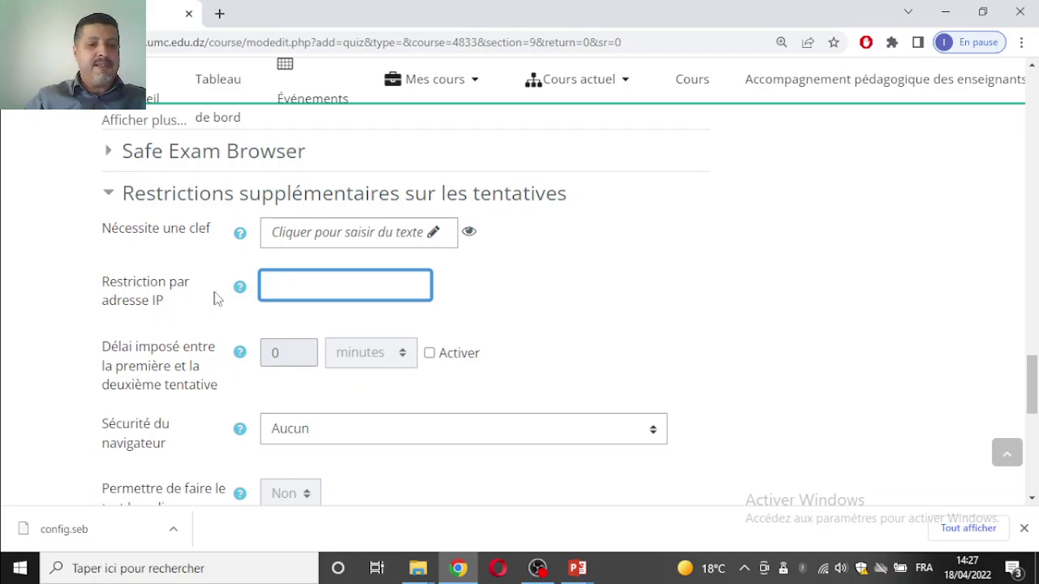
pyautogui.scroll(-1, 216, 299)
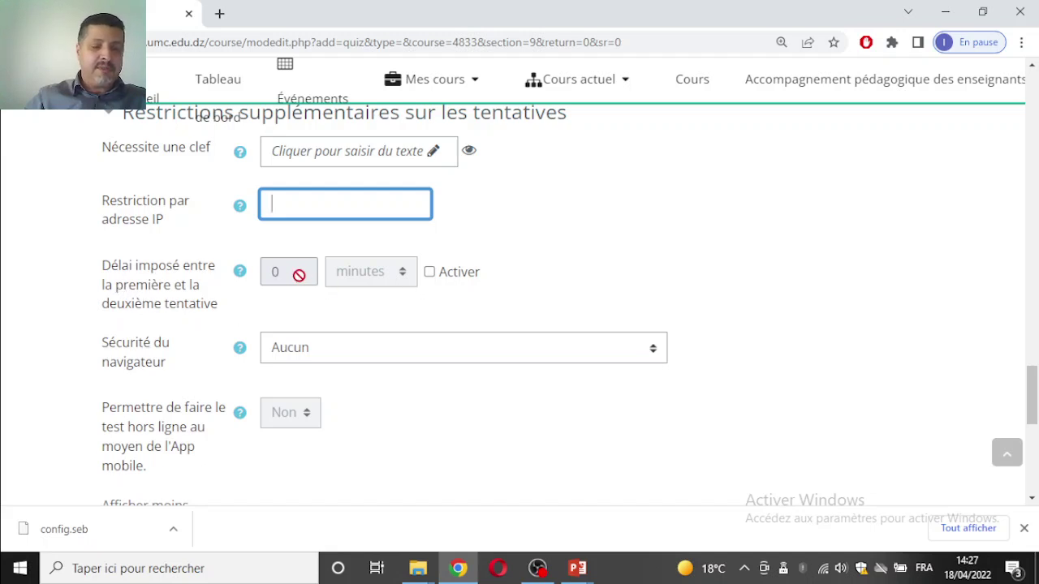
# - Try enabling the delay between the first and second attempts, and examine the browser security choices
pyautogui.click(429, 273)
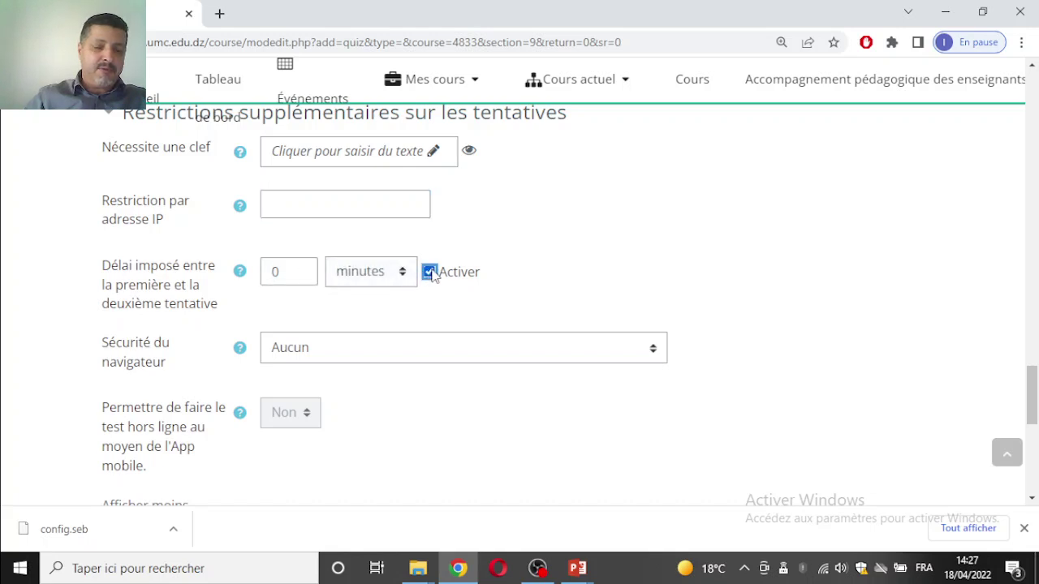
pyautogui.click(430, 273)
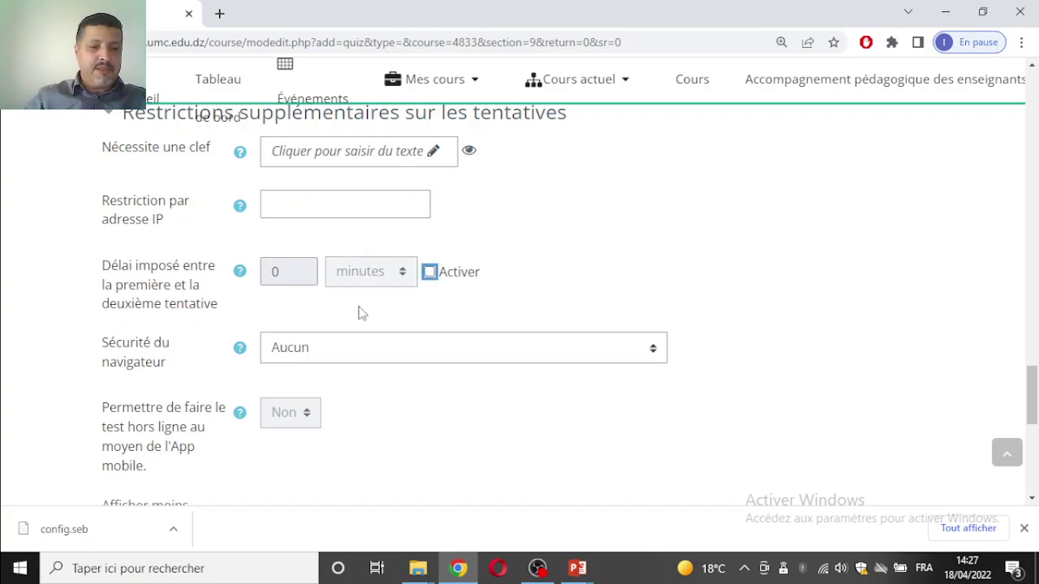
pyautogui.scroll(-1, 362, 314)
pyautogui.click(319, 273)
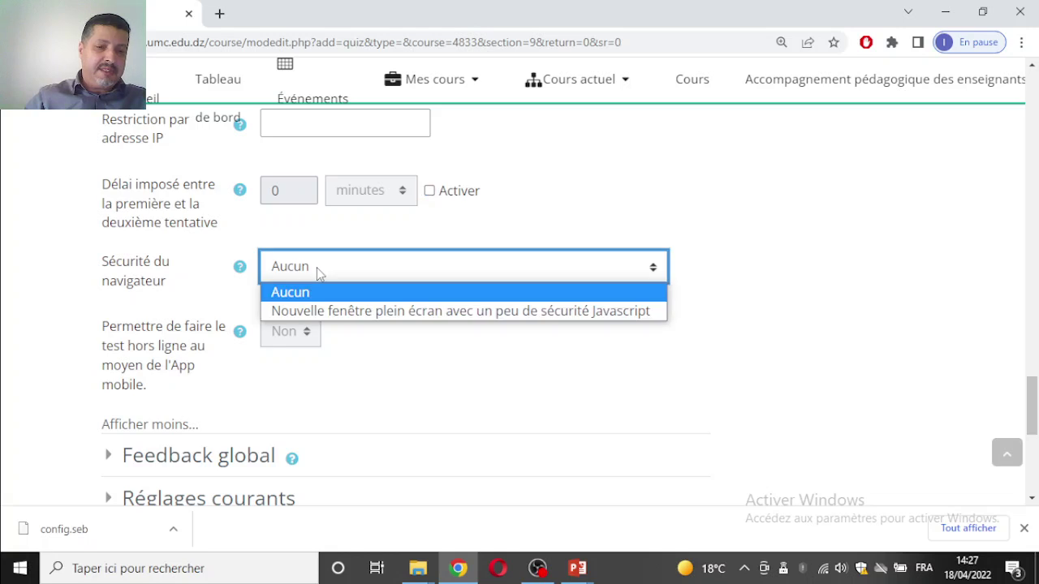
pyautogui.click(341, 312)
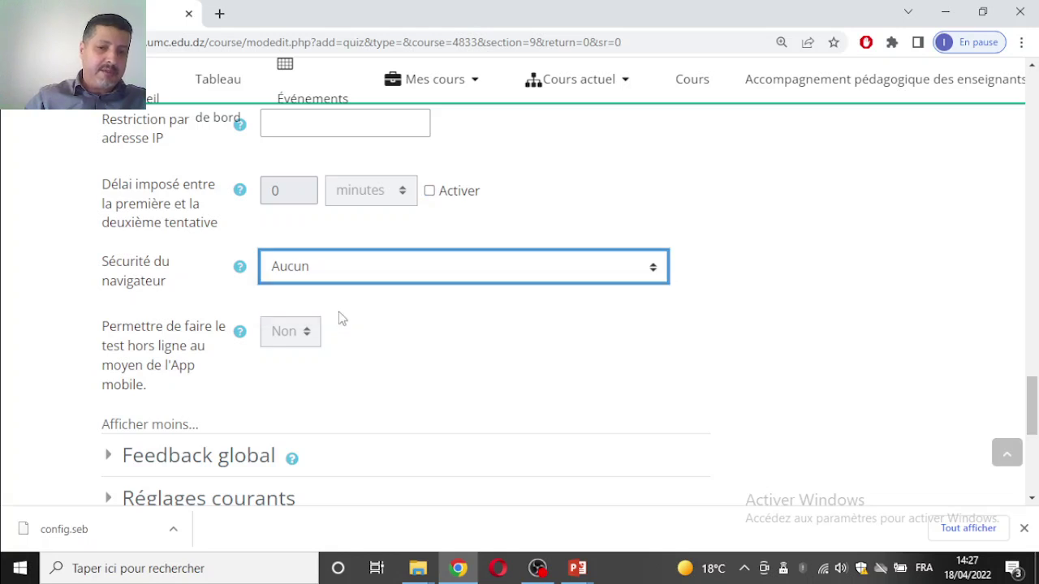
# - Expand "Feedback global" and enter "Excellent" as the feedback for the 100% grade limit
pyautogui.scroll(-2, 482, 329)
pyautogui.scroll(-1, 341, 288)
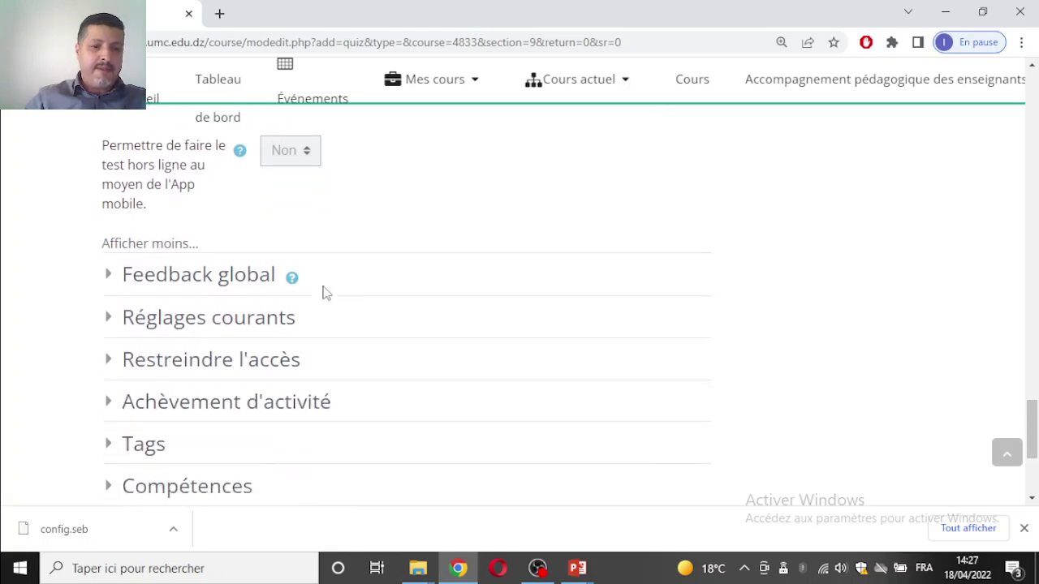
pyautogui.click(221, 217)
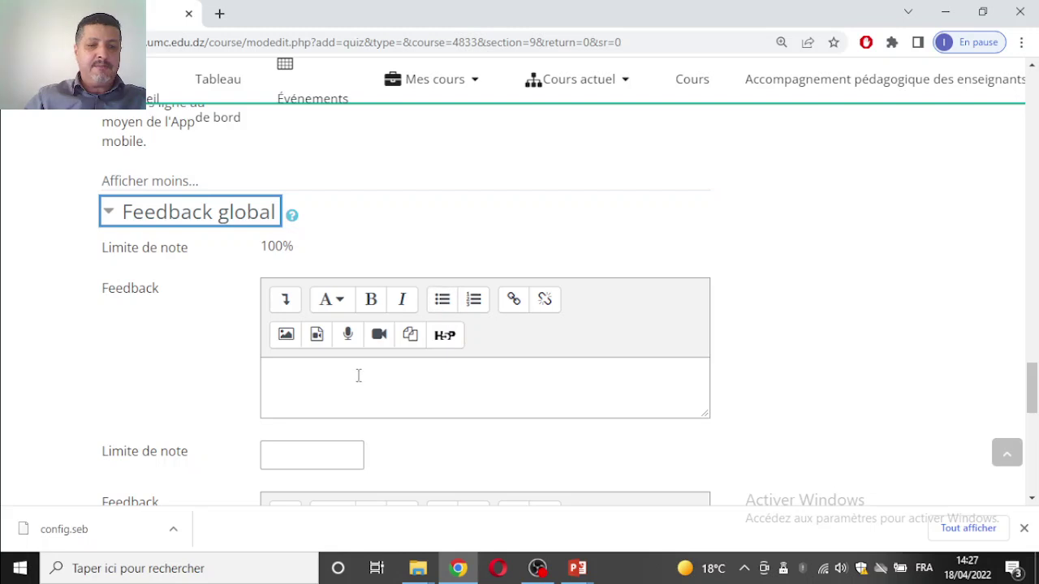
pyautogui.click(298, 369)
pyautogui.write('Excellent')
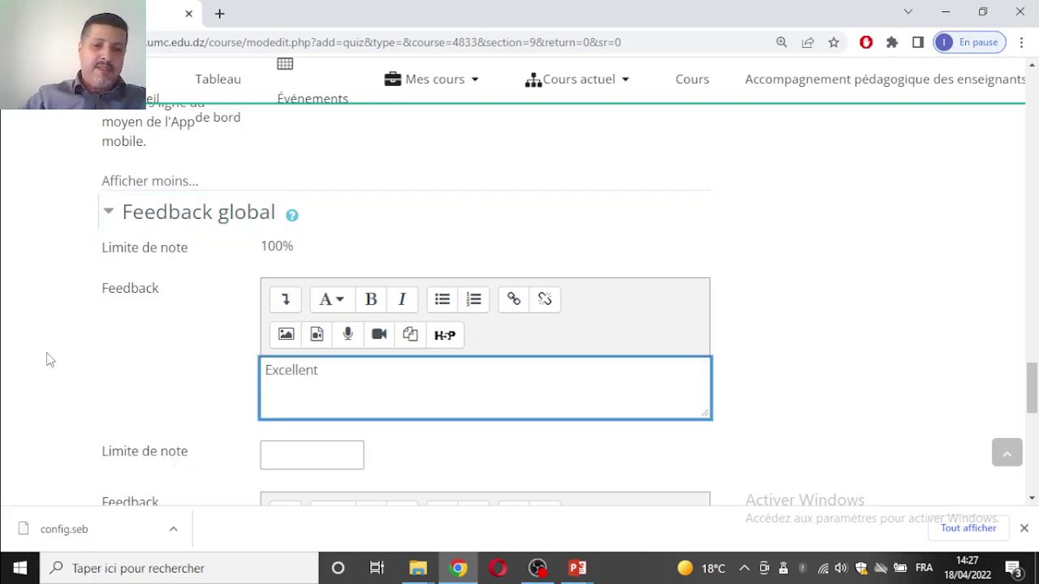
pyautogui.scroll(-1, 259, 450)
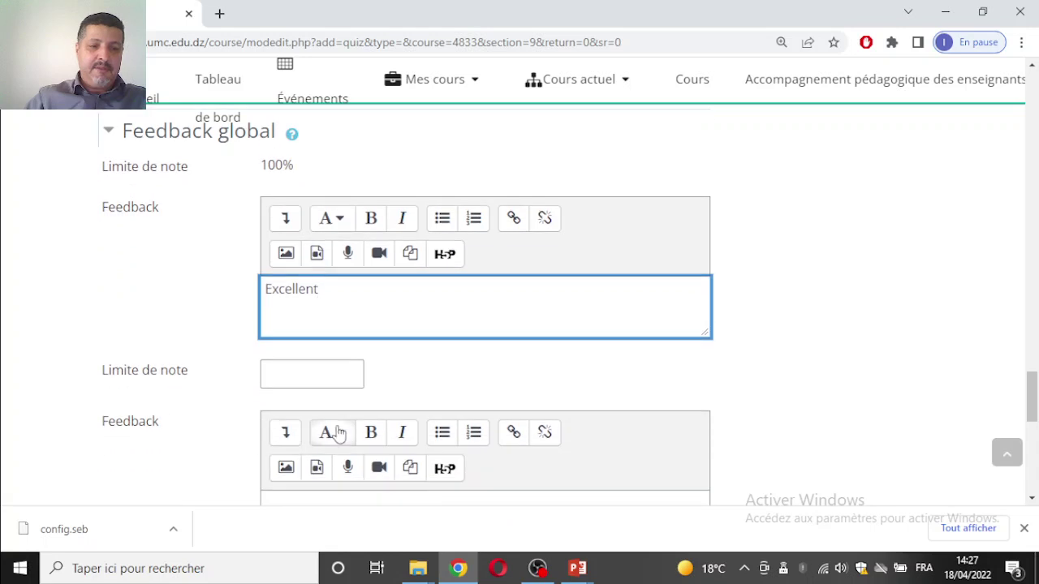
# - Set the second grade limit to 80% and enter "Très bien" as its feedback
pyautogui.click(301, 369)
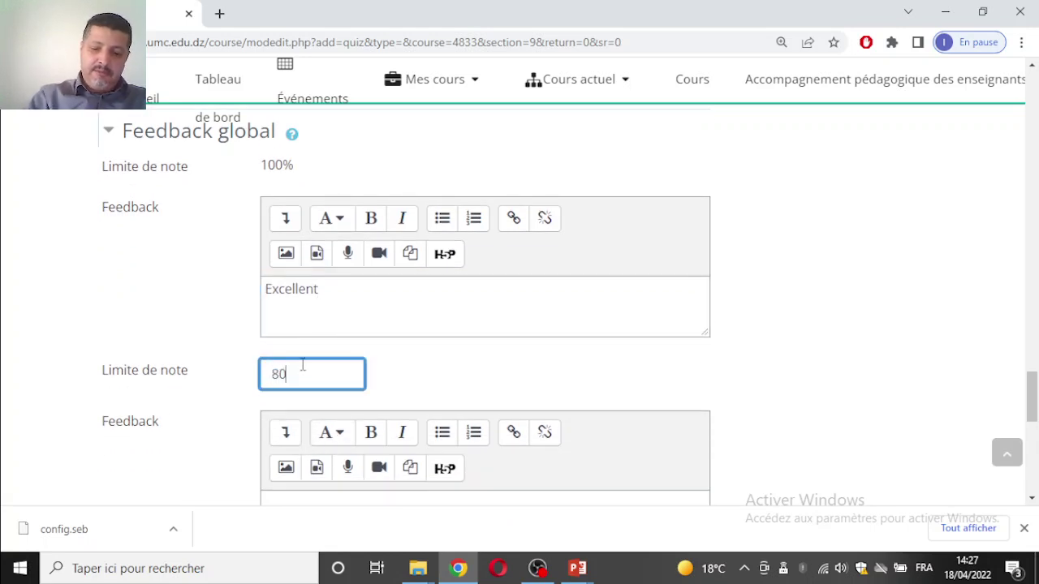
pyautogui.scroll(-3, 316, 357)
pyautogui.click(325, 258)
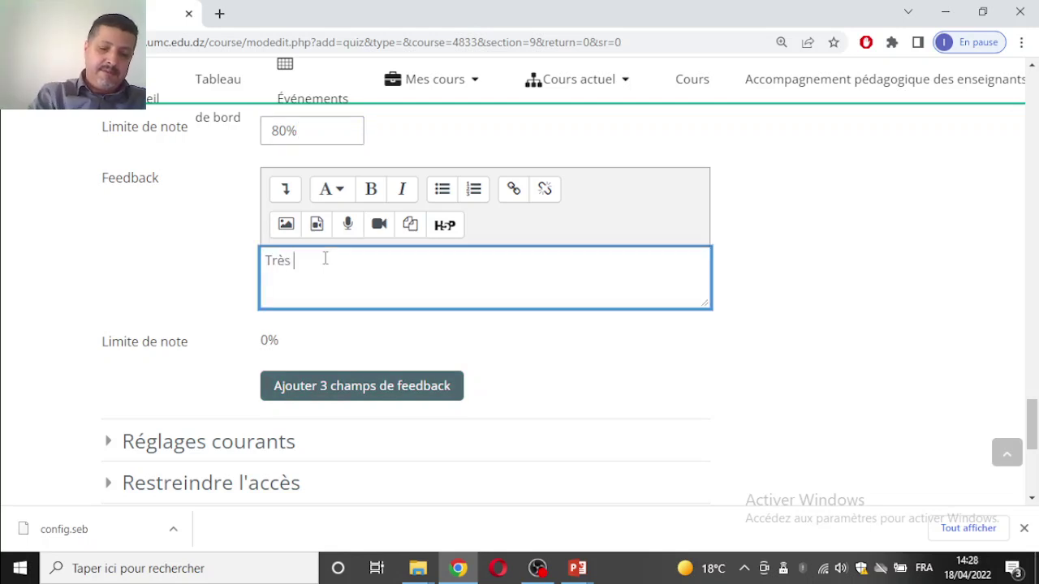
# - Add three more feedback fields to the overall feedback
pyautogui.click(341, 380)
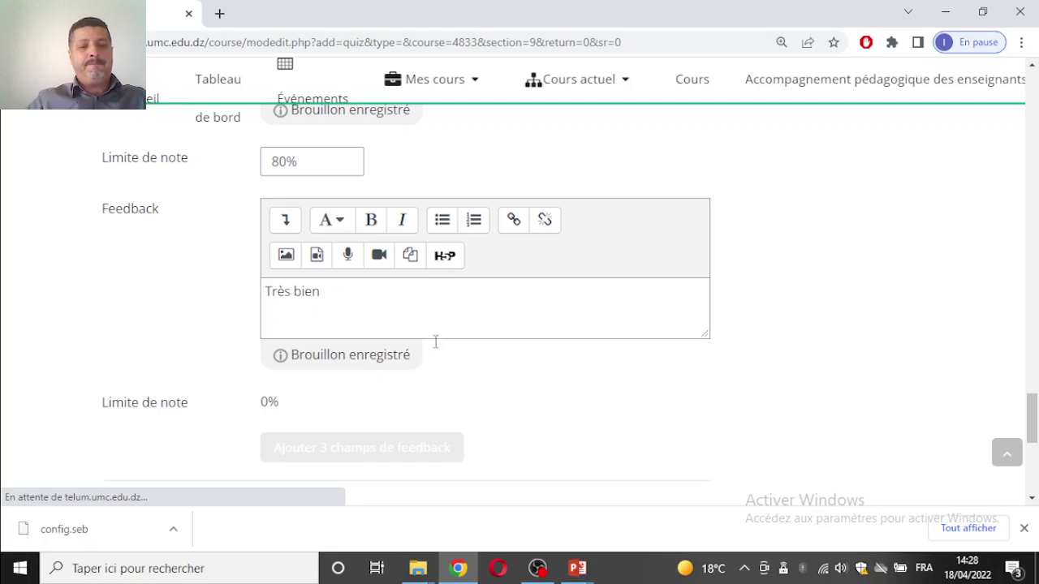
pyautogui.scroll(-2, 435, 341)
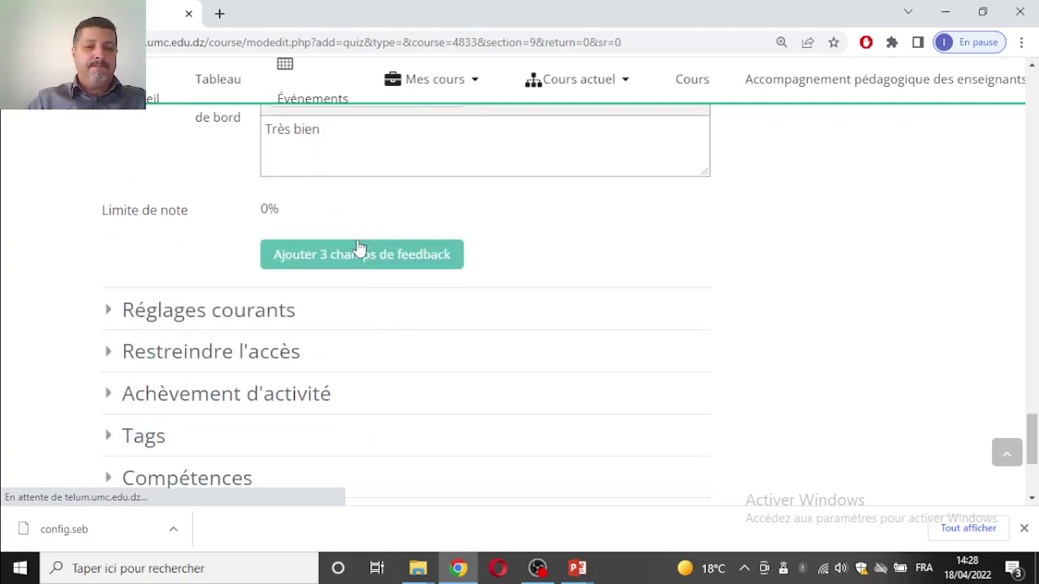
pyautogui.click(426, 271)
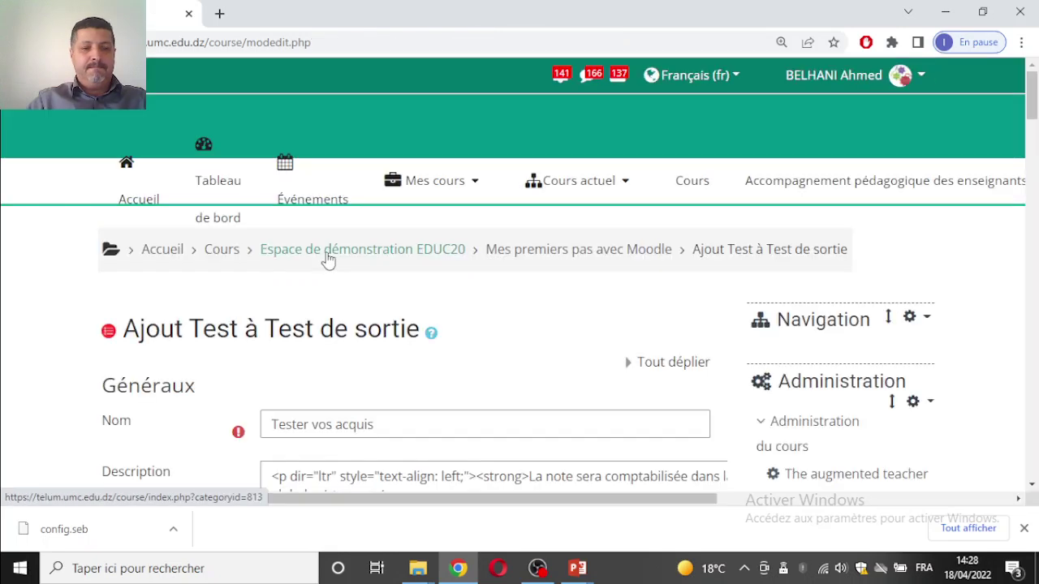
# - Set the grade limit following "Très bien" to 70% and enter "Bien" as its feedback
pyautogui.scroll(-12, 329, 258)
pyautogui.scroll(-20, 369, 264)
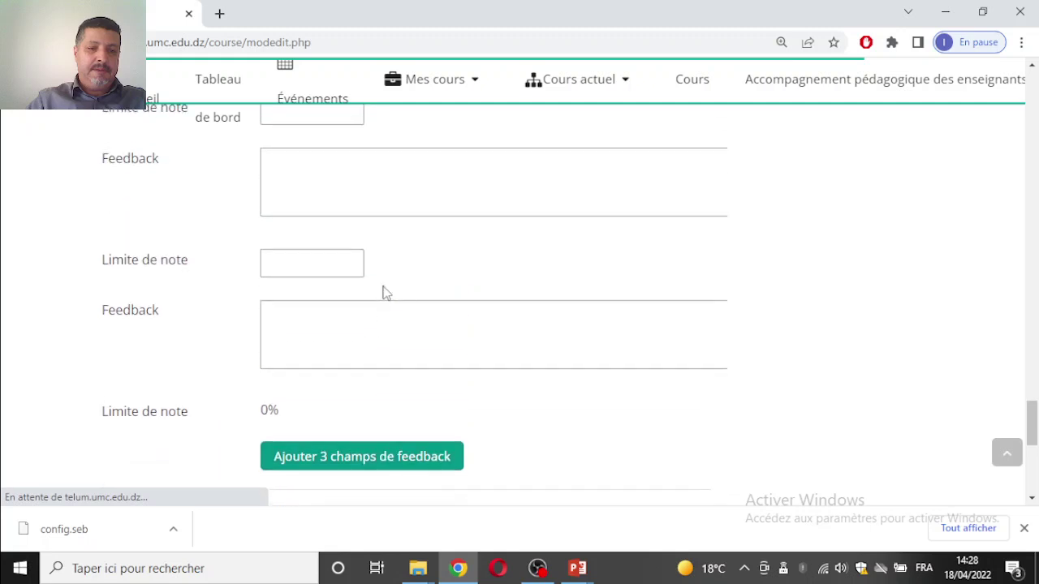
pyautogui.scroll(-3, 380, 288)
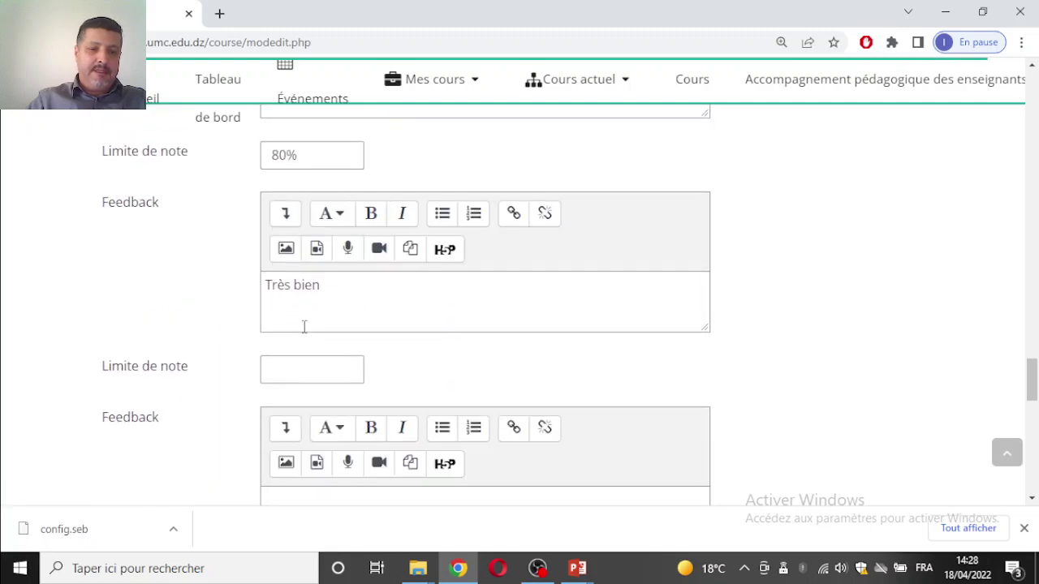
pyautogui.click(365, 326)
pyautogui.click(299, 369)
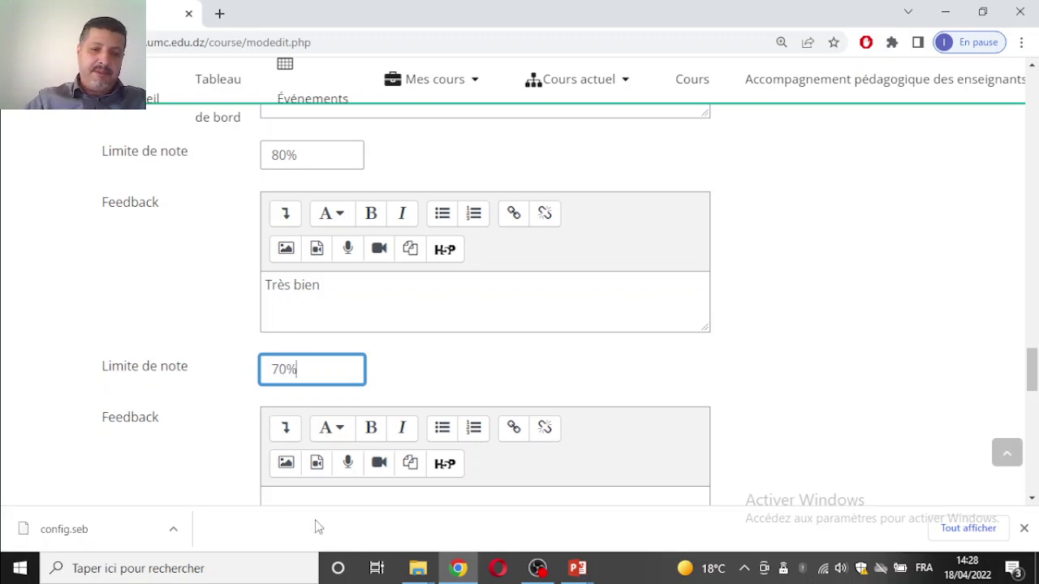
pyautogui.scroll(-2, 317, 378)
pyautogui.click(312, 365)
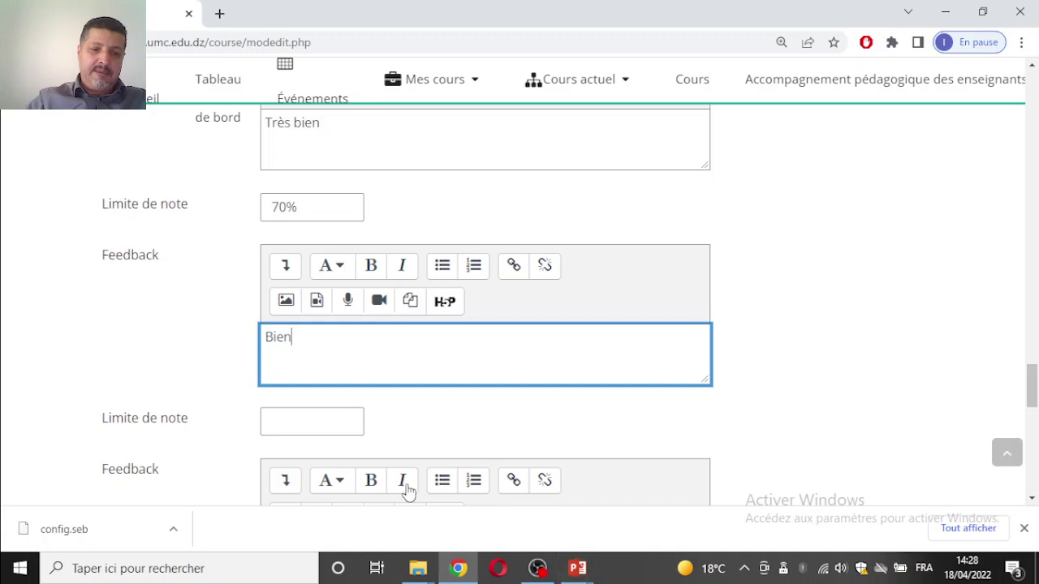
# - Set the grade limit following "Bien" to 50% and enter "Passable" as its feedback
pyautogui.click(308, 431)
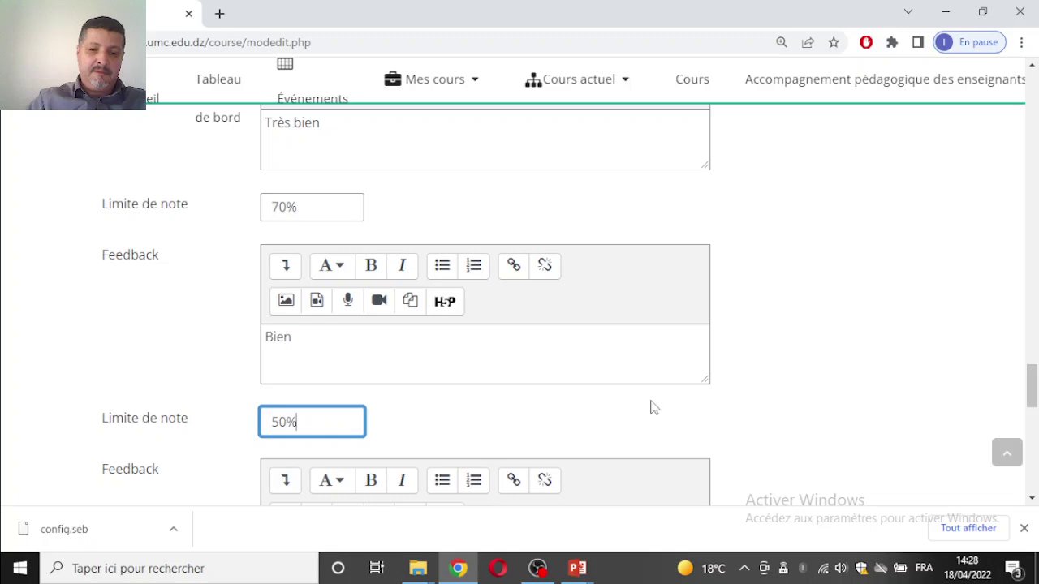
pyautogui.click(786, 401)
pyautogui.scroll(-3, 779, 401)
pyautogui.click(379, 323)
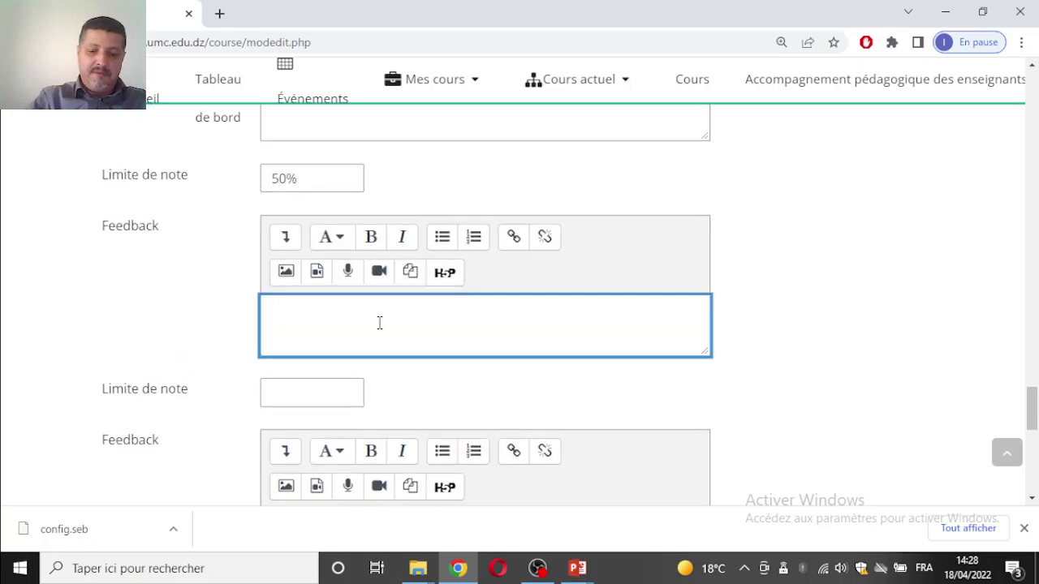
pyautogui.write('Passable')
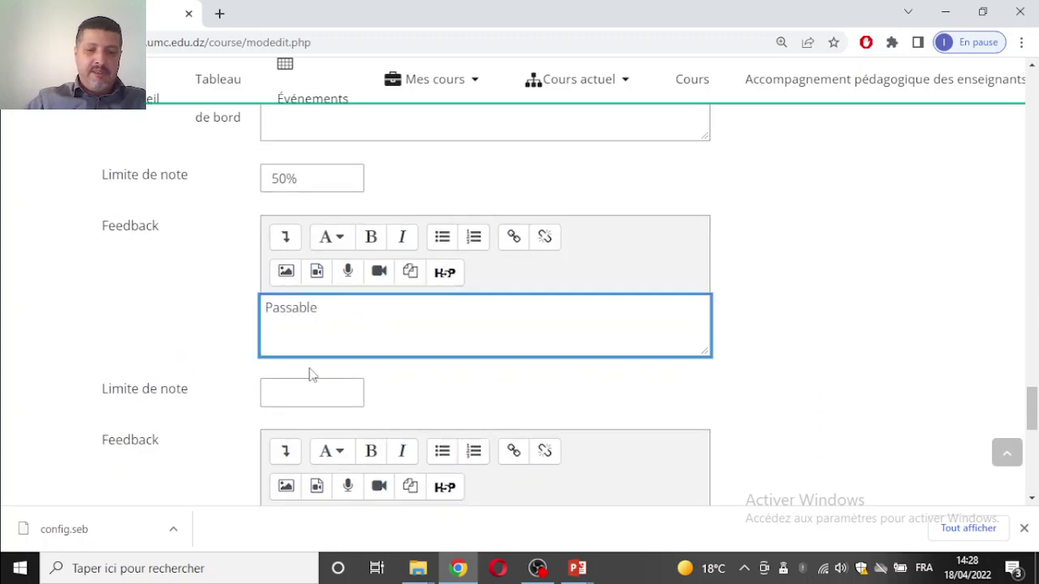
# - Set the last editable grade limit to 49% and enter "Echec" as its feedback
pyautogui.click(313, 390)
pyautogui.scroll(-4, 438, 394)
pyautogui.scroll(2, 439, 394)
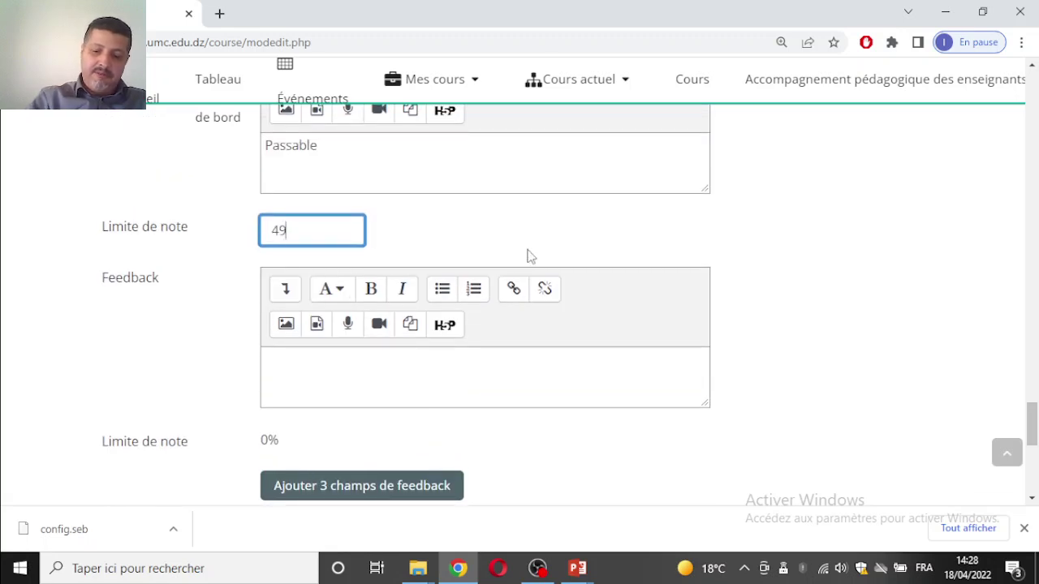
pyautogui.click(375, 389)
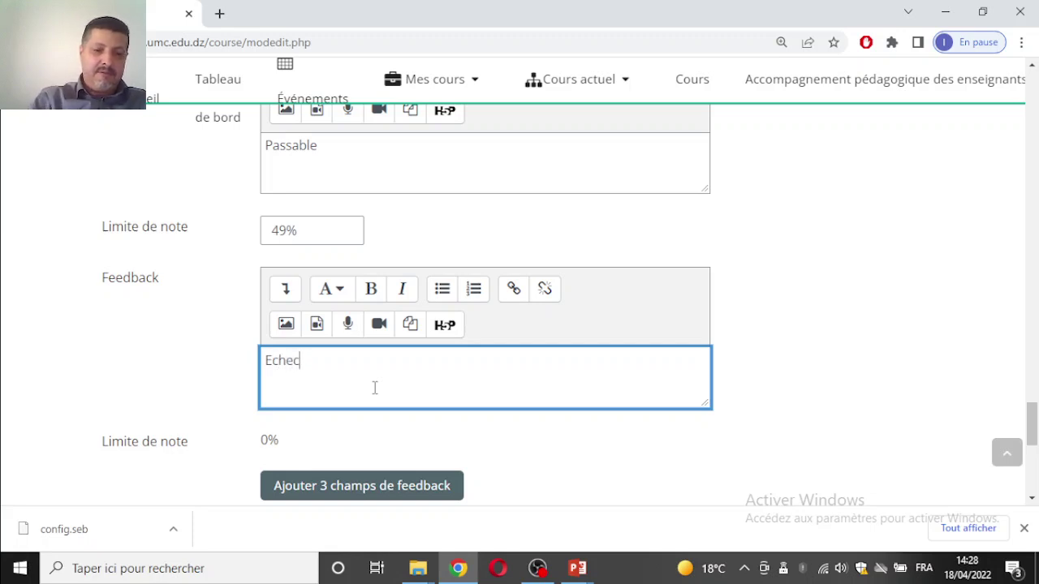
pyautogui.write('Echec')
# - Expand "Réglages courants" and examine the availability, identification number and group mode settings
pyautogui.scroll(-2, 453, 374)
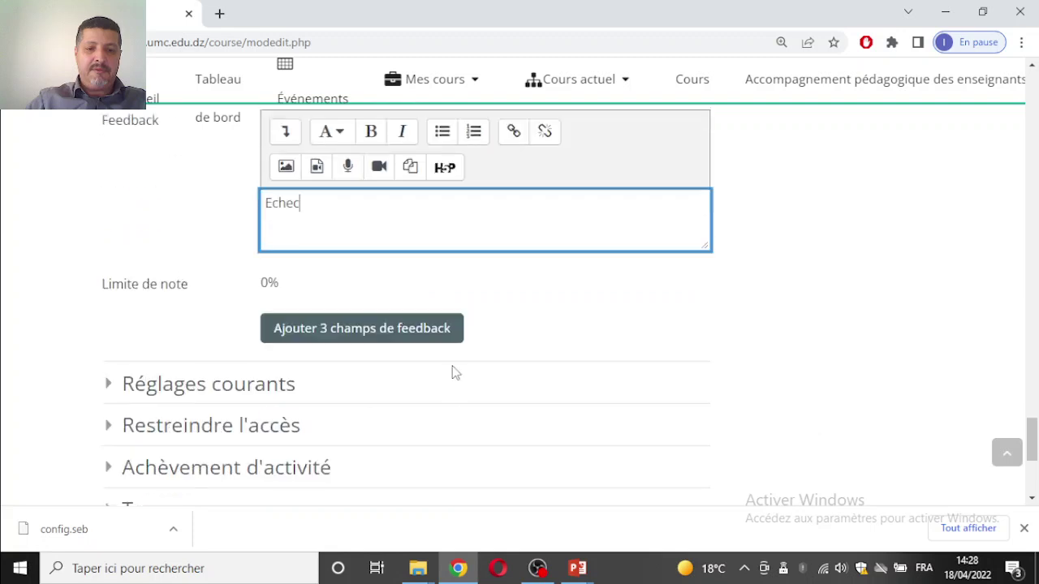
pyautogui.scroll(-2, 453, 373)
pyautogui.click(179, 215)
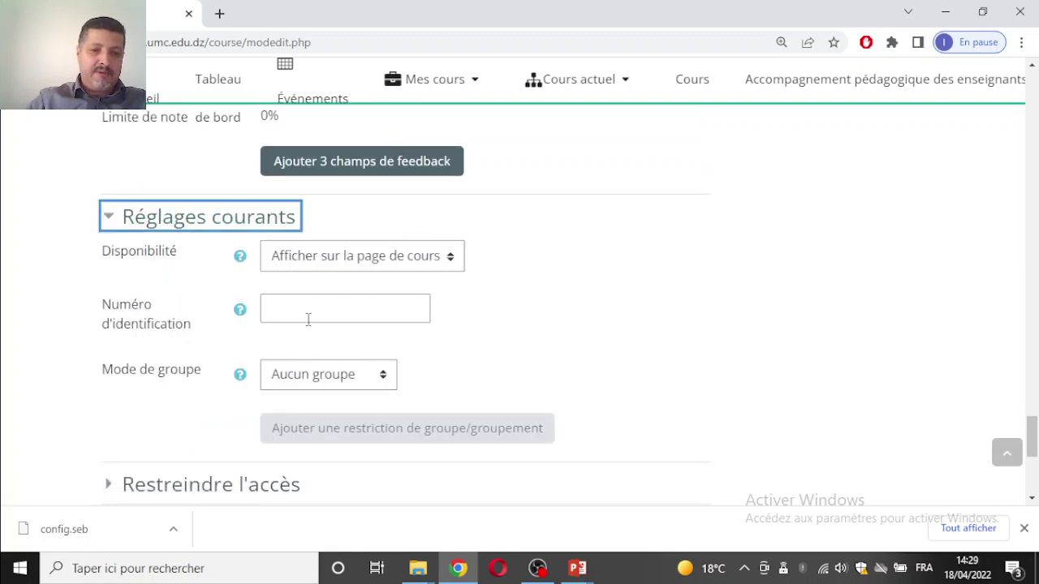
pyautogui.scroll(-3, 324, 314)
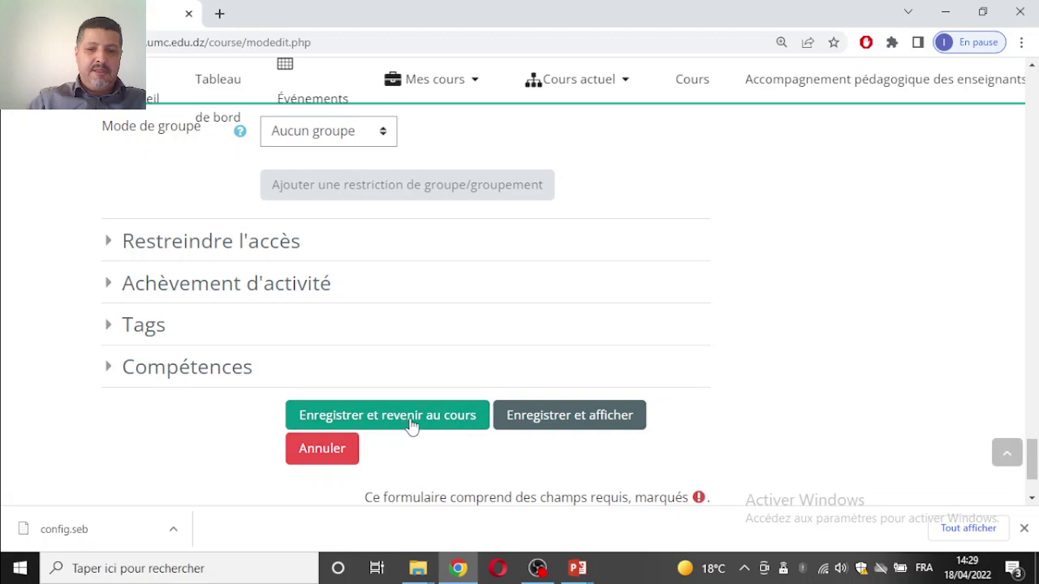
# - Save the quiz settings and display the quiz
pyautogui.click(519, 419)
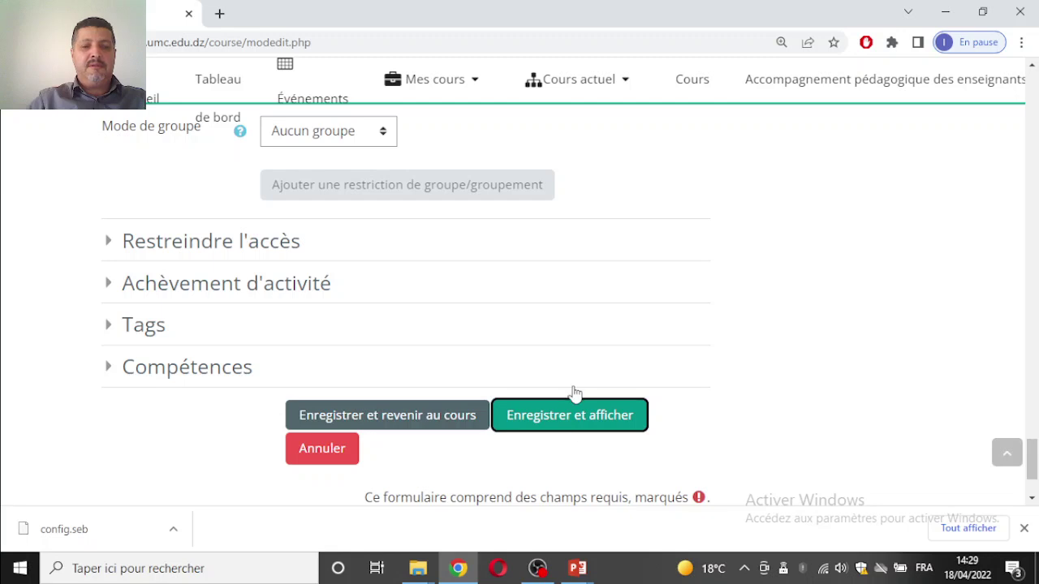
pyautogui.scroll(1, 570, 406)
pyautogui.click(561, 496)
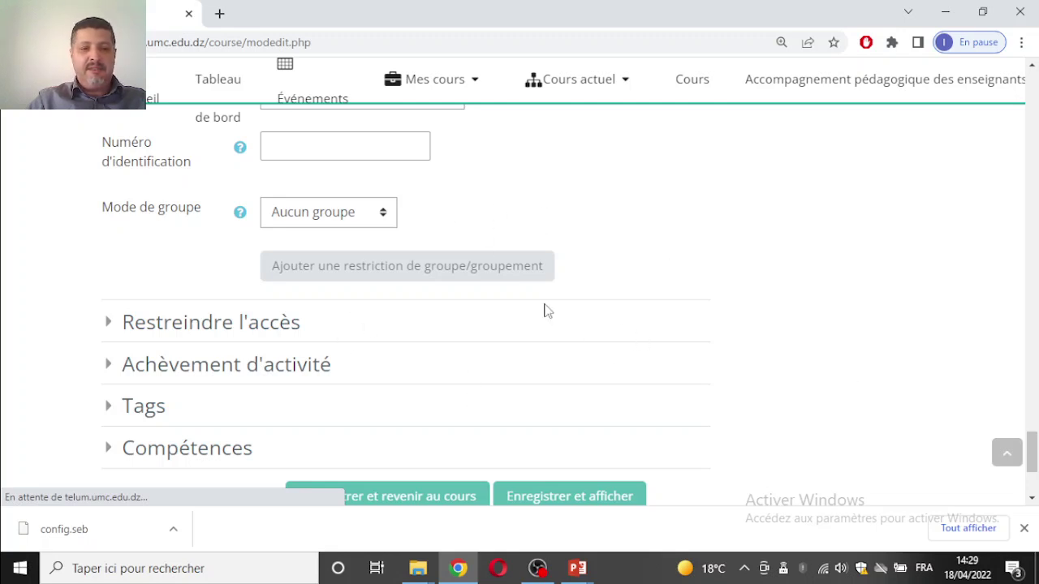
pyautogui.scroll(10, 630, 311)
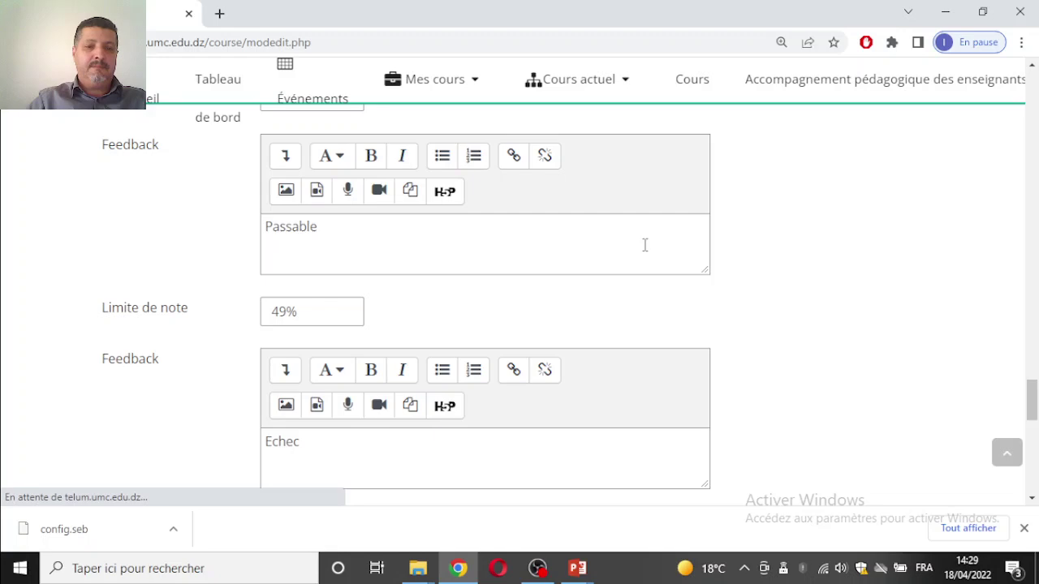
pyautogui.moveTo(1032, 400); pyautogui.dragTo(1035, 172)
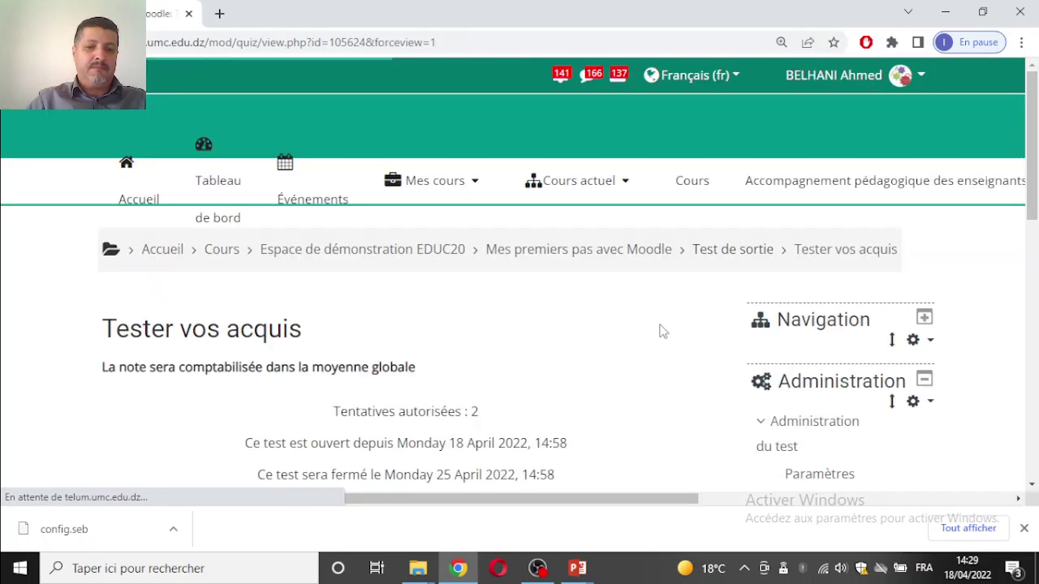
# - Open the quiz "Tester vos acquis" for question editing and enable "Mélanger" to shuffle its questions
pyautogui.scroll(-2, 609, 264)
pyautogui.scroll(-2, 573, 343)
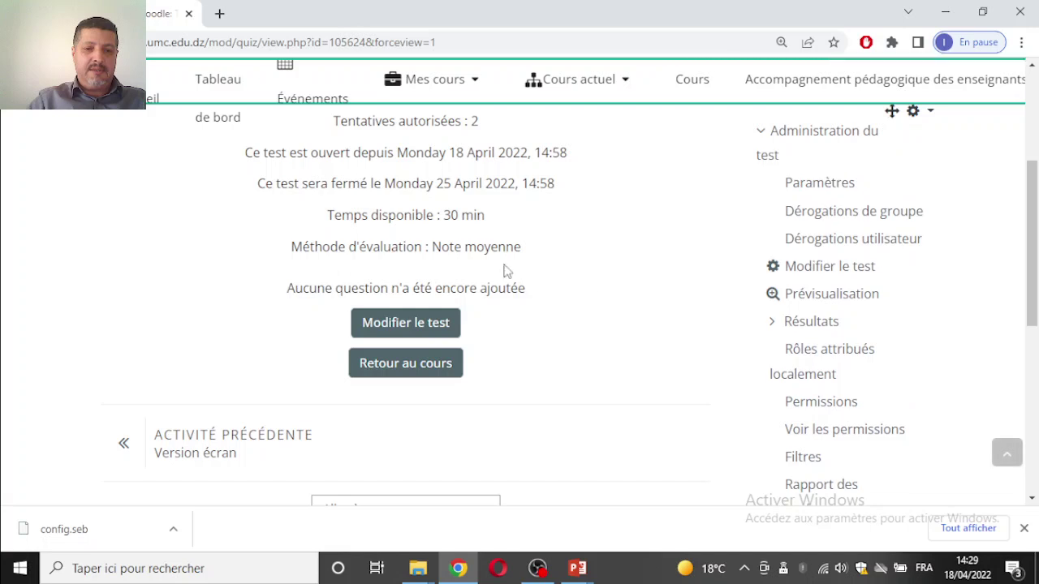
pyautogui.click(432, 333)
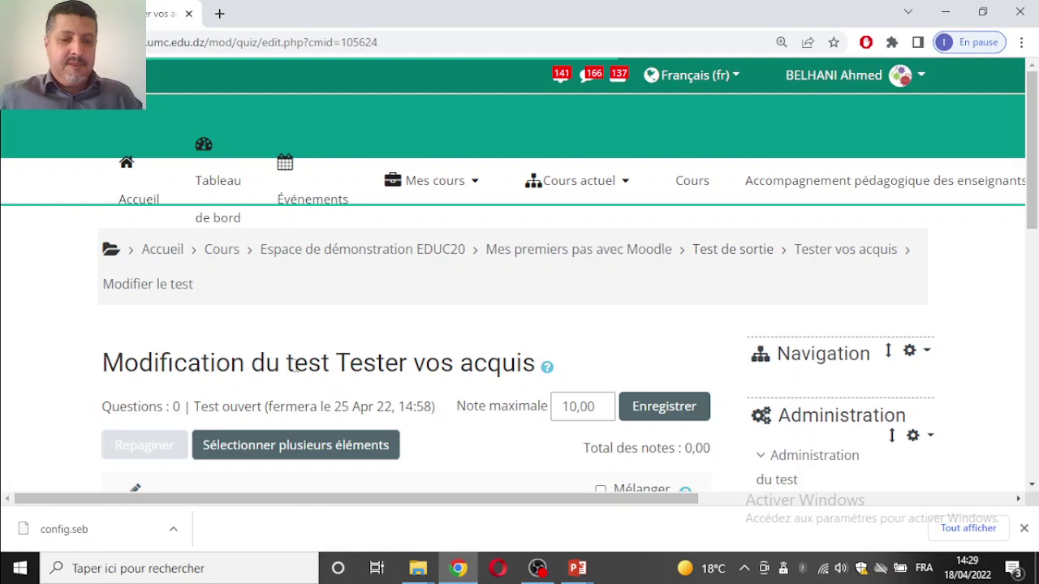
pyautogui.scroll(-2, 368, 284)
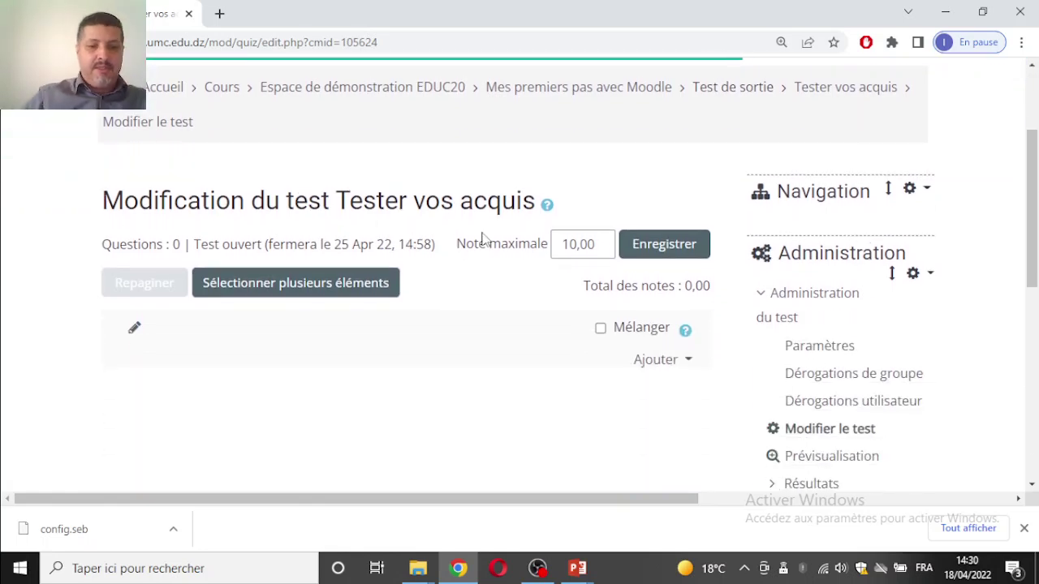
pyautogui.click(599, 331)
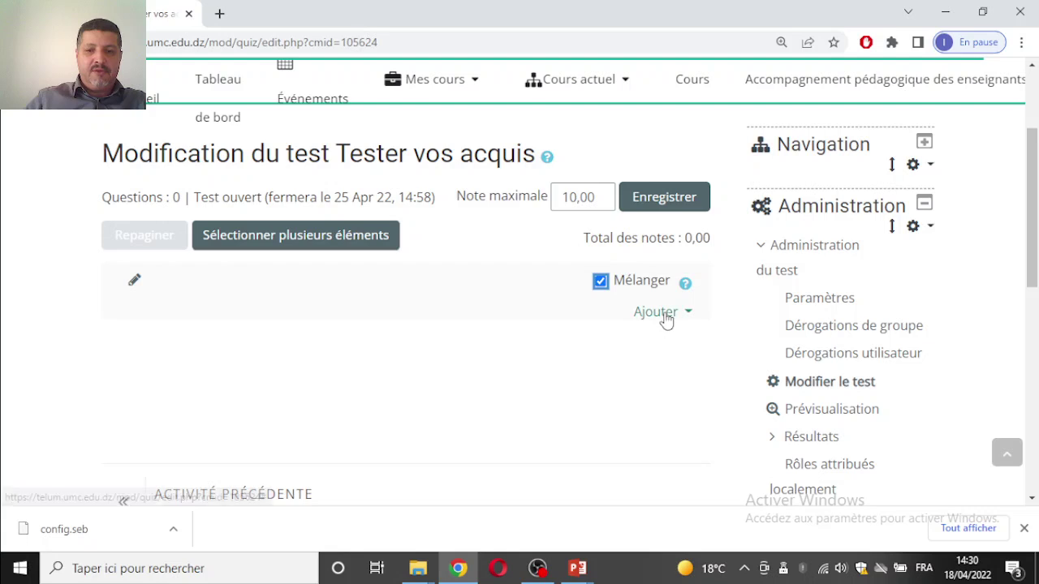
# - Set the quiz's maximum grade to 20,00 and save it
pyautogui.click(562, 196)
pyautogui.write('2')
pyautogui.press('Delete')
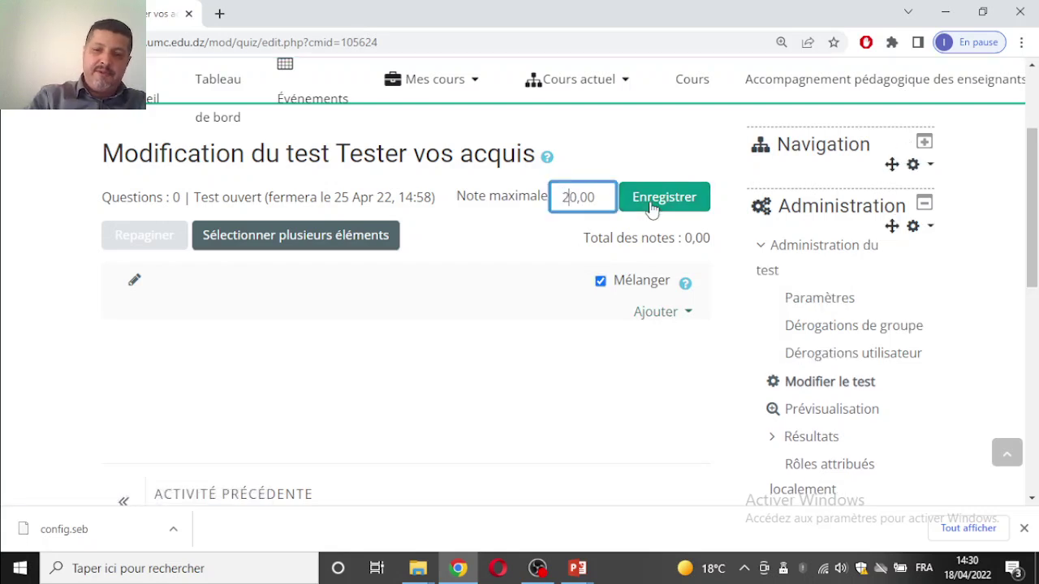
pyautogui.click(639, 195)
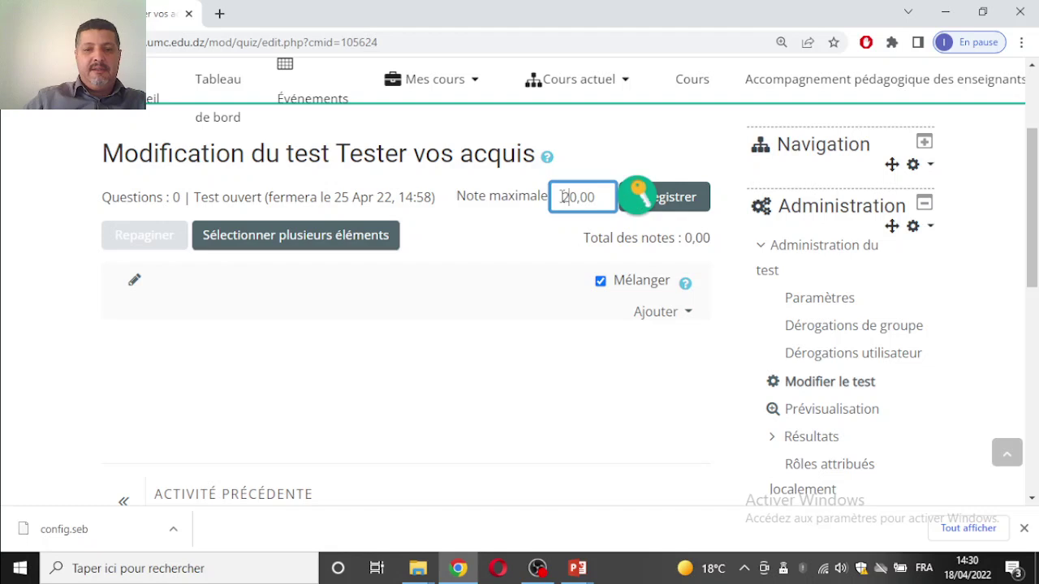
# - Add a new question of type "Appariement" to the quiz
pyautogui.click(654, 320)
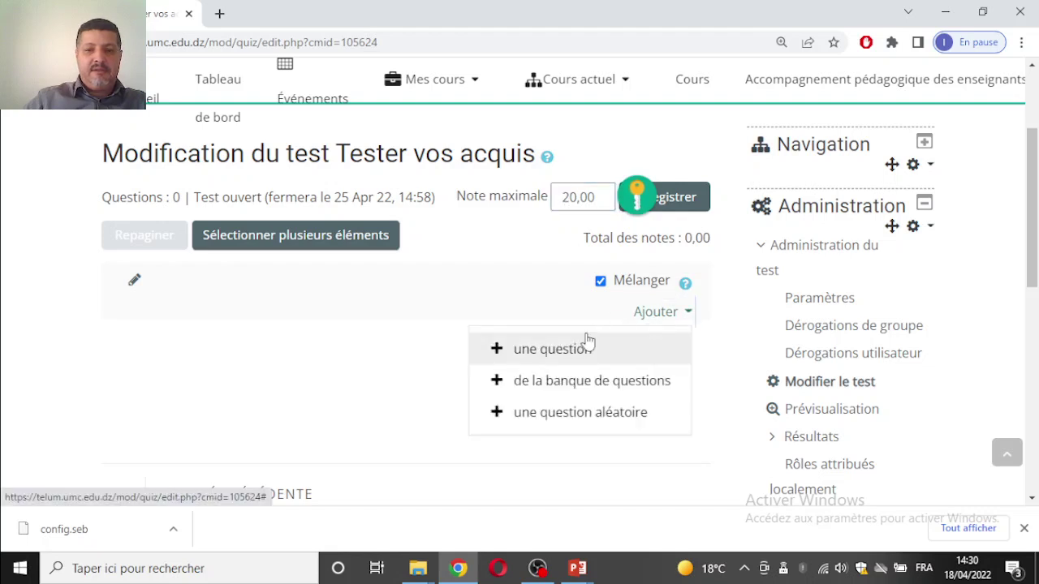
pyautogui.click(568, 351)
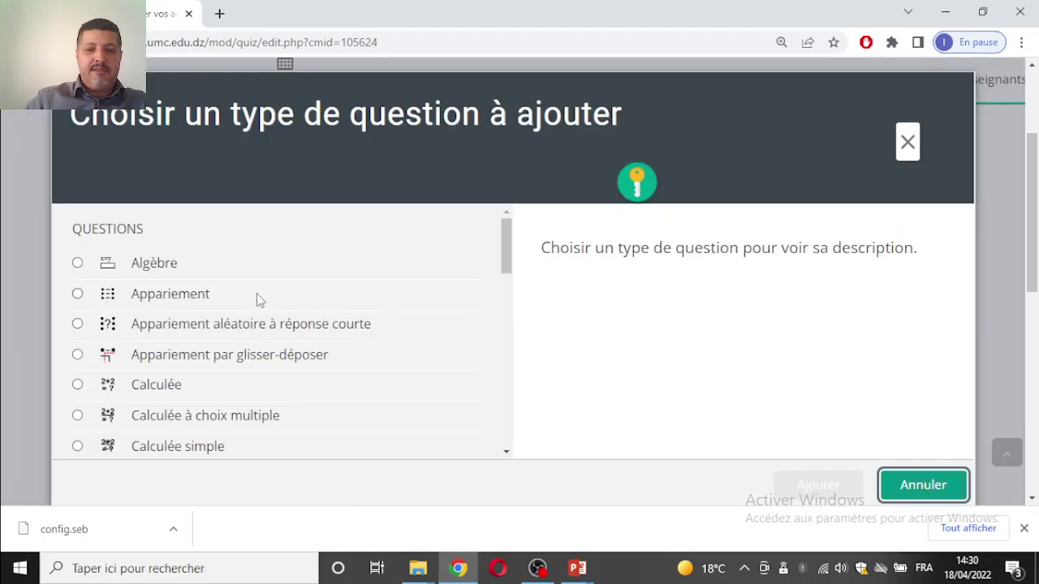
pyautogui.scroll(-2, 264, 268)
pyautogui.scroll(2, 267, 262)
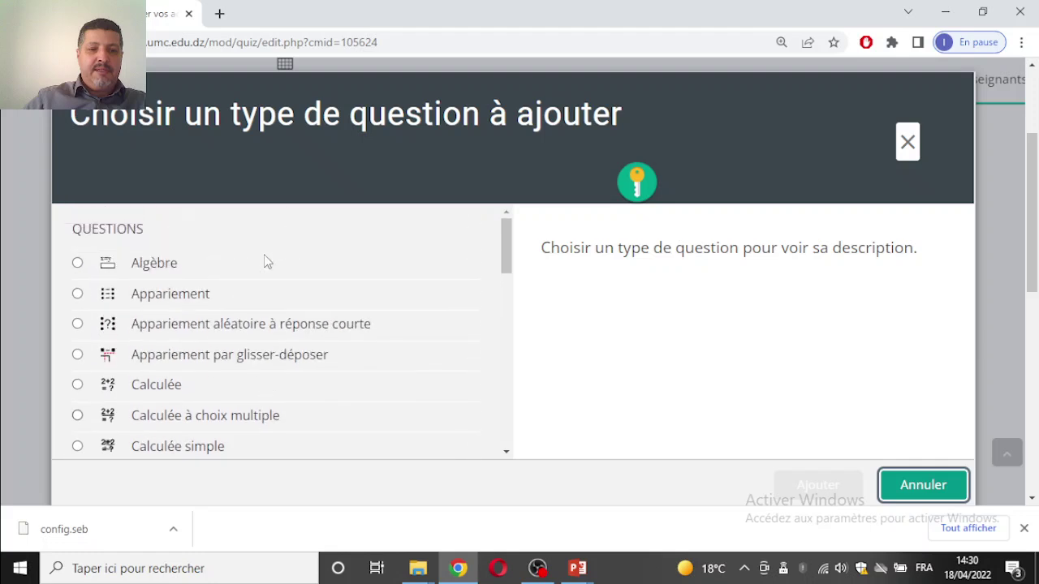
pyautogui.click(77, 294)
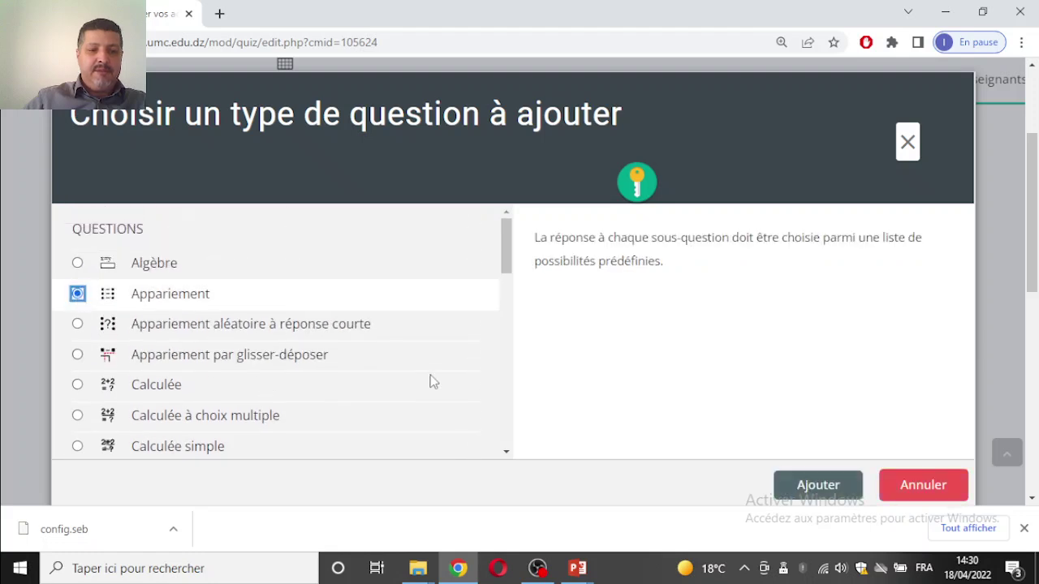
pyautogui.click(815, 490)
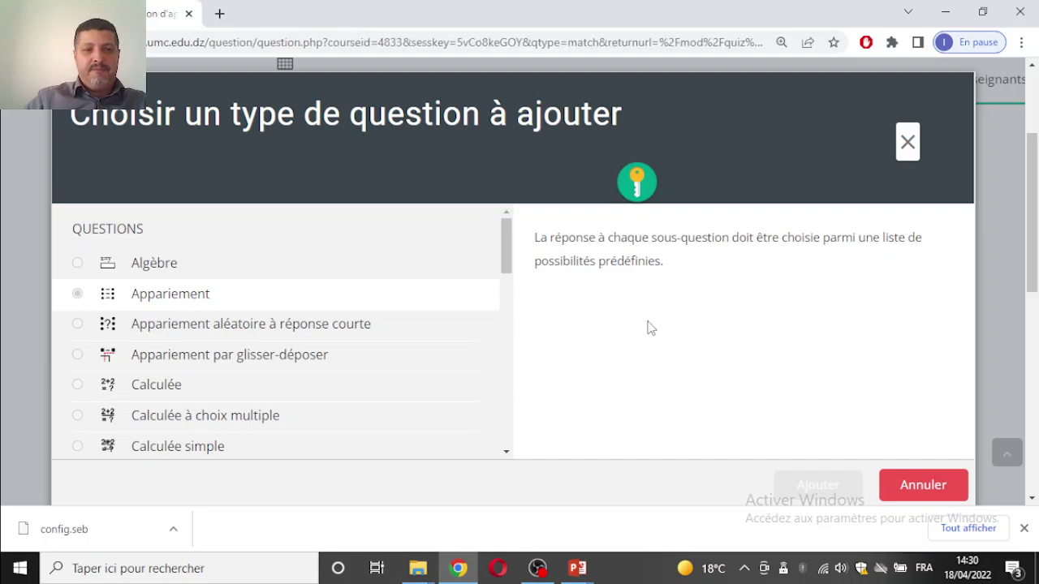
# - Name the new matching question "Q1"
pyautogui.scroll(-2, 267, 344)
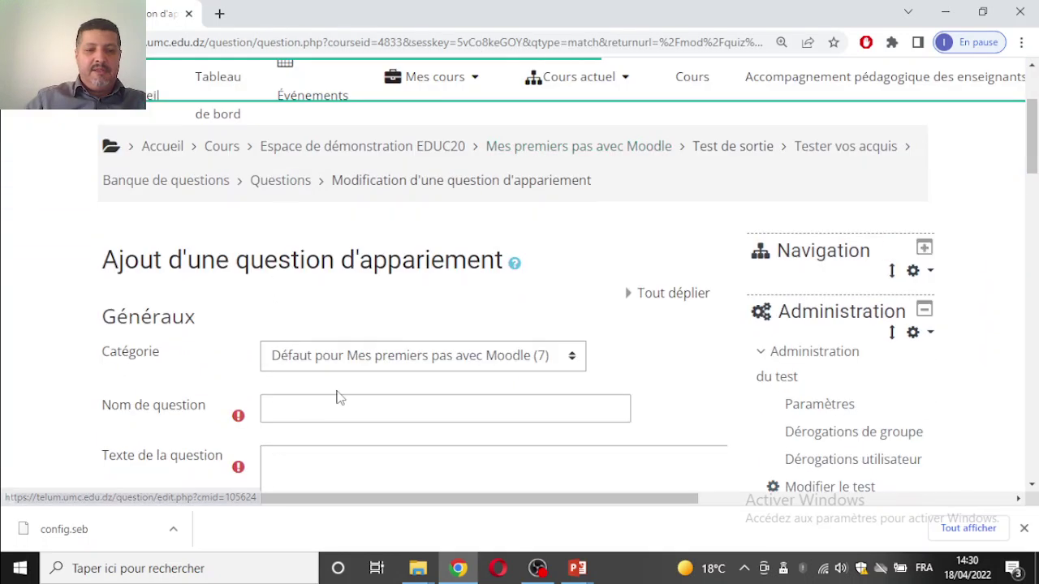
pyautogui.scroll(-3, 338, 398)
pyautogui.click(305, 241)
pyautogui.scroll(-1, 305, 241)
pyautogui.write('Q1')
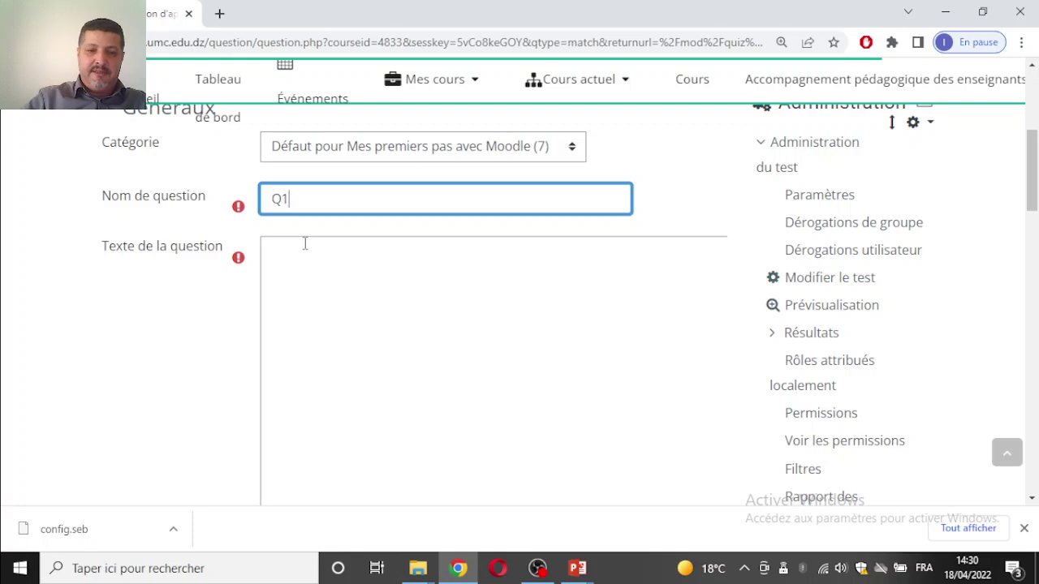
# - Enter the question text "Choisir la bonne réponse parmi celles décrites dans la liste déroulante"
pyautogui.scroll(-2, 425, 271)
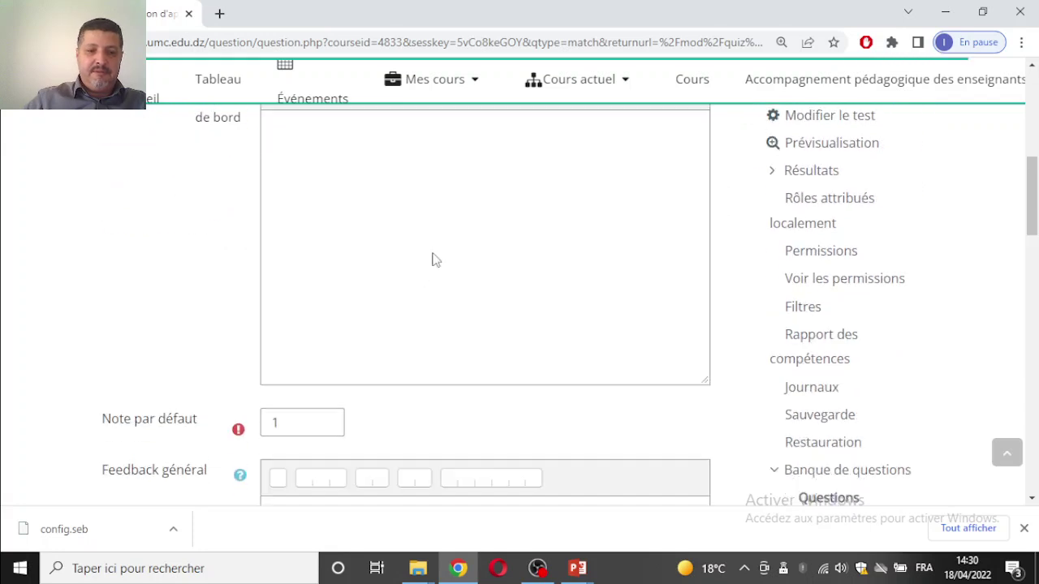
pyautogui.click(436, 247)
pyautogui.scroll(-5, 435, 244)
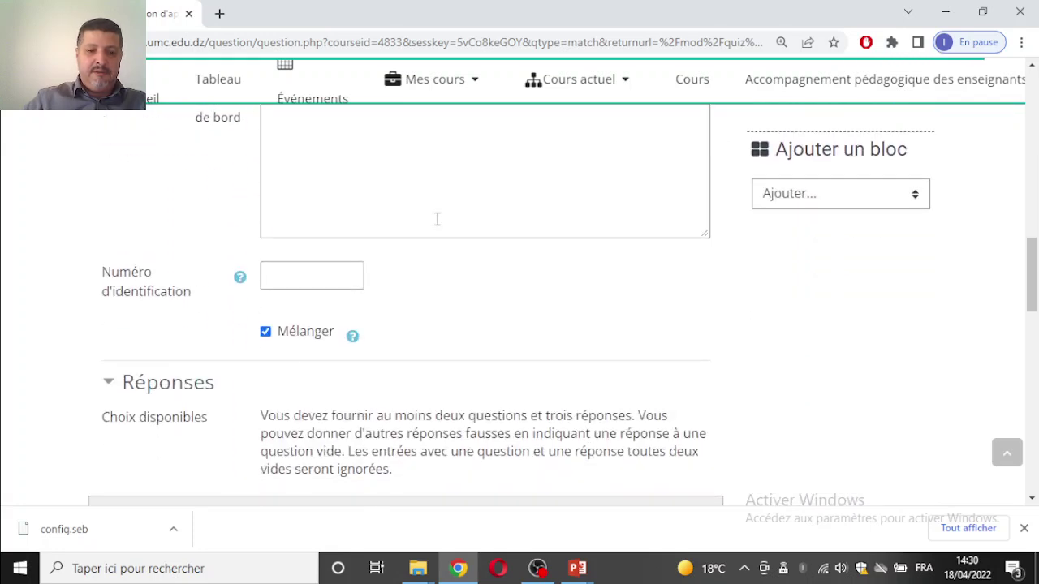
pyautogui.scroll(-1, 438, 219)
pyautogui.scroll(3, 441, 216)
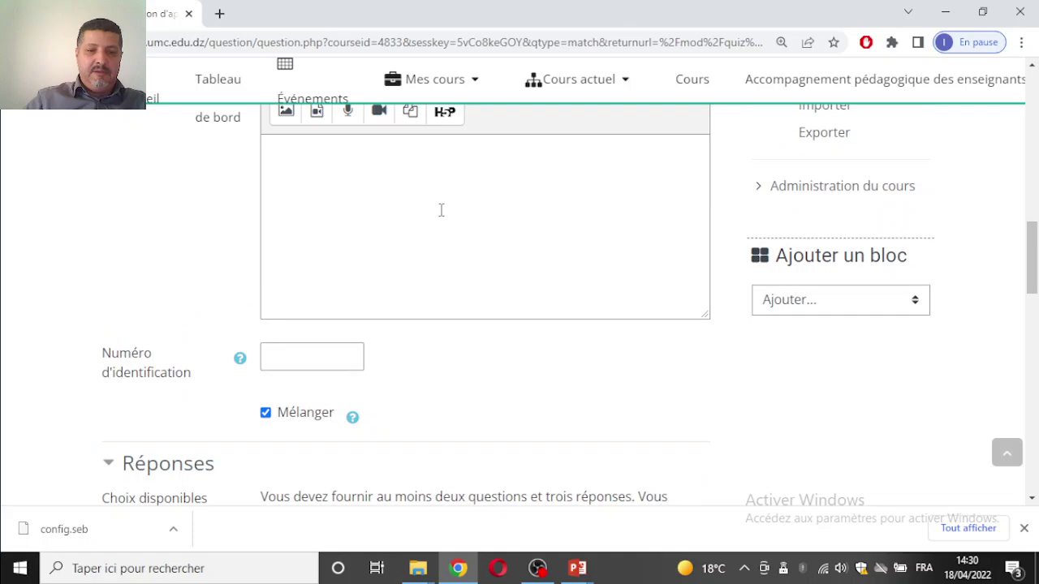
pyautogui.scroll(5, 440, 211)
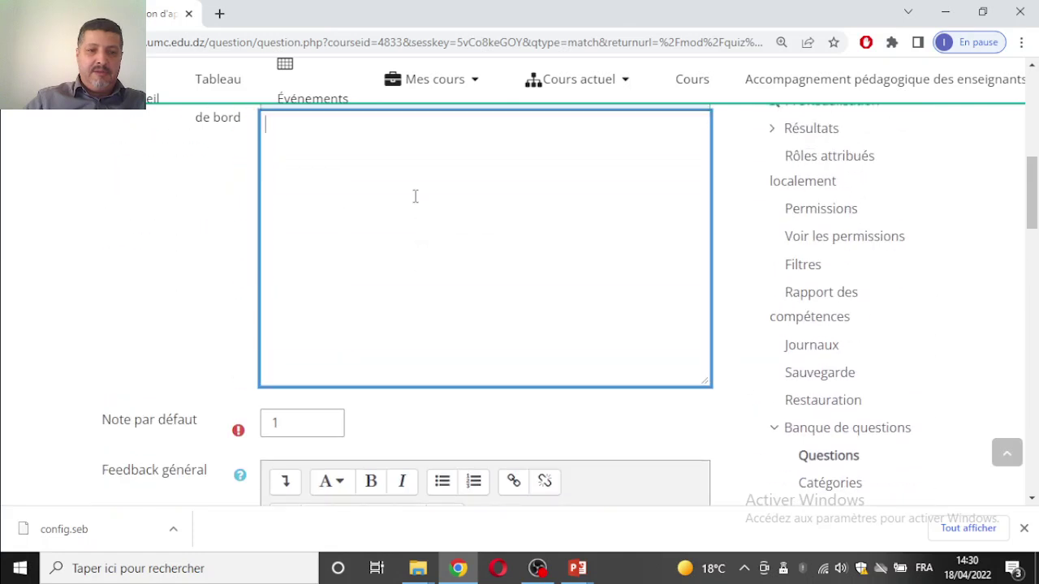
pyautogui.write('Ch')
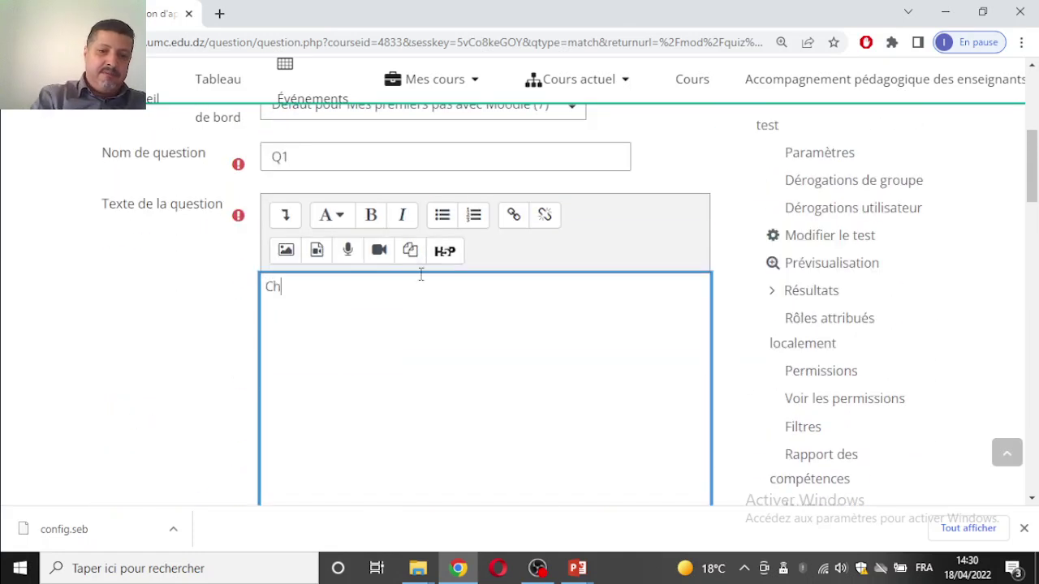
pyautogui.write('oisir')
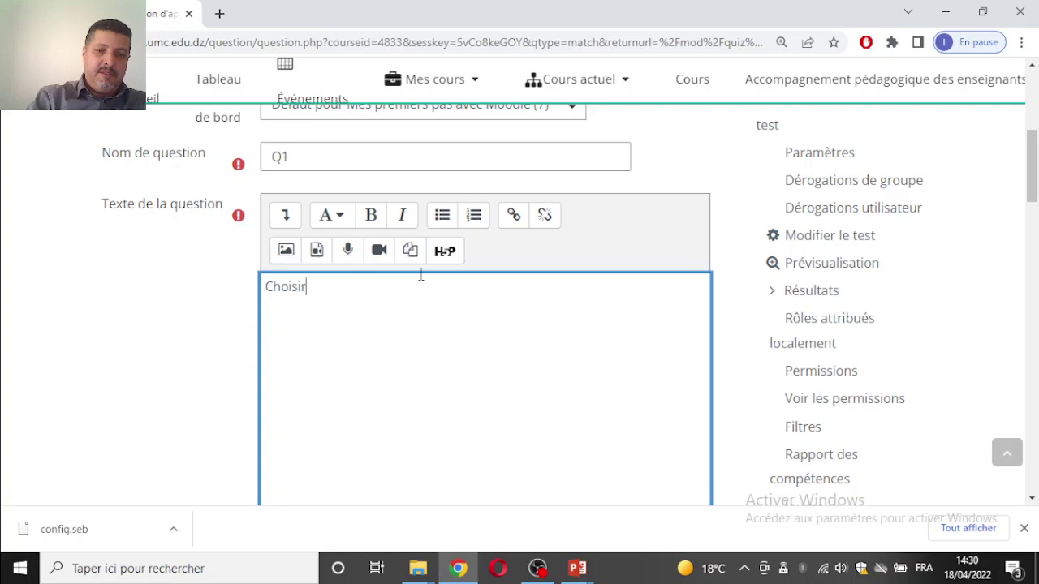
pyautogui.write(' la bonne ')
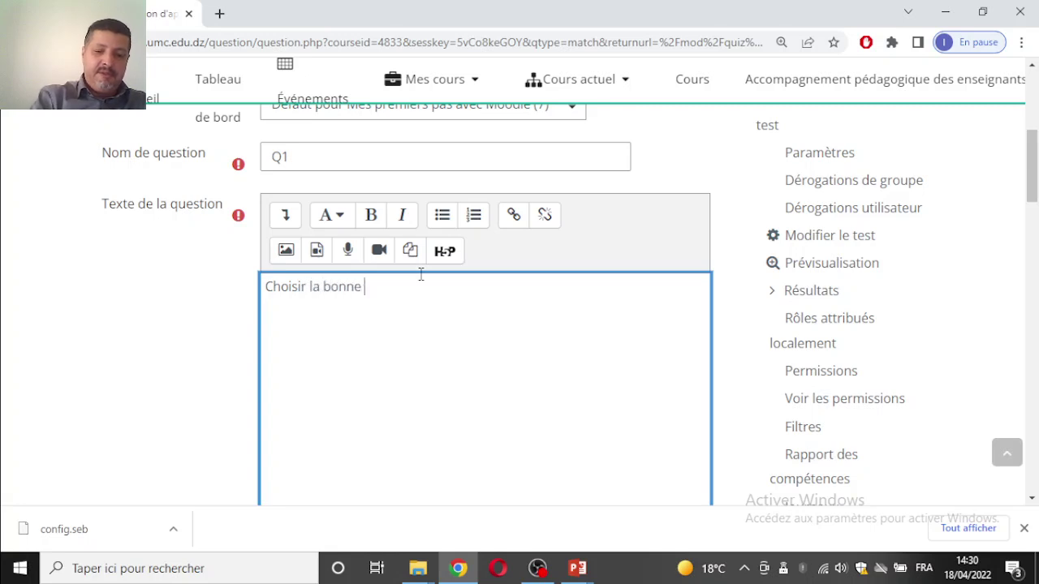
pyautogui.write('réponse par')
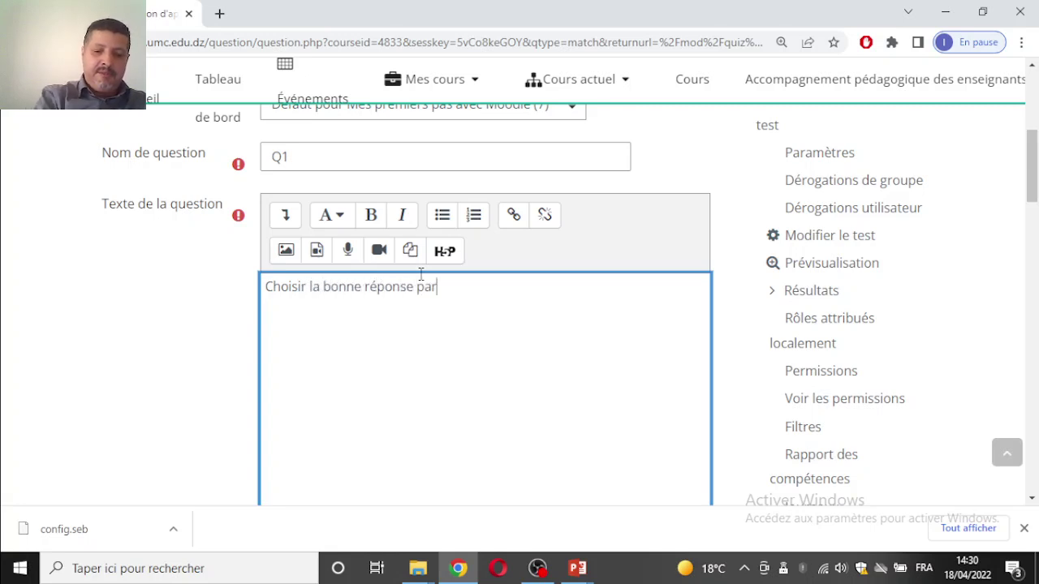
pyautogui.write('mi celles')
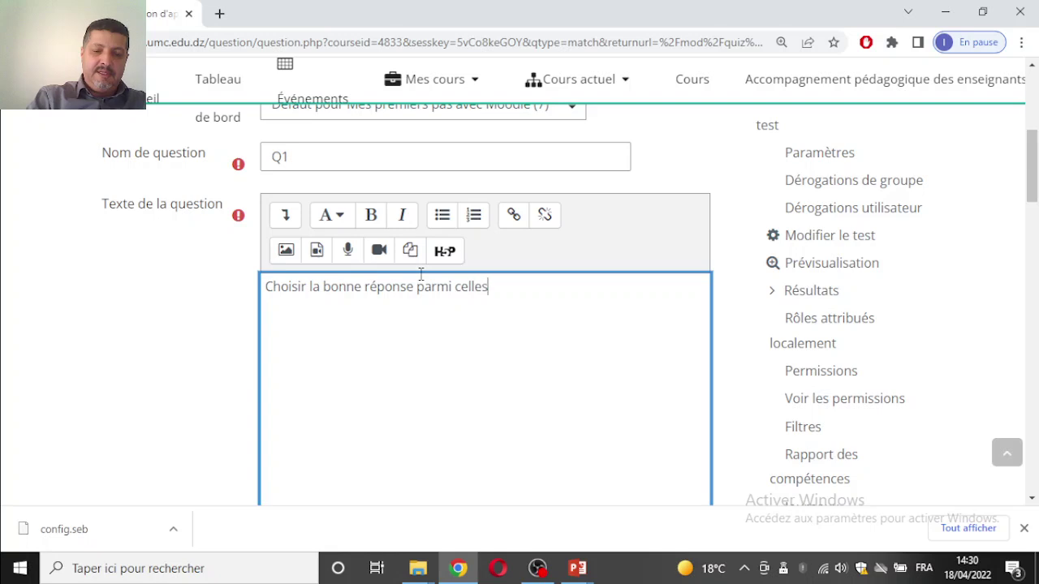
pyautogui.write(' décrites ')
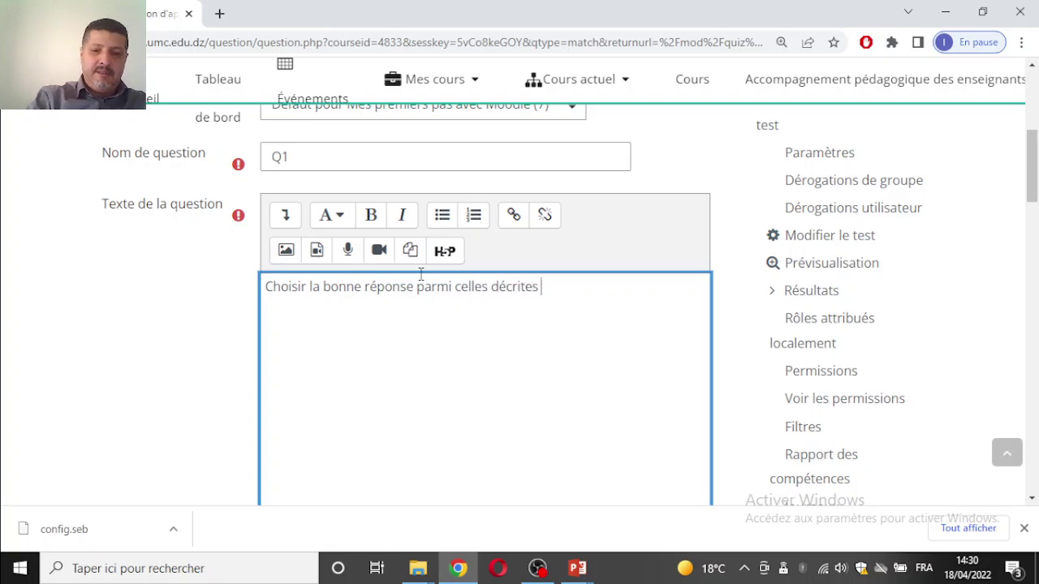
pyautogui.write('dans la list')
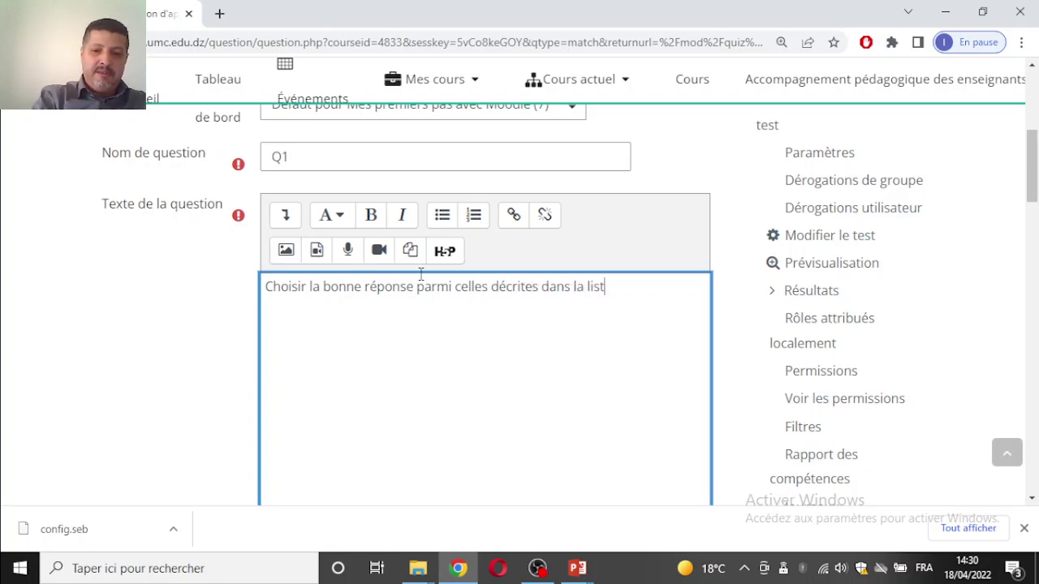
pyautogui.write('e déroulante')
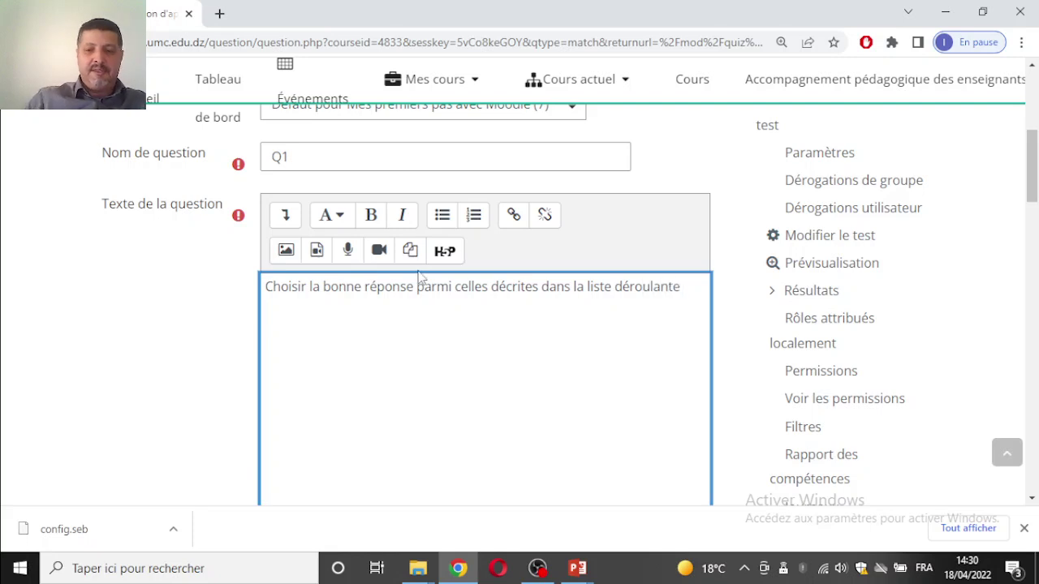
# - Examine the question's default grade, general feedback, identification number and "Mélanger" settings, leaving "Mélanger" enabled
pyautogui.scroll(-5, 423, 292)
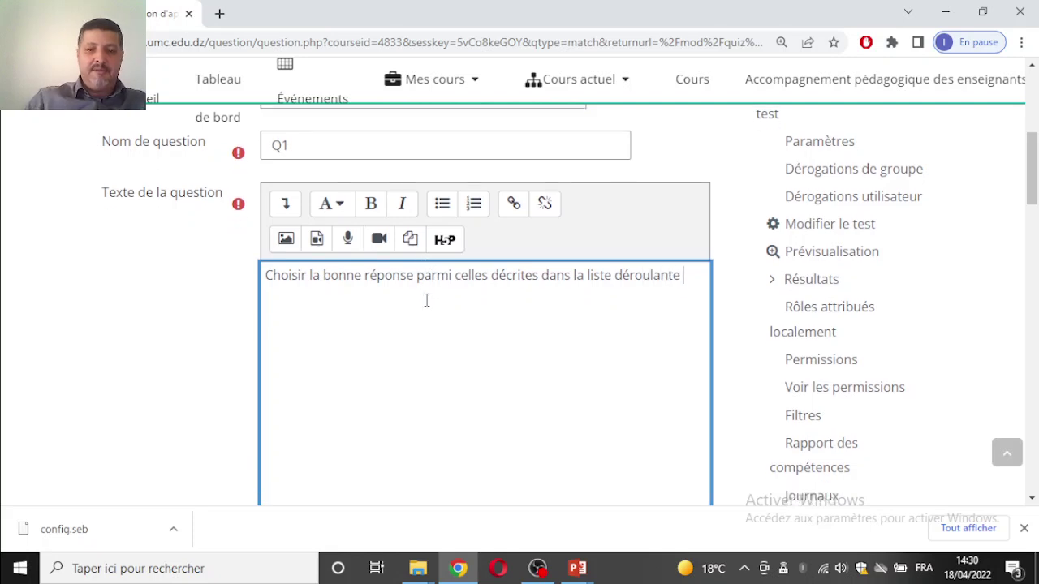
pyautogui.click(343, 326)
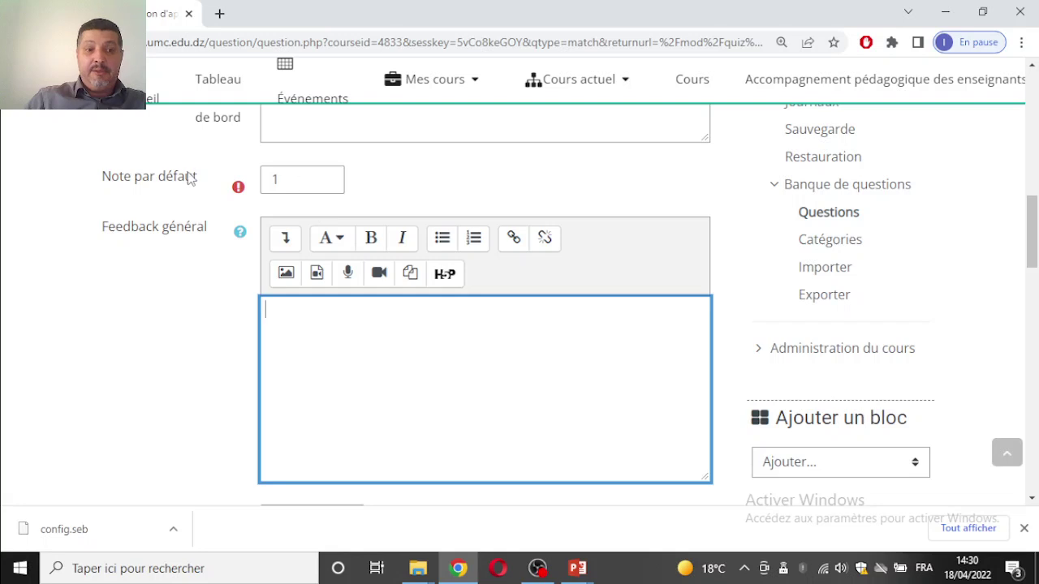
pyautogui.click(286, 180)
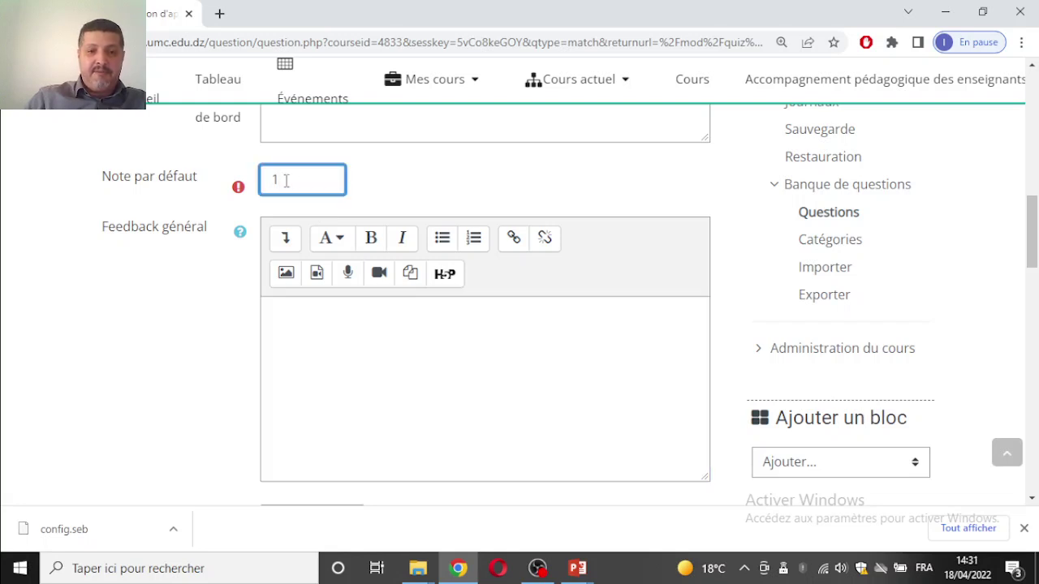
pyautogui.click(336, 345)
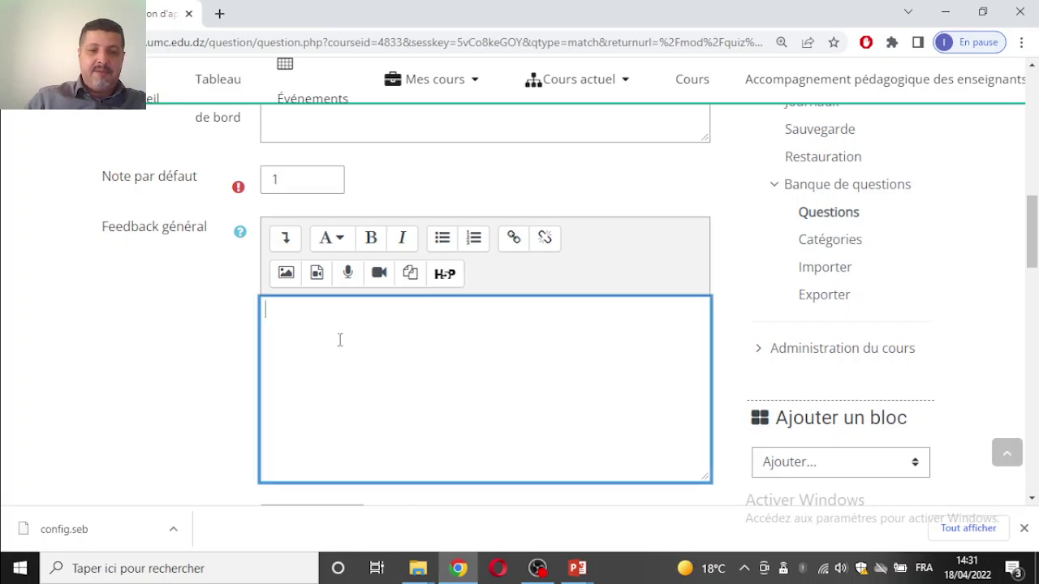
pyautogui.scroll(-3, 374, 323)
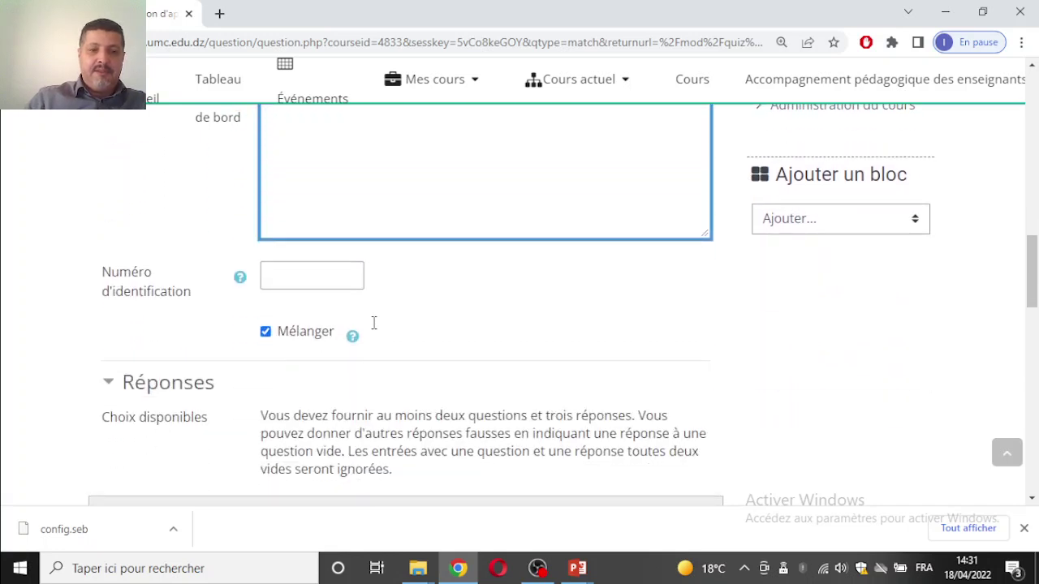
pyautogui.click(265, 331)
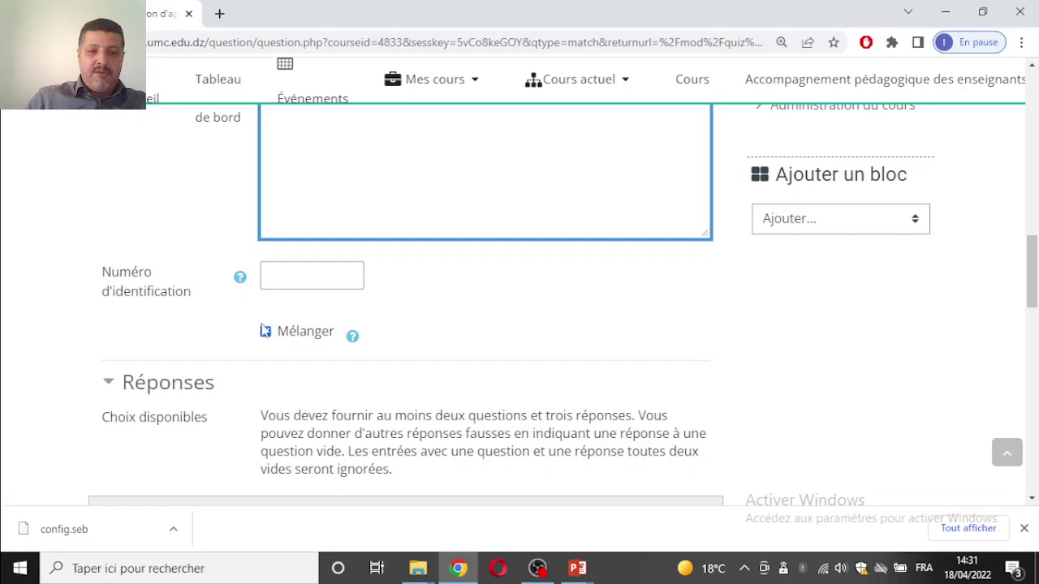
pyautogui.click(265, 331)
pyautogui.scroll(-2, 349, 338)
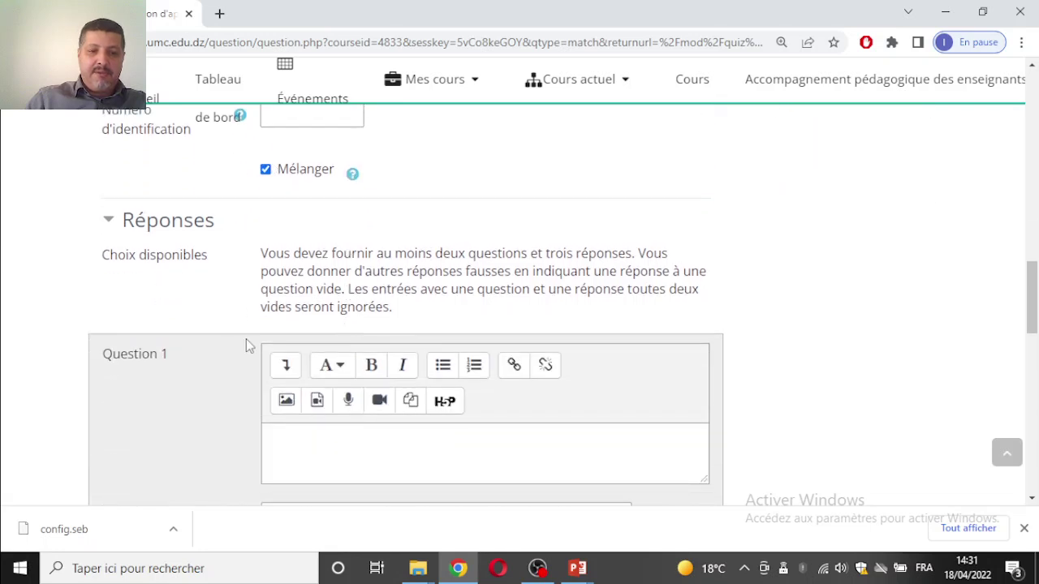
# - Fill in Question 1 of the matching pairs with "C'est quoi Moodle" and the answer "LMS"
pyautogui.scroll(-2, 259, 341)
pyautogui.click(303, 284)
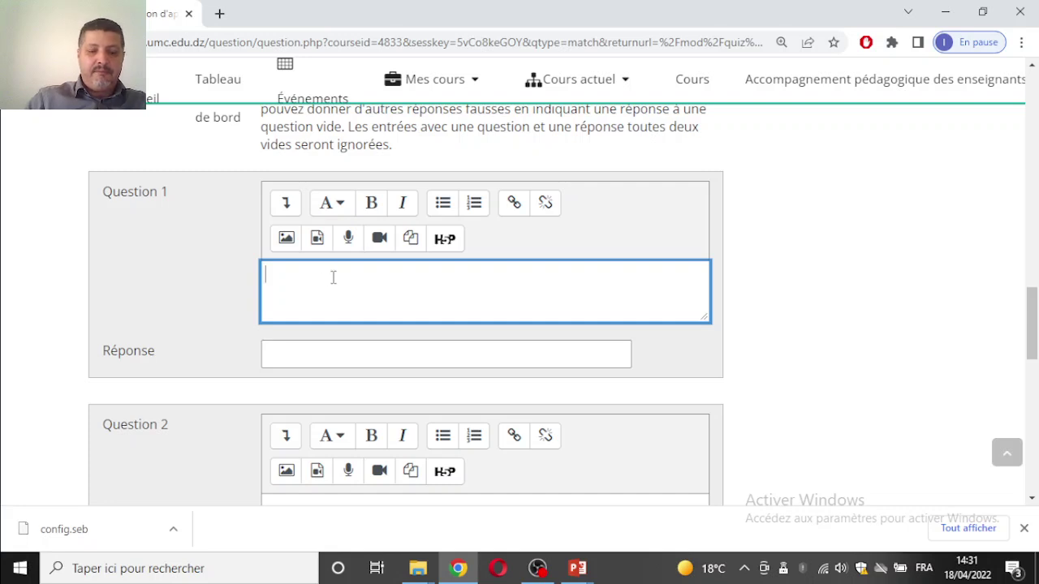
pyautogui.write("C'est quoi")
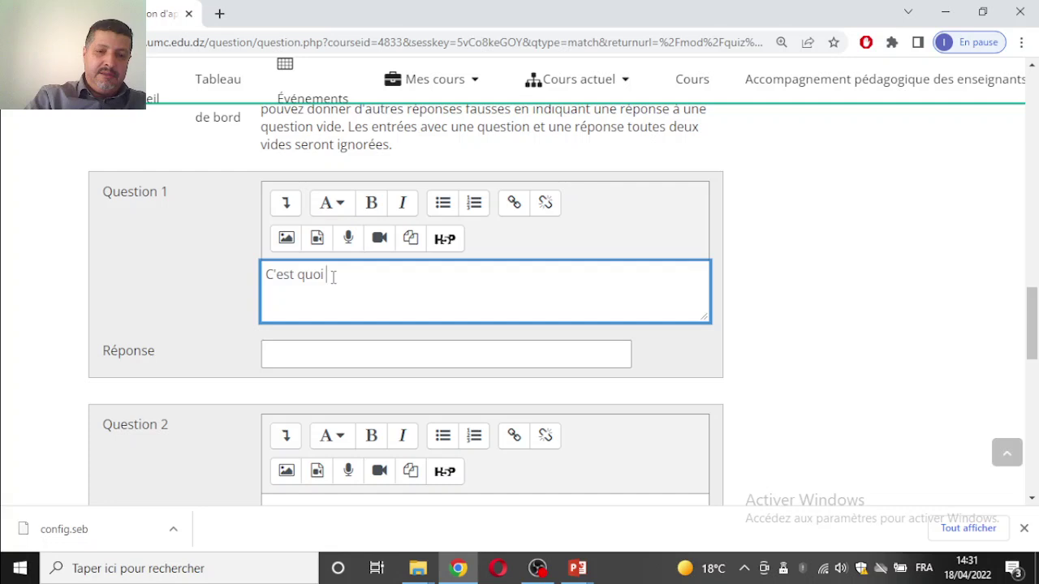
pyautogui.write(' MOoodle')
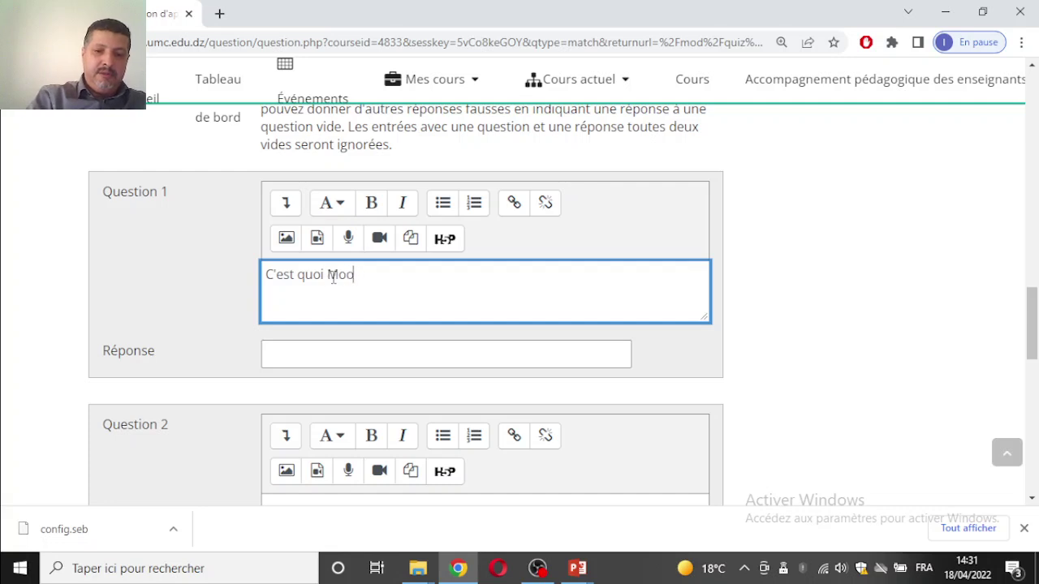
pyautogui.click(324, 353)
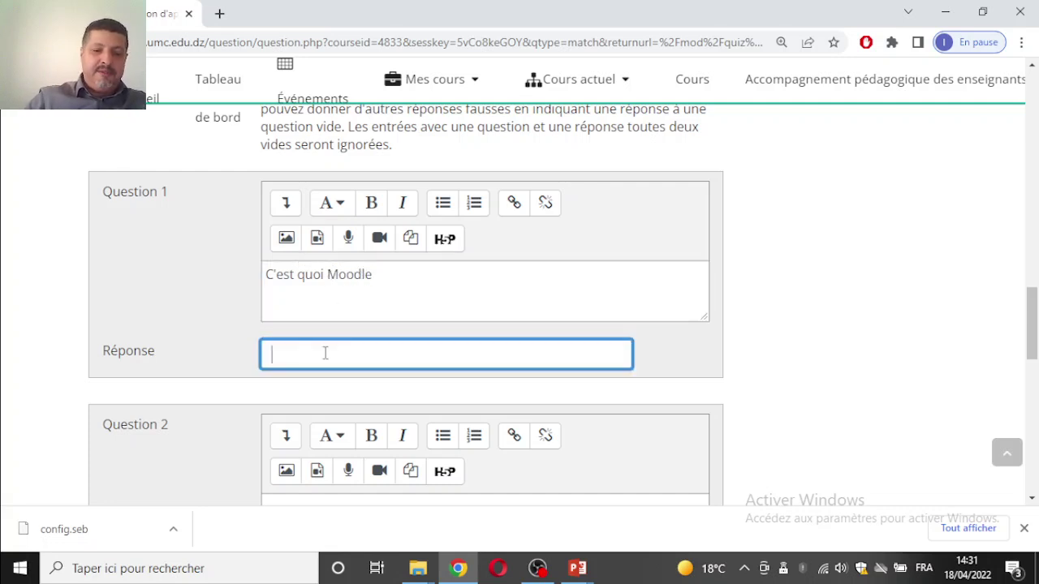
pyautogui.write('LMS')
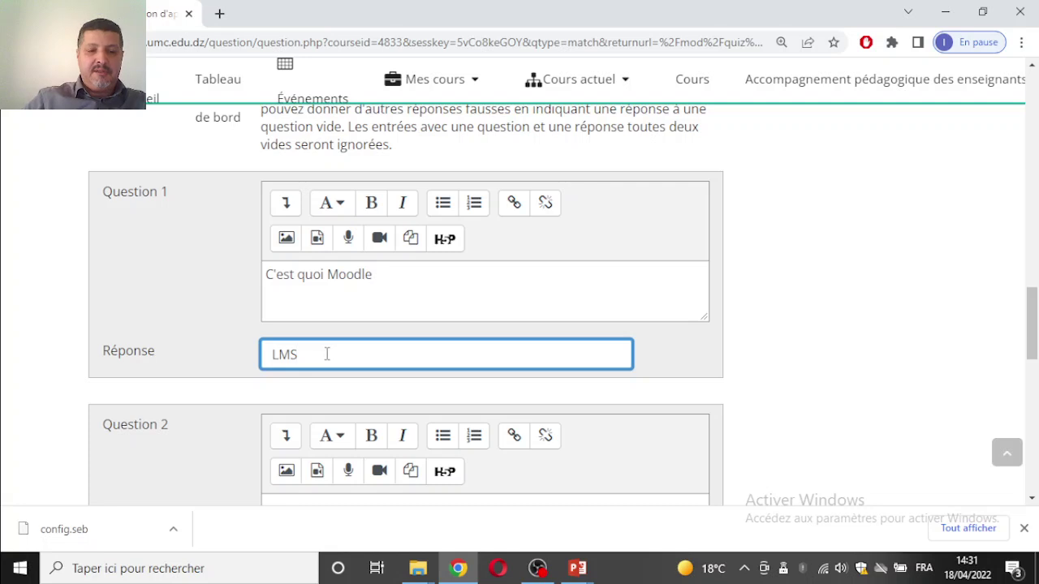
# - Enter "Googlemeet est-il un LMS" as the text of Question 2 in the matching pairs
pyautogui.scroll(-2, 327, 353)
pyautogui.click(394, 357)
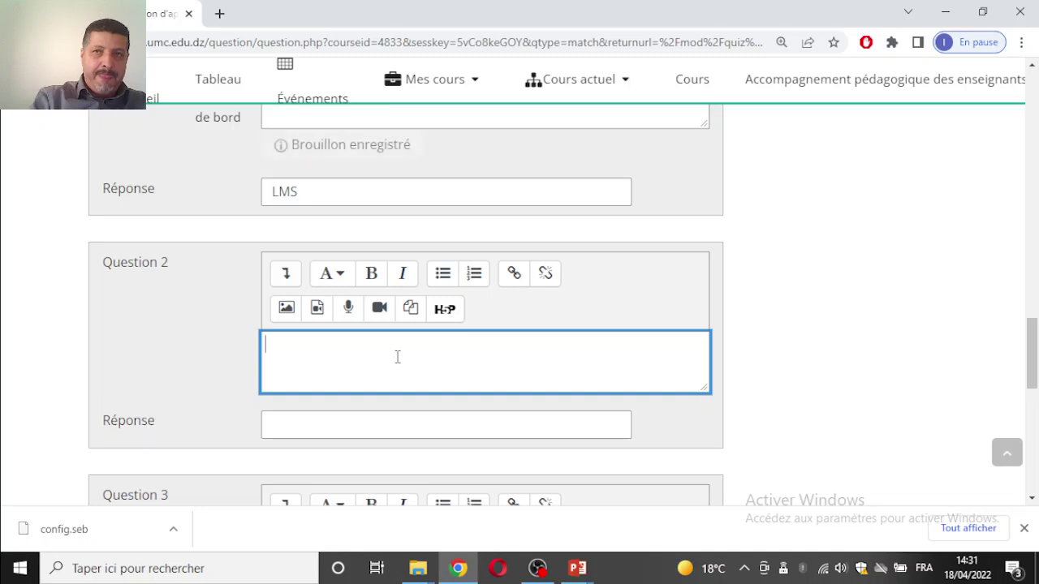
pyautogui.write('Goof')
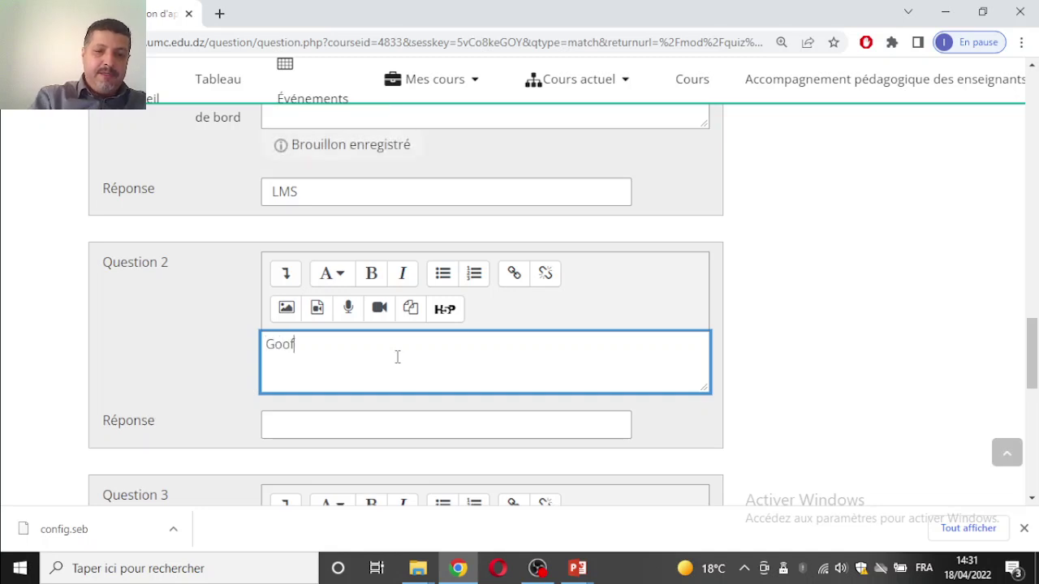
pyautogui.write('gl')
pyautogui.press('BackSpace')
pyautogui.press('BackSpace')
pyautogui.press('BackSpace')
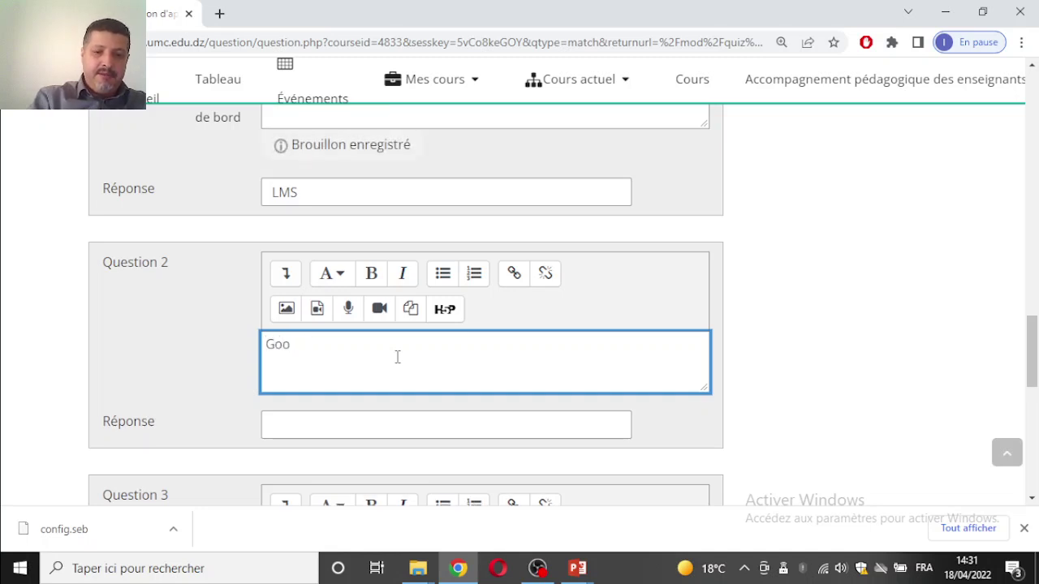
pyautogui.write('gle ')
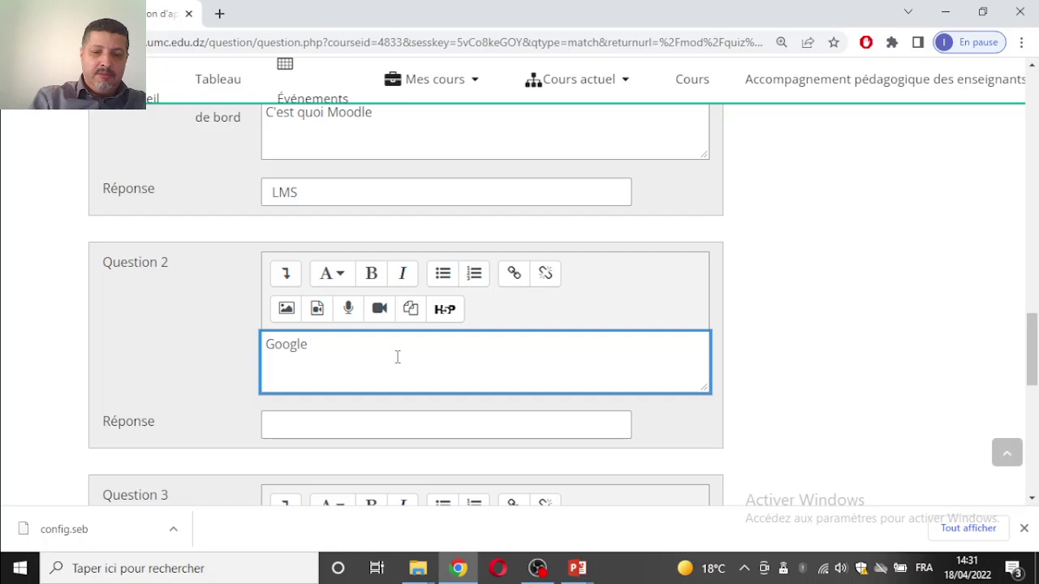
pyautogui.write('meet est-il')
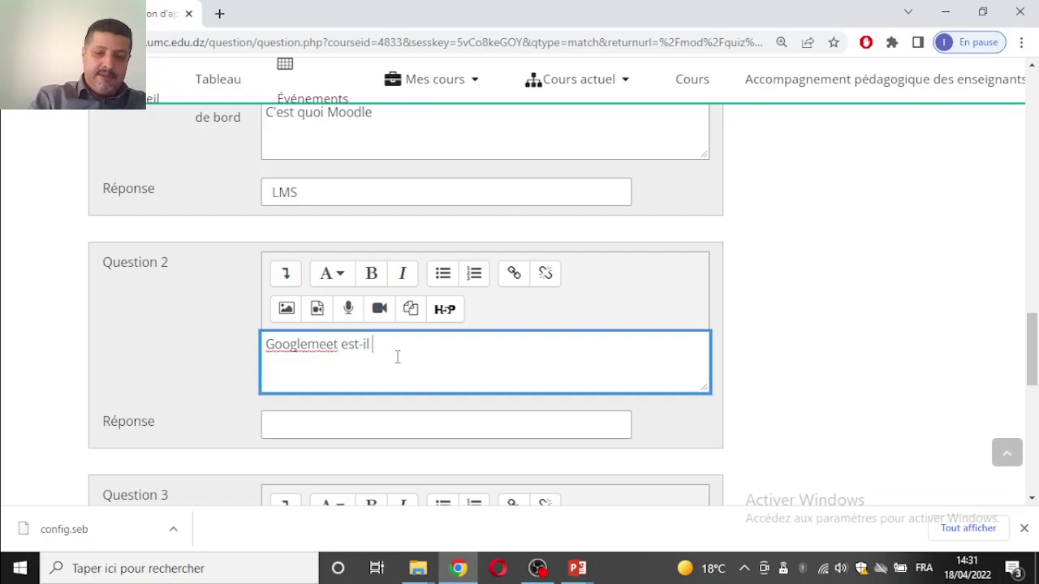
pyautogui.write(' i')
pyautogui.press('BackSpace')
pyautogui.write('un LMS')
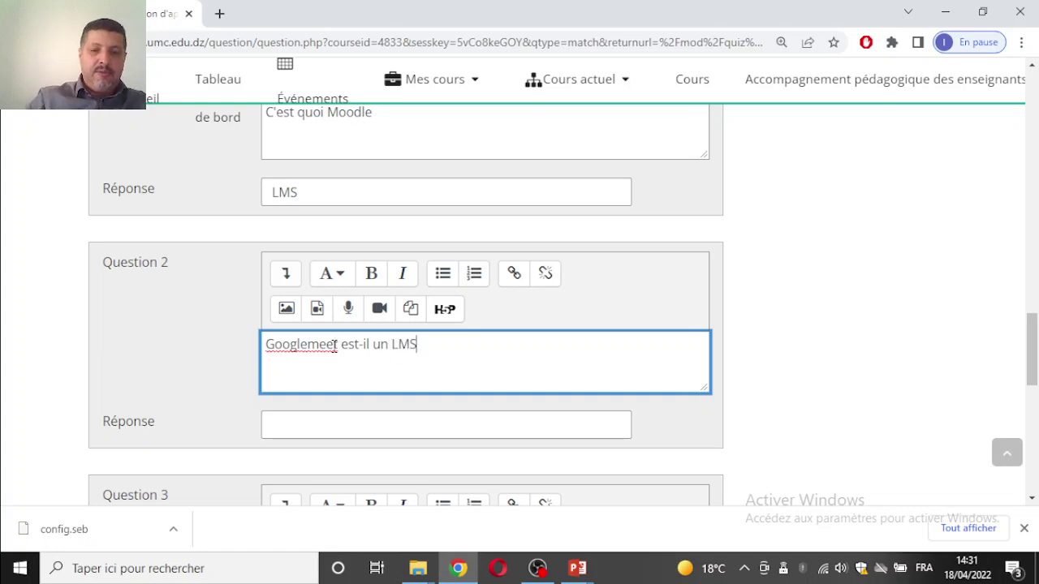
# - Shorten the Question 2 text to "Googlemeet est"
pyautogui.moveTo(355, 348); pyautogui.dragTo(447, 352)
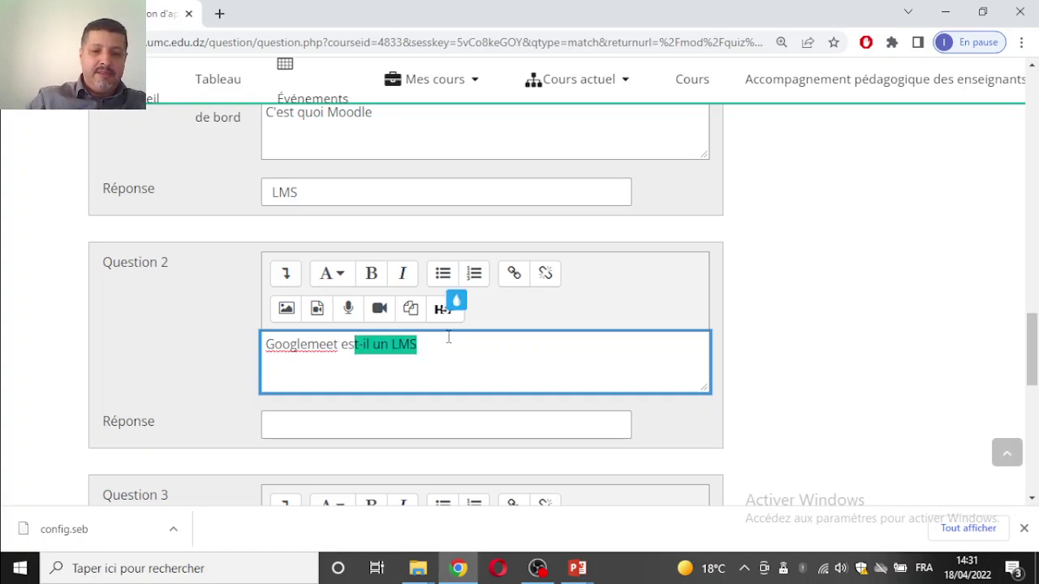
pyautogui.press('BackSpace')
pyautogui.press('BackSpace')
pyautogui.press('BackSpace')
pyautogui.write('ets u')
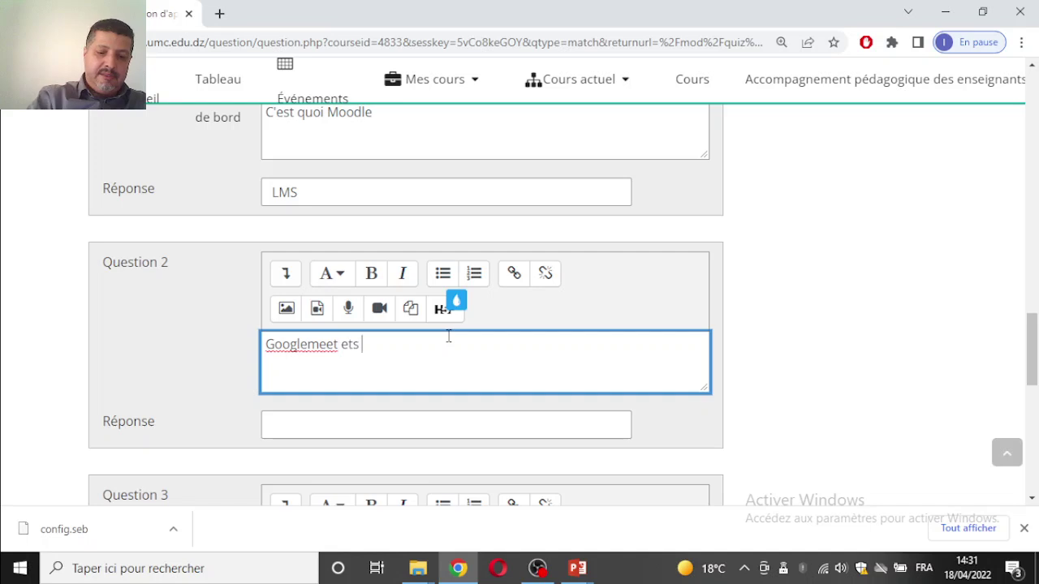
pyautogui.press('BackSpace')
pyautogui.press('BackSpace')
pyautogui.press('BackSpace')
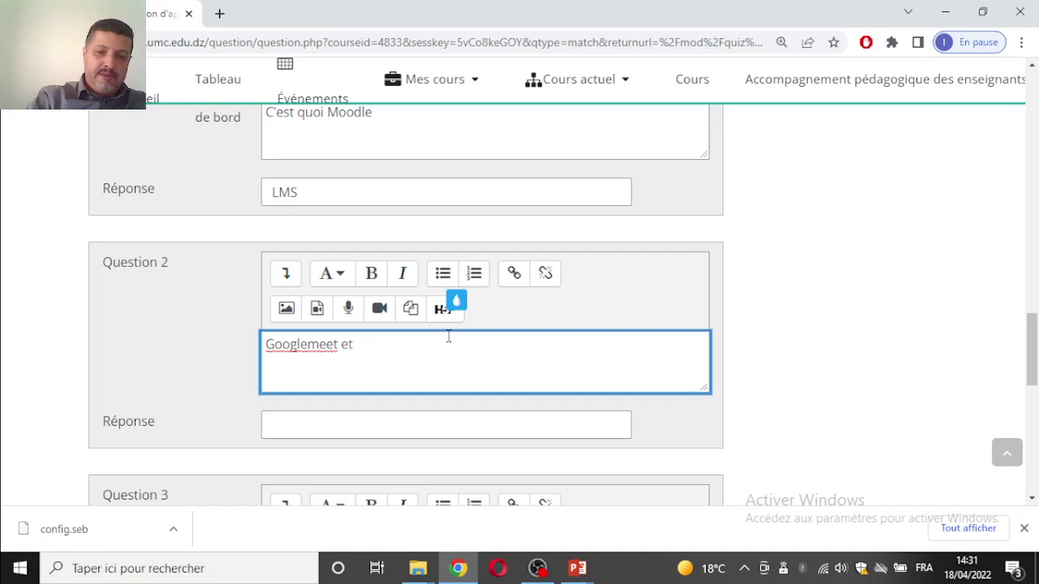
pyautogui.write('st')
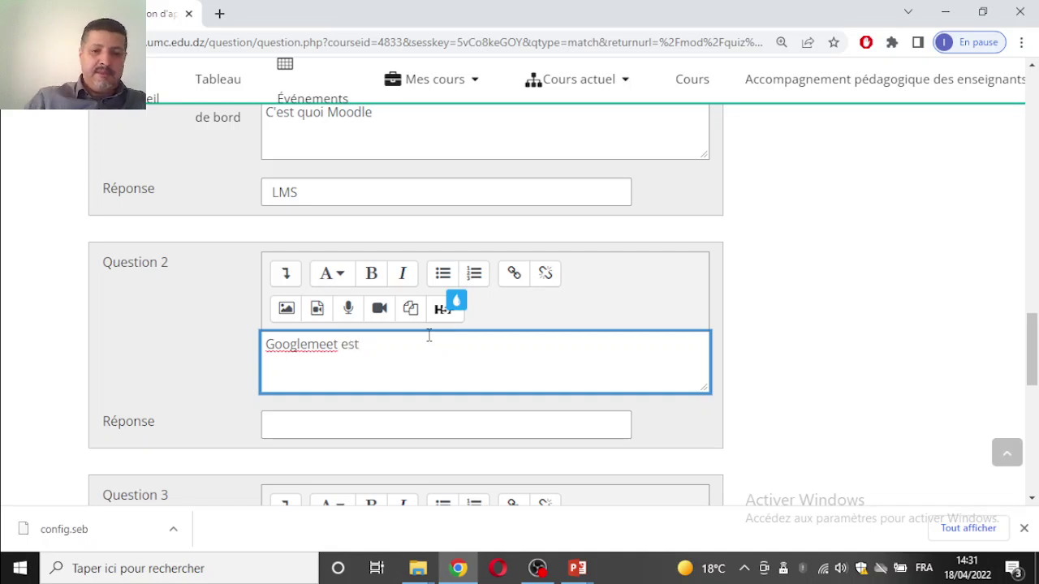
# - Enter "Visioconférence" as the answer to Question 2
pyautogui.scroll(-3, 365, 308)
pyautogui.click(307, 180)
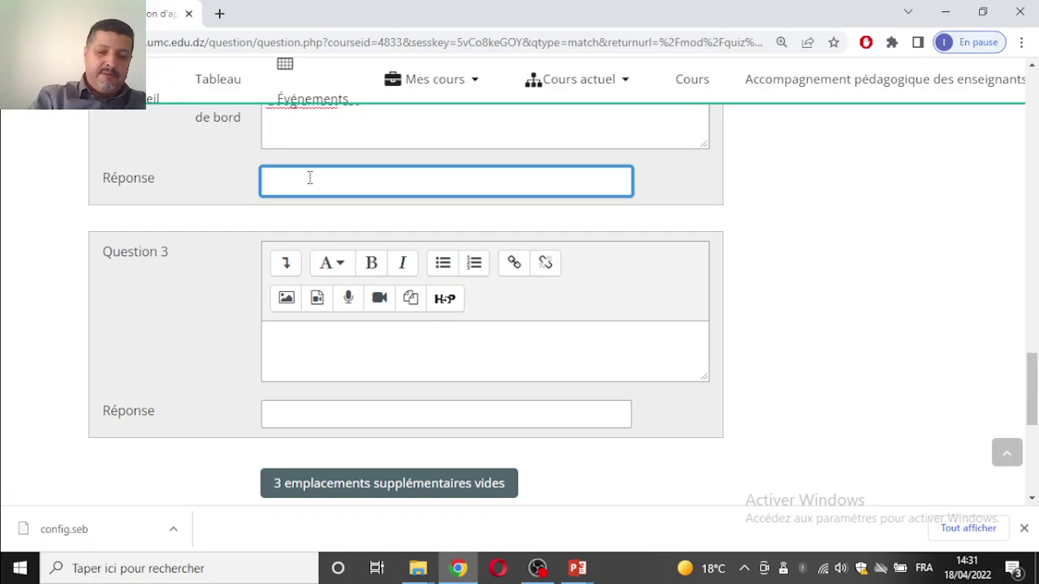
pyautogui.write('Vis')
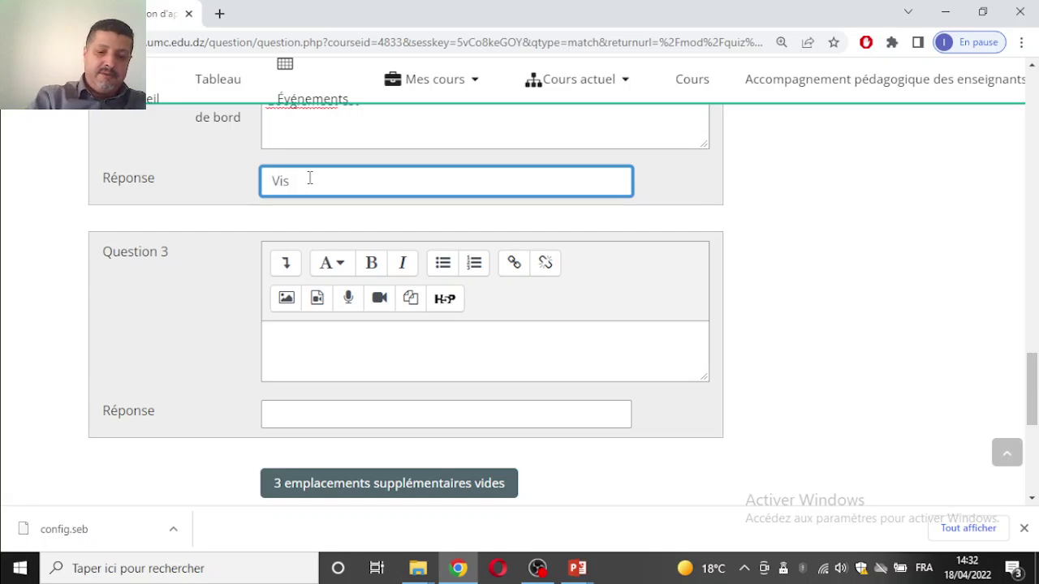
pyautogui.write('ioconférence')
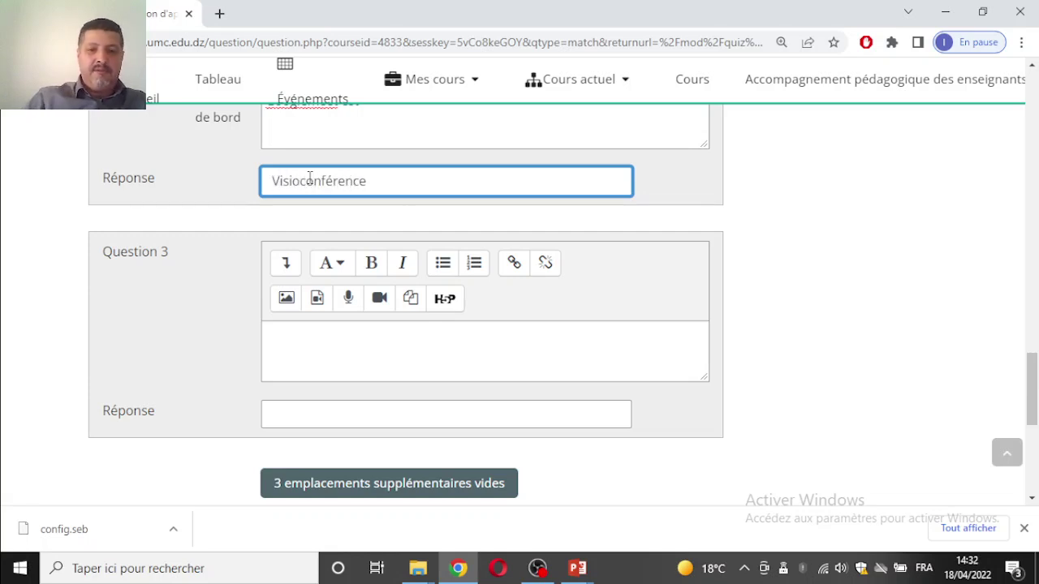
# - Reword Question 2 as "Googlemeet s'inscrit dans l'ensemble des" and make its answer plural, "Visioconférences"
pyautogui.scroll(1, 433, 208)
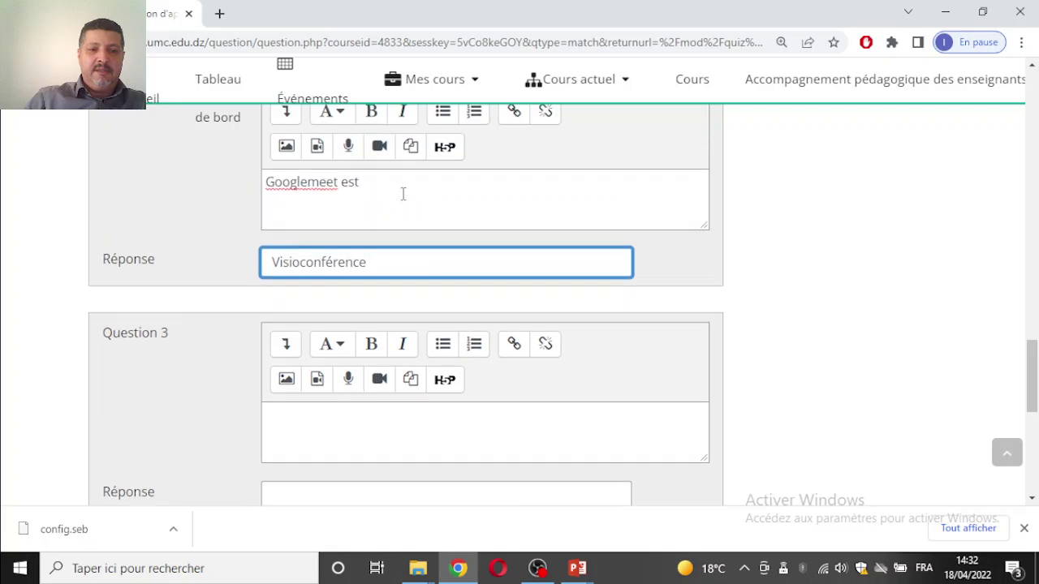
pyautogui.click(370, 186)
pyautogui.press('BackSpace')
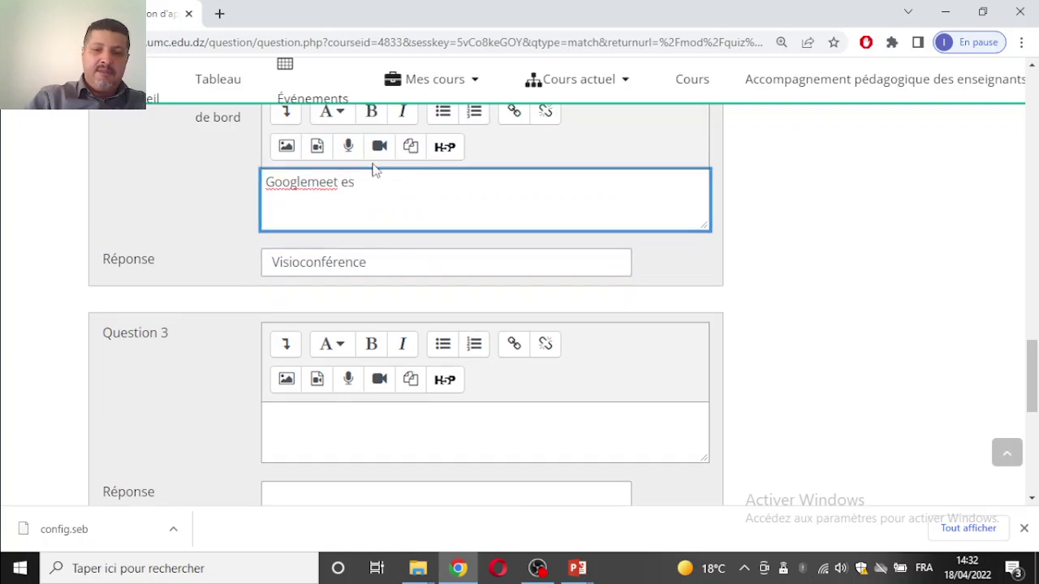
pyautogui.write("s'ins")
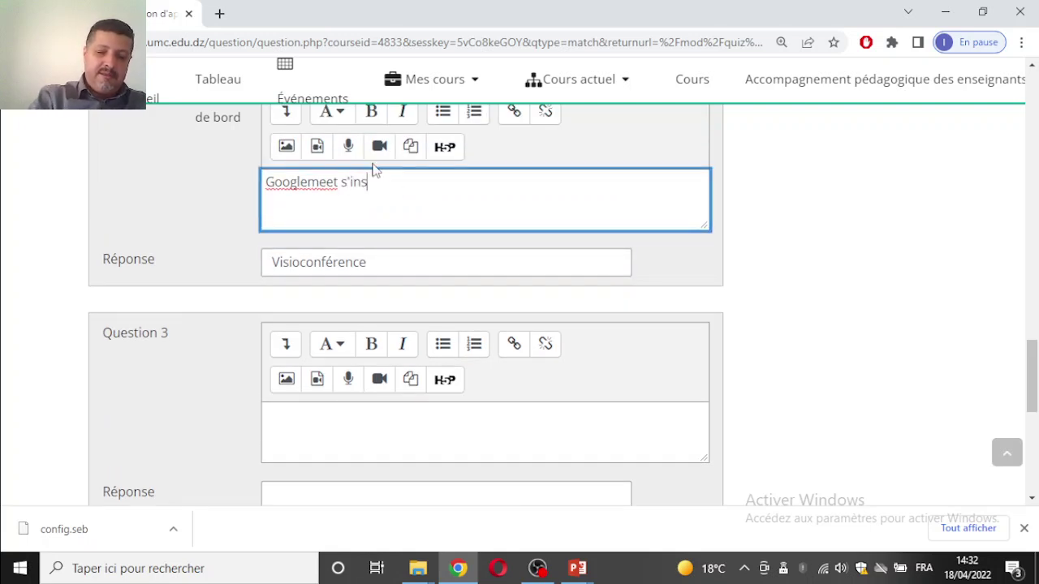
pyautogui.write('crit dans ')
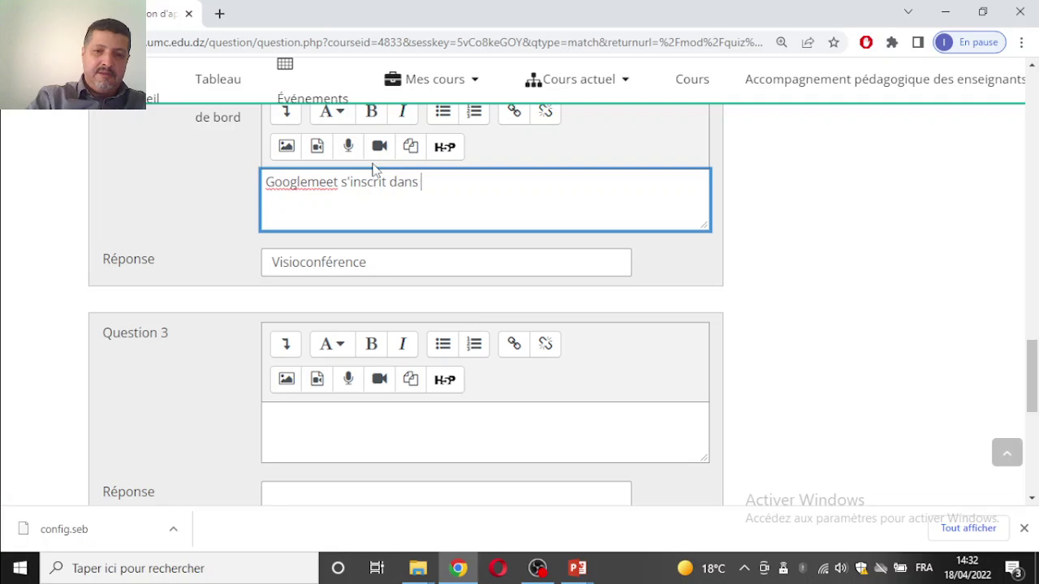
pyautogui.write("l'ens")
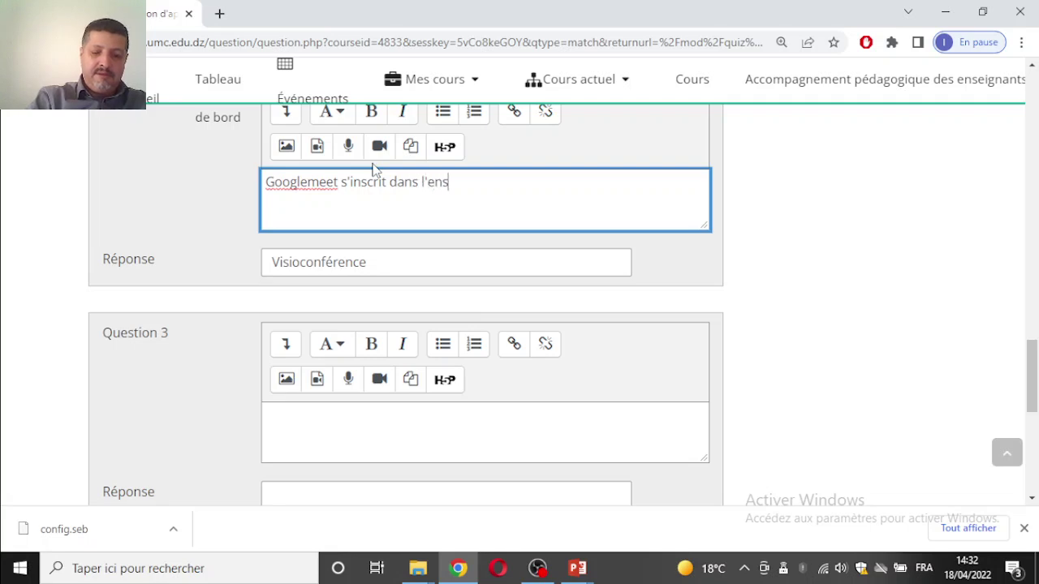
pyautogui.write('emble des')
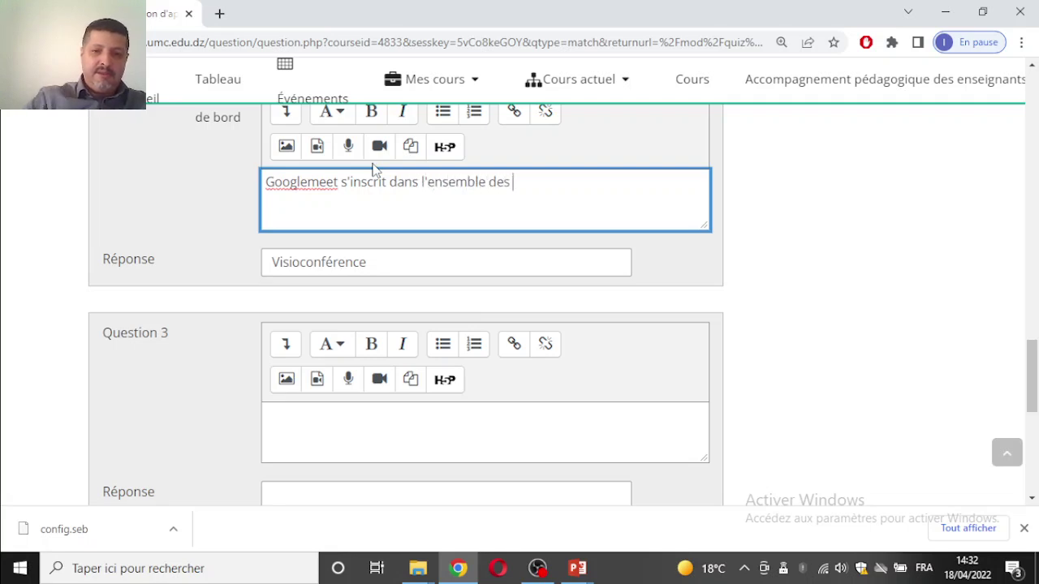
pyautogui.click(398, 259)
pyautogui.write('s')
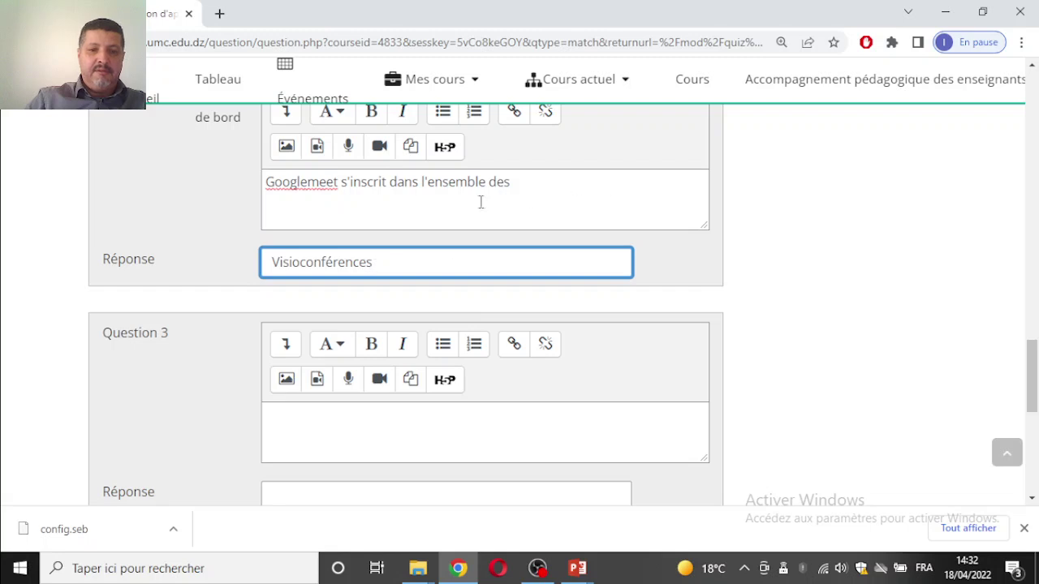
# - Fill in Question 3 of the matching pairs with "Moodle permet" and the answer "Interactivité"
pyautogui.scroll(-1, 372, 262)
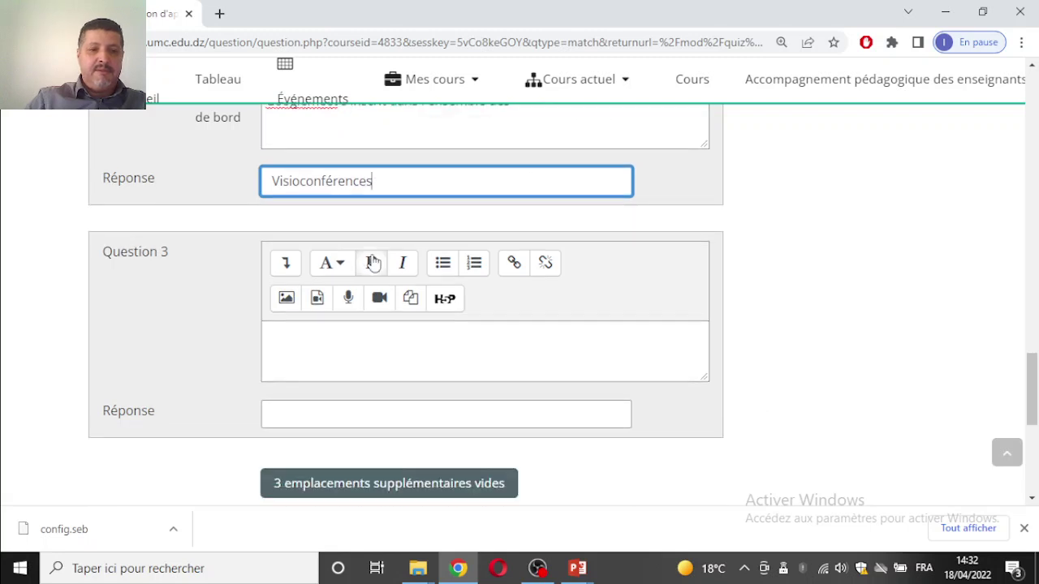
pyautogui.click(350, 341)
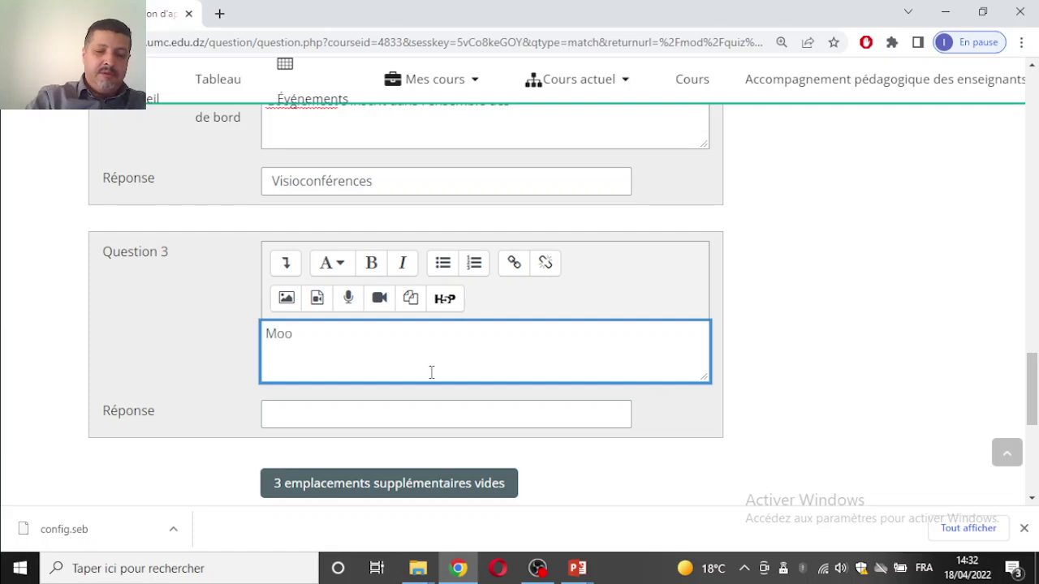
pyautogui.write('perme')
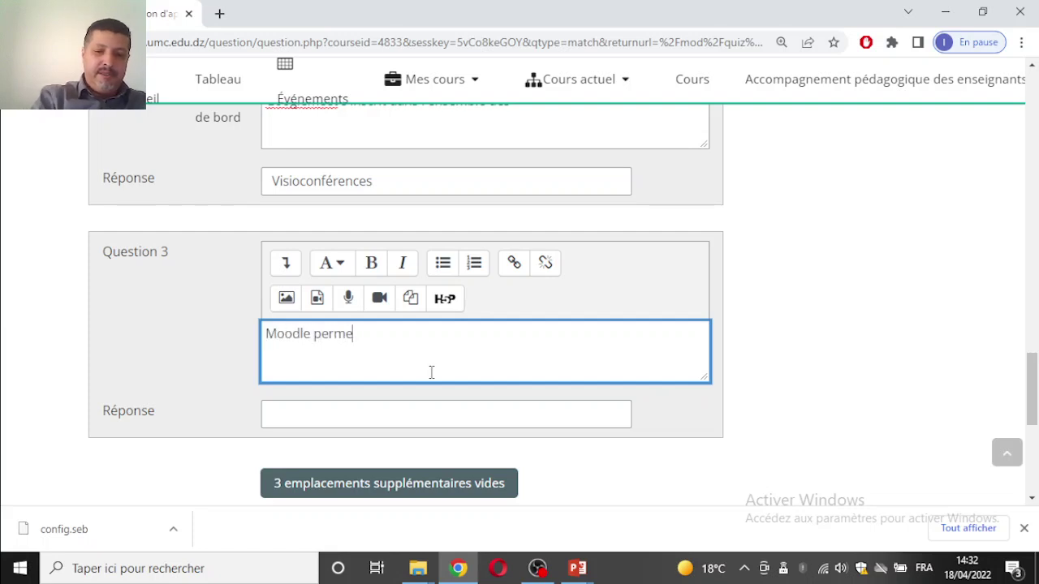
pyautogui.write('t')
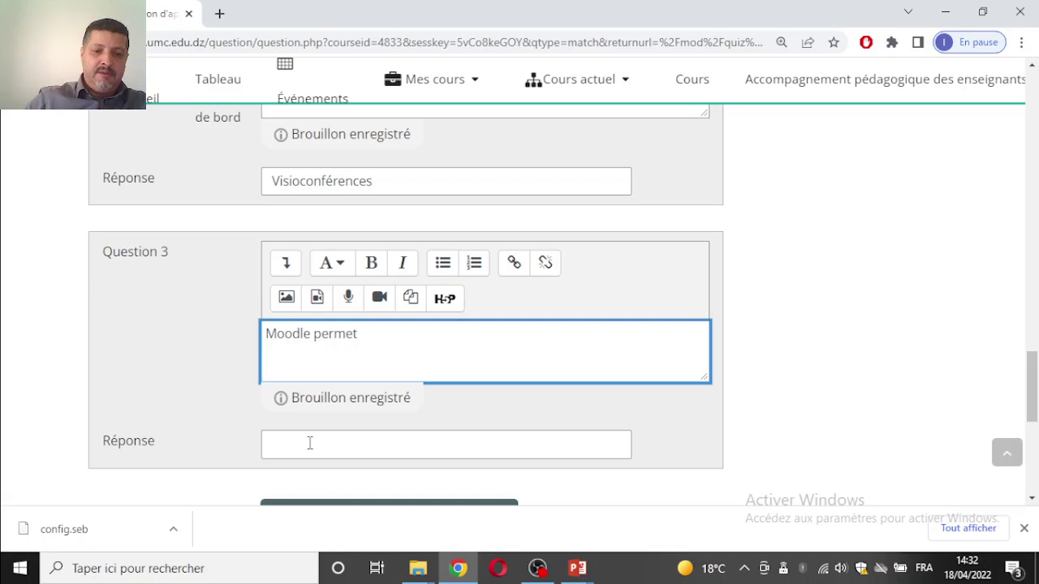
pyautogui.click(309, 442)
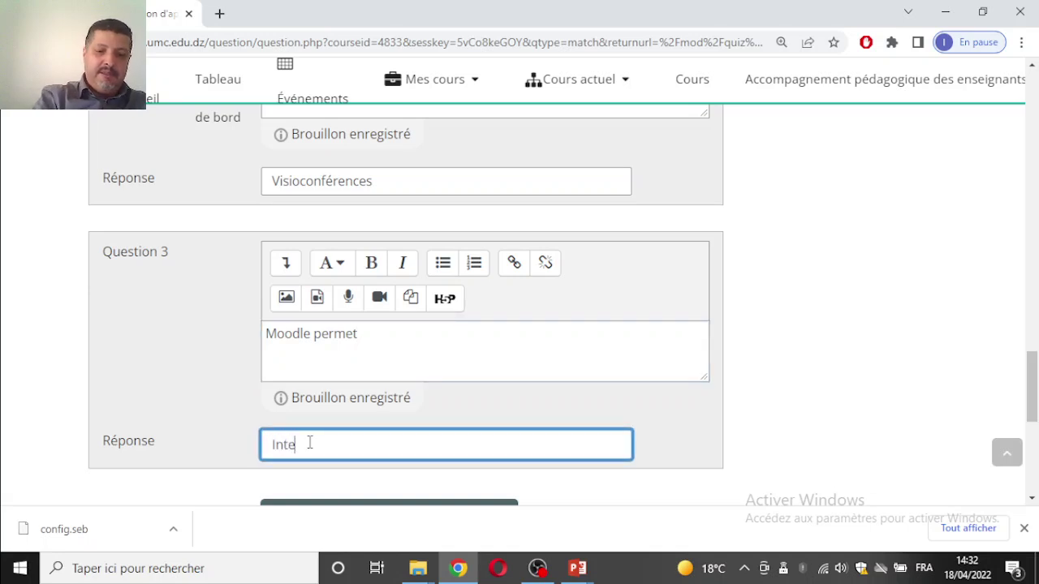
pyautogui.write('Interactiv')
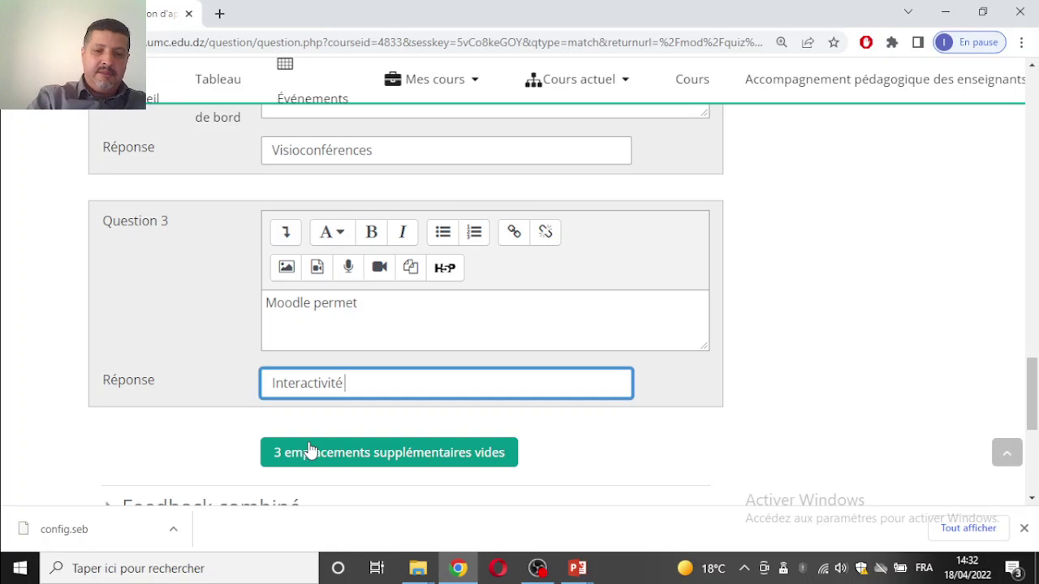
pyautogui.write('ité')
pyautogui.press('Return')
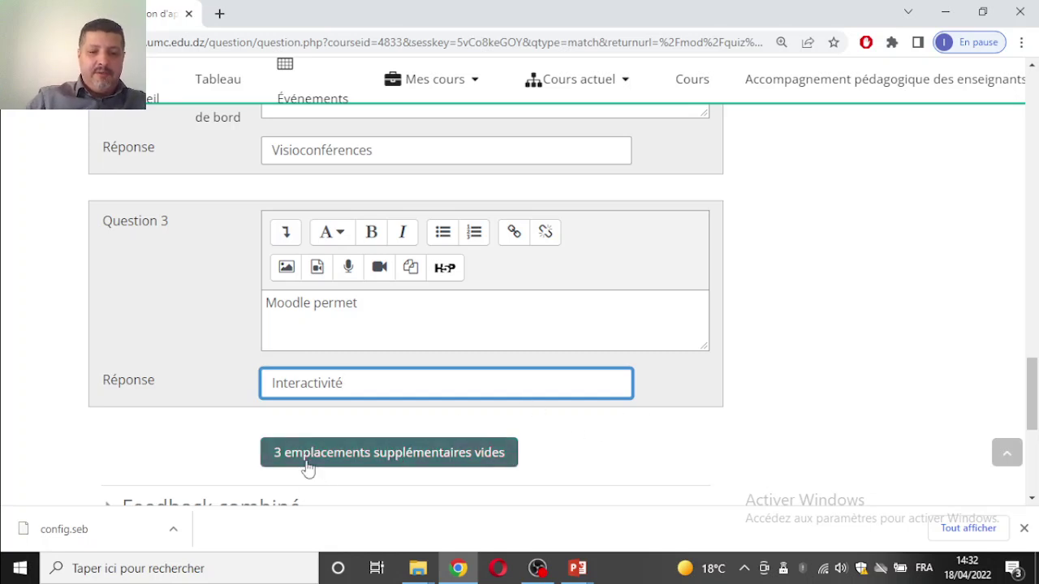
# - Review the matching pairs and examine the "Feedback combiné" texts for correct, partially correct and incorrect answers
pyautogui.scroll(-2, 547, 413)
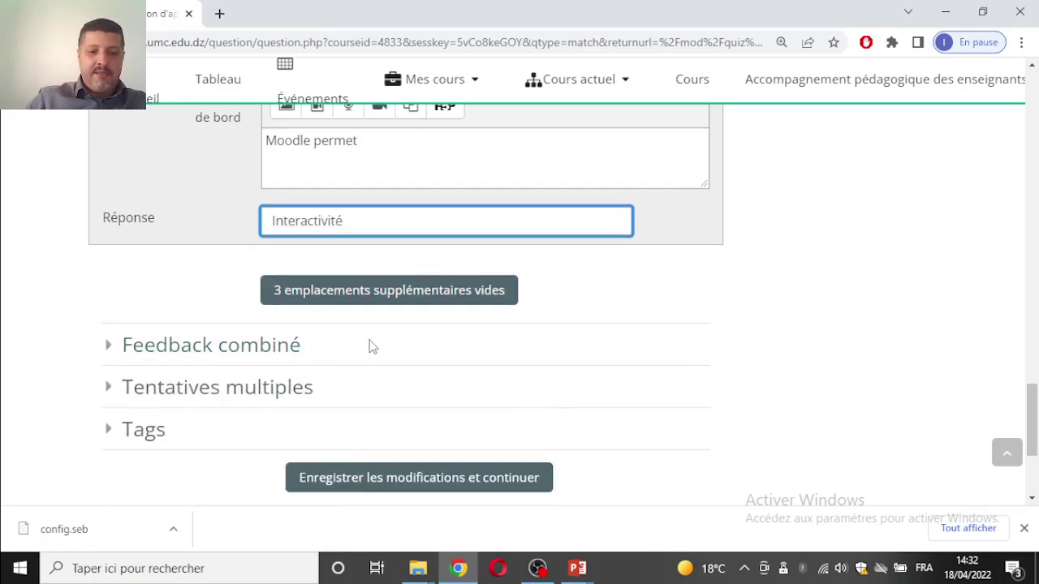
pyautogui.scroll(7, 454, 306)
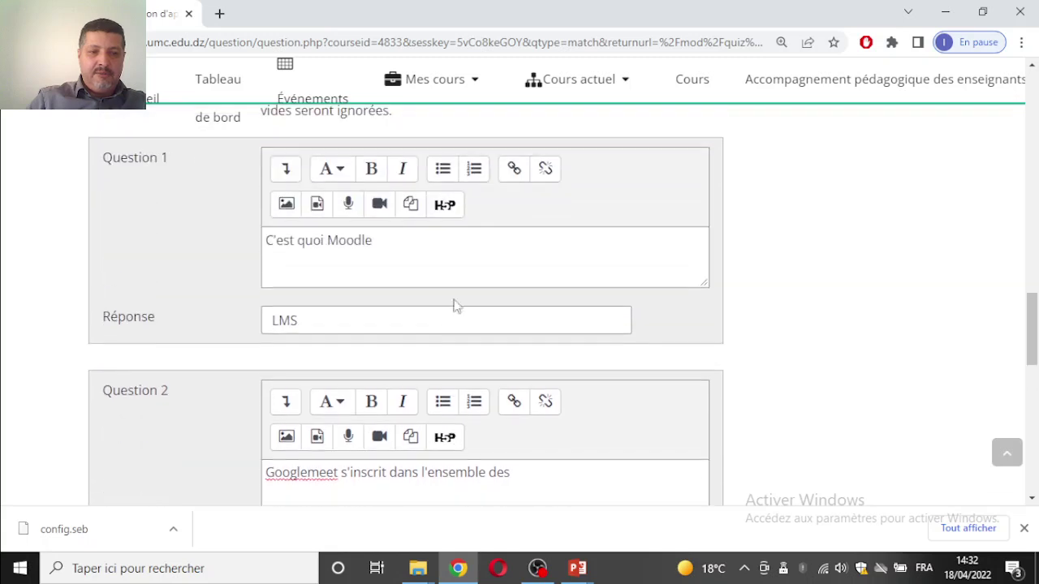
pyautogui.scroll(-10, 346, 269)
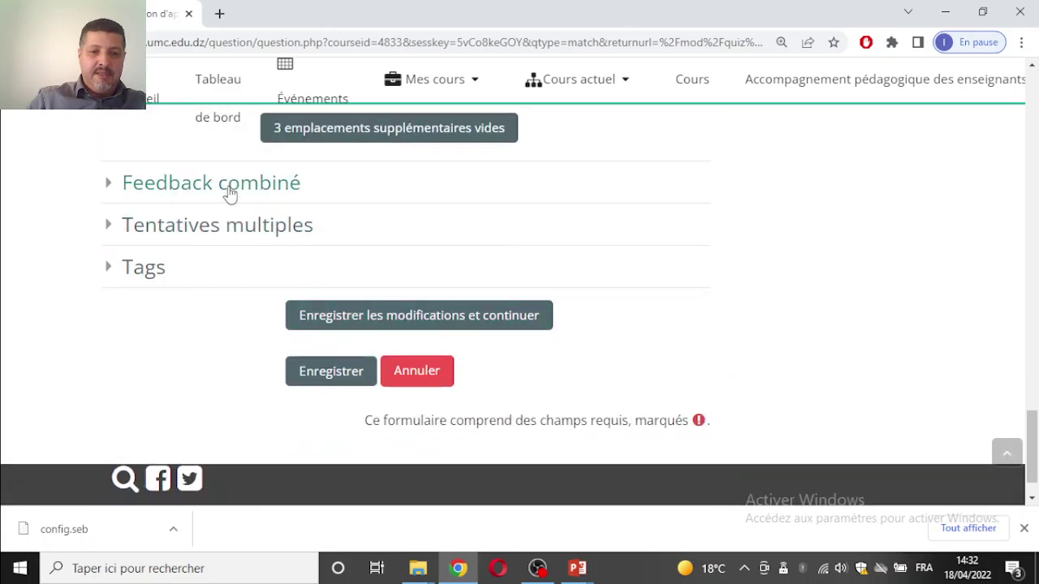
pyautogui.click(231, 187)
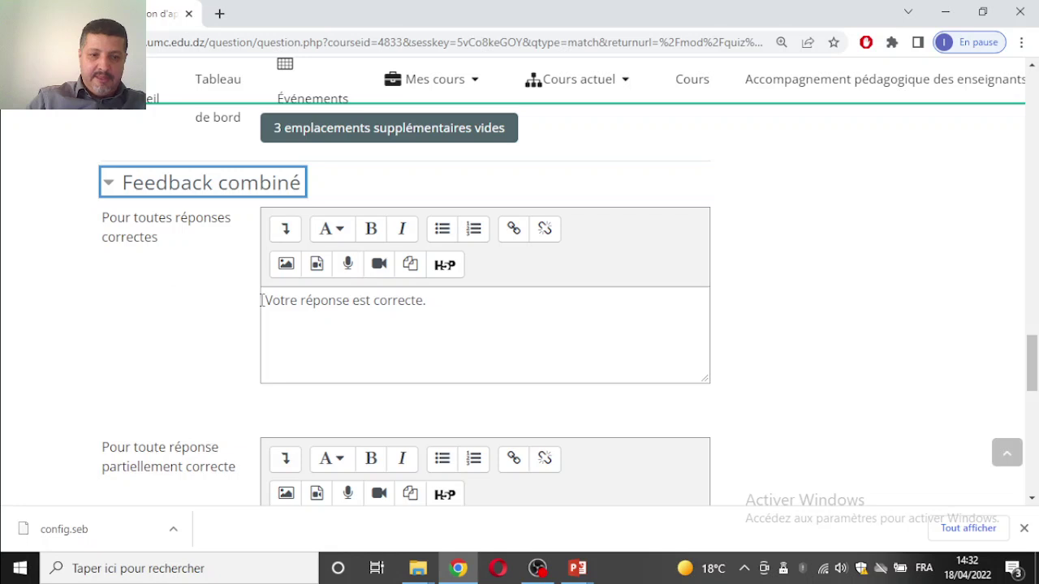
pyautogui.scroll(-2, 420, 305)
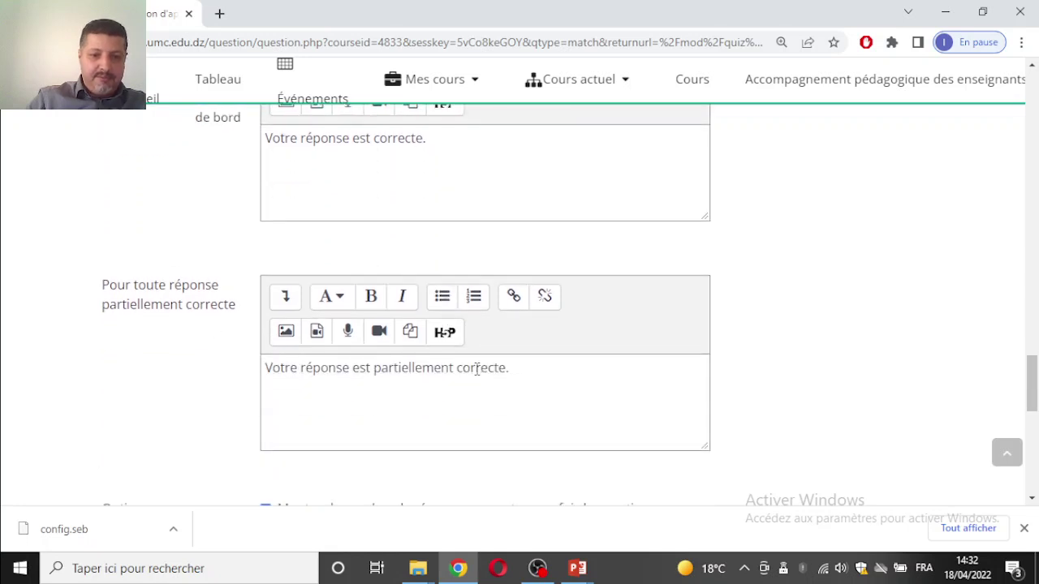
pyautogui.scroll(-3, 478, 367)
pyautogui.scroll(2, 383, 246)
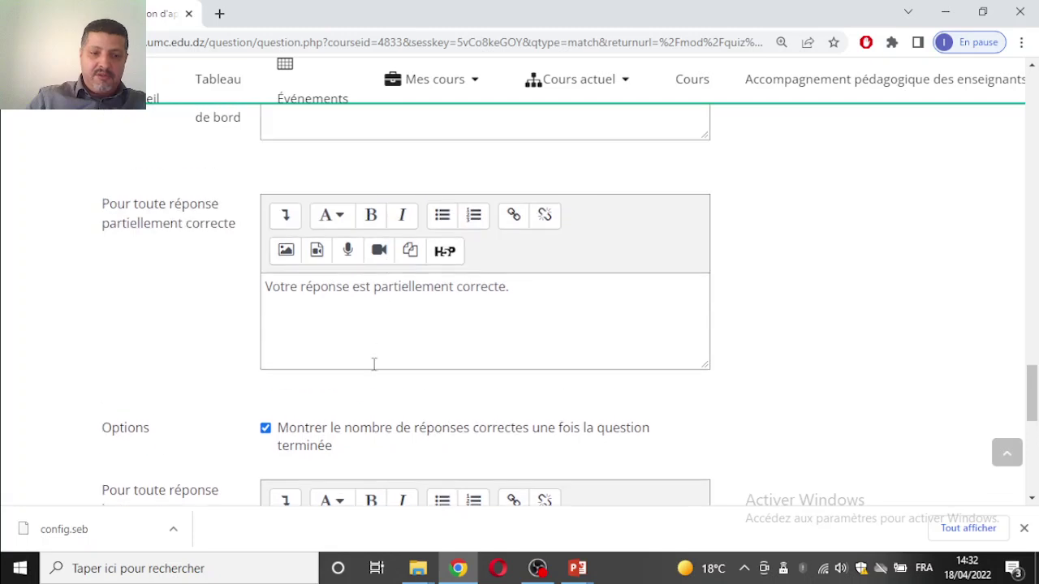
pyautogui.scroll(-2, 374, 364)
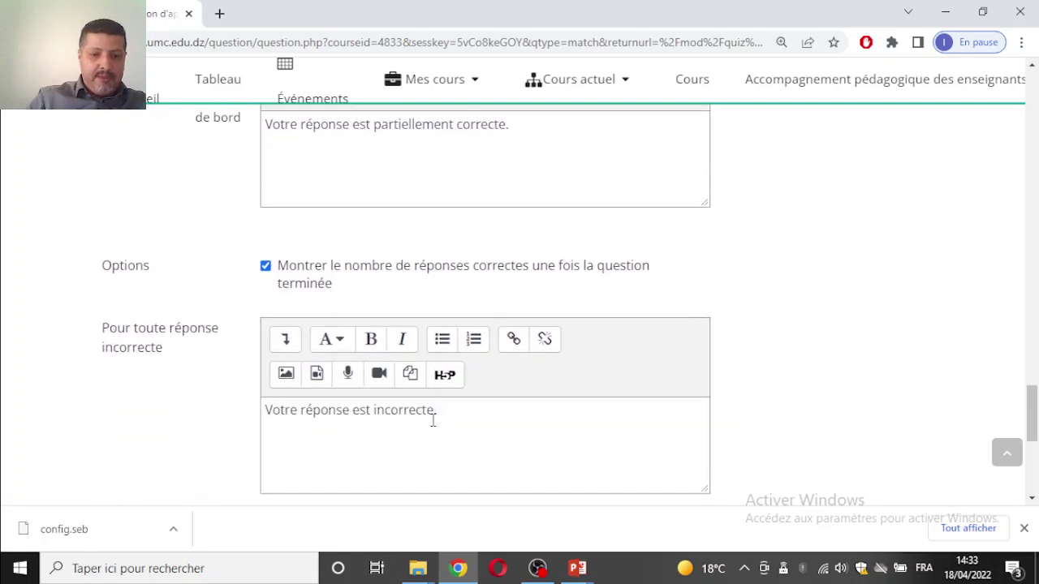
pyautogui.scroll(-3, 387, 355)
pyautogui.scroll(7, 381, 352)
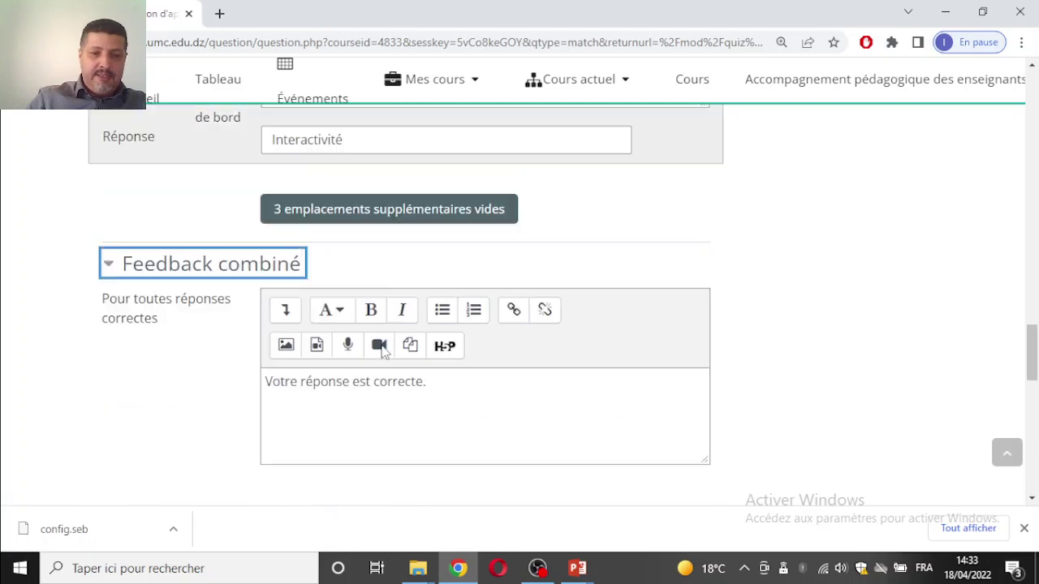
# - Enter "Parfait" as the general feedback of the matching question Q1
pyautogui.scroll(15, 382, 349)
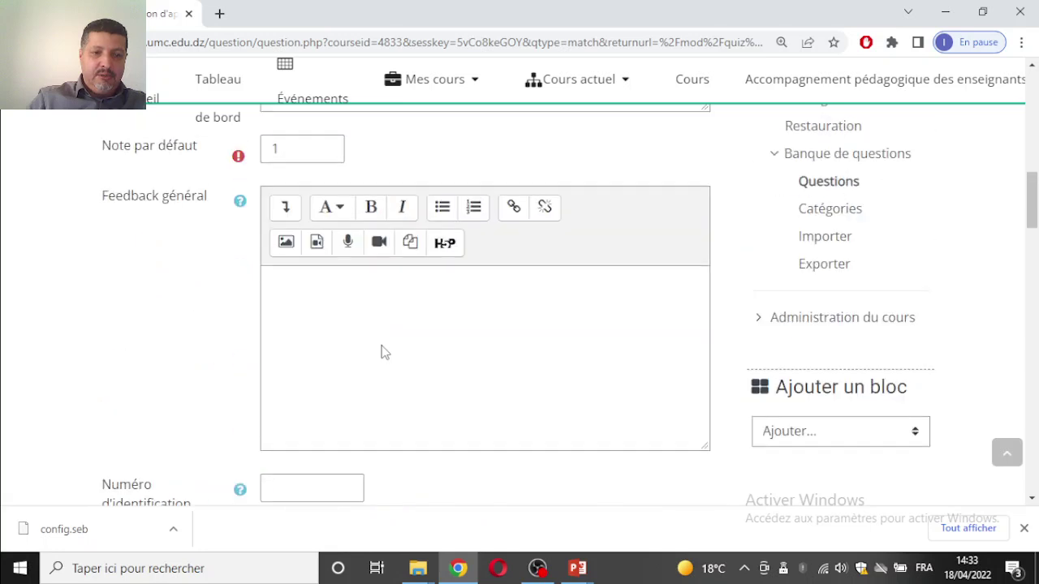
pyautogui.click(310, 288)
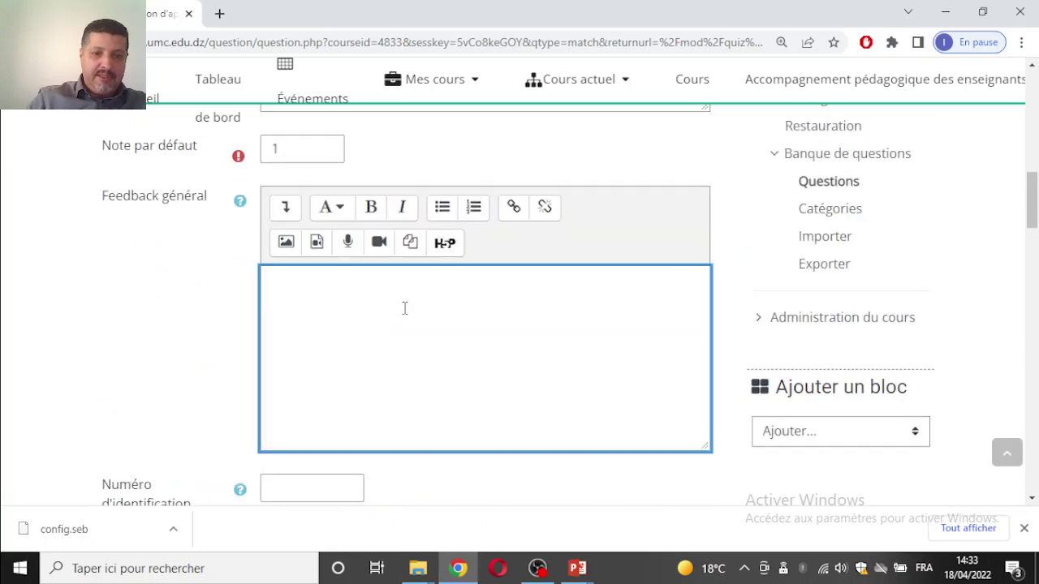
pyautogui.scroll(-1, 456, 301)
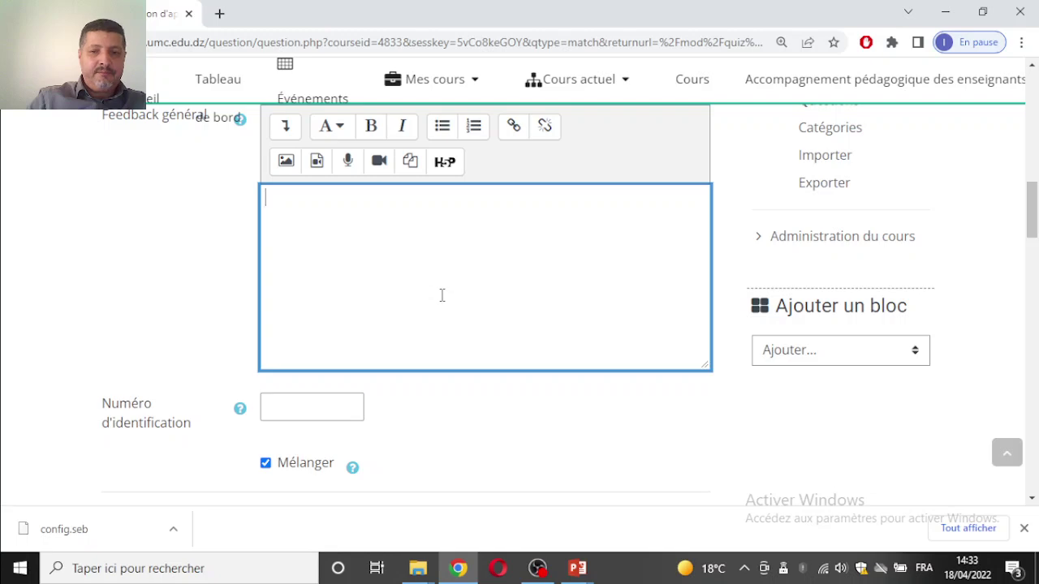
pyautogui.write('Parfait')
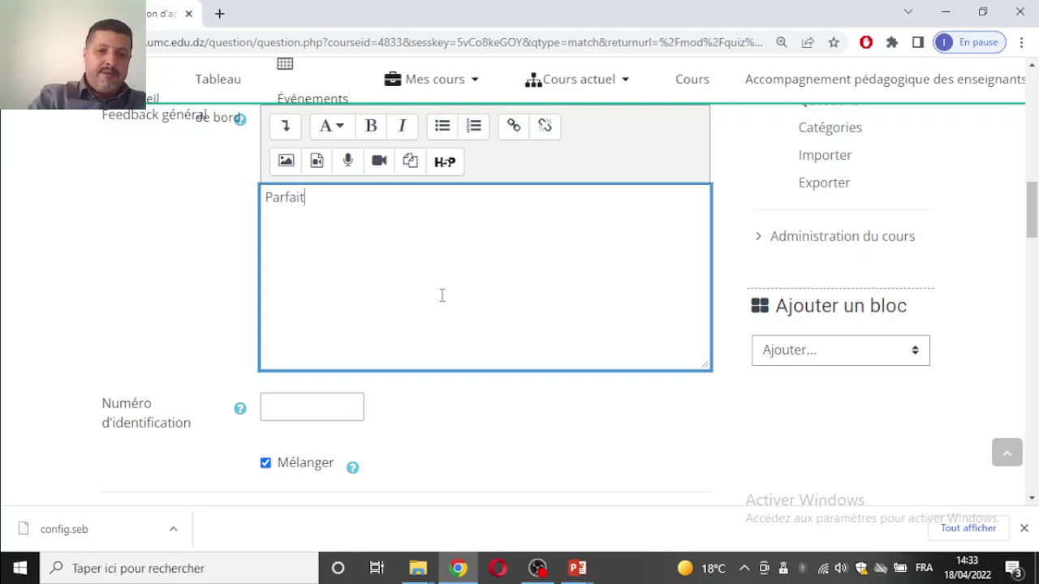
# - Expand the "Tentatives multiples" section and examine its penalty setting, the two hint fields and their options
pyautogui.scroll(-8, 464, 299)
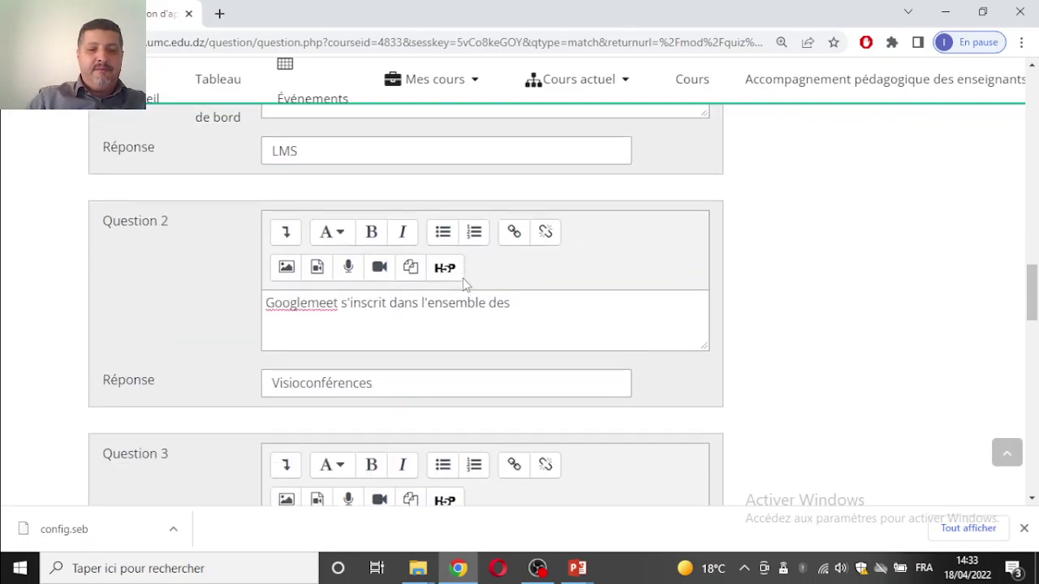
pyautogui.scroll(-15, 464, 283)
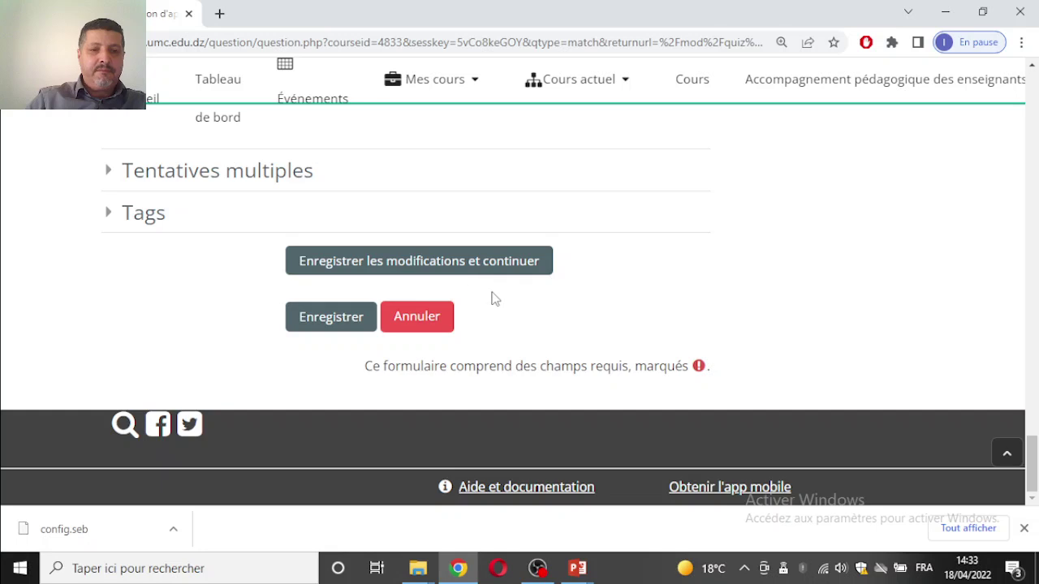
pyautogui.scroll(4, 443, 227)
pyautogui.click(264, 337)
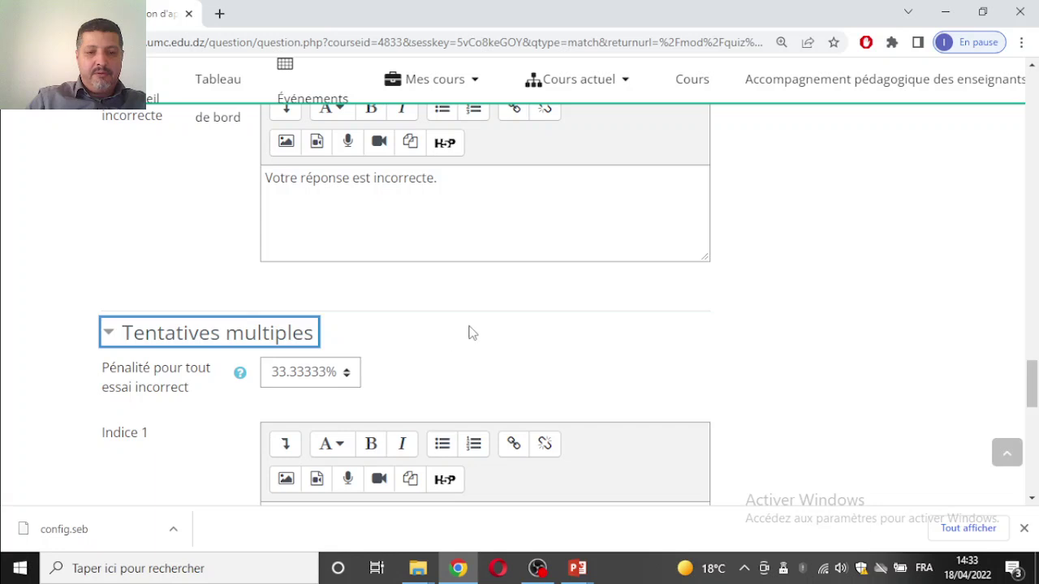
pyautogui.scroll(-1, 469, 333)
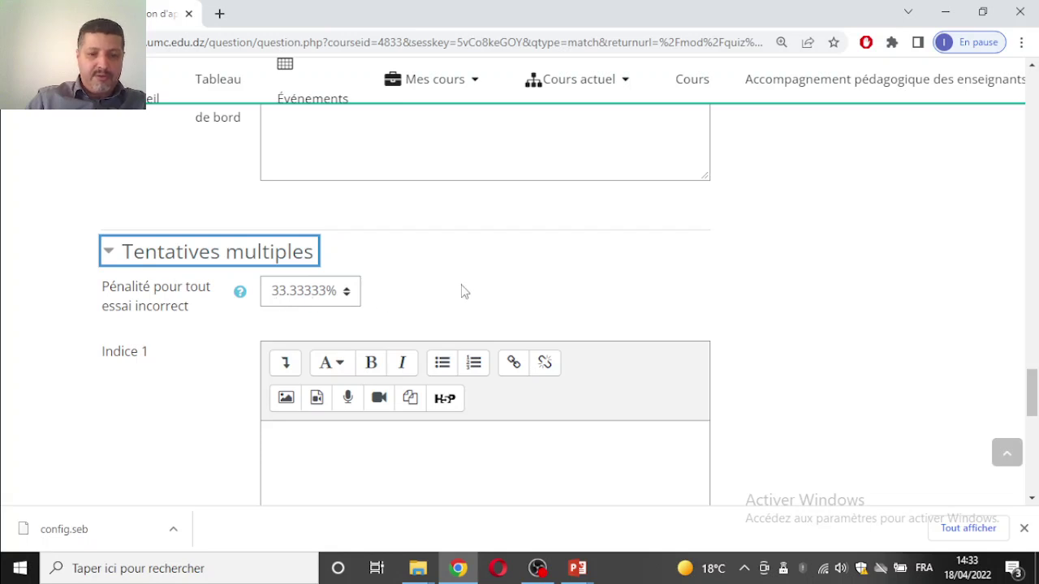
pyautogui.scroll(-3, 464, 289)
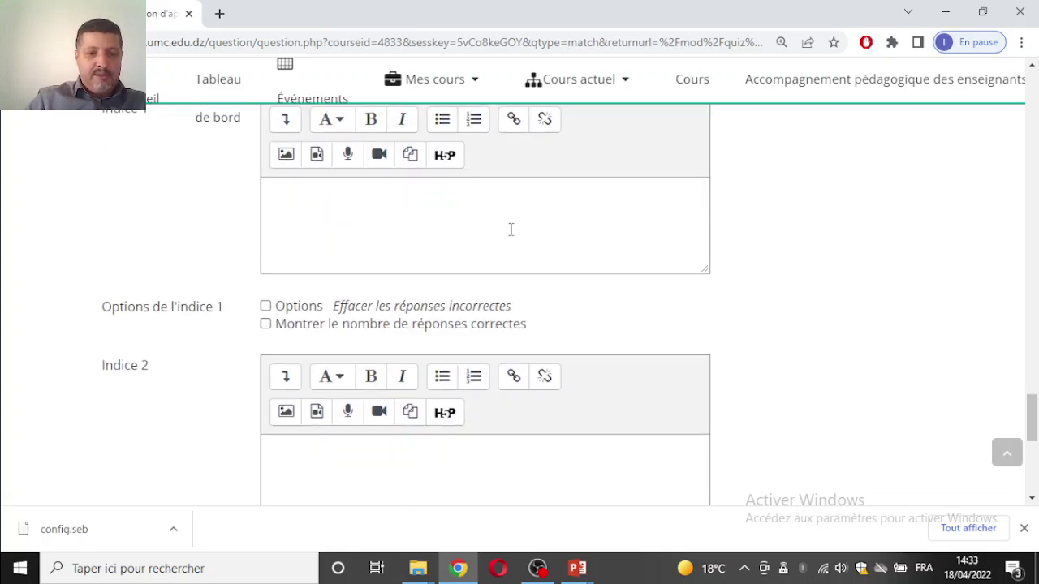
pyautogui.scroll(-3, 510, 232)
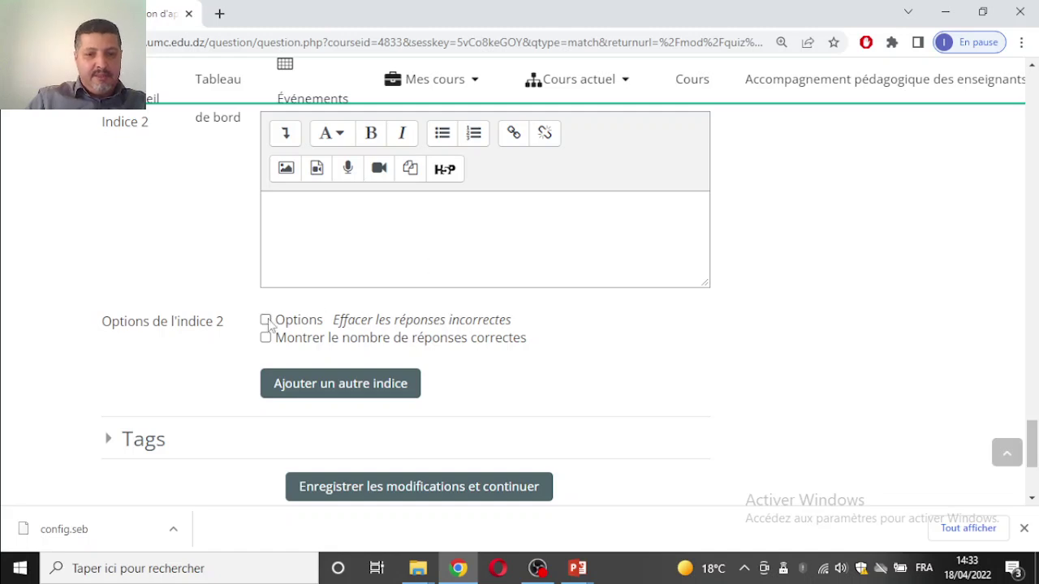
pyautogui.scroll(7, 271, 323)
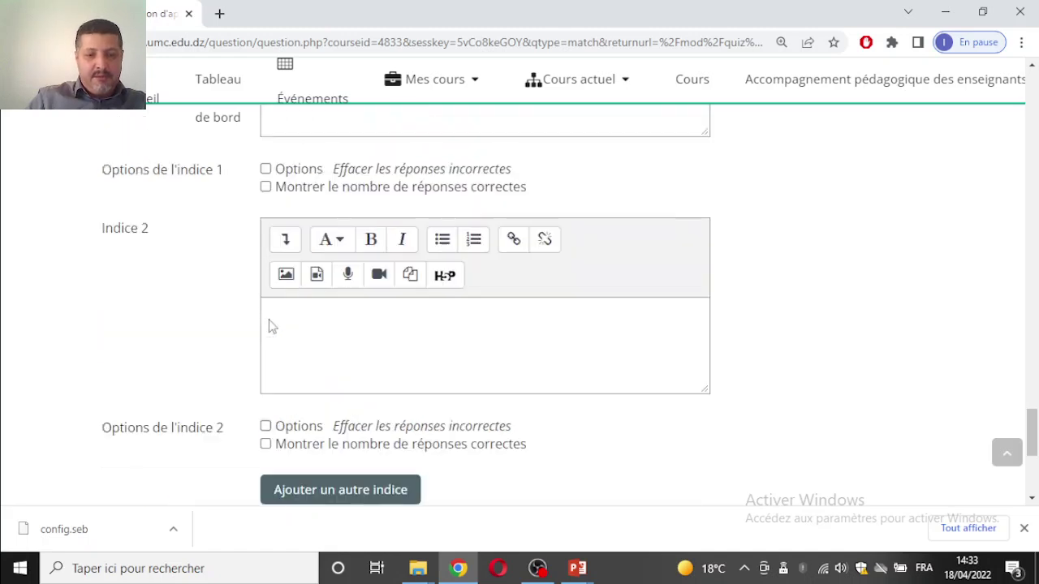
pyautogui.scroll(-4, 328, 321)
# - Try the Indice 1 options for showing the number of correct answers and clearing incorrect answers
pyautogui.click(265, 324)
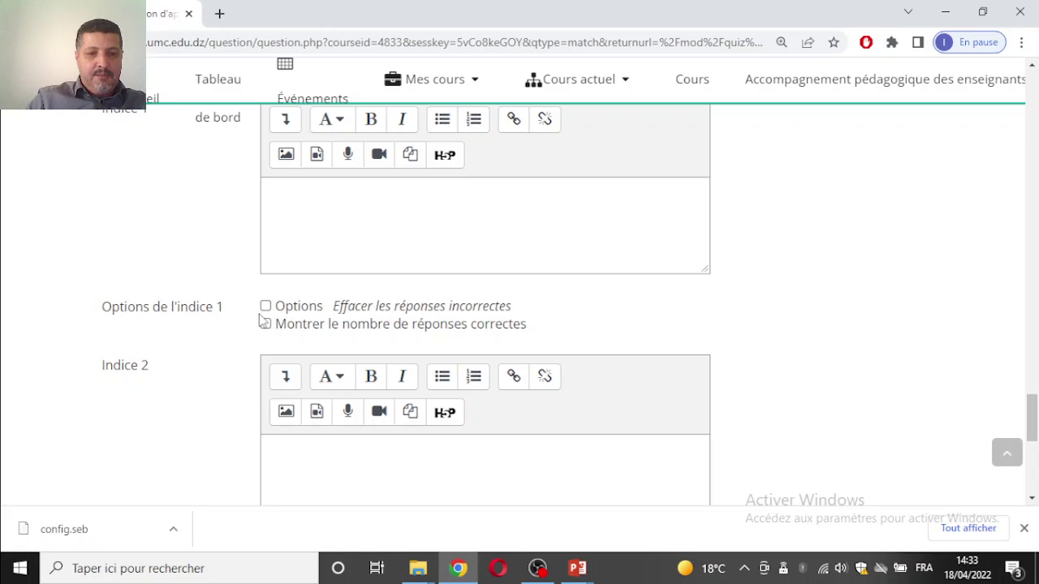
pyautogui.click(267, 323)
pyautogui.click(266, 308)
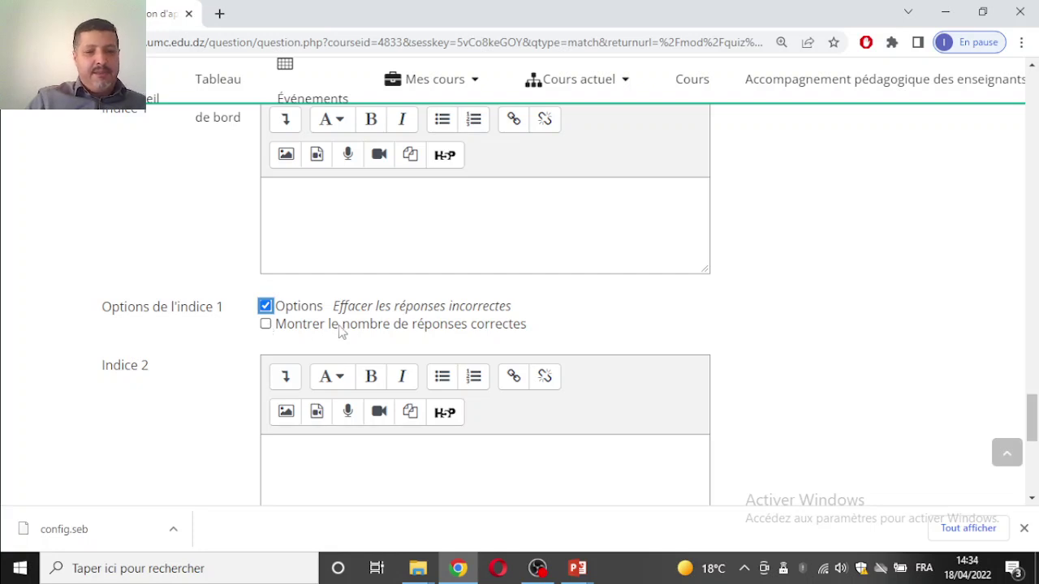
pyautogui.click(278, 308)
# - Save the matching question Q1 to the quiz, checking over its text and pairs
pyautogui.scroll(-4, 280, 312)
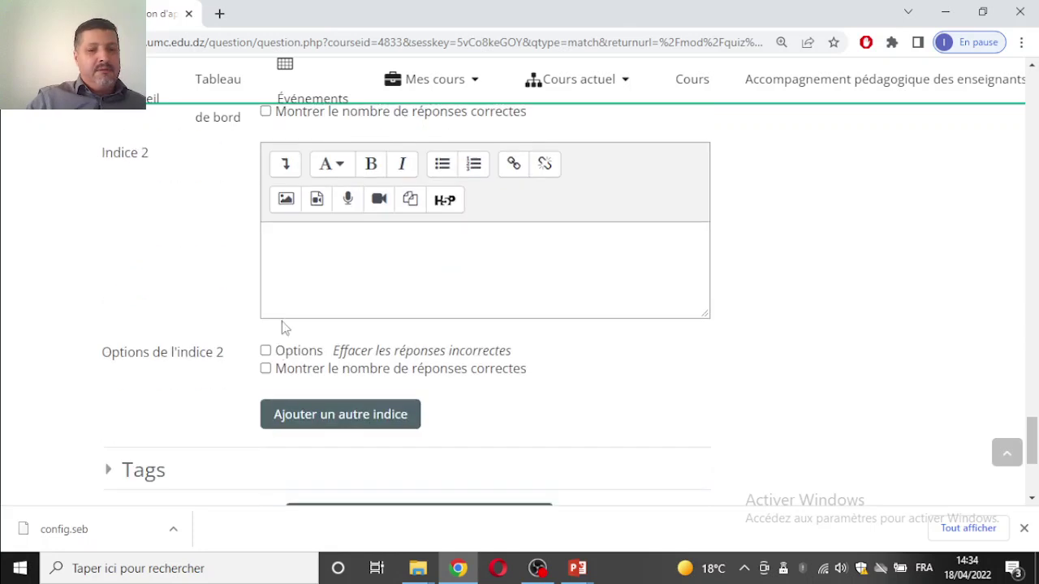
pyautogui.scroll(-2, 266, 261)
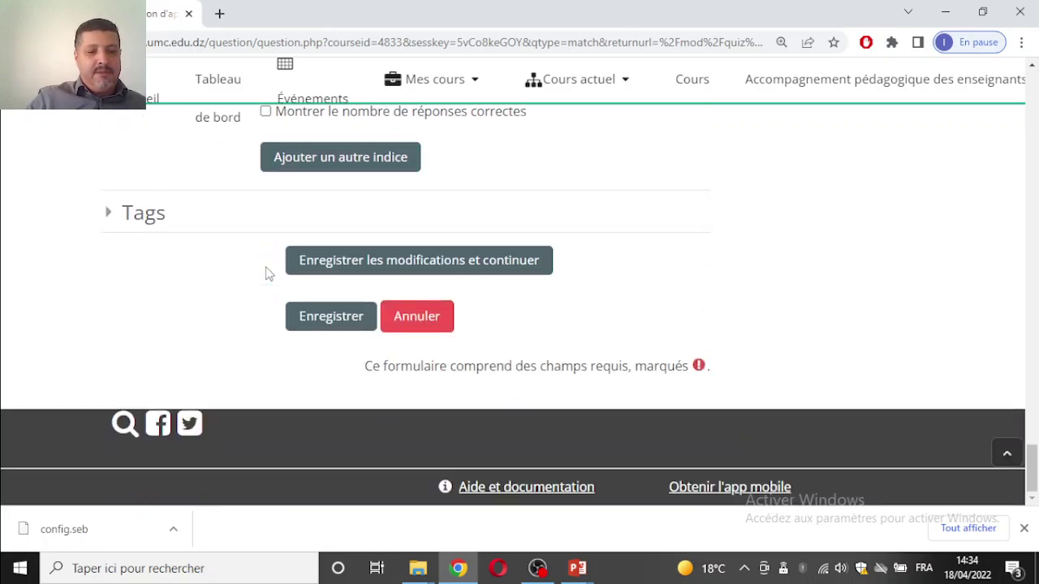
pyautogui.click(331, 323)
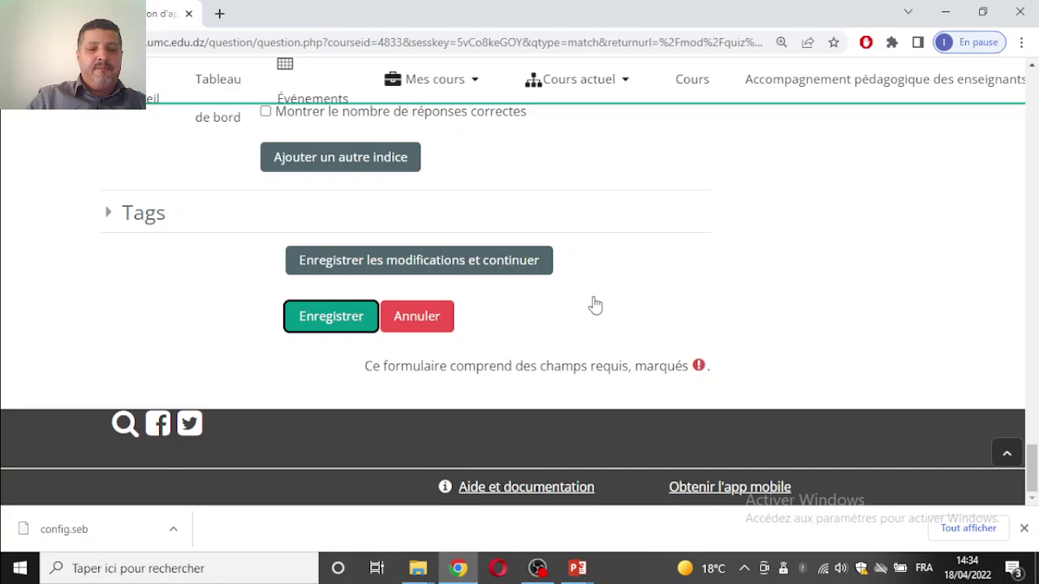
pyautogui.scroll(12, 595, 305)
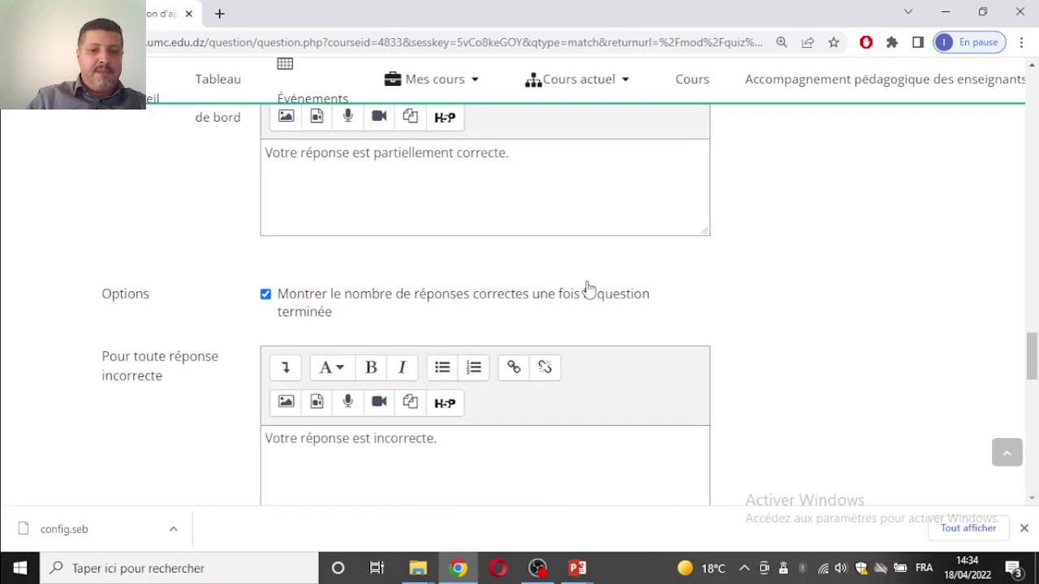
pyautogui.scroll(15, 590, 289)
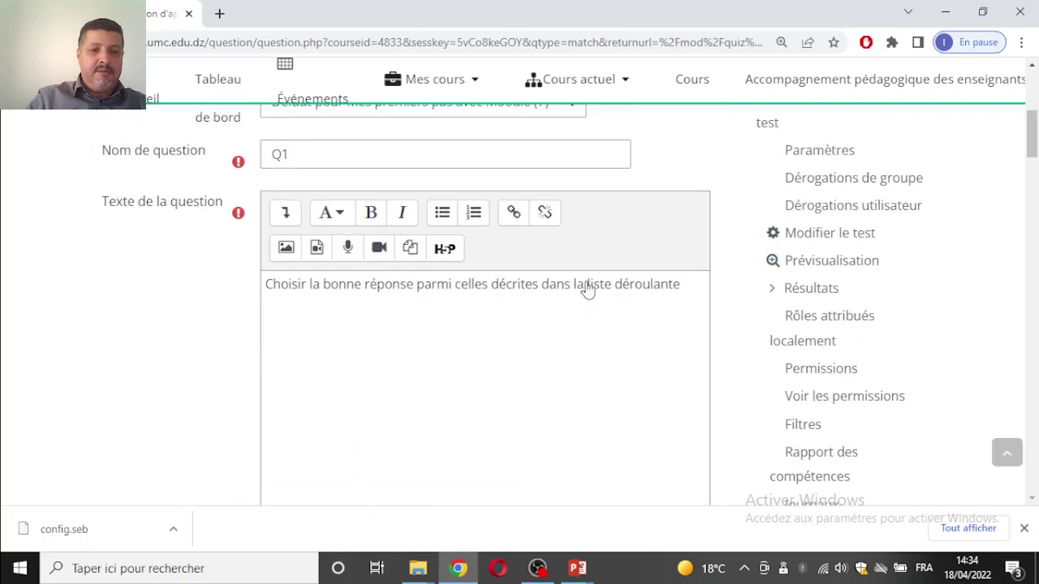
pyautogui.scroll(3, 589, 290)
pyautogui.scroll(-15, 587, 292)
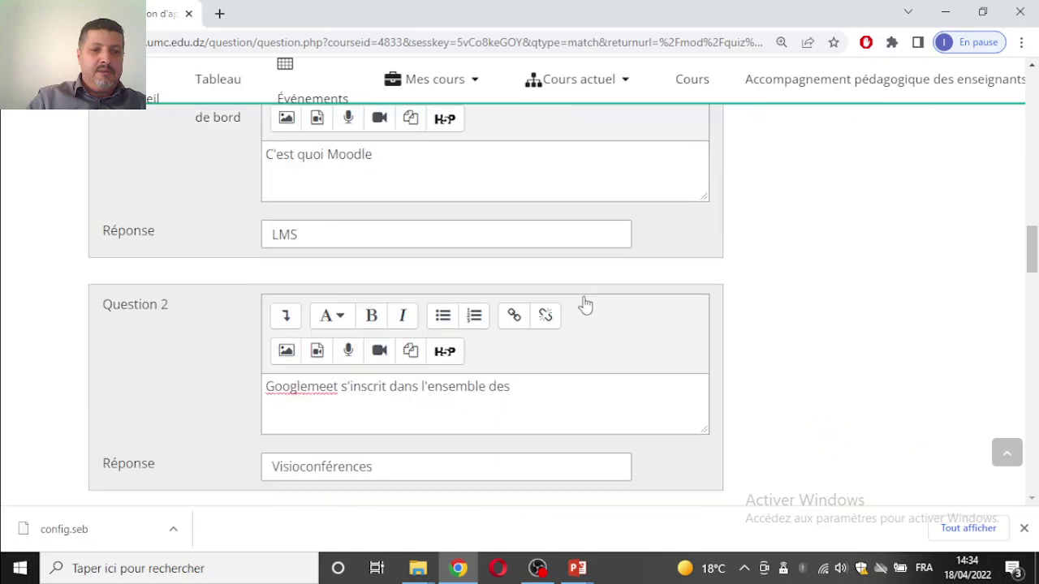
pyautogui.scroll(-10, 585, 315)
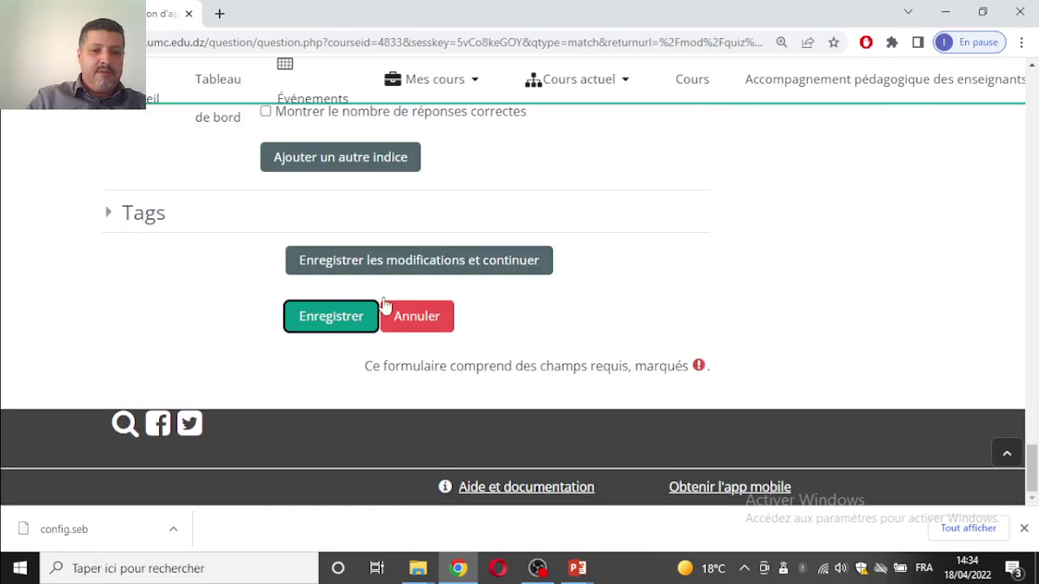
pyautogui.click(375, 309)
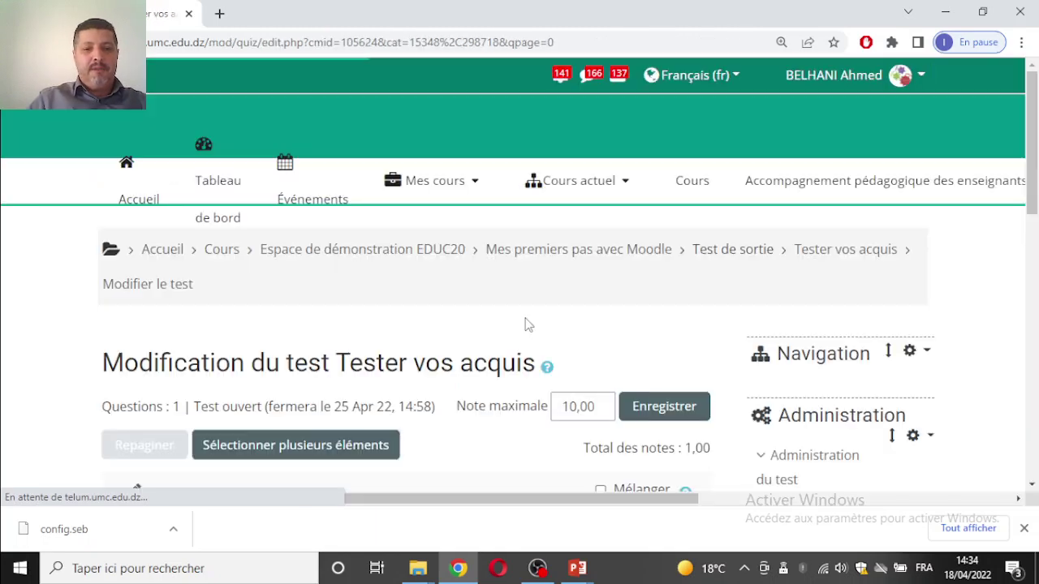
# - Open a preview of question Q1 from the quiz's question list
pyautogui.scroll(-4, 517, 313)
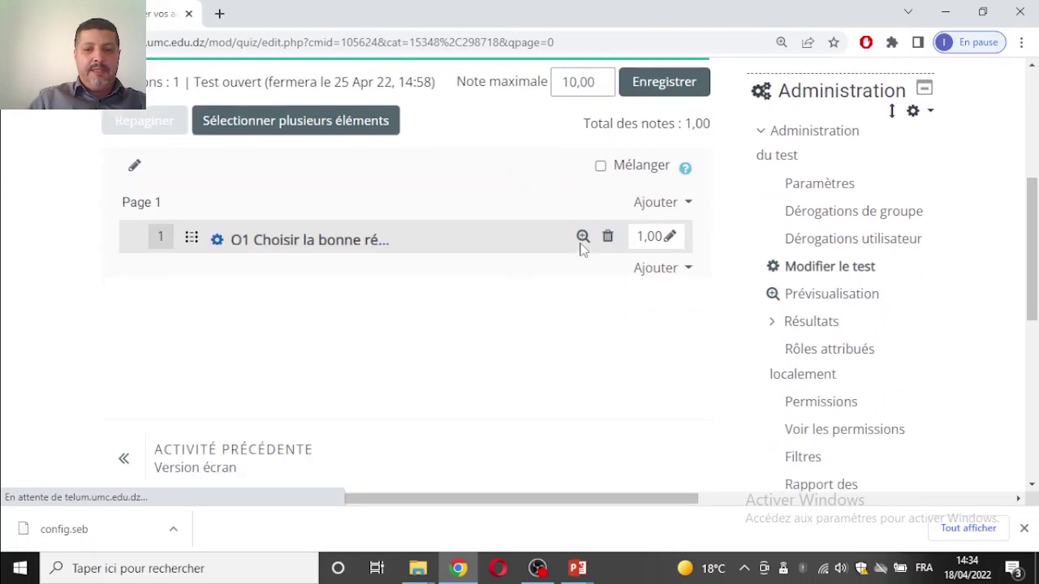
pyautogui.scroll(-1, 582, 243)
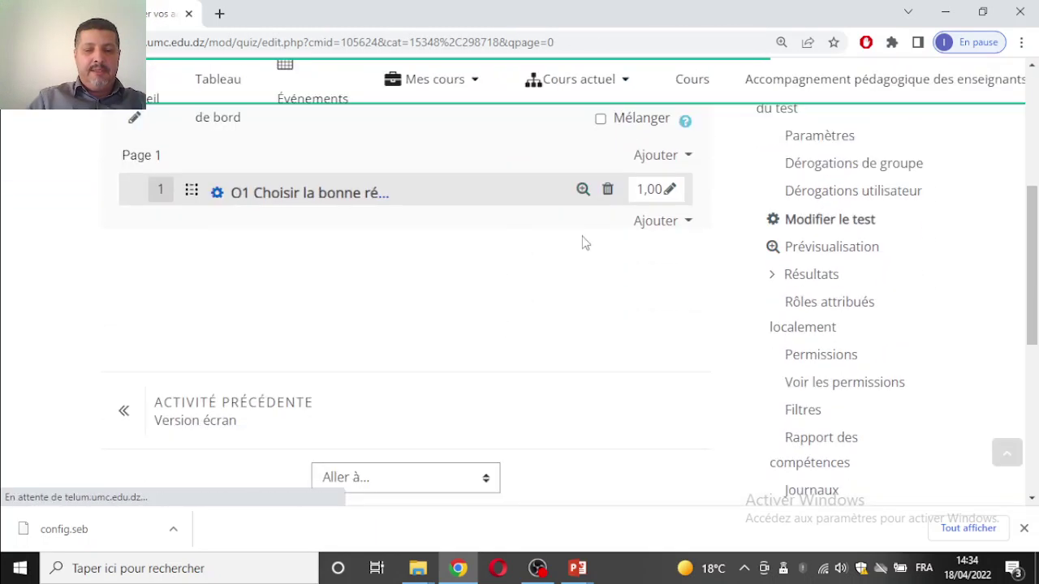
pyautogui.click(583, 190)
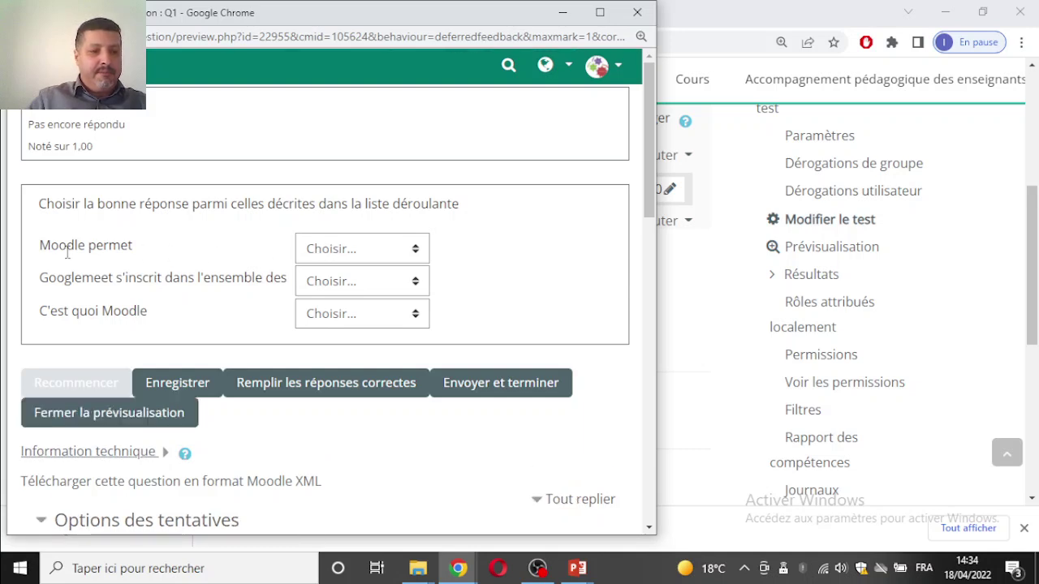
# - Answer the preview with "Interactivité" for Moodle permet, "Visioconférences" for Googlemeet and "LMS" for C'est quoi Moodle, and submit it
pyautogui.click(347, 253)
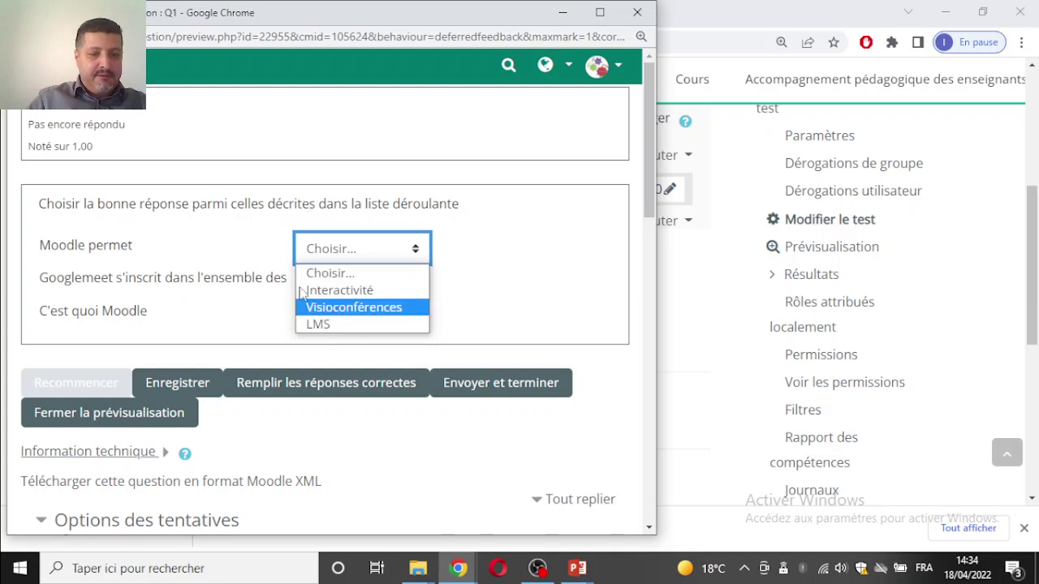
pyautogui.click(252, 245)
pyautogui.click(353, 244)
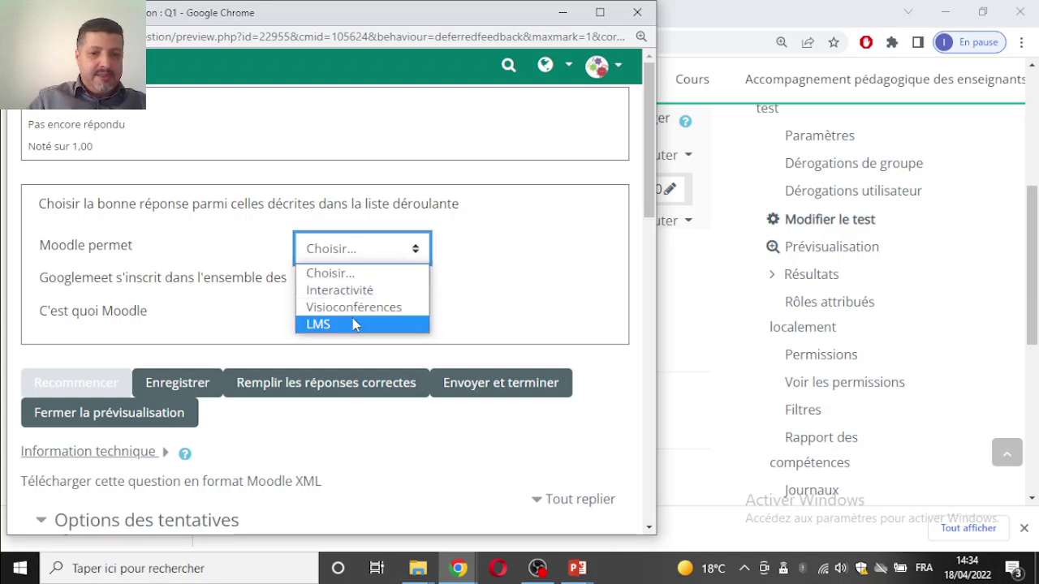
pyautogui.click(357, 290)
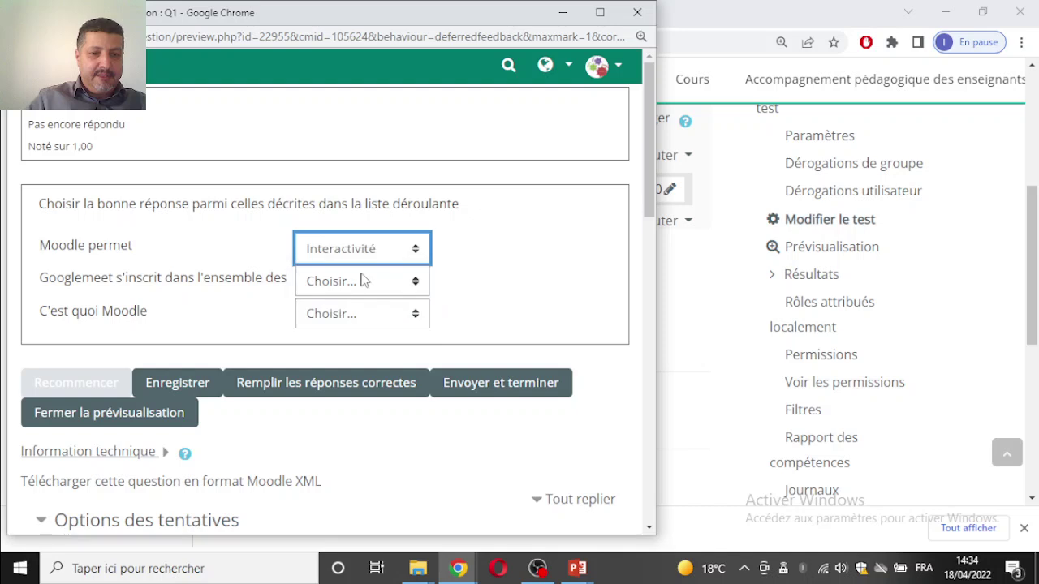
pyautogui.click(359, 281)
pyautogui.click(353, 339)
pyautogui.click(361, 314)
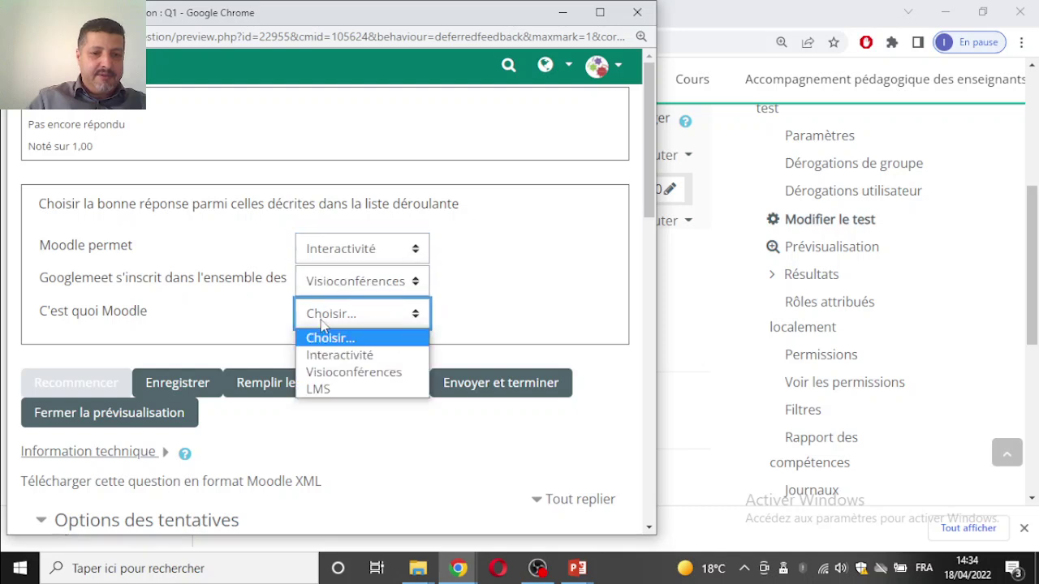
pyautogui.click(336, 388)
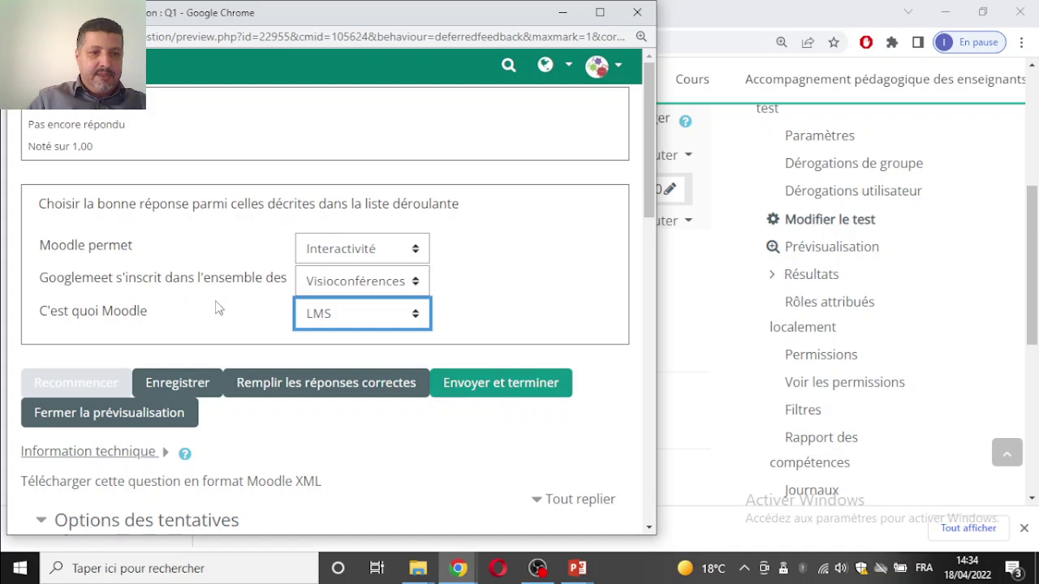
pyautogui.click(481, 380)
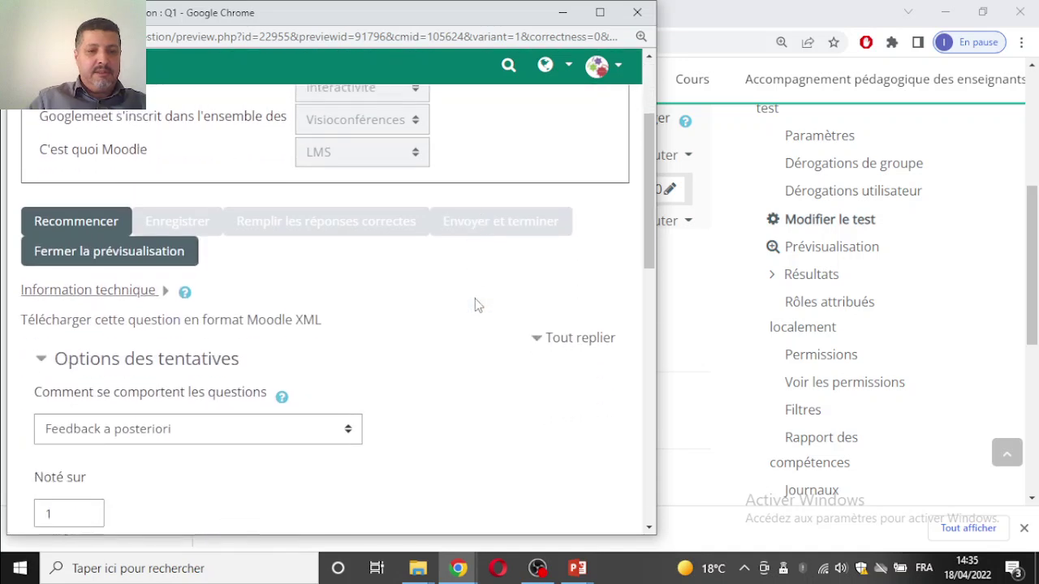
# - Look over the attempt options under the Q1 preview and restart the question
pyautogui.scroll(-1, 475, 299)
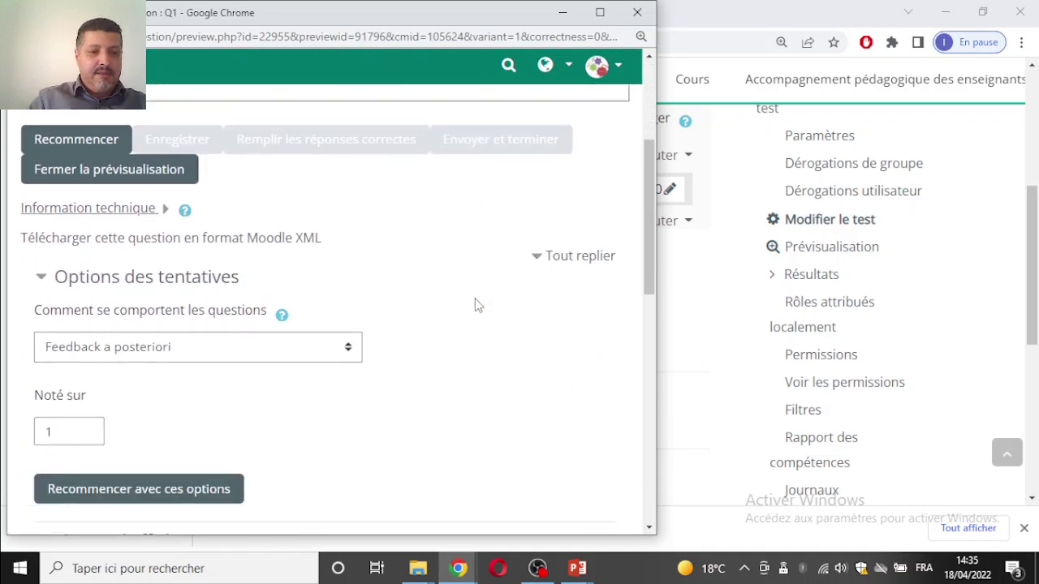
pyautogui.scroll(-1, 332, 359)
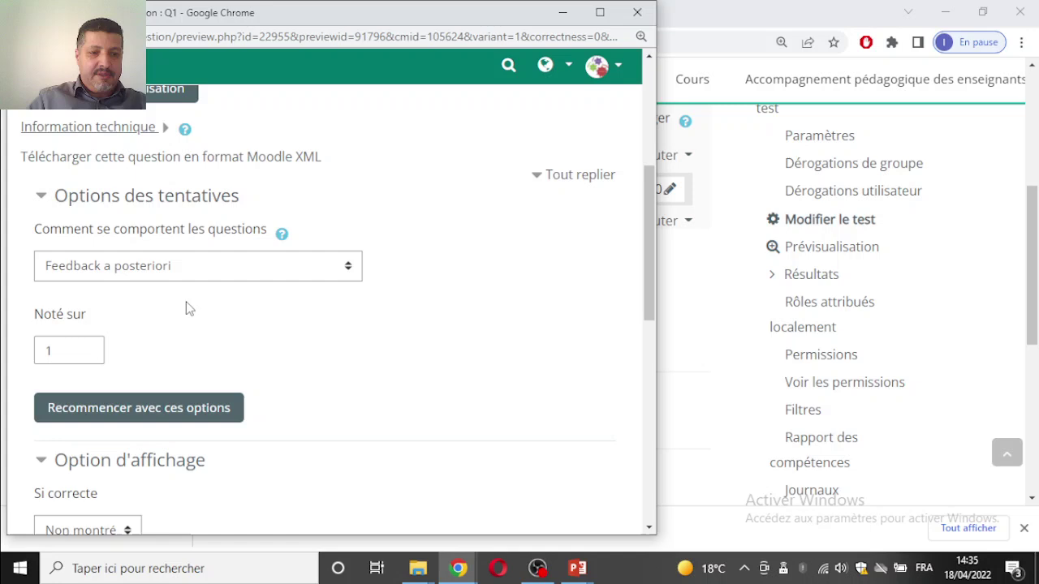
pyautogui.click(70, 350)
pyautogui.scroll(3, 220, 332)
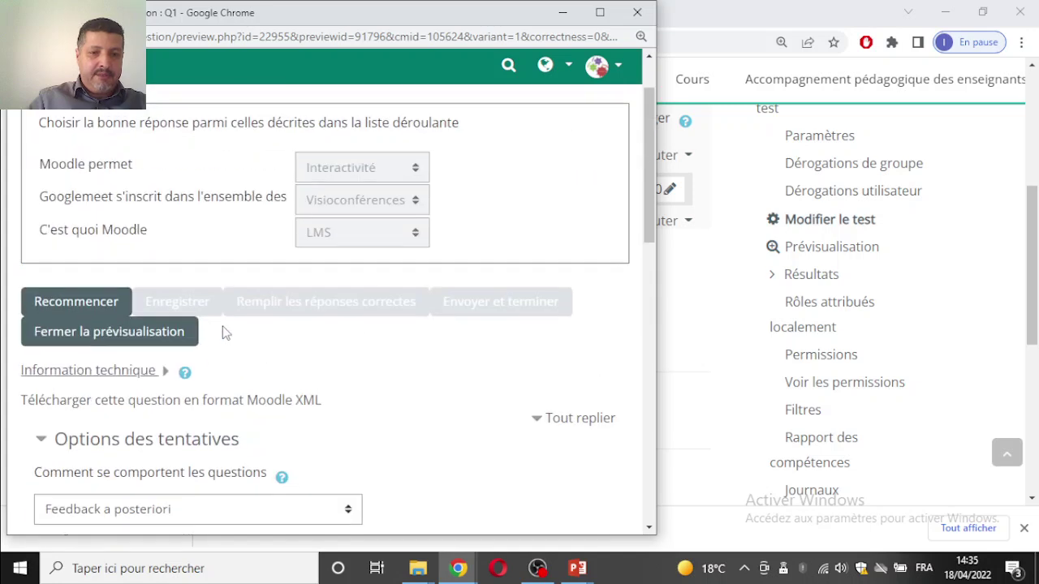
pyautogui.click(87, 301)
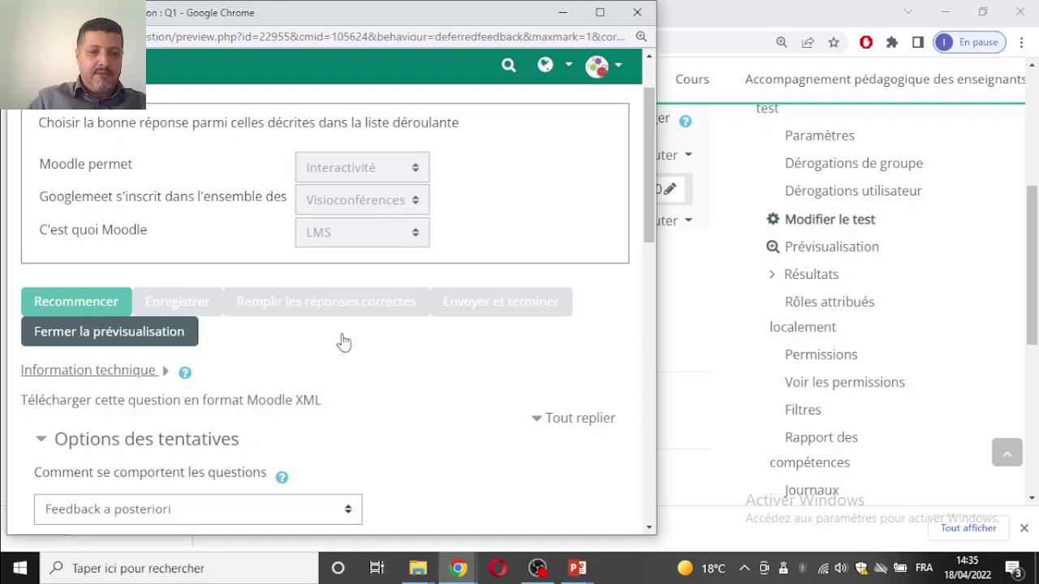
# - Answer the preview with "Visioconférences" for Googlemeet and "Interactivité" for both Moodle permet and C'est quoi Moodle, and submit it
pyautogui.click(337, 268)
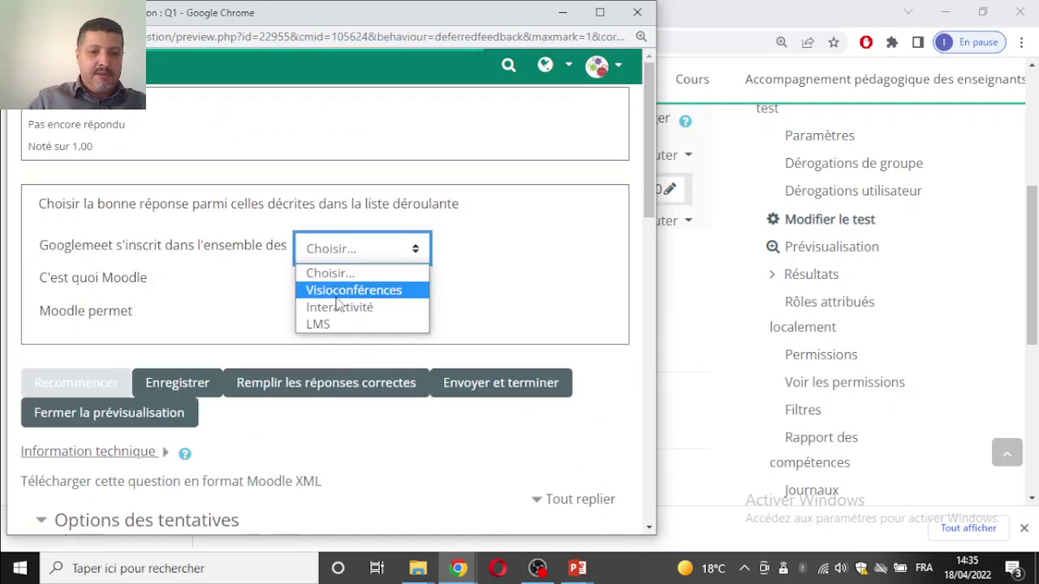
pyautogui.click(339, 294)
pyautogui.click(342, 313)
pyautogui.click(339, 372)
pyautogui.click(345, 291)
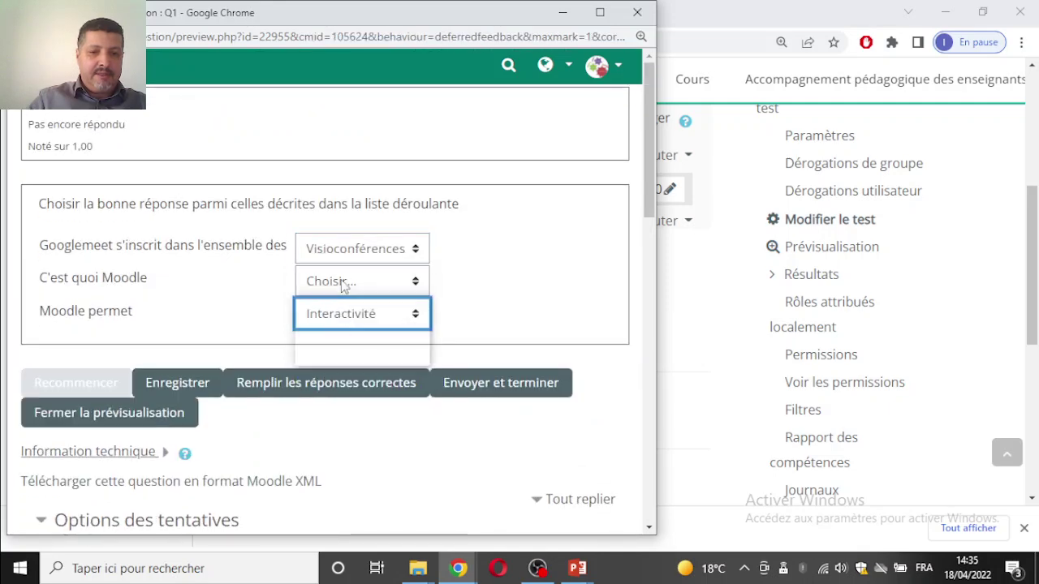
pyautogui.click(337, 339)
pyautogui.scroll(-3, 386, 355)
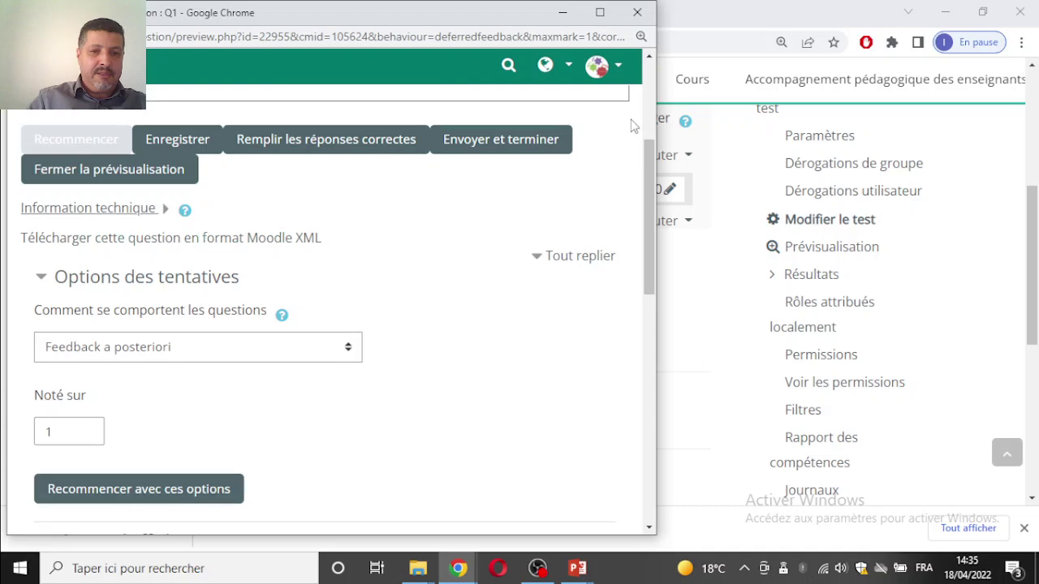
pyautogui.click(527, 139)
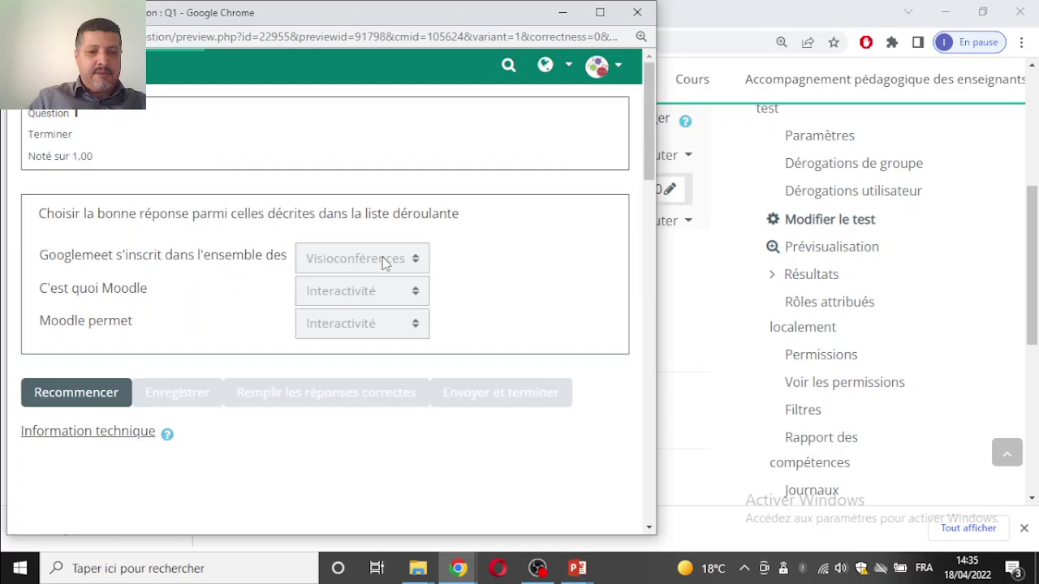
# - Look through the display options below the submitted Q1 answers and close the preview window
pyautogui.scroll(-6, 343, 251)
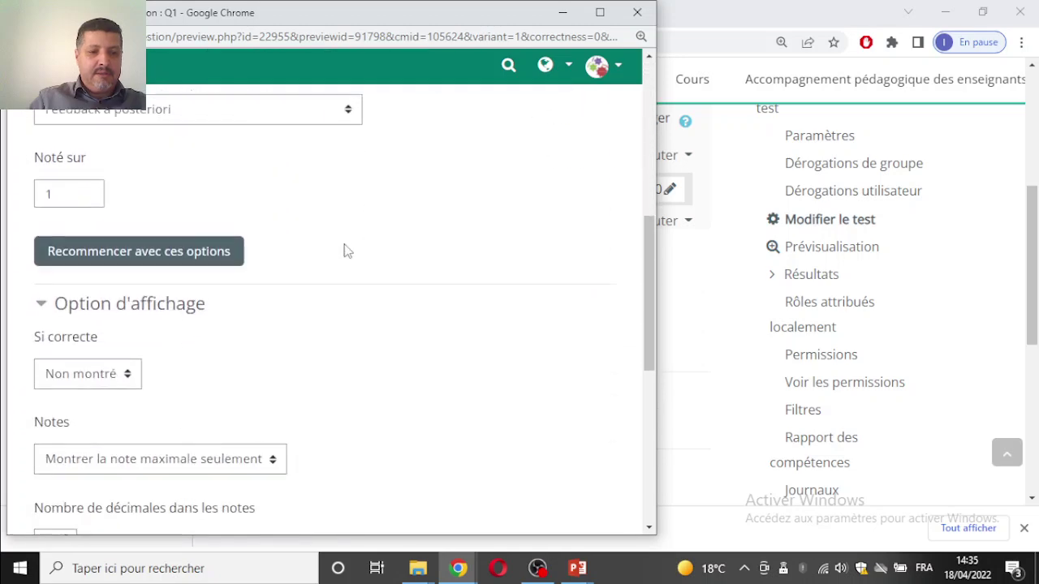
pyautogui.scroll(-3, 352, 249)
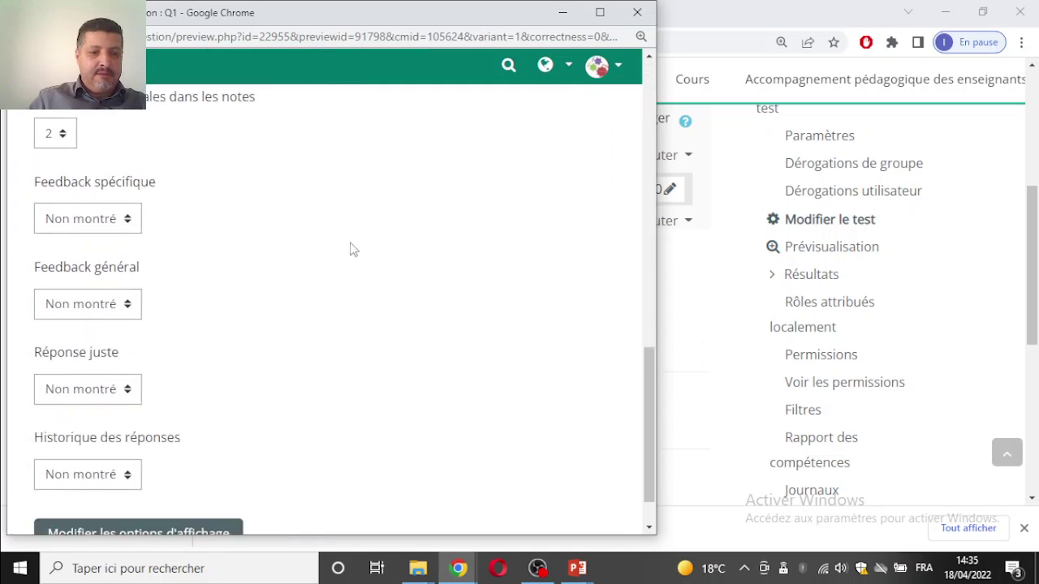
pyautogui.scroll(12, 352, 248)
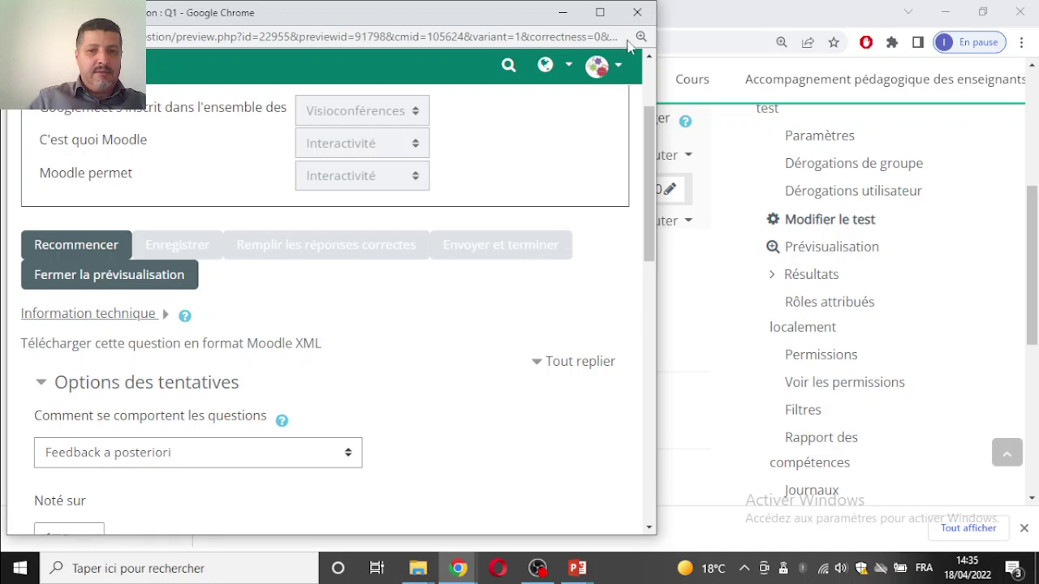
pyautogui.click(638, 12)
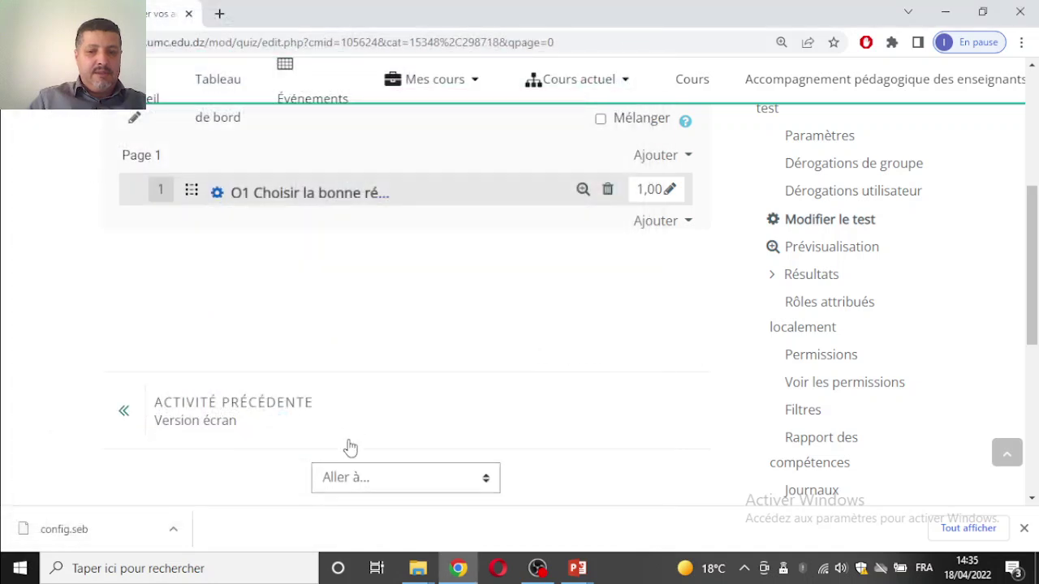
# - Add a new question of type "Appariement par glisser-déposer" to the quiz after Q1
pyautogui.click(647, 227)
pyautogui.click(587, 268)
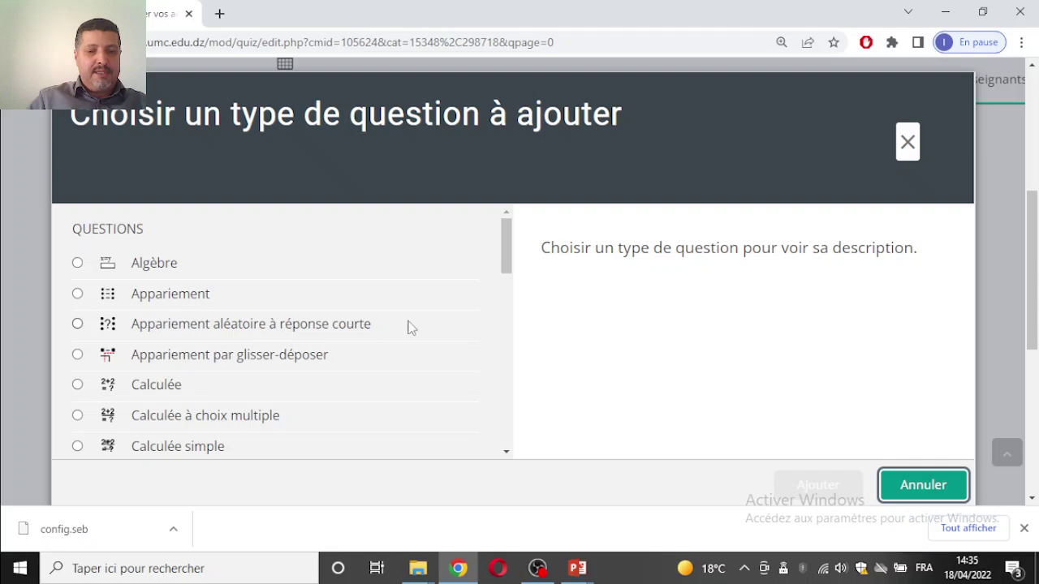
pyautogui.moveTo(503, 249); pyautogui.dragTo(503, 263)
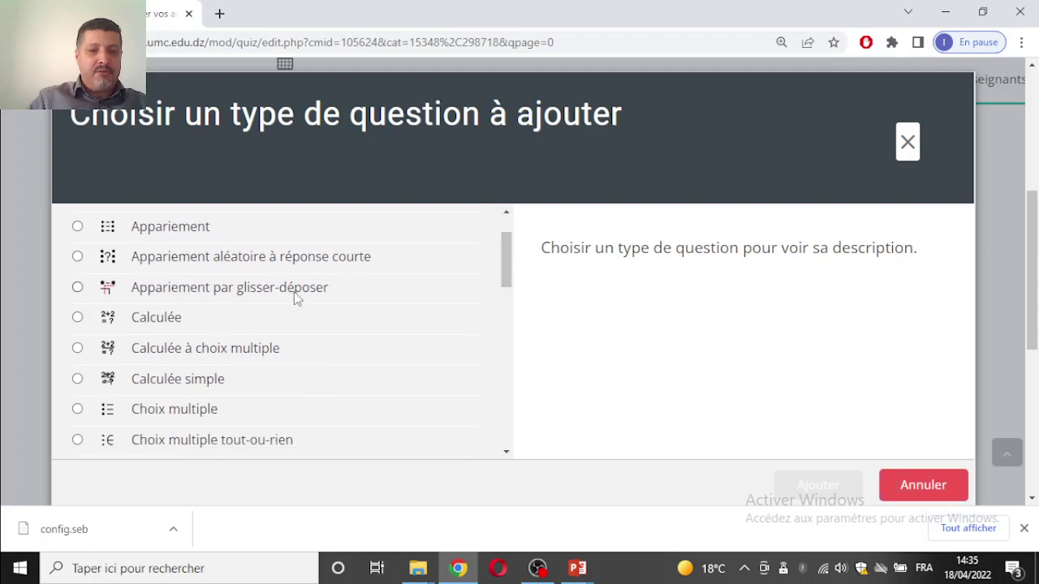
pyautogui.click(77, 288)
pyautogui.click(803, 485)
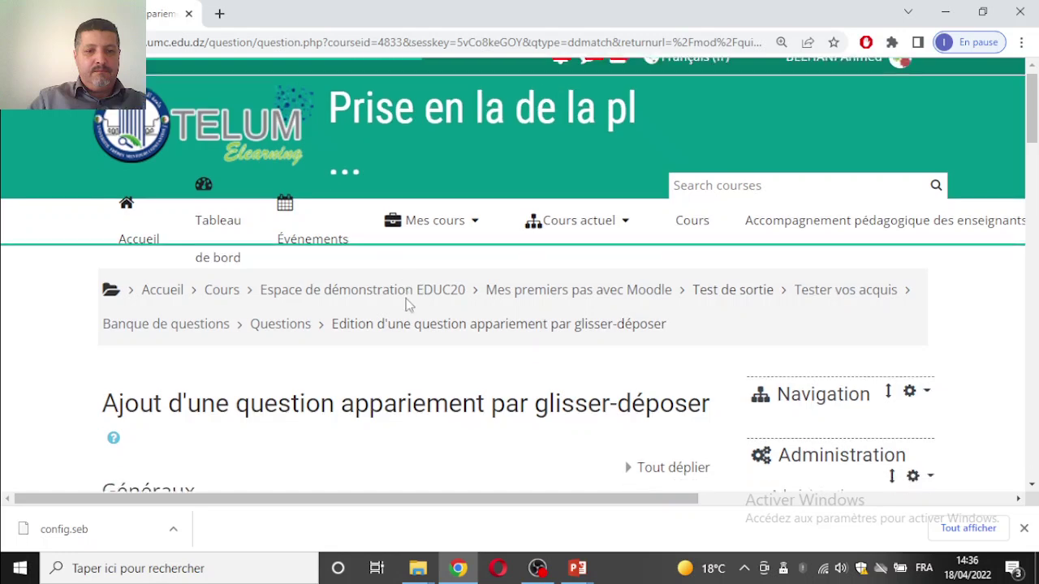
# - Name the drag-and-drop matching question "Q2" and place the cursor in its question text
pyautogui.scroll(-5, 409, 303)
pyautogui.click(335, 192)
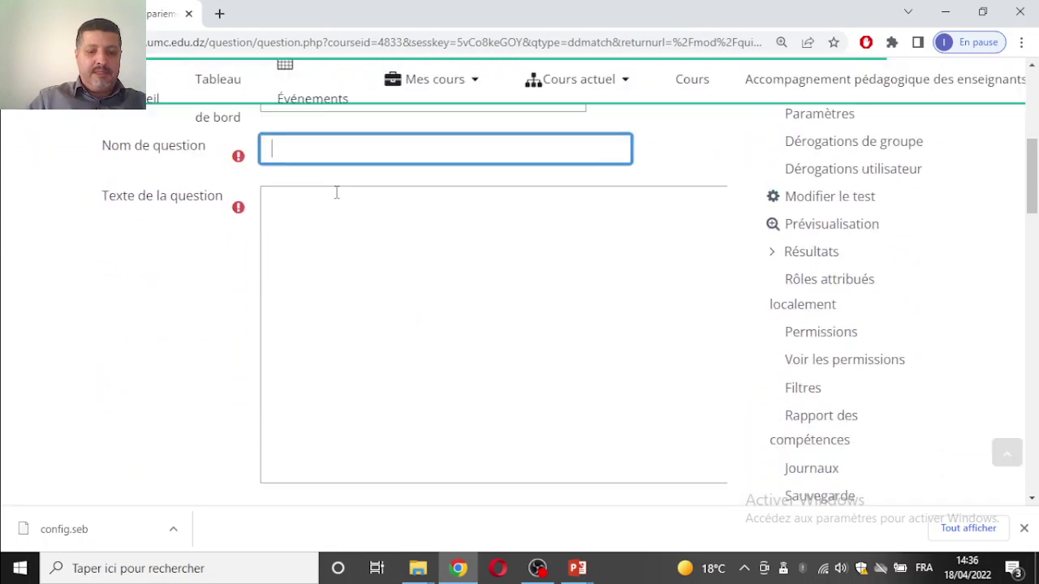
pyautogui.write('Q')
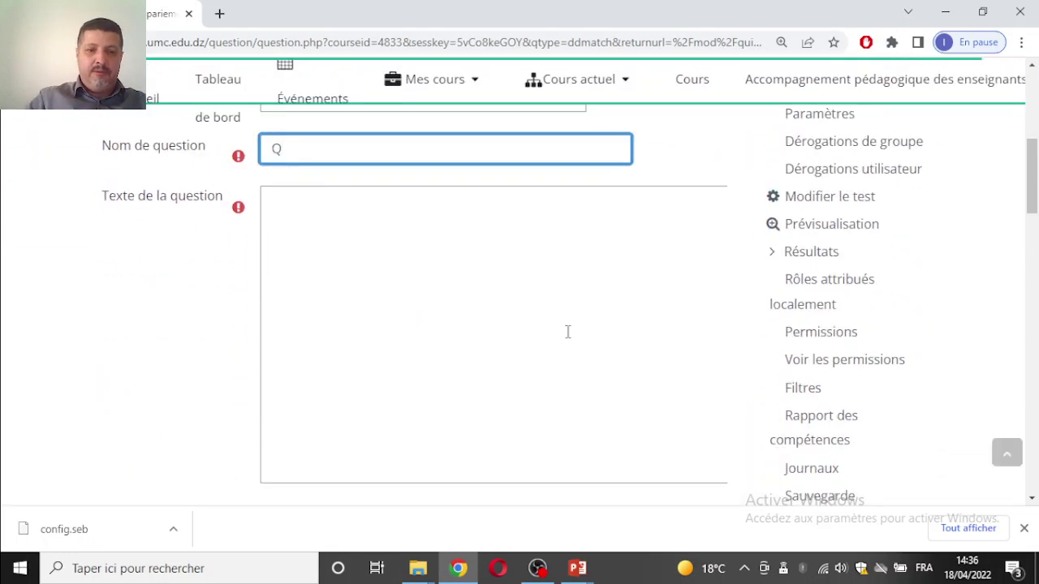
pyautogui.click(352, 148)
pyautogui.write('2')
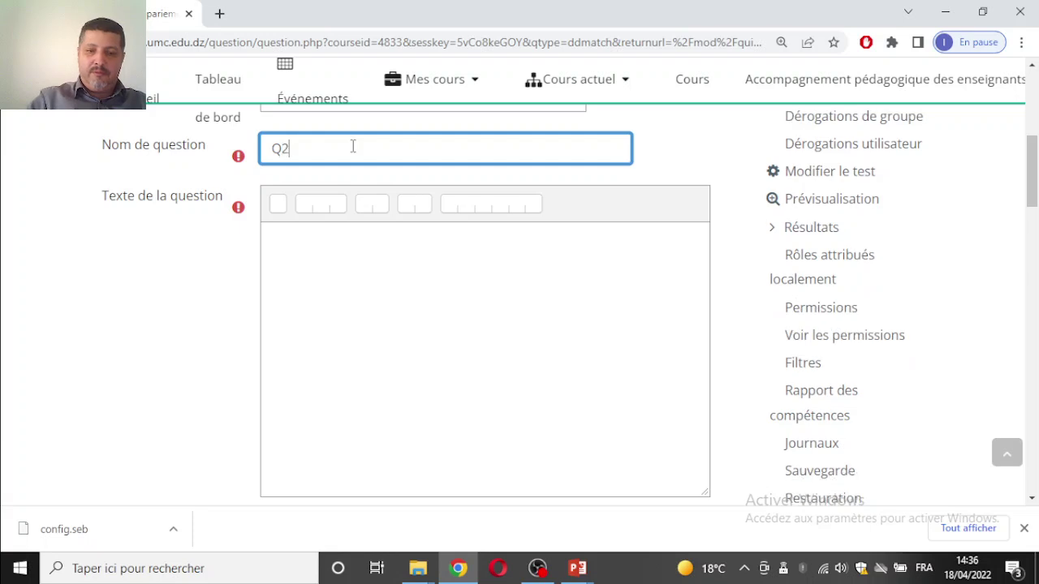
pyautogui.click(400, 312)
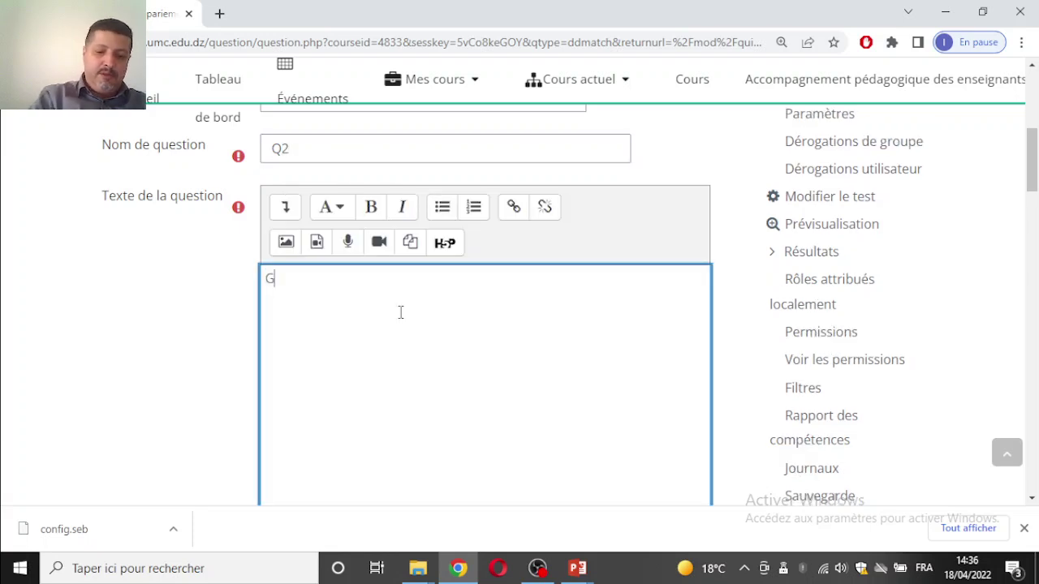
pyautogui.write('Gliss')
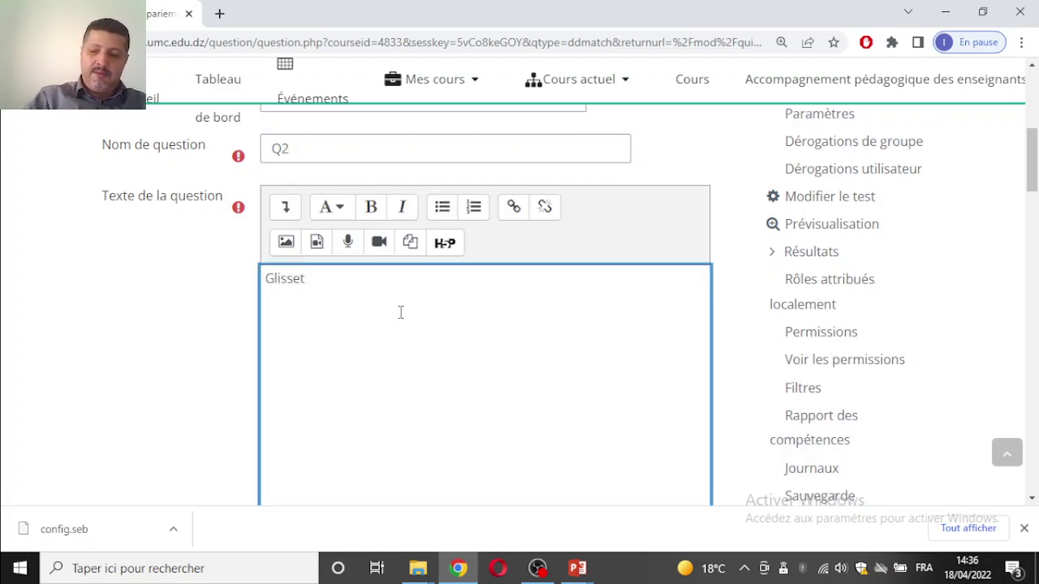
pyautogui.write('et')
pyautogui.press('BackSpace')
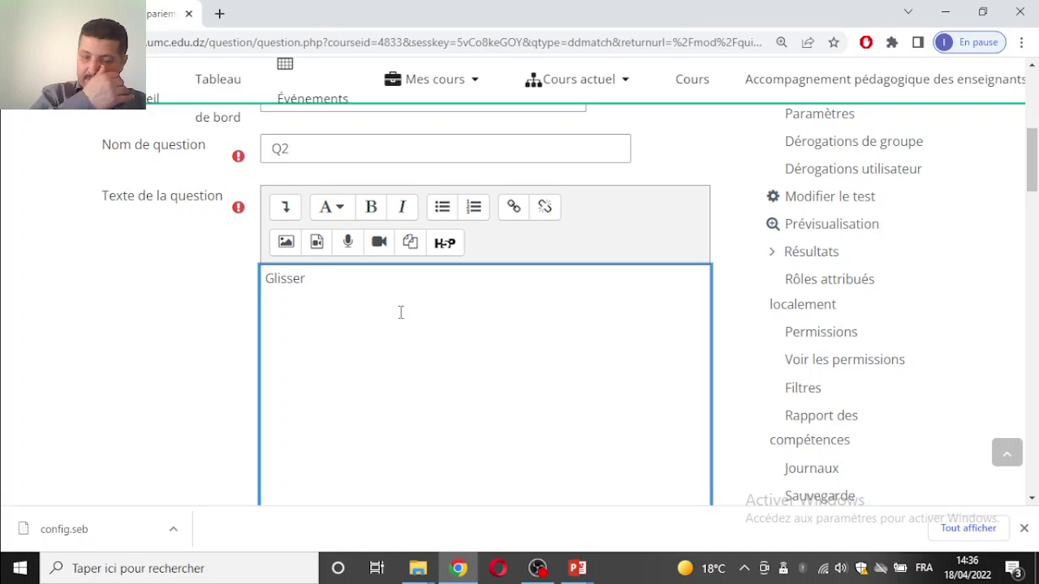
pyautogui.press('BackSpace')
pyautogui.press('BackSpace')
pyautogui.press('BackSpace')
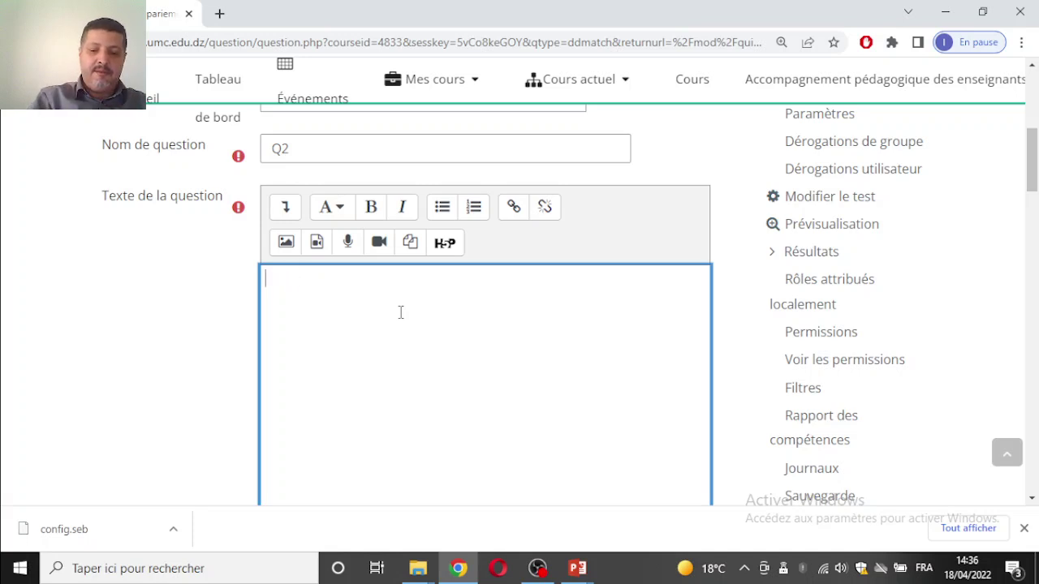
# - Enter "Placer les étiquettes dans le bon coin" as the question text of Q2
pyautogui.write('Placer les ')
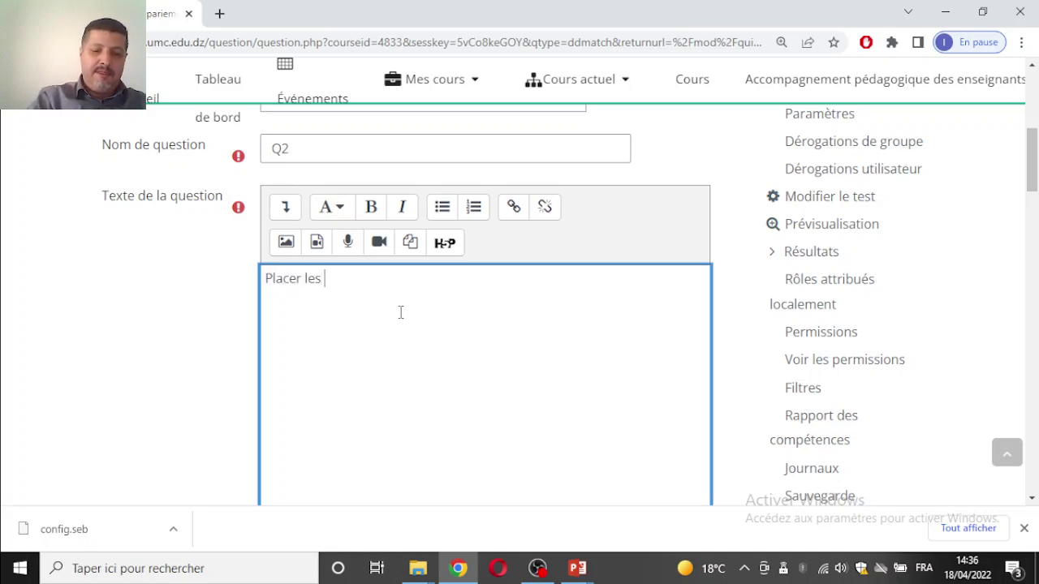
pyautogui.write('étiquell')
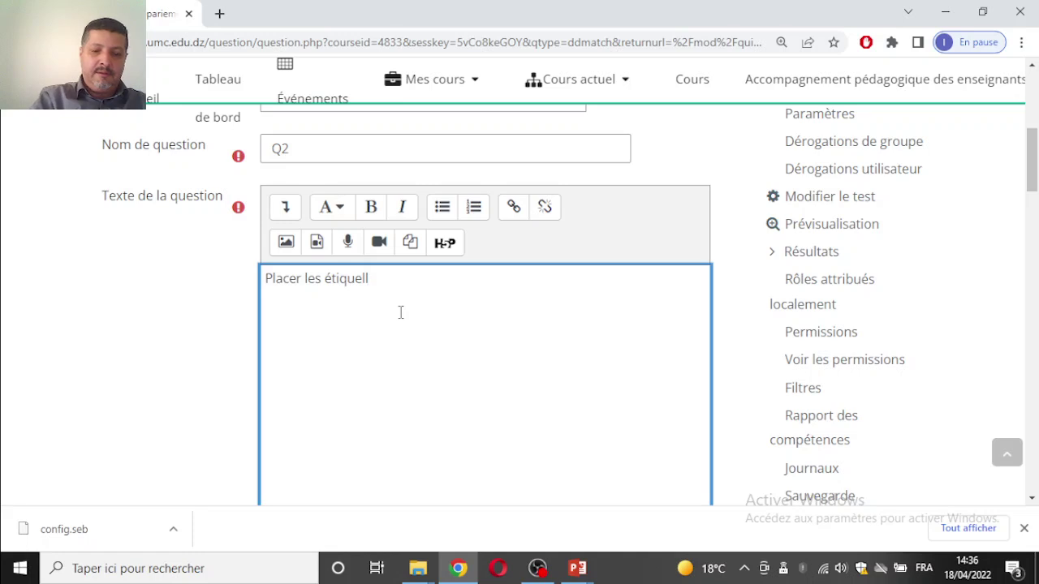
pyautogui.press('BackSpace')
pyautogui.press('BackSpace')
pyautogui.write('ttes dans ')
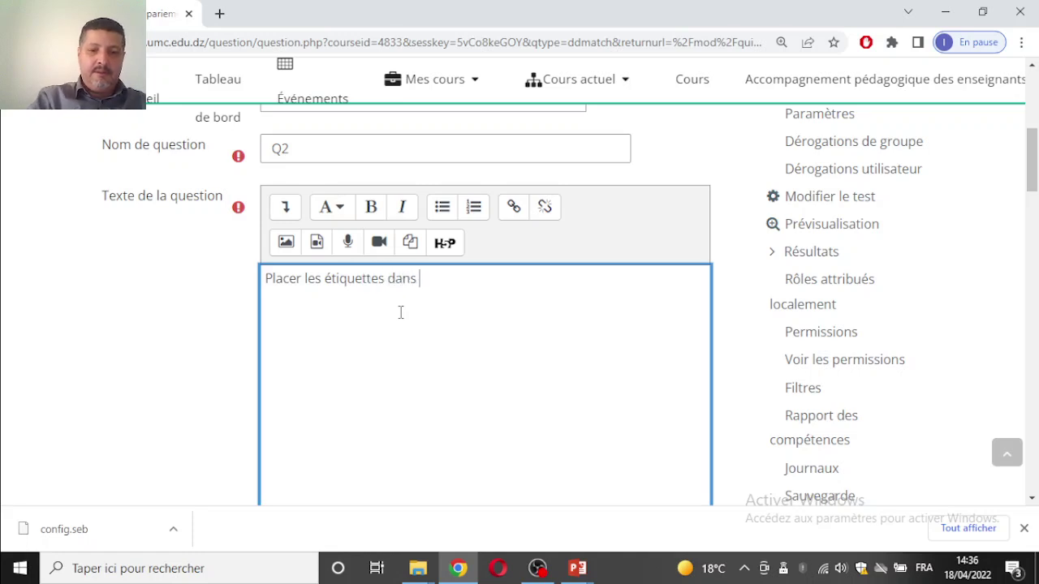
pyautogui.write('le bo')
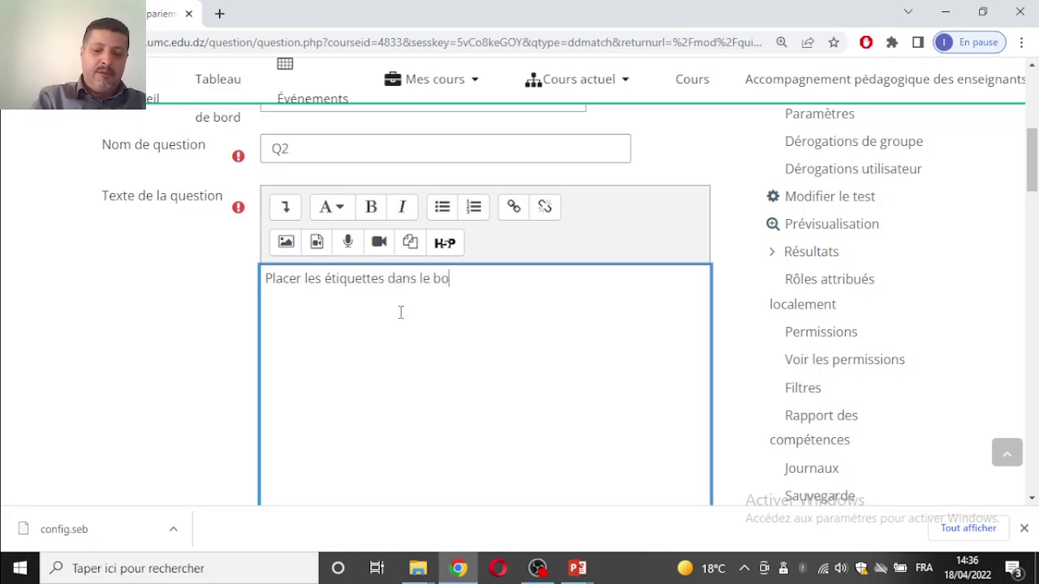
pyautogui.write('n coin')
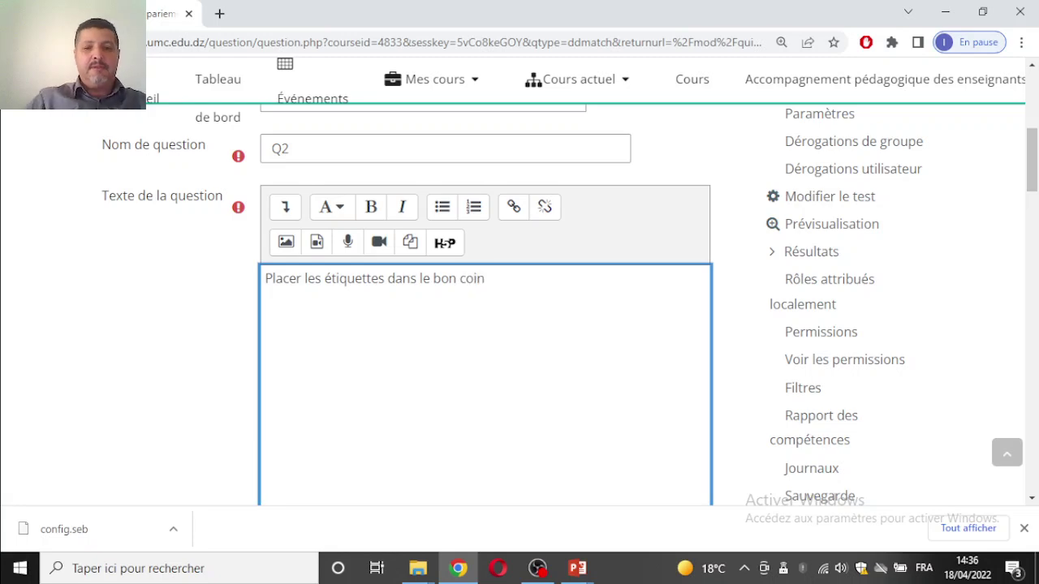
# - Enter "Moodle" as the text of Question 1 in the answers section of Q2
pyautogui.scroll(-5, 594, 375)
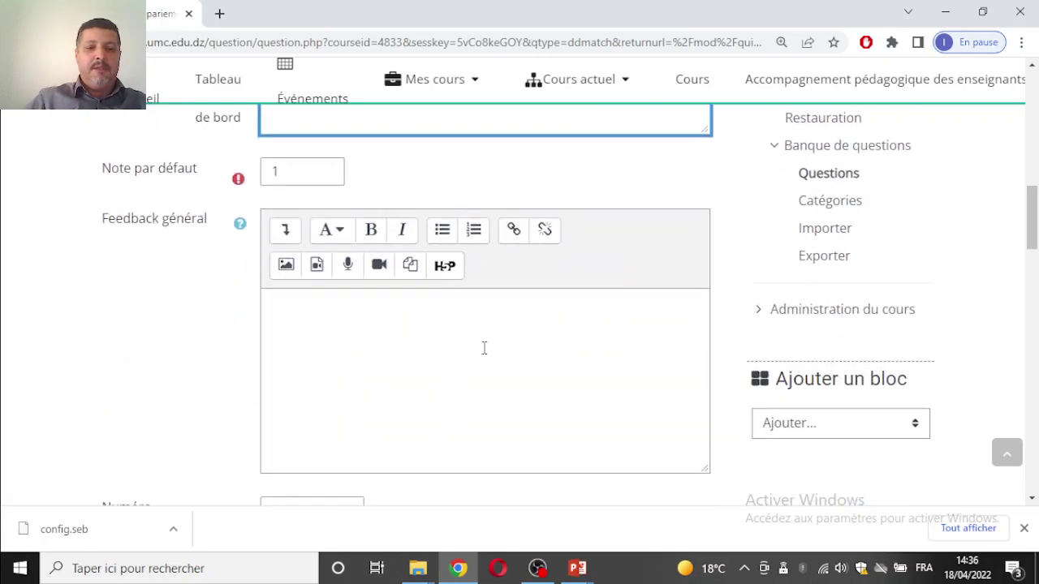
pyautogui.click(498, 315)
pyautogui.scroll(-2, 498, 315)
pyautogui.scroll(3, 498, 320)
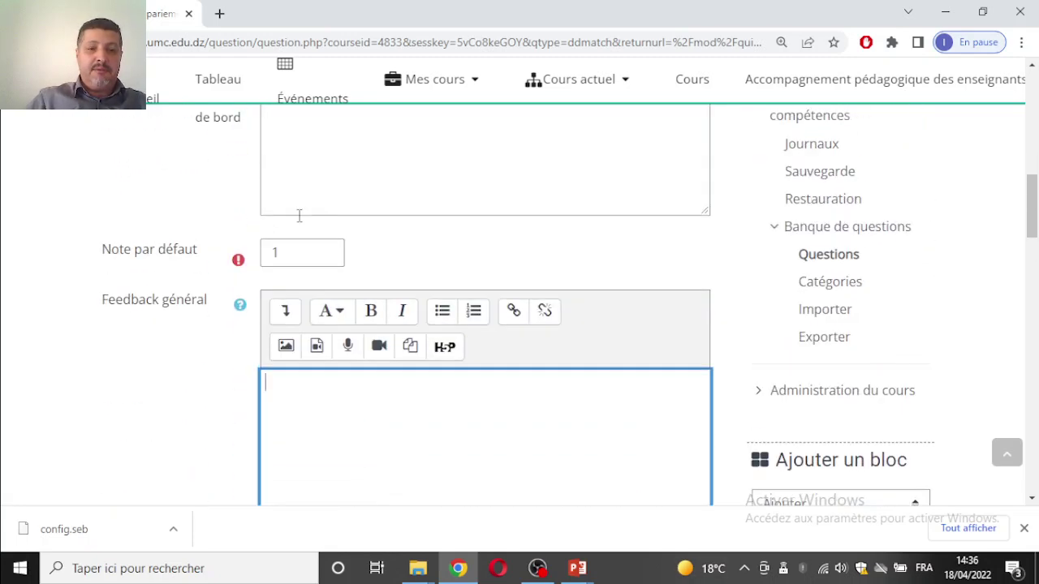
pyautogui.scroll(-3, 336, 232)
pyautogui.scroll(-2, 449, 339)
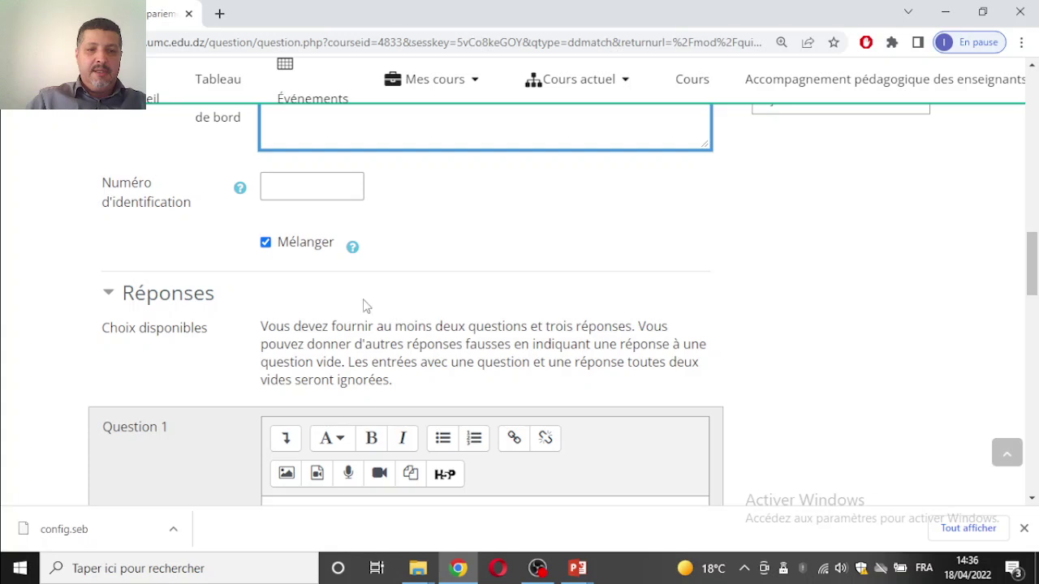
pyautogui.scroll(-2, 364, 304)
pyautogui.click(361, 349)
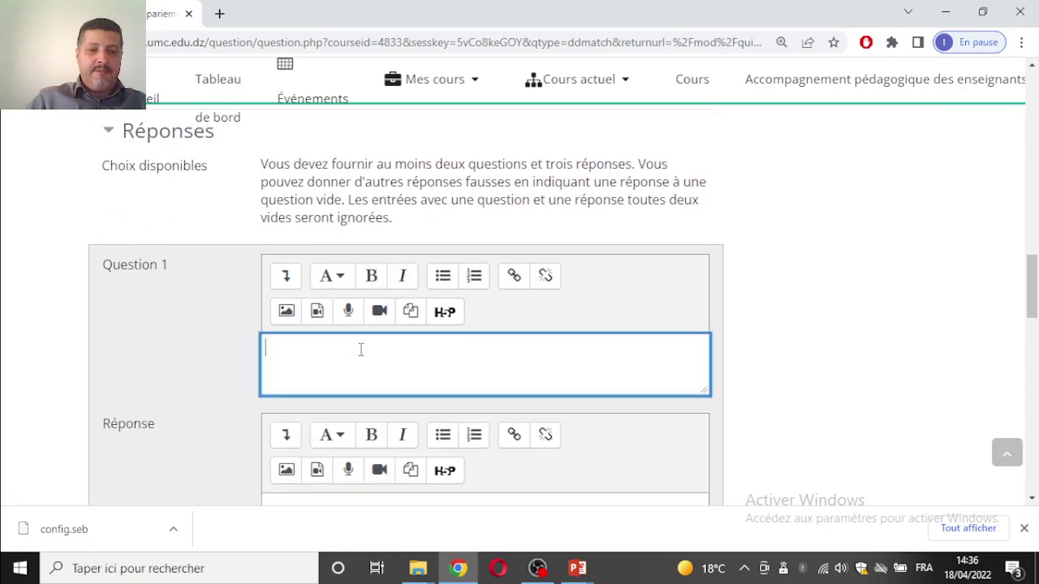
pyautogui.write('Mo')
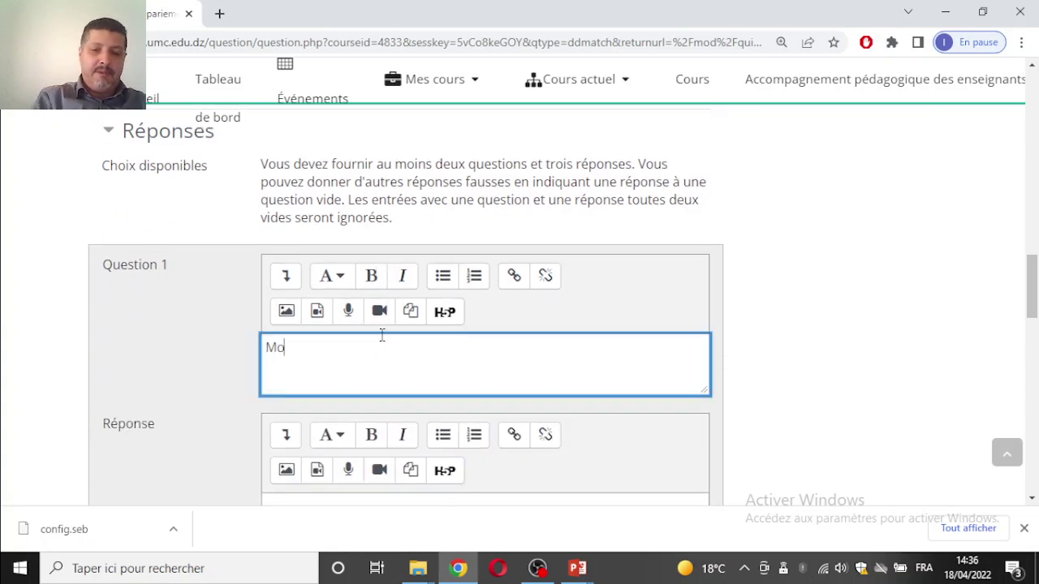
pyautogui.write('odle')
# - Enter "LMS" as the answer to Question 1 and "Googlemmet" as the text of Question 2
pyautogui.scroll(-2, 387, 364)
pyautogui.click(351, 337)
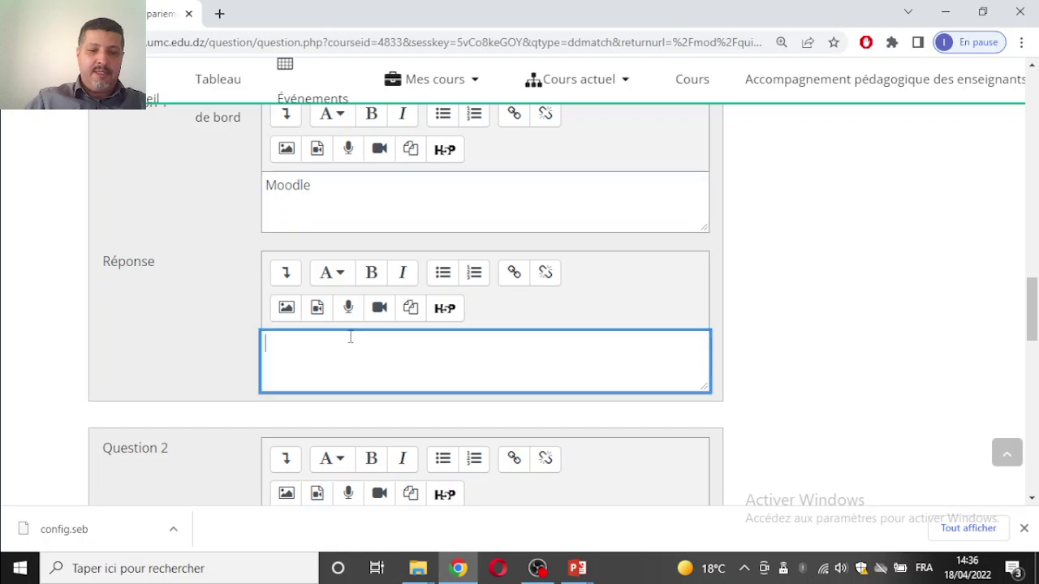
pyautogui.scroll(-3, 350, 337)
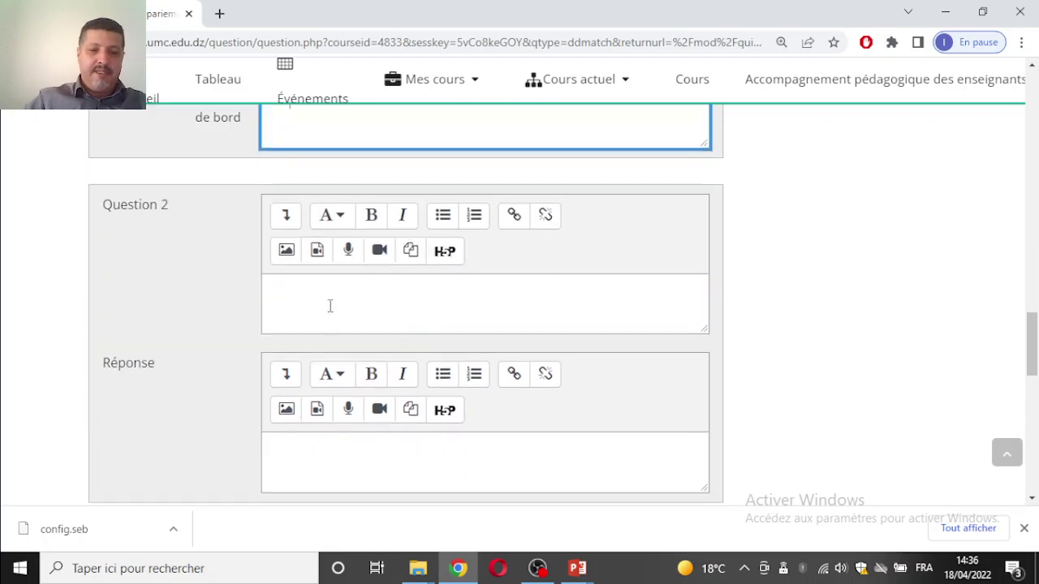
pyautogui.click(327, 285)
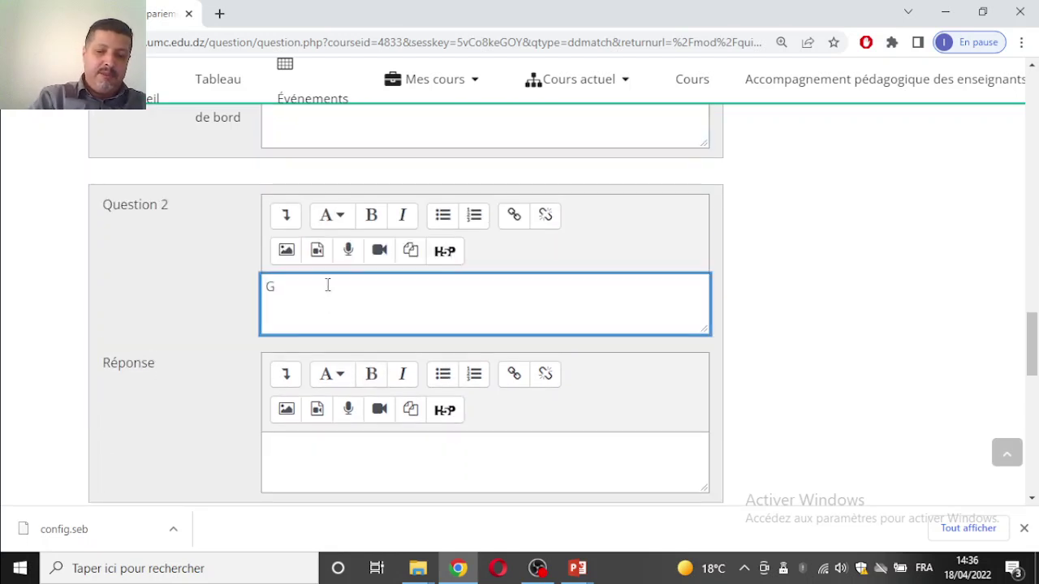
pyautogui.write('Google')
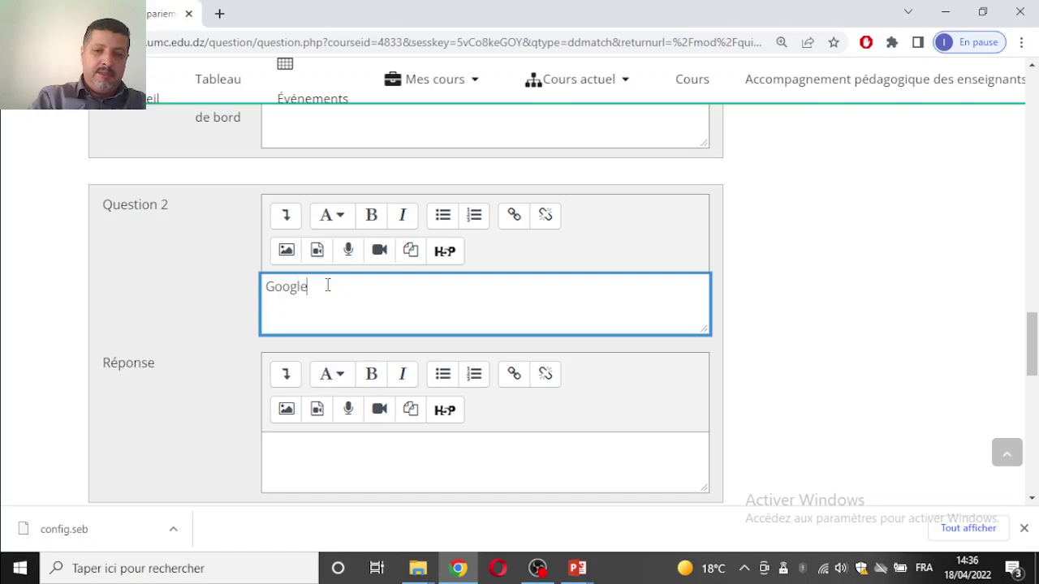
pyautogui.write('mmet')
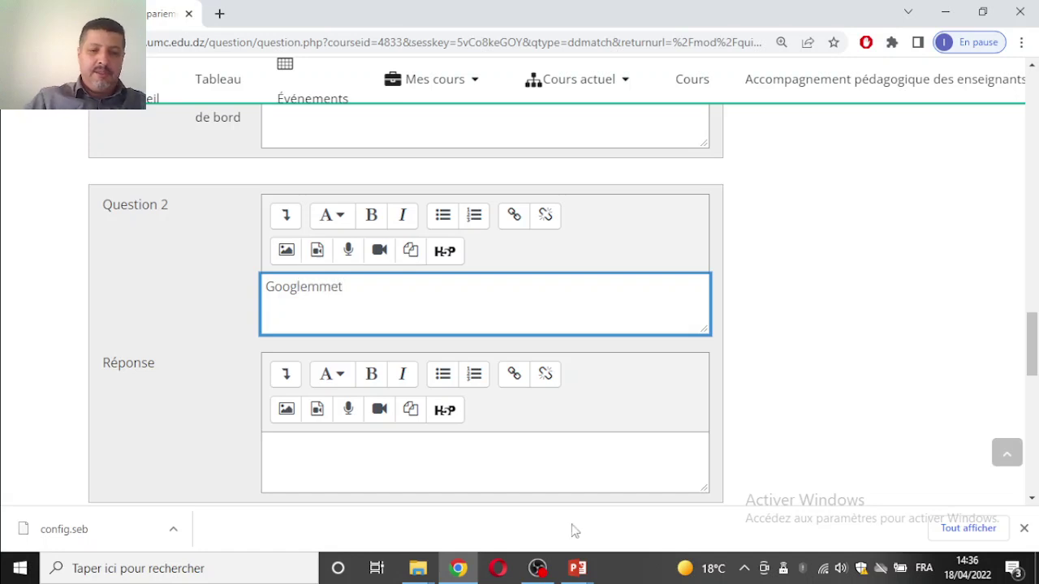
# - Enter "Visioconférence" as the answer to Question 2, correcting its spelling
pyautogui.click(495, 469)
pyautogui.write('Viso')
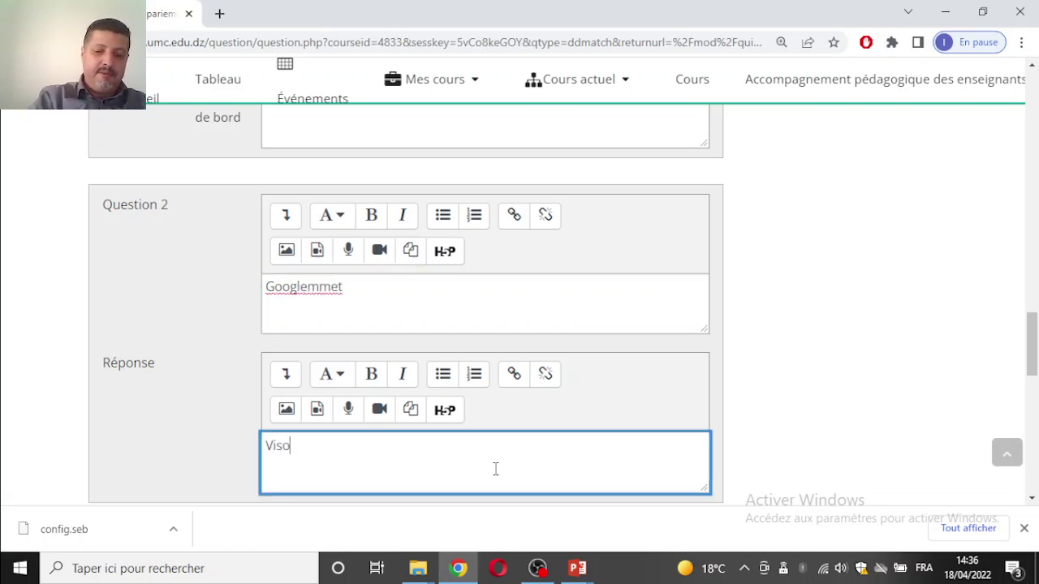
pyautogui.write('conférence')
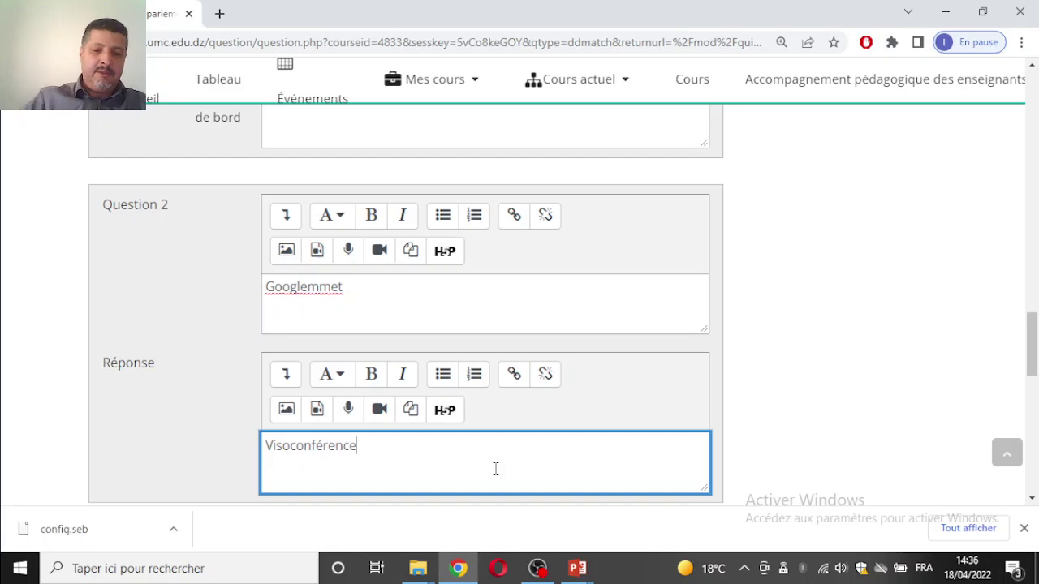
pyautogui.rightClick(292, 452)
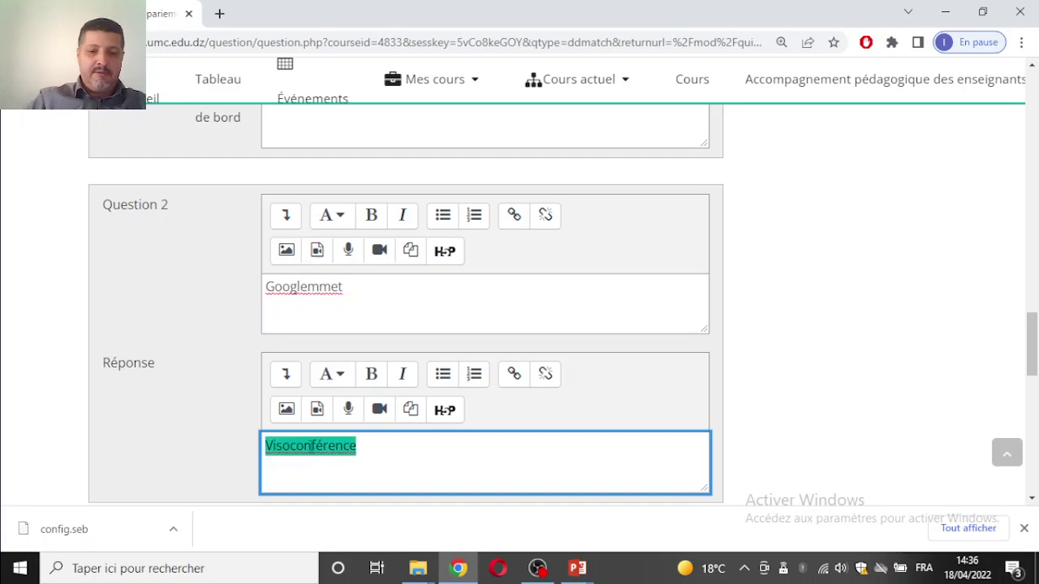
pyautogui.click(394, 198)
# - Enter "Intéractivité" as the text of Question 3 and "Moodle" as its answer
pyautogui.scroll(-3, 414, 319)
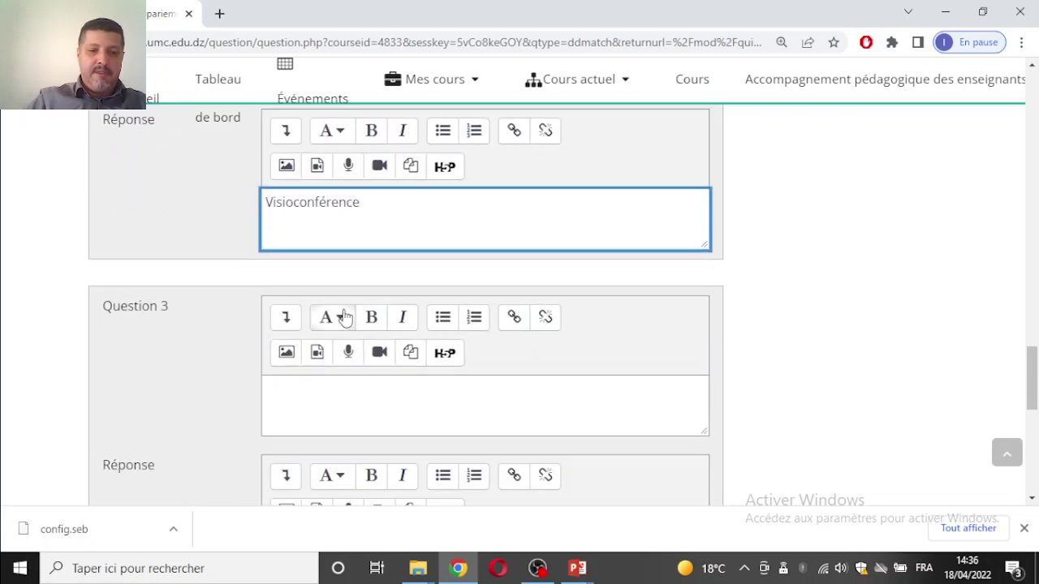
pyautogui.click(323, 390)
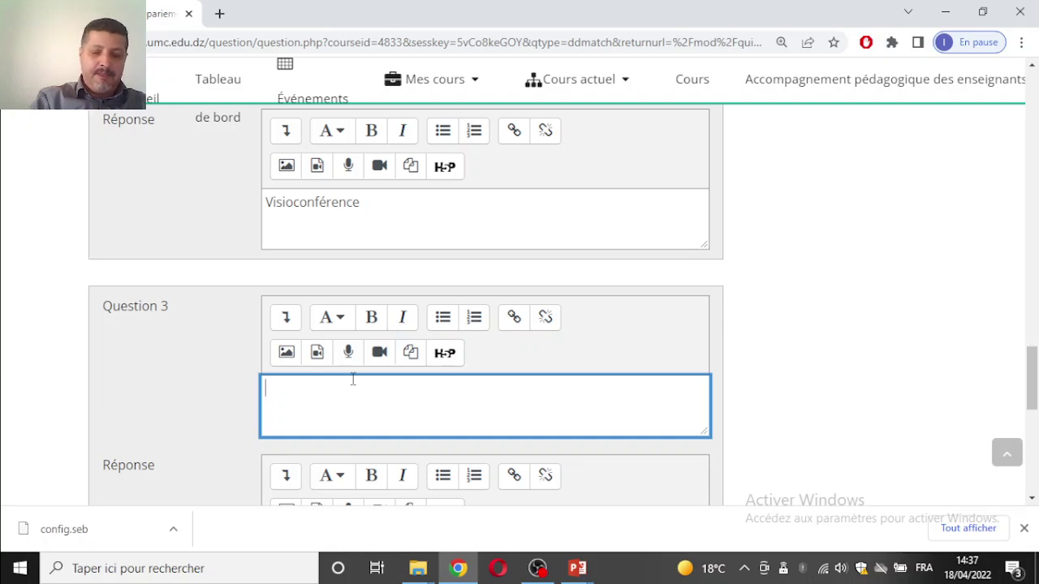
pyautogui.scroll(-1, 353, 379)
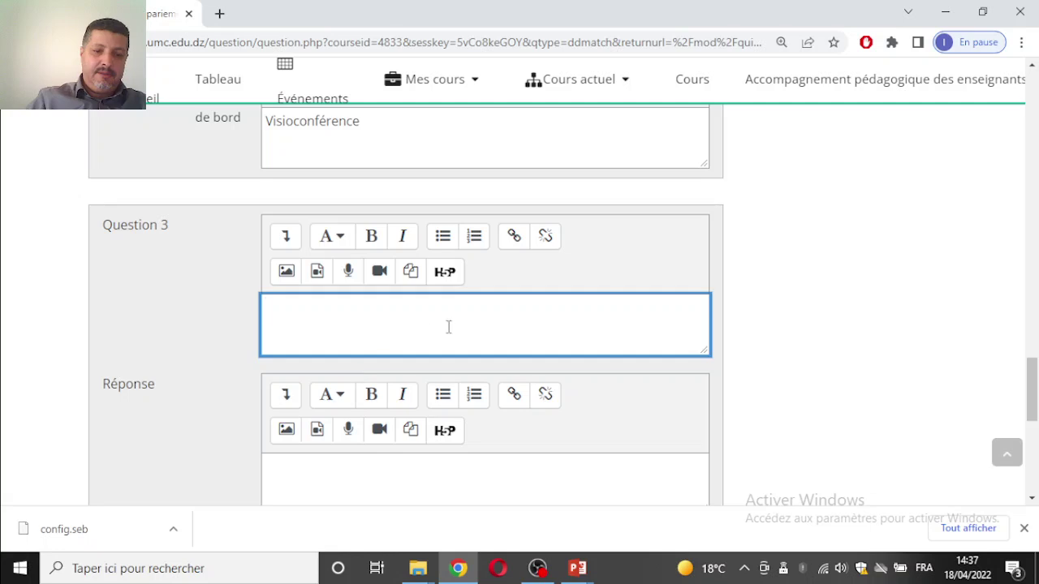
pyautogui.write('In')
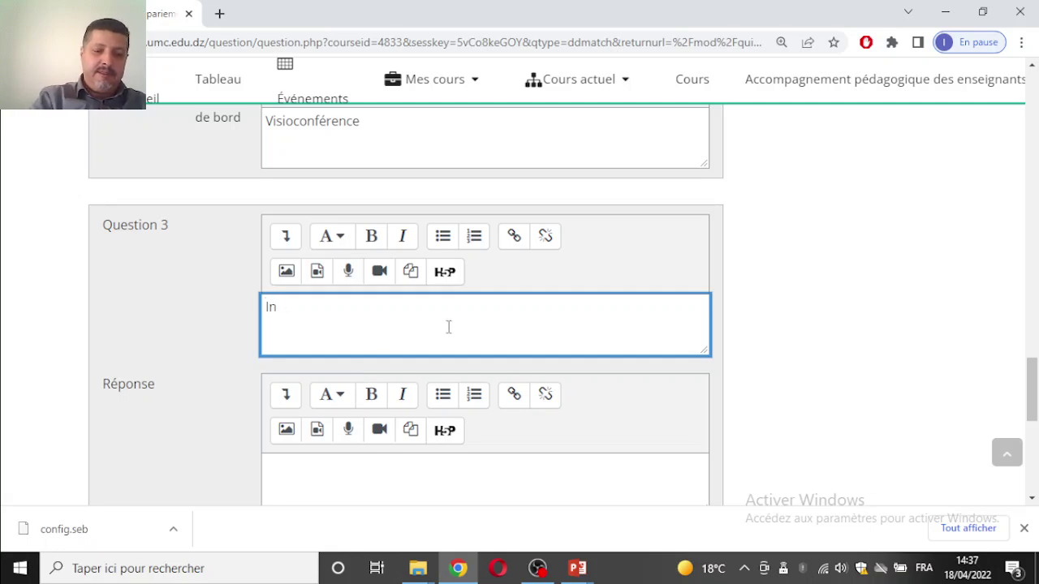
pyautogui.write('btractiv')
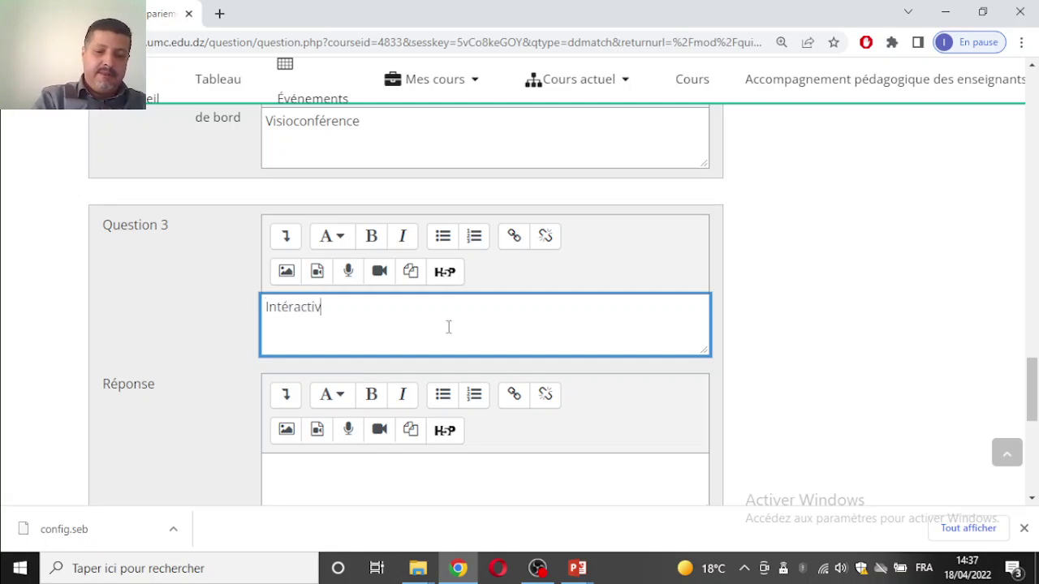
pyautogui.write('ité')
pyautogui.click(365, 484)
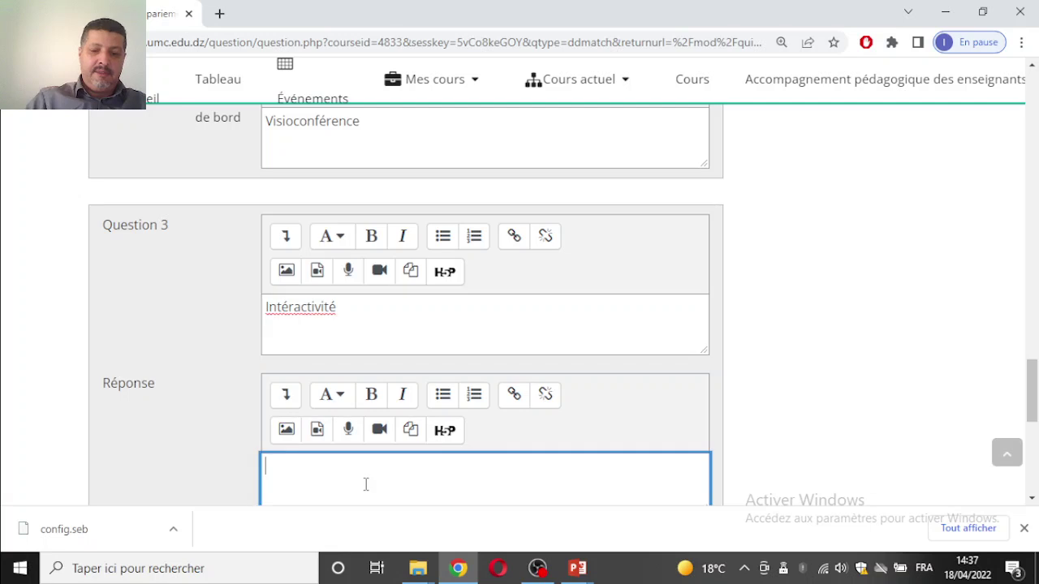
pyautogui.write('Moodle')
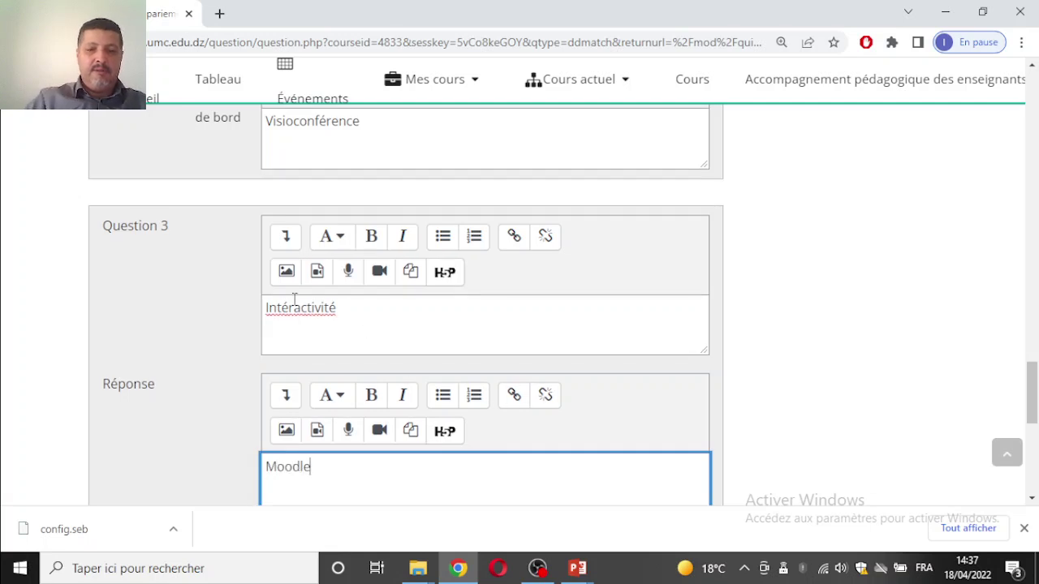
# - Correct the text of Question 3 to "Interactivité"
pyautogui.click(292, 312)
pyautogui.press('BackSpace')
pyautogui.write('e')
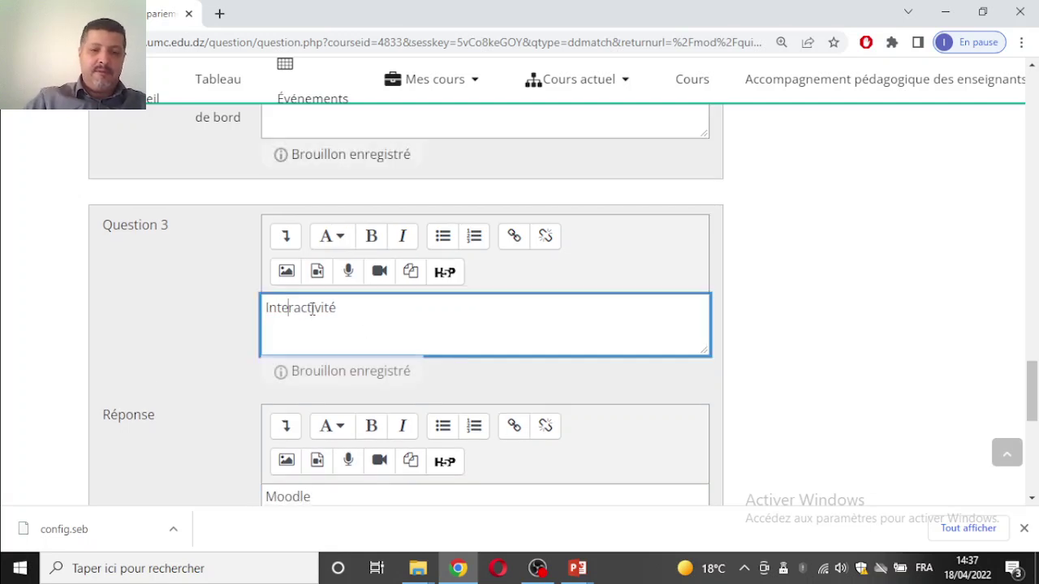
# - Examine the combined feedback and multiple attempts settings of question Q2
pyautogui.scroll(-5, 389, 300)
pyautogui.click(276, 251)
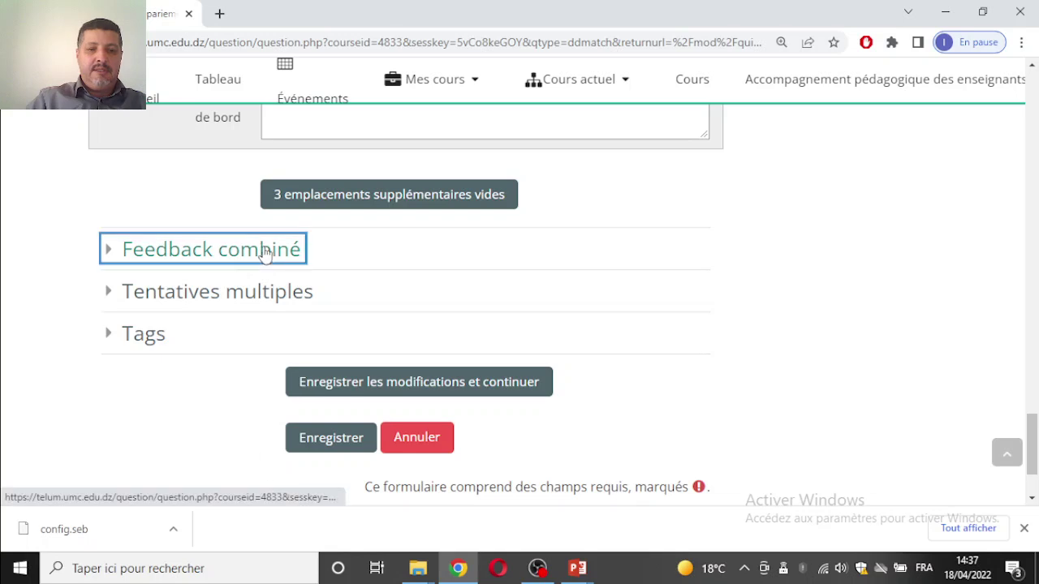
pyautogui.scroll(-4, 411, 360)
pyautogui.scroll(4, 325, 306)
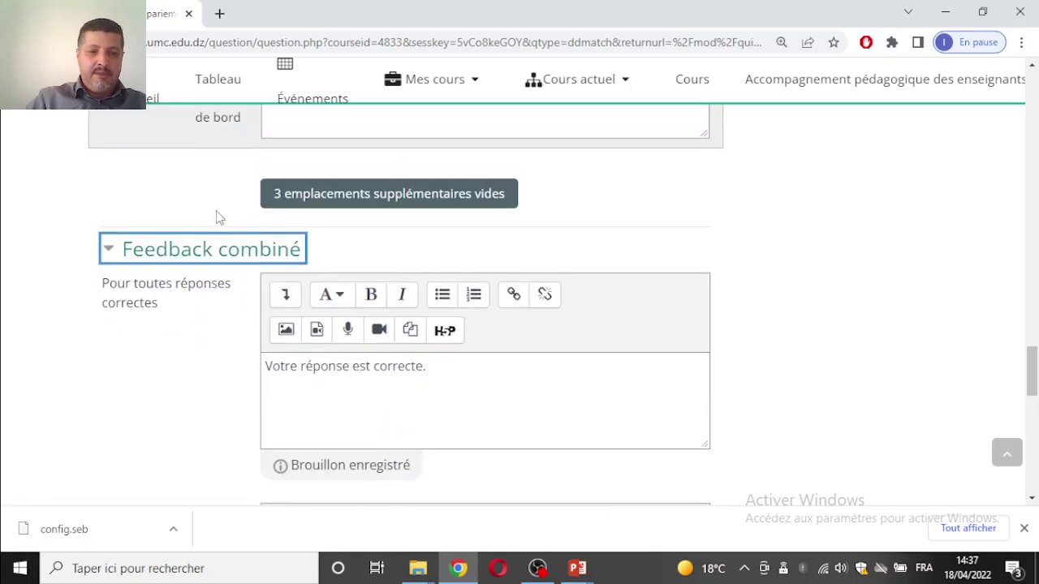
pyautogui.click(226, 252)
pyautogui.scroll(-1, 366, 276)
pyautogui.click(190, 211)
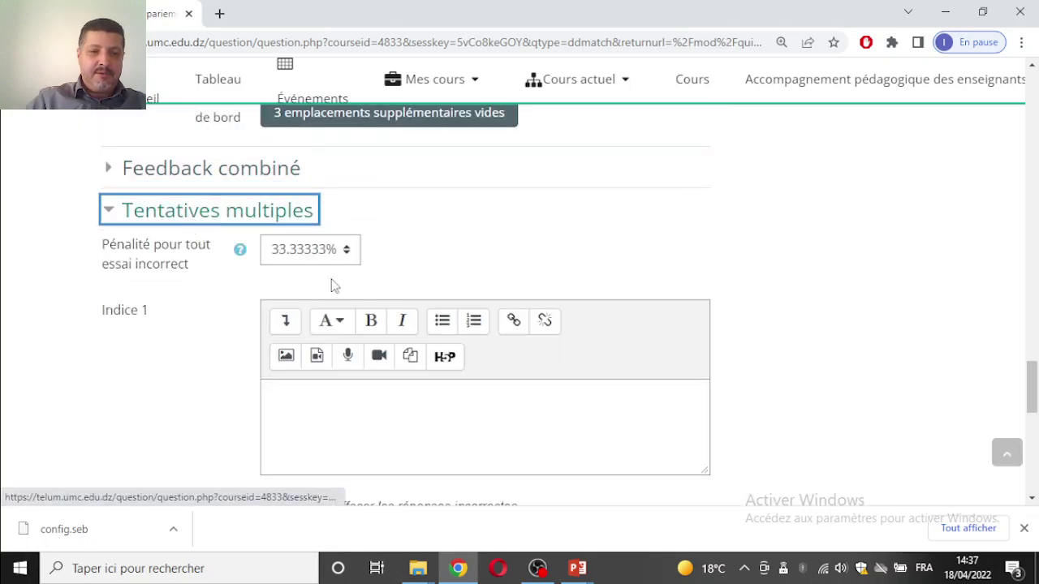
pyautogui.scroll(-3, 396, 374)
pyautogui.scroll(-3, 317, 369)
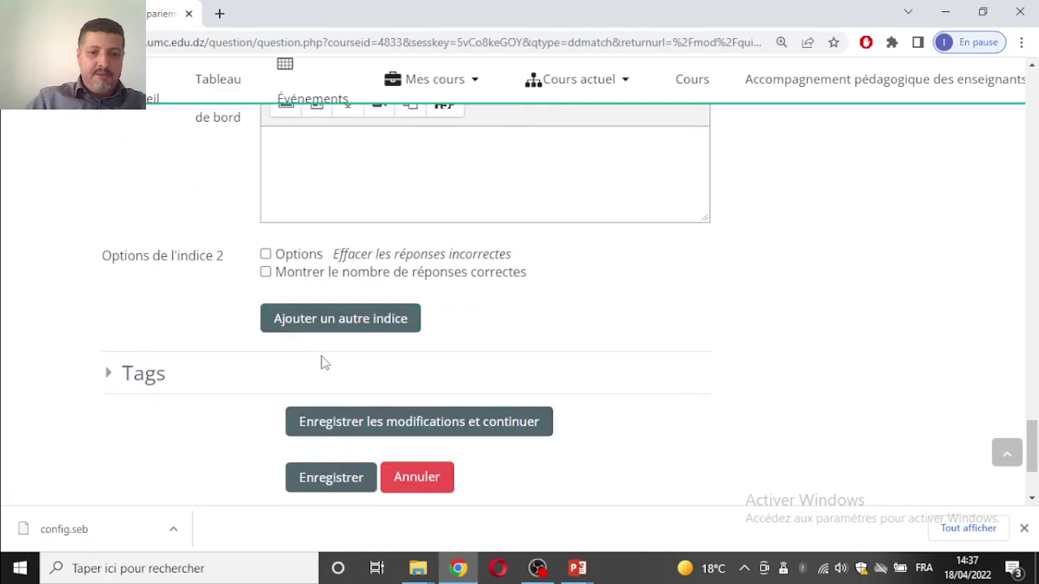
pyautogui.scroll(3, 324, 349)
pyautogui.scroll(5, 327, 333)
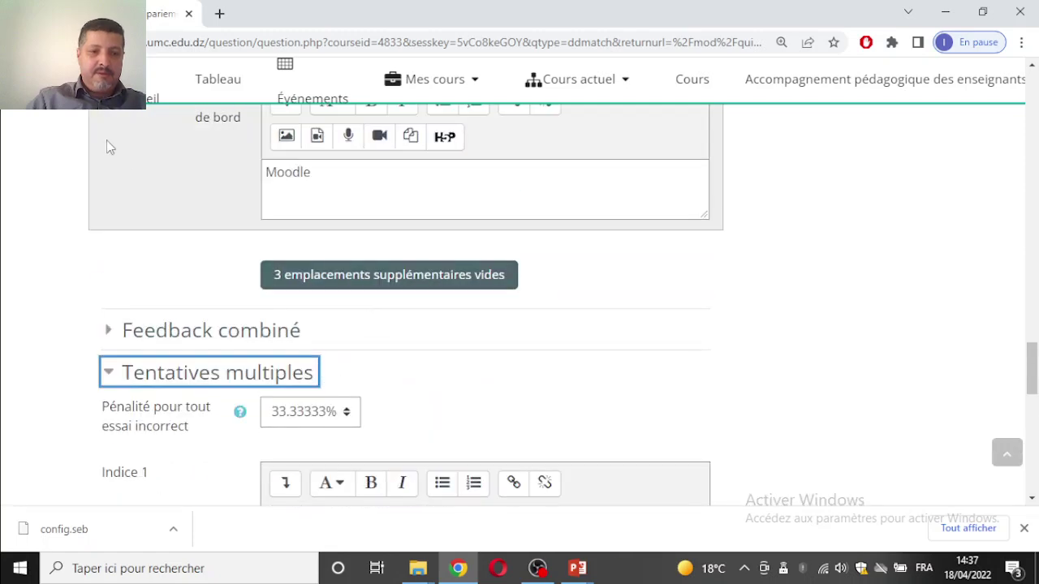
# - Save the drag-and-drop matching question Q2 to the quiz
pyautogui.moveTo(1031, 368); pyautogui.dragTo(1031, 466)
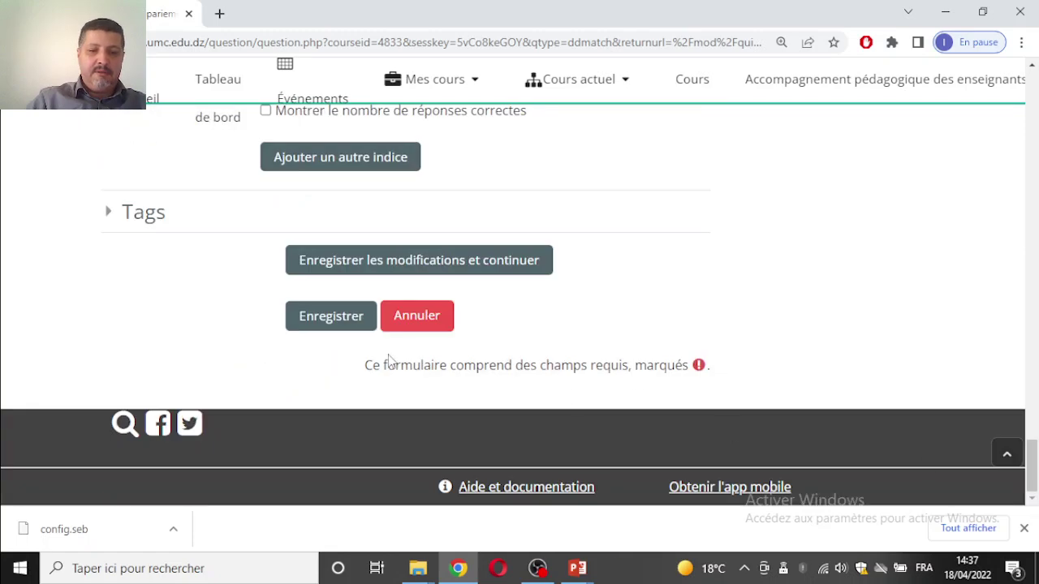
pyautogui.click(356, 332)
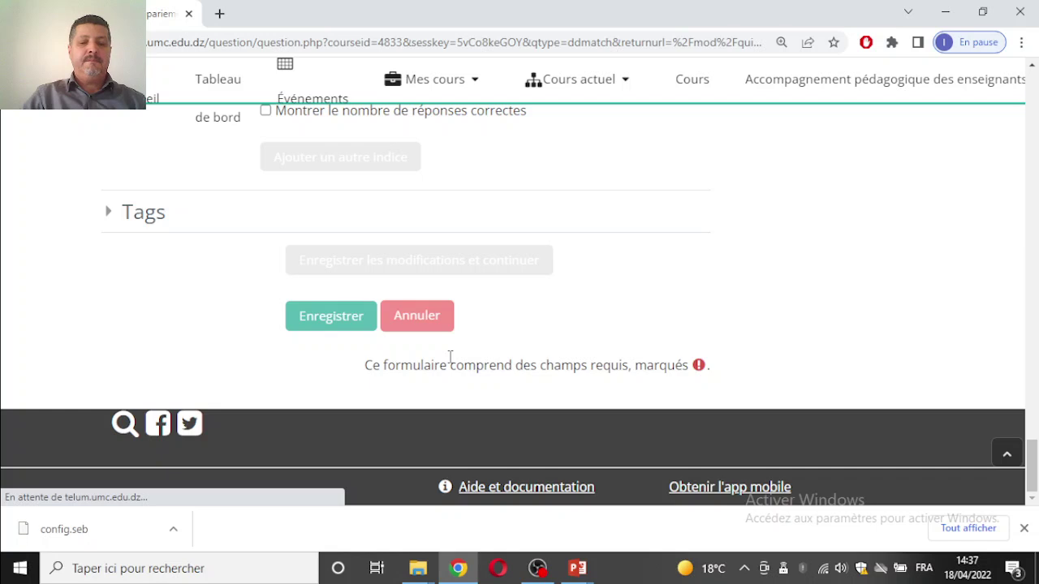
pyautogui.moveTo(542, 568)
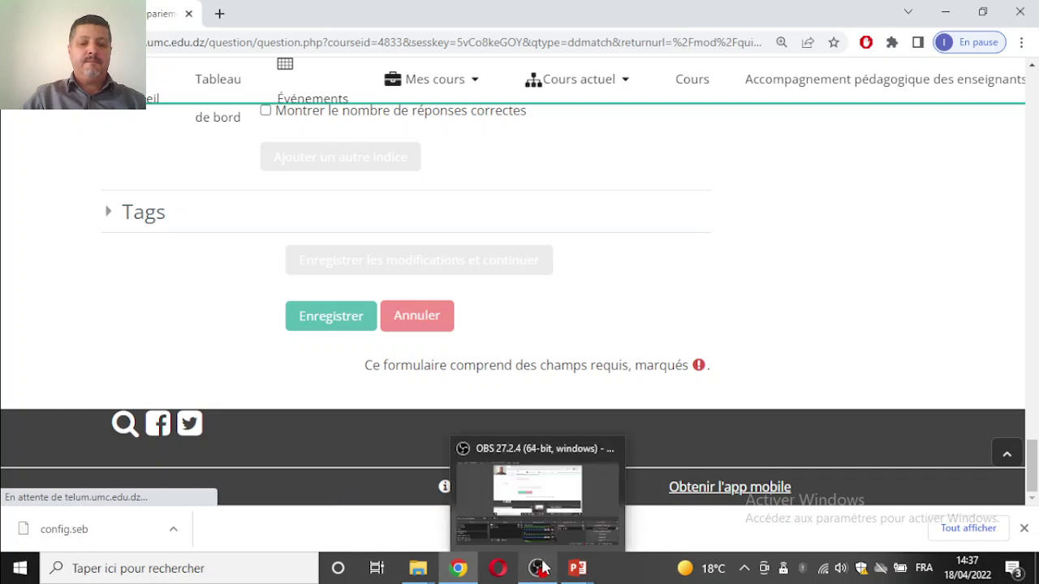
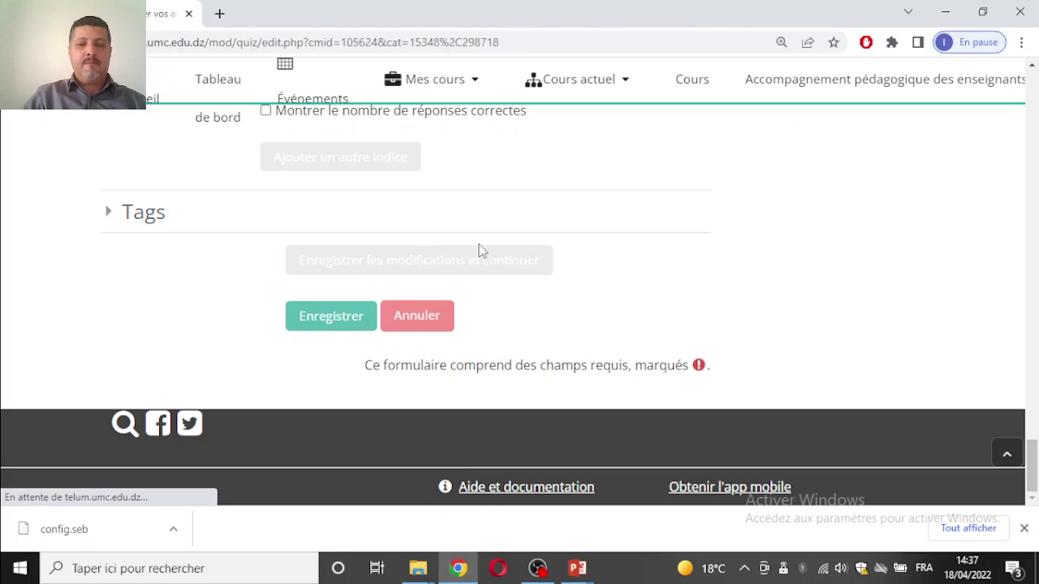
# - Open the preview of question Q2 from the quiz's question list
pyautogui.scroll(-3, 501, 260)
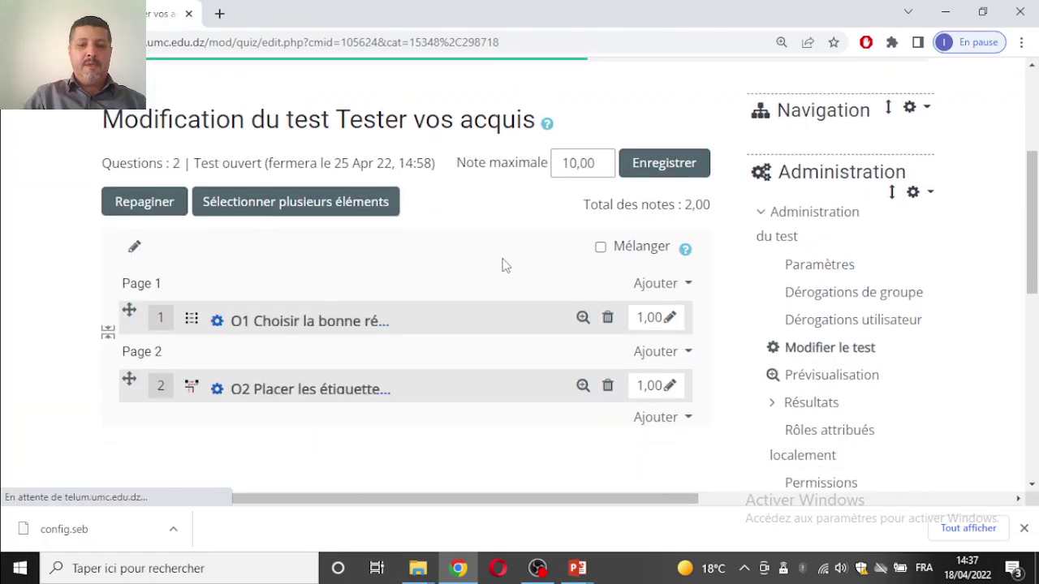
pyautogui.scroll(-2, 579, 327)
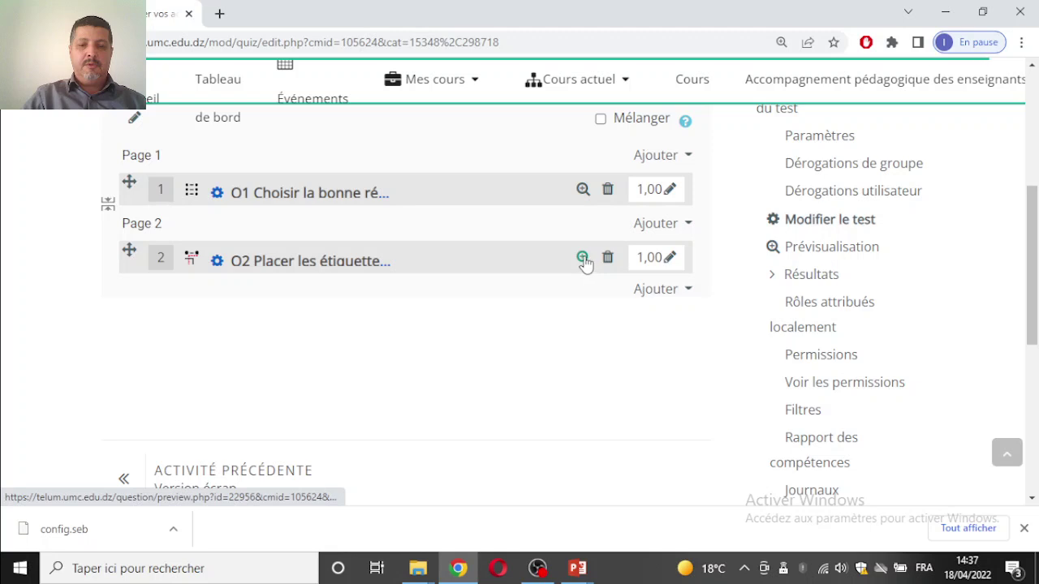
pyautogui.click(583, 258)
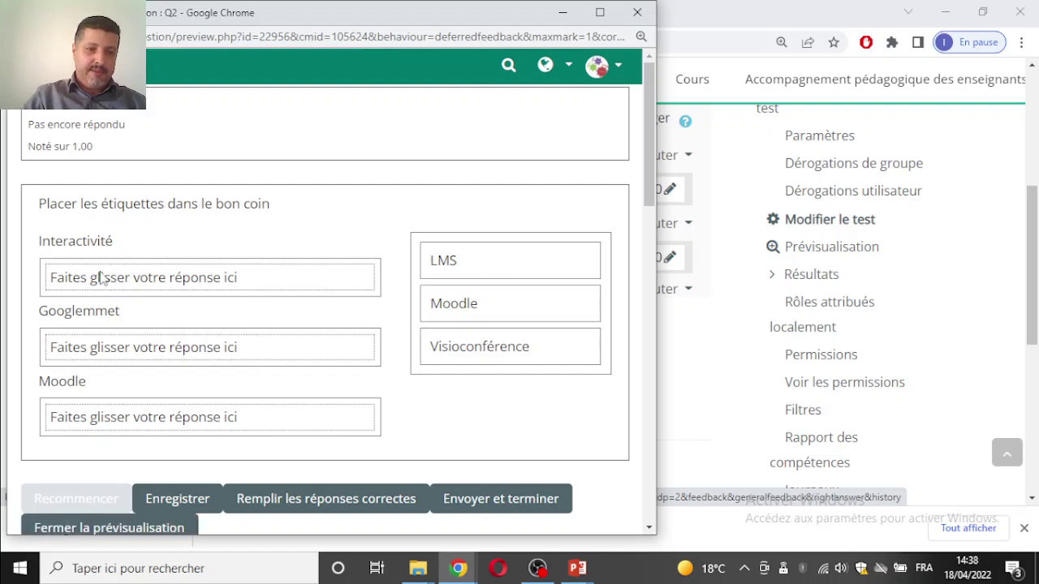
# - In the preview, match "Moodle" to Interactivité, "LMS" to Moodle and "Visioconférence" to Googlemmet
pyautogui.moveTo(443, 307); pyautogui.dragTo(280, 285)
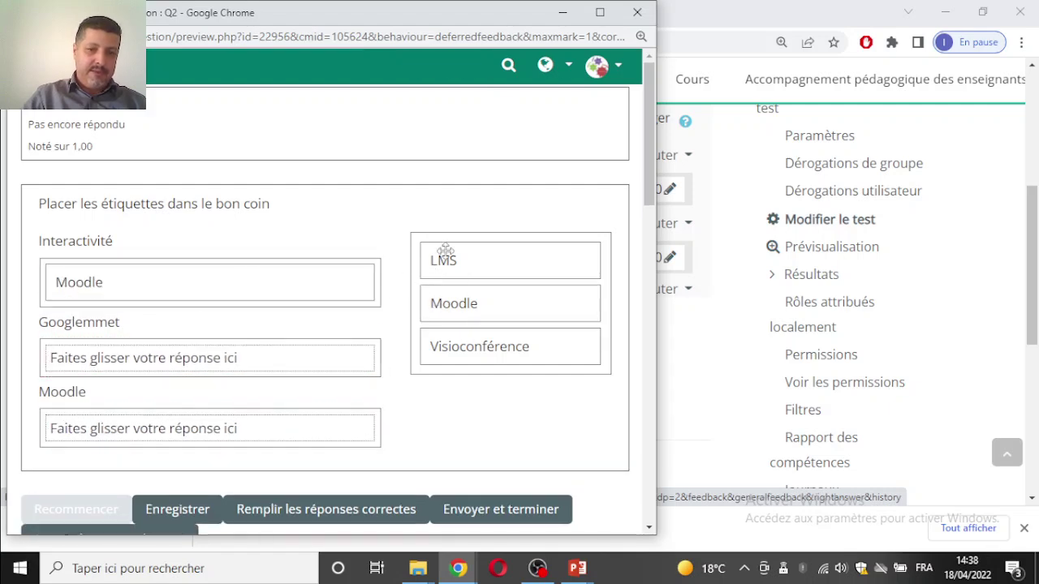
pyautogui.moveTo(506, 260); pyautogui.dragTo(267, 430)
pyautogui.moveTo(524, 335); pyautogui.dragTo(267, 366)
# - Submit and finish the preview attempt of Q2, review it, and close the preview window
pyautogui.scroll(-2, 478, 345)
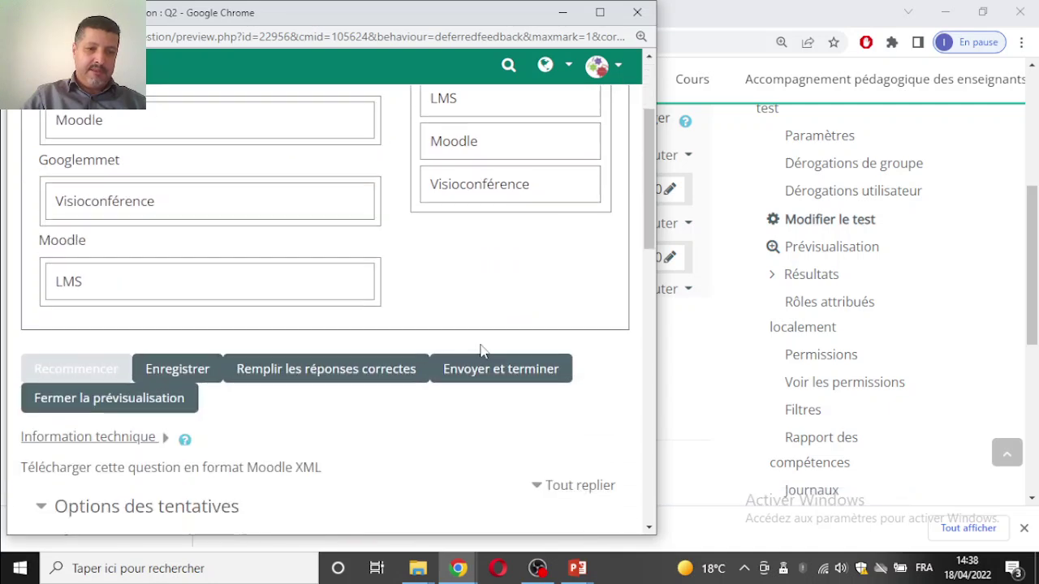
pyautogui.click(448, 371)
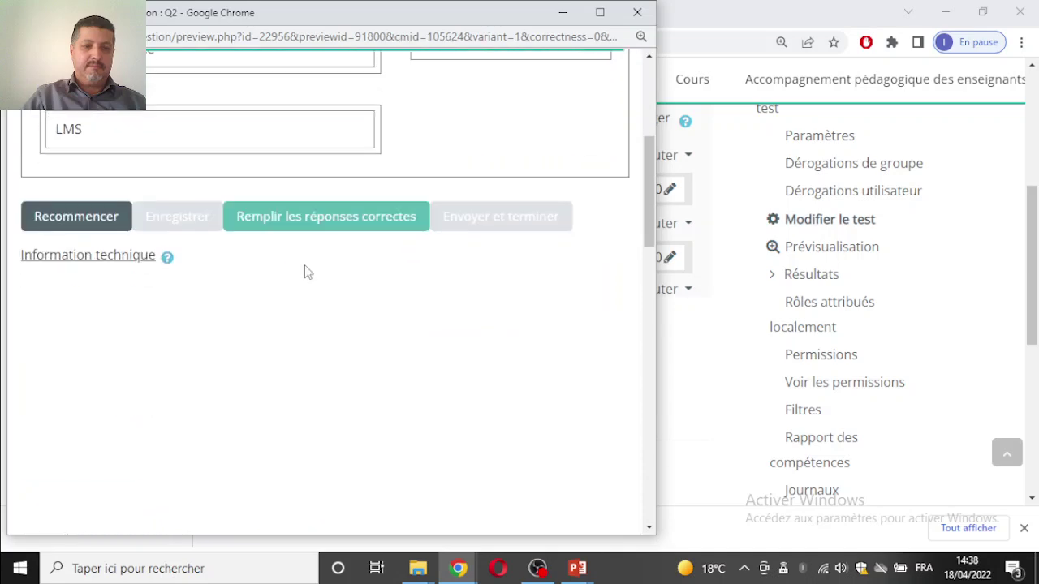
pyautogui.scroll(2, 340, 259)
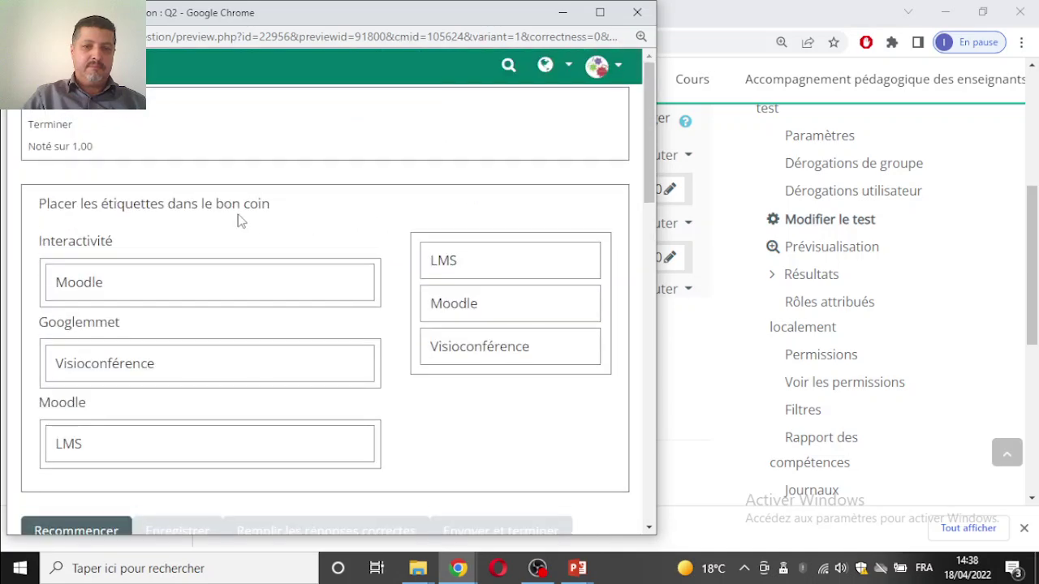
pyautogui.click(637, 12)
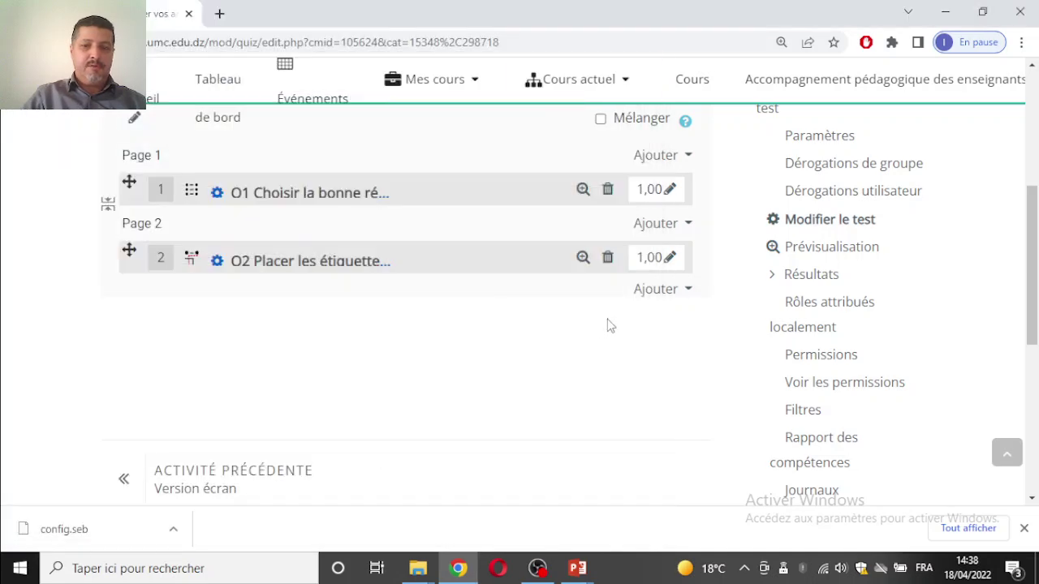
# - Add a new question of the type "Choix multiple" at the end of the quiz
pyautogui.click(670, 305)
pyautogui.click(596, 331)
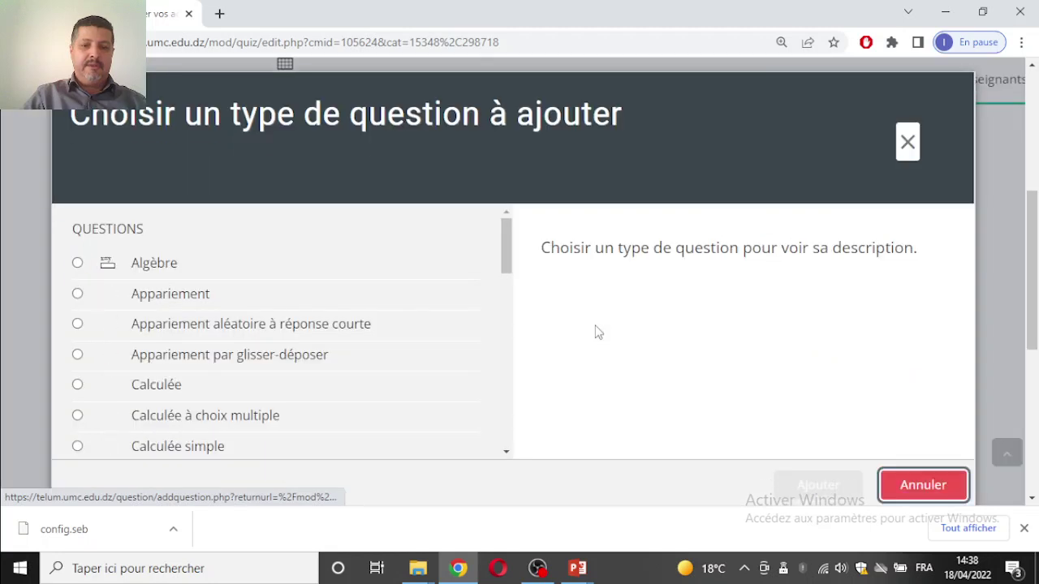
pyautogui.scroll(-1, 398, 339)
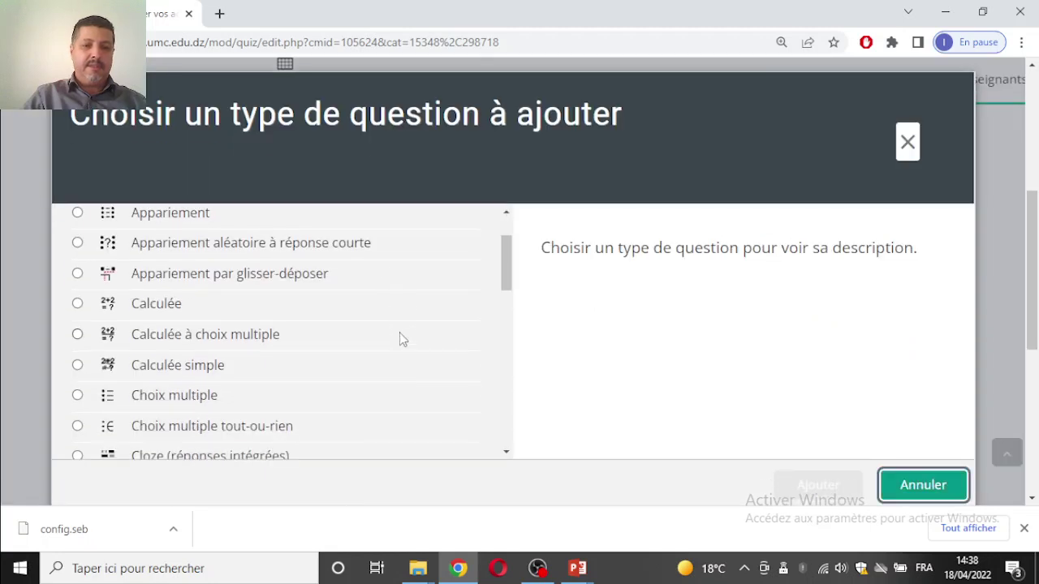
pyautogui.scroll(-1, 318, 373)
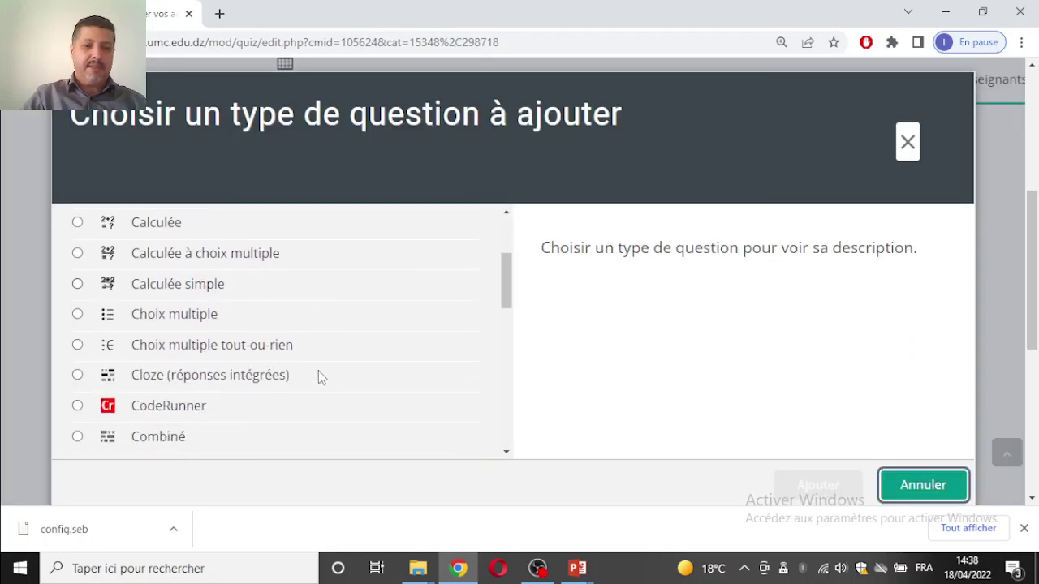
pyautogui.click(211, 322)
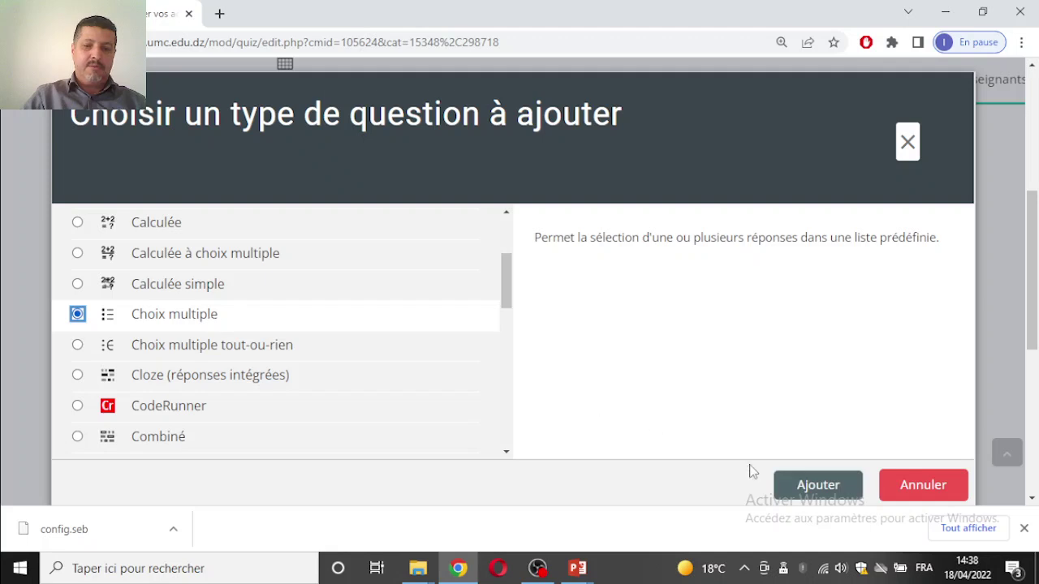
pyautogui.click(807, 486)
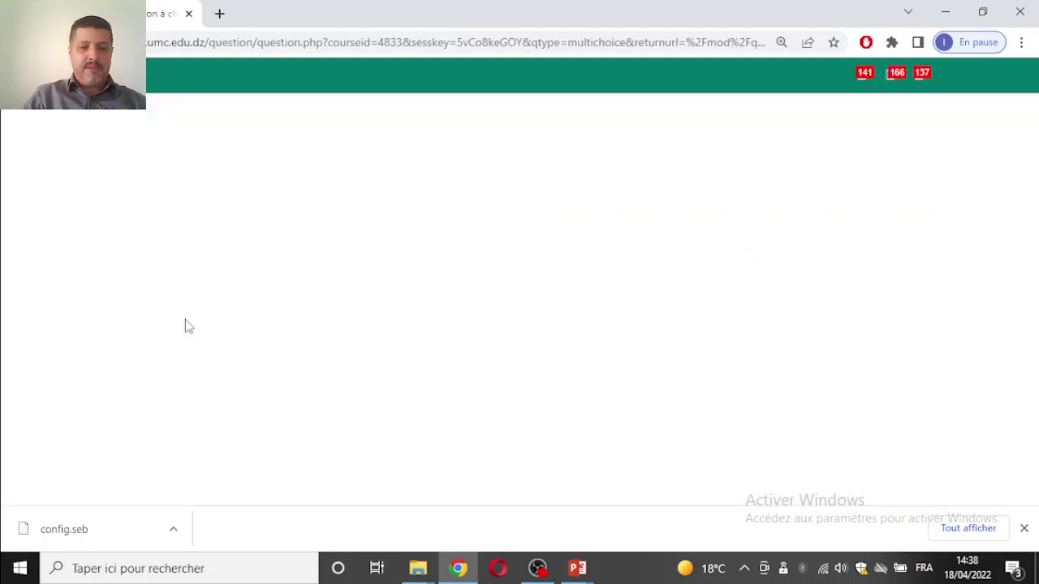
# - Name the multiple-choice question "Q3"
pyautogui.scroll(-5, 427, 340)
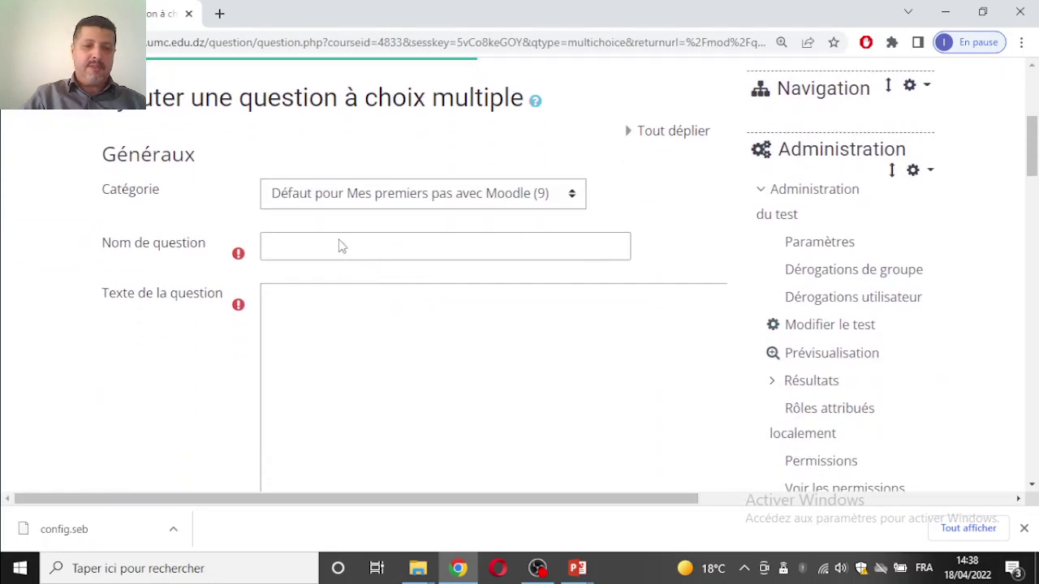
pyautogui.scroll(-3, 341, 193)
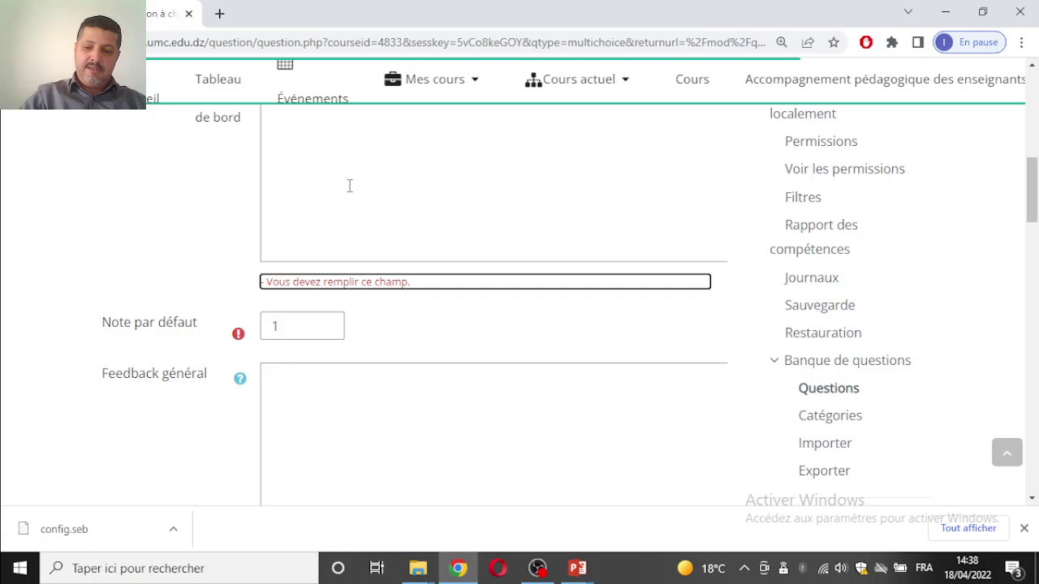
pyautogui.scroll(3, 349, 186)
pyautogui.click(364, 260)
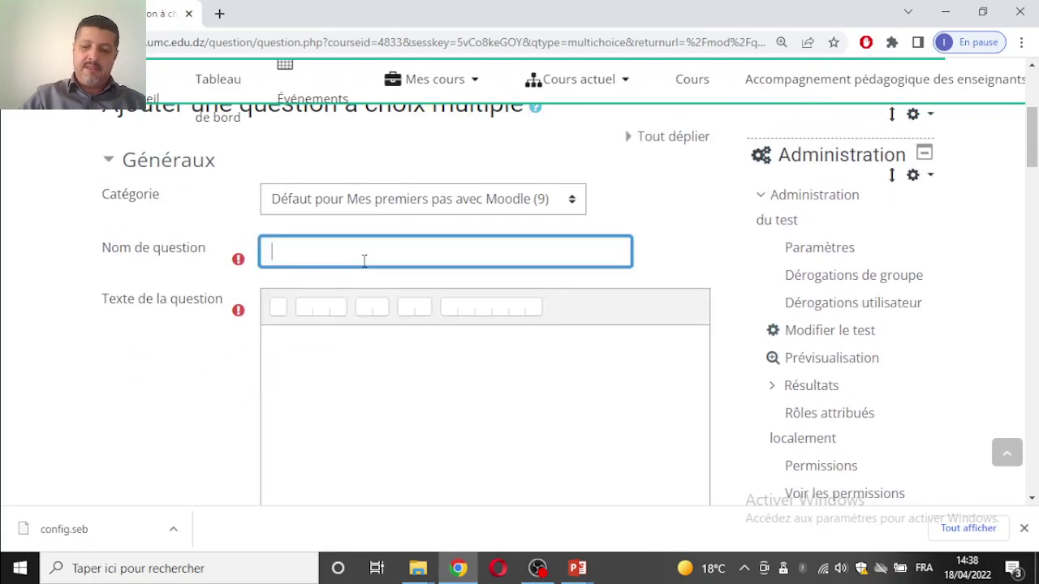
pyautogui.write('Q3')
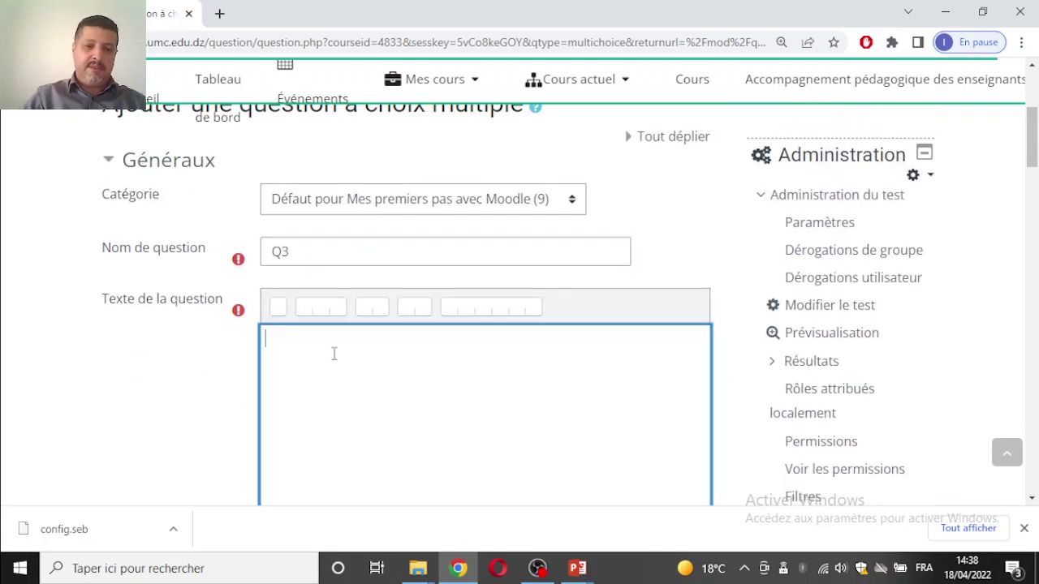
# - Enter "Choisir les meilleurs réponses" as the question text of Q3
pyautogui.click(334, 352)
pyautogui.write('Cho')
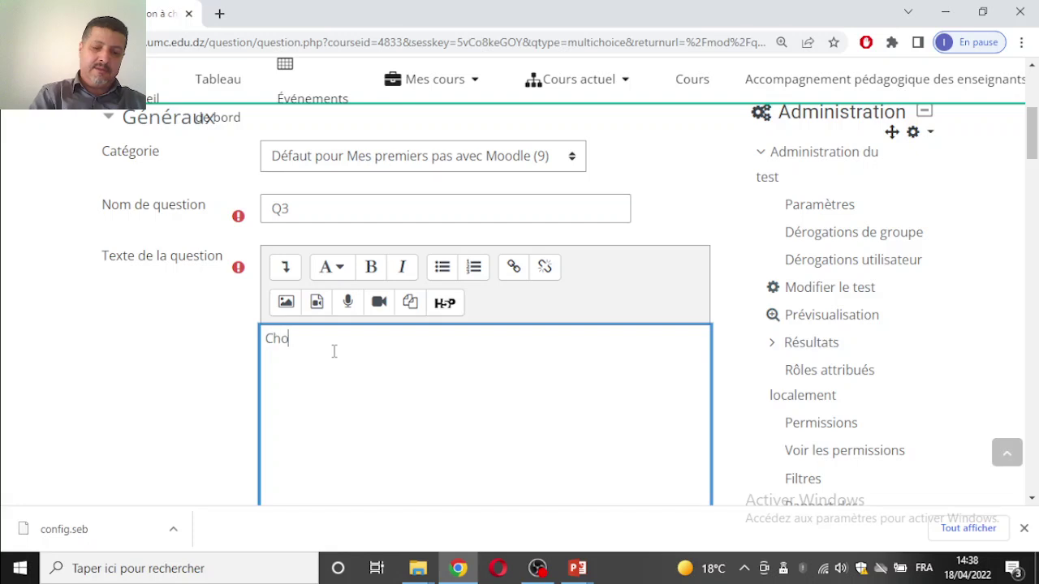
pyautogui.write('sir ===')
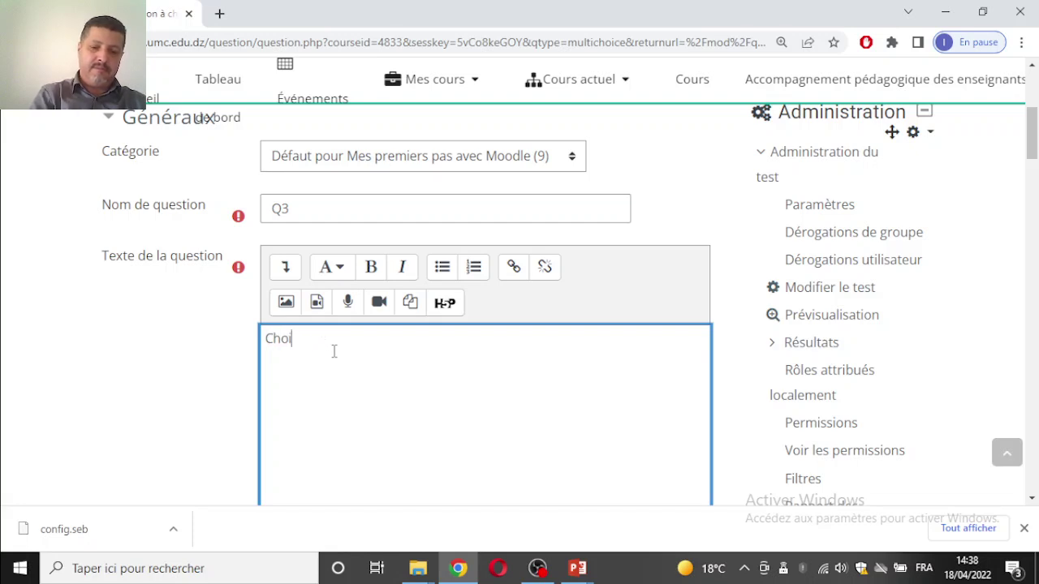
pyautogui.write(' les mei')
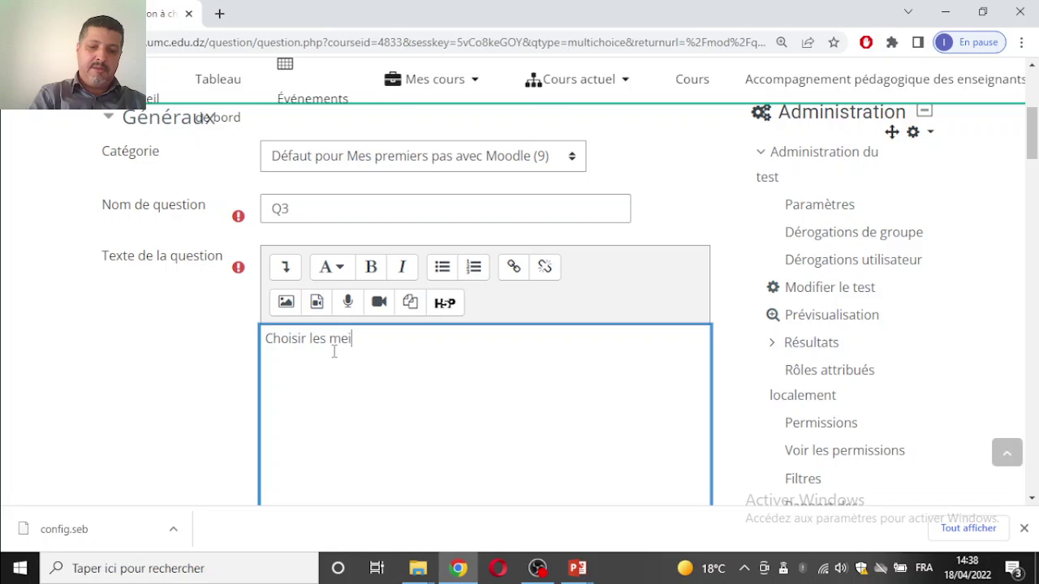
pyautogui.write('lleurs r')
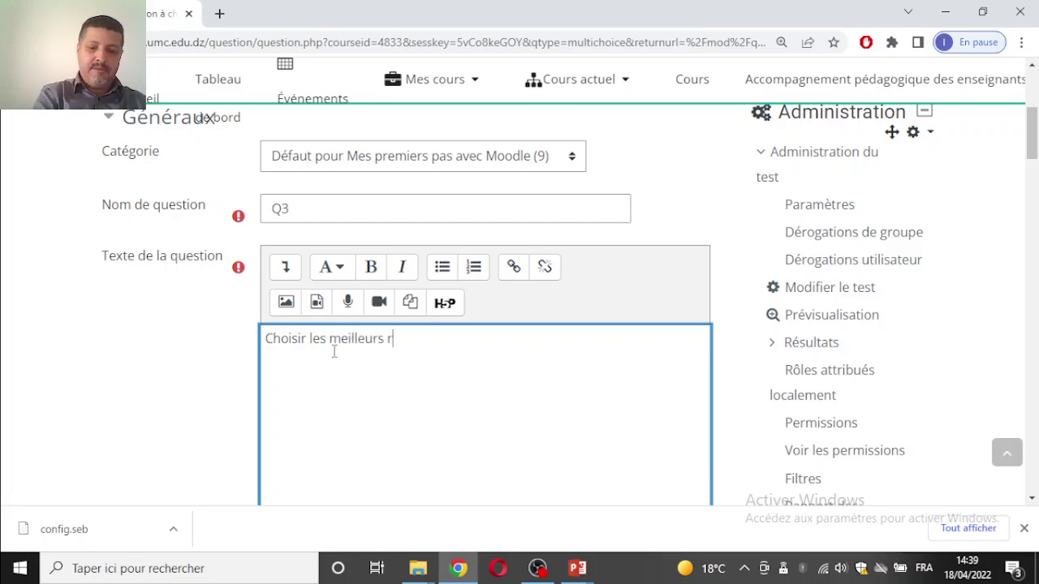
pyautogui.write('éponse')
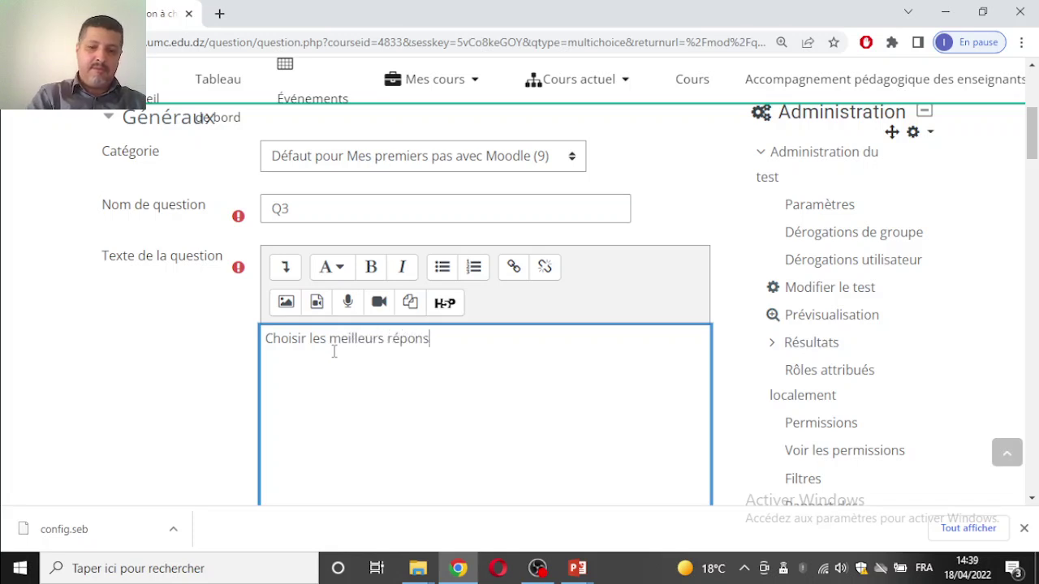
pyautogui.write('s')
# - Allow several answers for Q3 by choosing "Réponses multiples autorisées"
pyautogui.scroll(-1, 433, 350)
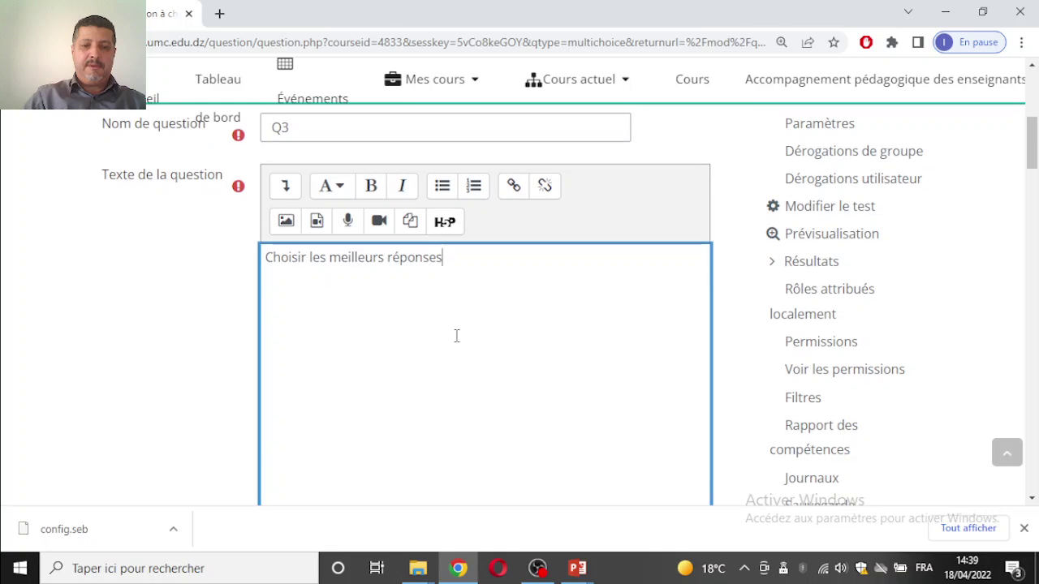
pyautogui.scroll(-4, 406, 316)
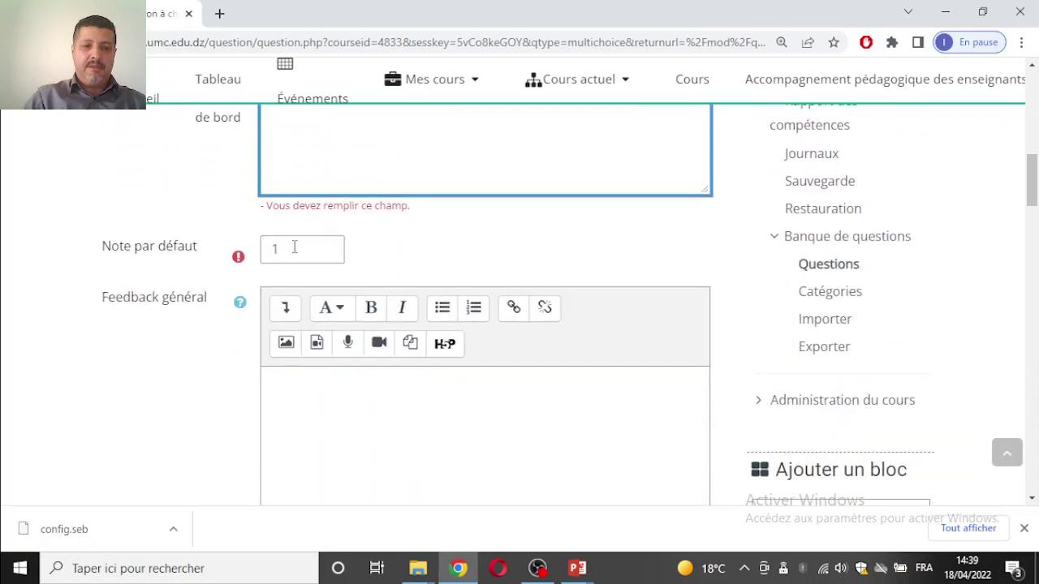
pyautogui.click(294, 247)
pyautogui.scroll(-2, 402, 261)
pyautogui.scroll(-3, 343, 279)
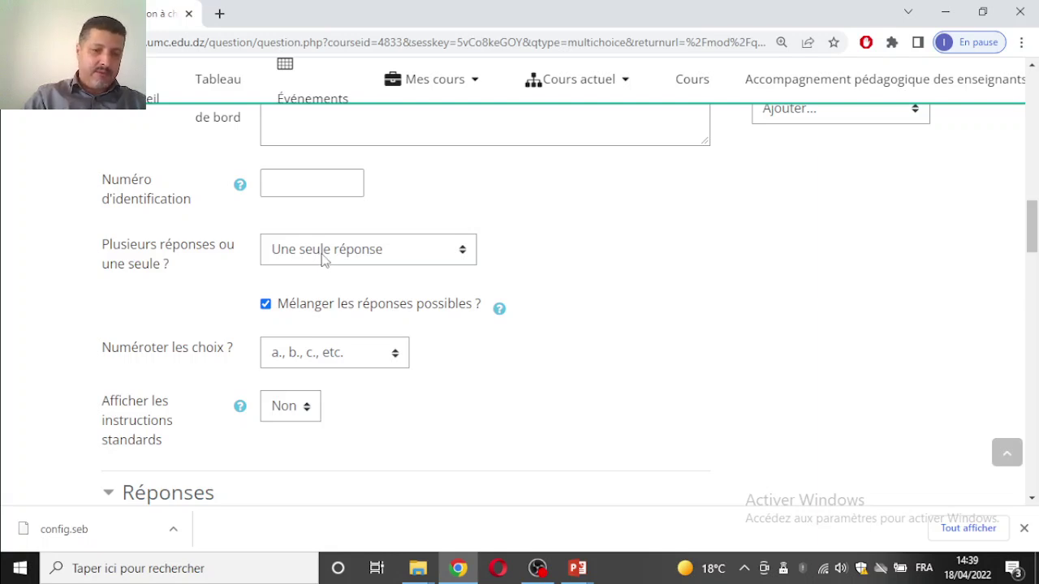
pyautogui.click(322, 258)
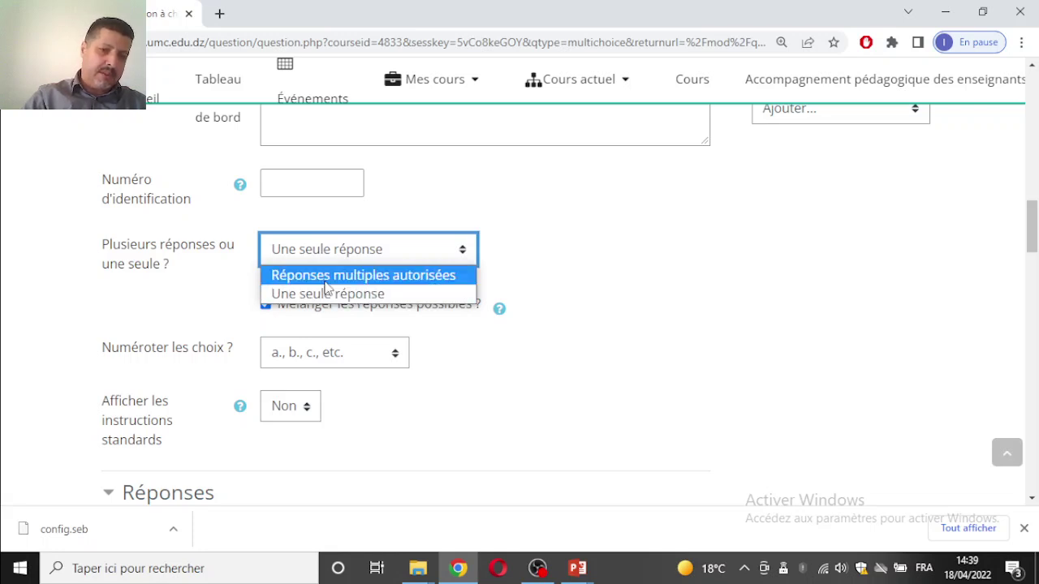
pyautogui.click(326, 280)
# - Set the numbering of the answer choices to "Sans numérotation"
pyautogui.scroll(-2, 511, 276)
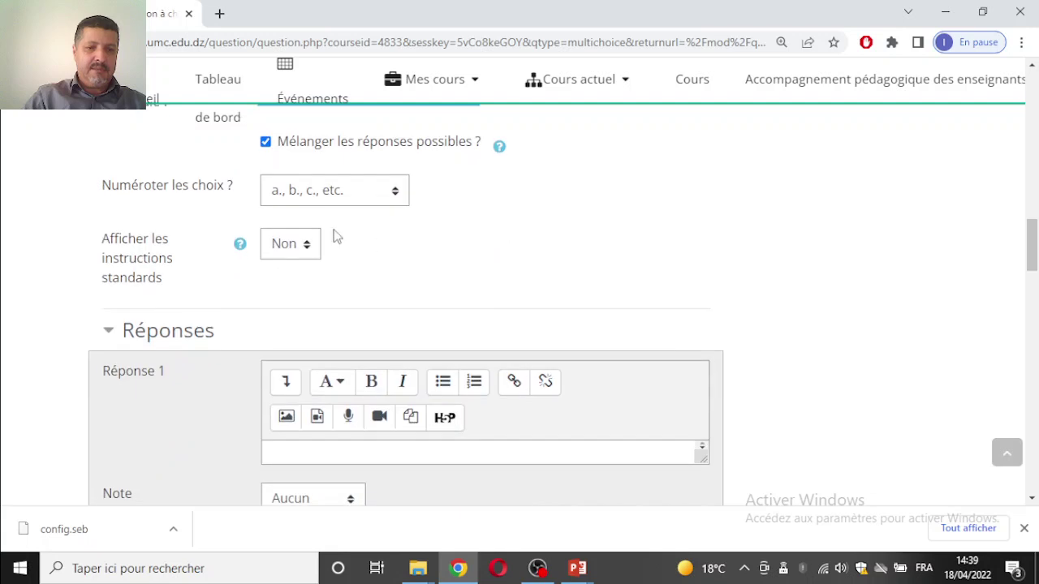
pyautogui.click(300, 202)
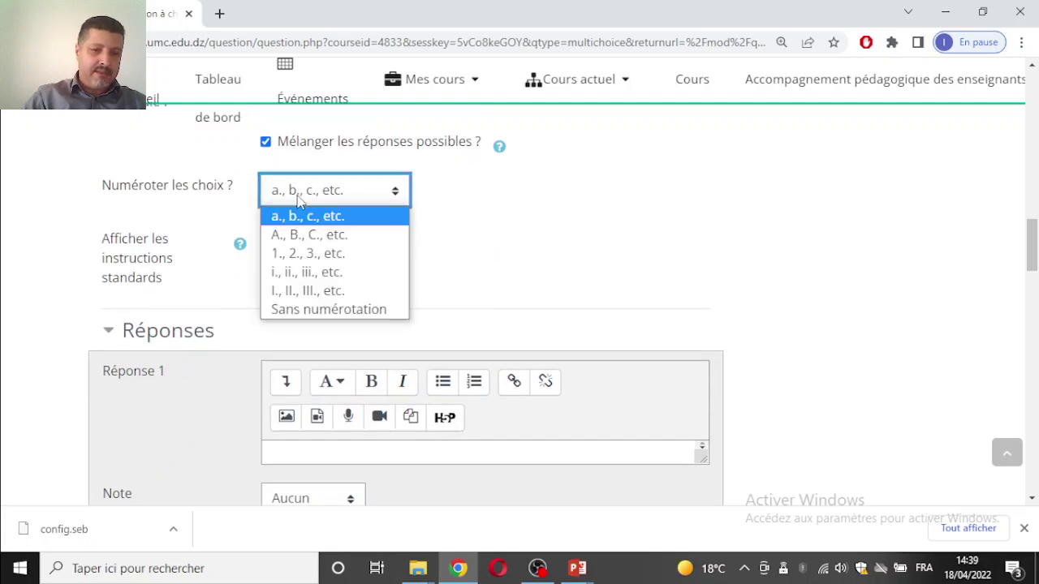
pyautogui.click(336, 310)
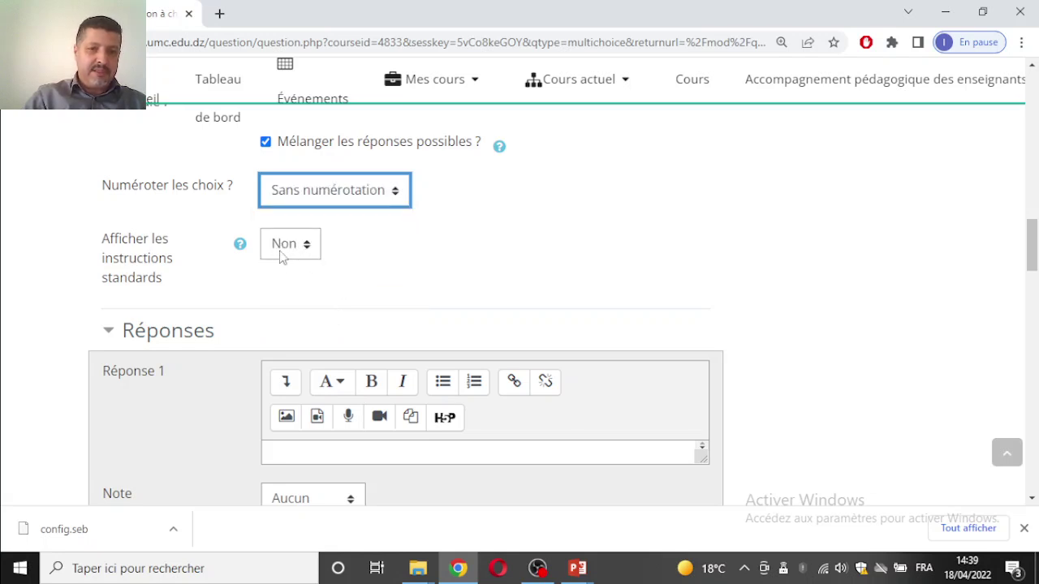
pyautogui.scroll(-2, 332, 279)
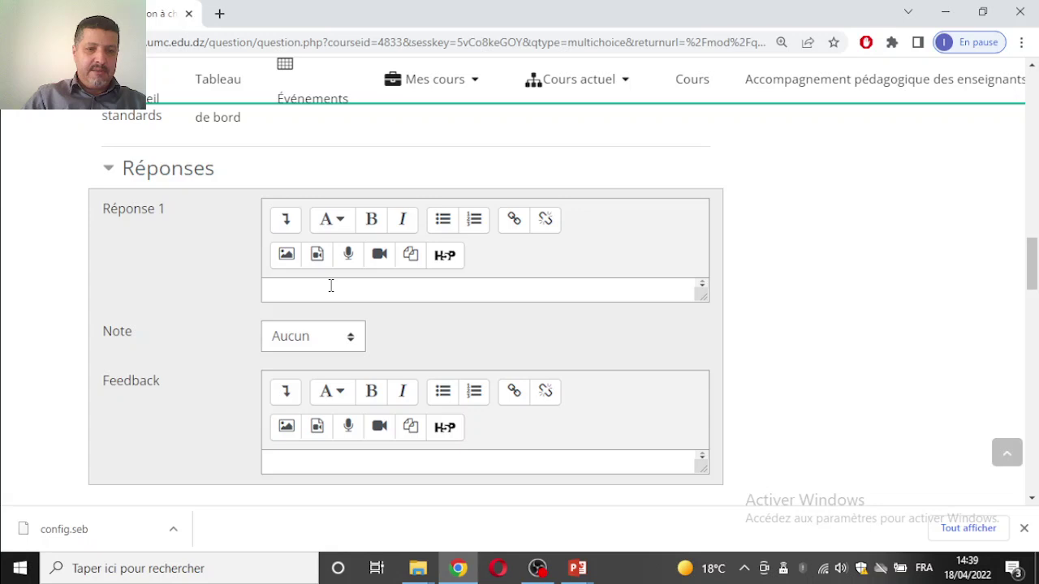
pyautogui.scroll(4, 339, 271)
pyautogui.scroll(-2, 348, 255)
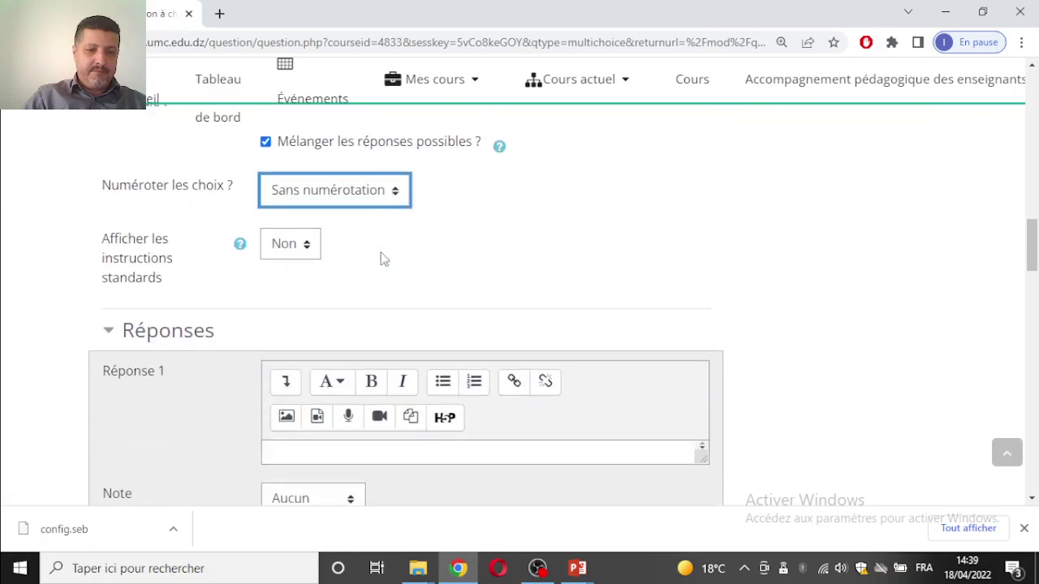
pyautogui.scroll(-1, 388, 259)
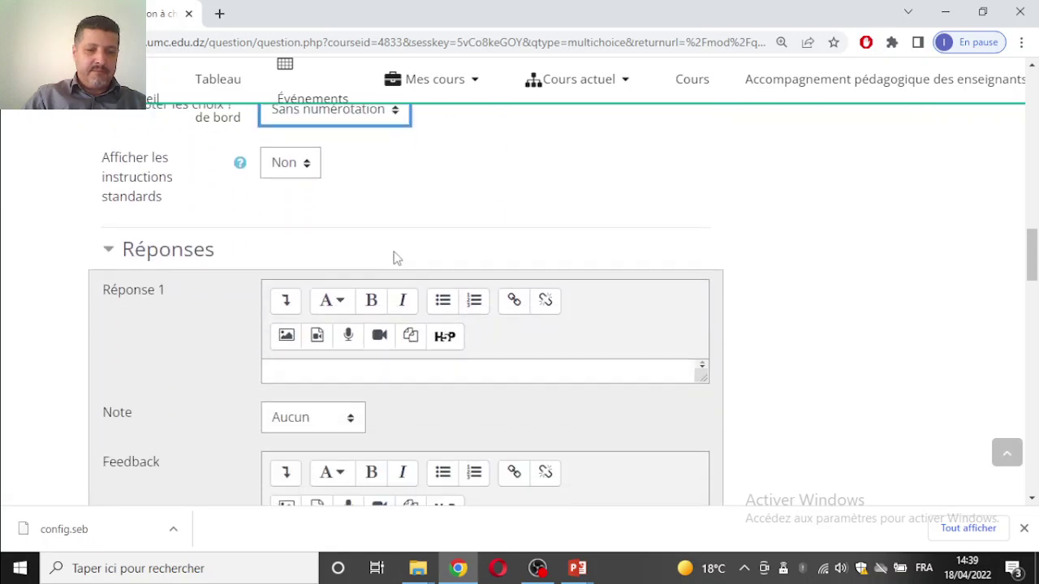
pyautogui.scroll(9, 398, 257)
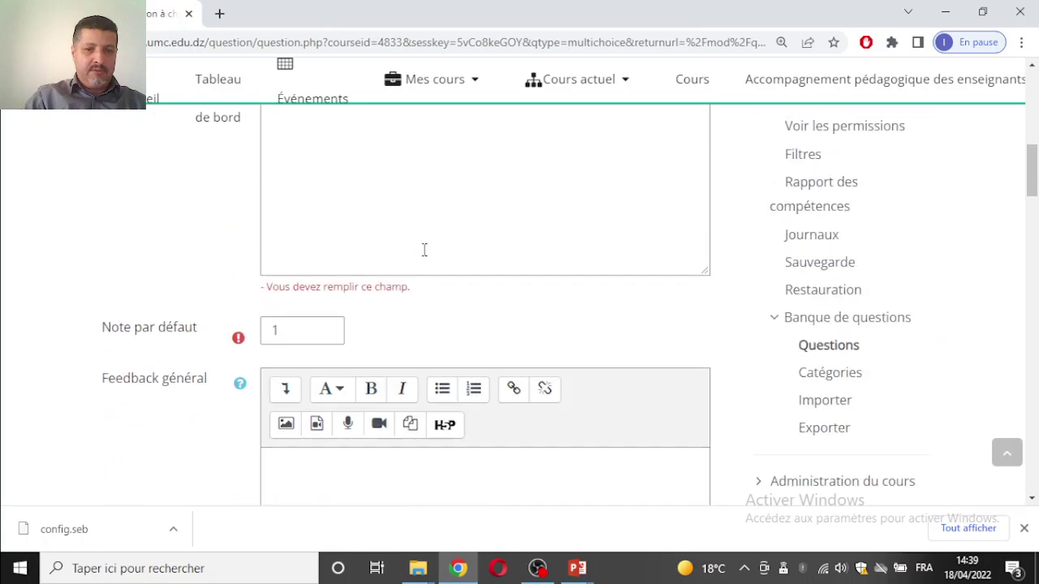
# - Review question Q3's text, its multiple-answer and numbering settings, and the empty answer fields
pyautogui.scroll(4, 422, 252)
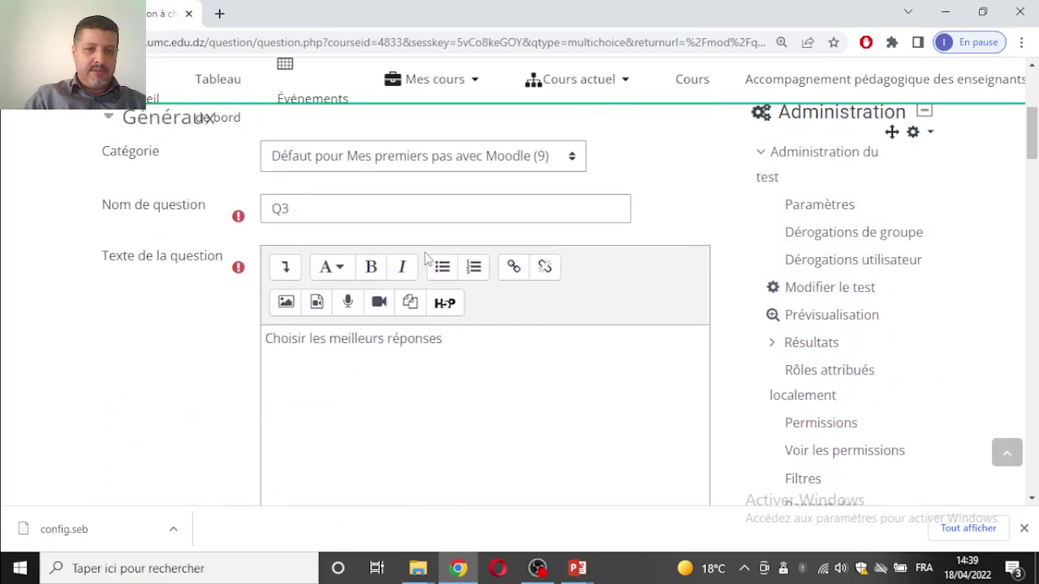
pyautogui.click(453, 336)
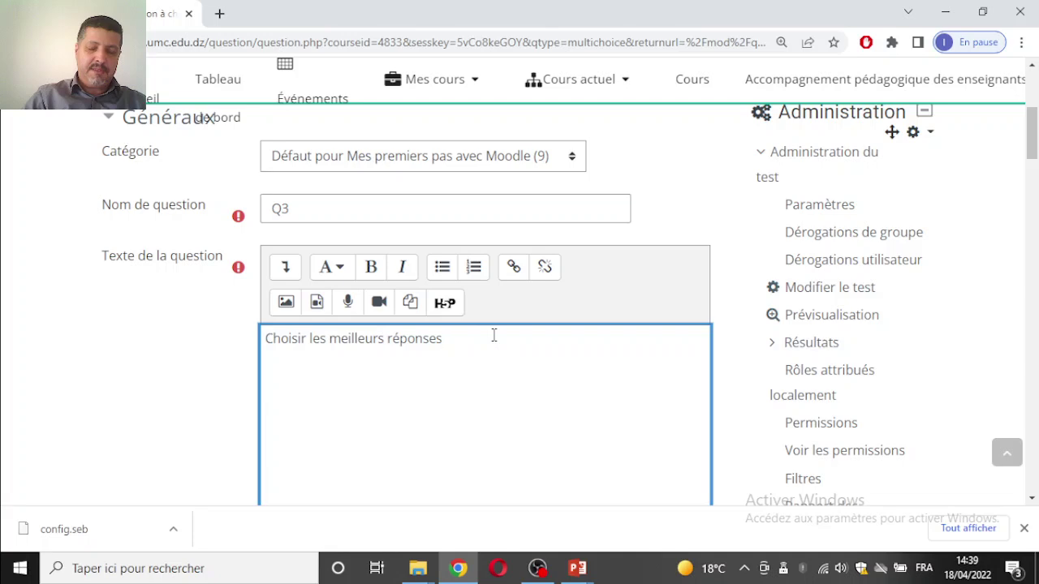
pyautogui.press('Return')
pyautogui.scroll(-15, 492, 331)
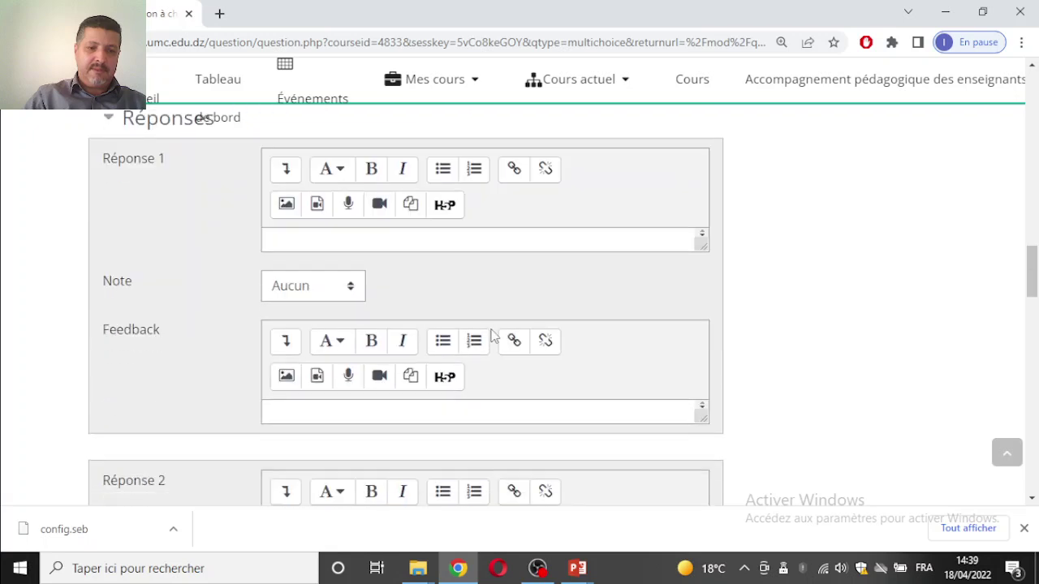
pyautogui.scroll(1, 491, 326)
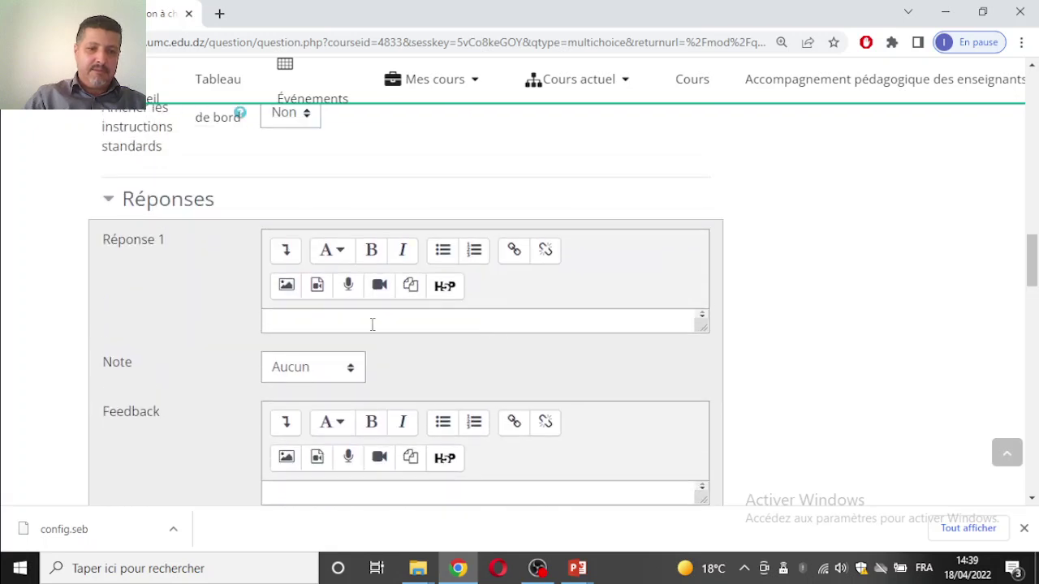
pyautogui.click(374, 325)
pyautogui.scroll(1, 378, 325)
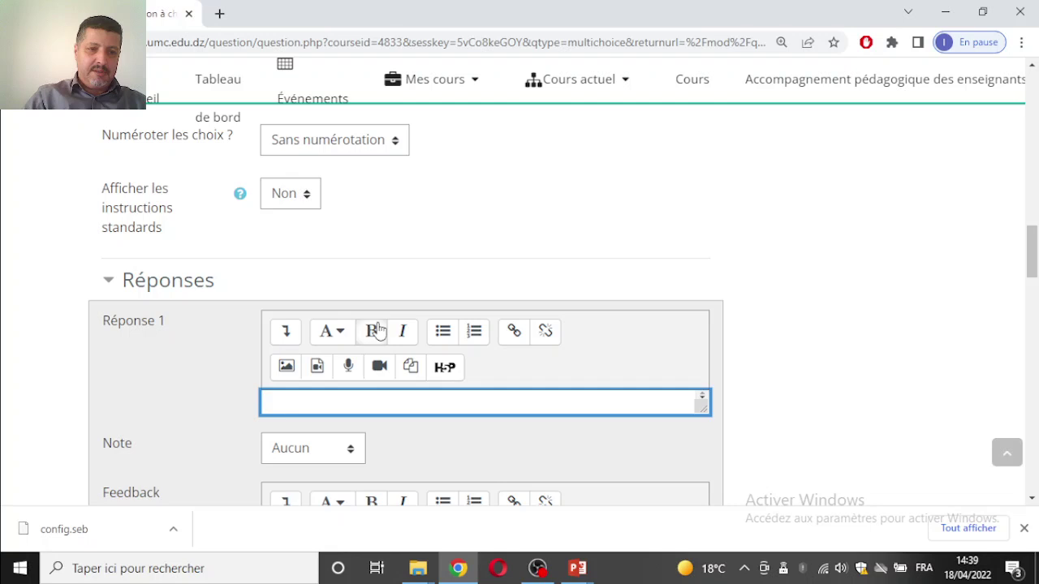
pyautogui.scroll(3, 381, 326)
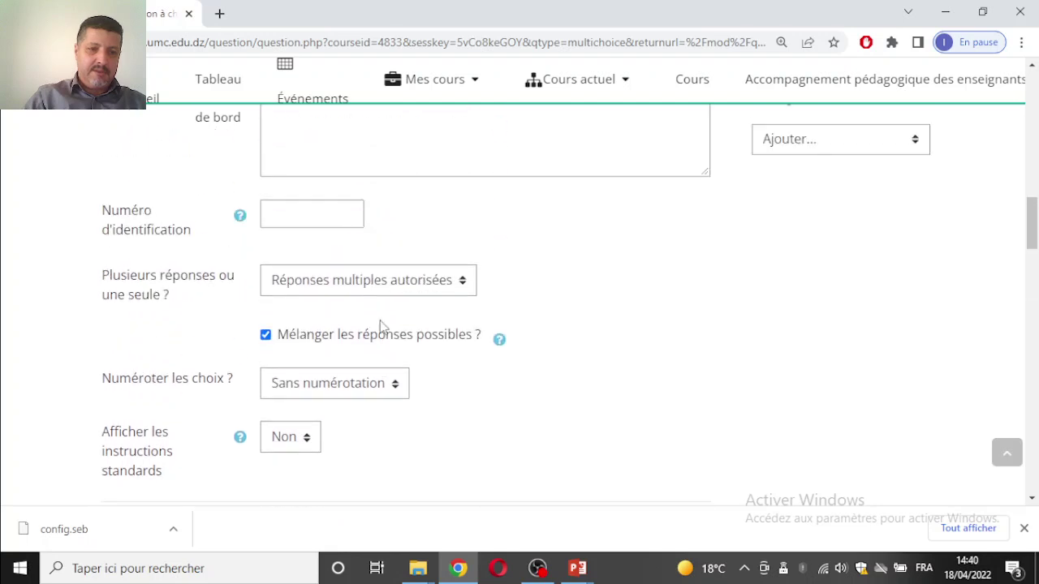
pyautogui.scroll(3, 381, 327)
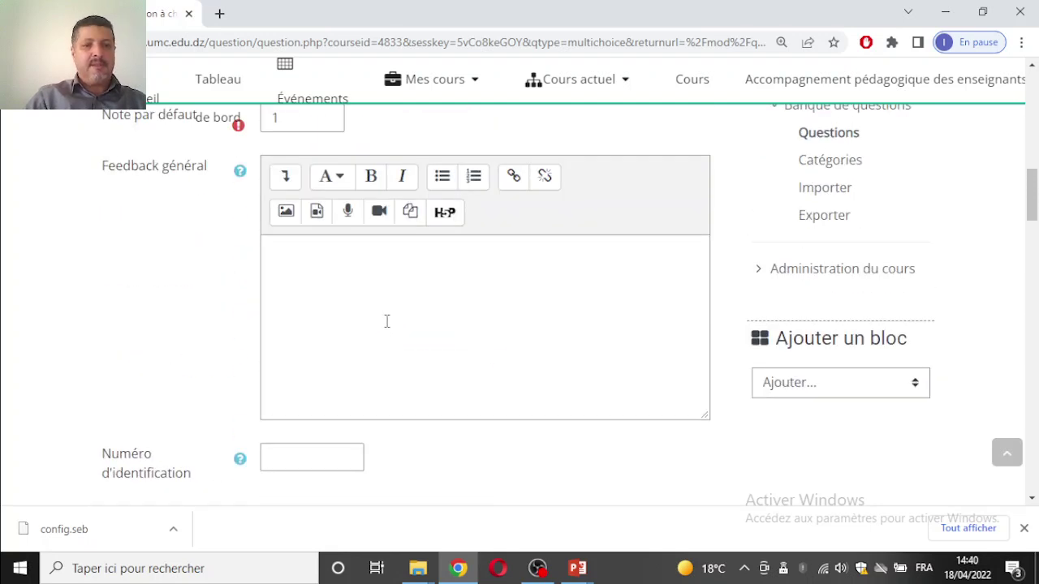
pyautogui.scroll(6, 387, 322)
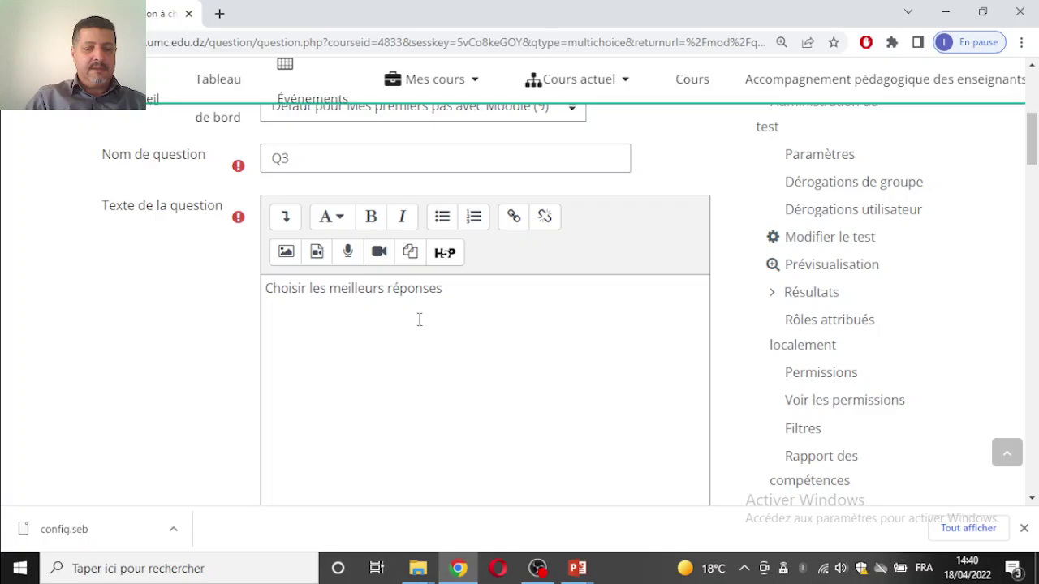
pyautogui.scroll(1, 420, 320)
pyautogui.scroll(-10, 419, 322)
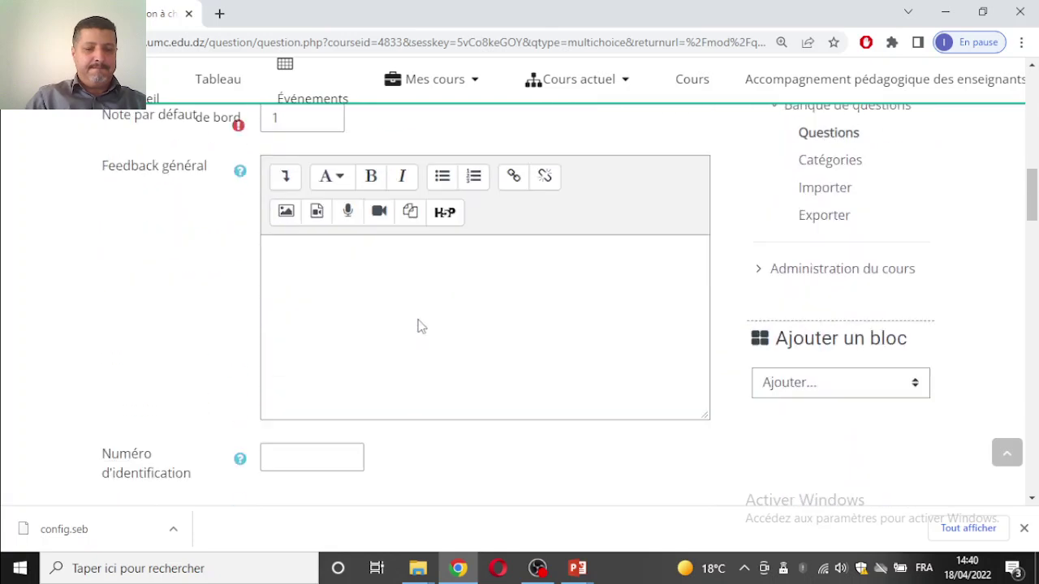
pyautogui.scroll(-3, 419, 324)
# - Enter "LMS" as the text of Réponse 1 and "Interactivité" as the text of Réponse 2
pyautogui.click(411, 319)
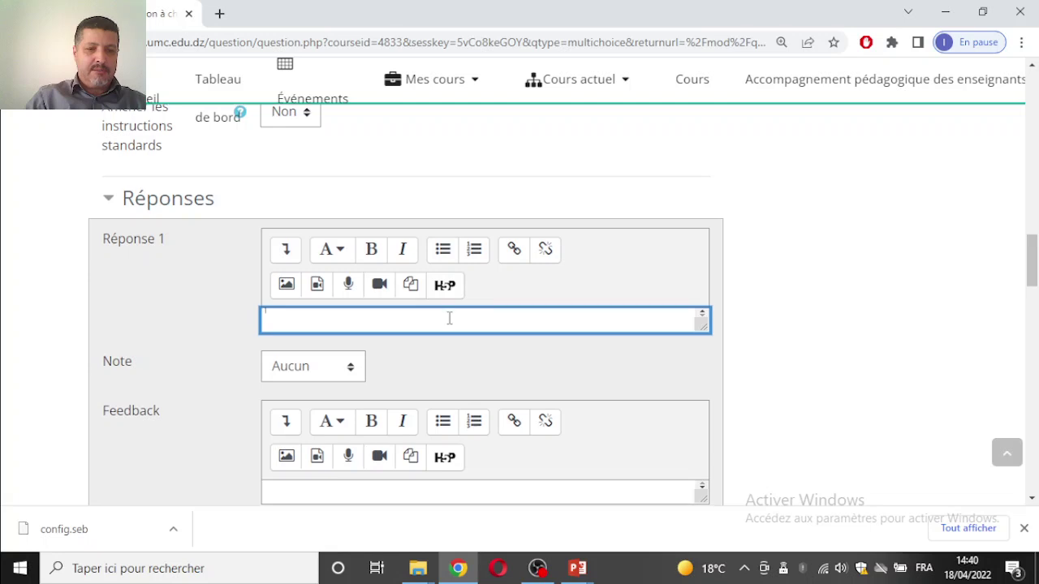
pyautogui.scroll(-1, 422, 309)
pyautogui.write('LMS')
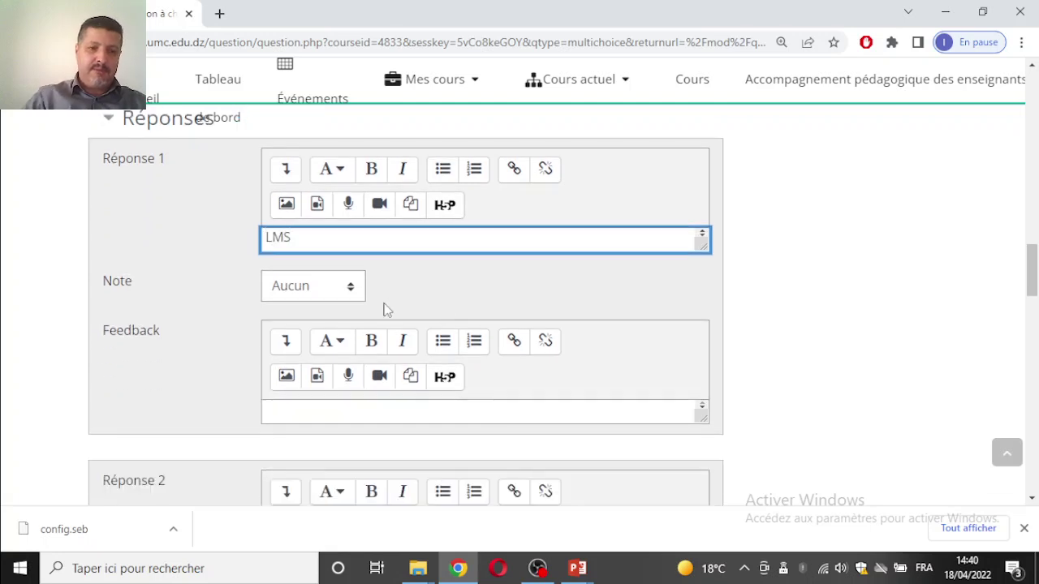
pyautogui.scroll(-3, 382, 309)
pyautogui.click(357, 322)
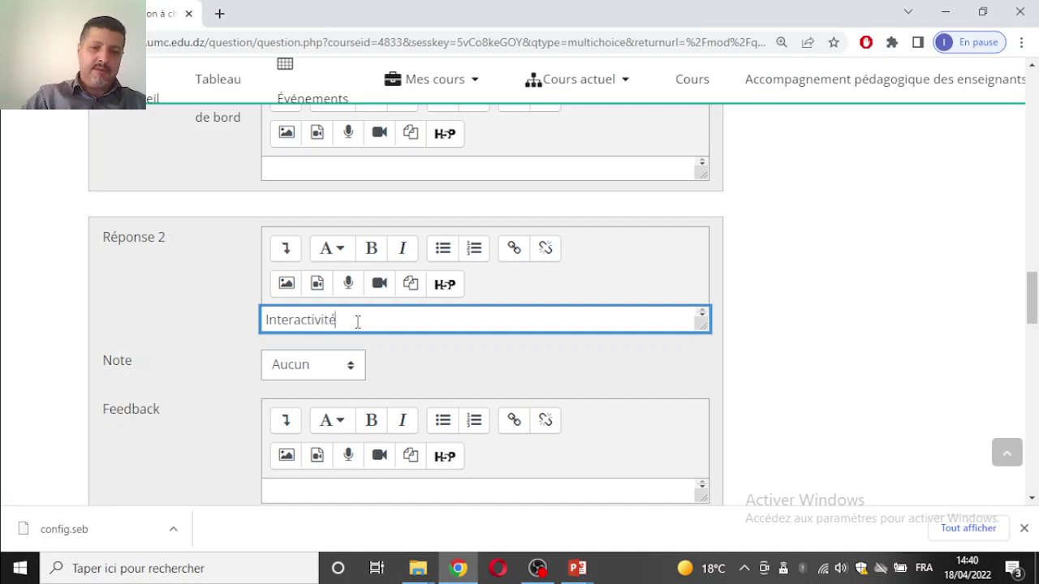
# - Enter "Visioconférence" in the feedback of Réponse 2
pyautogui.scroll(-1, 357, 321)
pyautogui.click(326, 411)
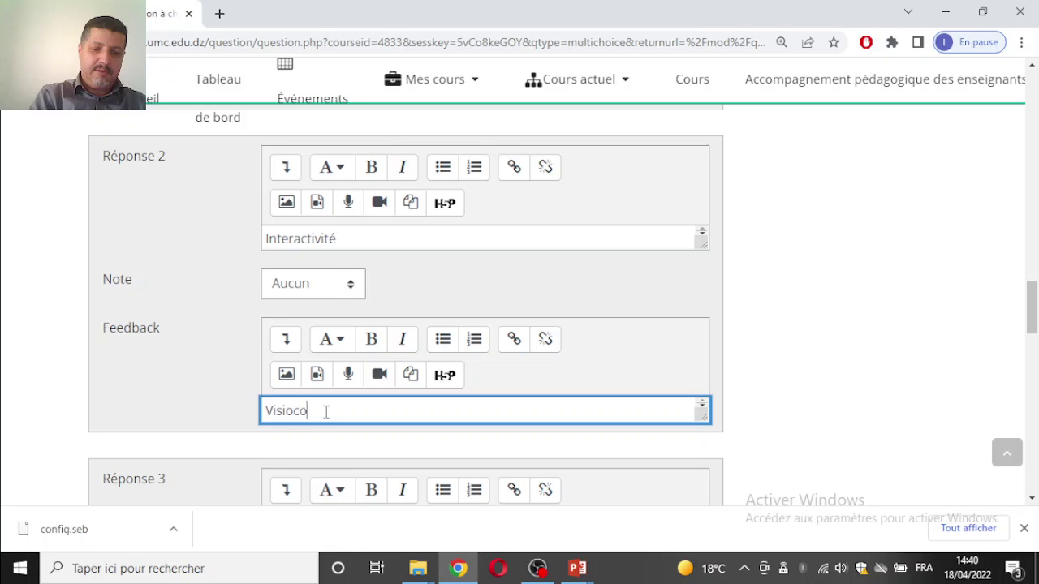
pyautogui.write('Visioconférence')
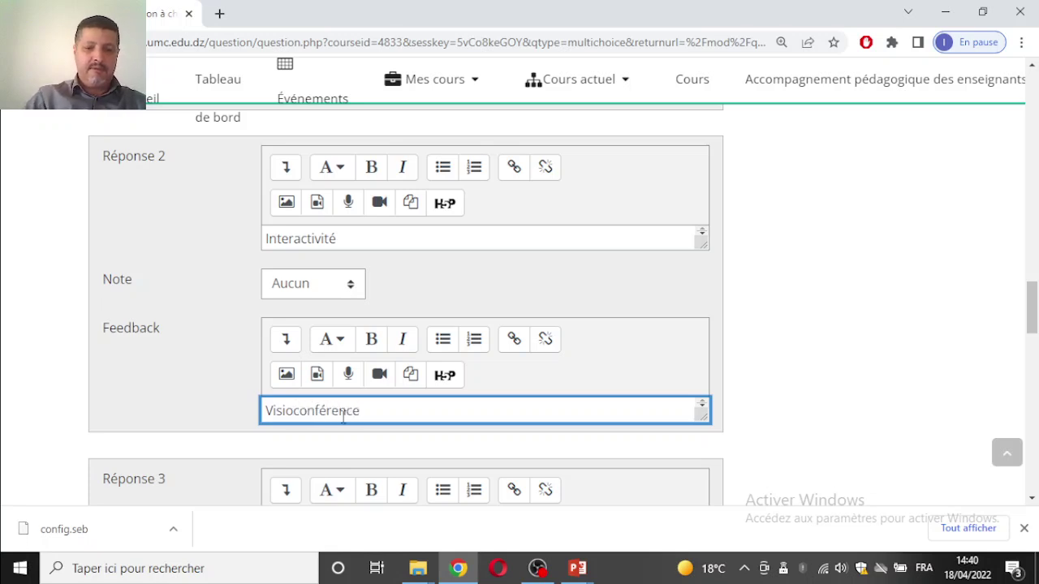
# - Move the text "Visioconférence" from the feedback of Réponse 2 to the answer text of Réponse 3
pyautogui.scroll(-1, 342, 417)
pyautogui.scroll(3, 353, 371)
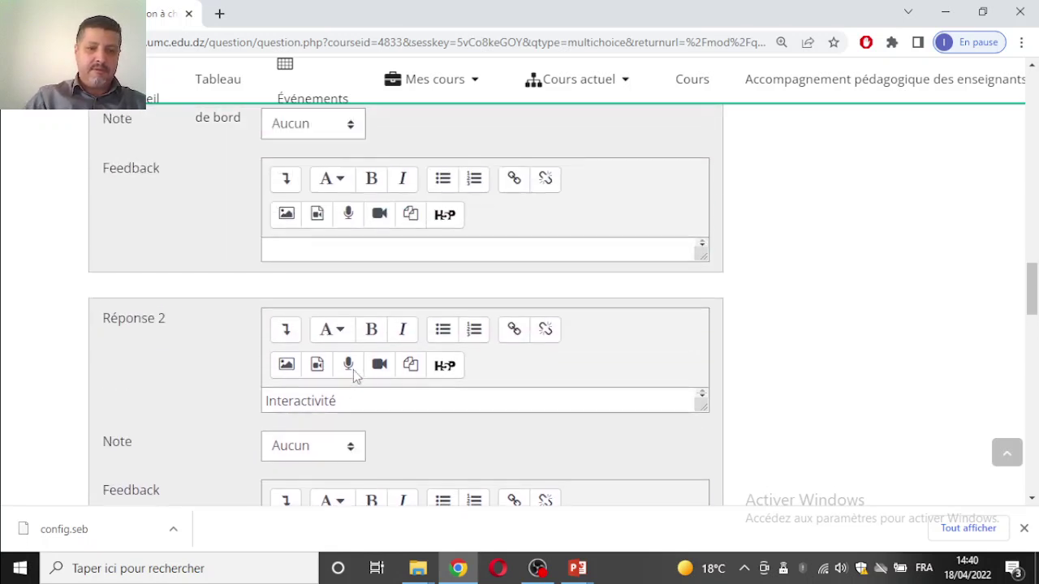
pyautogui.scroll(2, 353, 370)
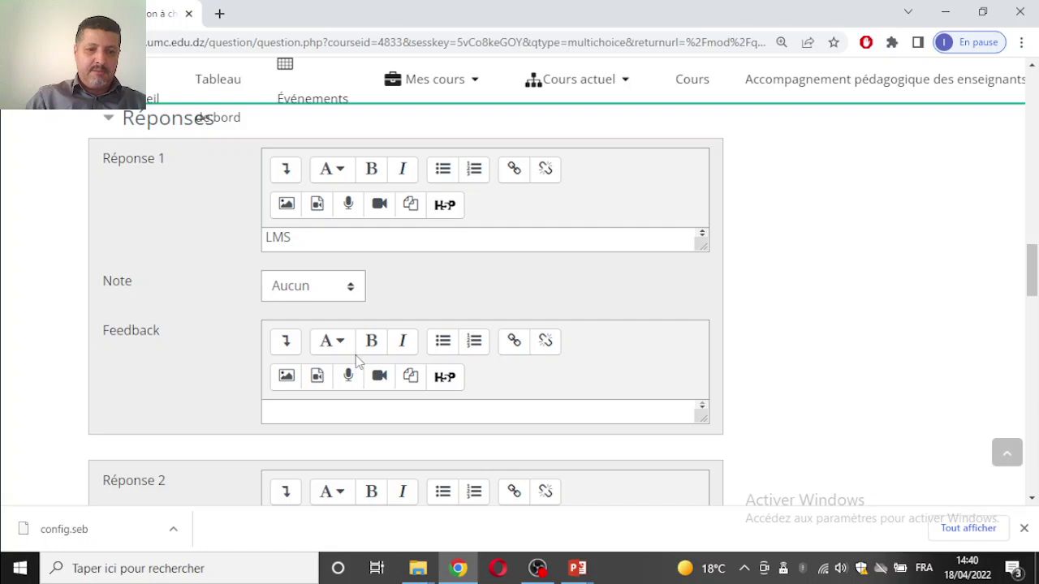
pyautogui.scroll(-3, 357, 363)
pyautogui.scroll(-1, 382, 357)
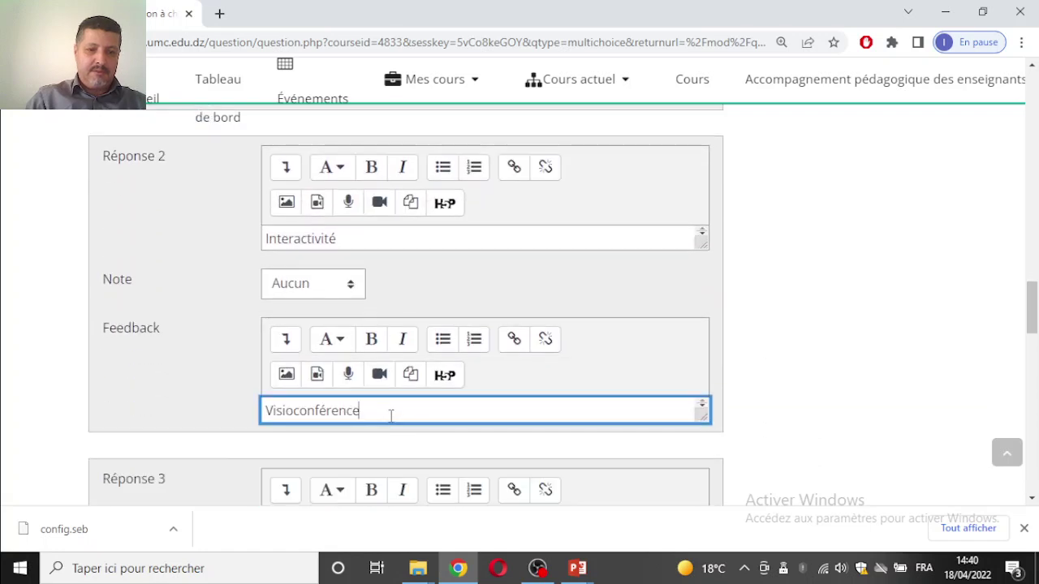
pyautogui.moveTo(390, 416); pyautogui.dragTo(183, 427)
pyautogui.hotkey('ctrl', 'c')
pyautogui.press('BackSpace')
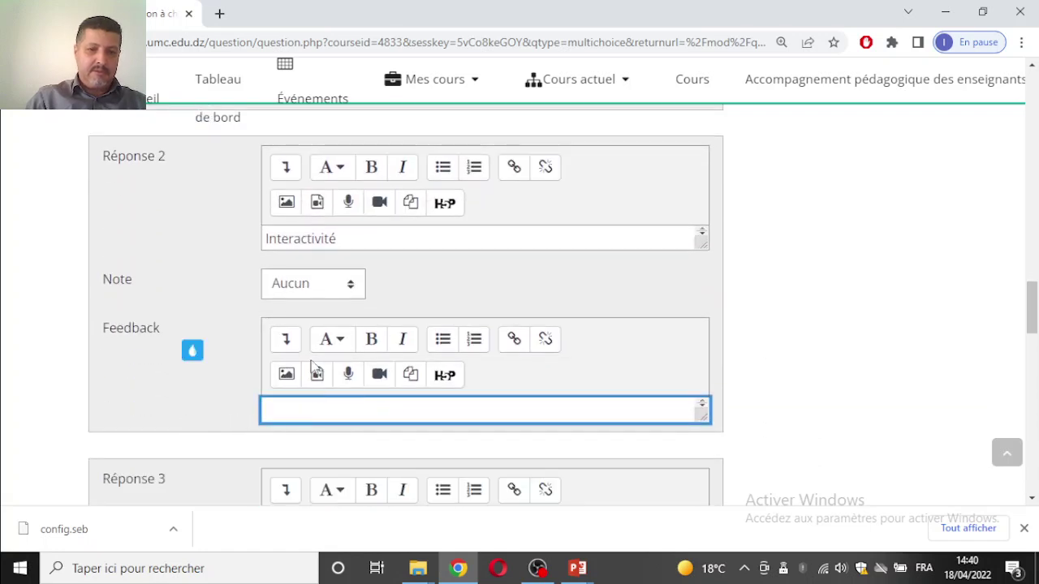
pyautogui.scroll(5, 325, 349)
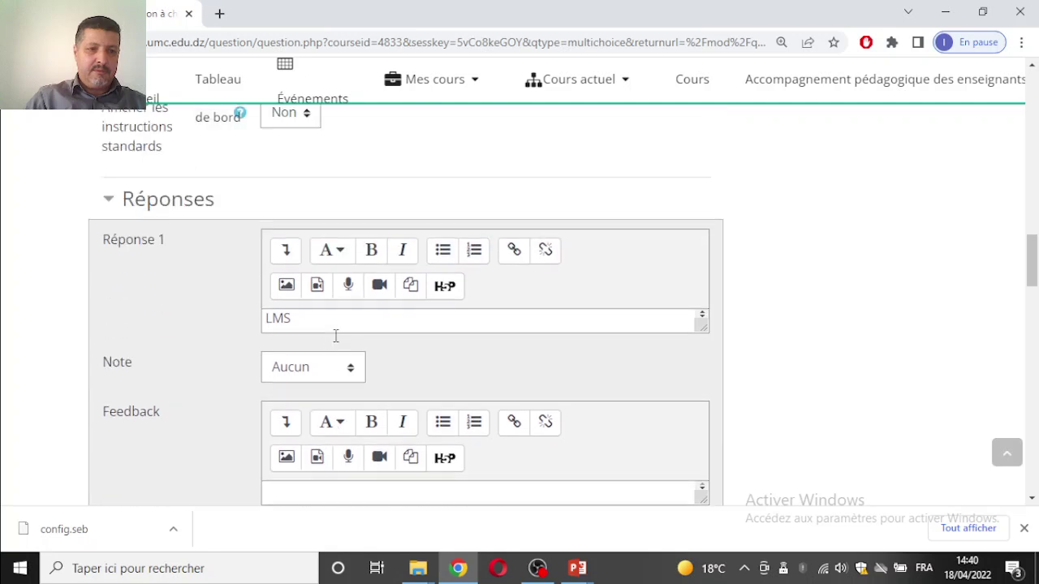
pyautogui.scroll(-9, 337, 342)
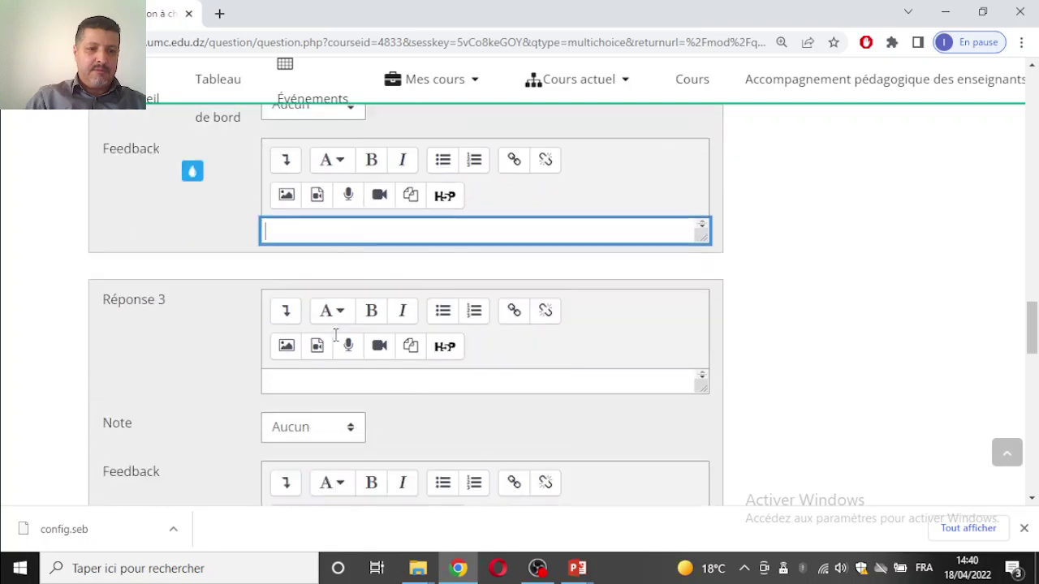
pyautogui.click(321, 235)
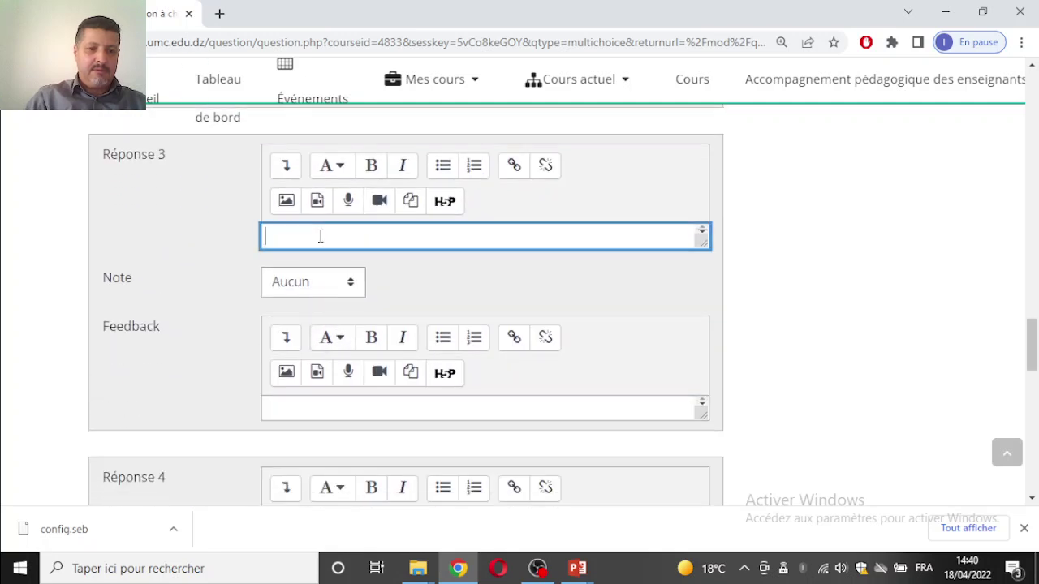
pyautogui.hotkey('ctrl', 'v')
pyautogui.scroll(6, 340, 288)
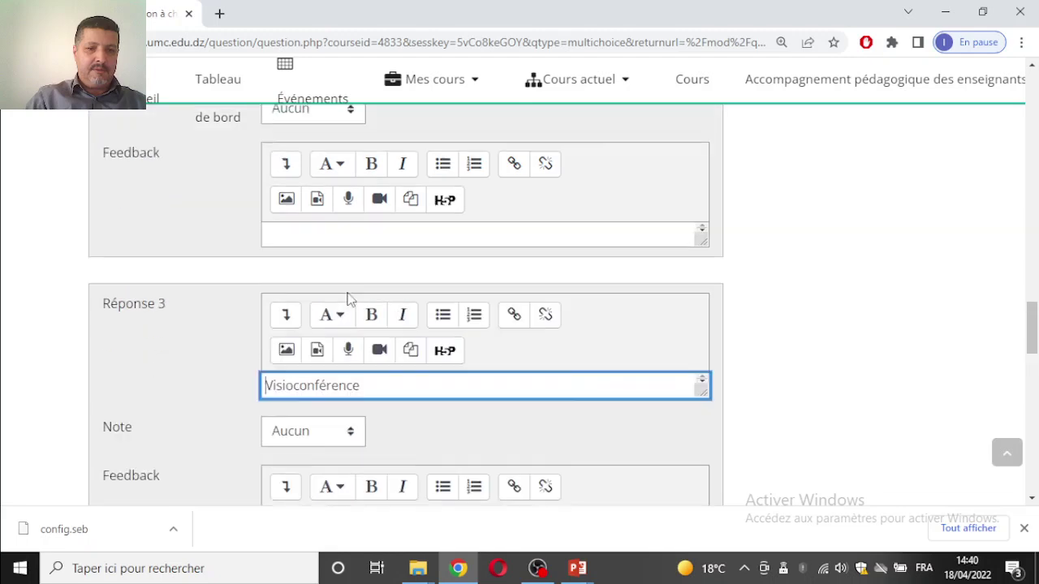
# - Add a colon after "Choisir les meilleurs réponses" in the question text and write "Moodle est un:" on a new line
pyautogui.scroll(-3, 341, 316)
pyautogui.scroll(-8, 365, 325)
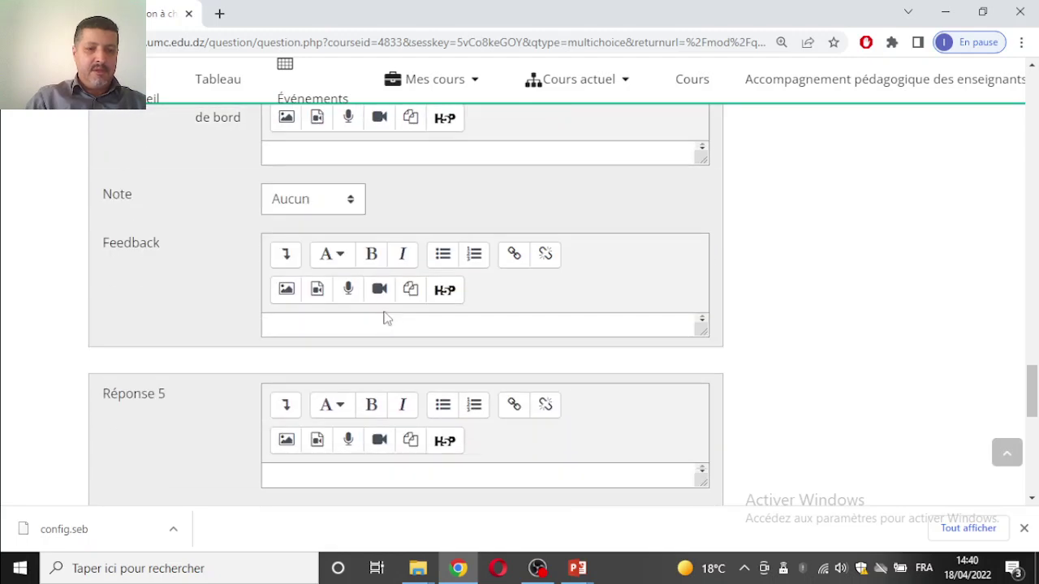
pyautogui.scroll(1, 385, 316)
pyautogui.scroll(-5, 386, 317)
pyautogui.scroll(12, 385, 316)
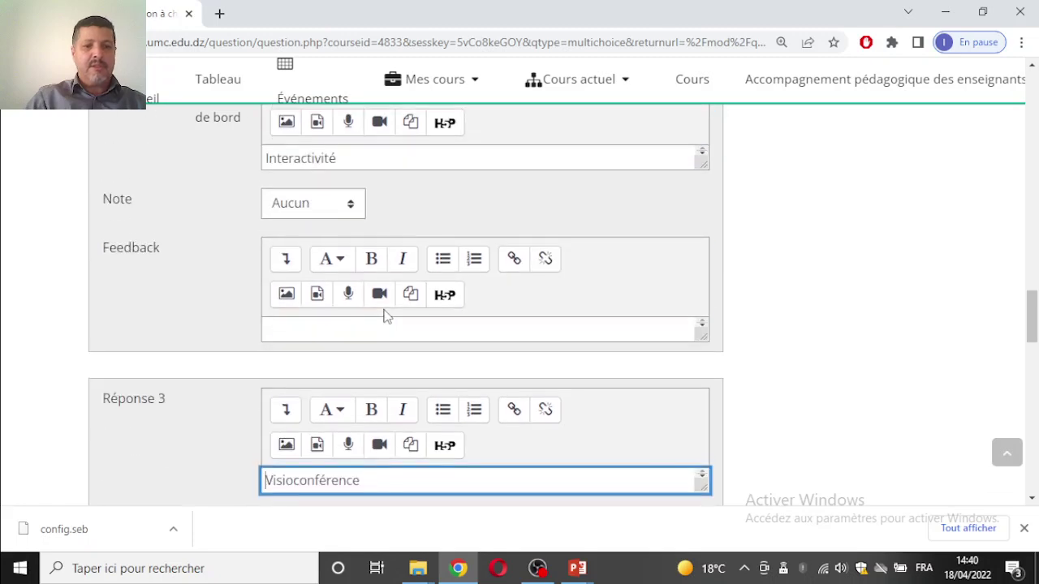
pyautogui.scroll(15, 385, 316)
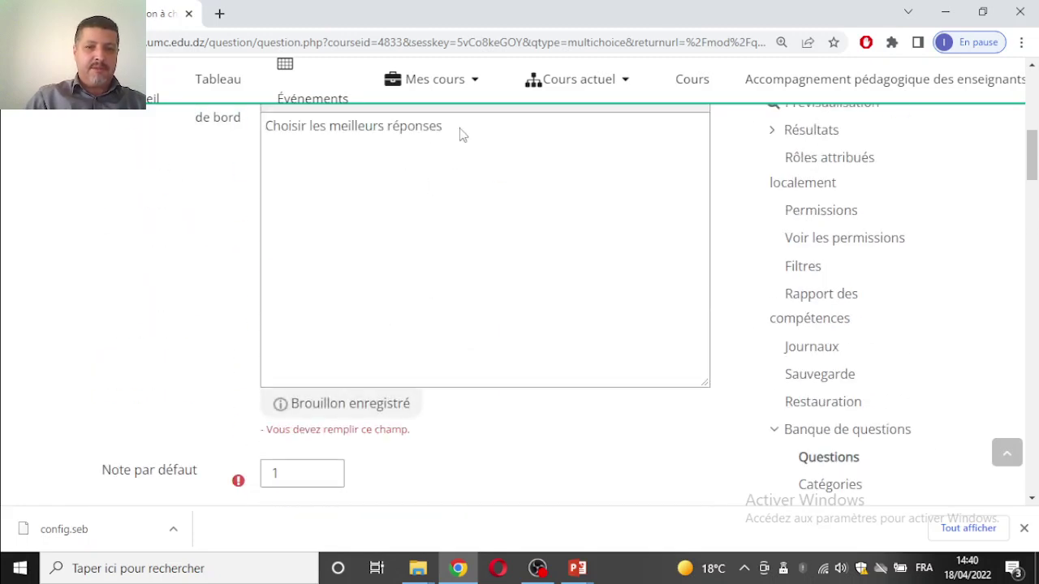
pyautogui.click(449, 209)
pyautogui.write(': ')
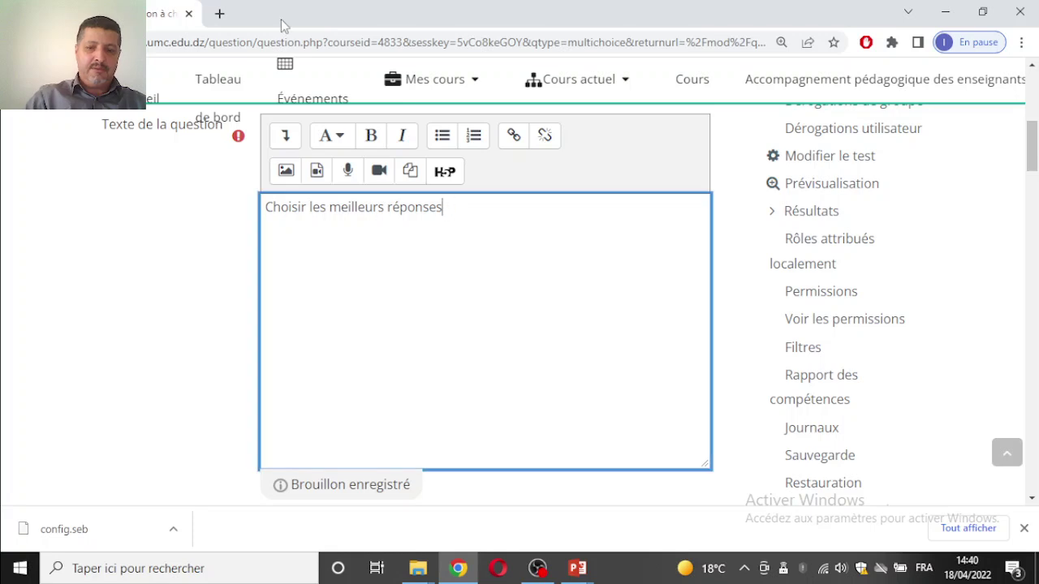
pyautogui.write('Moodle est un:')
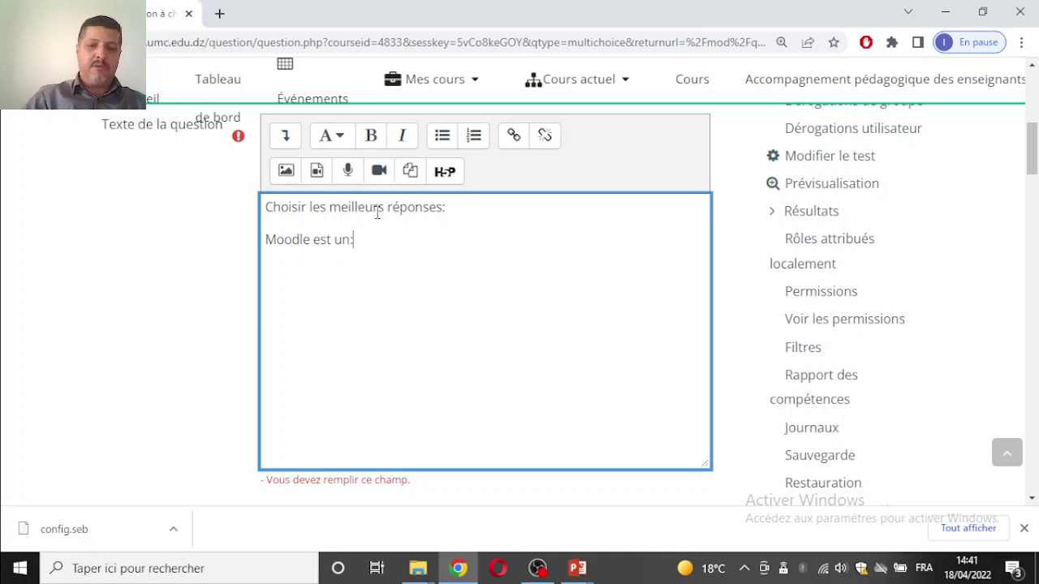
# - Submit the Q3 question form for saving
pyautogui.scroll(-10, 549, 309)
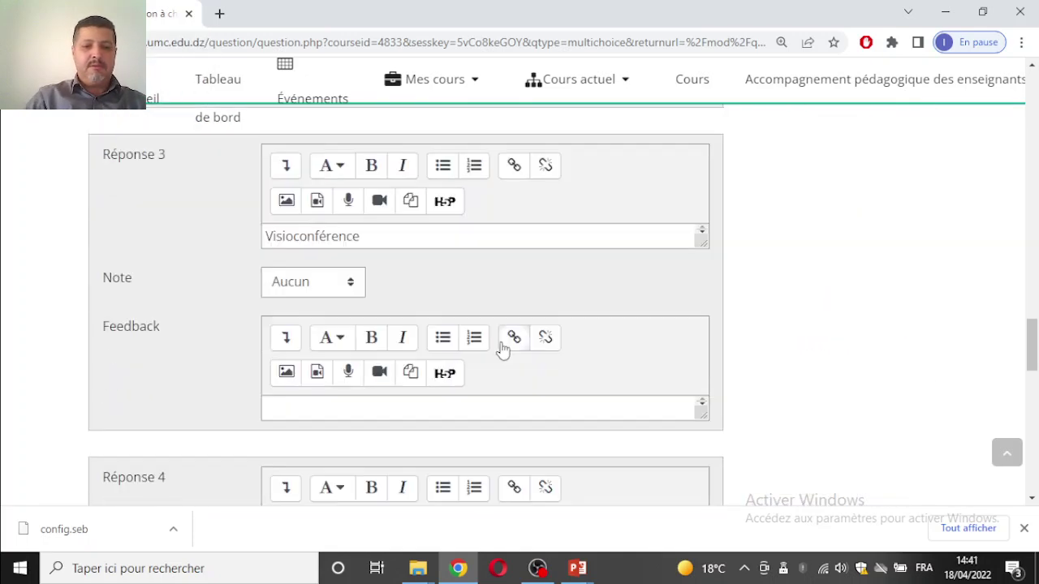
pyautogui.scroll(-12, 495, 349)
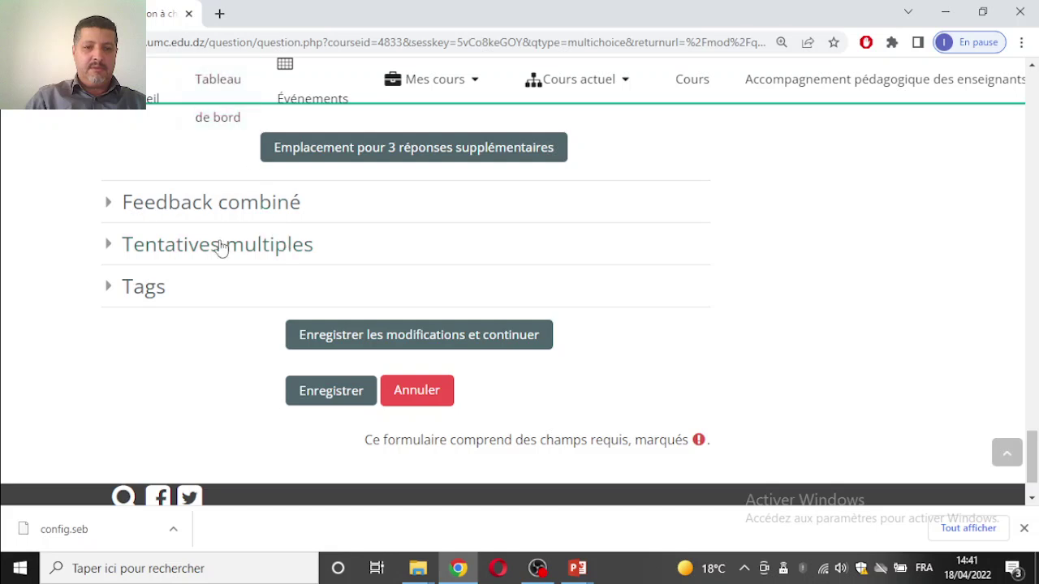
pyautogui.click(330, 395)
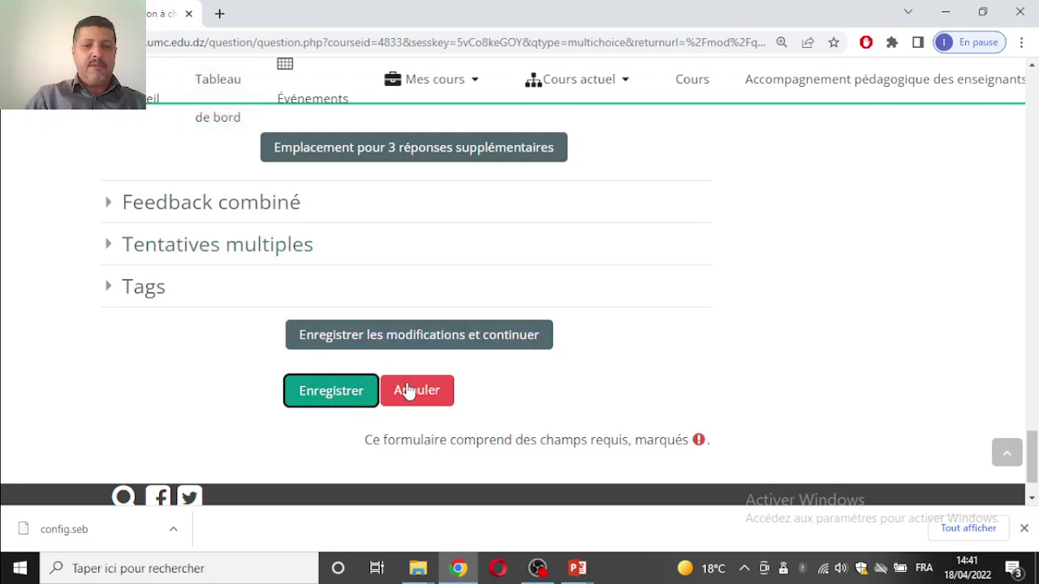
# - Check the submitted form's required fields and the grade of Réponse 1 for validation errors
pyautogui.scroll(5, 347, 248)
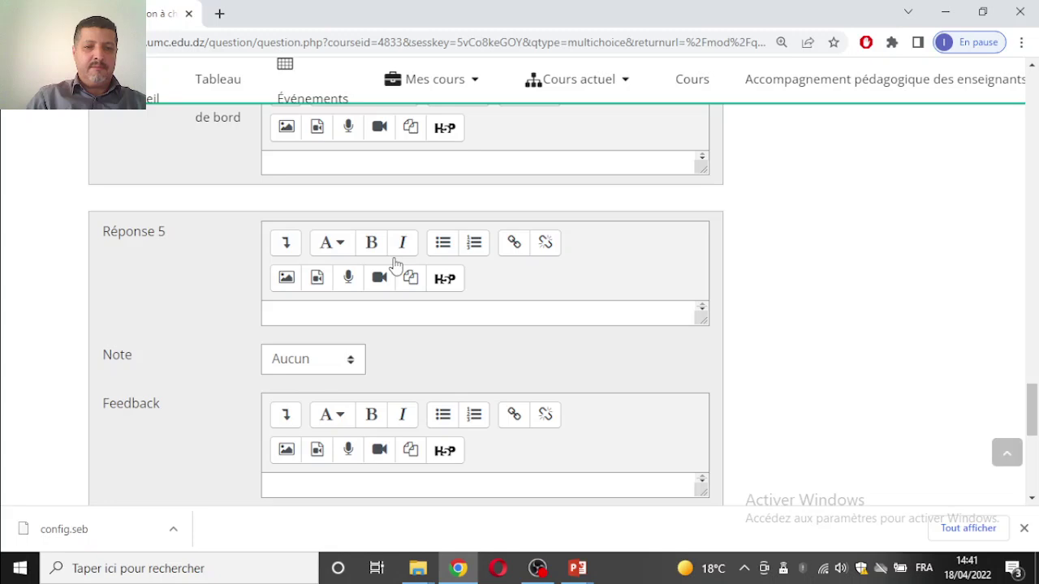
pyautogui.scroll(12, 395, 265)
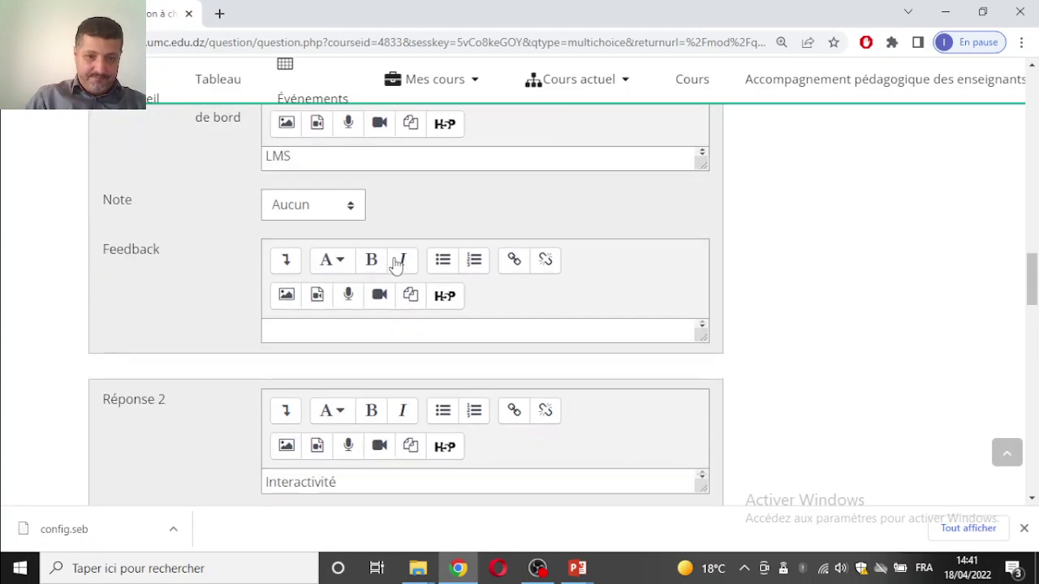
pyautogui.scroll(15, 395, 264)
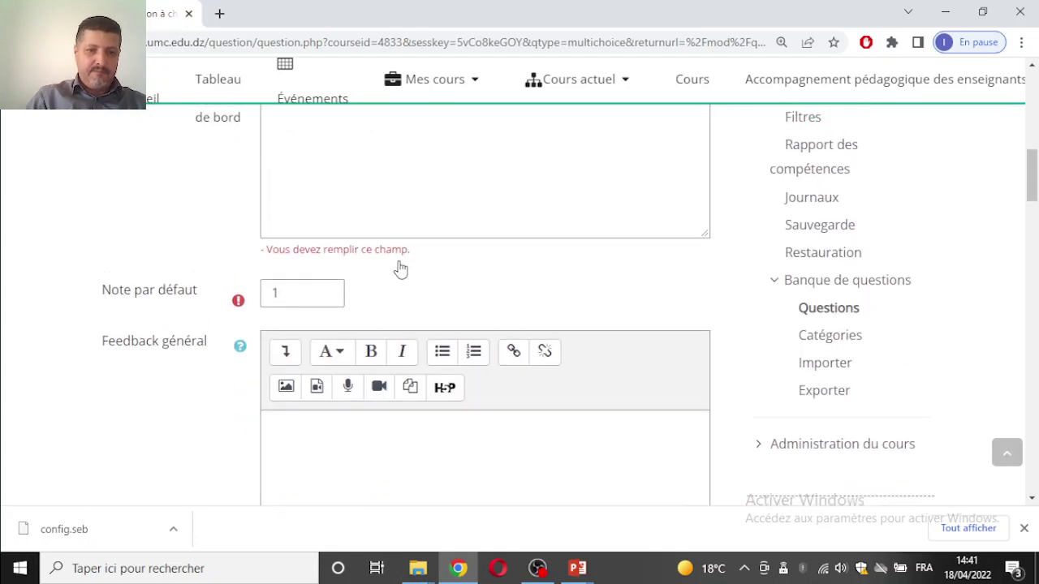
pyautogui.scroll(3, 399, 268)
pyautogui.scroll(-18, 398, 269)
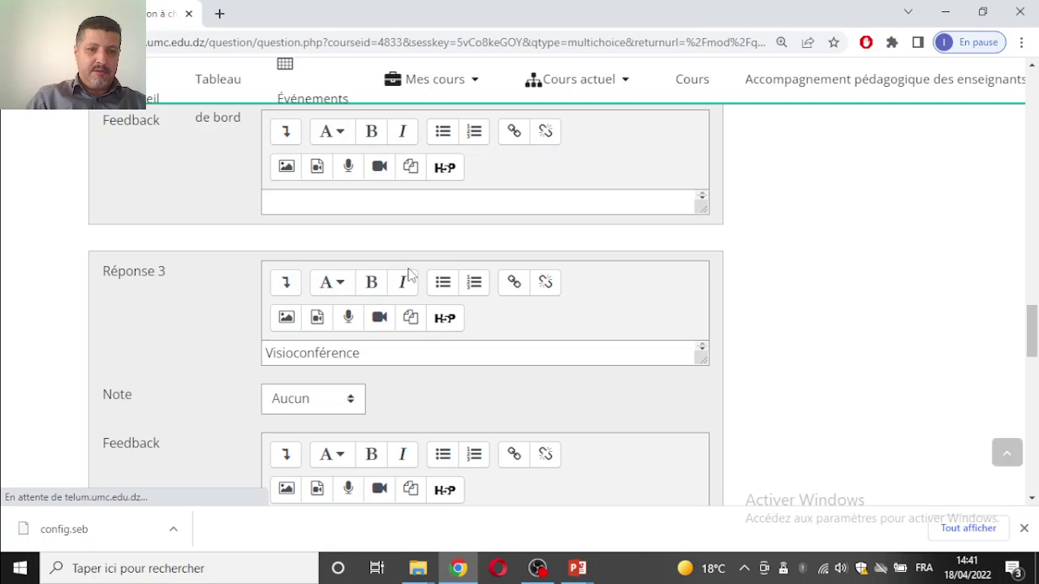
pyautogui.scroll(8, 410, 276)
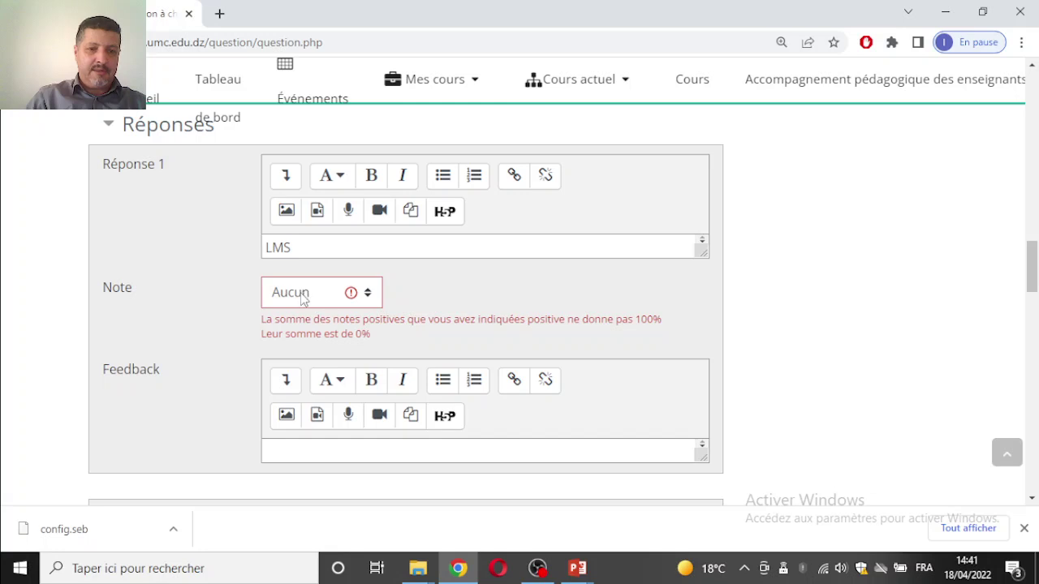
# - Set the grades of both Réponse 1 (LMS) and Réponse 2 (Interactivité) to 50%
pyautogui.click(301, 296)
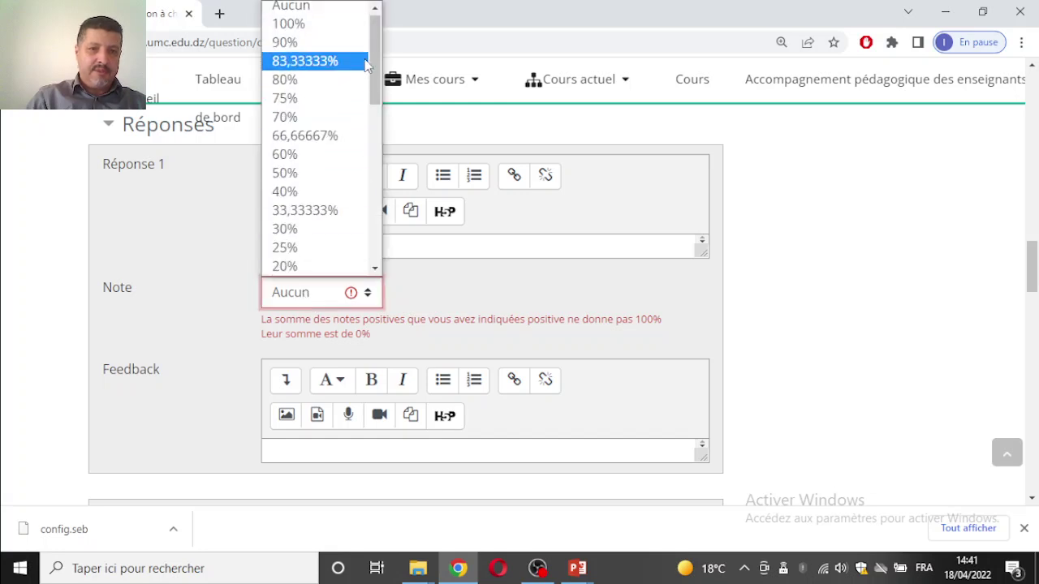
pyautogui.click(325, 172)
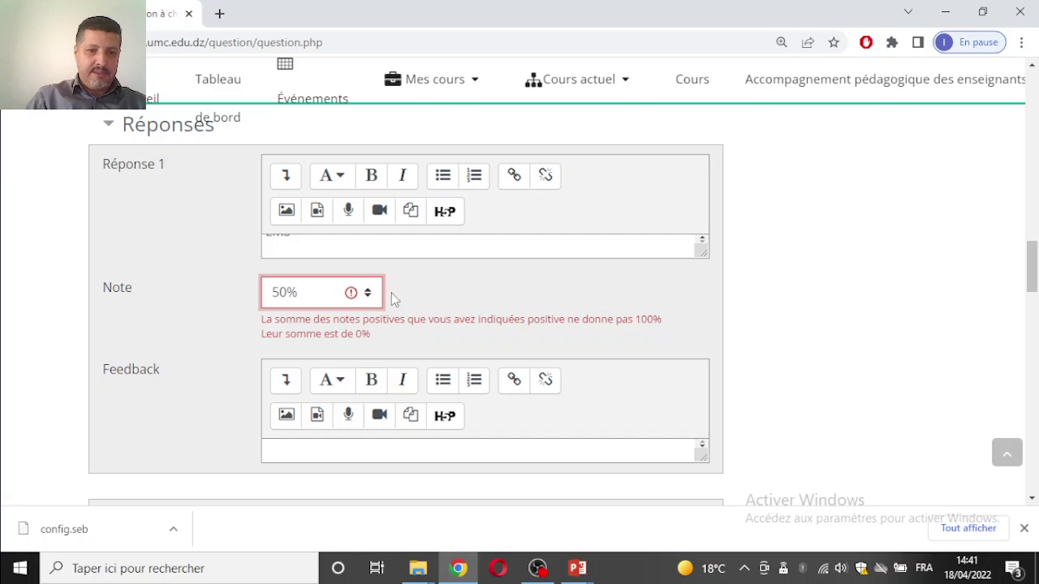
pyautogui.click(338, 246)
pyautogui.scroll(-2, 494, 355)
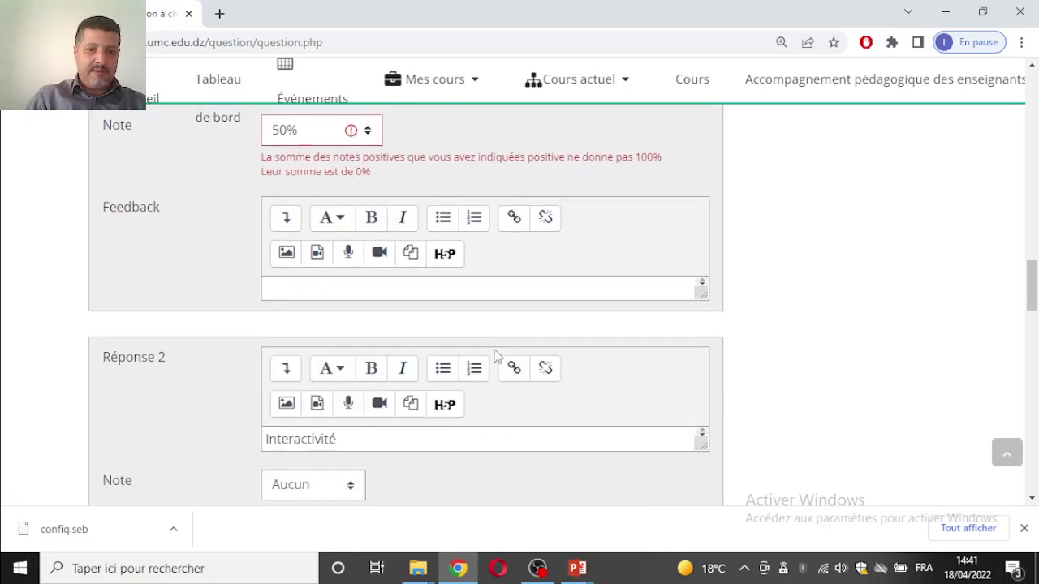
pyautogui.scroll(-2, 496, 357)
pyautogui.click(303, 327)
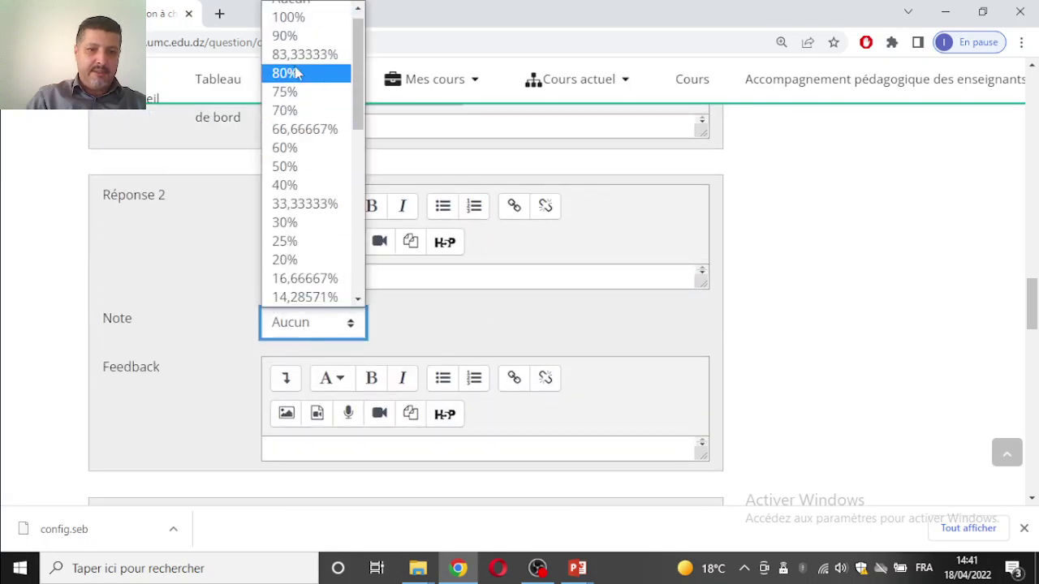
pyautogui.click(297, 167)
# - Leave the grade of Réponse 3 (Visioconférence) at Aucun and save the Q3 question
pyautogui.scroll(-4, 471, 315)
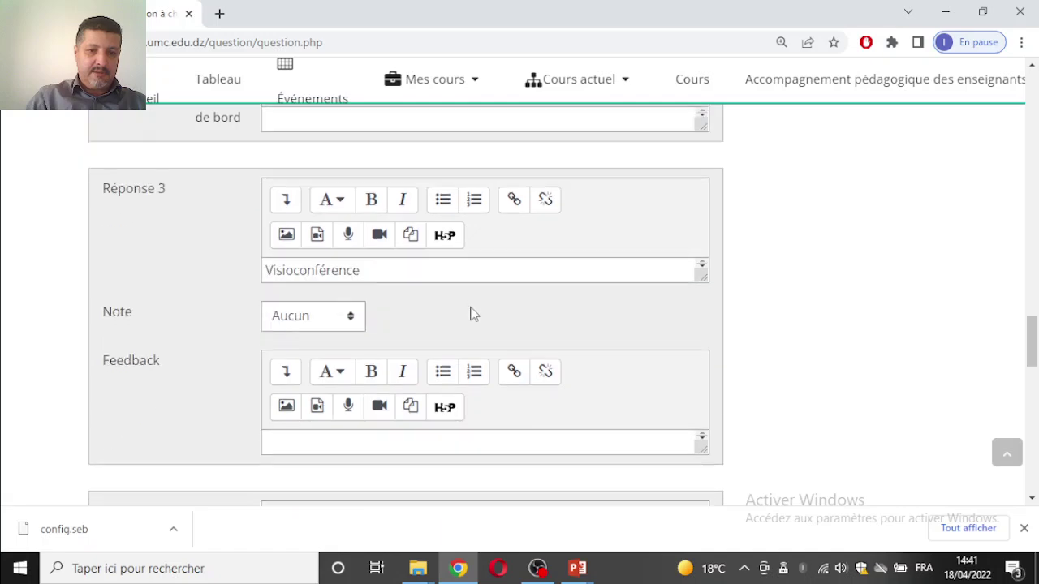
pyautogui.scroll(-1, 474, 314)
pyautogui.click(301, 240)
pyautogui.click(301, 241)
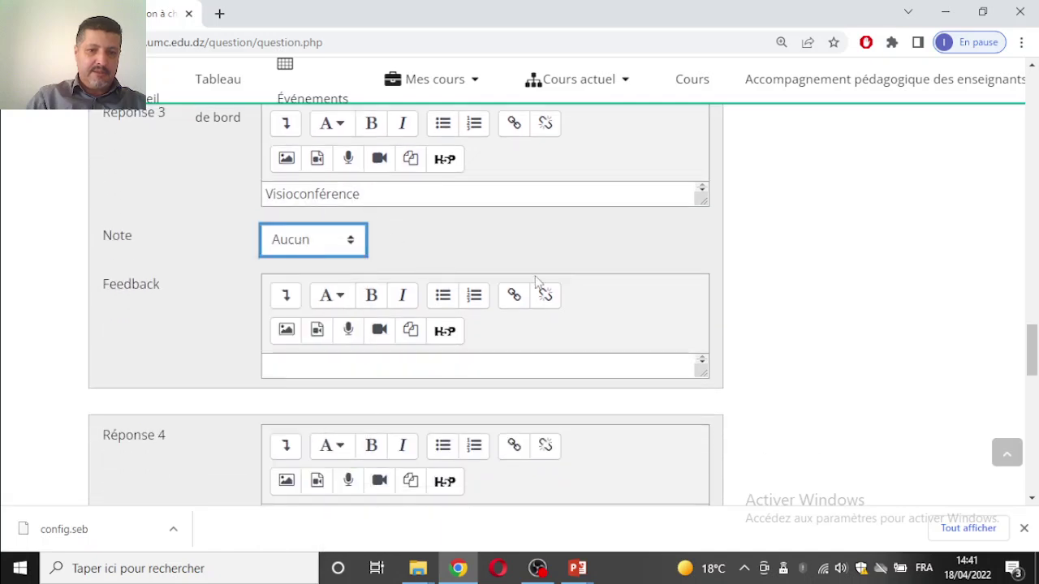
pyautogui.scroll(-10, 535, 282)
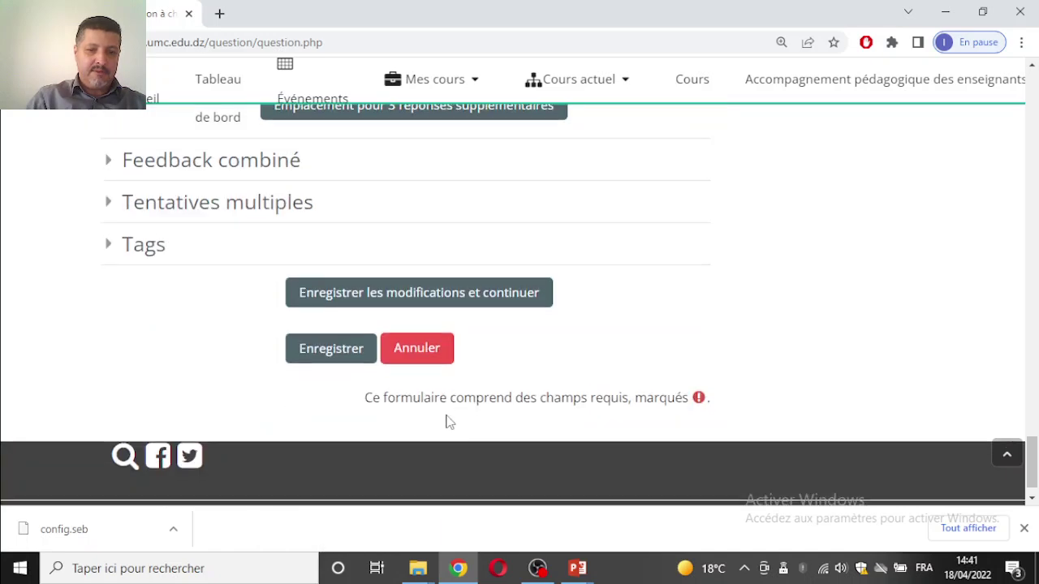
pyautogui.click(331, 348)
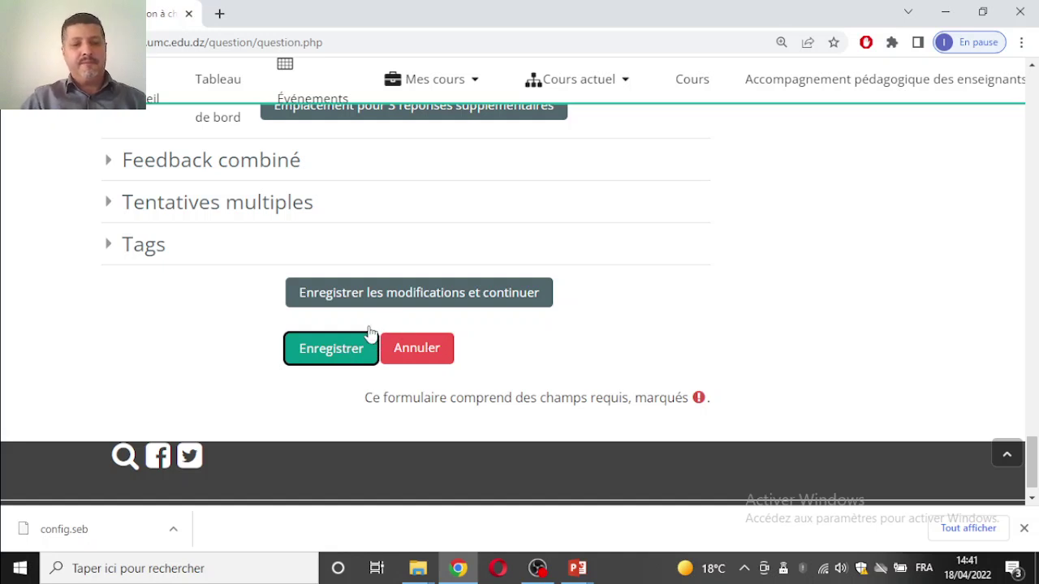
pyautogui.scroll(1, 370, 333)
pyautogui.click(312, 429)
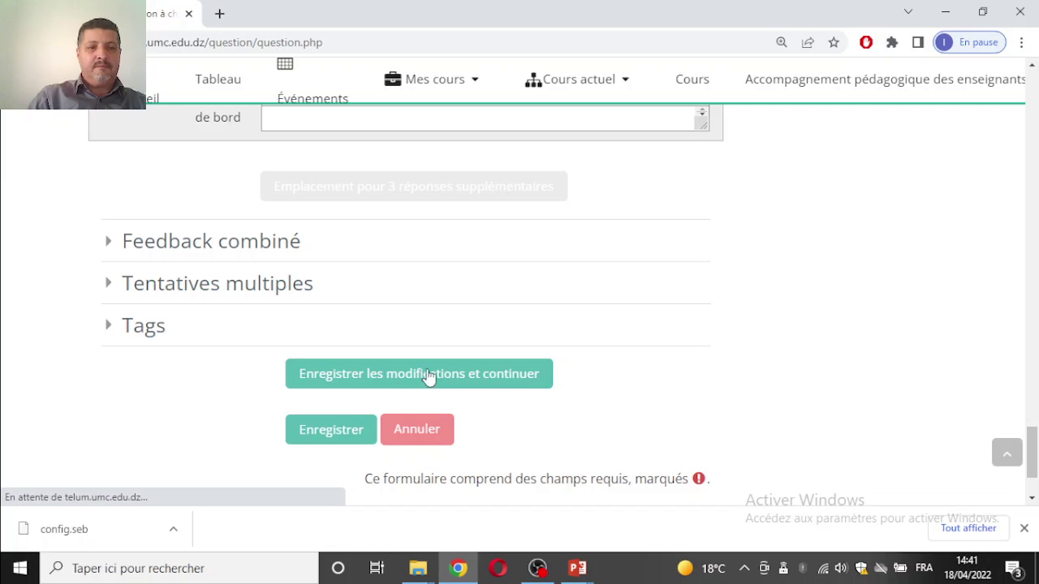
pyautogui.click(428, 376)
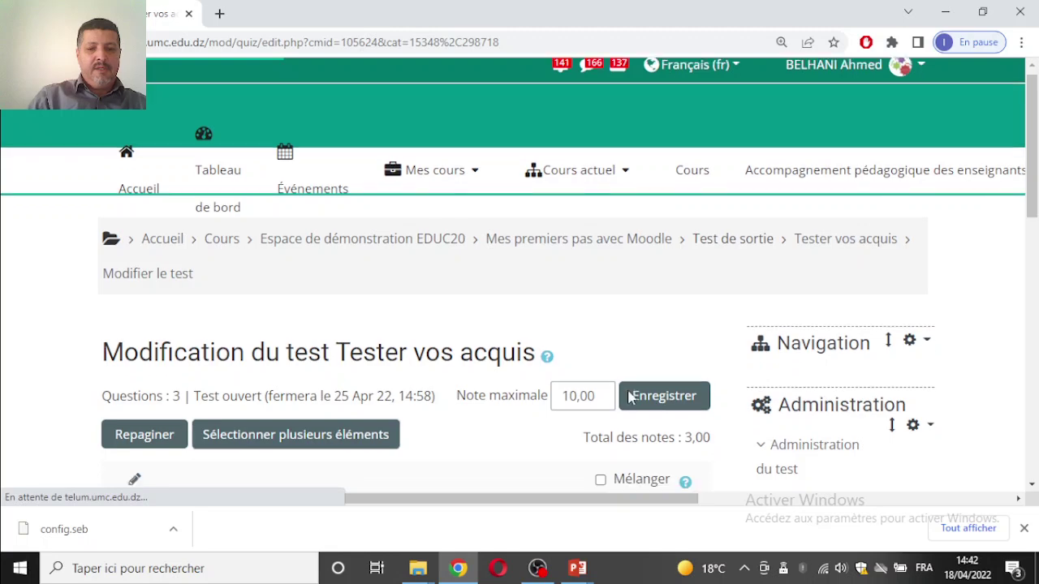
# - Preview question Q3, choose LMS and Interactivité as the answers, and submit the attempt to finish it
pyautogui.scroll(-7, 629, 396)
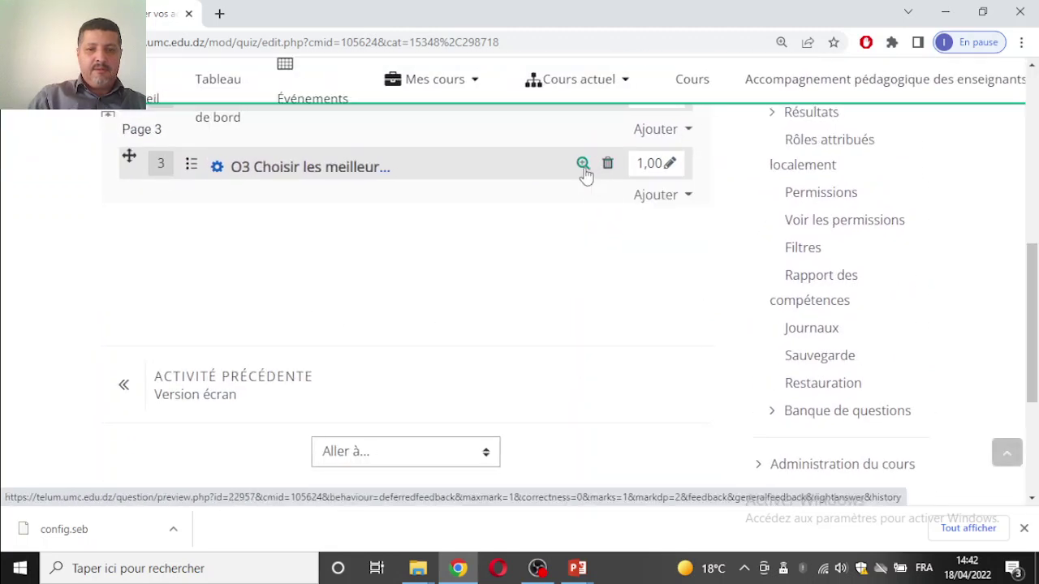
pyautogui.click(582, 167)
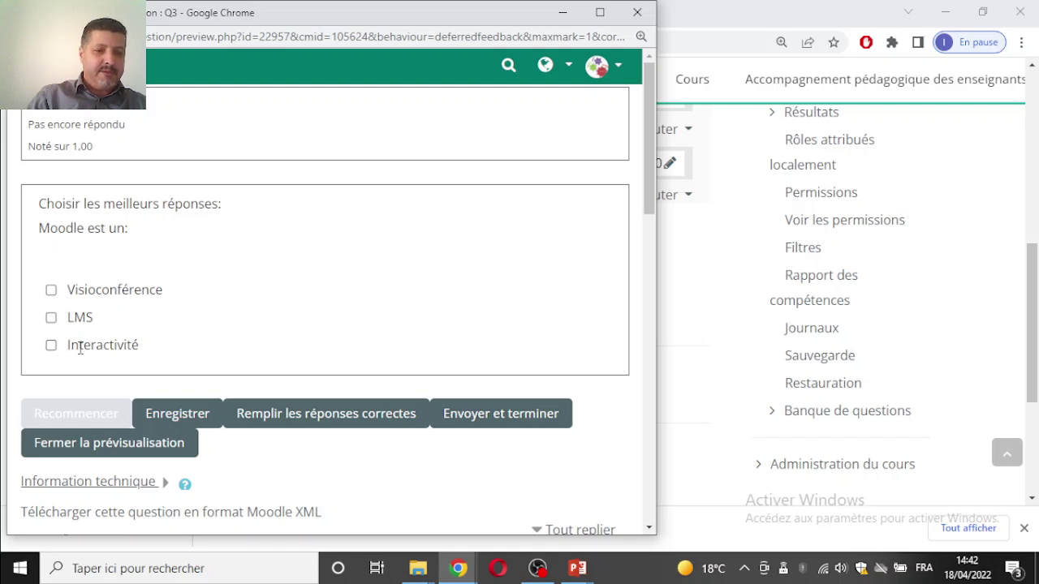
pyautogui.click(51, 318)
pyautogui.click(51, 344)
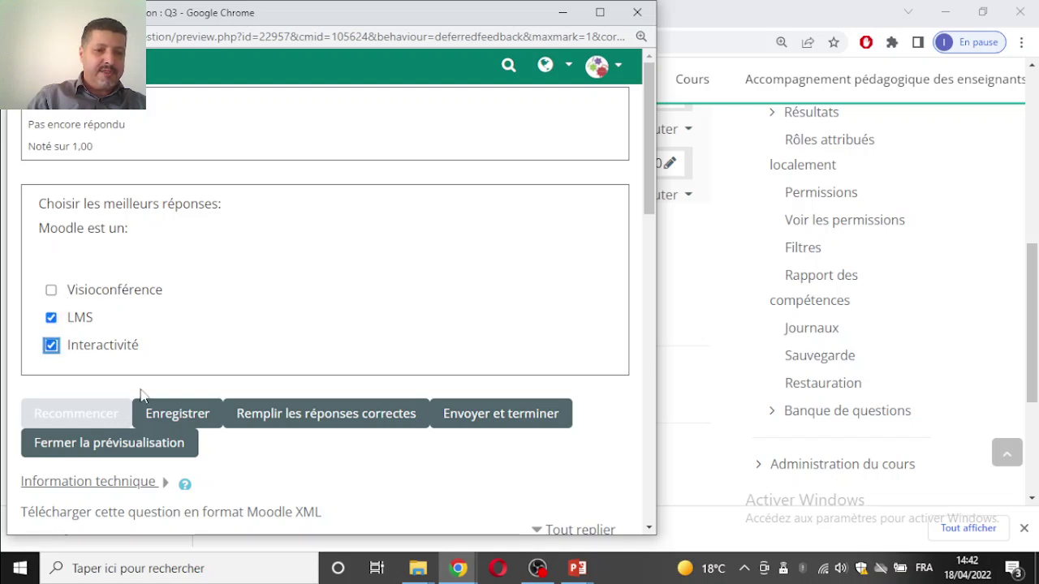
pyautogui.click(493, 415)
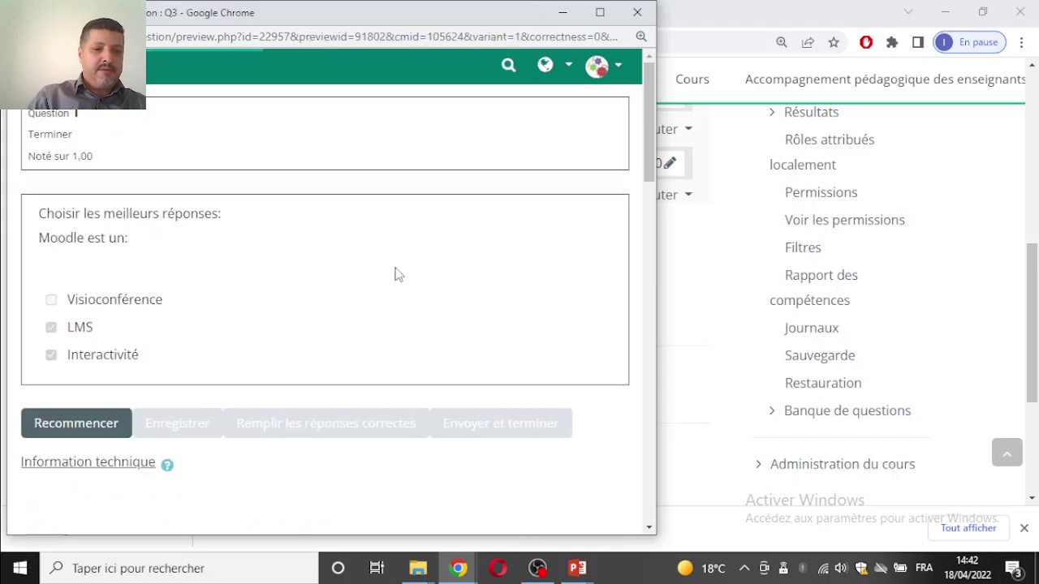
# - Examine the preview's display options for correctness and marks, review the submitted answers, and close the Q3 preview
pyautogui.scroll(-3, 61, 224)
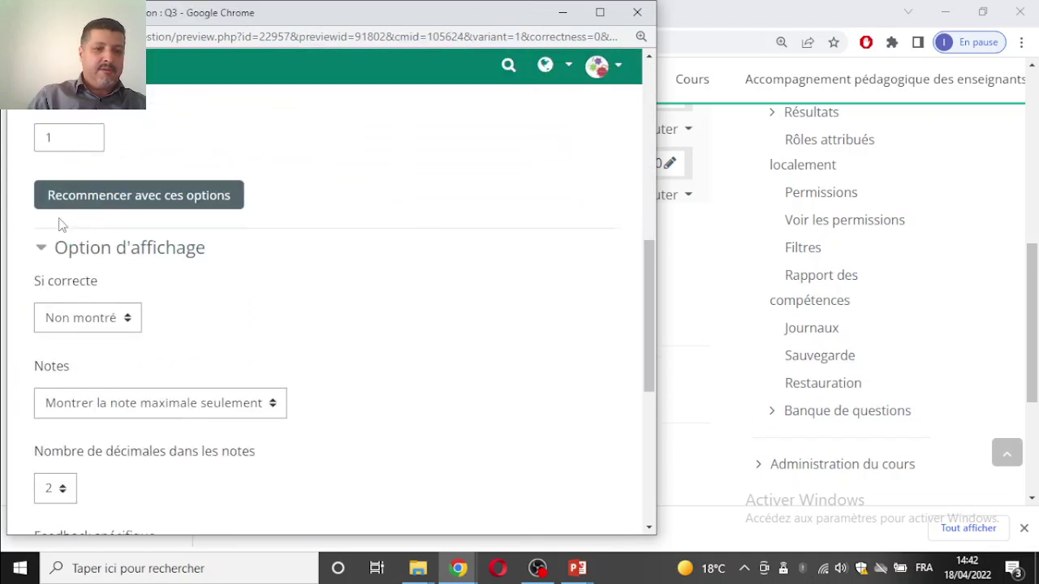
pyautogui.scroll(1, 121, 292)
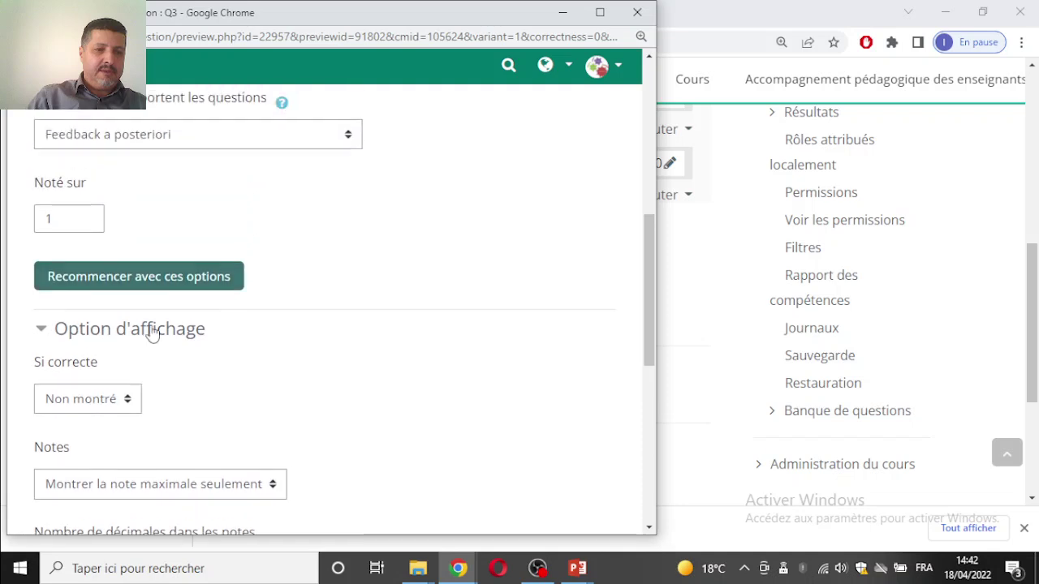
pyautogui.scroll(-2, 163, 324)
pyautogui.click(97, 244)
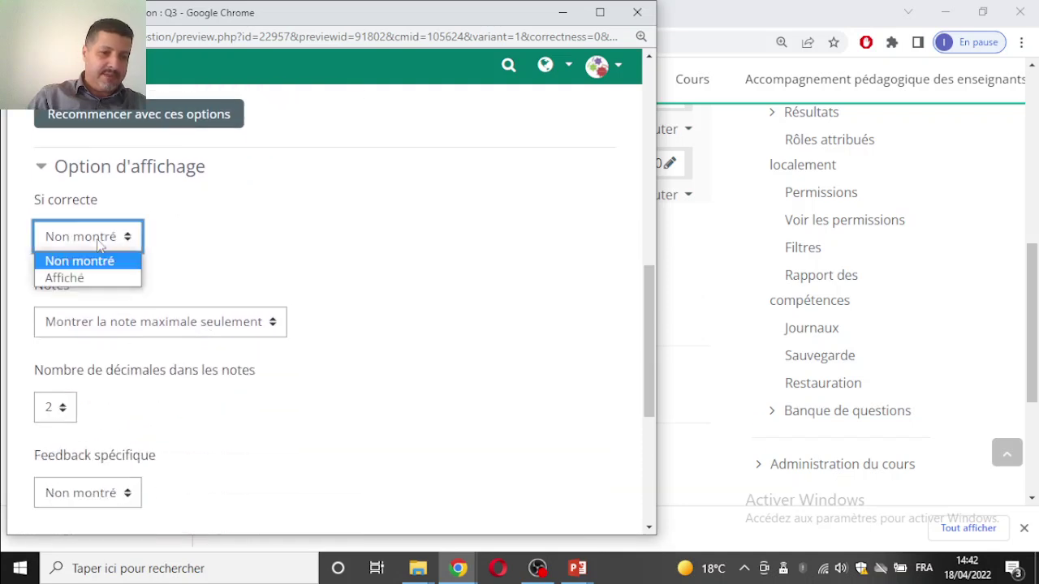
pyautogui.click(99, 246)
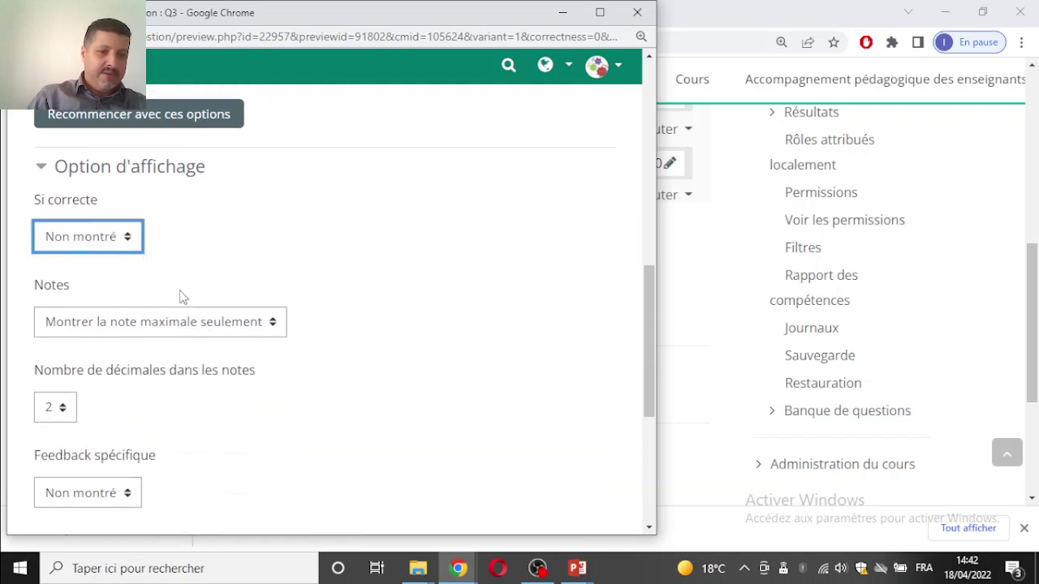
pyautogui.click(188, 325)
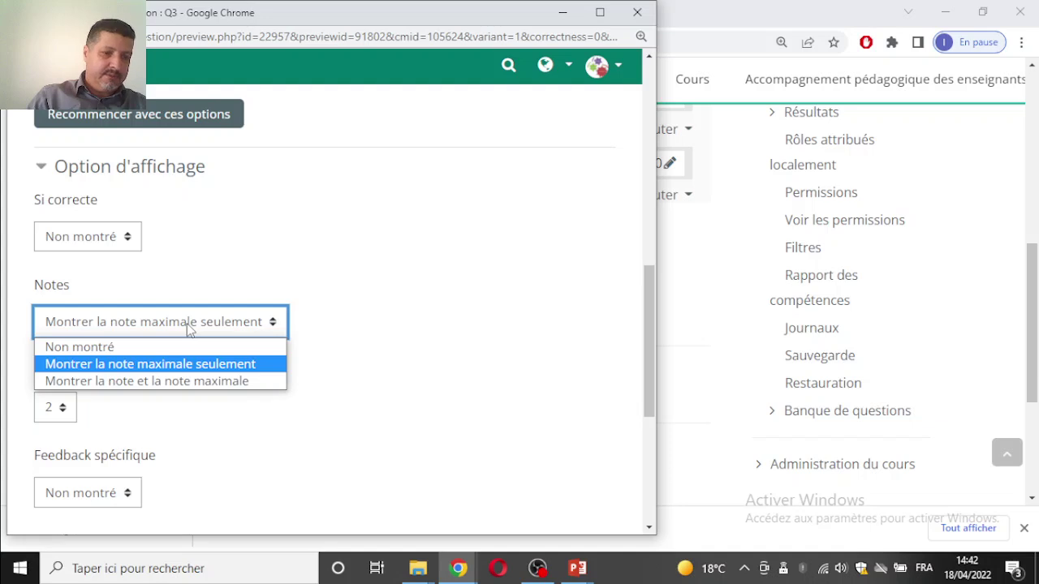
pyautogui.click(188, 325)
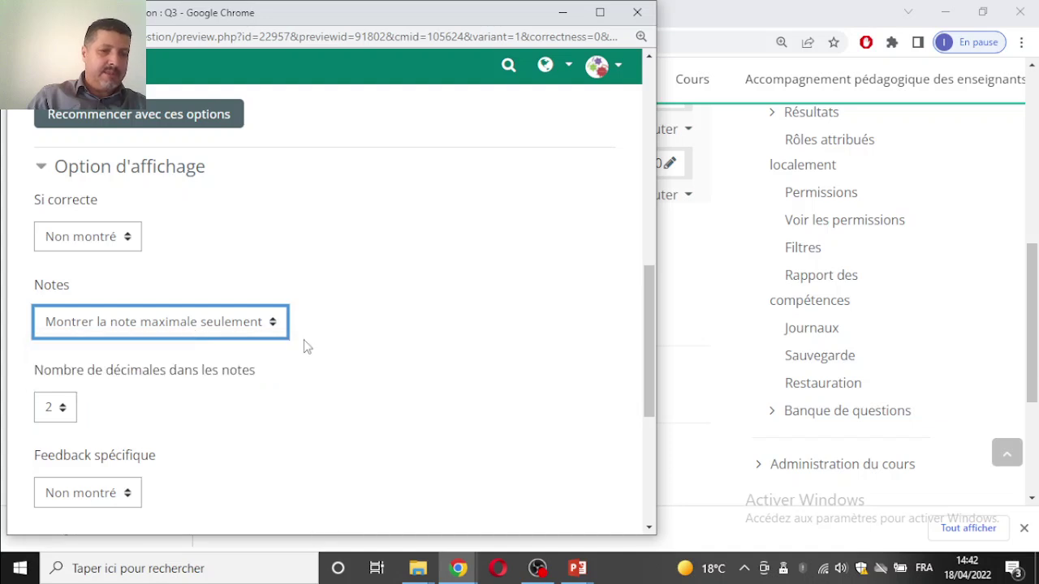
pyautogui.scroll(-1, 306, 347)
pyautogui.scroll(6, 195, 337)
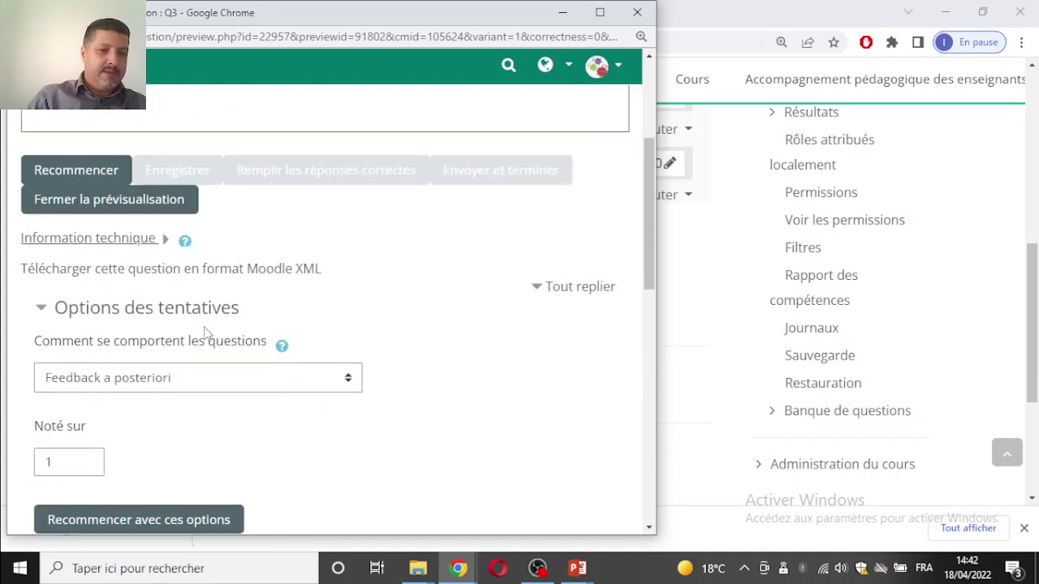
pyautogui.scroll(3, 271, 255)
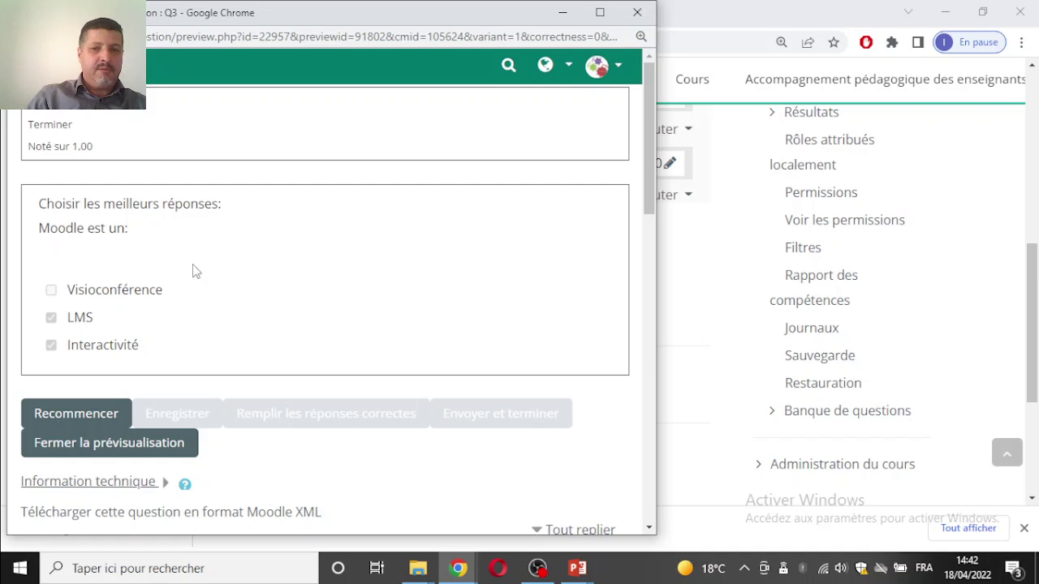
pyautogui.click(637, 13)
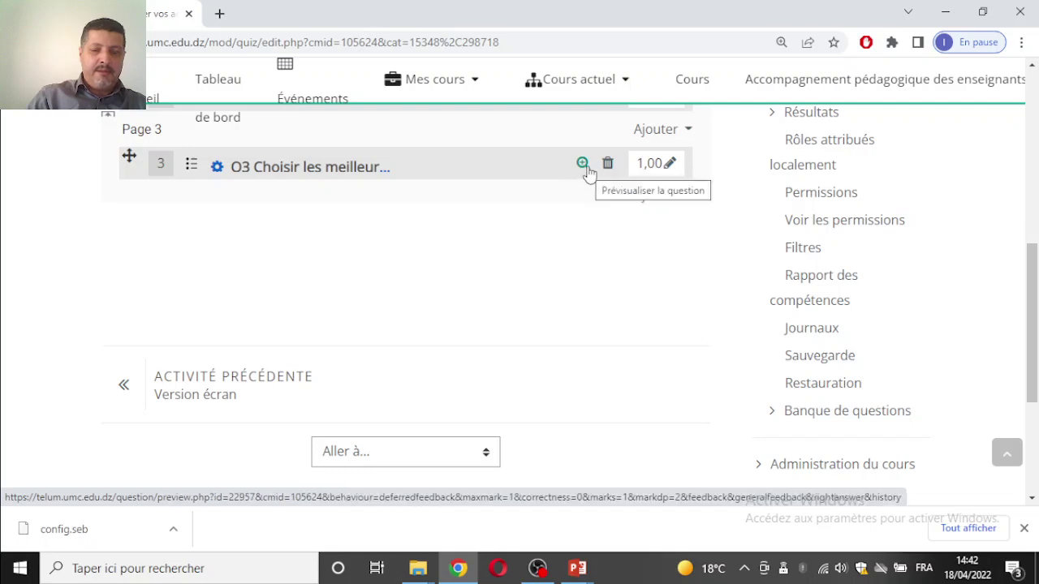
# - Open question Q3 for editing and inspect the choices for allowing one or several answers
pyautogui.click(219, 174)
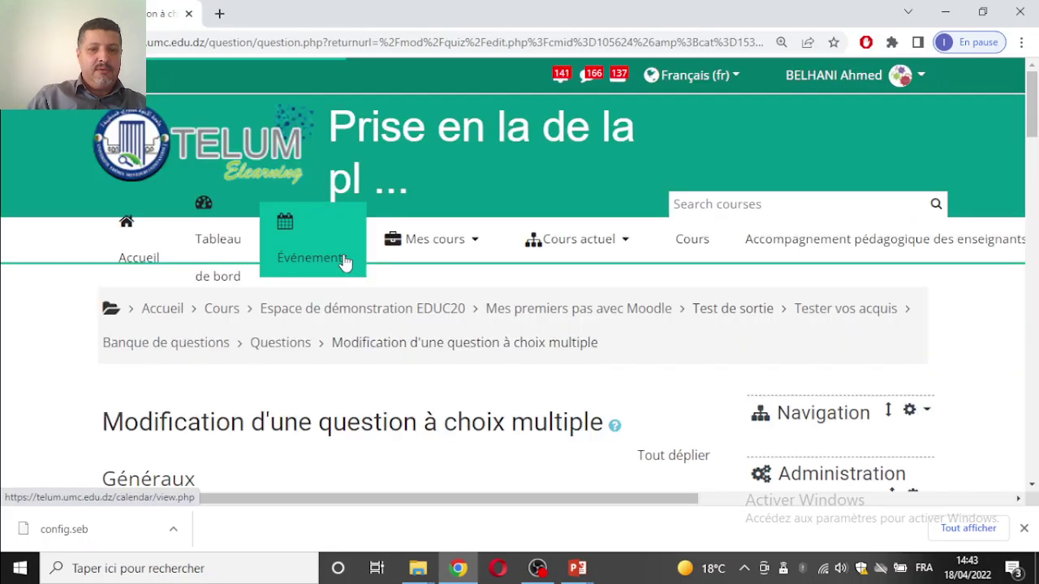
pyautogui.scroll(-6, 343, 255)
pyautogui.scroll(-15, 410, 301)
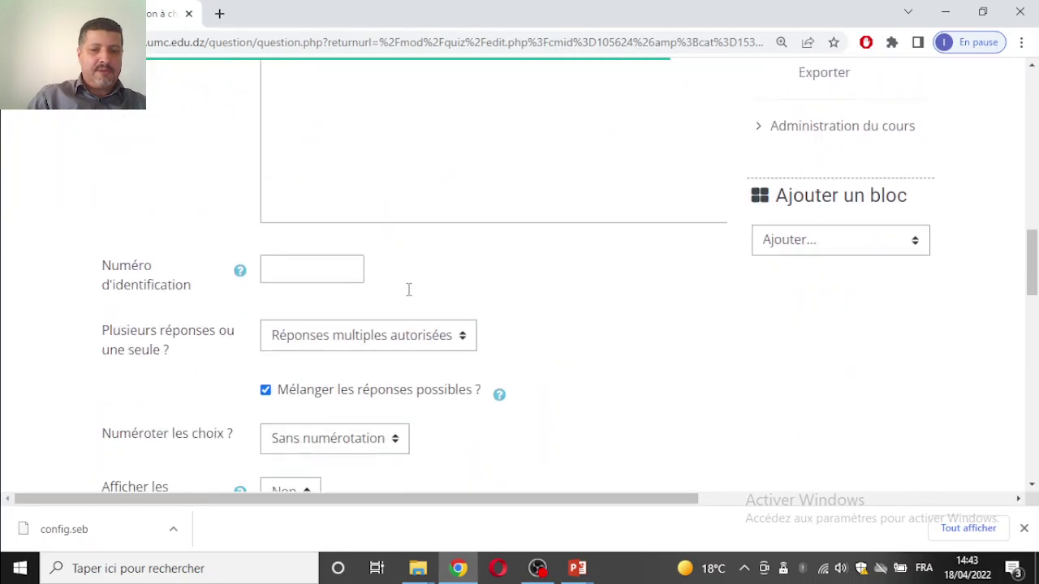
pyautogui.scroll(1, 360, 209)
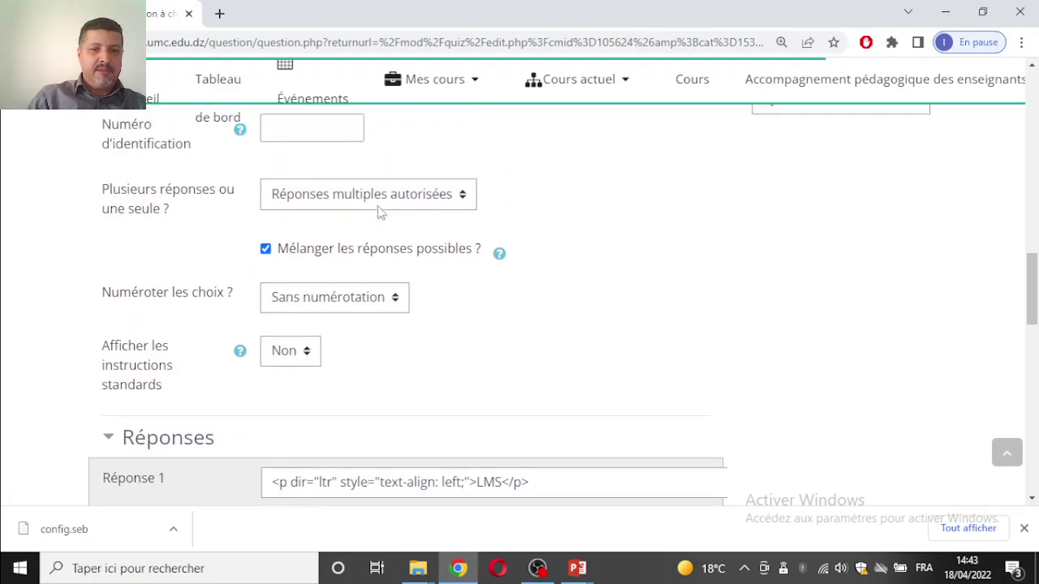
pyautogui.scroll(2, 467, 203)
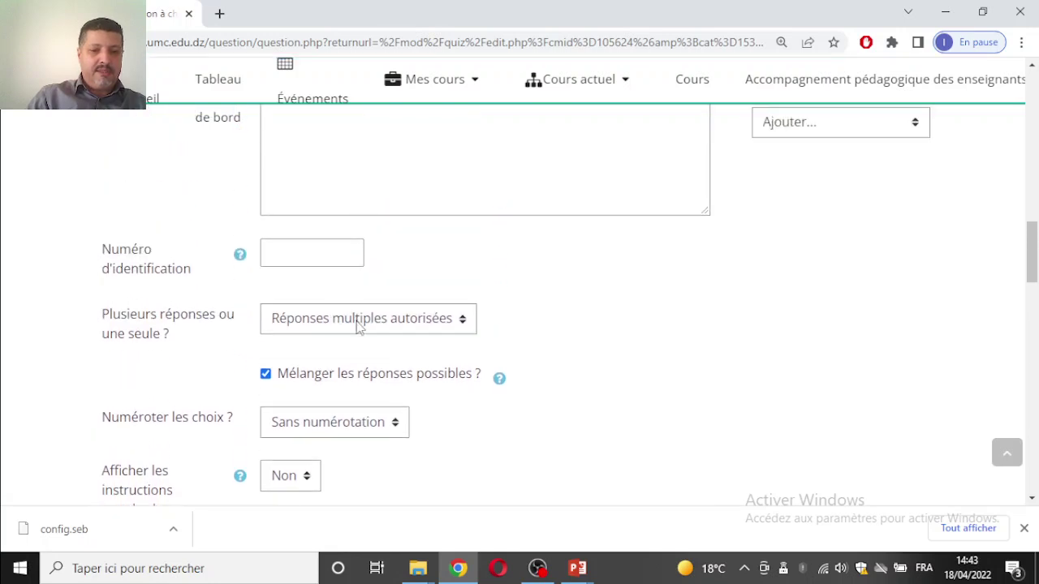
pyautogui.click(360, 323)
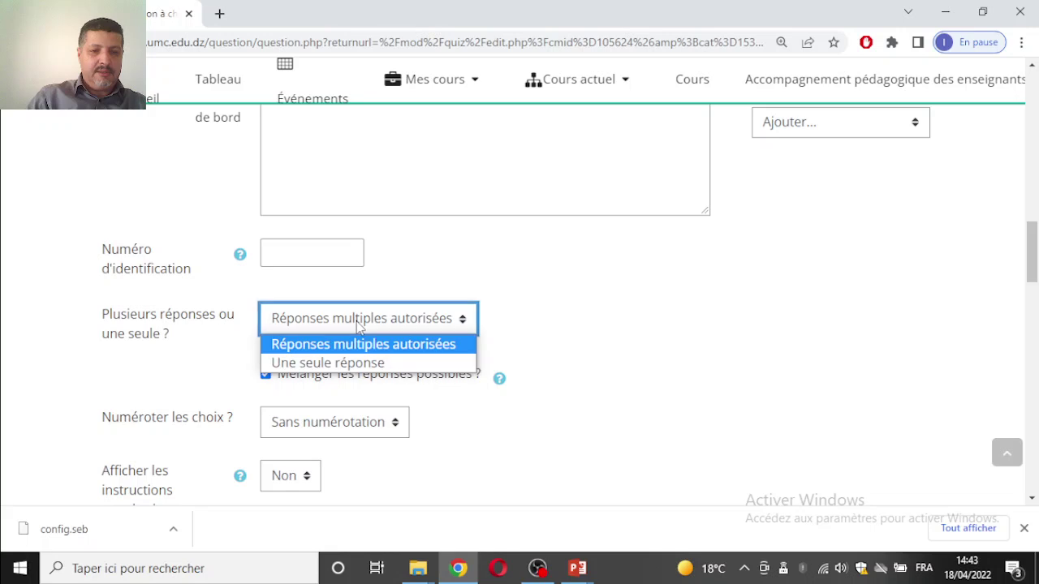
pyautogui.click(357, 323)
# - Cancel the editing of Q3 and return to the question list of the test "Tester vos acquis"
pyautogui.moveTo(1033, 251); pyautogui.dragTo(1034, 486)
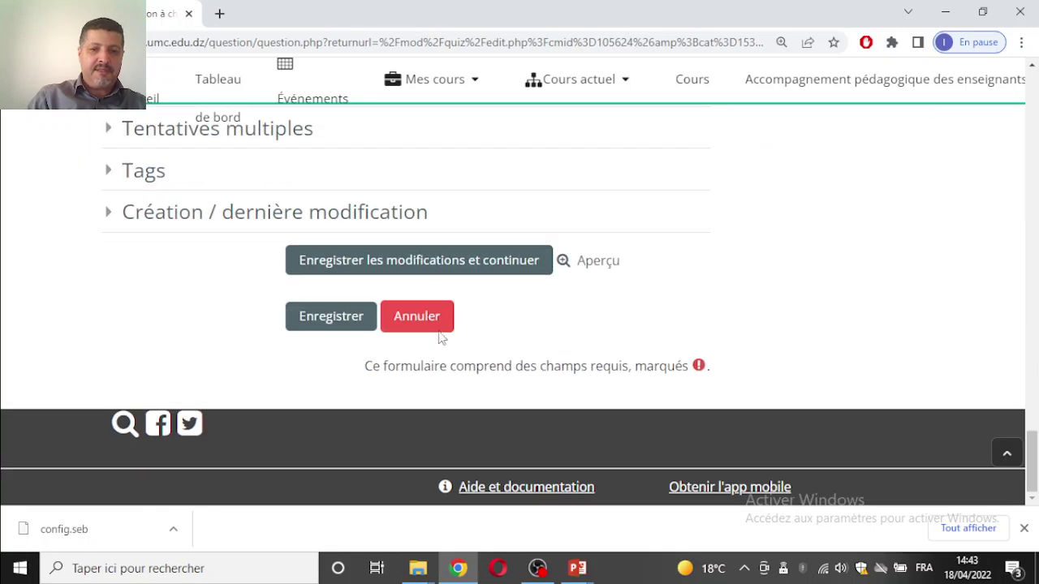
pyautogui.click(411, 320)
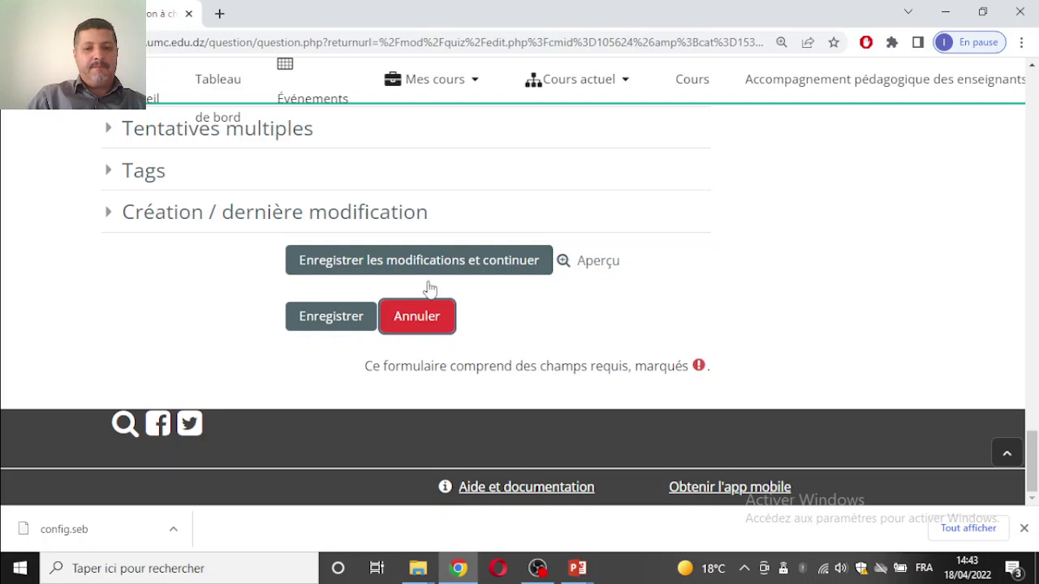
pyautogui.scroll(2, 422, 276)
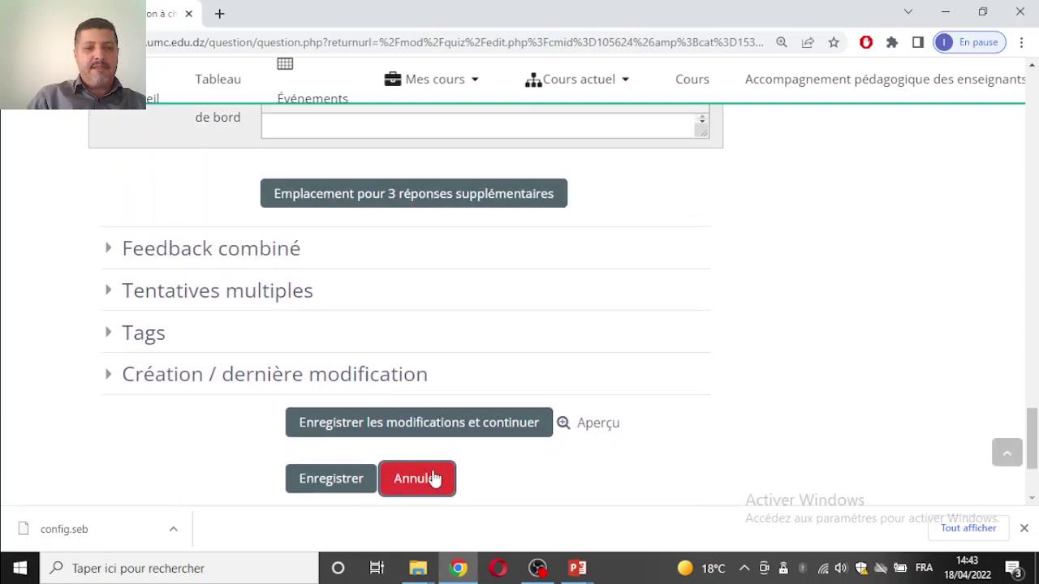
pyautogui.click(443, 488)
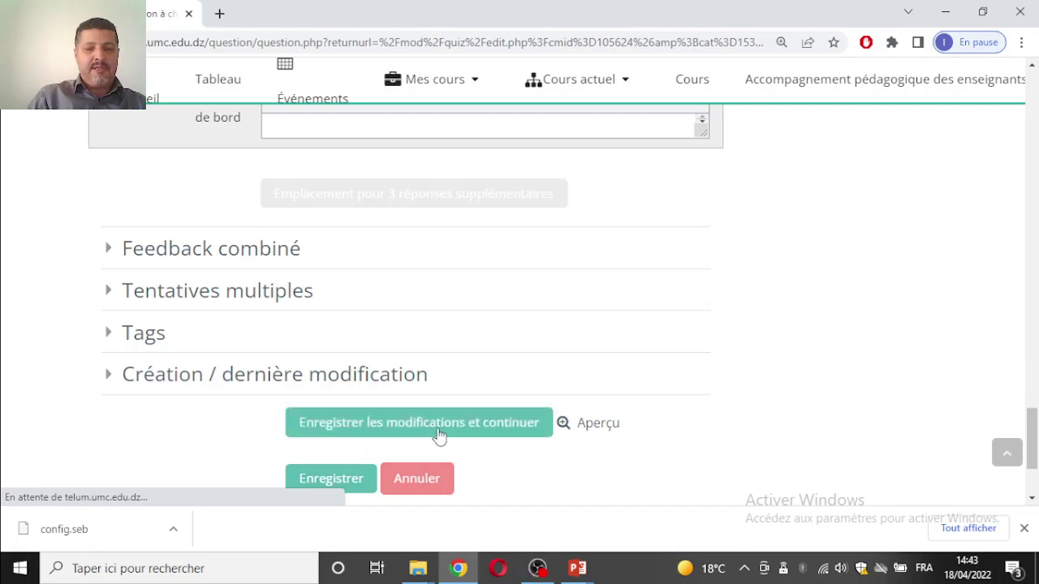
pyautogui.click(438, 435)
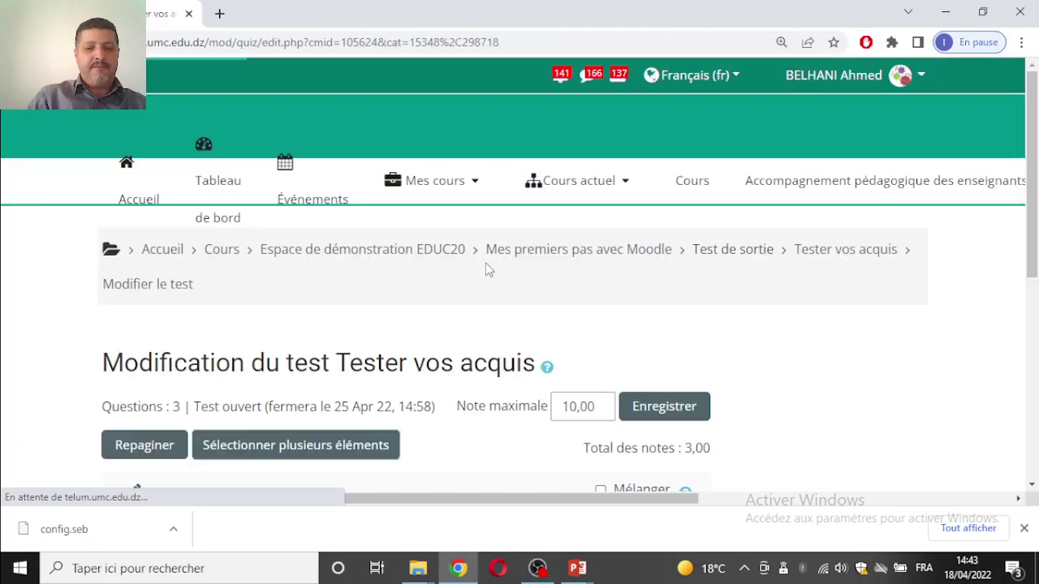
pyautogui.scroll(-3, 491, 284)
pyautogui.scroll(-3, 608, 262)
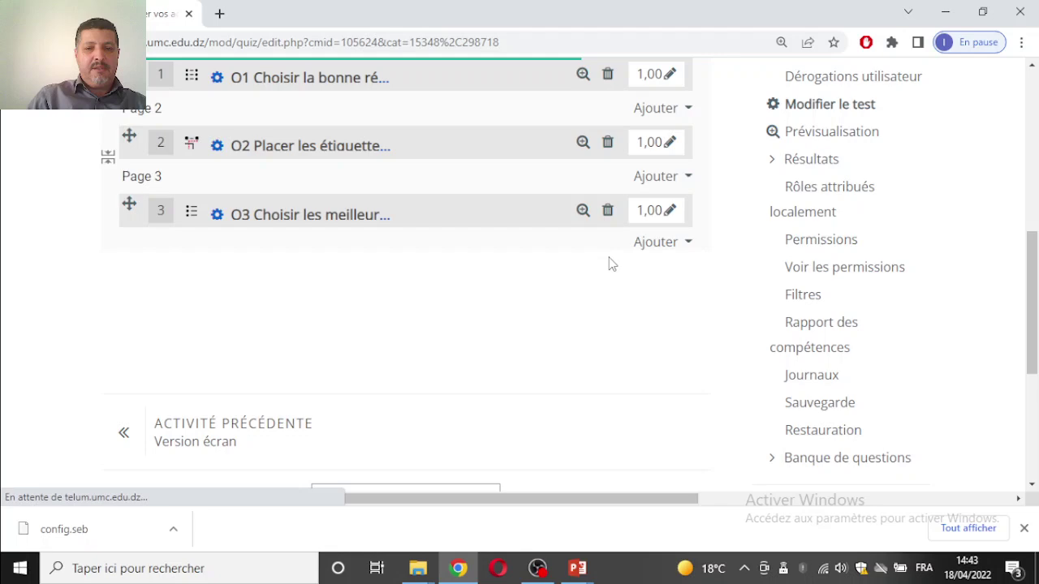
pyautogui.click(655, 247)
pyautogui.scroll(-1, 559, 247)
pyautogui.click(559, 248)
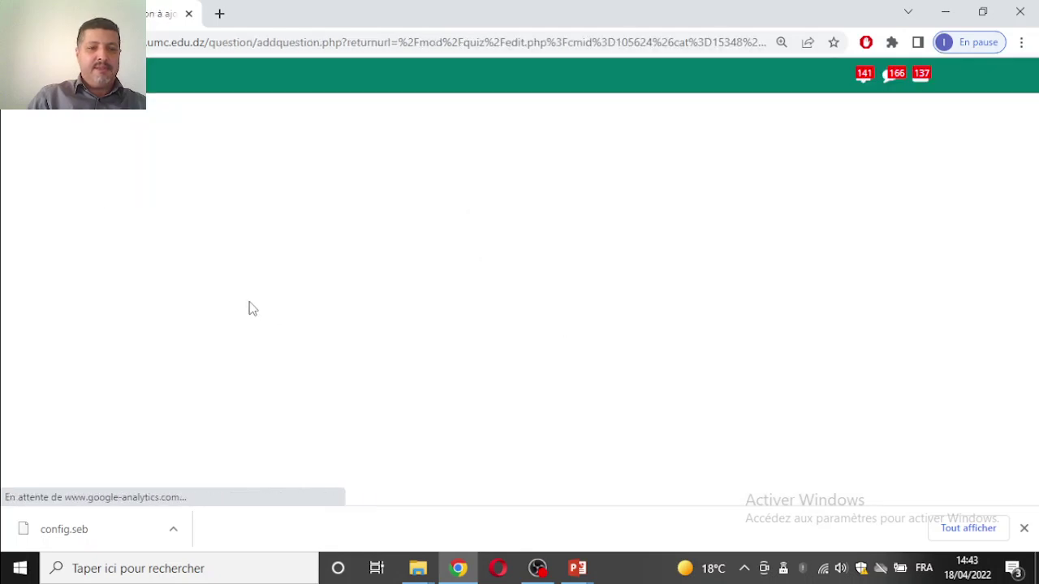
pyautogui.scroll(-3, 303, 289)
pyautogui.scroll(3, 301, 284)
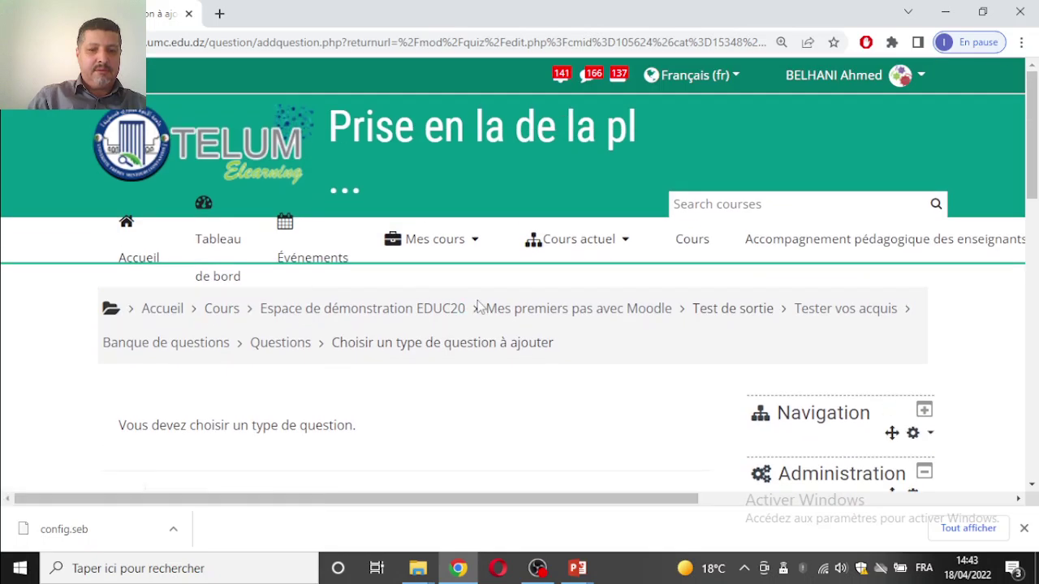
# - Add a new question of type "Choix multiple tout-ou-rien" after question 3 of the test
pyautogui.scroll(-3, 482, 302)
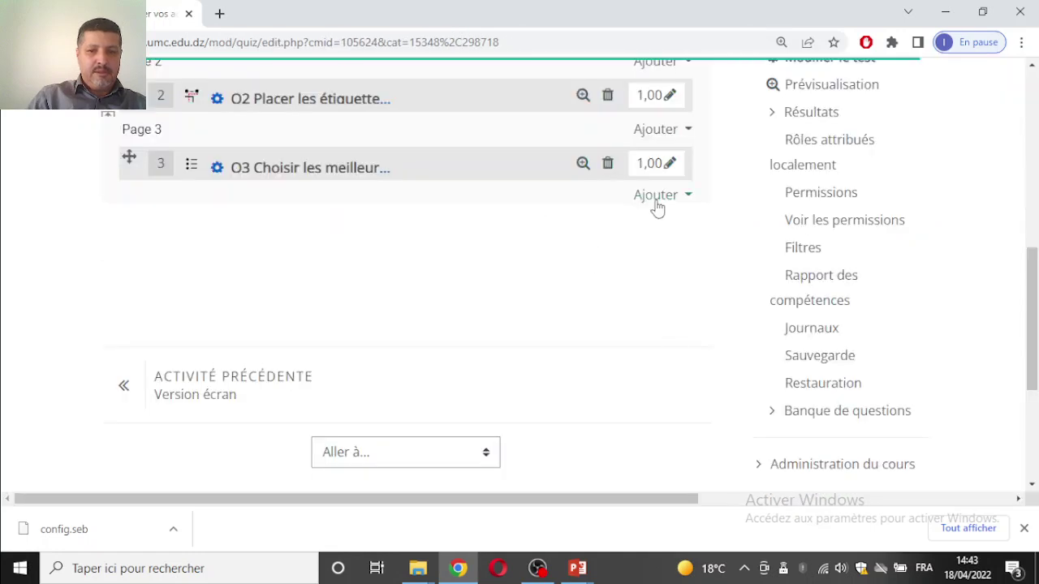
pyautogui.click(658, 199)
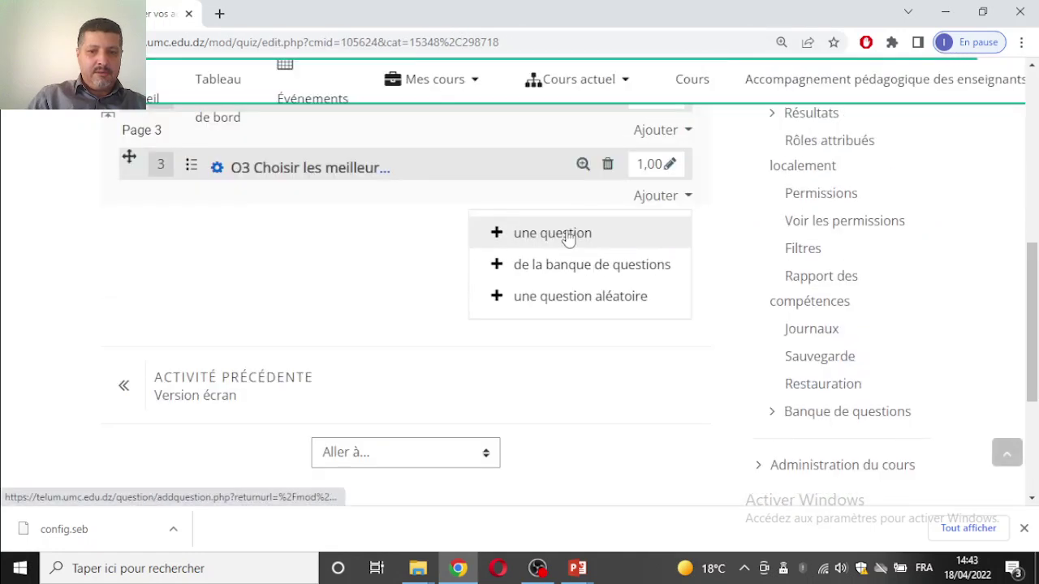
pyautogui.click(559, 236)
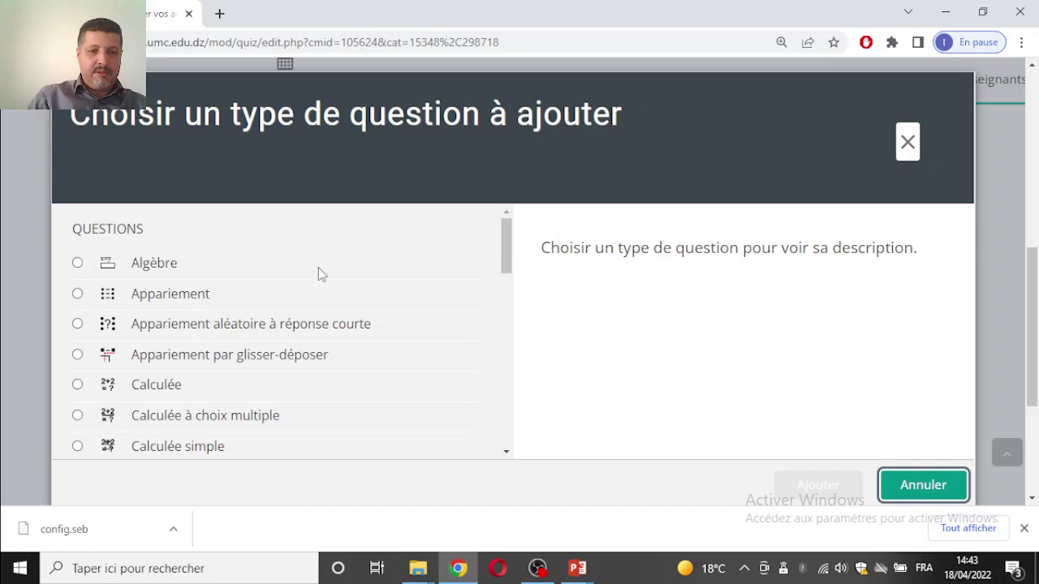
pyautogui.scroll(-2, 457, 266)
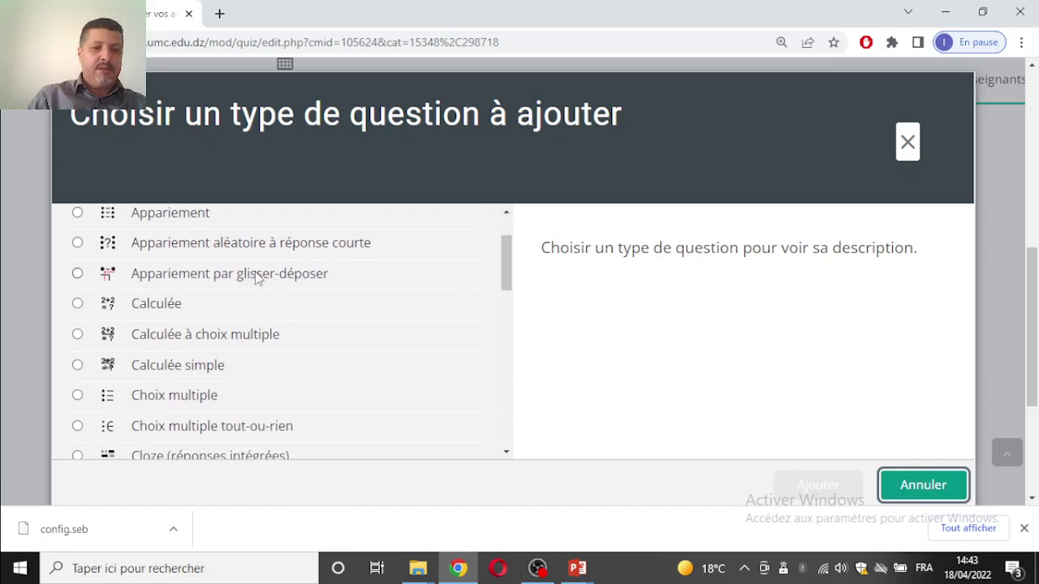
pyautogui.scroll(-2, 276, 325)
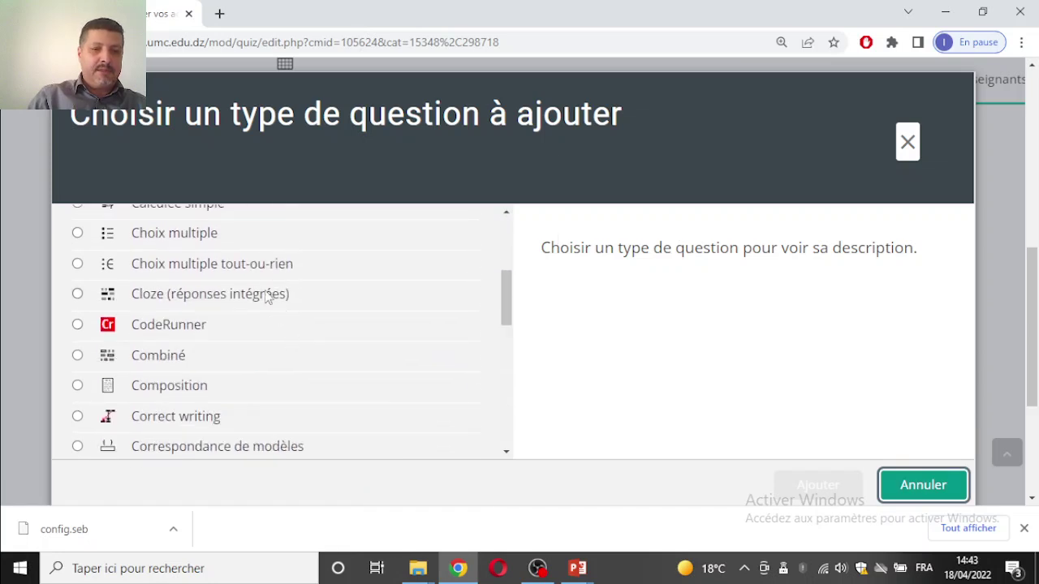
pyautogui.click(245, 271)
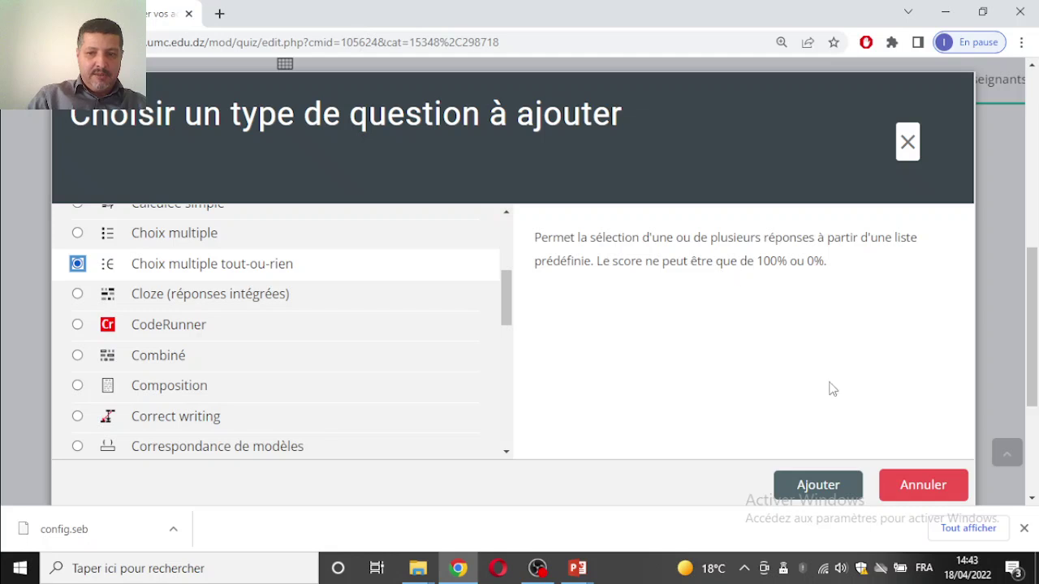
pyautogui.click(822, 483)
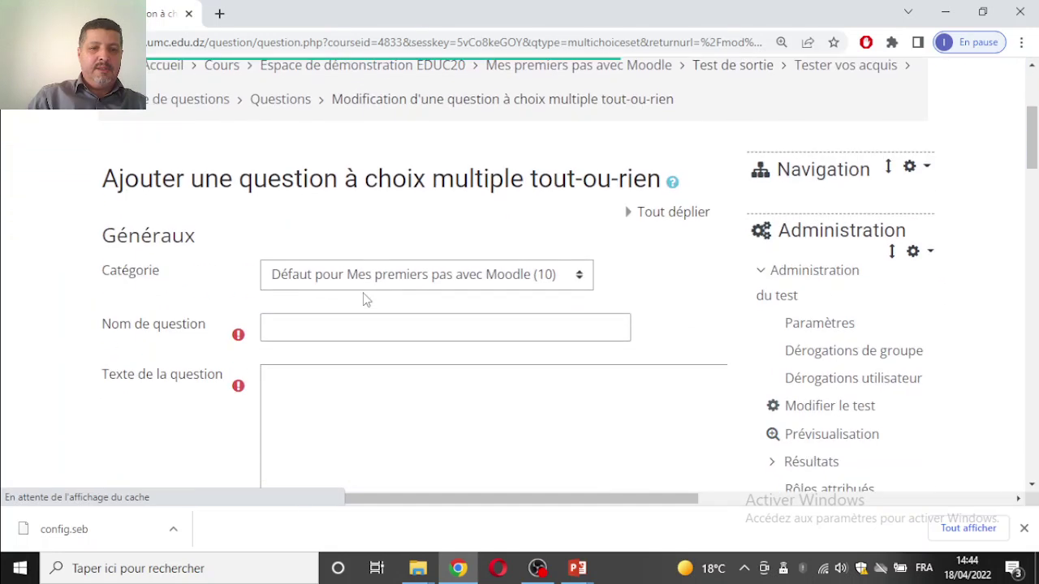
# - Name the new question Q5 and enter "Enseignement hybride est un" as its question text
pyautogui.click(325, 329)
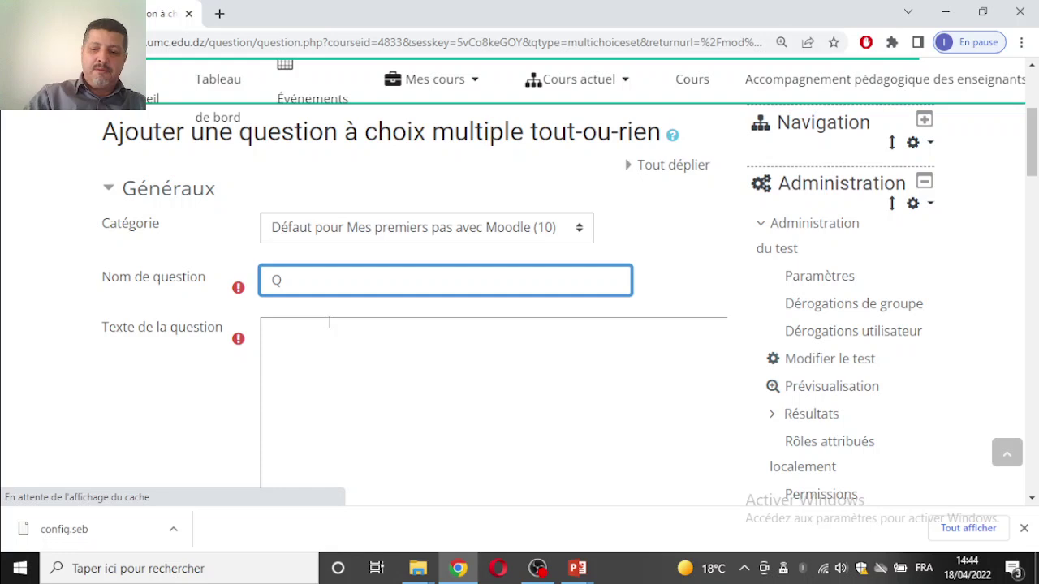
pyautogui.write('Q')
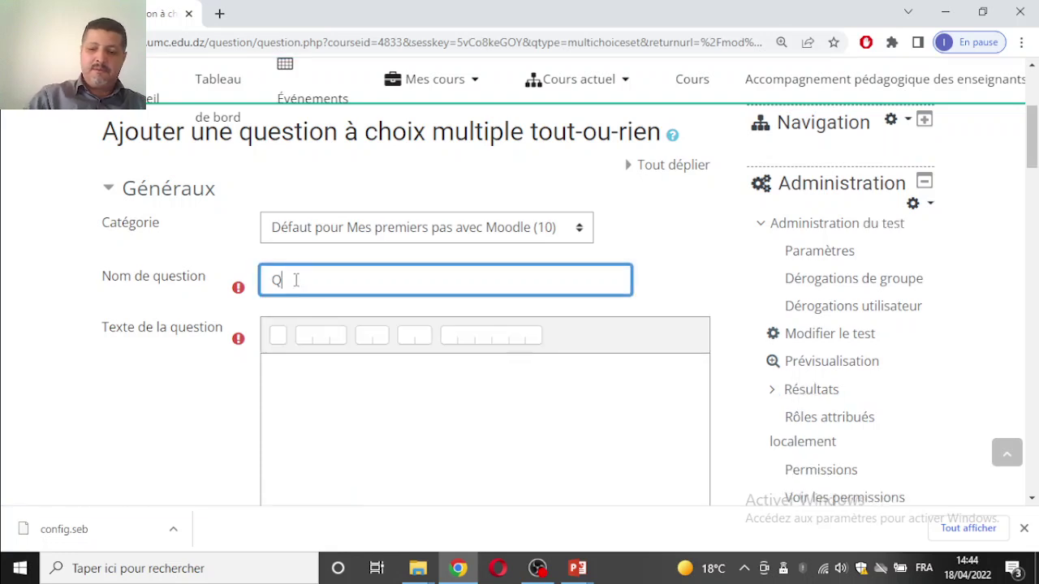
pyautogui.write('5')
pyautogui.scroll(-5, 327, 413)
pyautogui.scroll(-8, 341, 382)
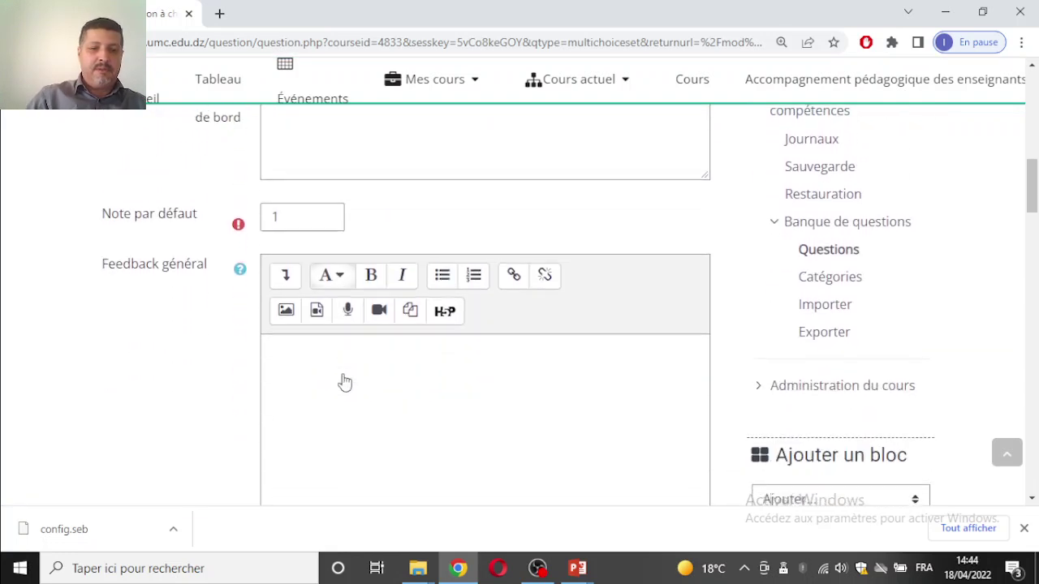
pyautogui.scroll(-4, 347, 370)
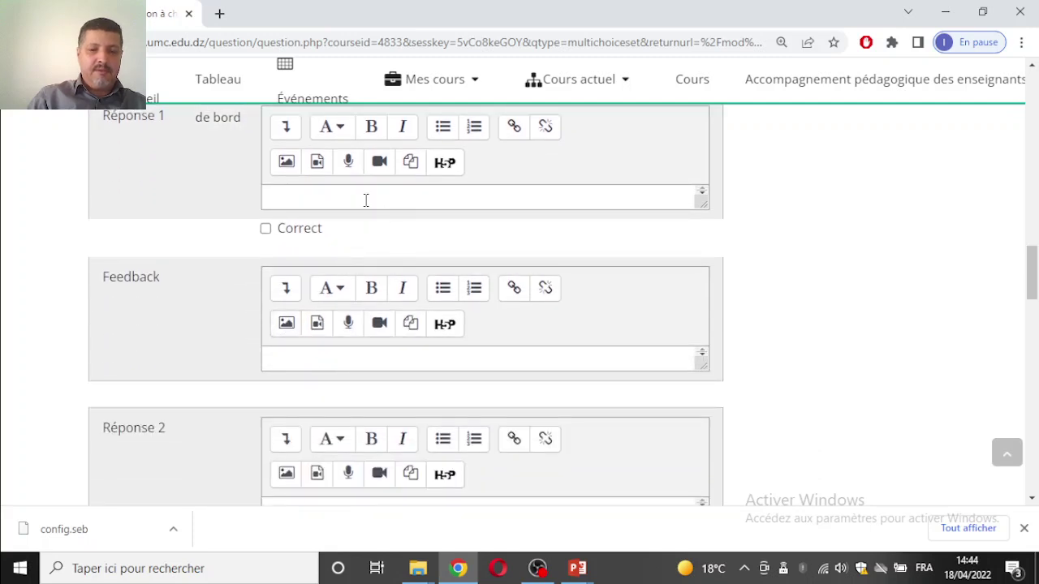
pyautogui.scroll(10, 733, 245)
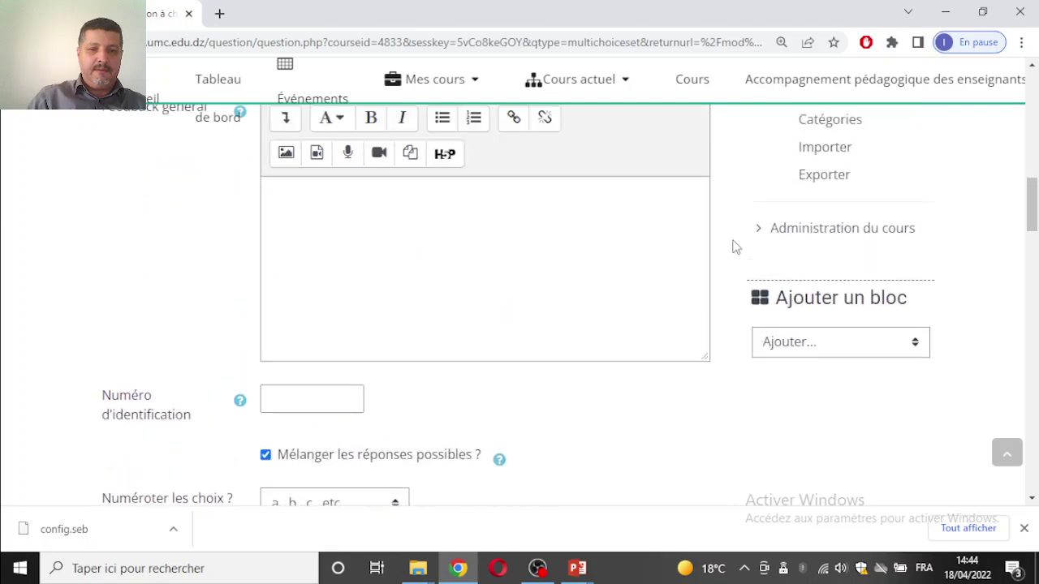
pyautogui.scroll(5, 487, 300)
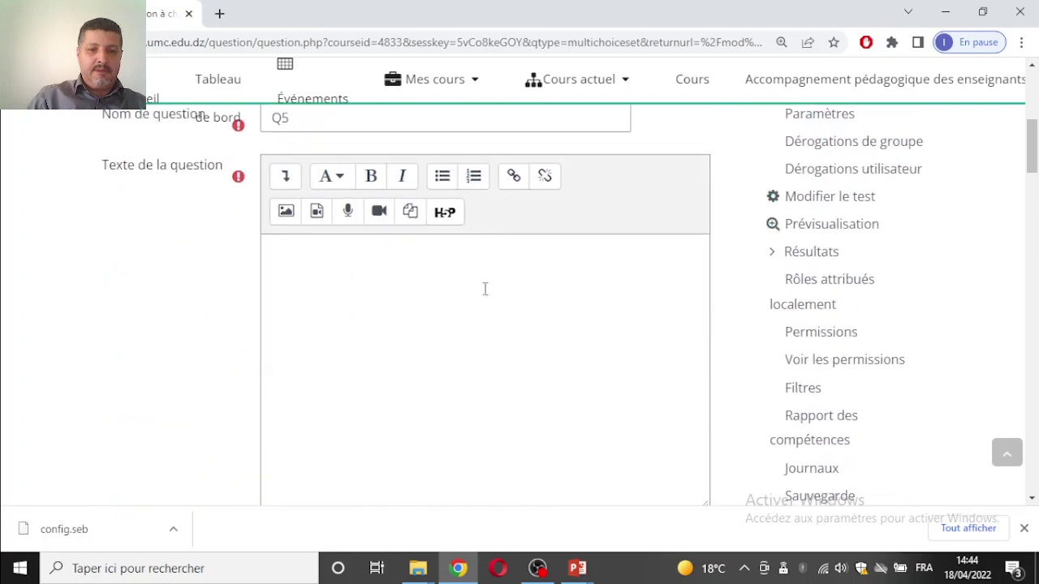
pyautogui.click(398, 266)
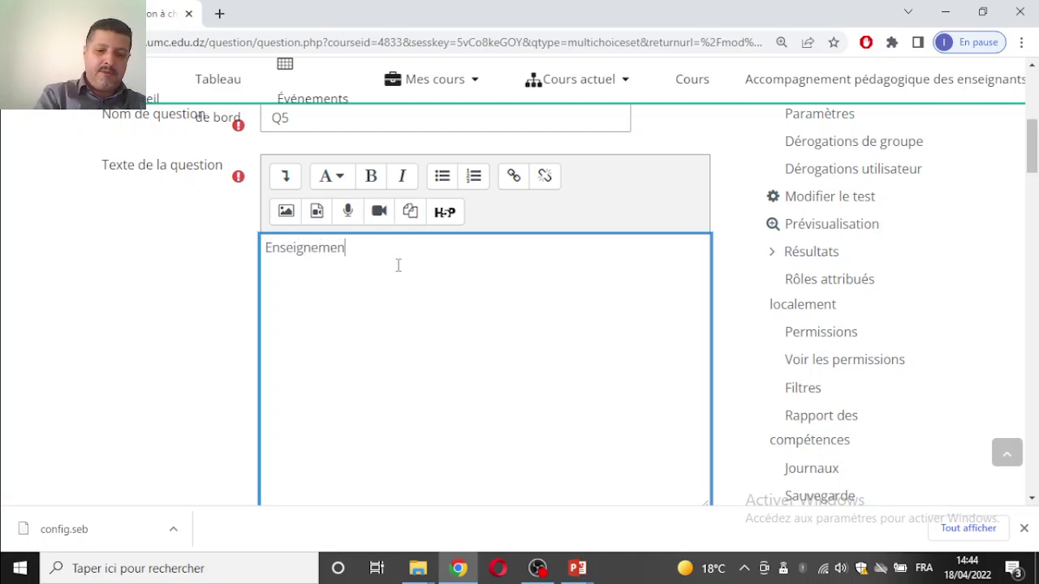
pyautogui.write('Enseignement hybride est un')
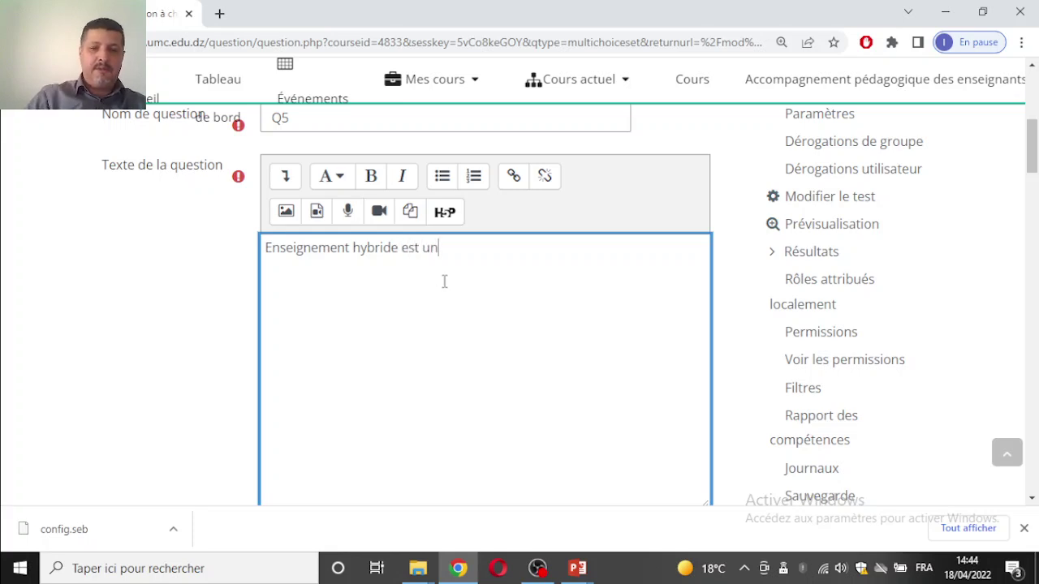
# - Enter "En ligne" as Réponse 1 and "en présentiel" as Réponse 2
pyautogui.scroll(-5, 444, 281)
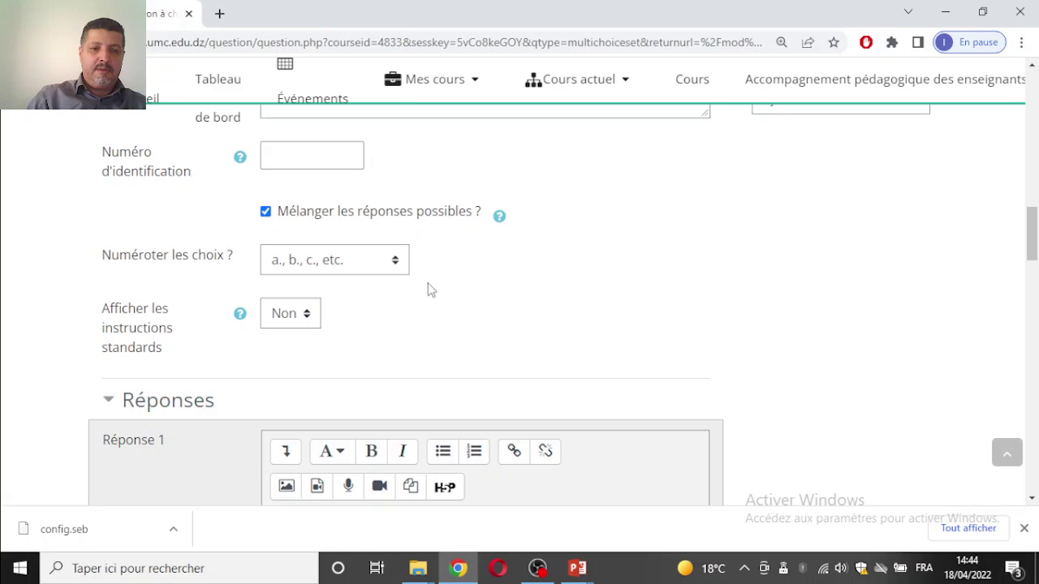
pyautogui.scroll(-3, 348, 283)
pyautogui.click(368, 274)
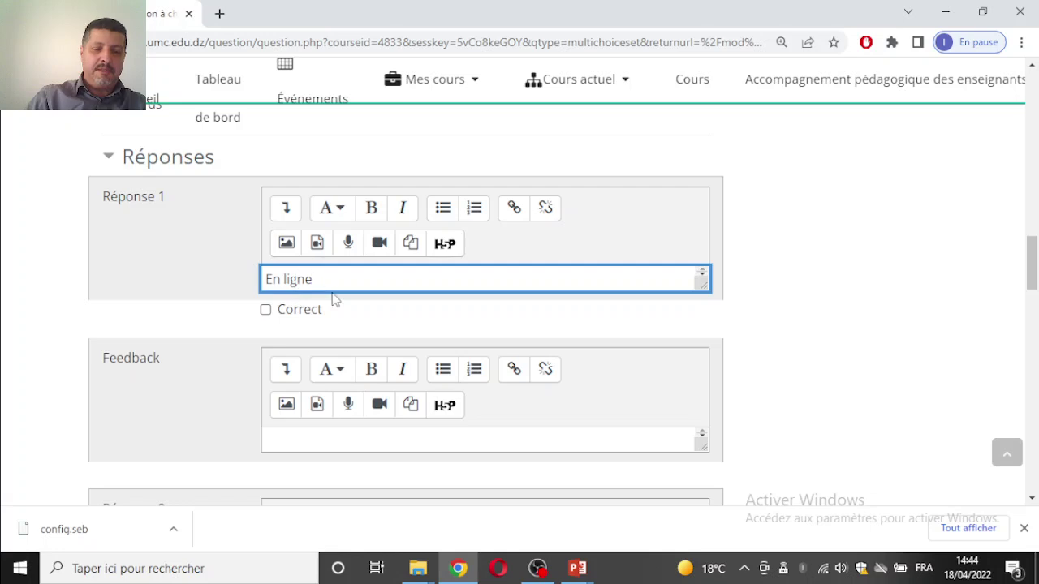
pyautogui.scroll(-1, 333, 325)
pyautogui.scroll(-1, 324, 433)
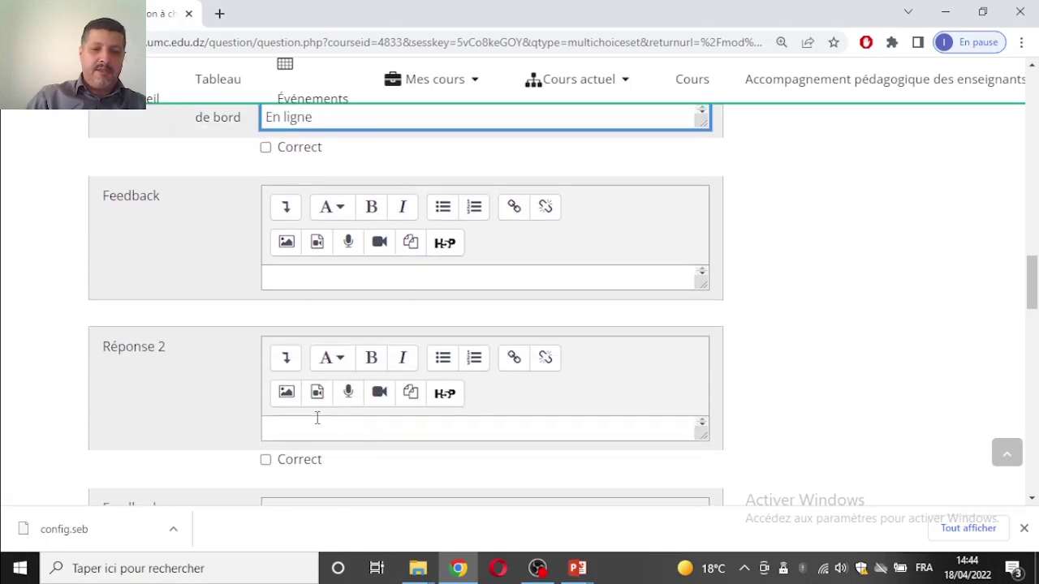
pyautogui.click(316, 421)
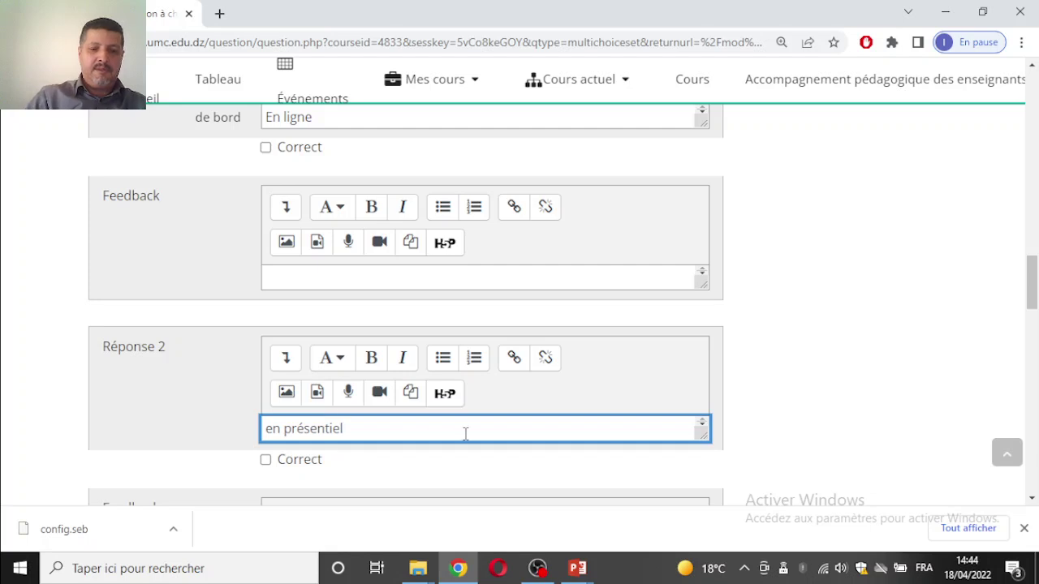
# - Enter "Uniquement en ligne" as Réponse 3 and "Uniquement en présentiel" as Réponse 4
pyautogui.scroll(-3, 336, 400)
pyautogui.click(323, 497)
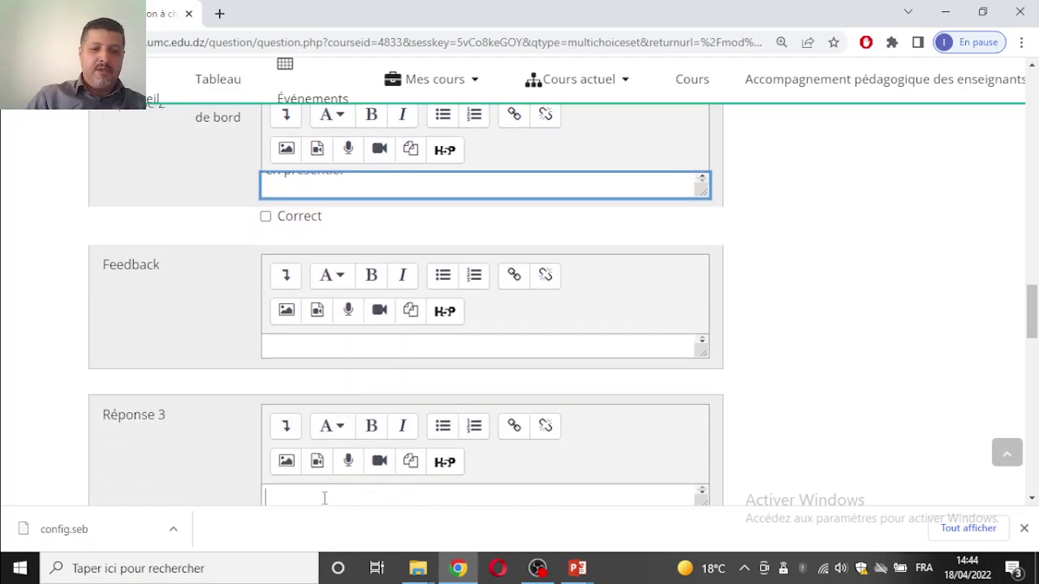
pyautogui.write('Uniquee')
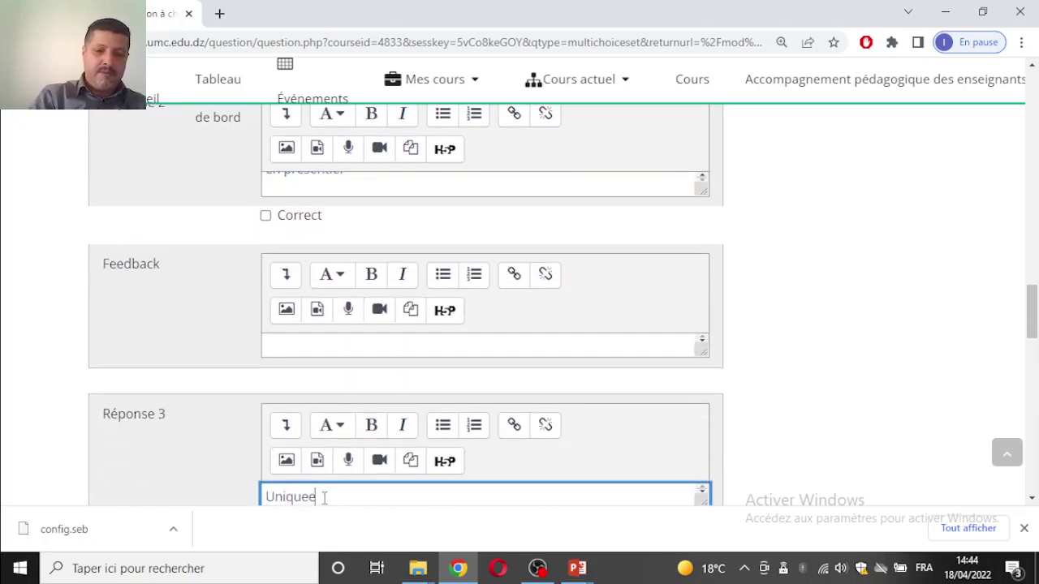
pyautogui.scroll(-1, 808, 410)
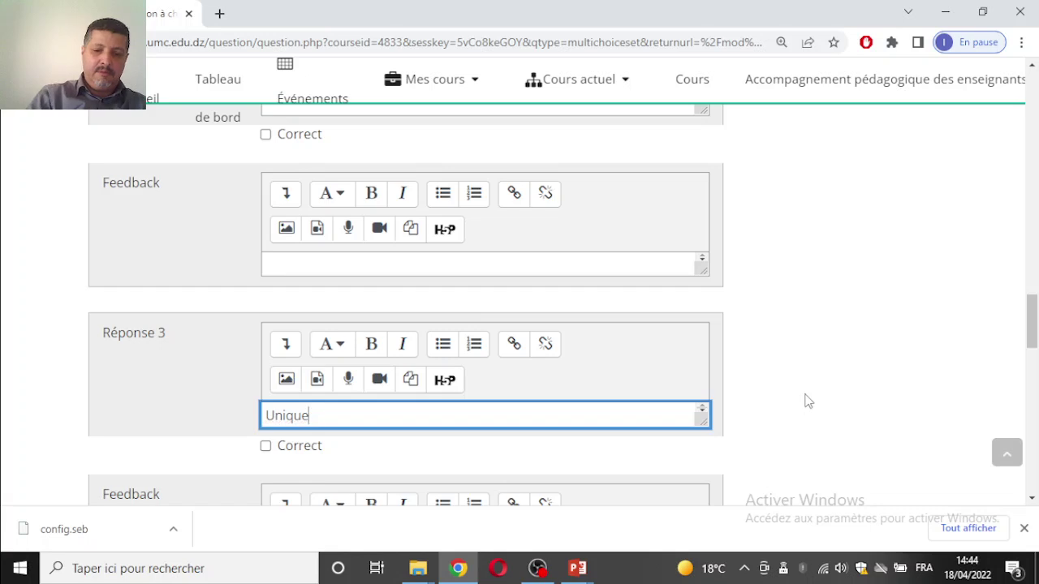
pyautogui.write('ment en ligne')
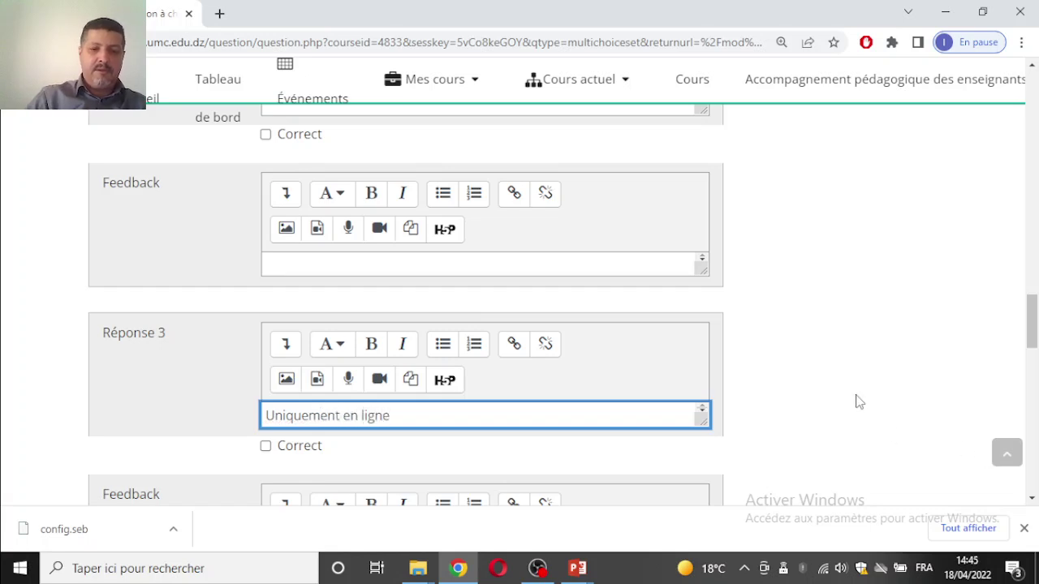
pyautogui.scroll(-3, 841, 440)
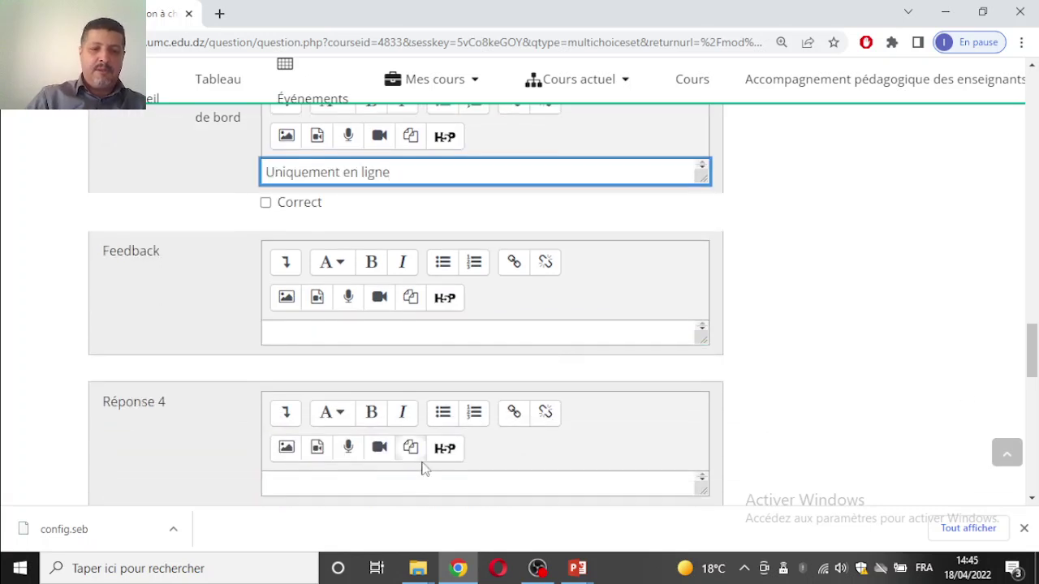
pyautogui.click(376, 479)
pyautogui.write('Uniq')
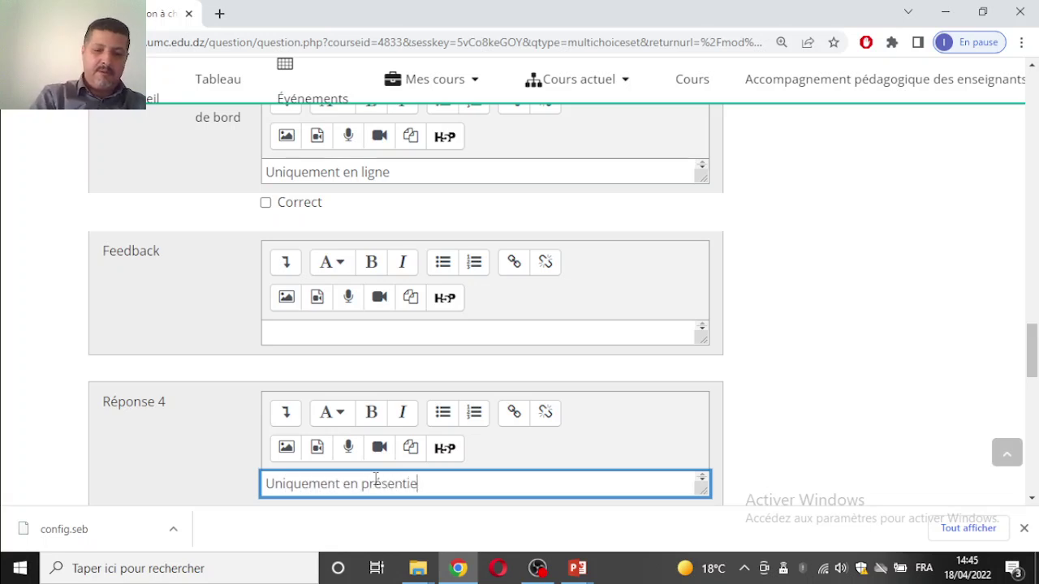
pyautogui.write('uement en presentiel')
# - Mark Réponse 1, "En ligne", as a correct answer
pyautogui.scroll(-6, 324, 381)
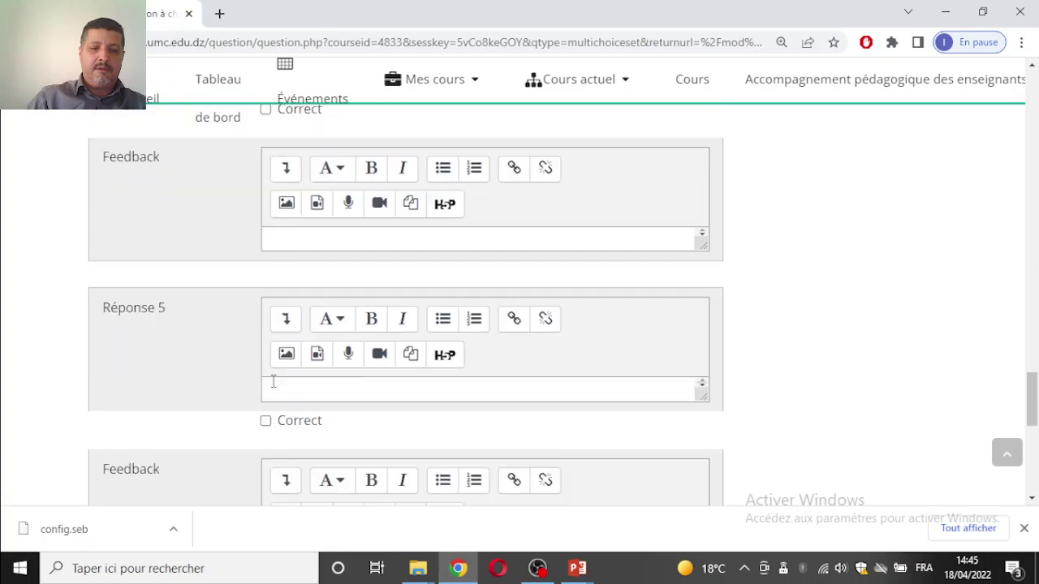
pyautogui.scroll(-2, 324, 380)
pyautogui.scroll(15, 328, 380)
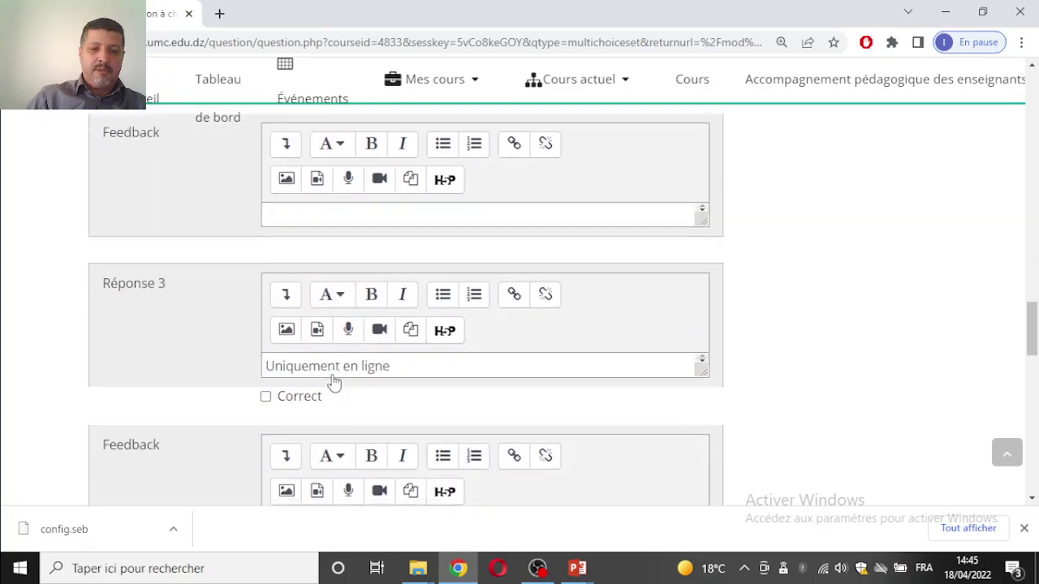
pyautogui.scroll(2, 338, 371)
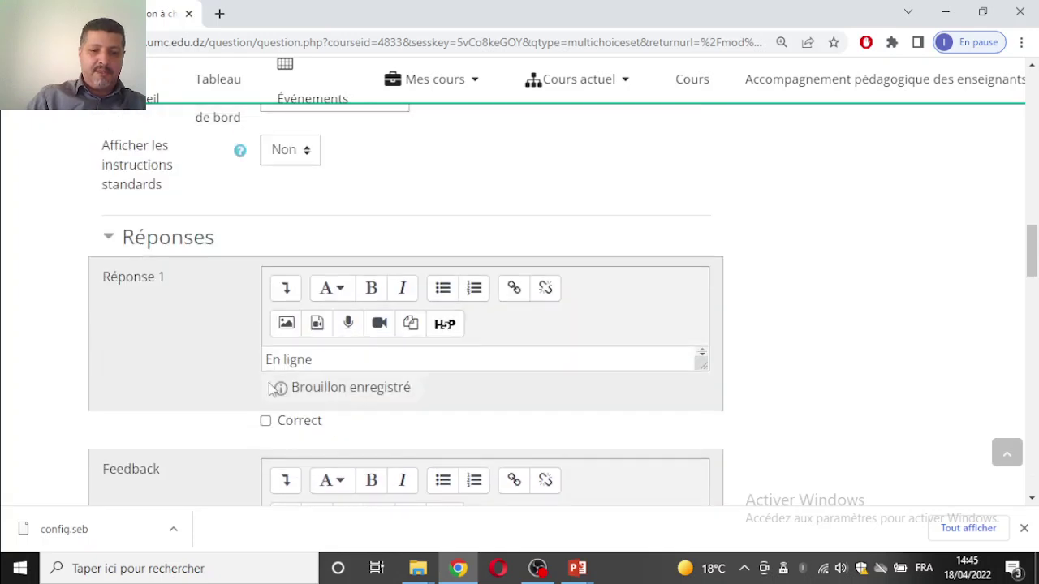
pyautogui.click(267, 422)
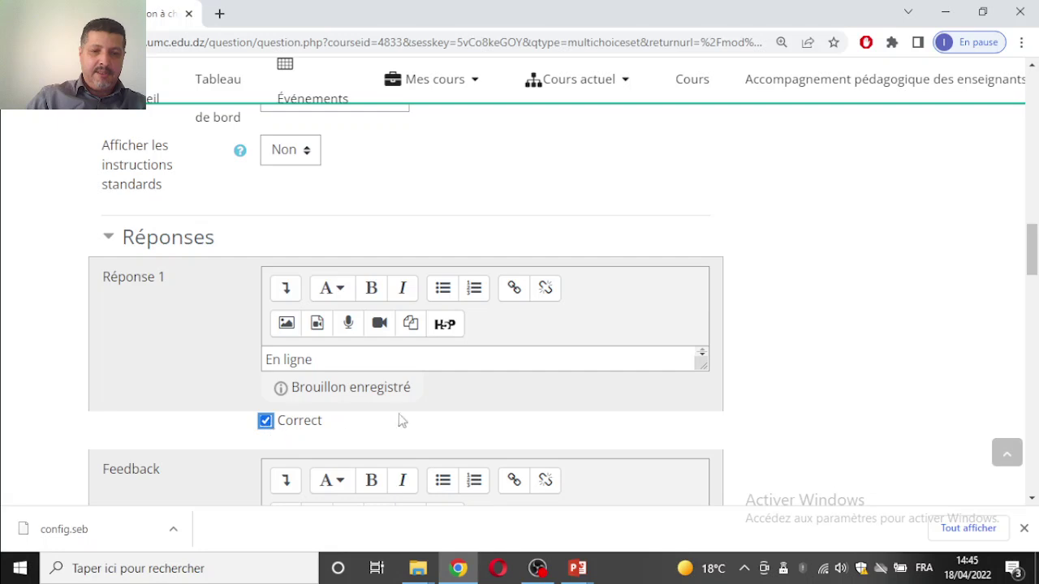
# - Change the text of Réponse 1 to "En ligne et en présentiel"
pyautogui.scroll(-3, 428, 414)
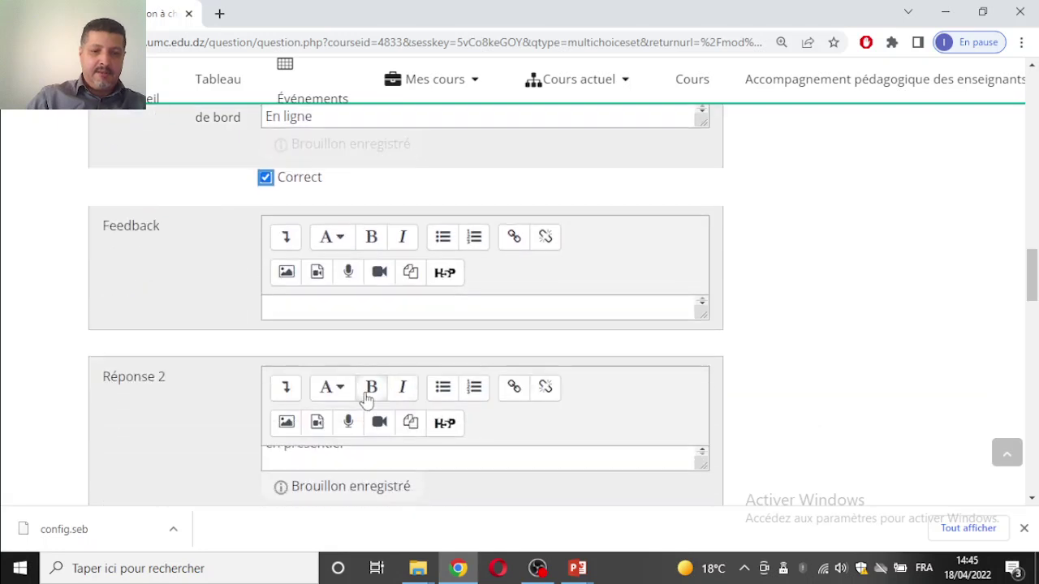
pyautogui.scroll(3, 409, 283)
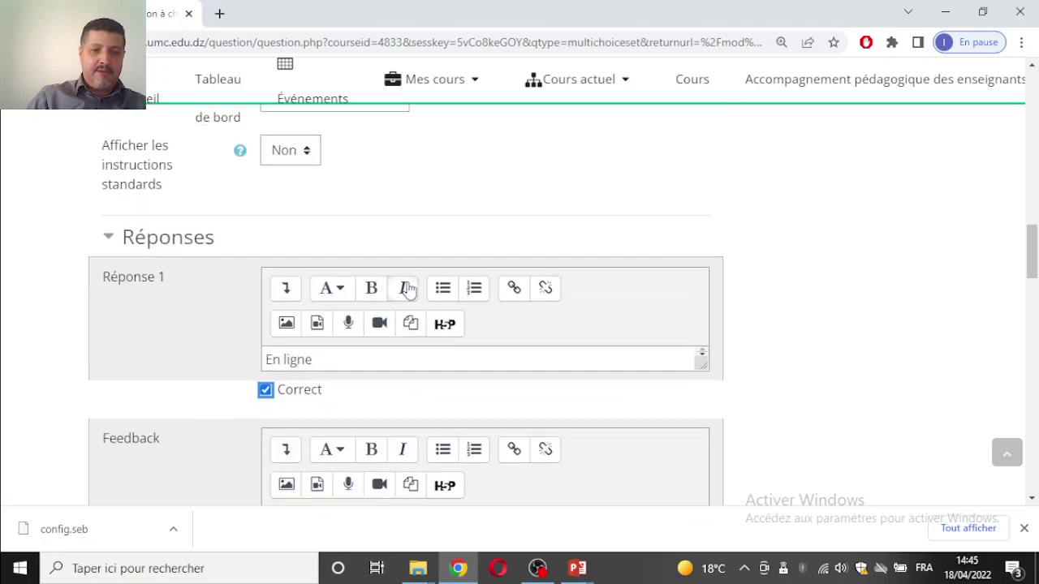
pyautogui.click(358, 357)
pyautogui.write('et eb')
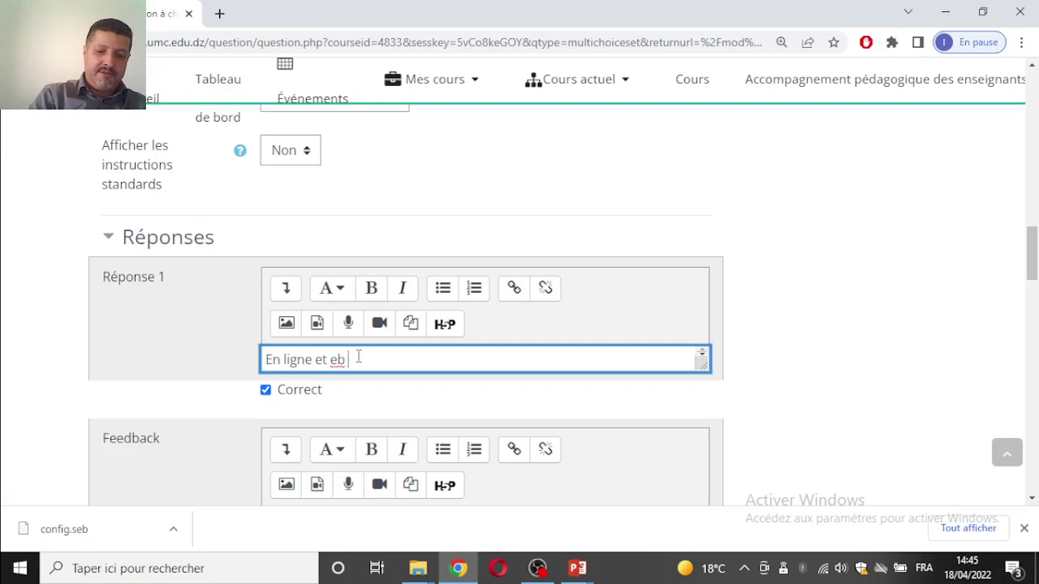
pyautogui.press('BackSpace')
pyautogui.press('BackSpace')
pyautogui.write('n pré')
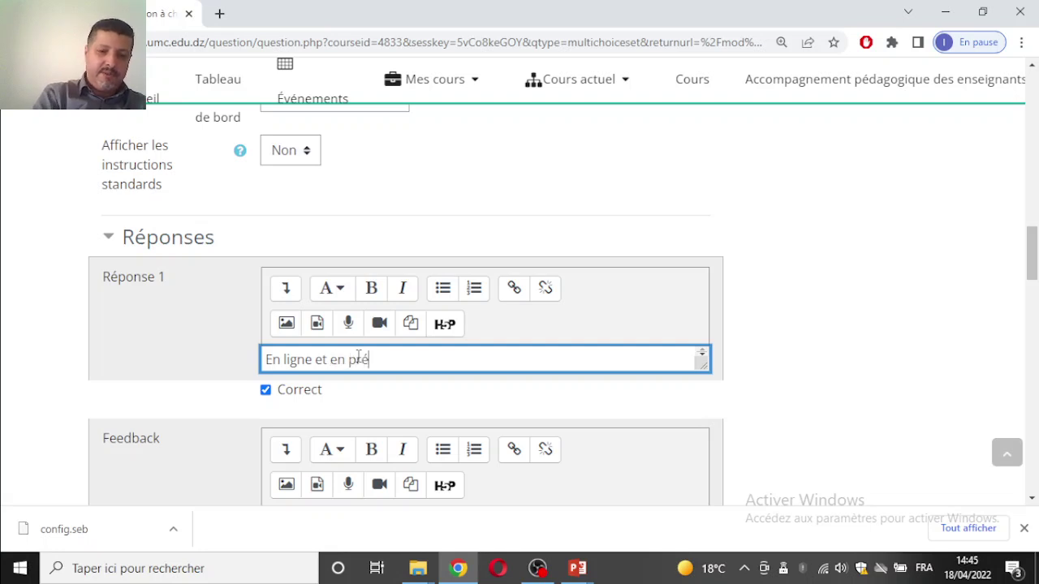
pyautogui.write('sentiel')
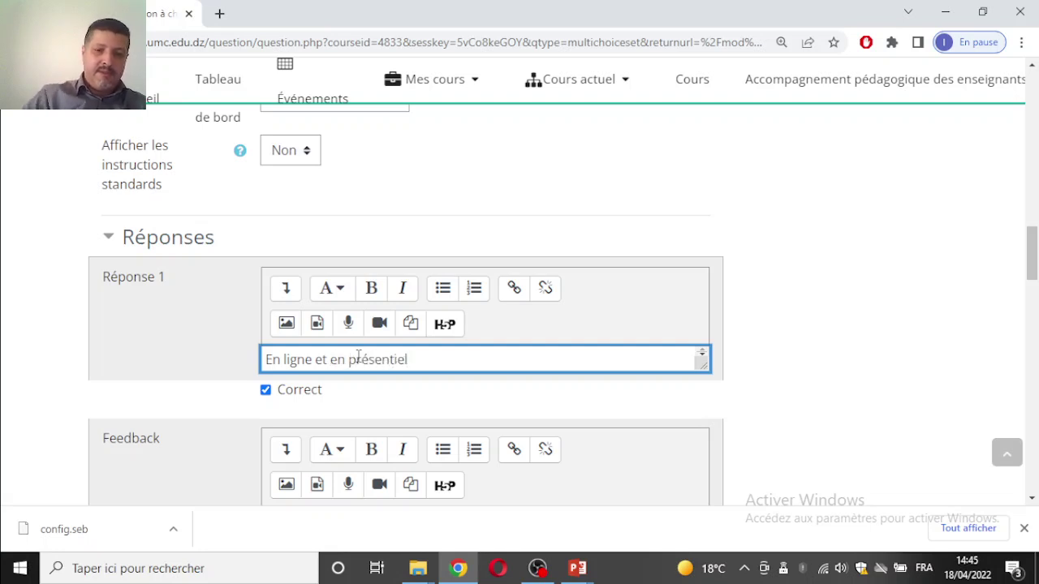
# - Enter "70% en ligne et 30 en présentiel" as Réponse 5 and mark it as a correct answer
pyautogui.scroll(-2, 418, 345)
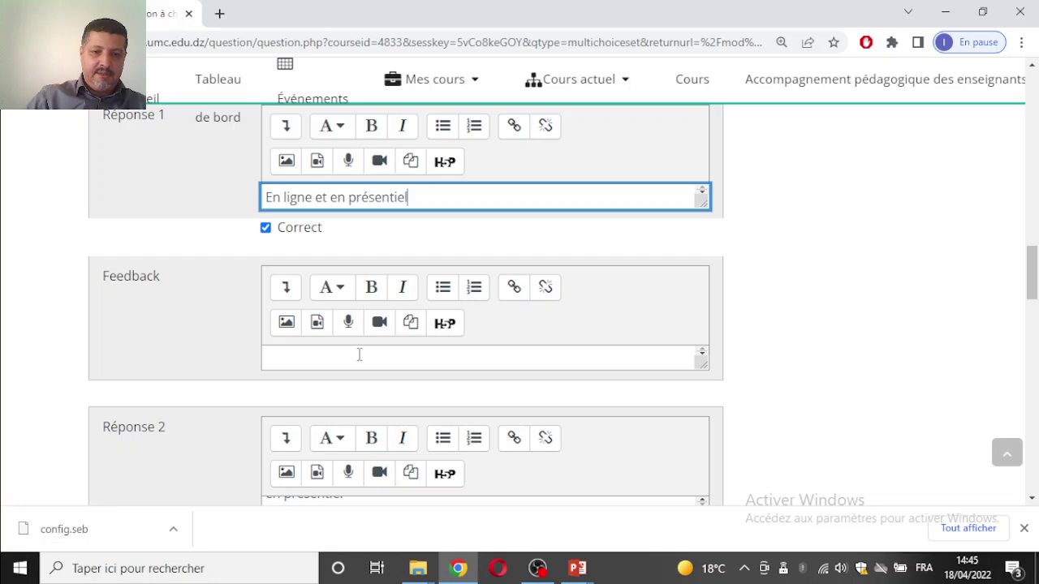
pyautogui.scroll(-1, 388, 451)
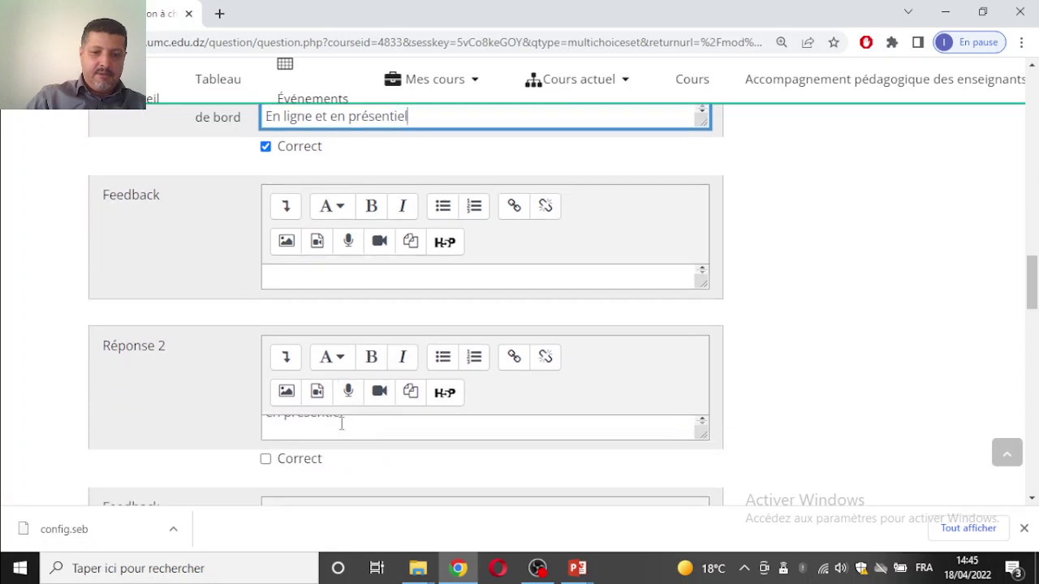
pyautogui.moveTo(704, 433); pyautogui.dragTo(735, 464)
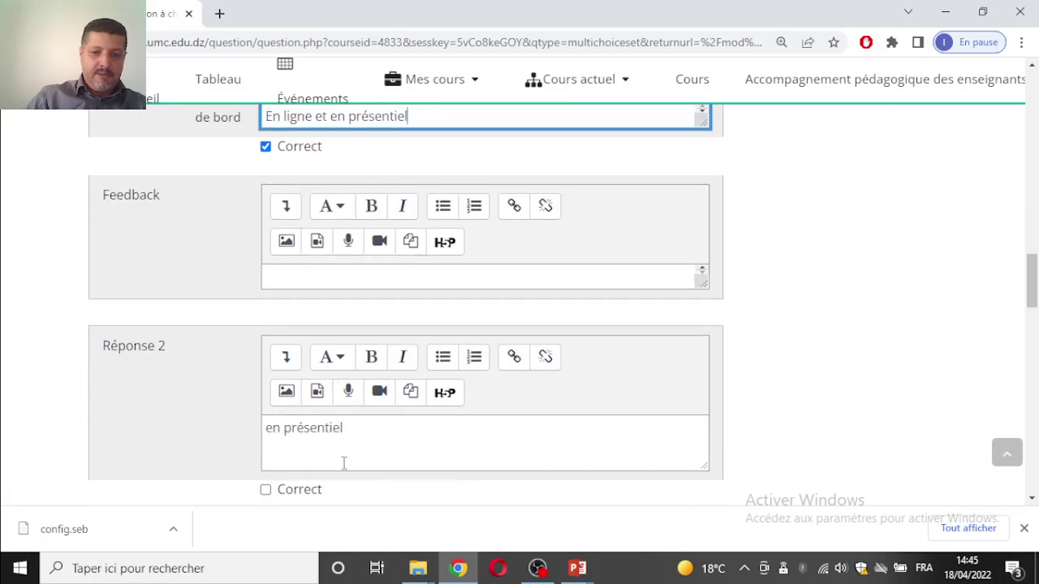
pyautogui.scroll(-4, 366, 479)
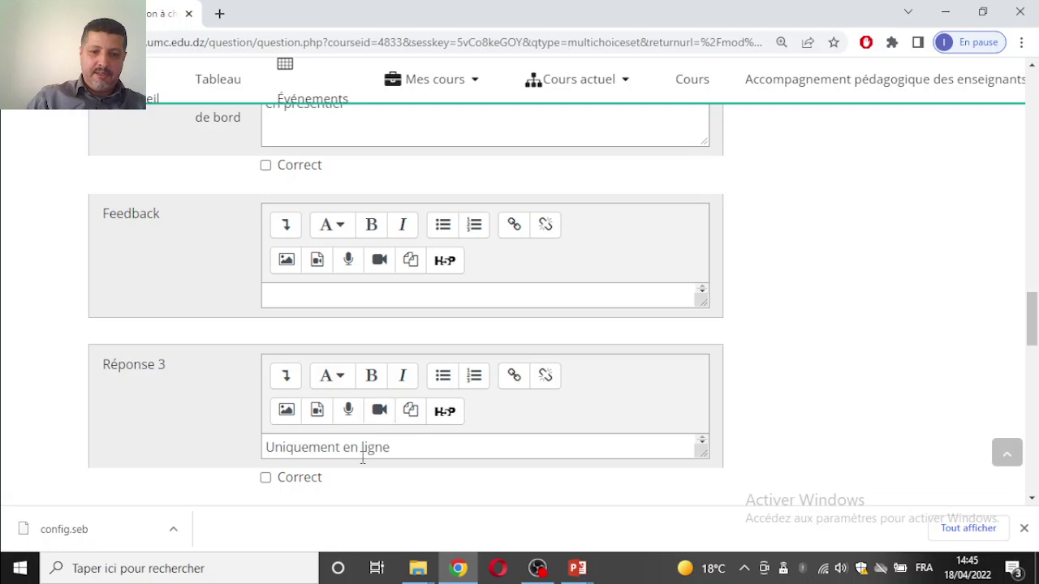
pyautogui.scroll(-5, 390, 462)
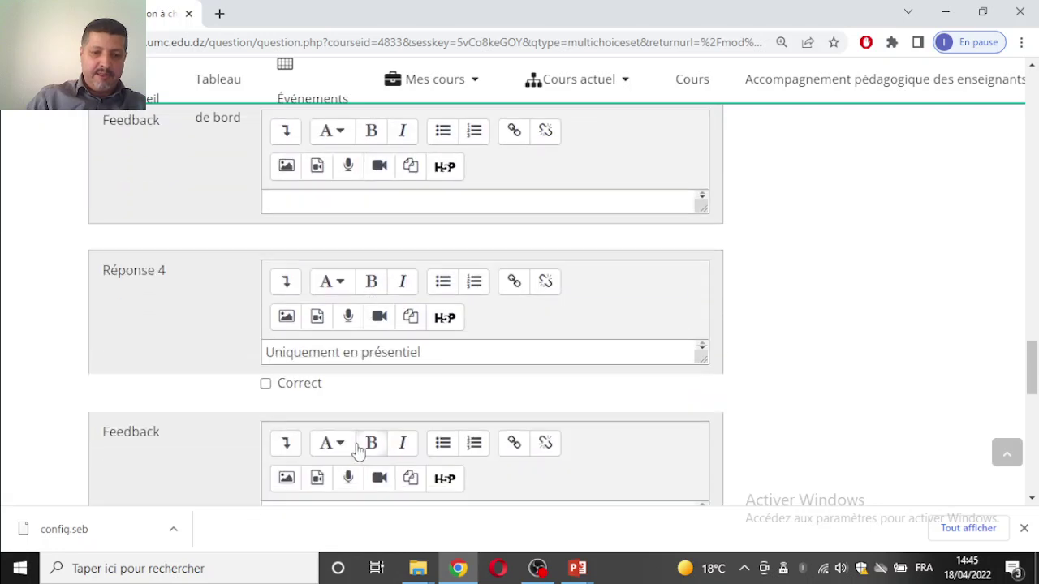
pyautogui.scroll(-2, 324, 398)
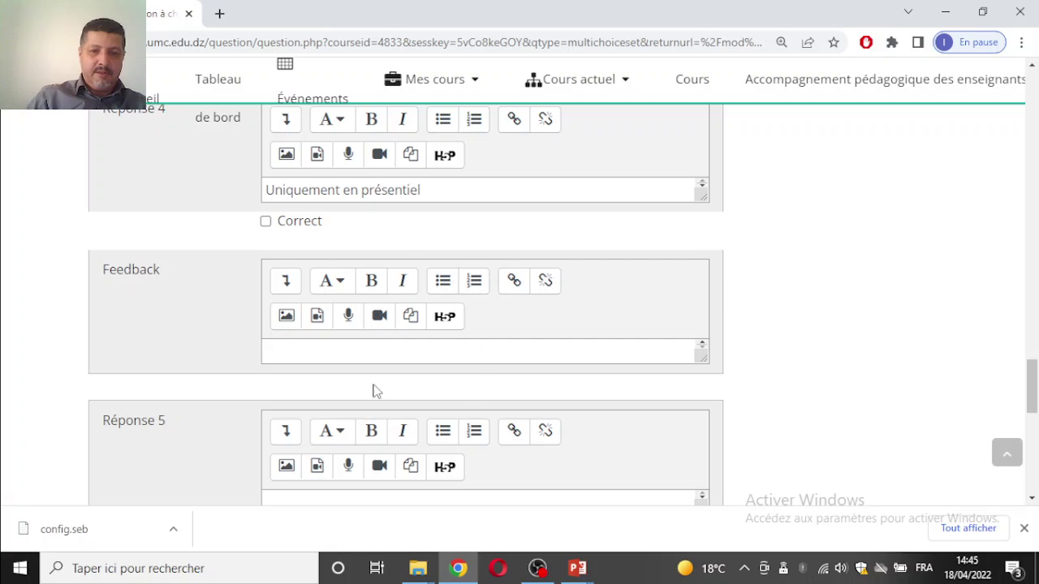
pyautogui.click(327, 496)
pyautogui.scroll(-2, 817, 303)
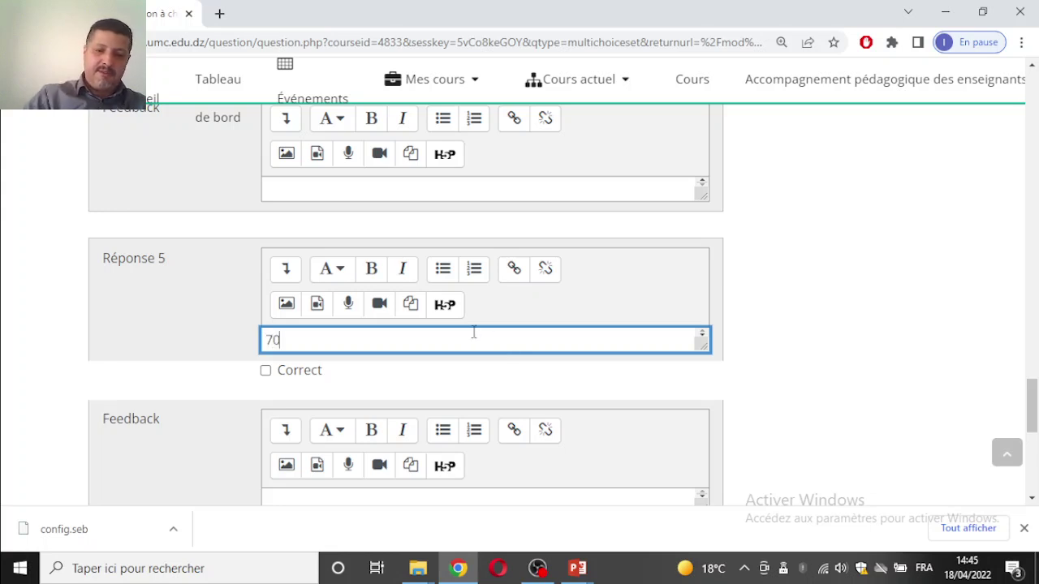
pyautogui.write('70% en ')
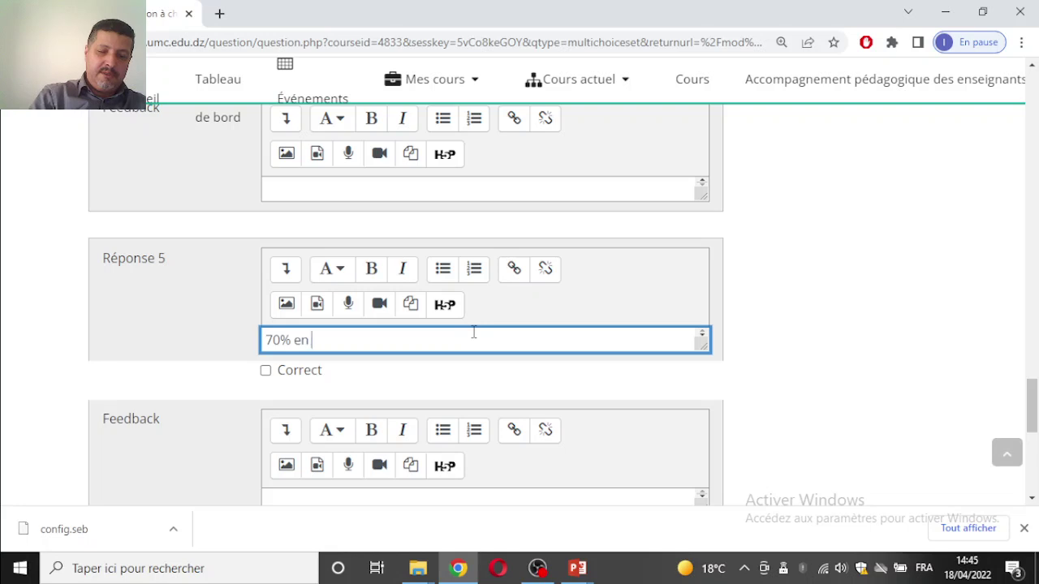
pyautogui.write('ligne et')
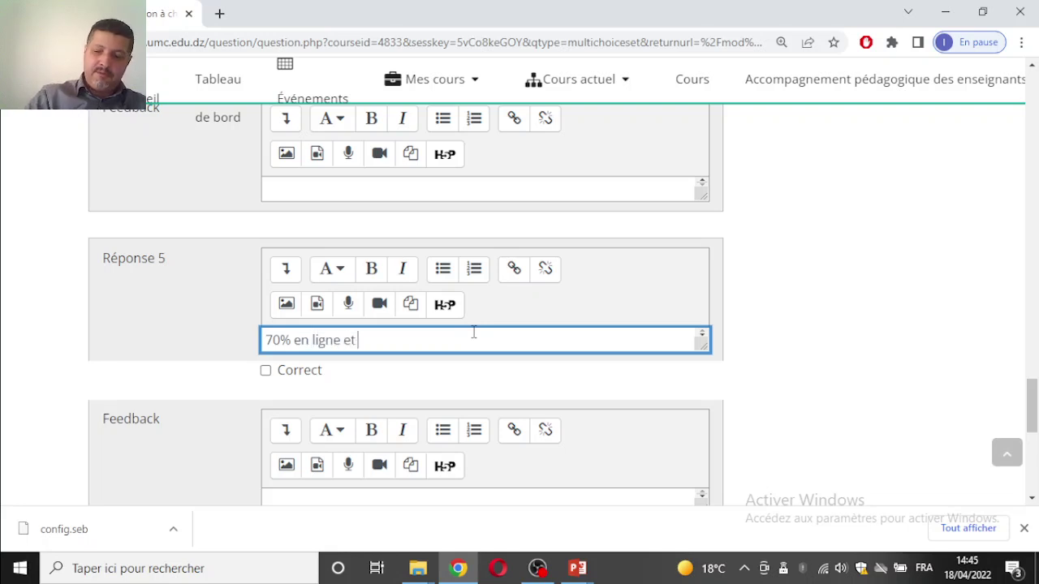
pyautogui.write(' 30 en prés')
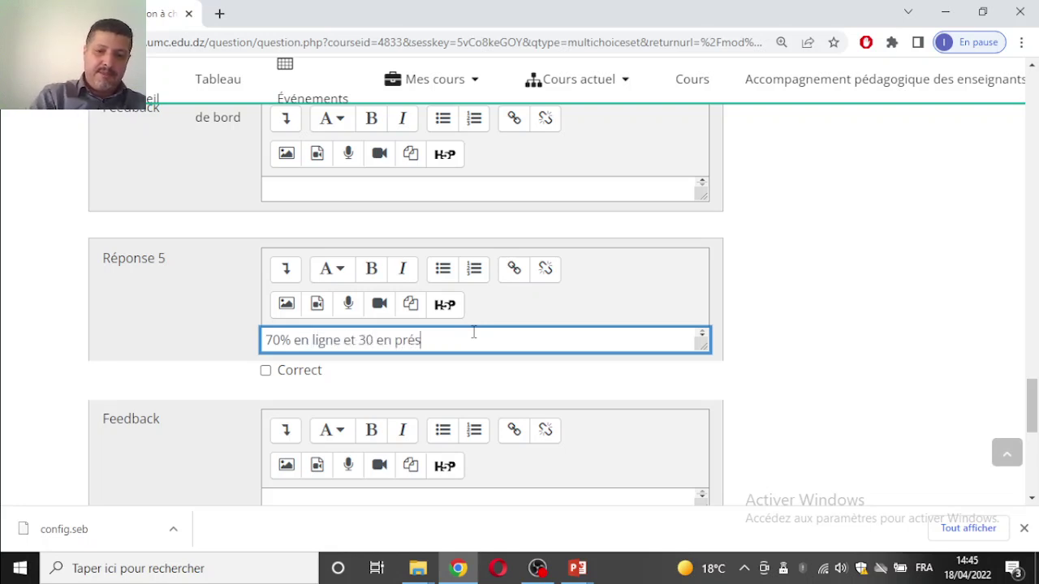
pyautogui.write('entiel')
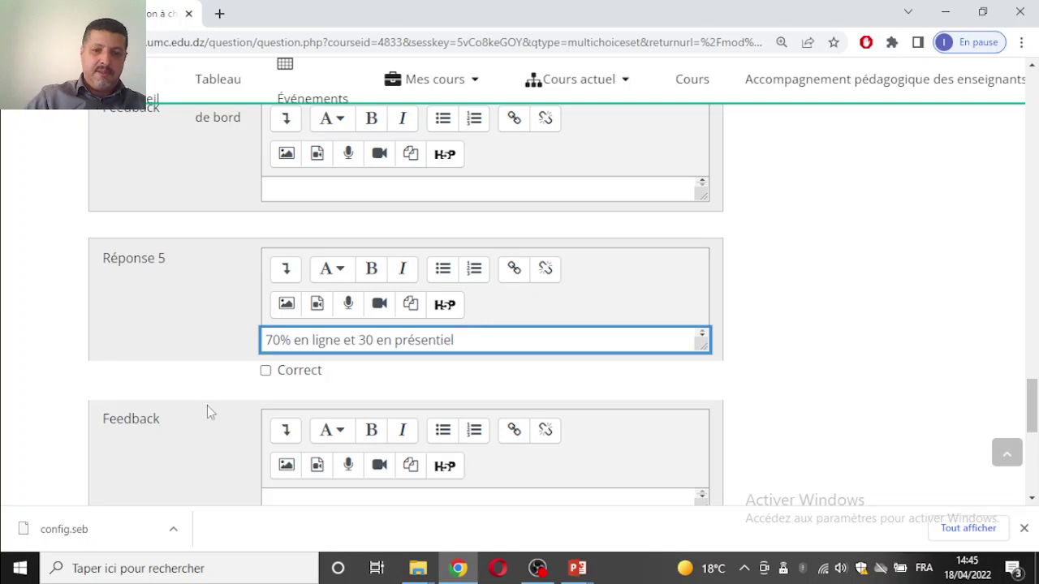
pyautogui.click(267, 373)
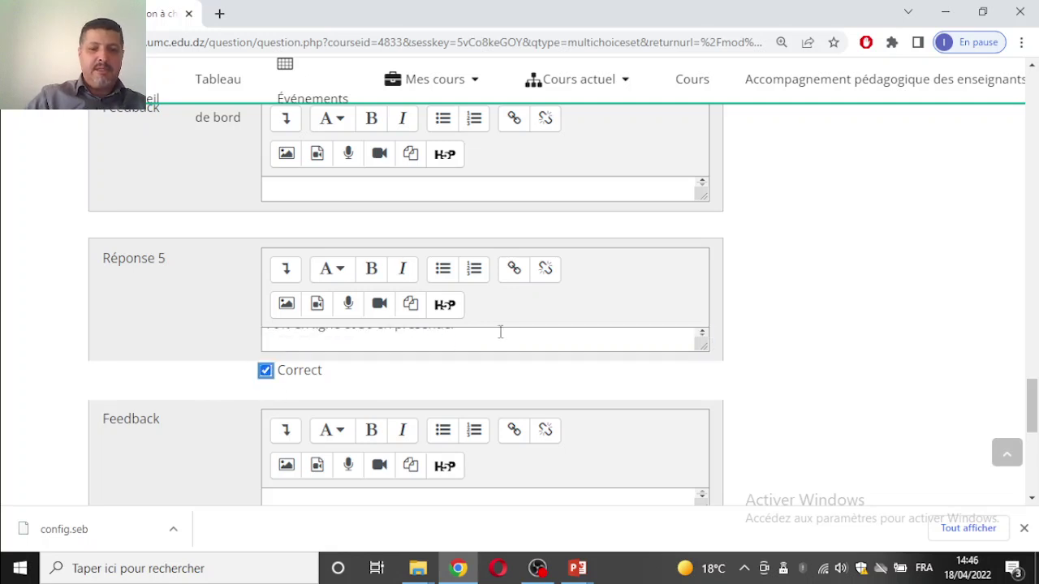
# - Save question Q5 with its five answers
pyautogui.scroll(-6, 852, 325)
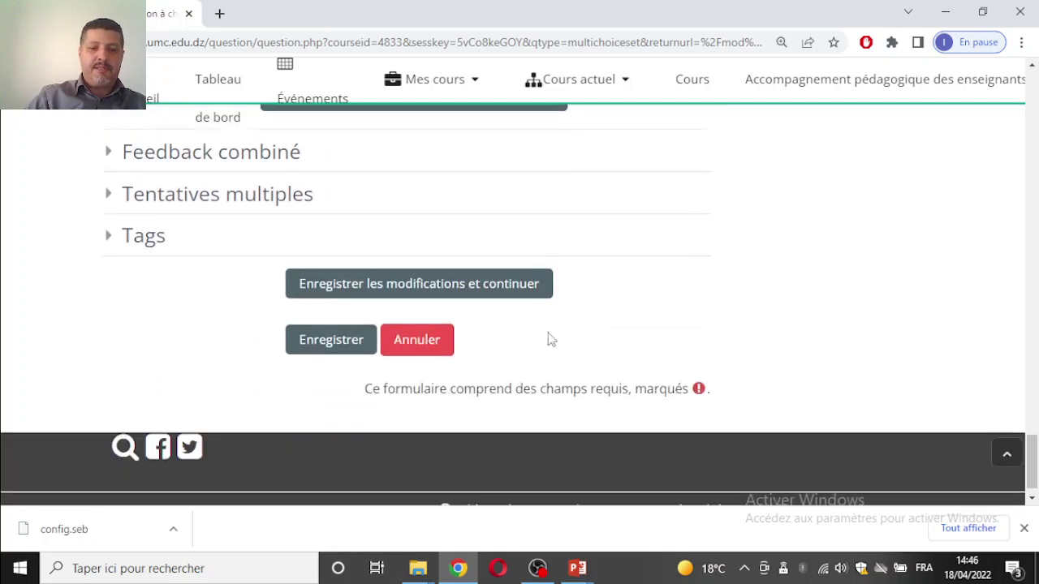
pyautogui.scroll(5, 329, 317)
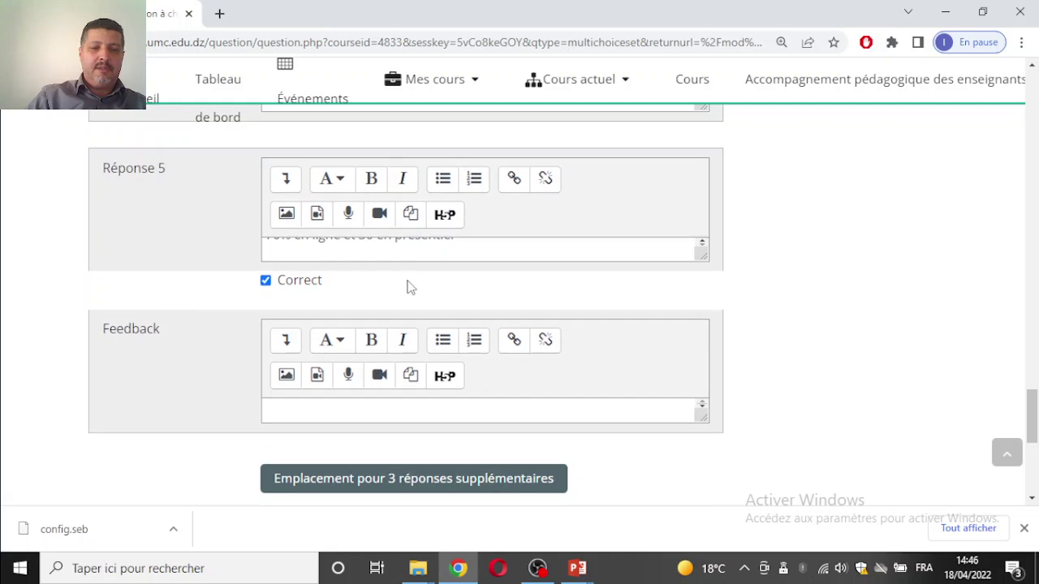
pyautogui.scroll(-5, 403, 338)
pyautogui.click(341, 323)
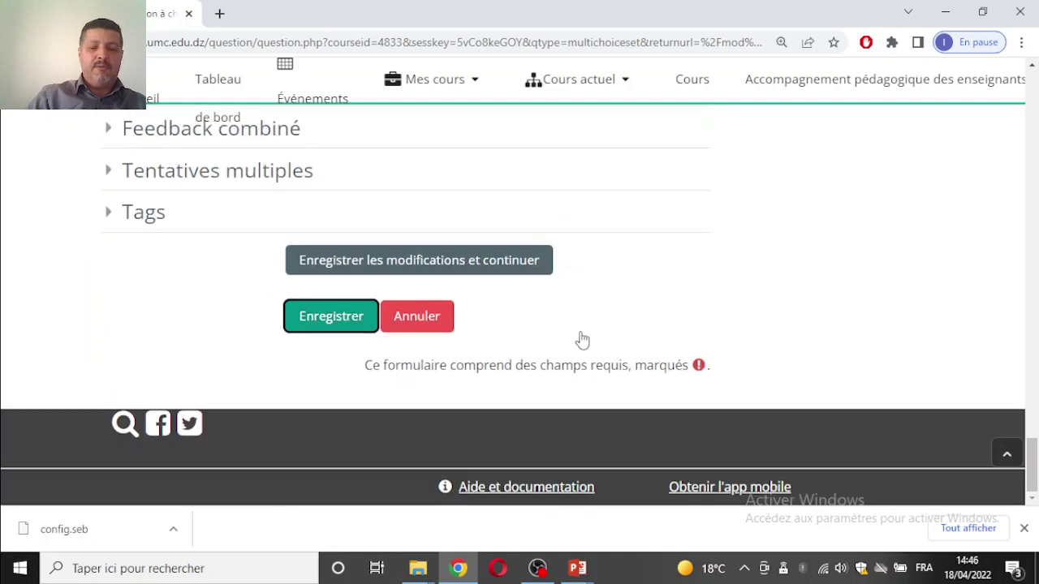
pyautogui.scroll(1, 466, 182)
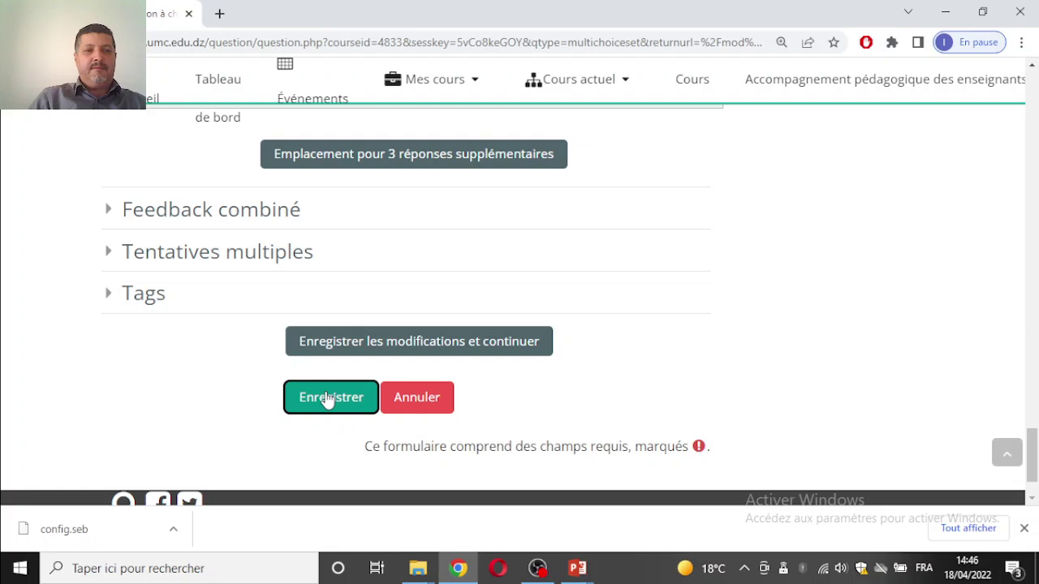
pyautogui.scroll(10, 589, 348)
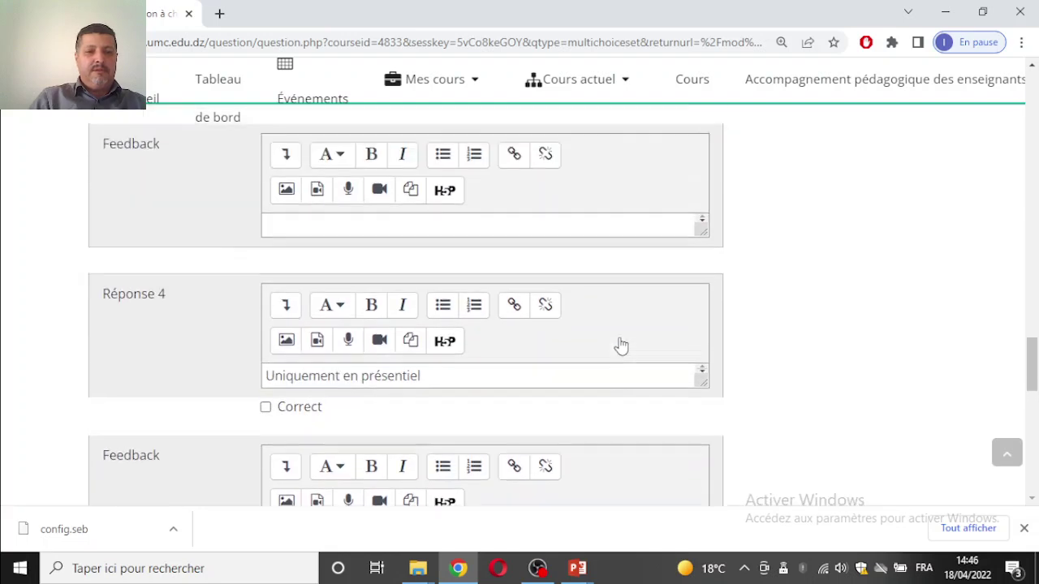
pyautogui.scroll(10, 620, 341)
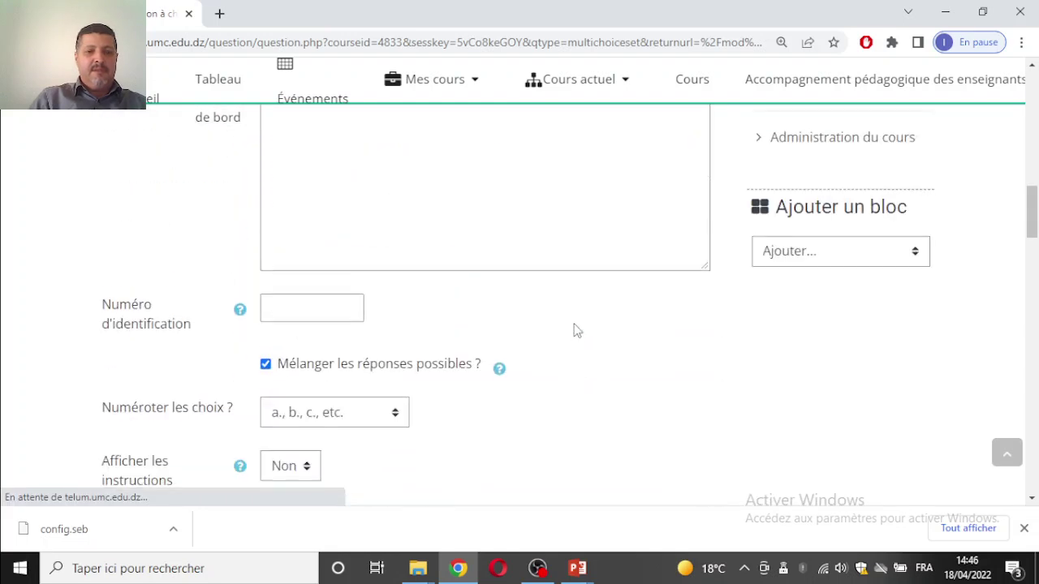
pyautogui.scroll(4, 574, 331)
pyautogui.scroll(4, 574, 330)
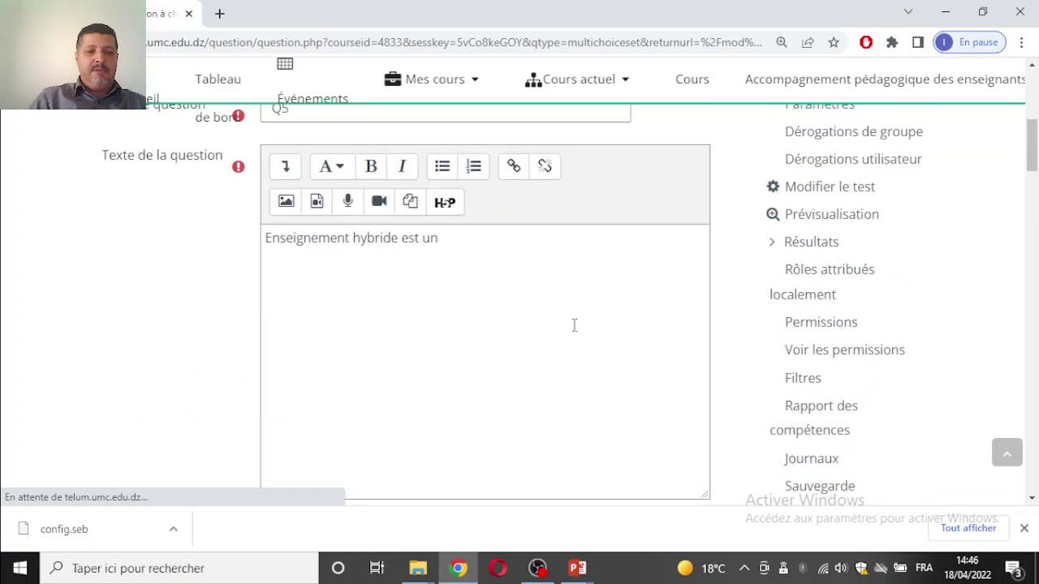
pyautogui.scroll(-12, 574, 333)
pyautogui.scroll(-4, 571, 330)
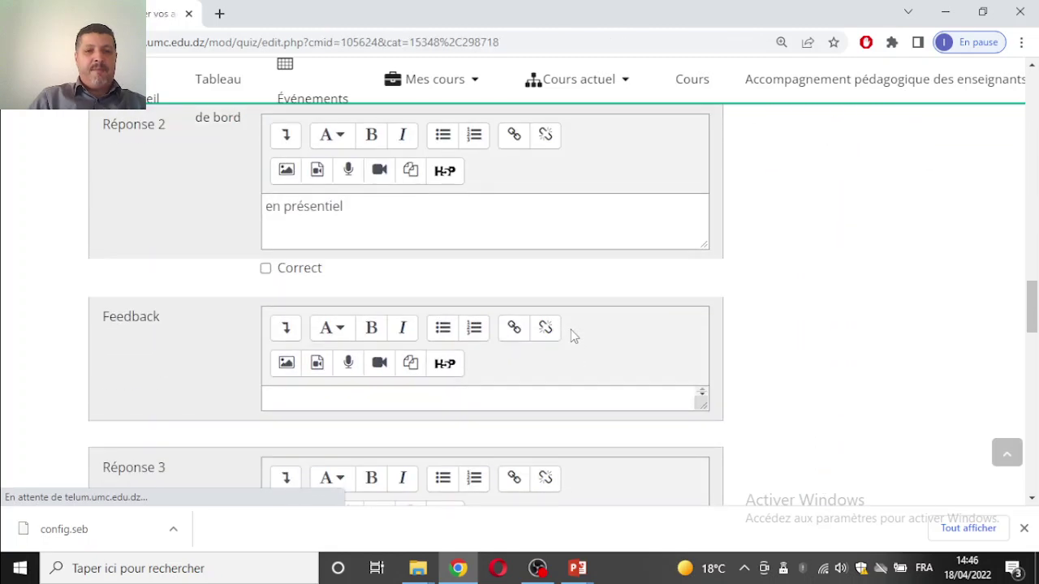
# - Preview question Q5, submit an attempt with all five answers selected, and close the preview
pyautogui.scroll(-4, 274, 309)
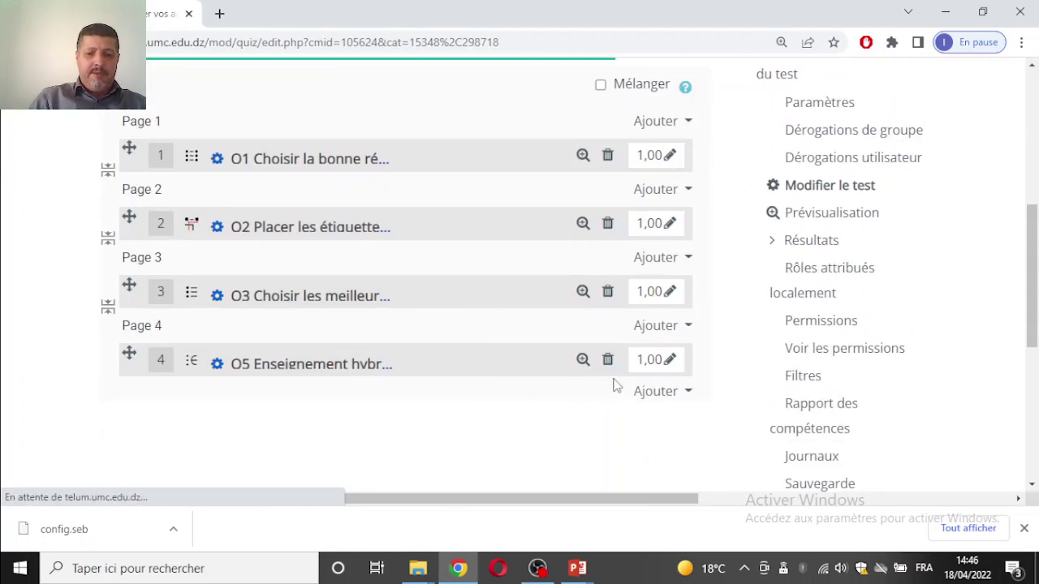
pyautogui.scroll(-1, 596, 357)
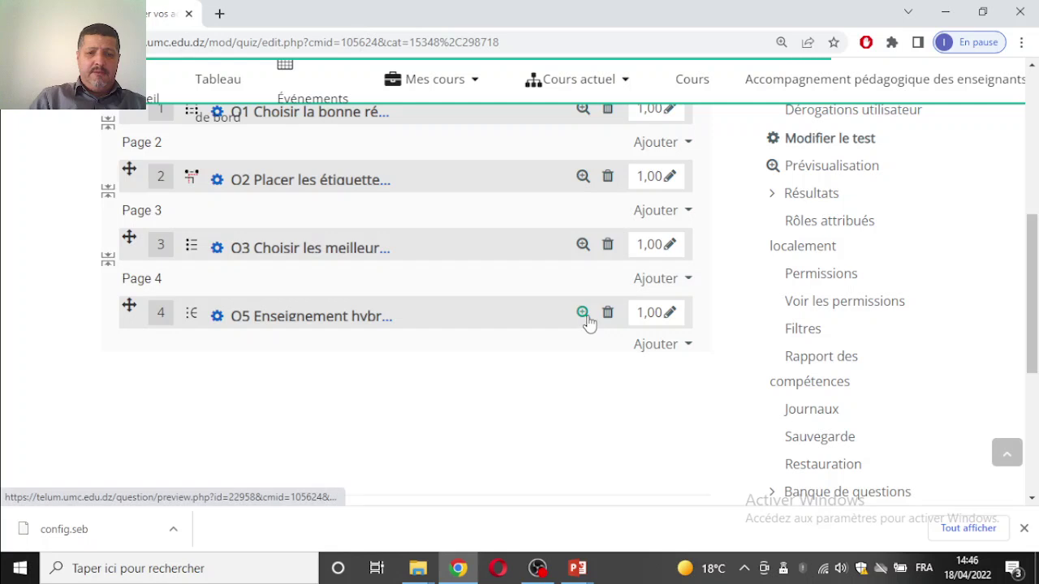
pyautogui.click(584, 317)
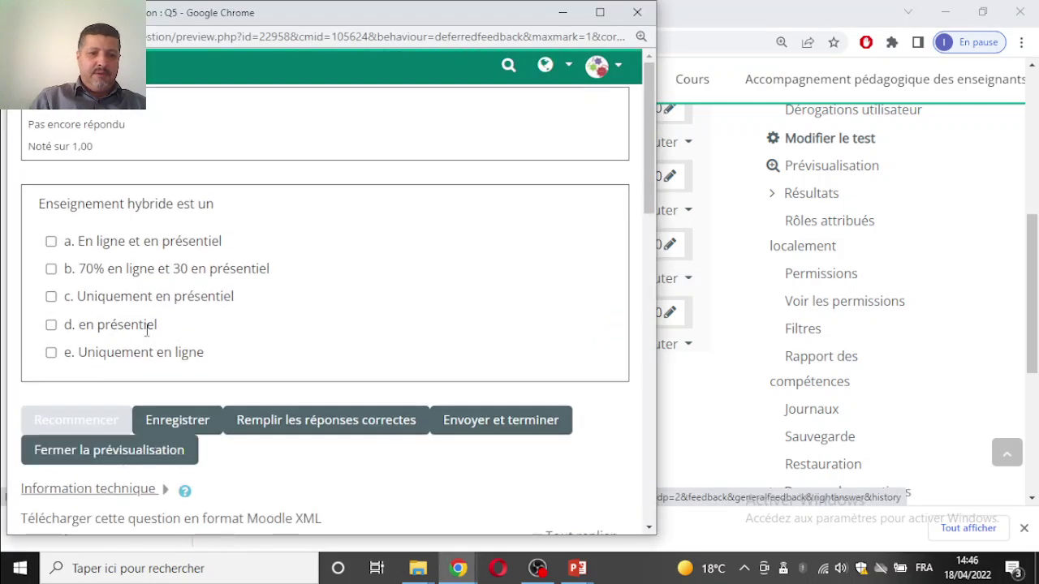
pyautogui.click(51, 243)
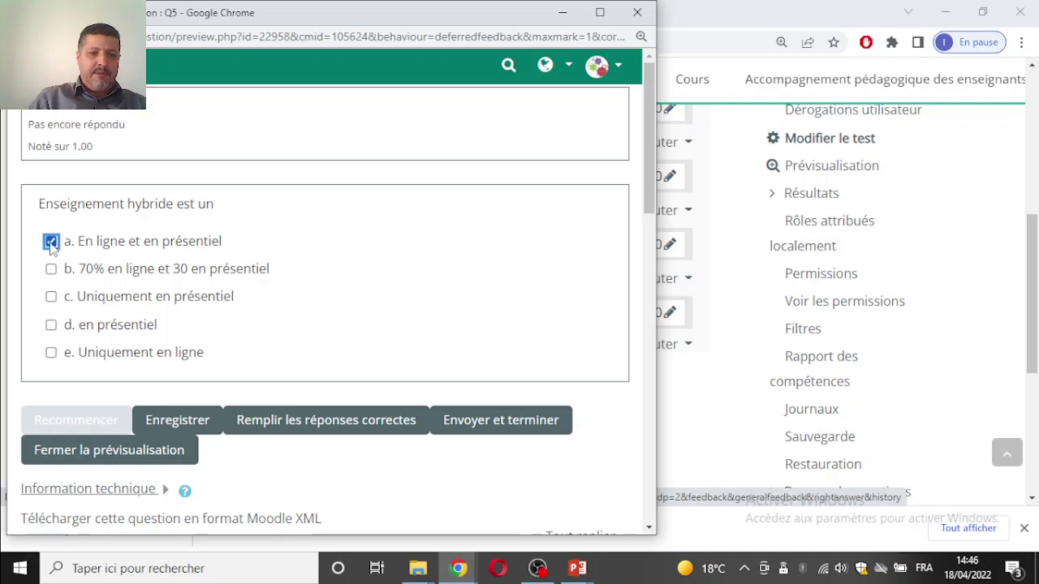
pyautogui.click(51, 270)
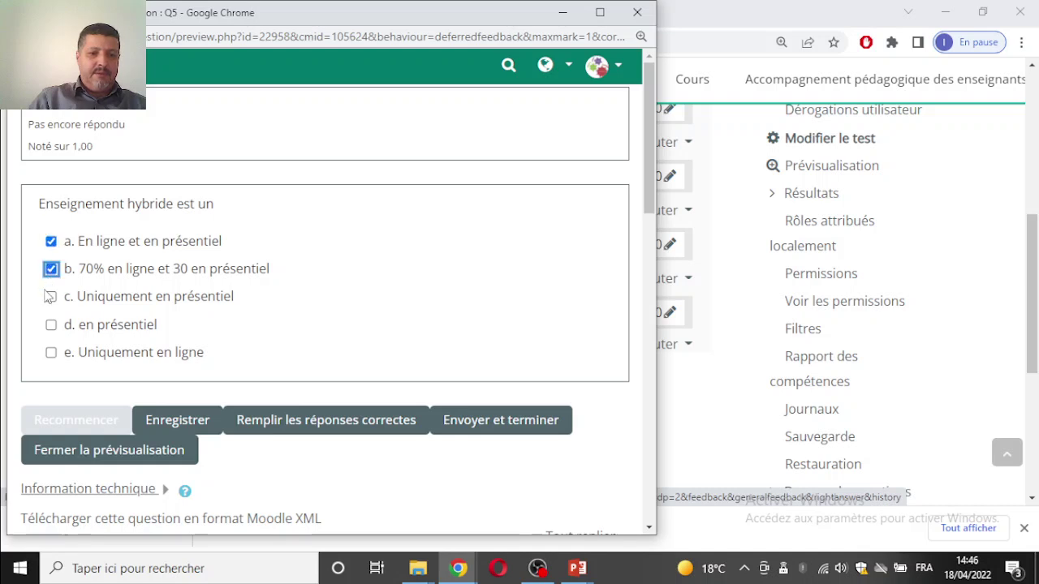
pyautogui.click(51, 297)
pyautogui.click(51, 324)
pyautogui.click(50, 353)
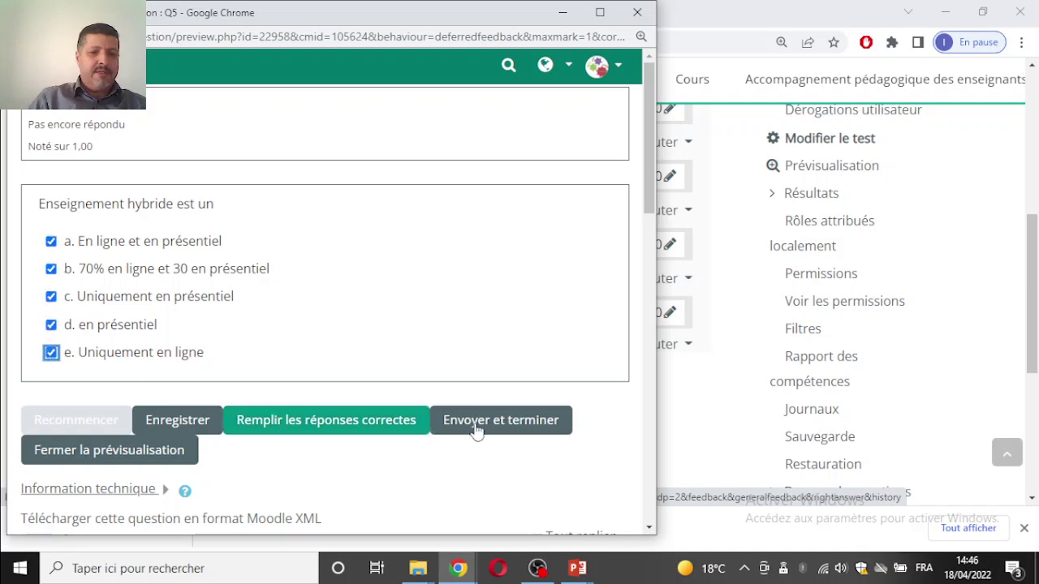
pyautogui.click(526, 435)
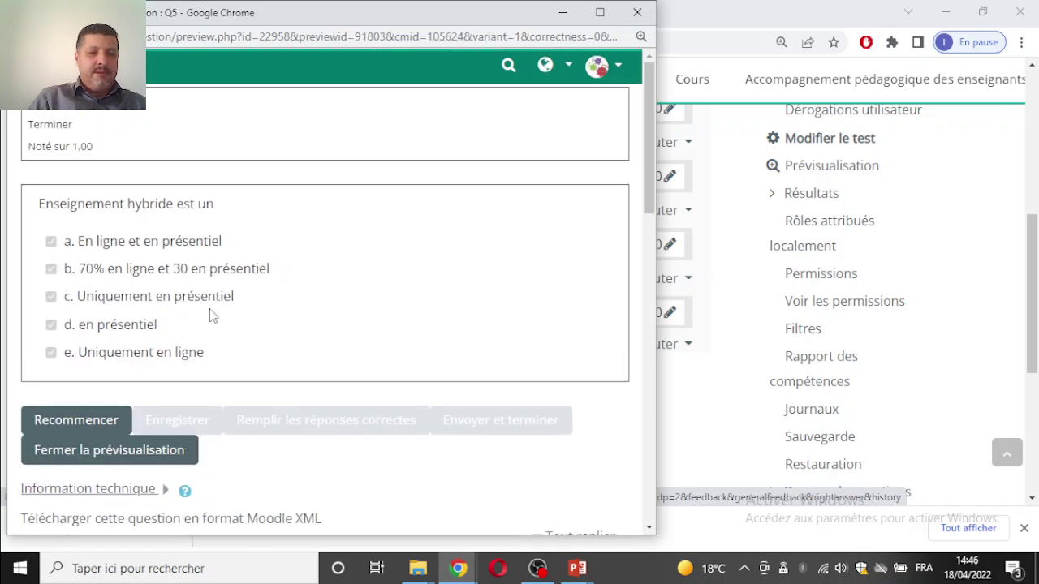
pyautogui.click(637, 13)
# - Add a new question of type Ordonnancement after Q5 at the end of the quiz
pyautogui.click(655, 348)
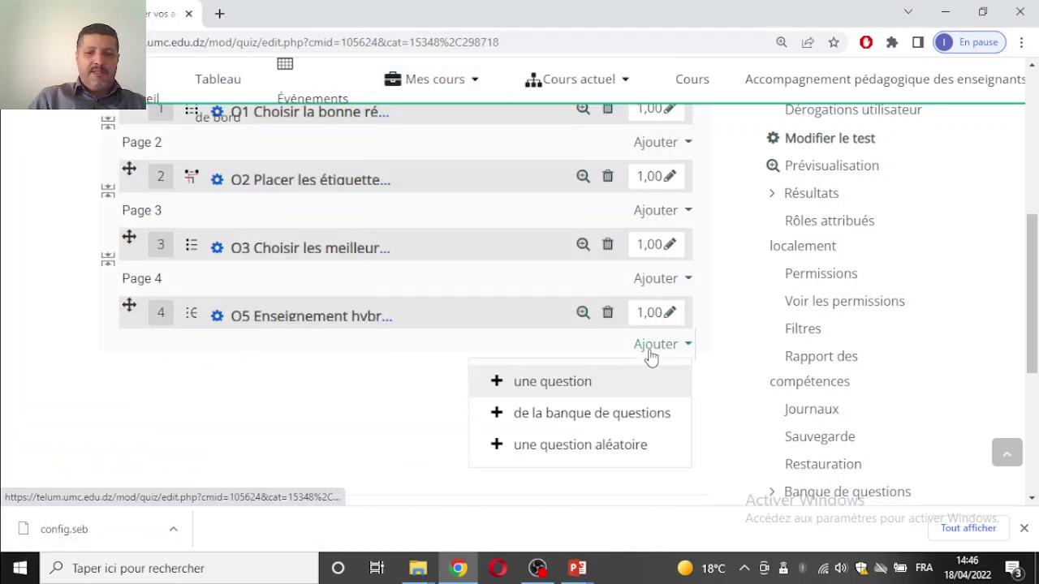
pyautogui.click(558, 389)
pyautogui.scroll(-3, 280, 337)
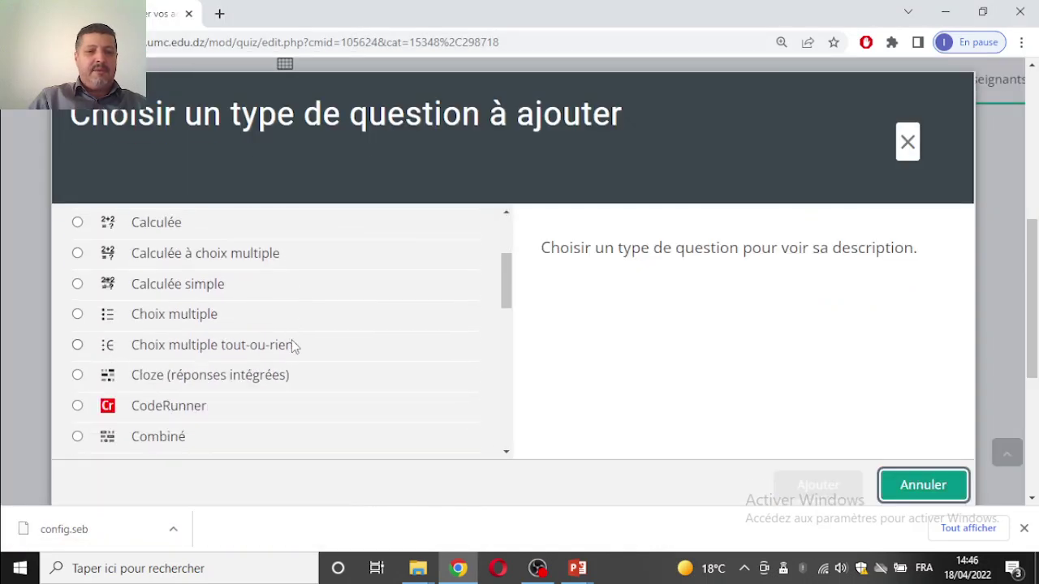
pyautogui.scroll(-1, 329, 375)
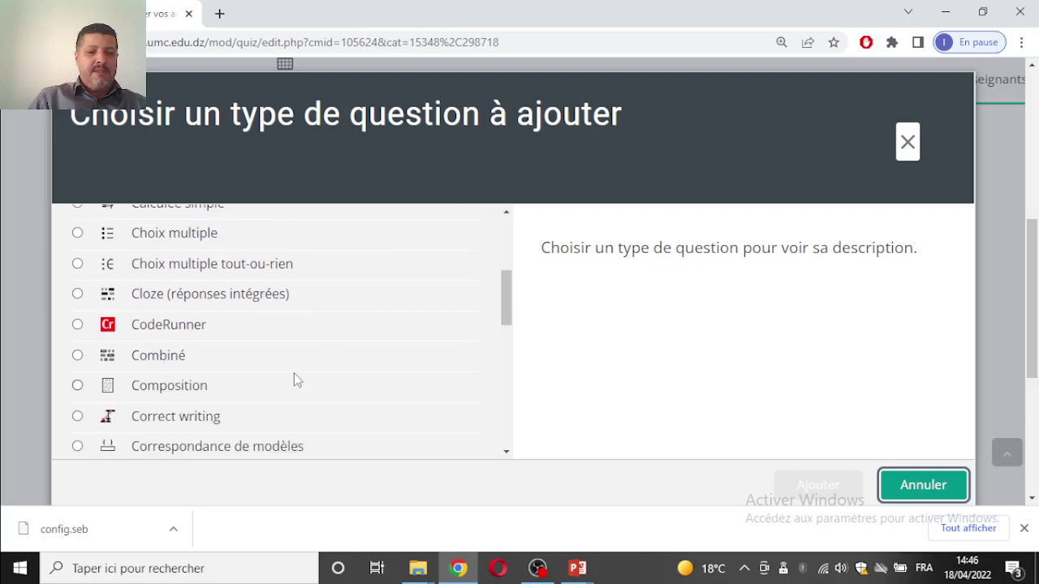
pyautogui.scroll(-1, 236, 367)
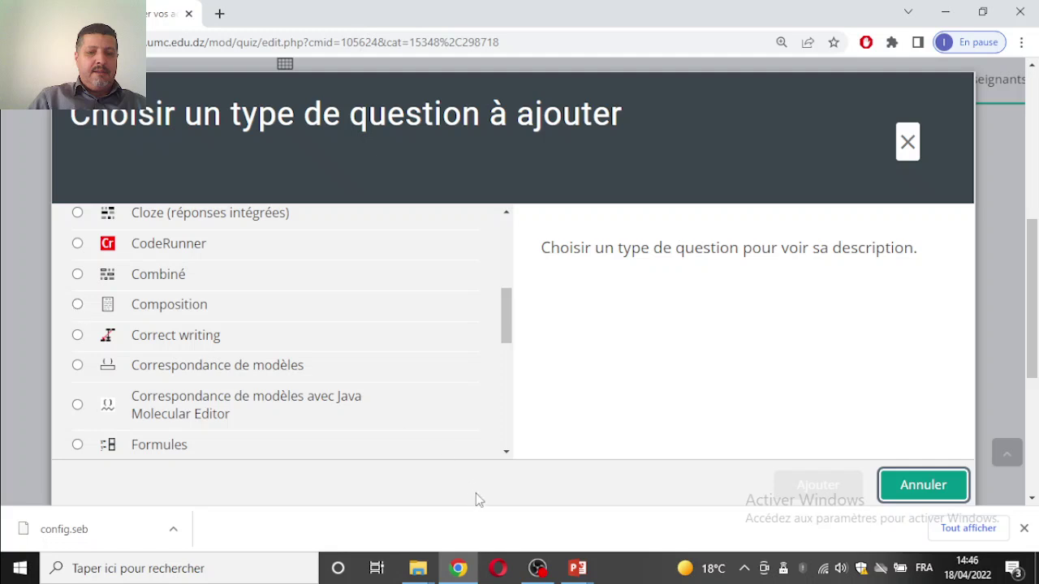
pyautogui.moveTo(574, 572)
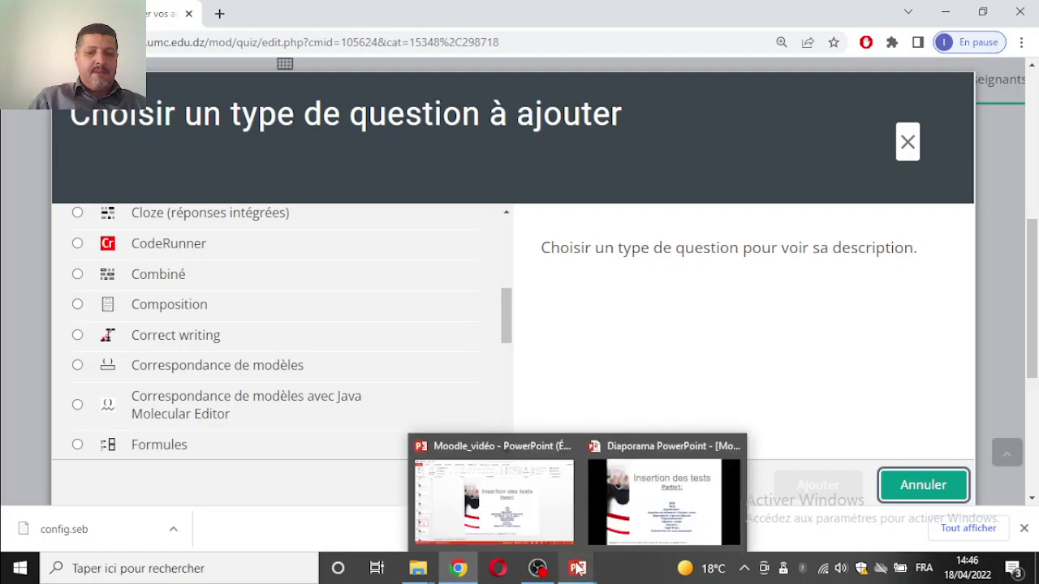
pyautogui.moveTo(627, 529)
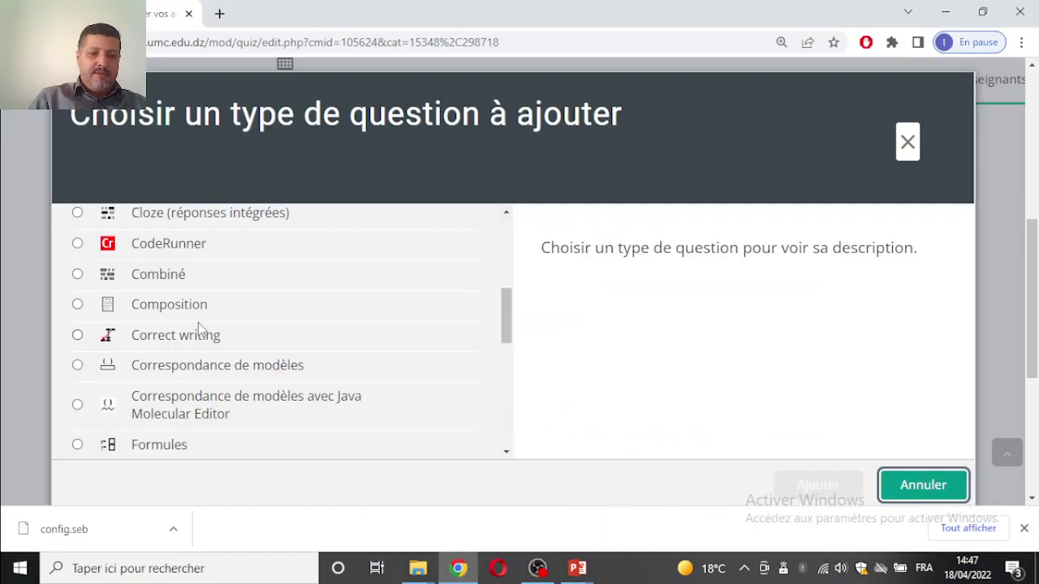
pyautogui.scroll(-3, 219, 327)
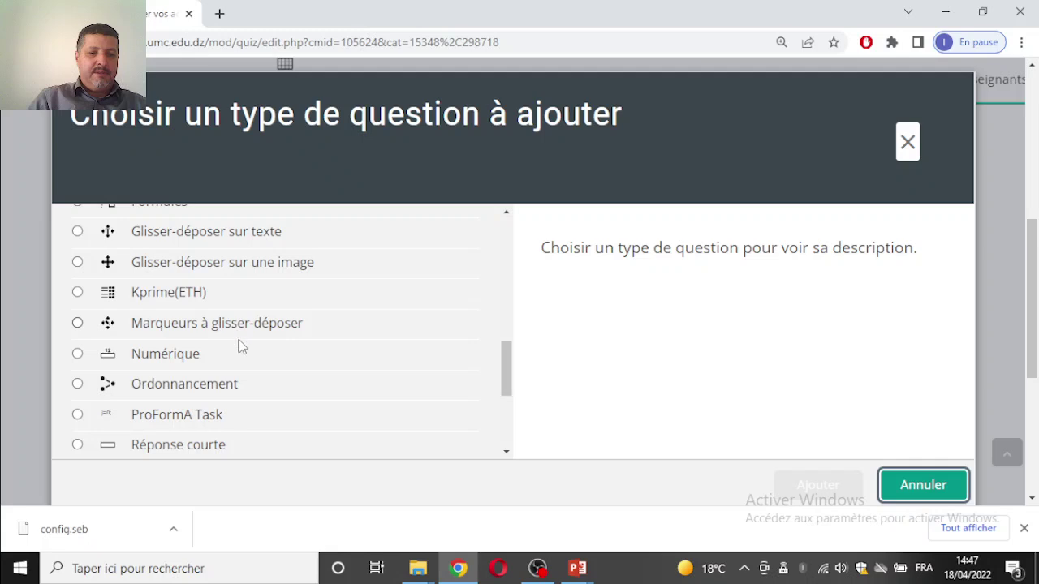
pyautogui.click(77, 385)
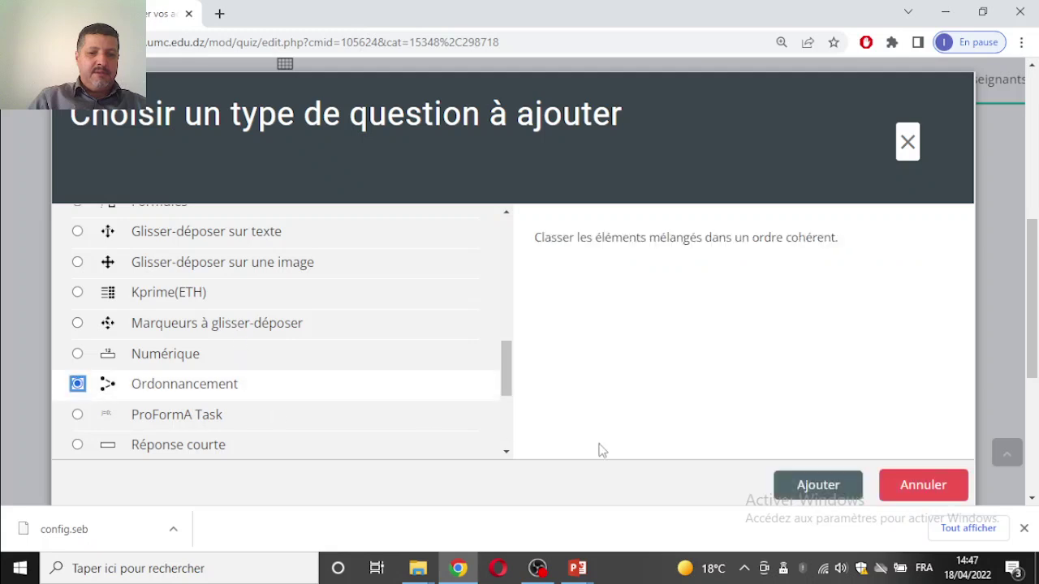
pyautogui.click(818, 485)
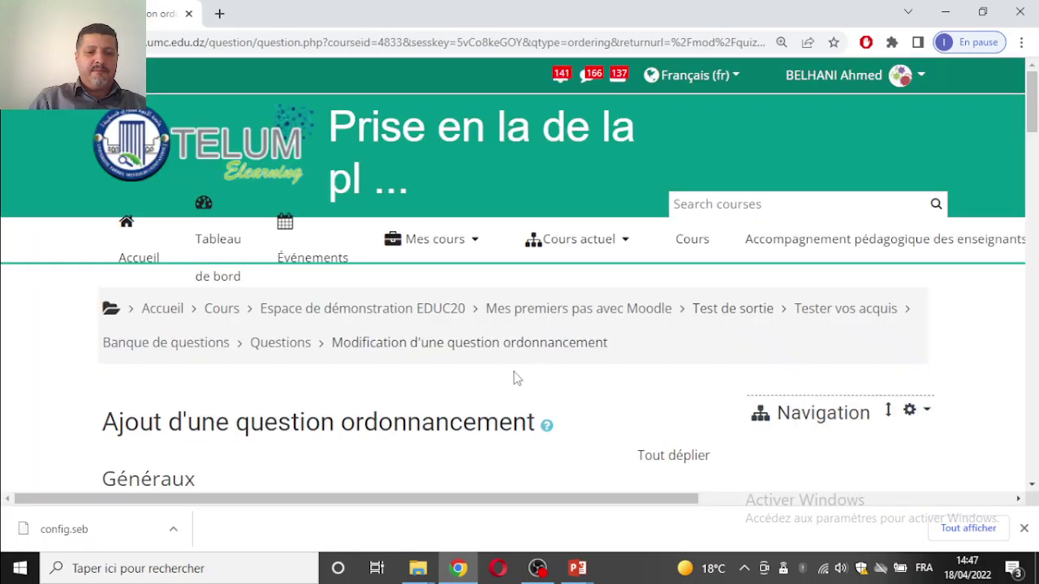
# - Name the new ordering question Q6
pyautogui.scroll(-4, 418, 361)
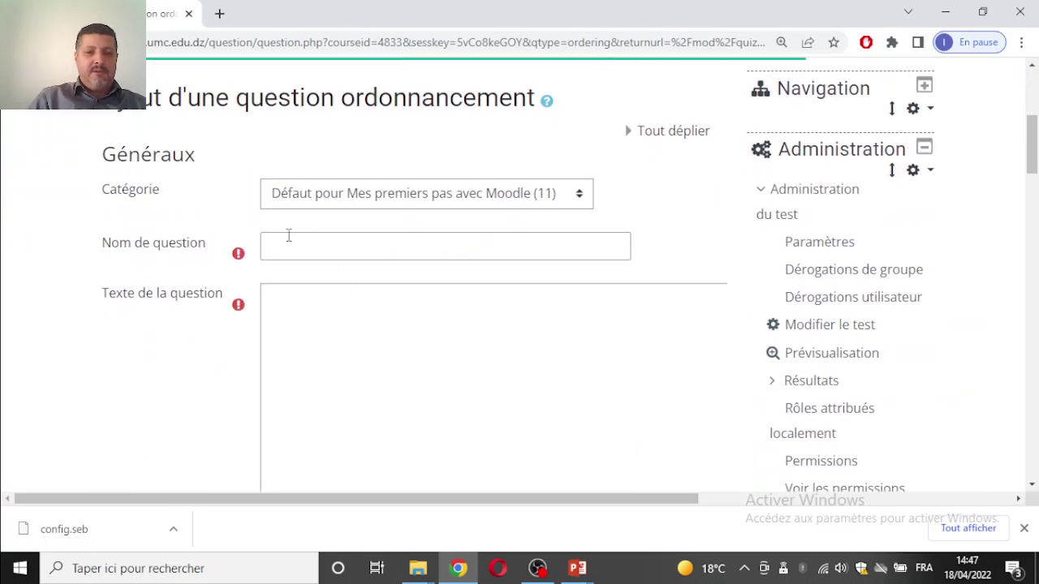
pyautogui.click(306, 239)
pyautogui.click(307, 203)
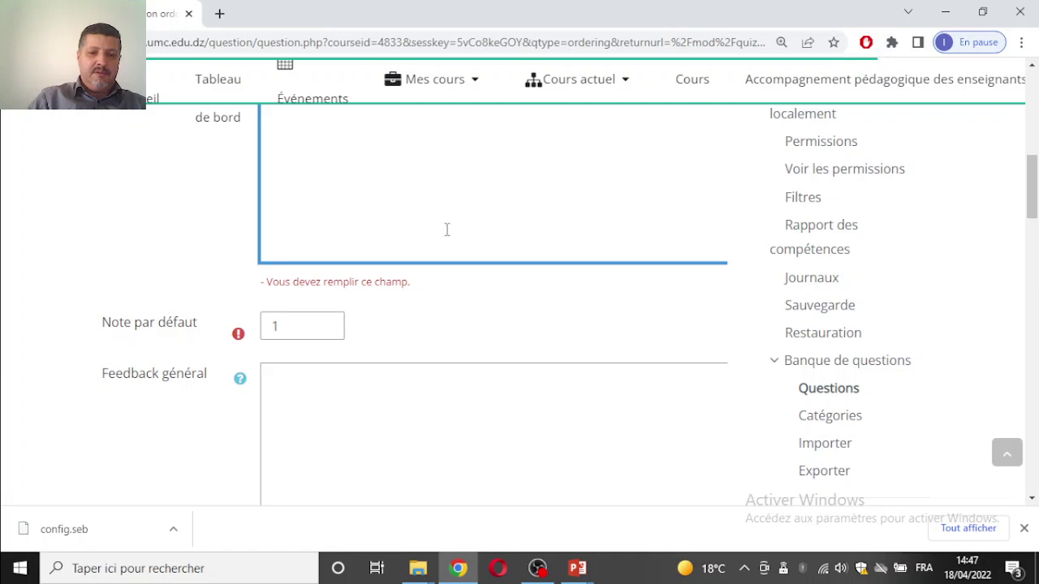
pyautogui.scroll(5, 486, 211)
pyautogui.click(371, 170)
pyautogui.write('Q')
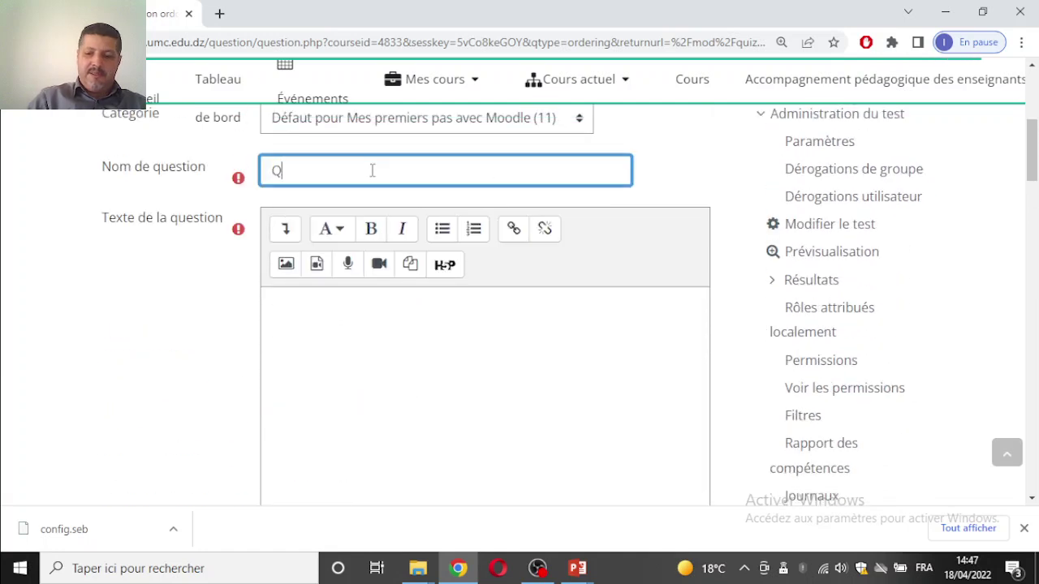
pyautogui.write('6')
# - Look through the ordering question's form, including item layout, selection type, grading type and the draggable item fields
pyautogui.click(352, 333)
pyautogui.scroll(-3, 365, 316)
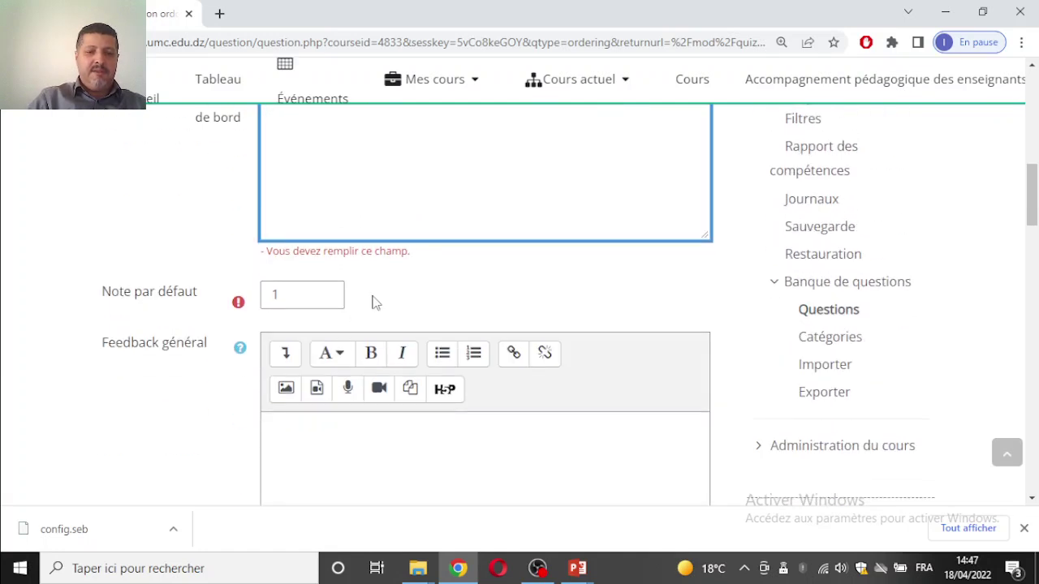
pyautogui.scroll(-5, 375, 302)
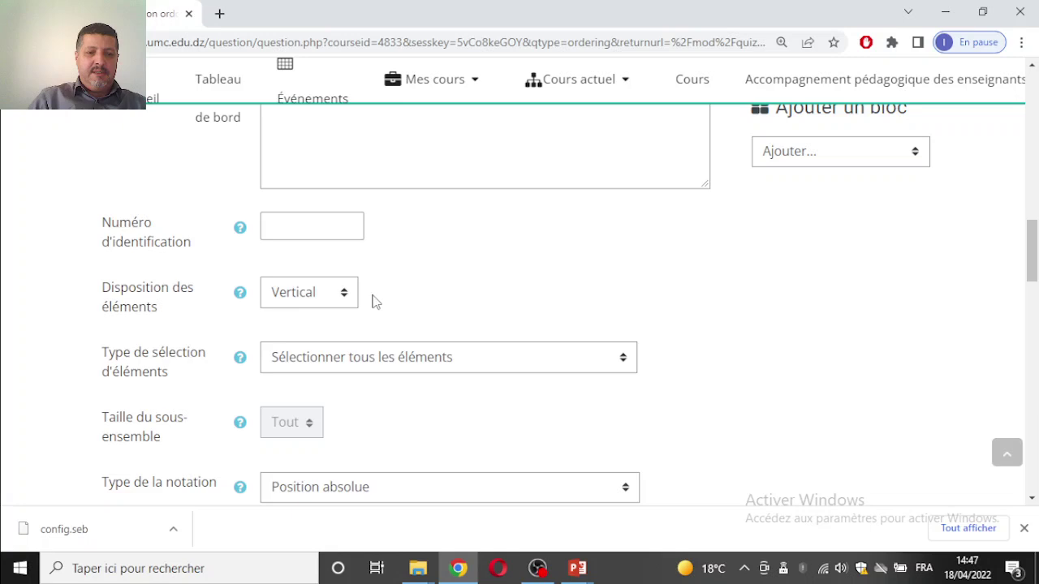
pyautogui.scroll(-2, 365, 289)
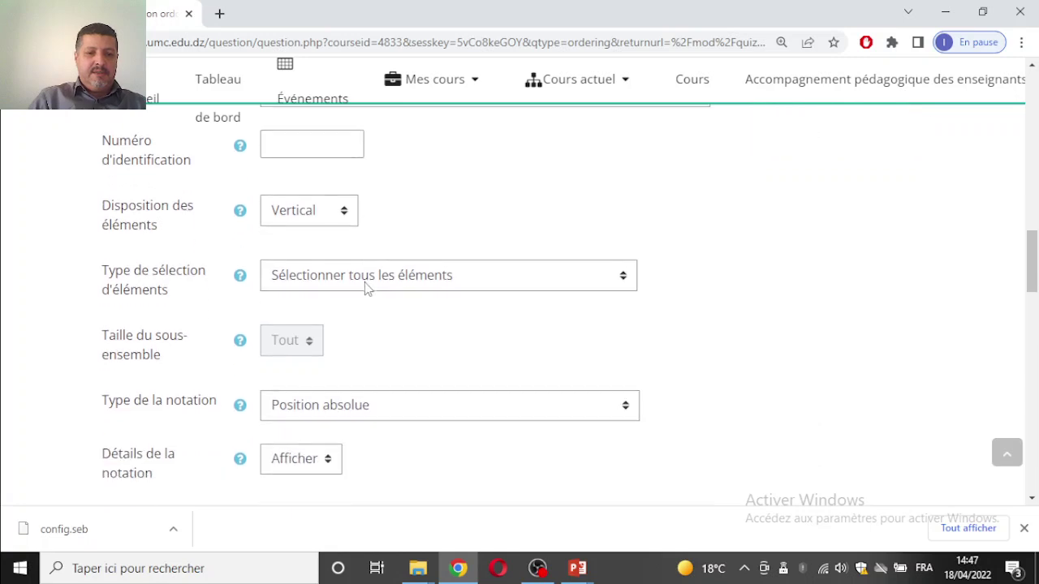
pyautogui.scroll(-4, 367, 289)
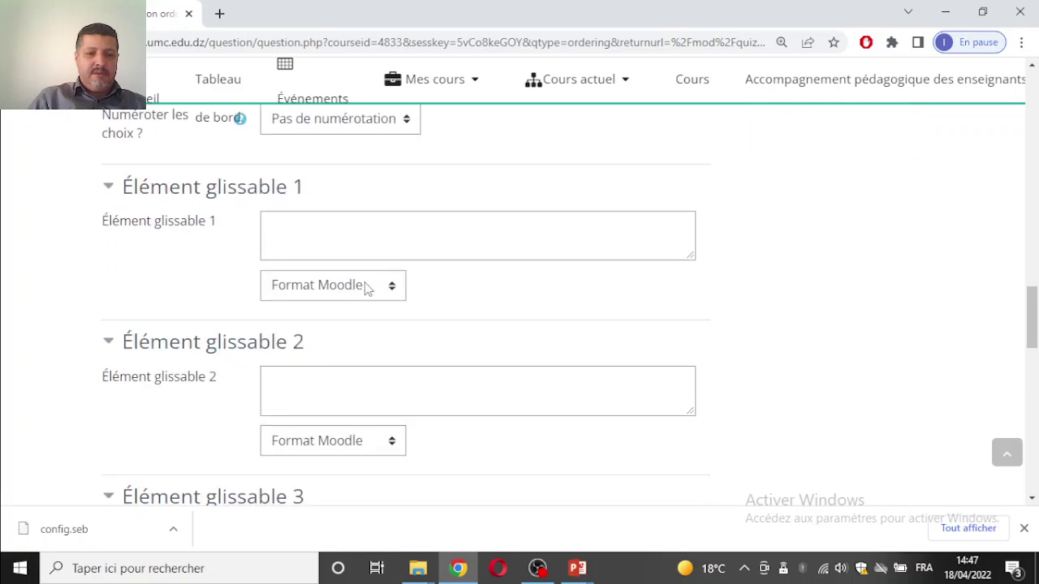
pyautogui.scroll(10, 369, 284)
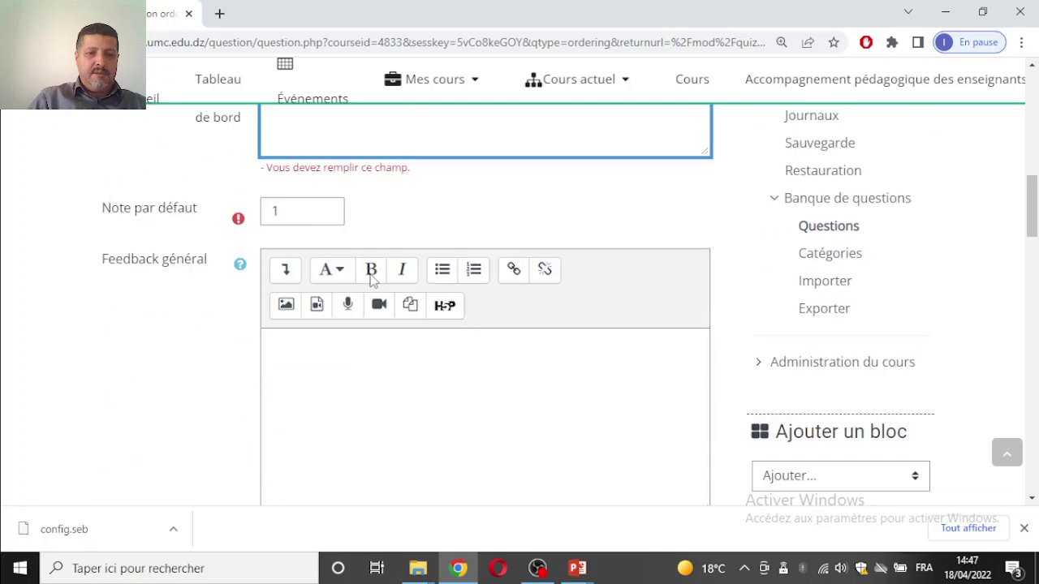
pyautogui.scroll(-1, 372, 280)
pyautogui.scroll(-7, 373, 280)
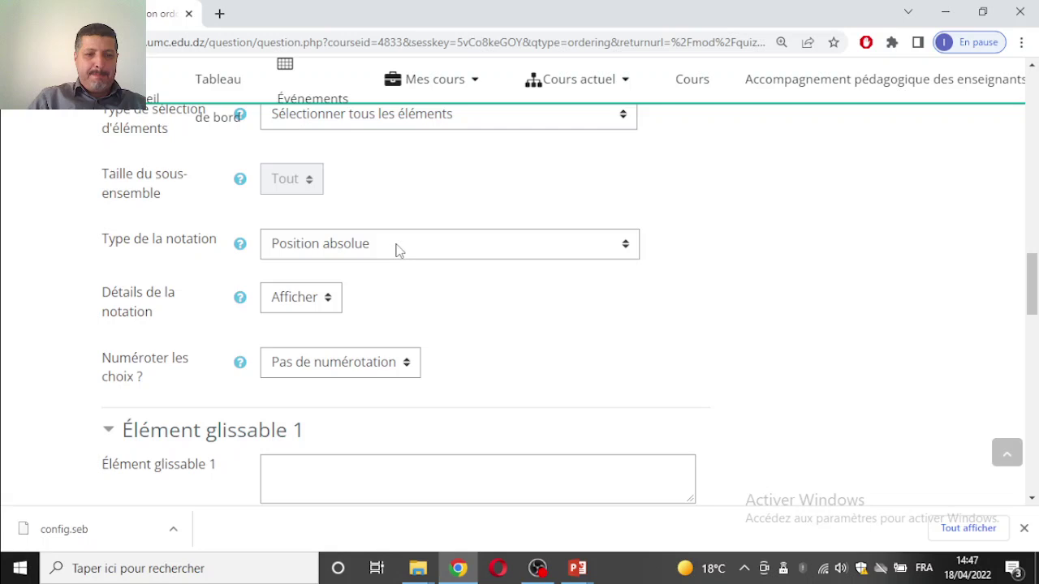
# - Enter "LMS" as Élément glissable 1 and "Interactivité" as Élément glissable 2
pyautogui.scroll(-2, 397, 251)
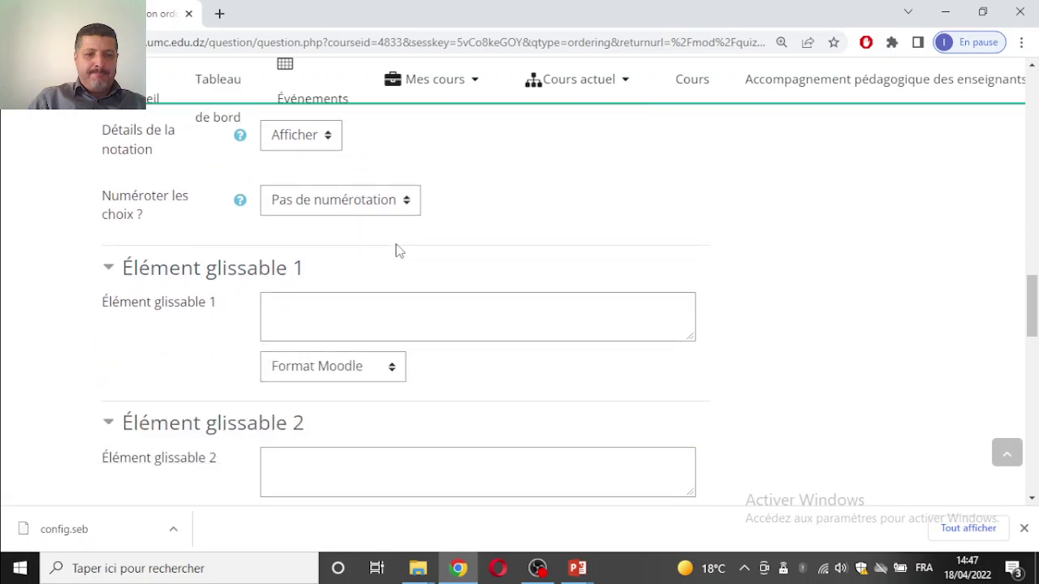
pyautogui.click(322, 304)
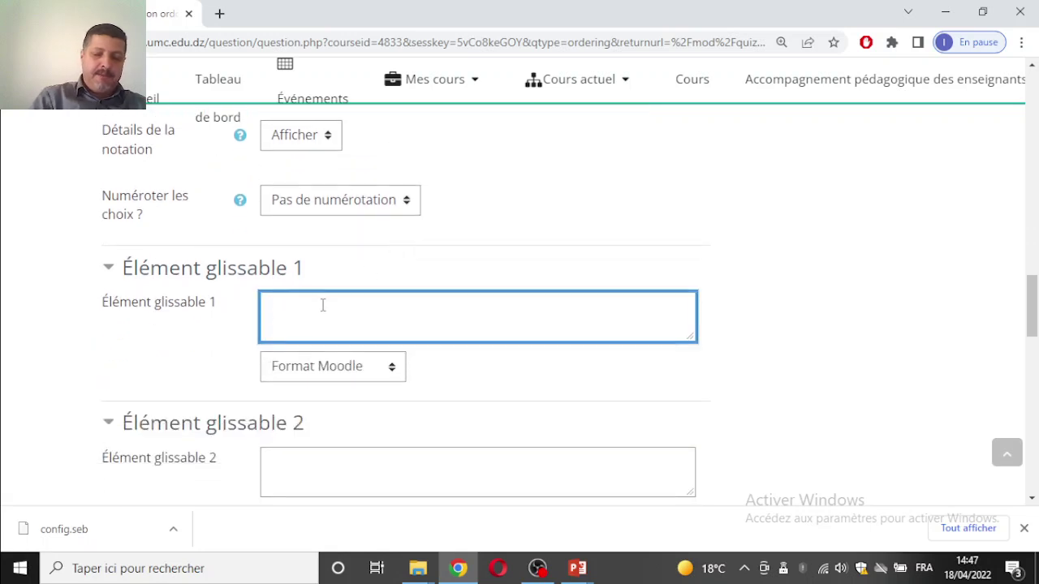
pyautogui.write('LMS')
pyautogui.scroll(-2, 306, 314)
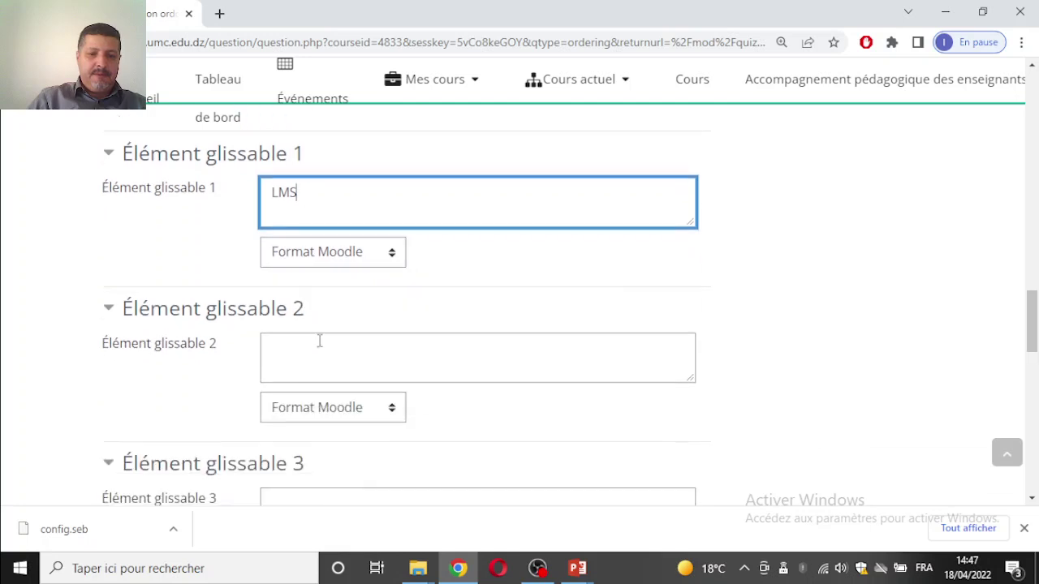
pyautogui.click(332, 307)
pyautogui.write('In')
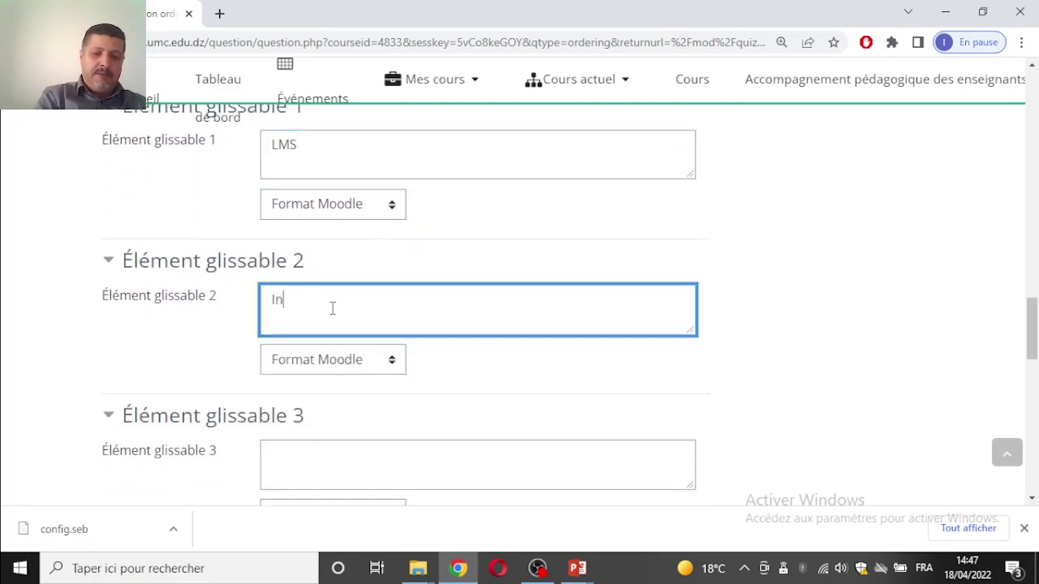
pyautogui.write('teractivté')
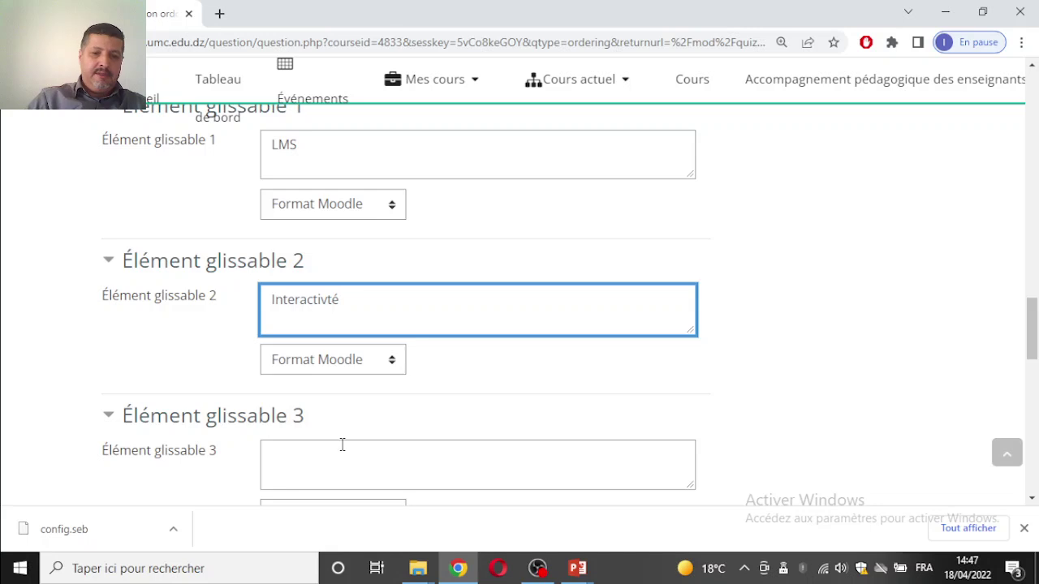
pyautogui.click(342, 445)
pyautogui.rightClick(332, 302)
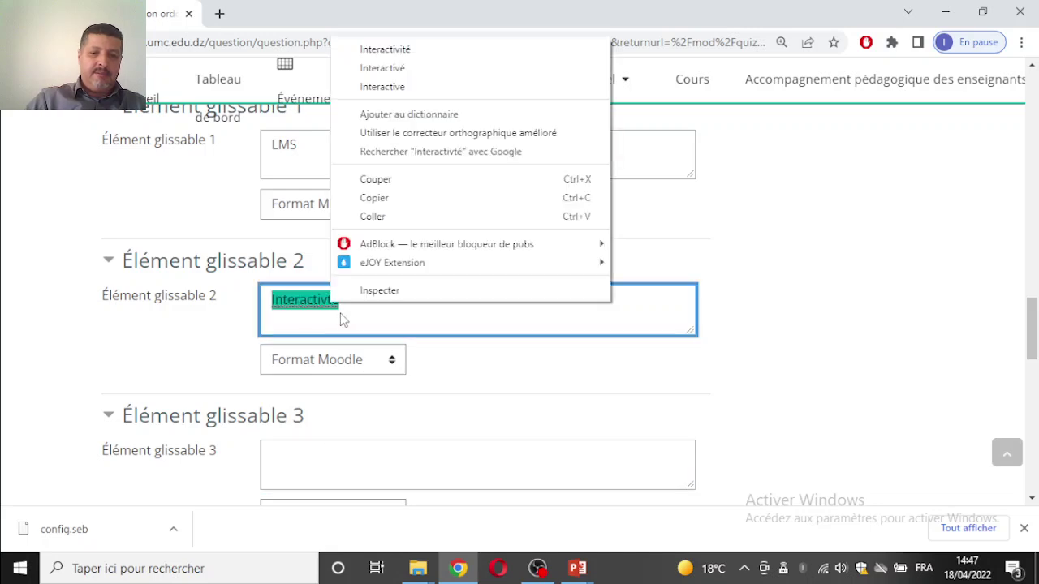
pyautogui.click(370, 49)
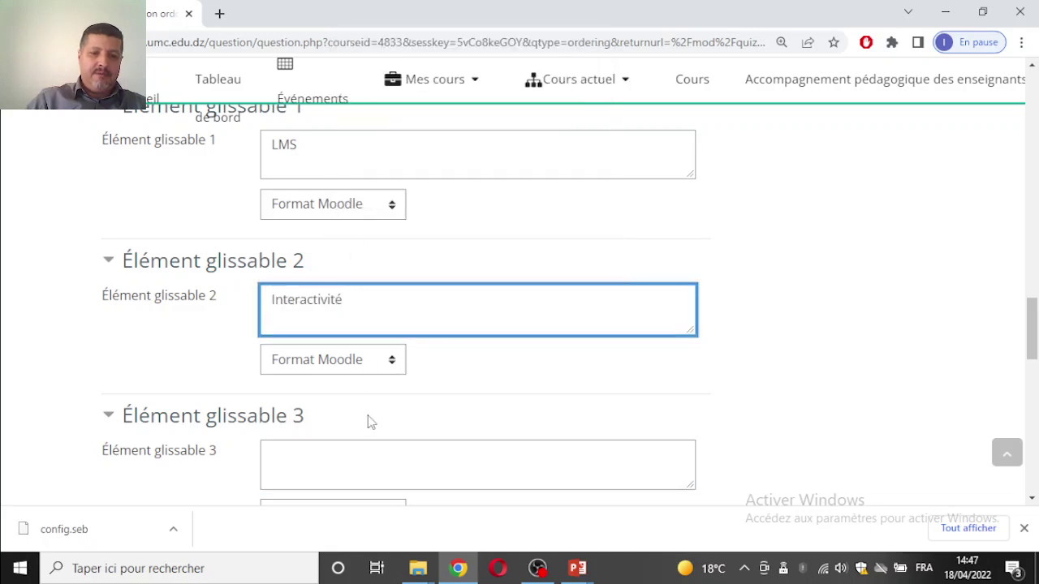
# - Enter "Visioconférence" as Élément glissable 3
pyautogui.scroll(-1, 365, 414)
pyautogui.click(348, 372)
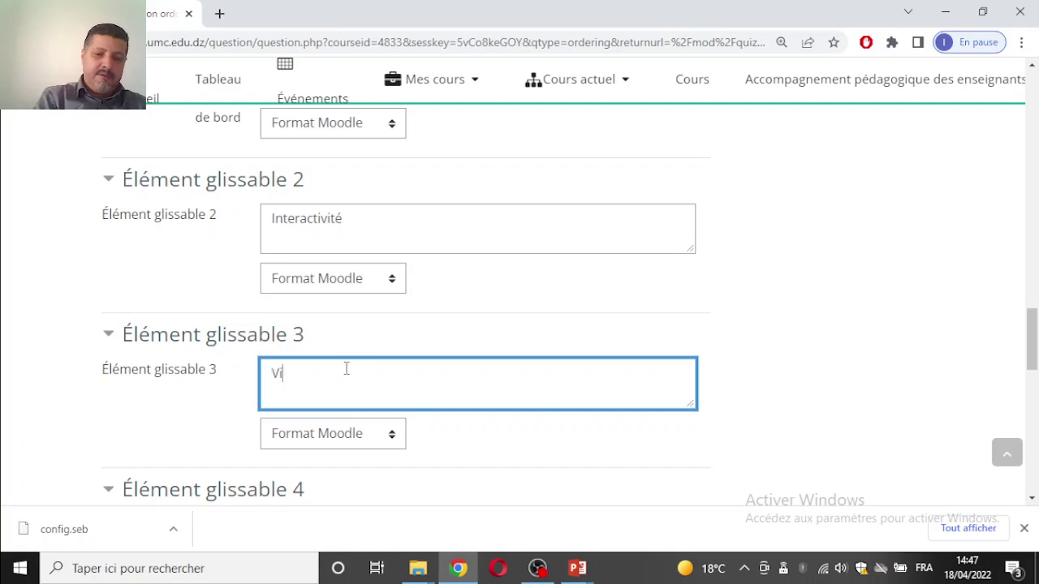
pyautogui.write('Visioc')
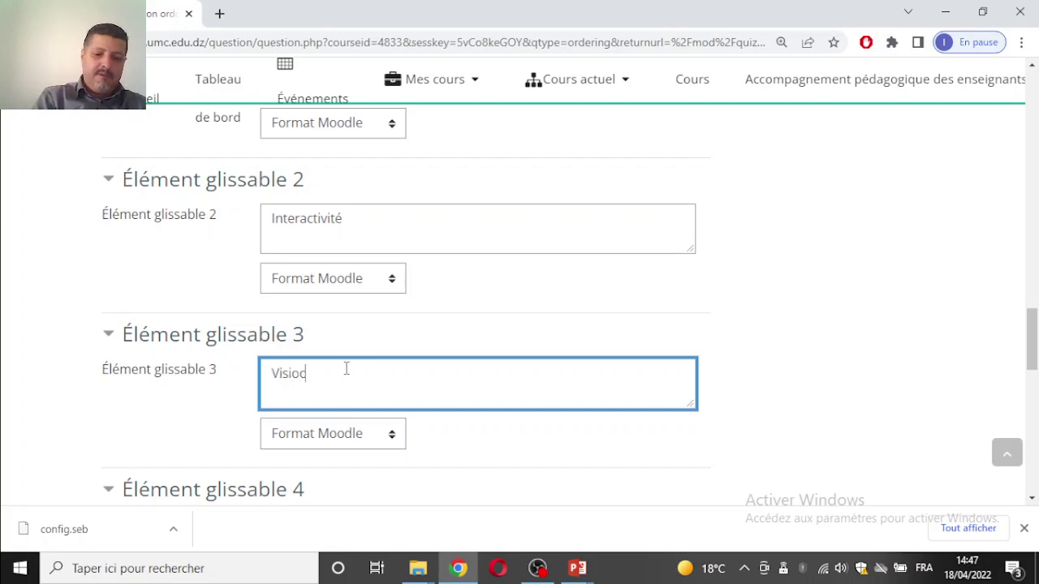
pyautogui.write('onférence')
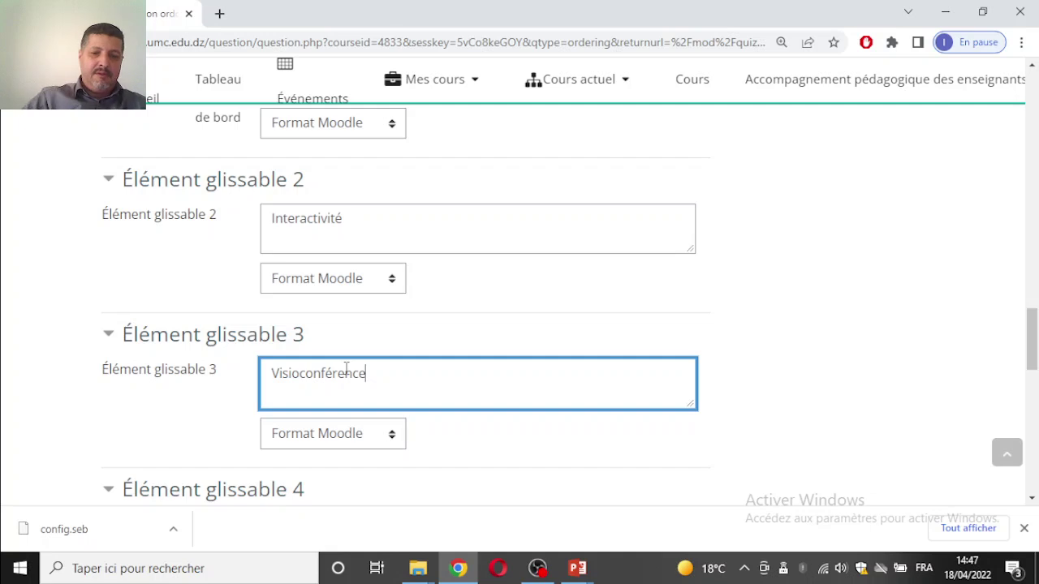
# - Enter "En ligne et en présentiel" as Élément glissable 4
pyautogui.scroll(-3, 317, 392)
pyautogui.click(293, 277)
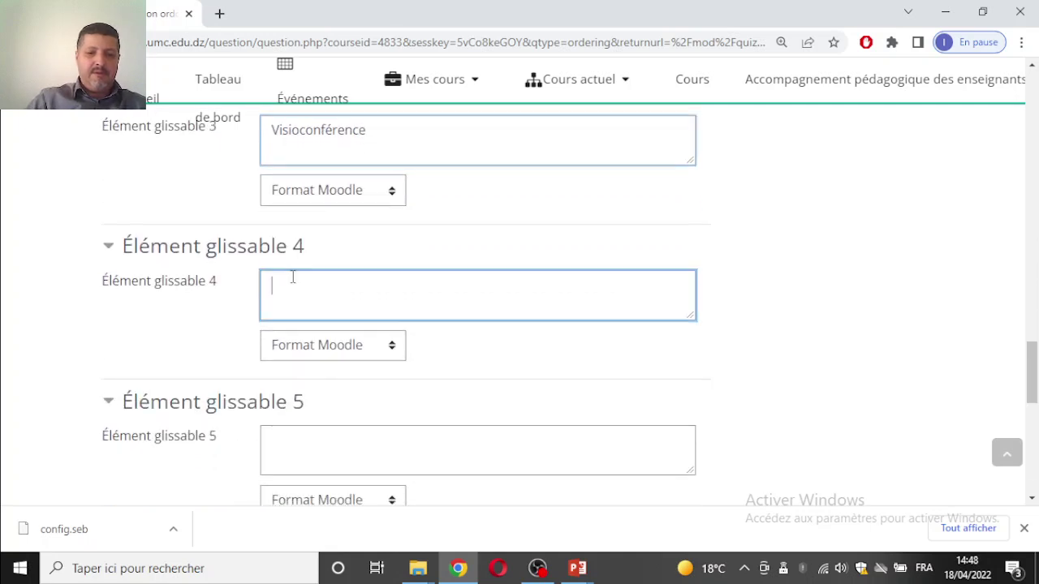
pyautogui.write('En lign')
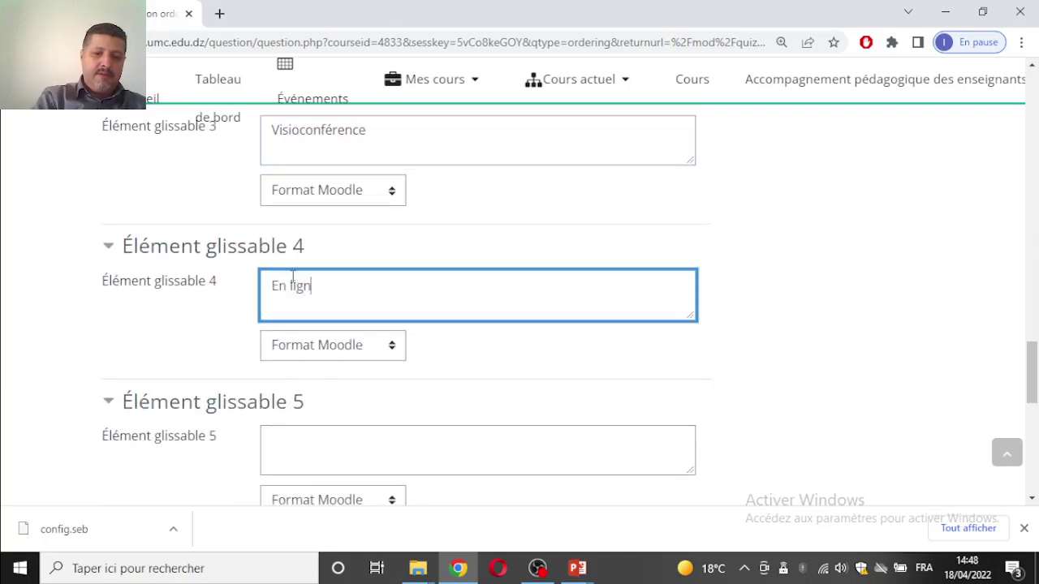
pyautogui.write('e et eb')
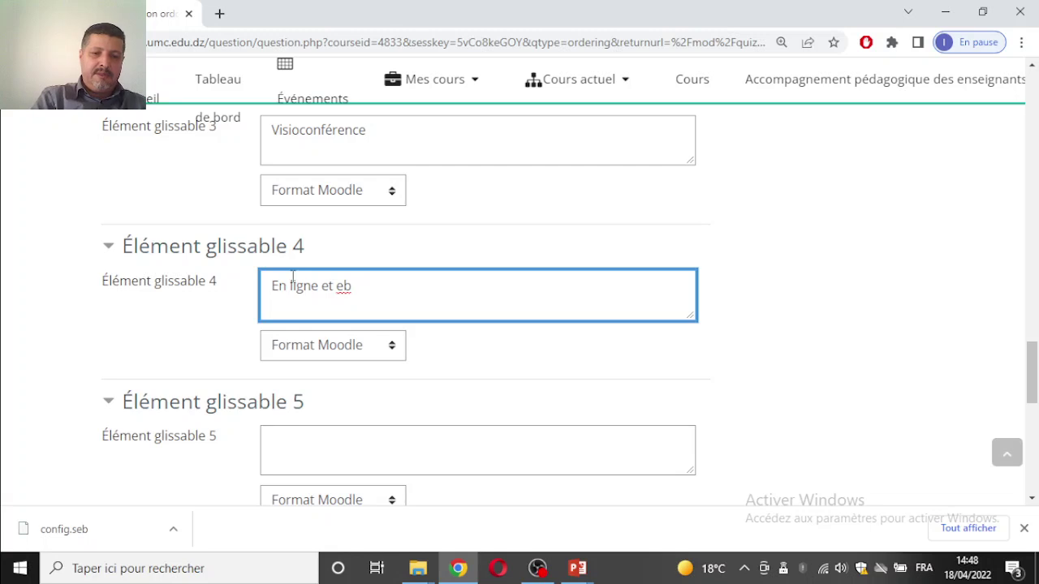
pyautogui.press('BackSpace')
pyautogui.write('n présentiel')
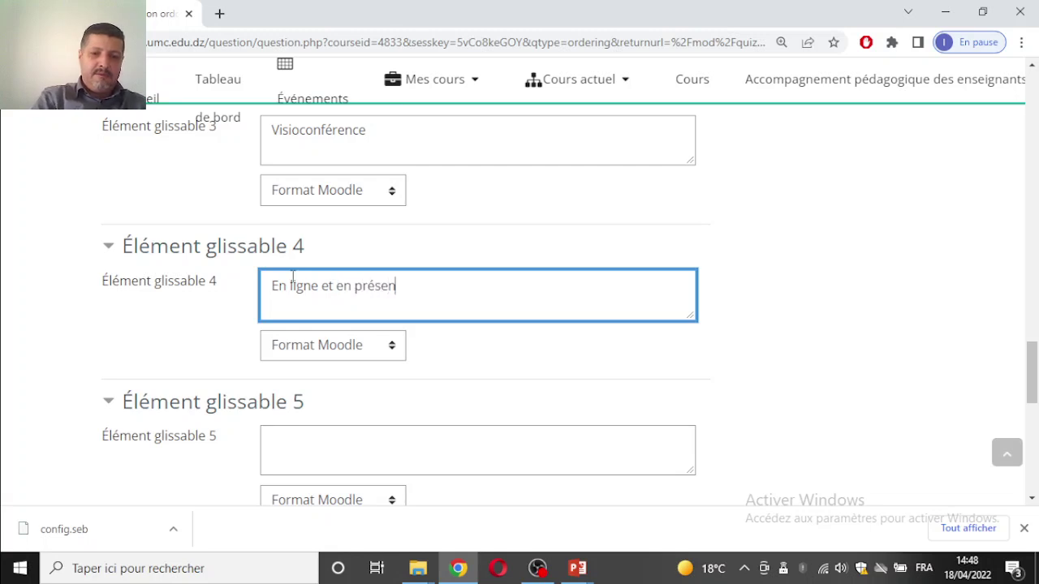
# - Enter "Moodle" as the general feedback of the ordering question
pyautogui.click(324, 434)
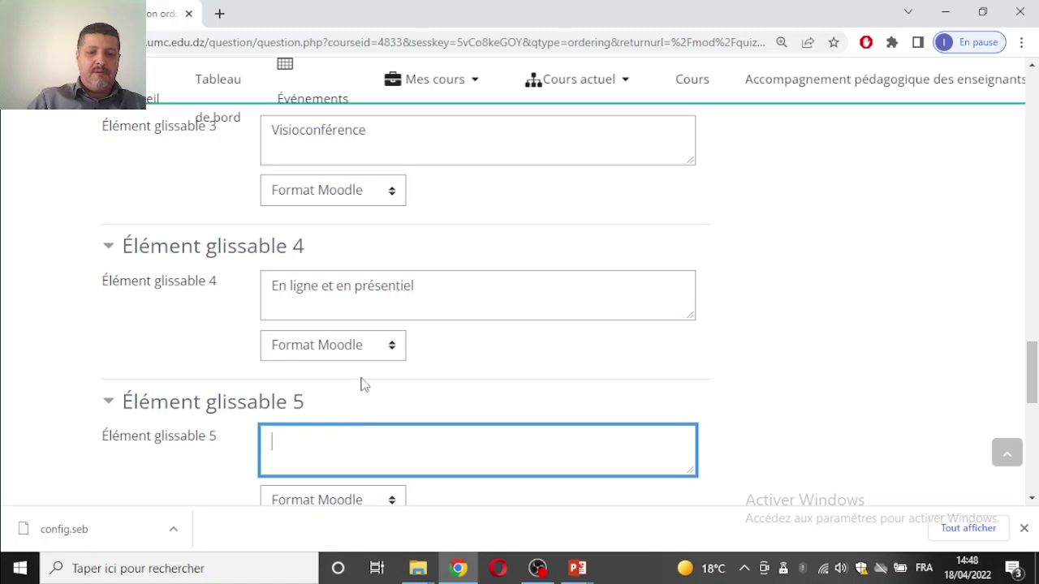
pyautogui.scroll(-2, 374, 365)
pyautogui.scroll(-2, 374, 366)
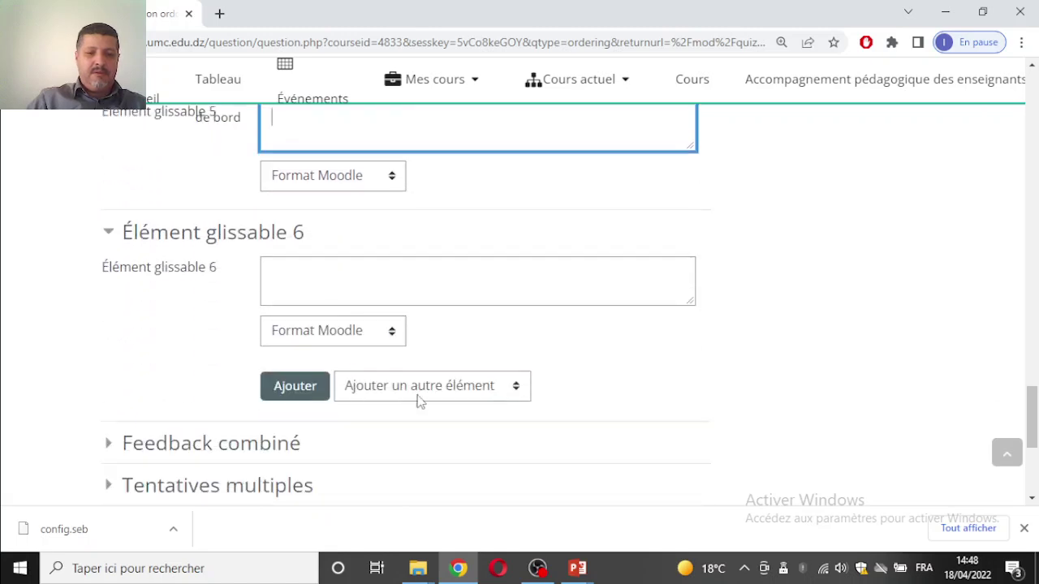
pyautogui.scroll(10, 455, 344)
pyautogui.scroll(8, 454, 344)
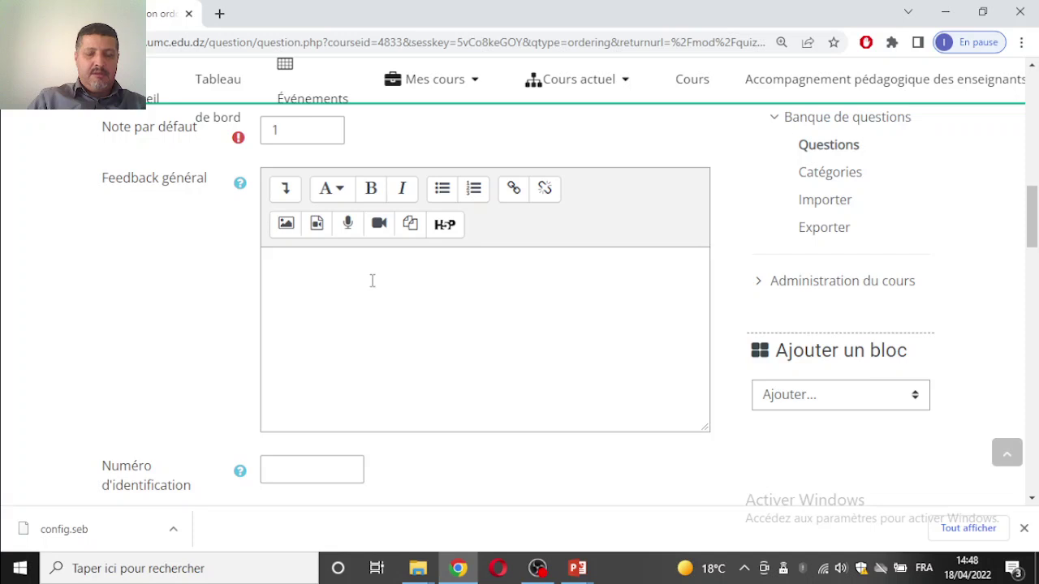
pyautogui.click(370, 281)
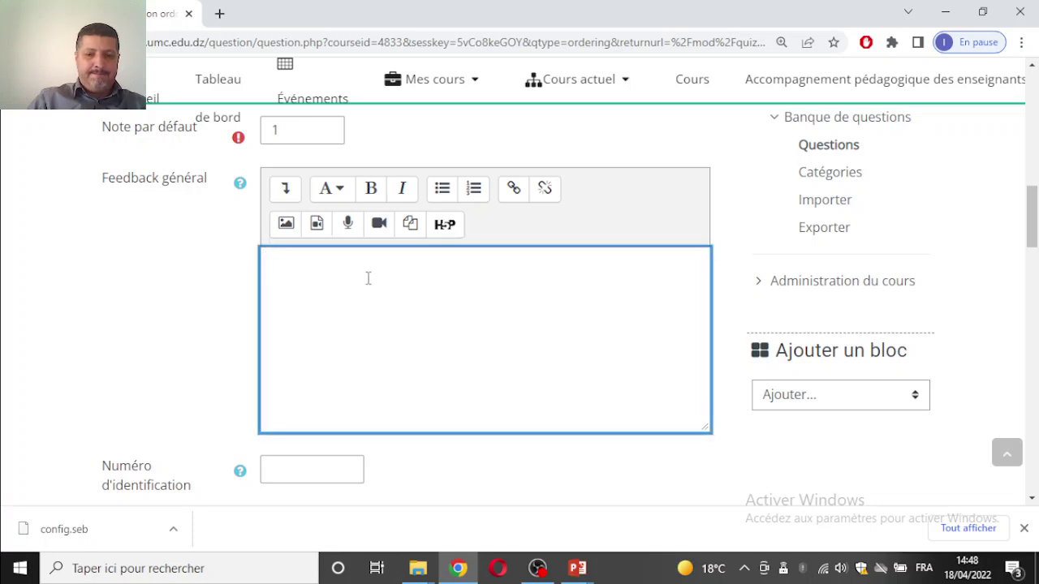
pyautogui.write('Moo')
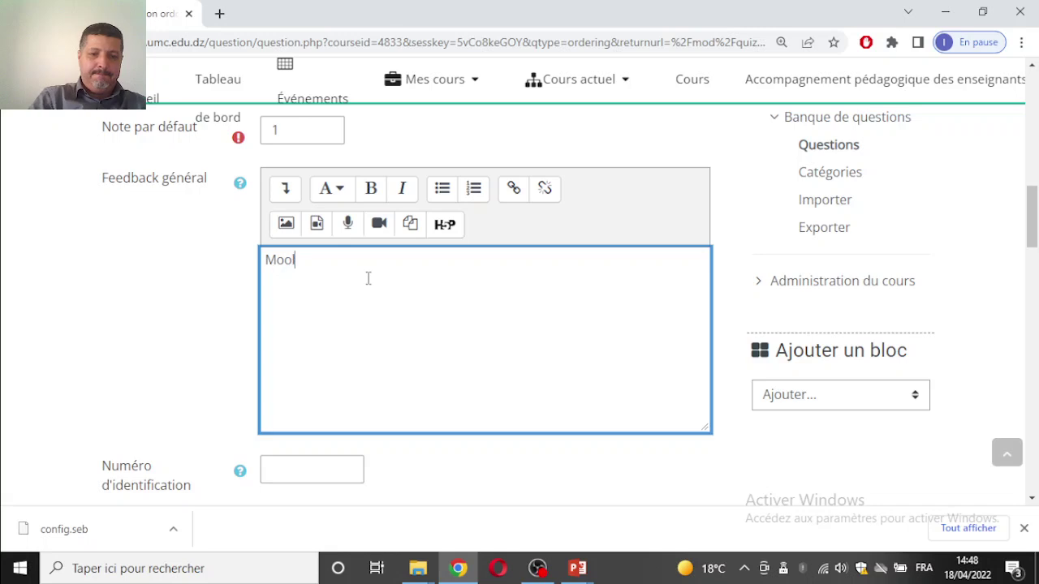
pyautogui.write('dle')
# - Check the available options for the element layout and the item selection type
pyautogui.scroll(-4, 367, 278)
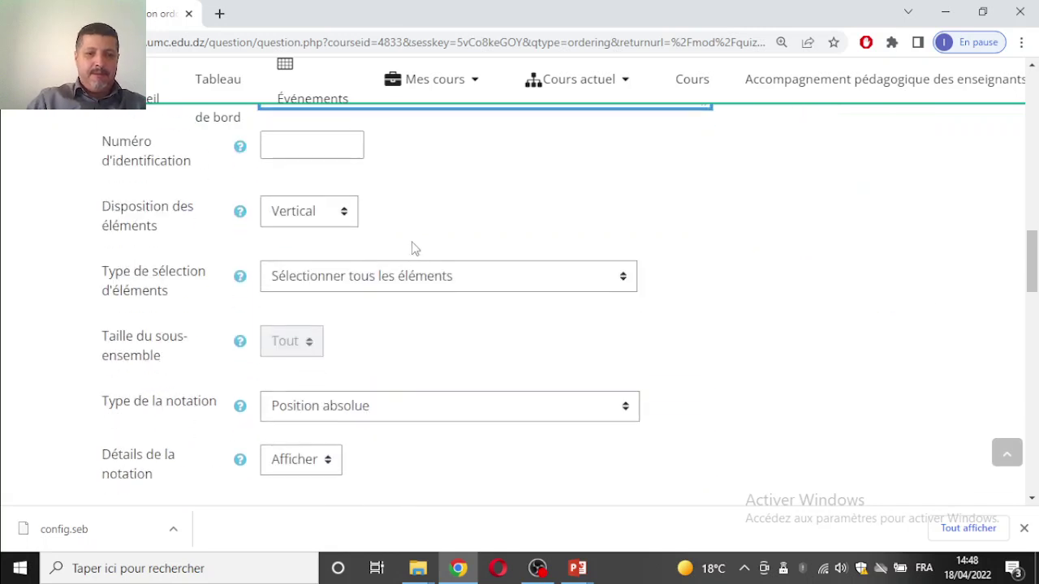
pyautogui.click(276, 210)
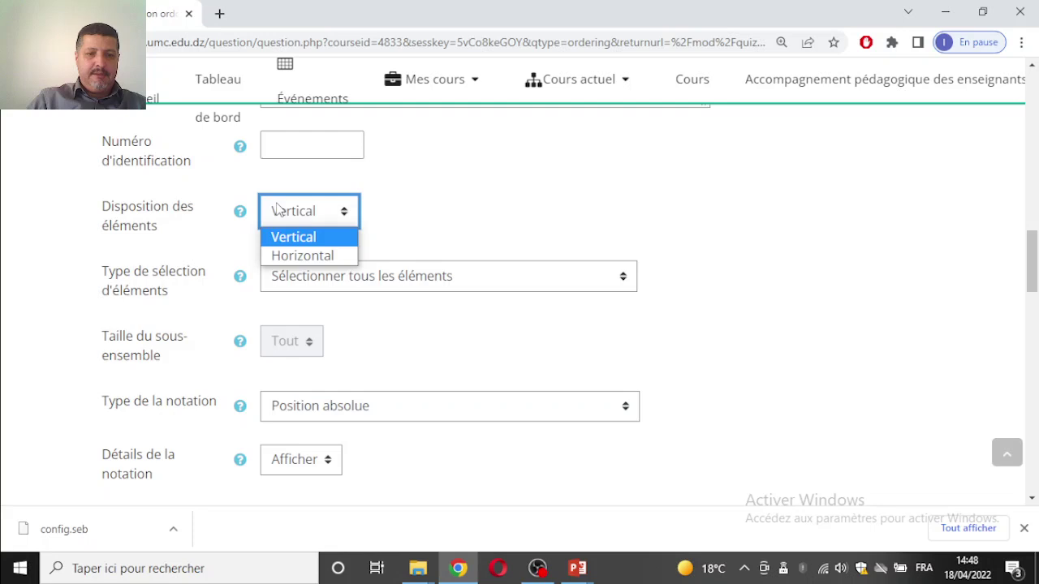
pyautogui.click(276, 209)
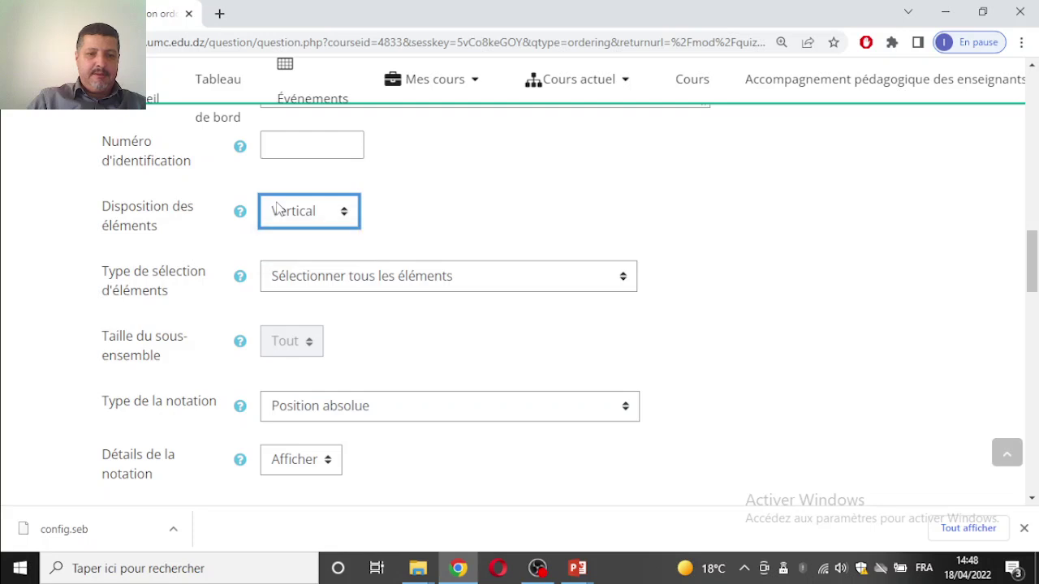
pyautogui.click(382, 276)
pyautogui.click(381, 277)
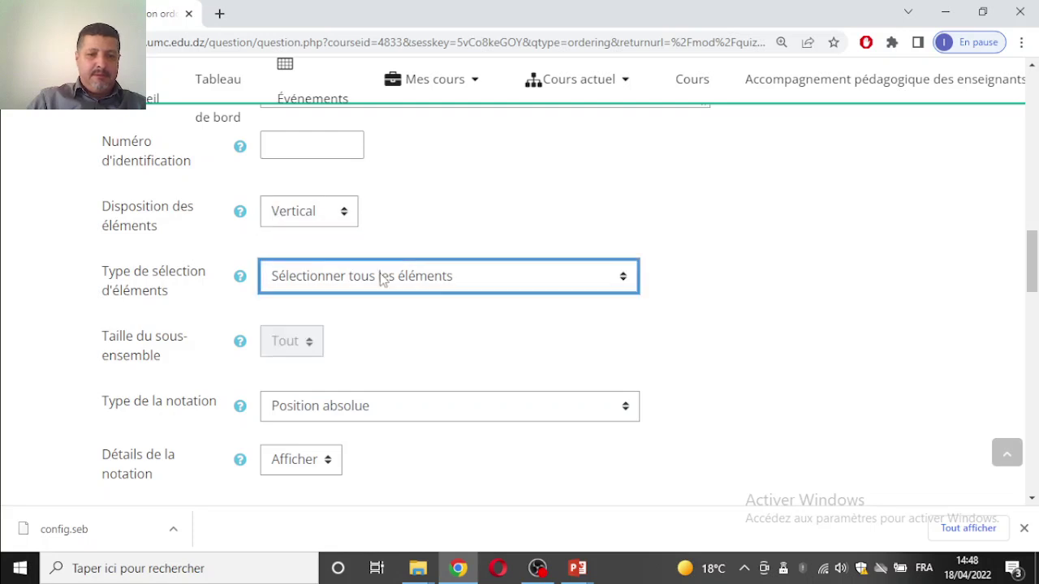
# - Move "Moodle" from the general feedback to the question text and complete it as "Moodle est un"
pyautogui.scroll(5, 373, 240)
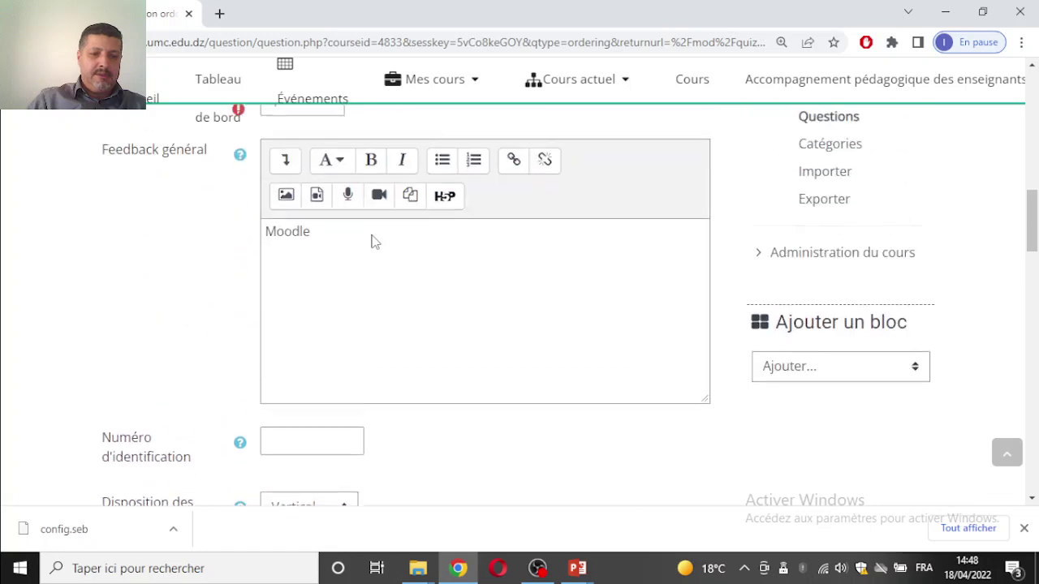
pyautogui.click(358, 333)
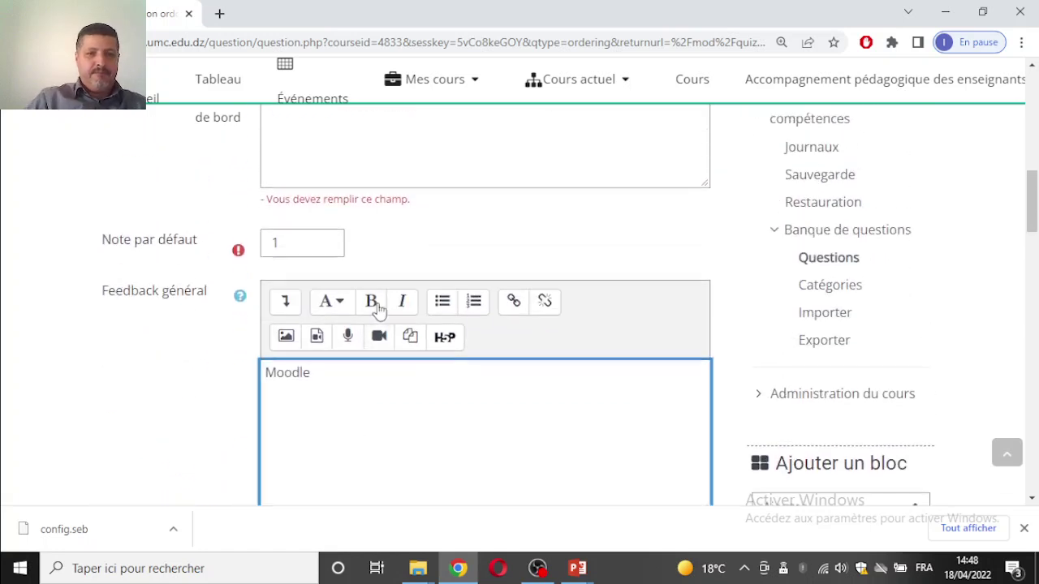
pyautogui.scroll(6, 375, 306)
pyautogui.scroll(-6, 380, 313)
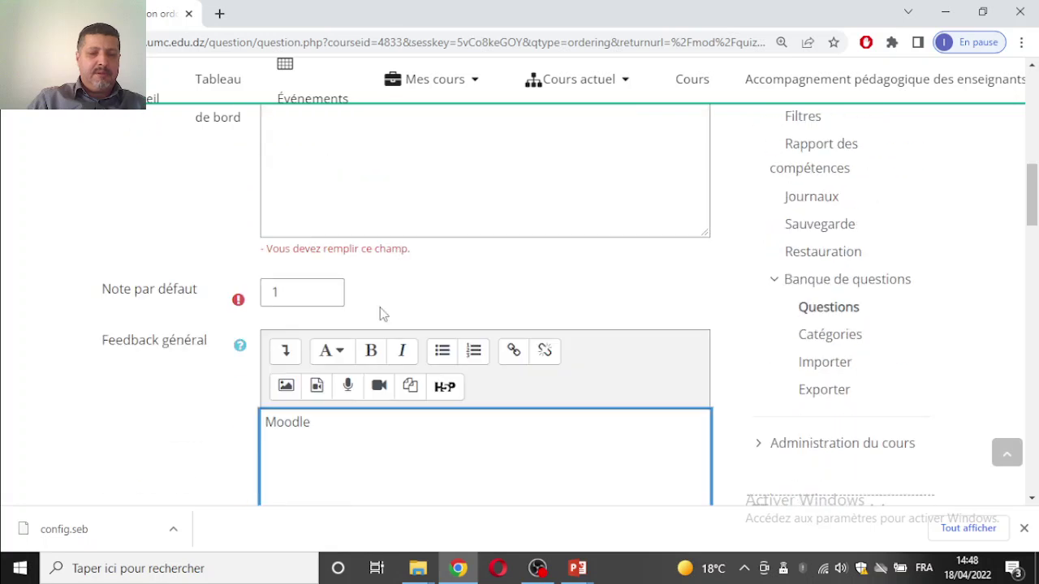
pyautogui.moveTo(355, 429); pyautogui.dragTo(227, 438)
pyautogui.hotkey('ctrl', 'c')
pyautogui.press('BackSpace')
pyautogui.click(308, 189)
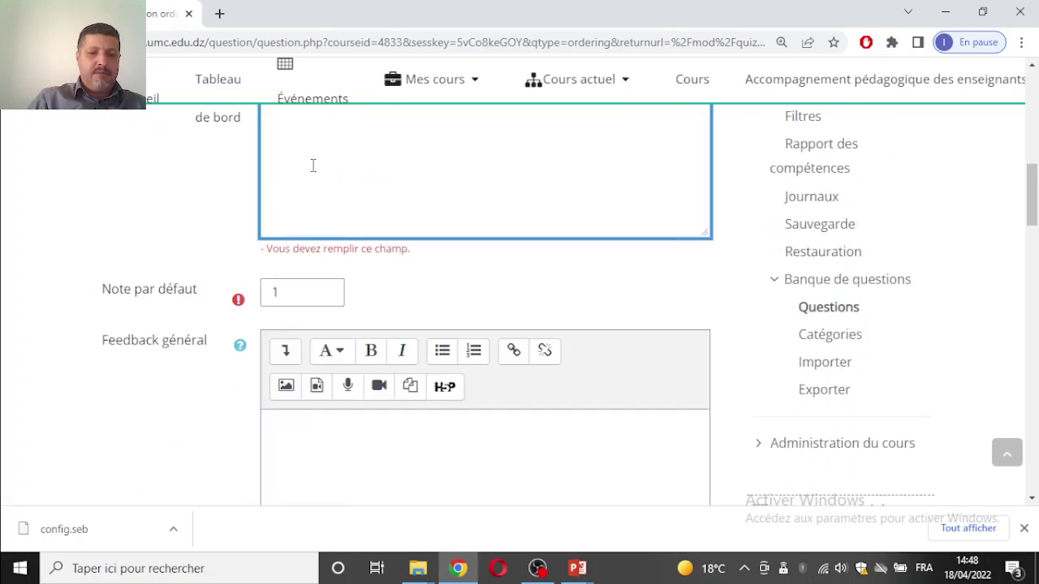
pyautogui.scroll(3, 325, 202)
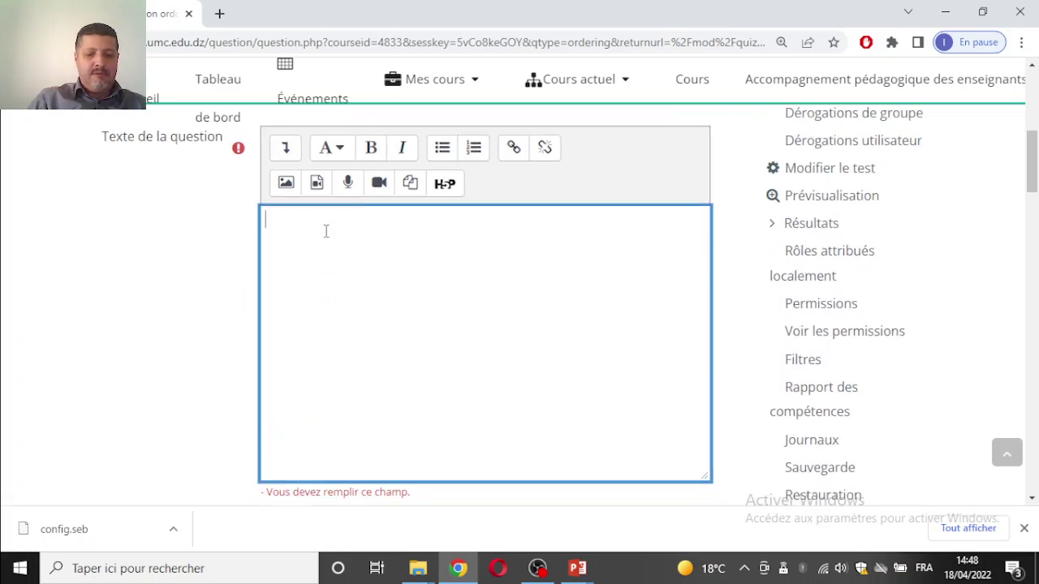
pyautogui.hotkey('ctrl', 'v')
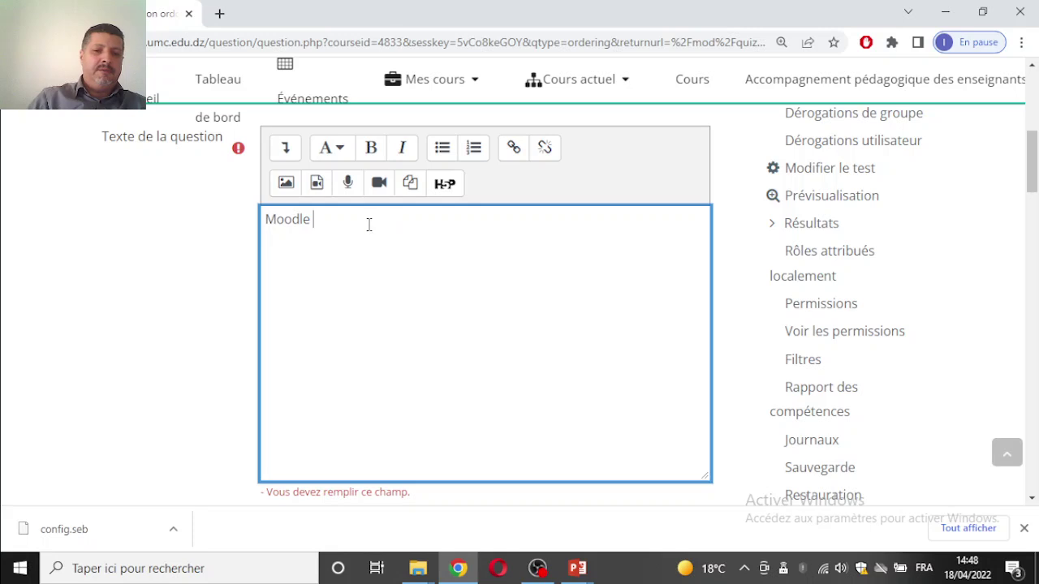
pyautogui.write('est un')
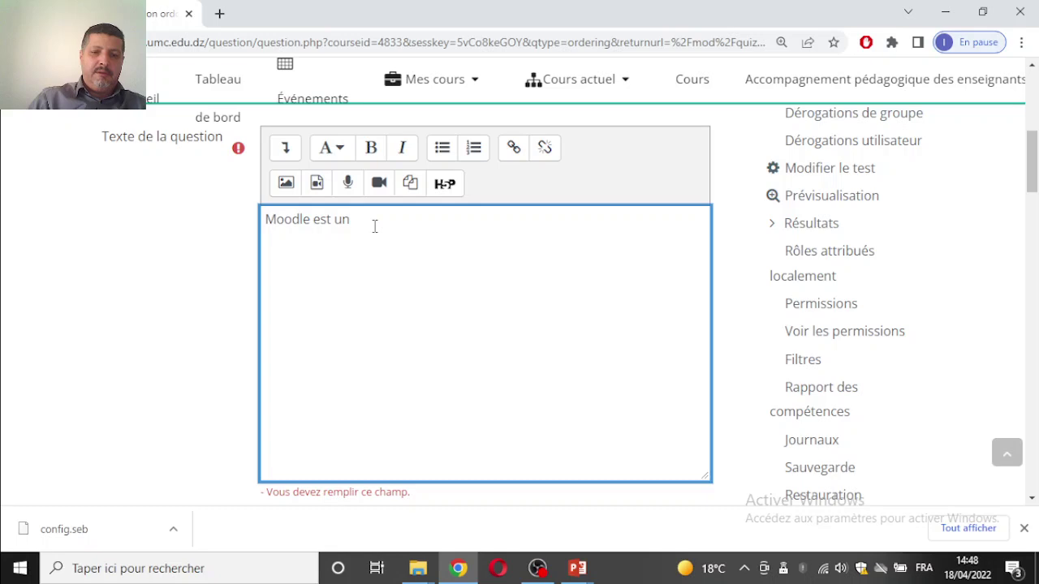
# - Save the ordering question to the quiz
pyautogui.scroll(-20, 389, 242)
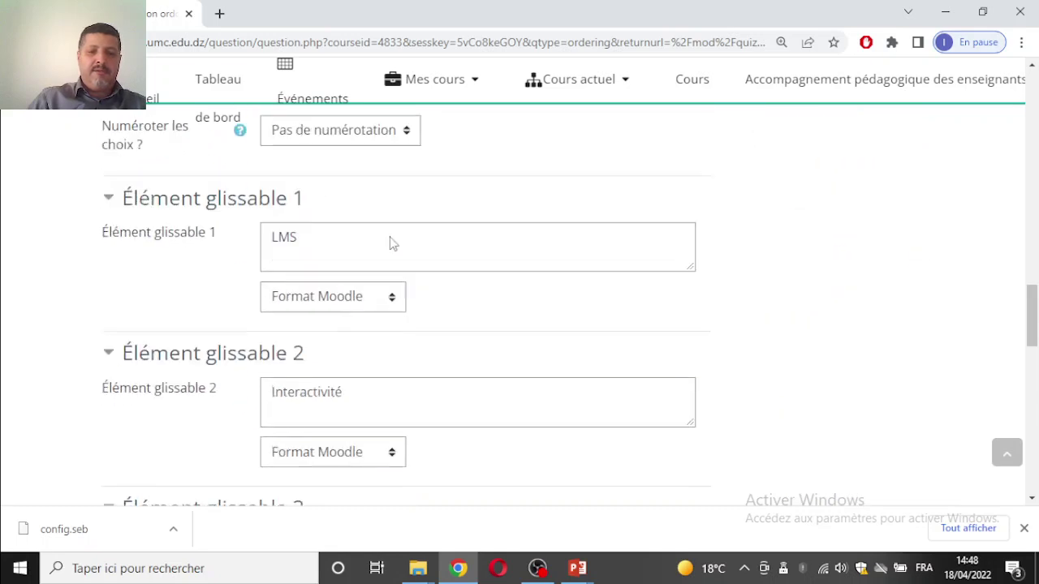
pyautogui.click(355, 317)
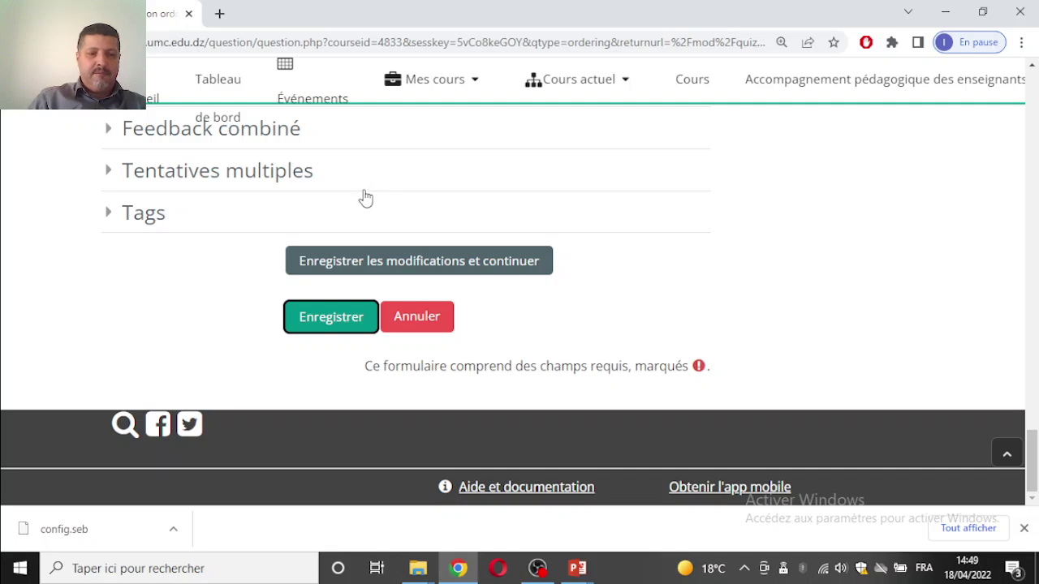
pyautogui.scroll(20, 366, 198)
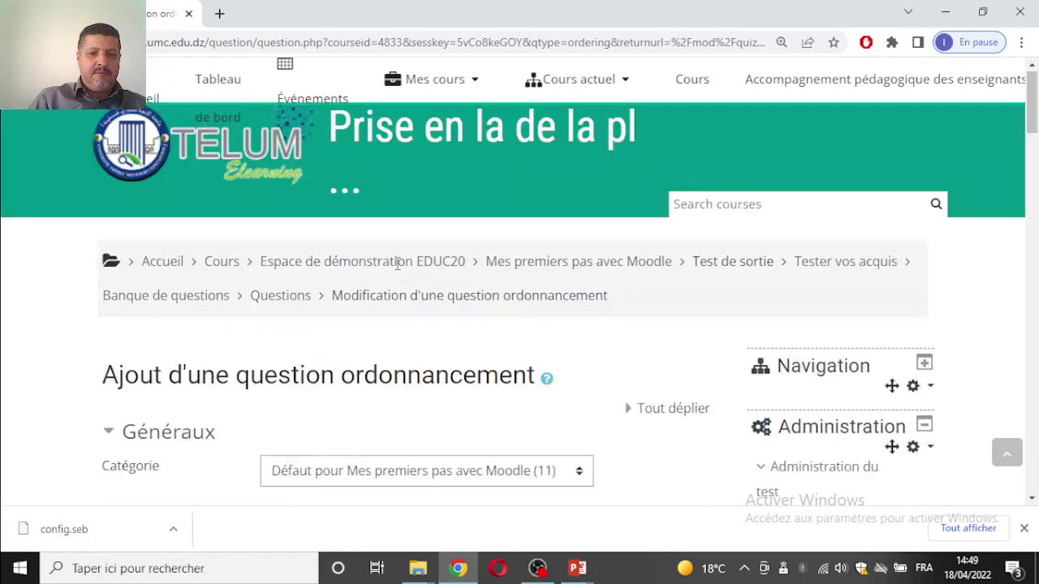
pyautogui.scroll(1, 396, 265)
pyautogui.scroll(-3, 418, 301)
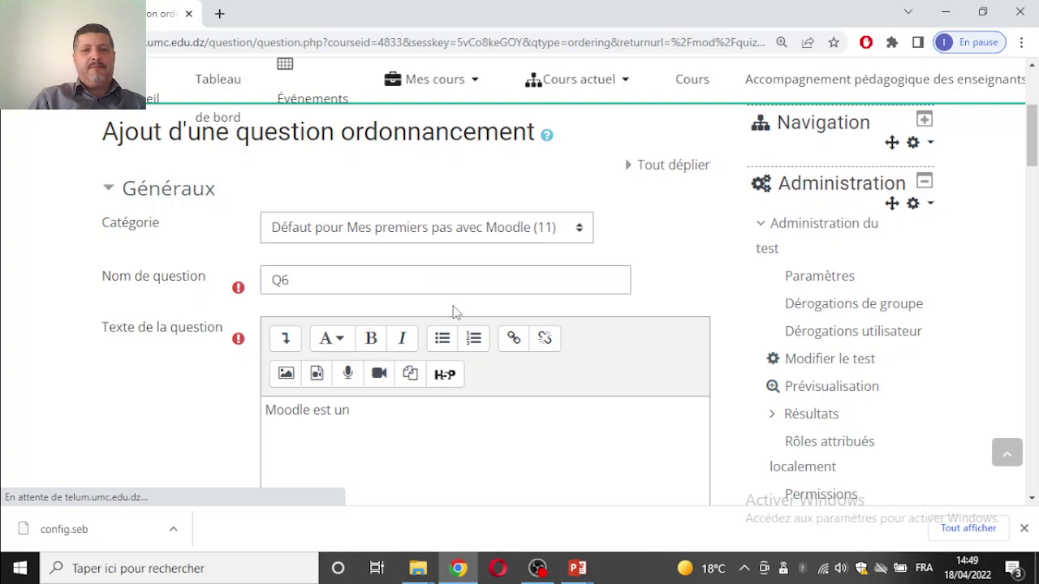
pyautogui.click(476, 411)
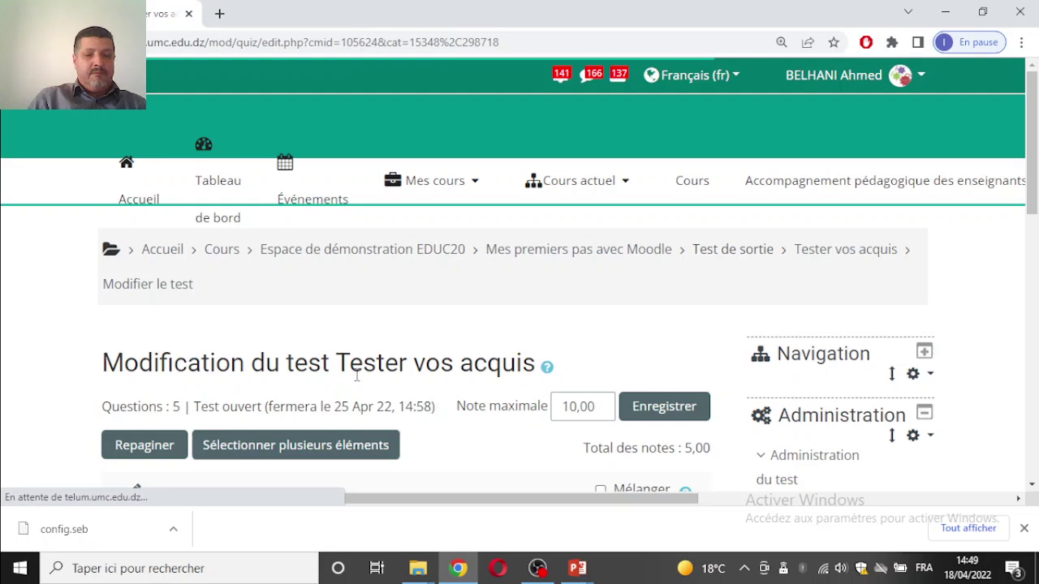
# - Preview question Q6 and test reordering its items by placing "LMS" above "En ligne et en présentiel"
pyautogui.scroll(-6, 355, 371)
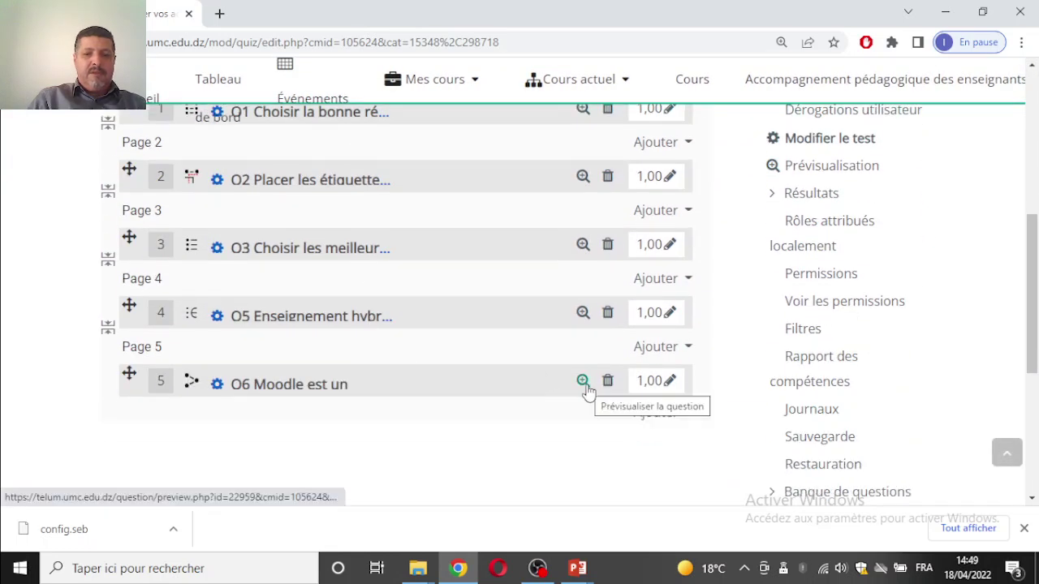
pyautogui.click(585, 387)
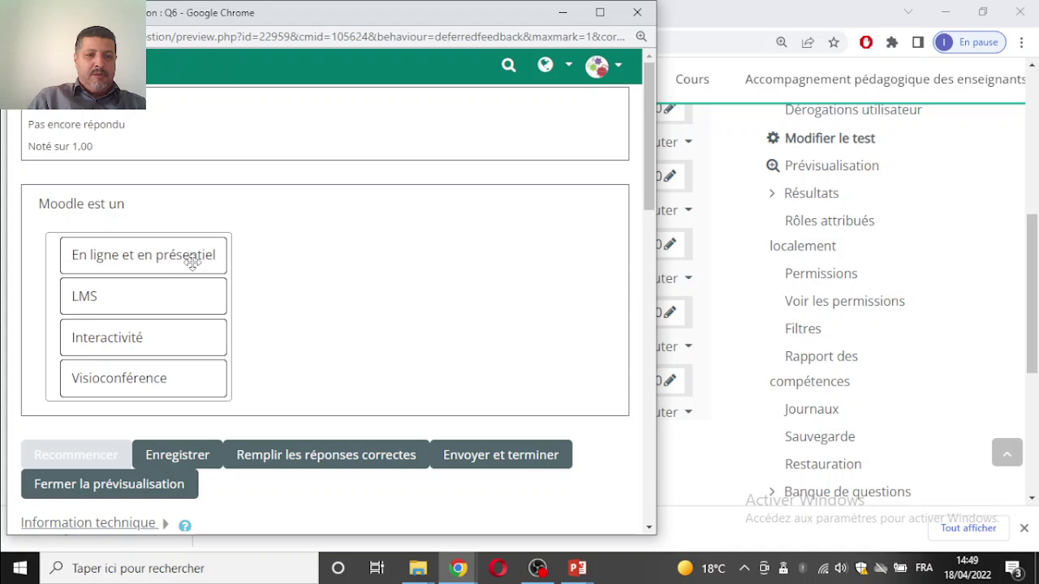
pyautogui.moveTo(191, 262); pyautogui.dragTo(285, 220)
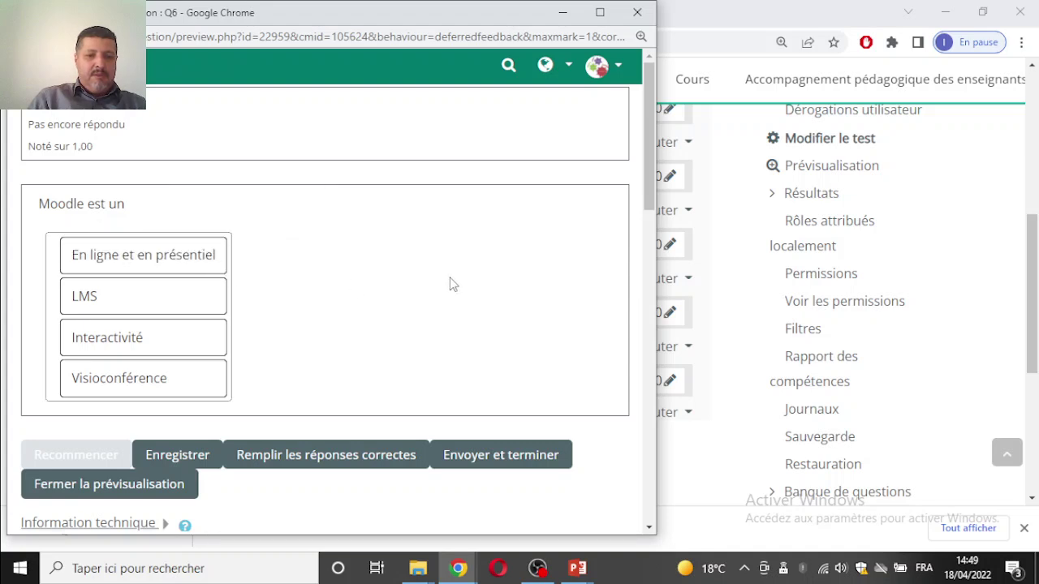
pyautogui.scroll(-1, 450, 283)
pyautogui.scroll(1, 337, 185)
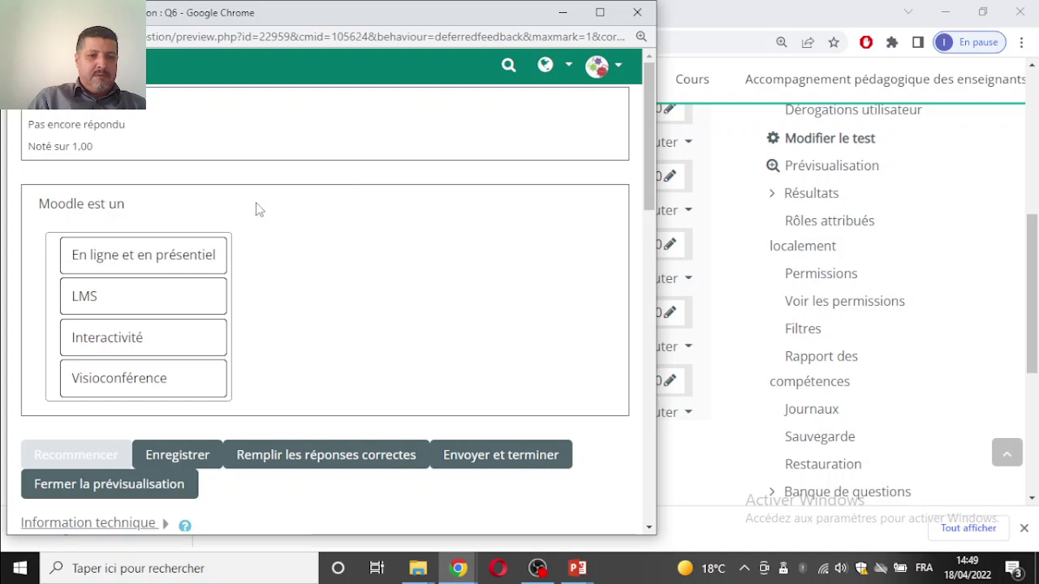
pyautogui.moveTo(146, 251); pyautogui.dragTo(229, 204)
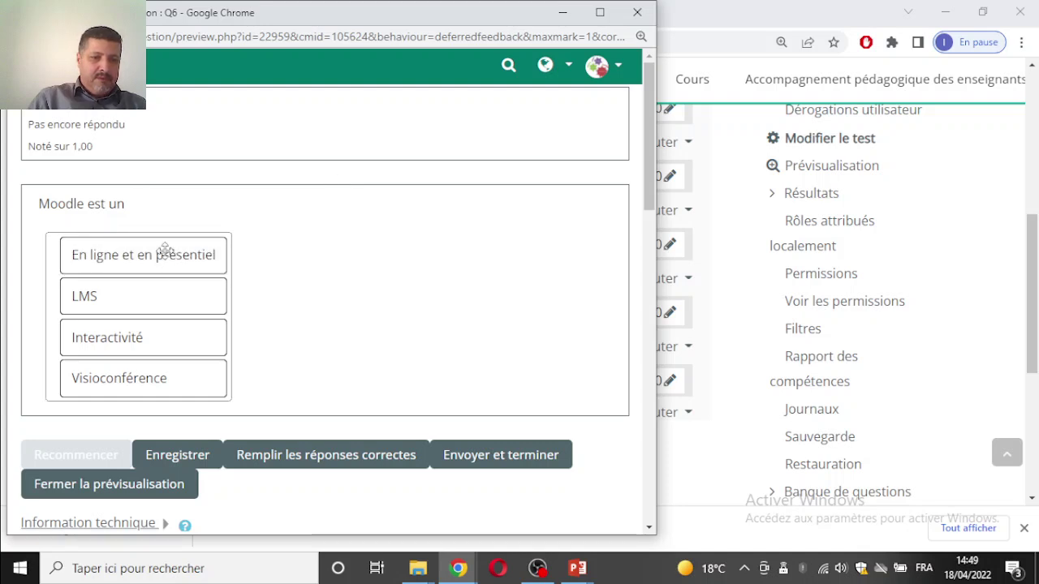
pyautogui.moveTo(160, 289); pyautogui.dragTo(155, 251)
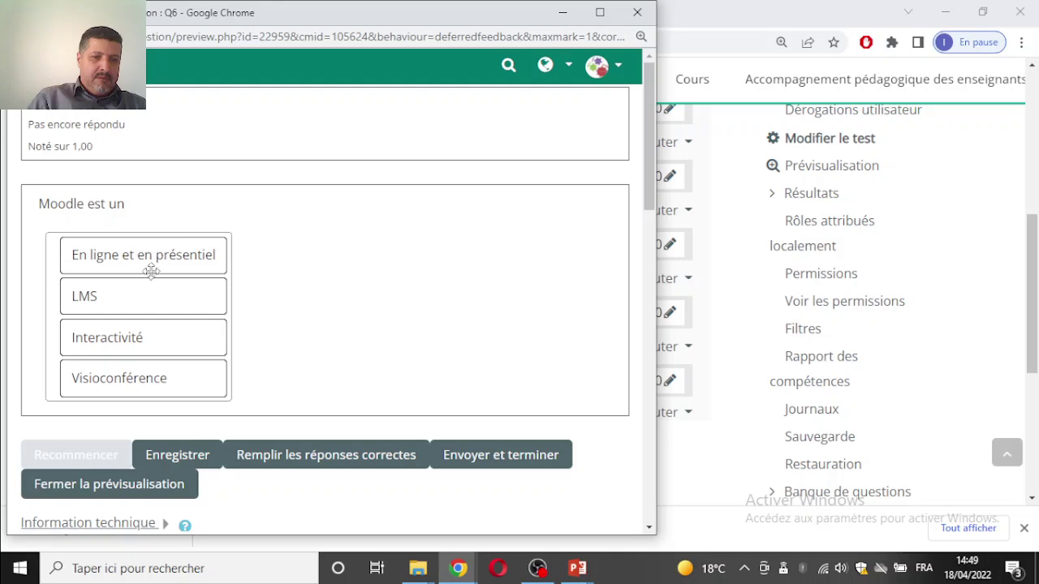
pyautogui.moveTo(154, 292); pyautogui.dragTo(154, 243)
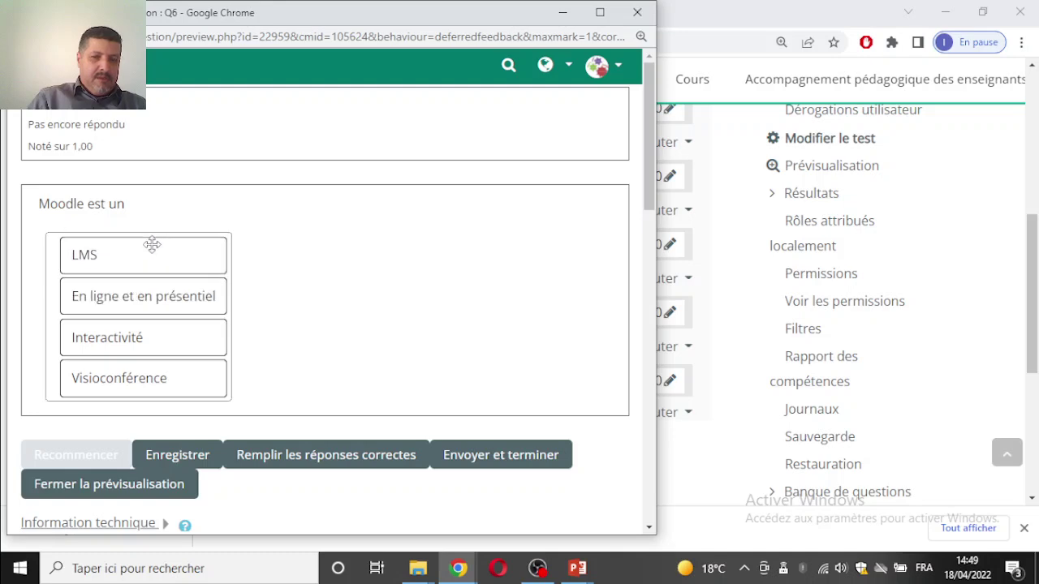
pyautogui.click(637, 12)
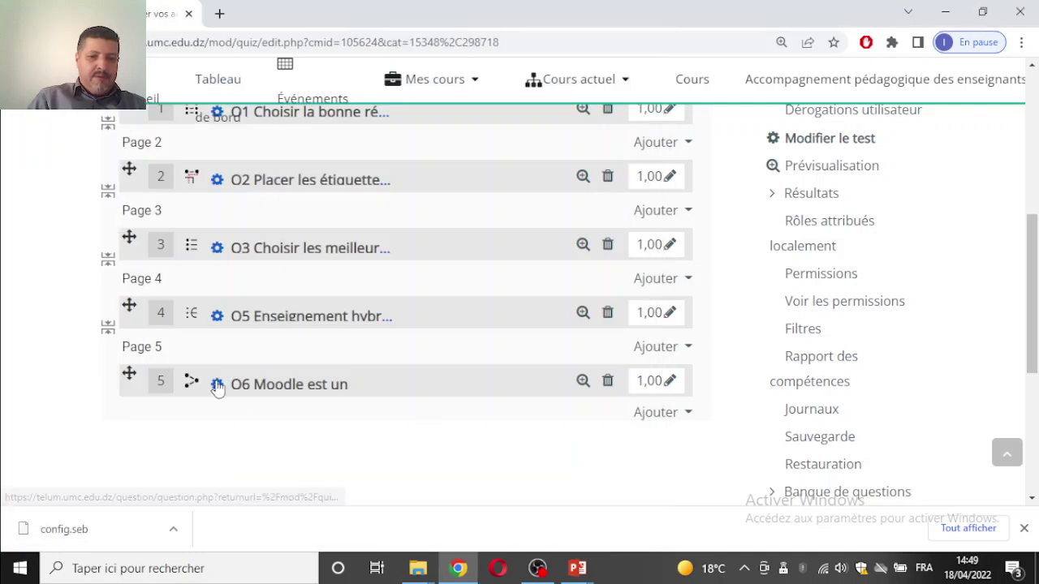
# - Open ordering question Q6 for editing and select its whole question text for replacement
pyautogui.click(217, 386)
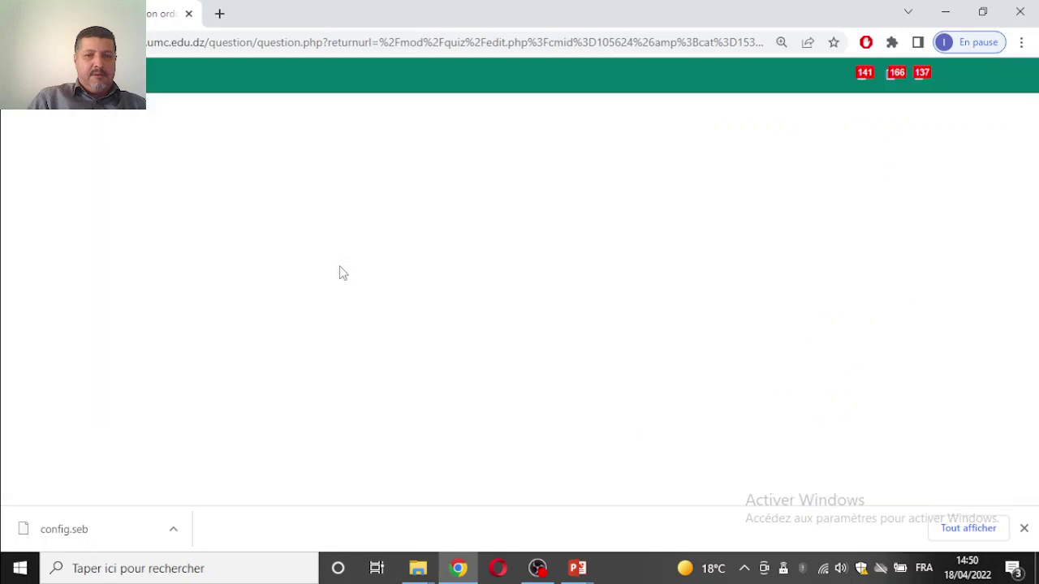
pyautogui.scroll(-4, 425, 323)
pyautogui.scroll(-3, 373, 284)
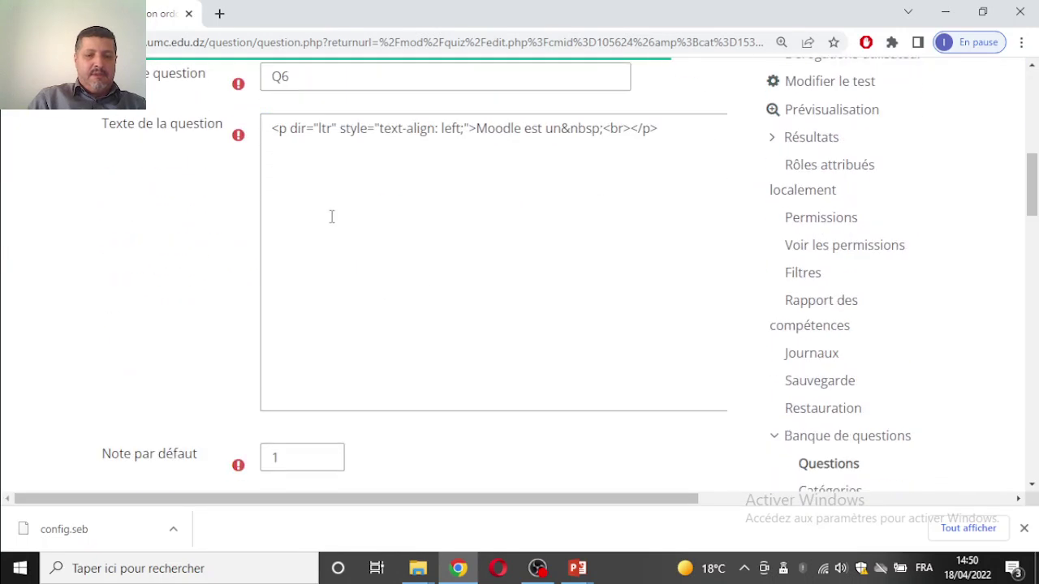
pyautogui.scroll(-1, 389, 187)
pyautogui.scroll(1, 378, 176)
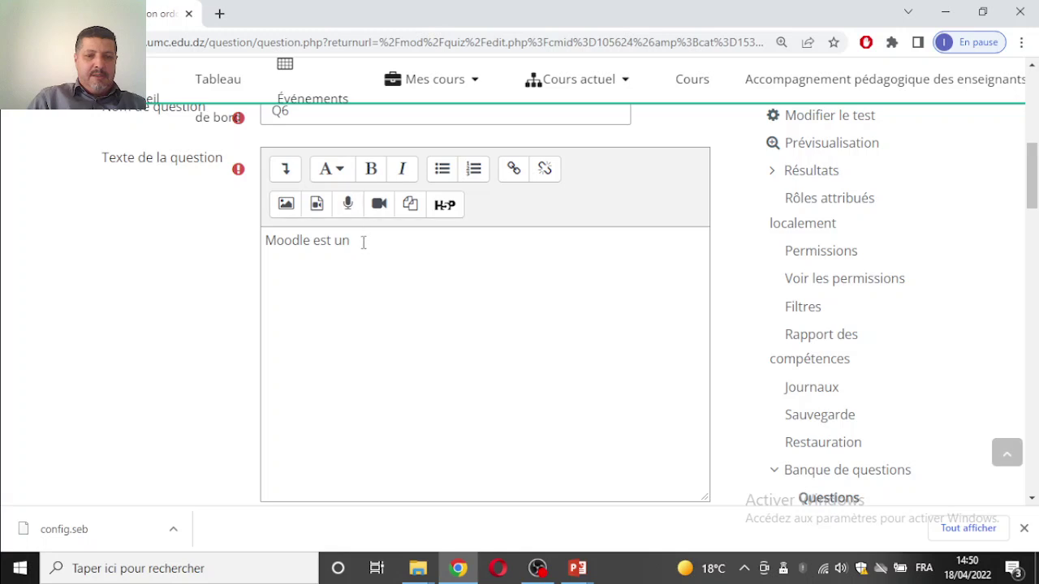
pyautogui.click(362, 241)
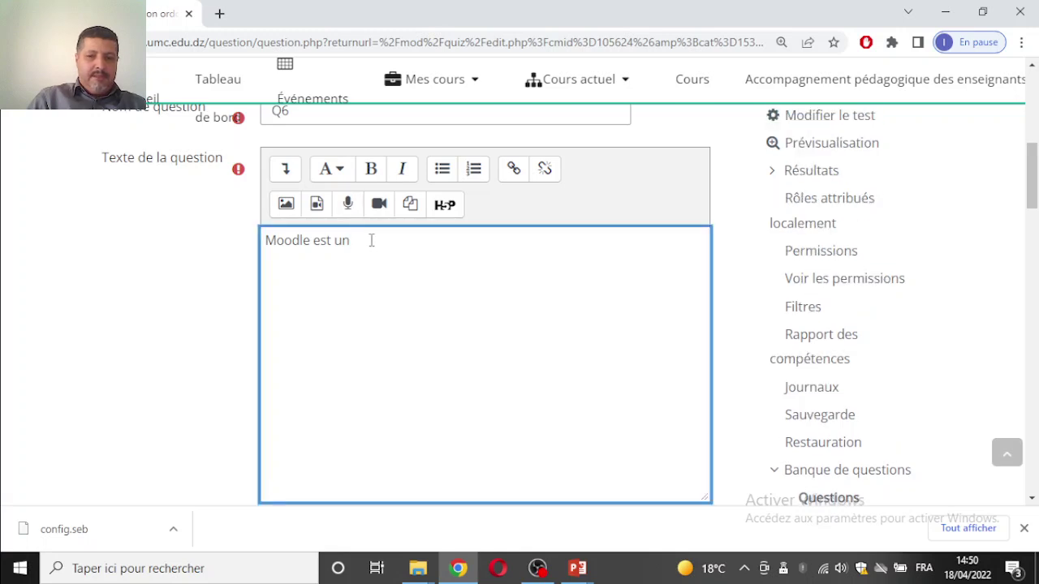
pyautogui.moveTo(374, 239); pyautogui.dragTo(232, 253)
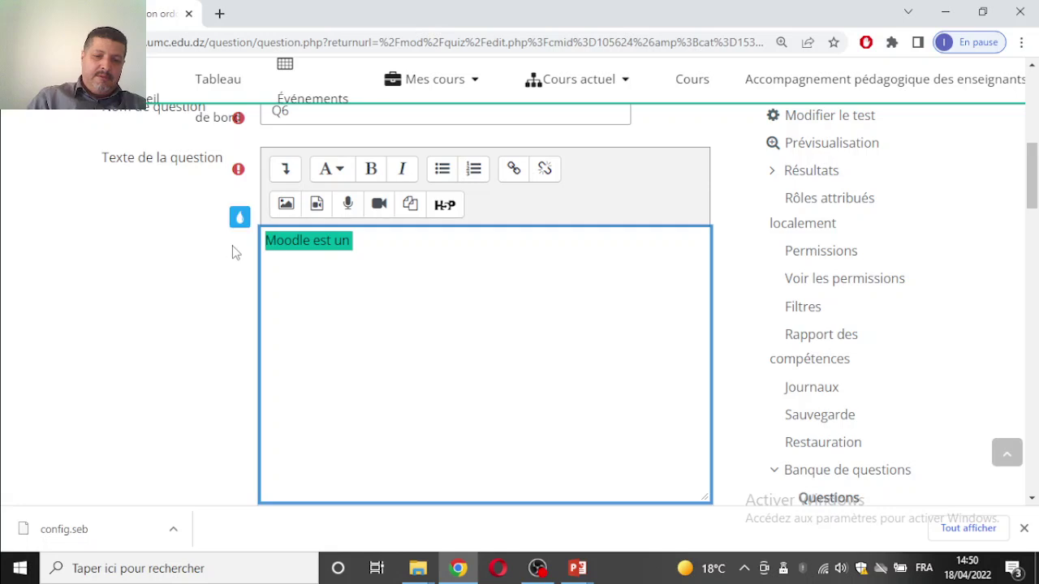
pyautogui.write('Ci')
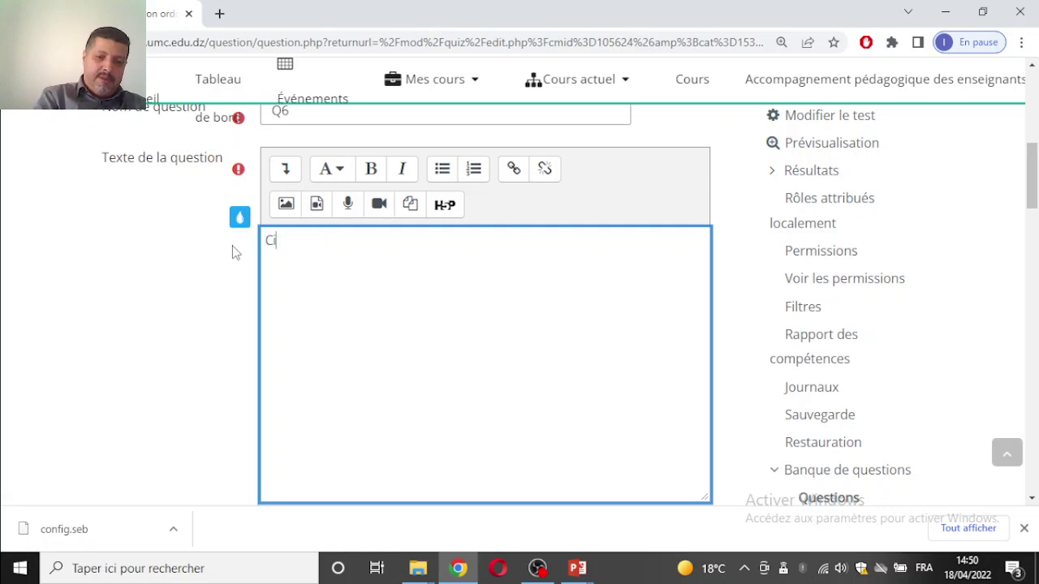
pyautogui.write('ter')
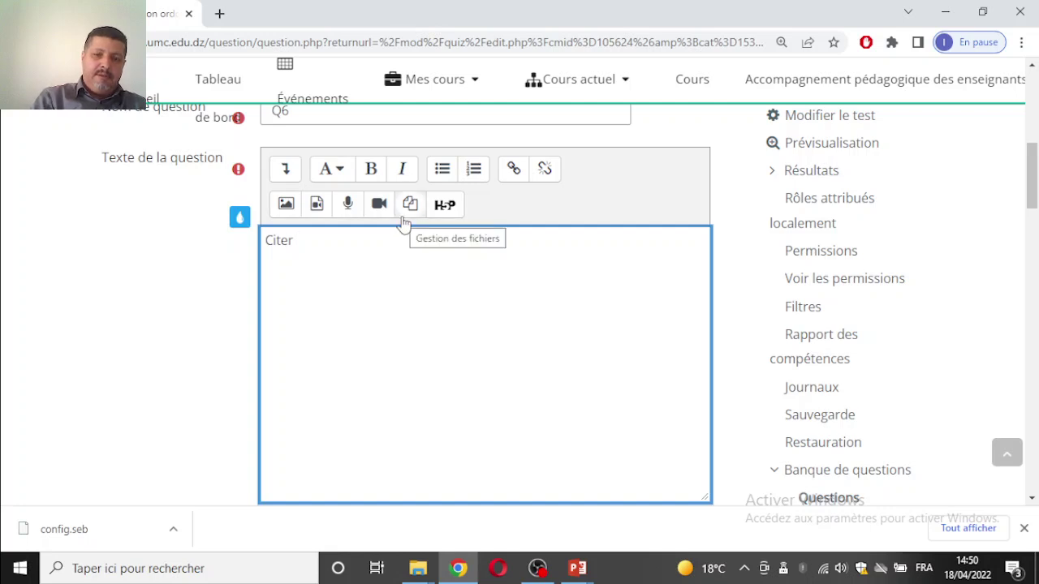
pyautogui.press('Return')
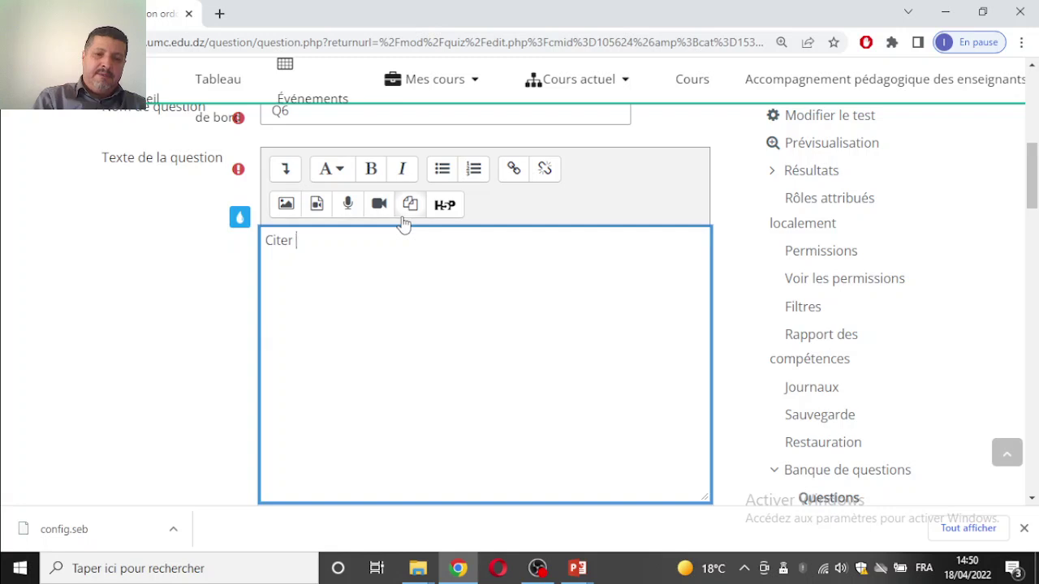
pyautogui.hotkey('ctrl', 'a')
pyautogui.press('BackSpace')
pyautogui.write('C')
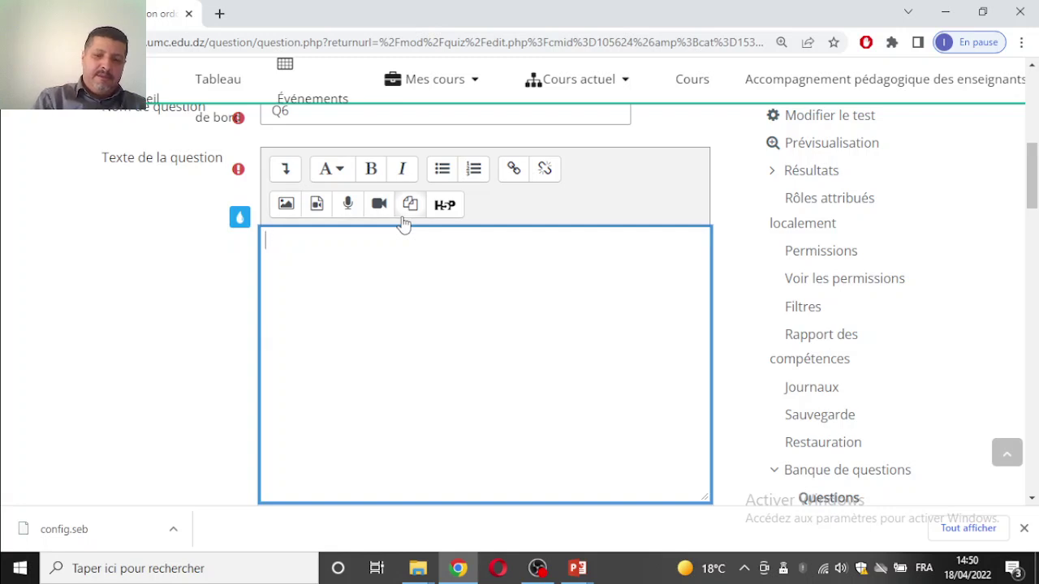
# - Replace the question text with "Mettre en ordre les éléments suivant en commençant pat la nature de Moodle, sa particularité"
pyautogui.write('Mett')
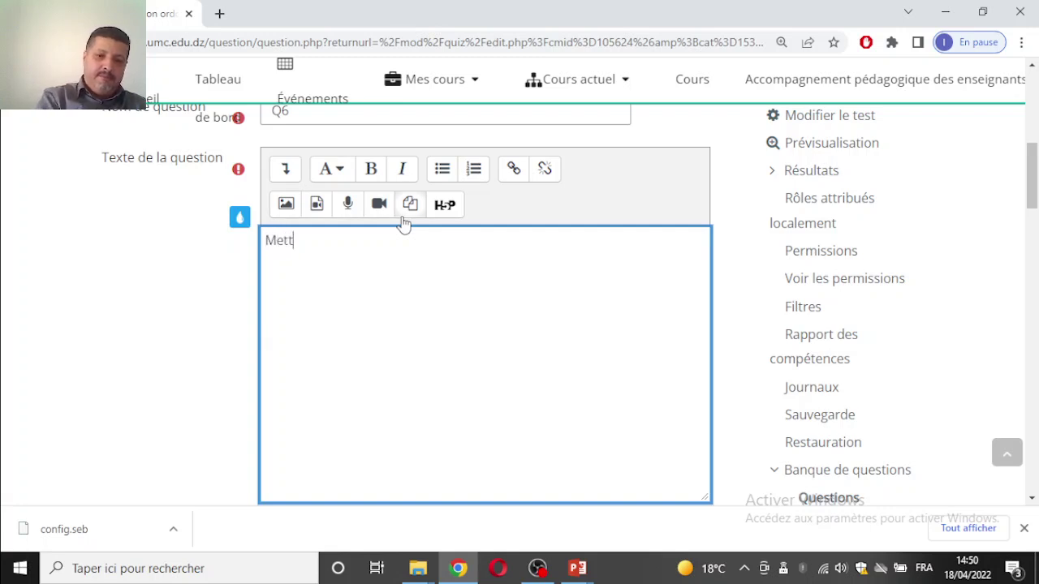
pyautogui.write('re en ordr')
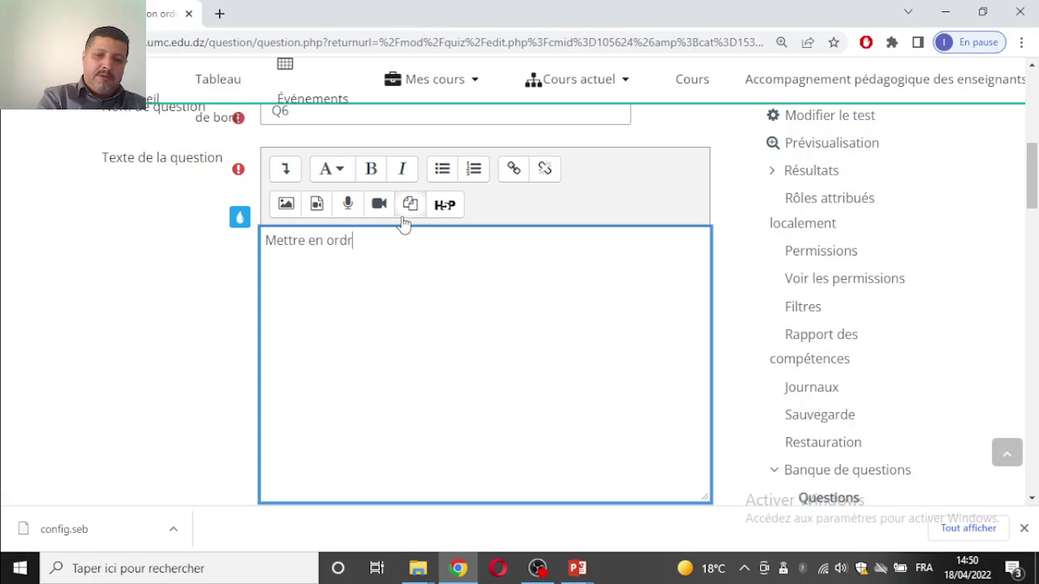
pyautogui.write('e les é')
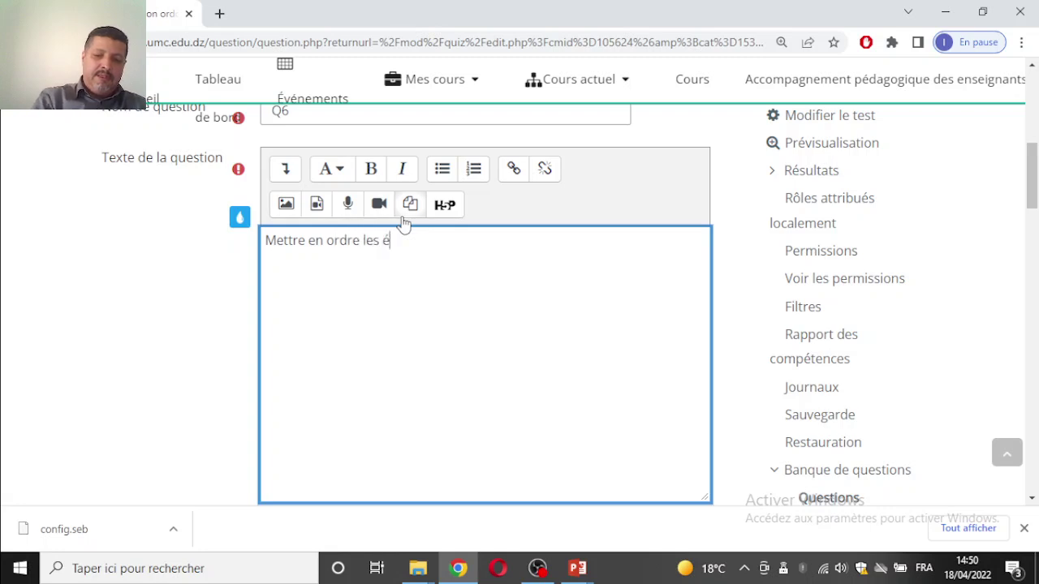
pyautogui.write('léments suivant ')
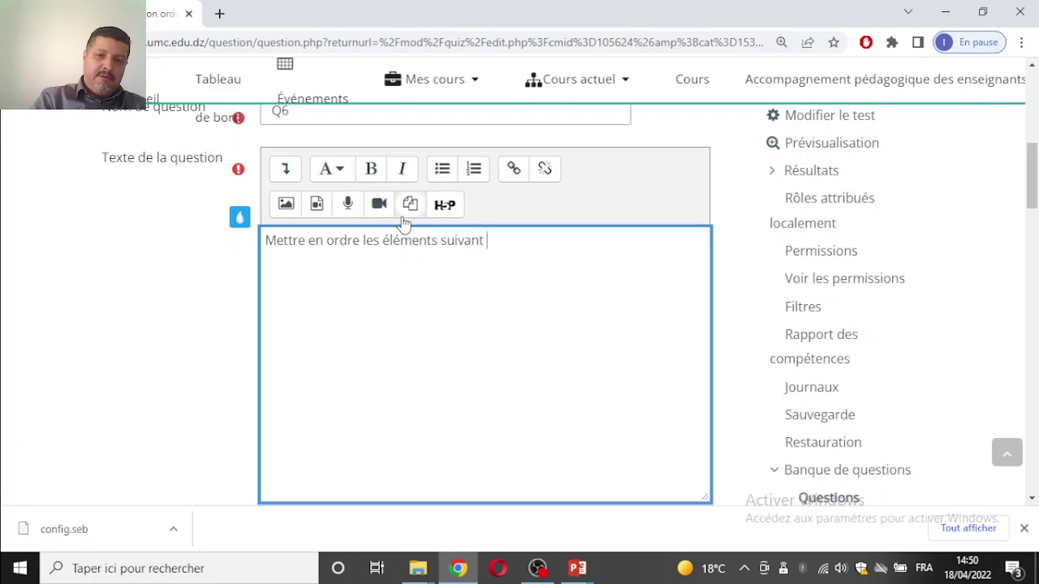
pyautogui.write('en comm')
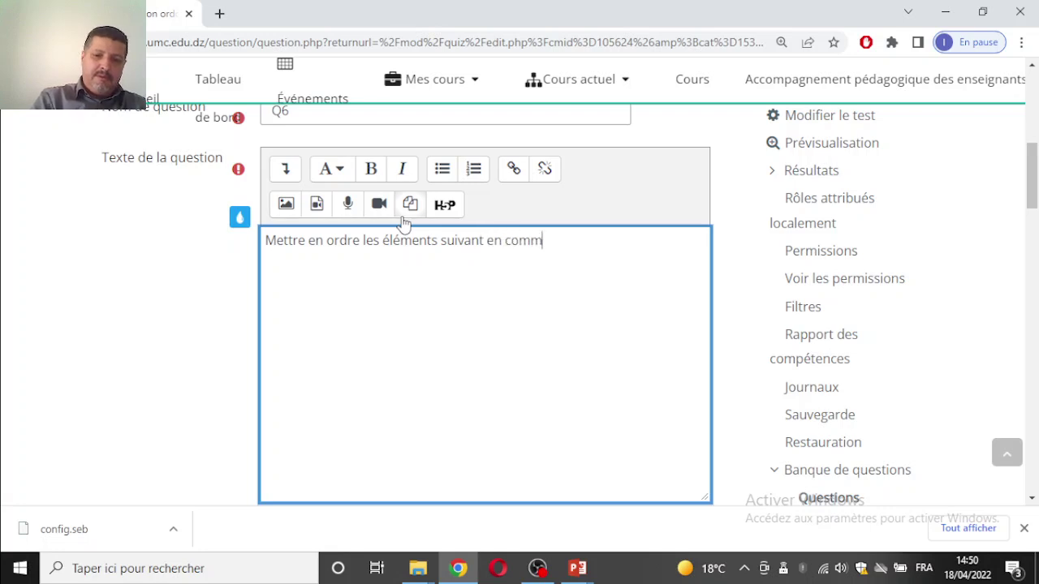
pyautogui.write('en')
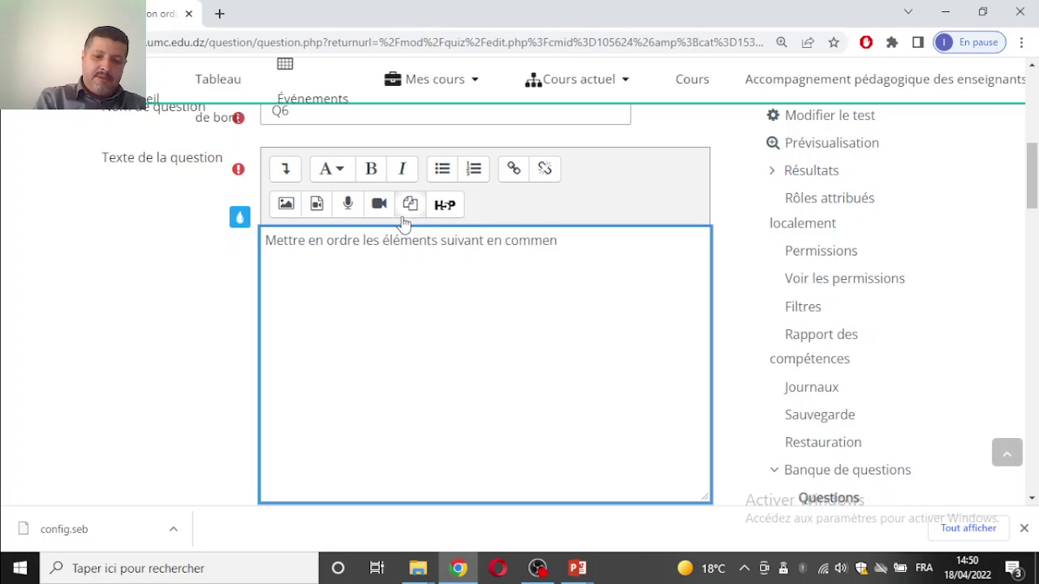
pyautogui.write('çanyt')
pyautogui.press('BackSpace')
pyautogui.press('BackSpace')
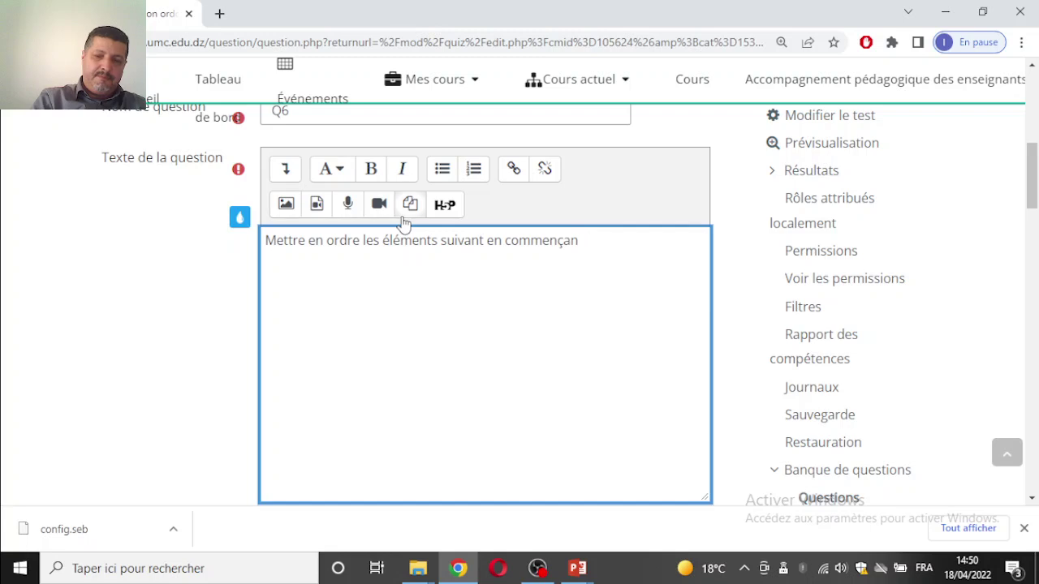
pyautogui.write('t pat ')
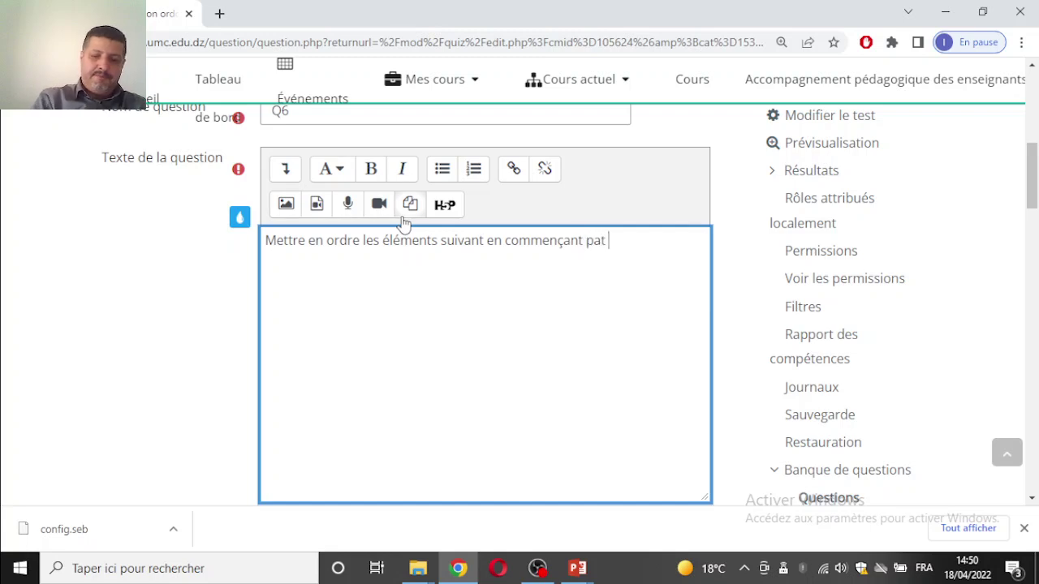
pyautogui.write('la ')
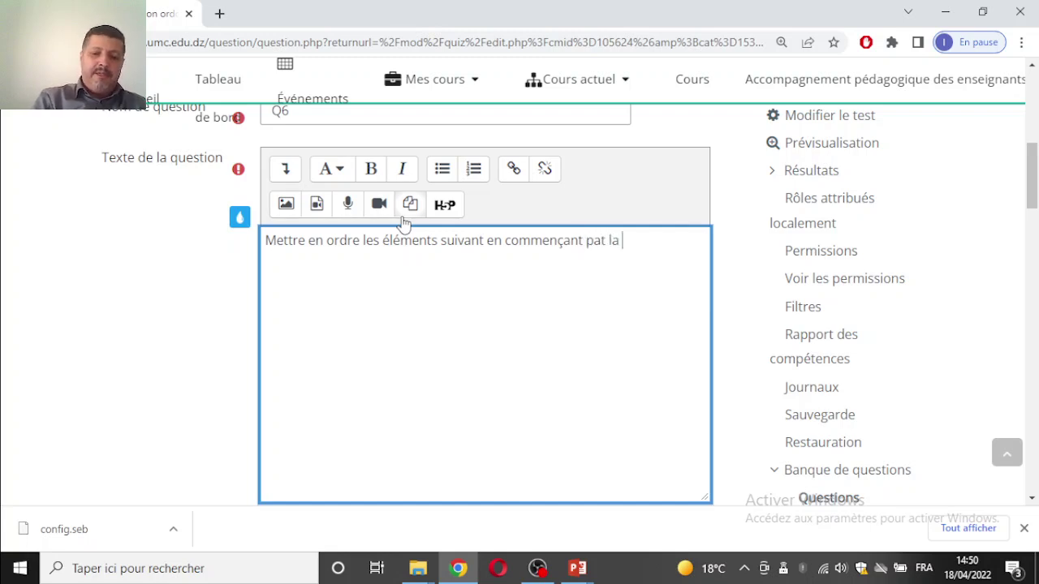
pyautogui.write('nature de Mmdoel')
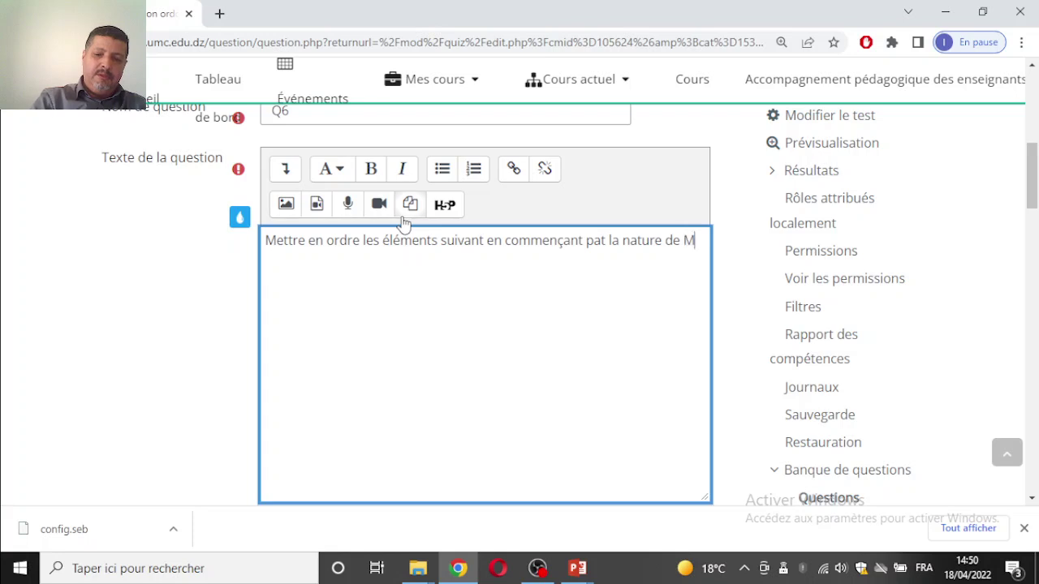
pyautogui.press('BackSpace')
pyautogui.press('BackSpace')
pyautogui.press('BackSpace')
pyautogui.write('oodle')
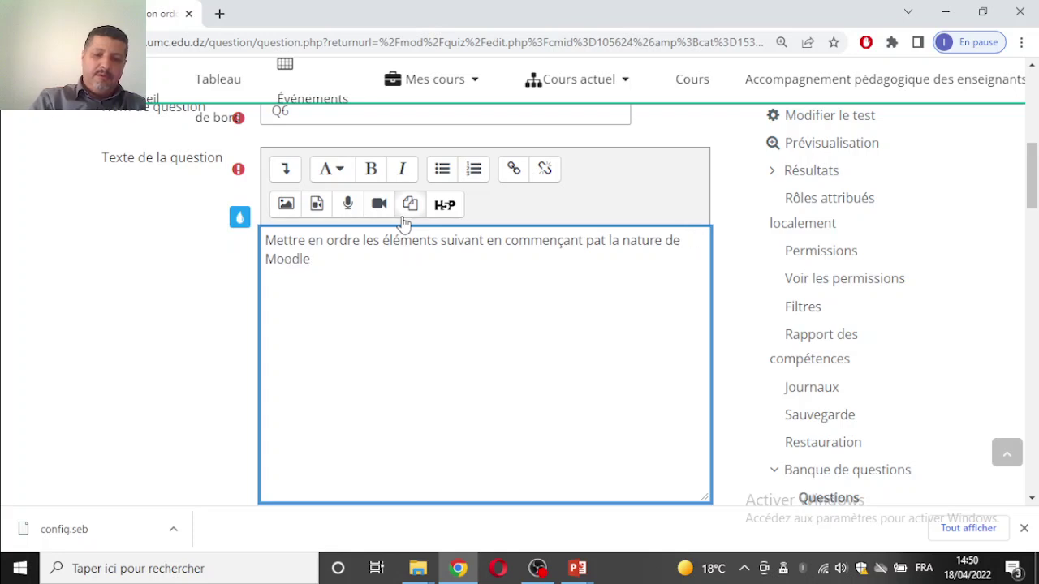
pyautogui.write(', sa par')
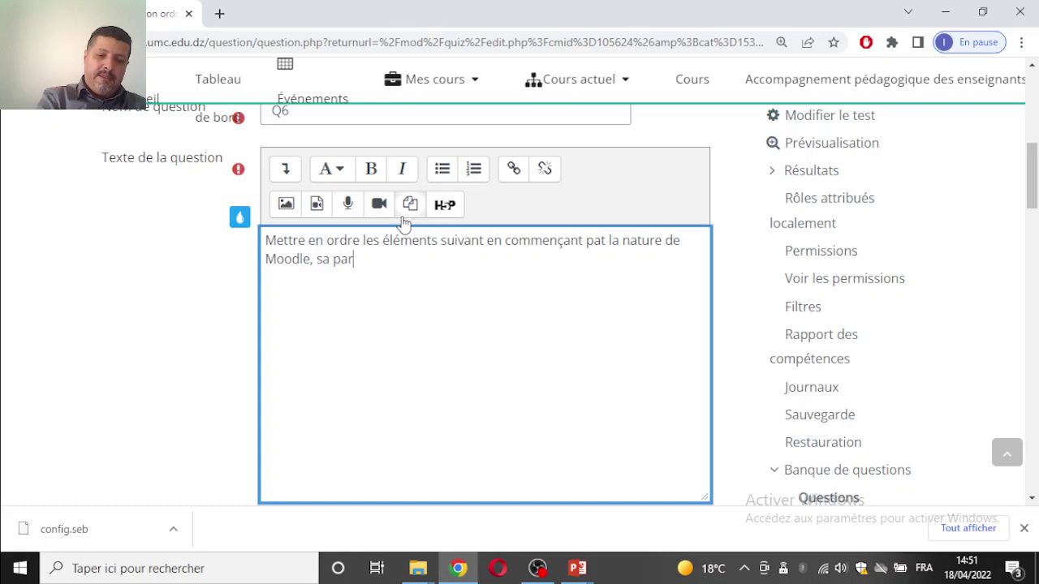
pyautogui.write('tic')
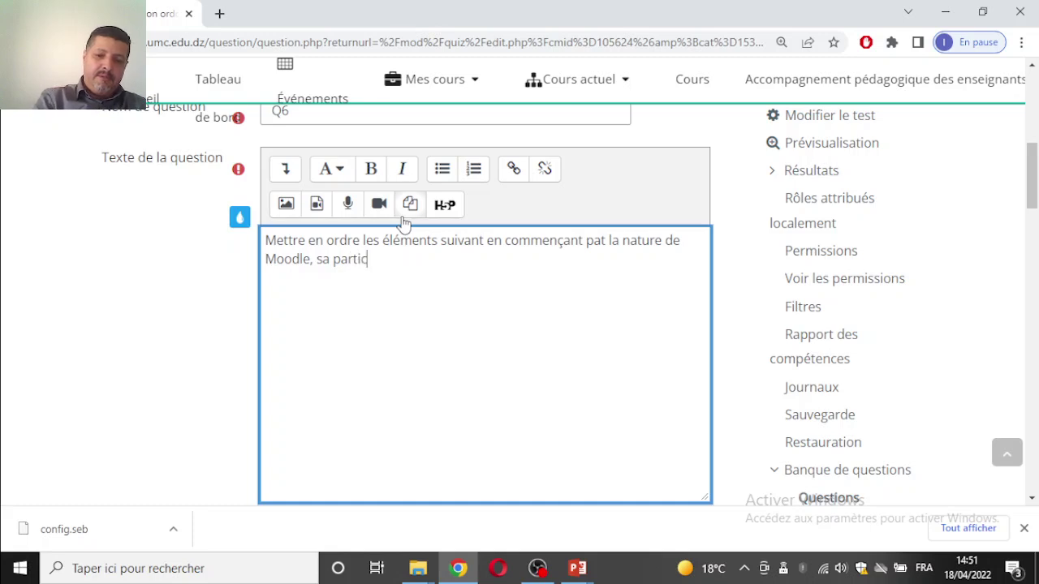
pyautogui.write('ula')
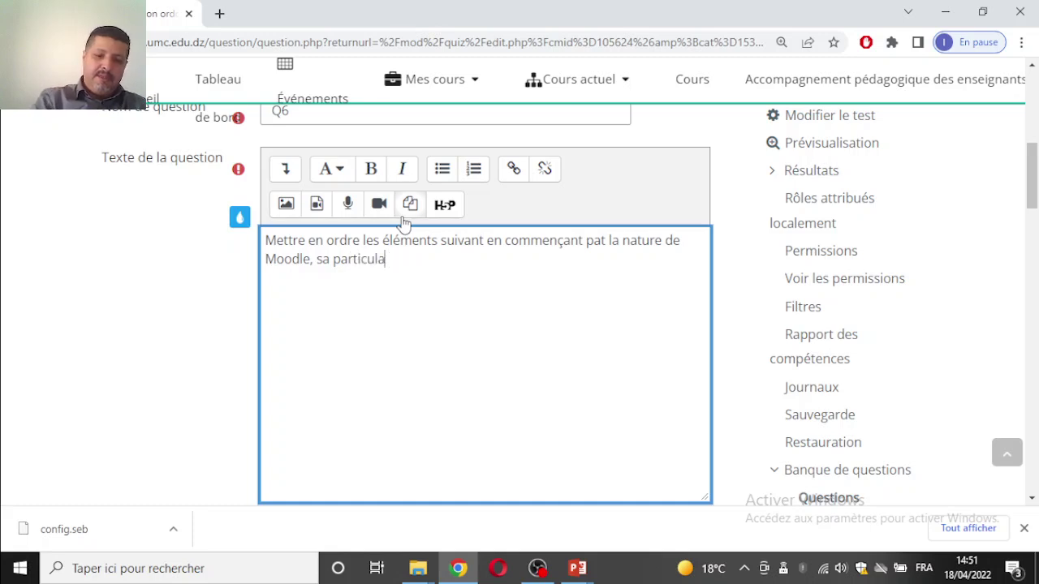
pyautogui.write('tité')
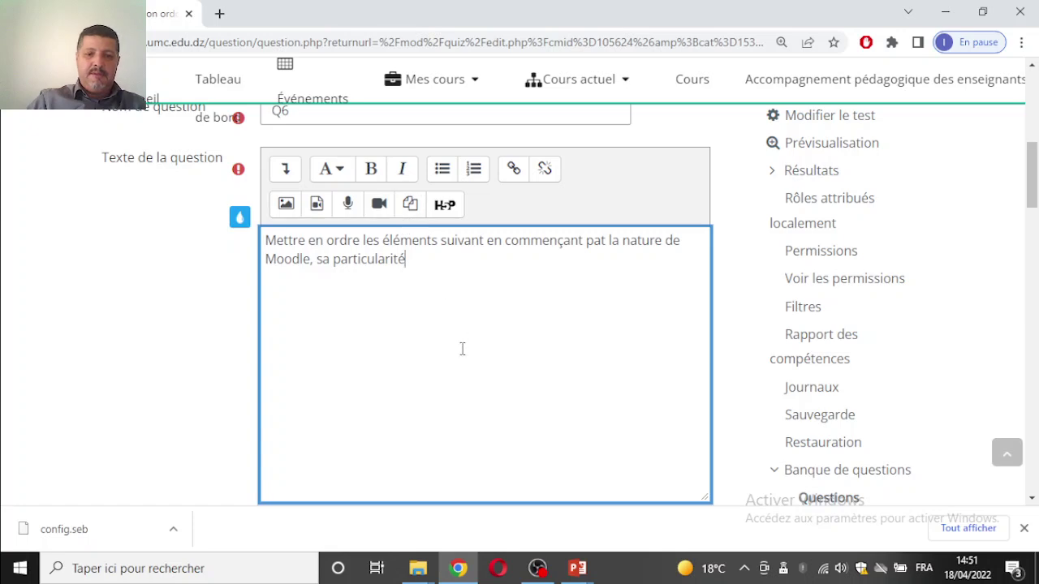
# - Extend the end of the question text with ", ses rencontres en direct et son utilisation", matching the draggable items
pyautogui.scroll(-10, 464, 345)
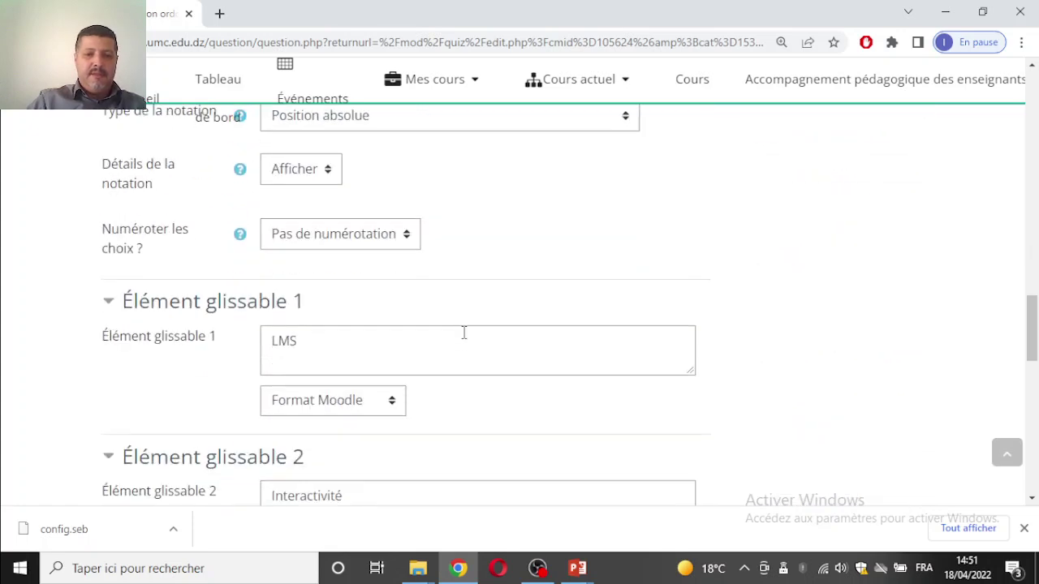
pyautogui.scroll(-5, 463, 334)
pyautogui.scroll(10, 462, 335)
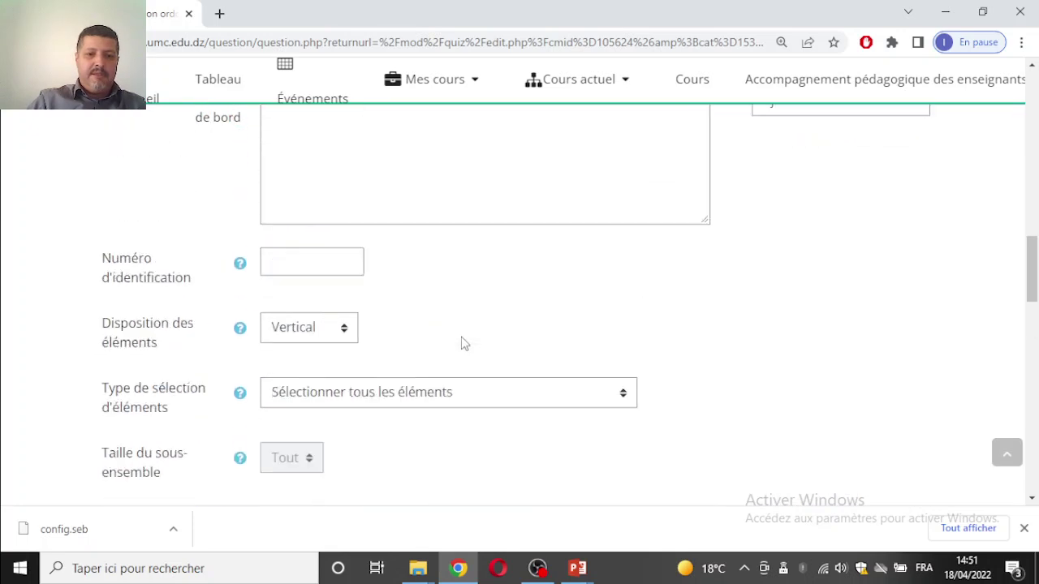
pyautogui.scroll(10, 463, 341)
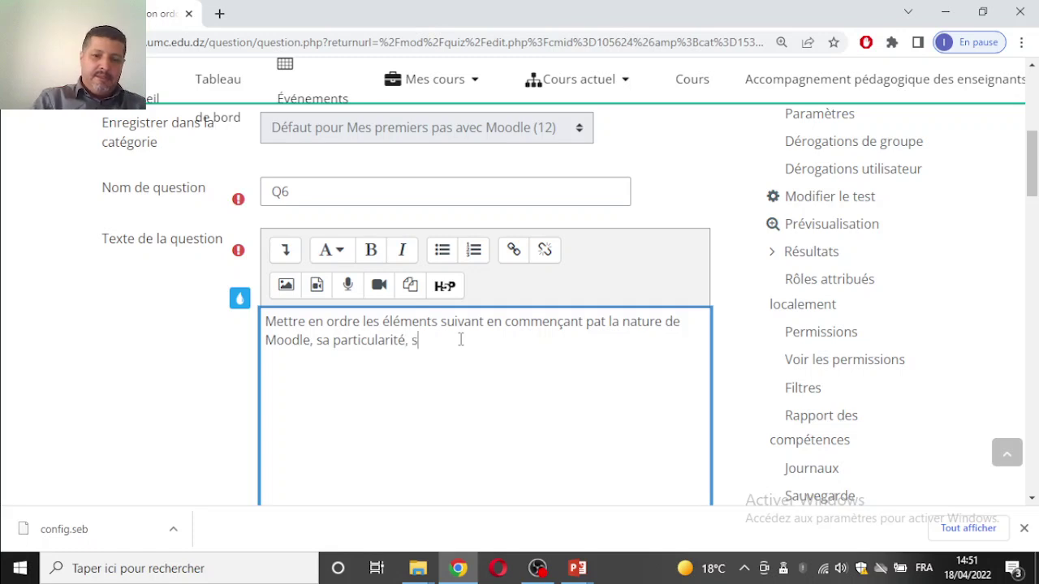
pyautogui.write('es ')
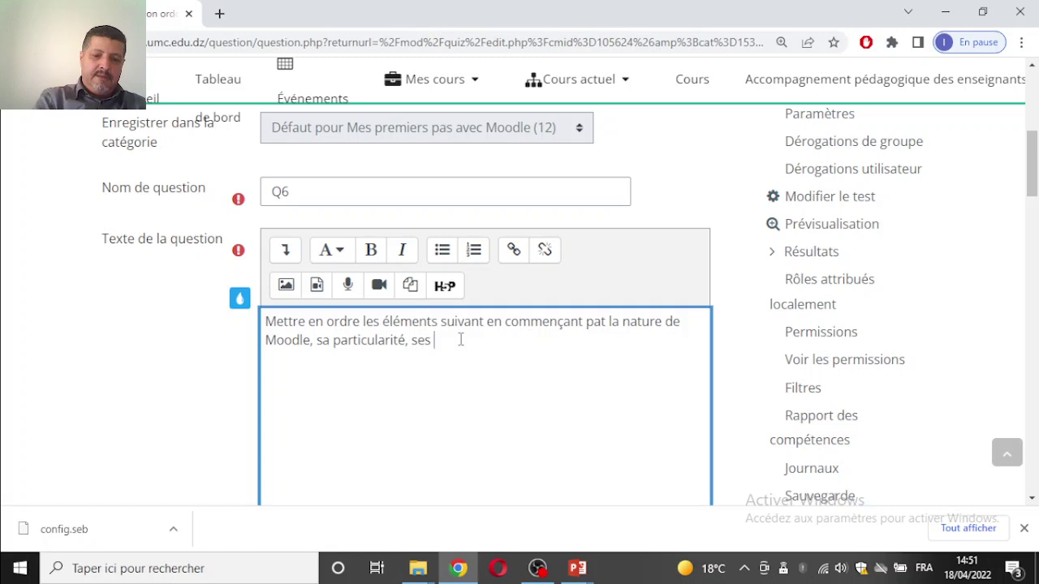
pyautogui.write('rencon')
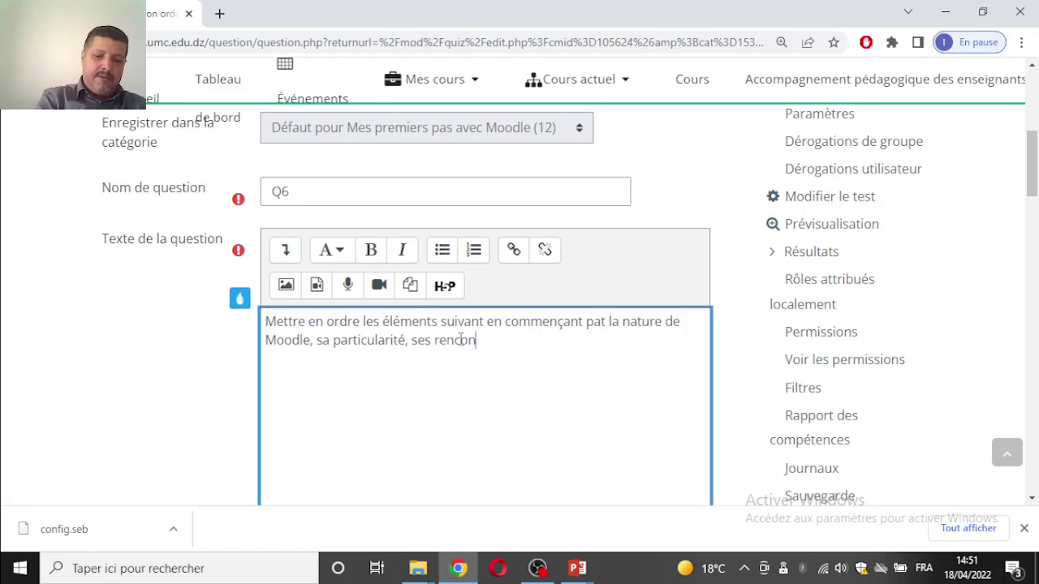
pyautogui.write('tres av')
pyautogui.press('BackSpace')
pyautogui.press('BackSpace')
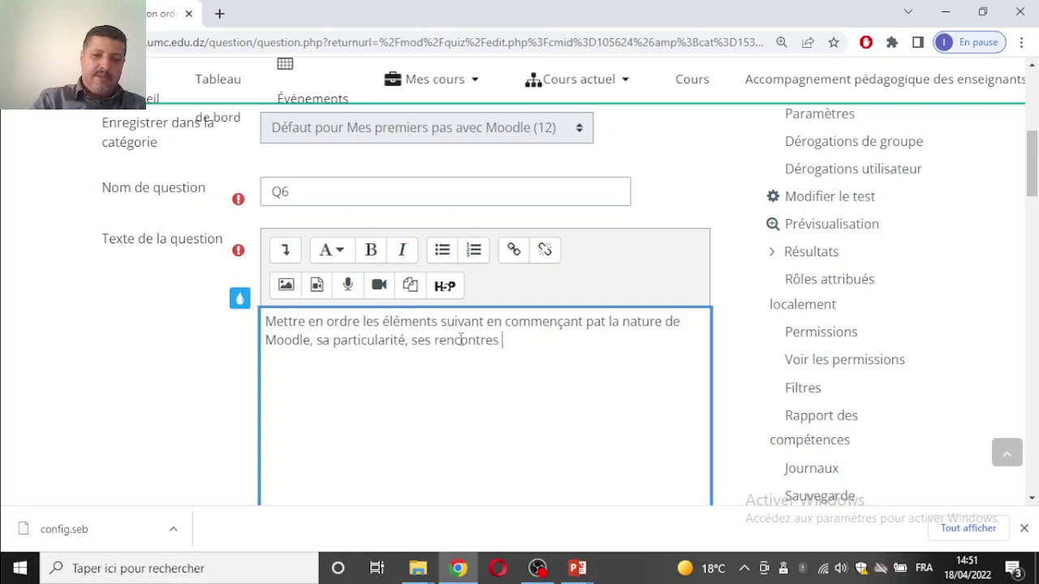
pyautogui.write('en direct')
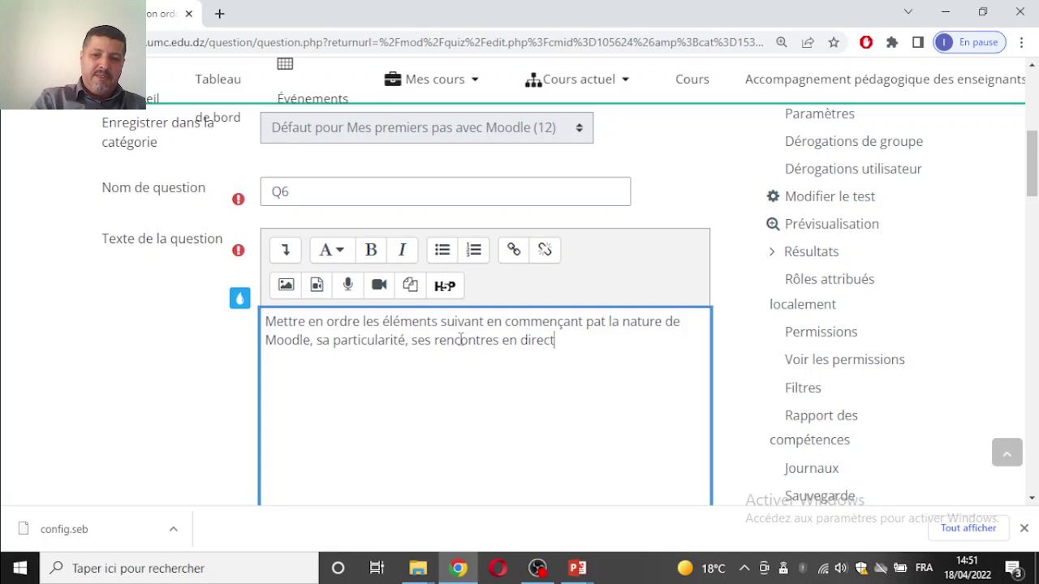
pyautogui.write(' et ')
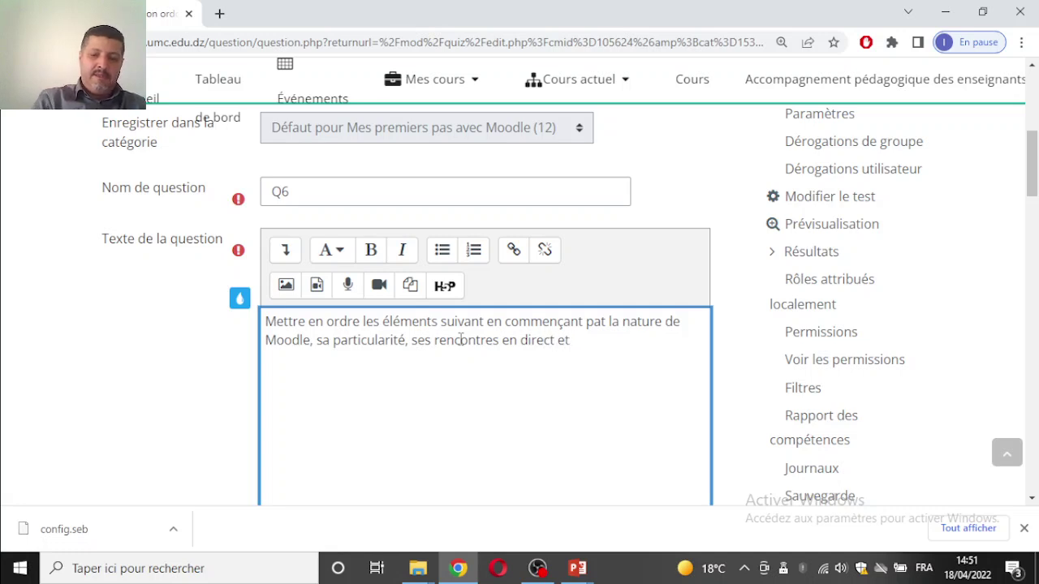
pyautogui.write('son util')
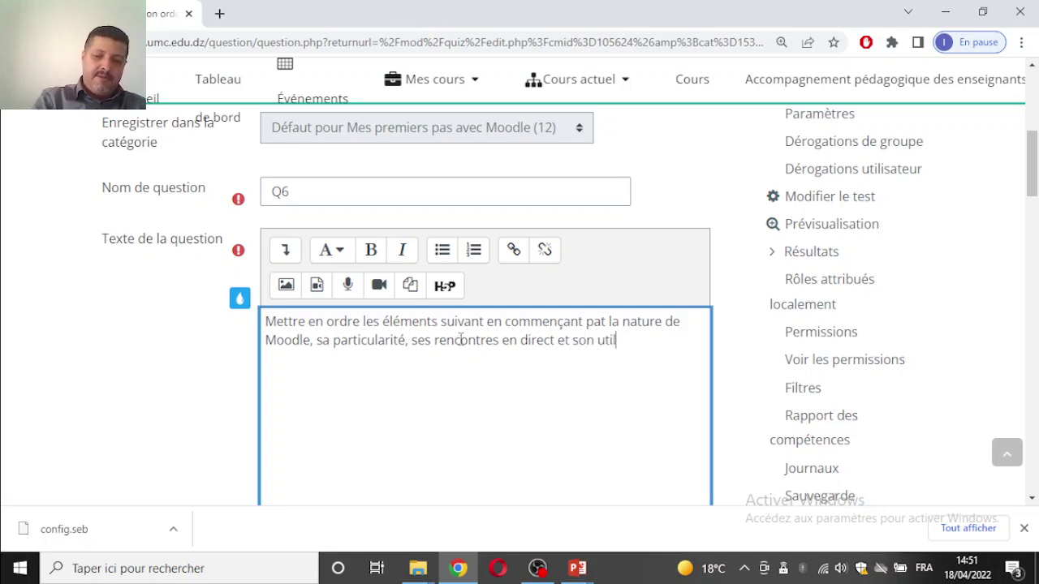
pyautogui.write('isation')
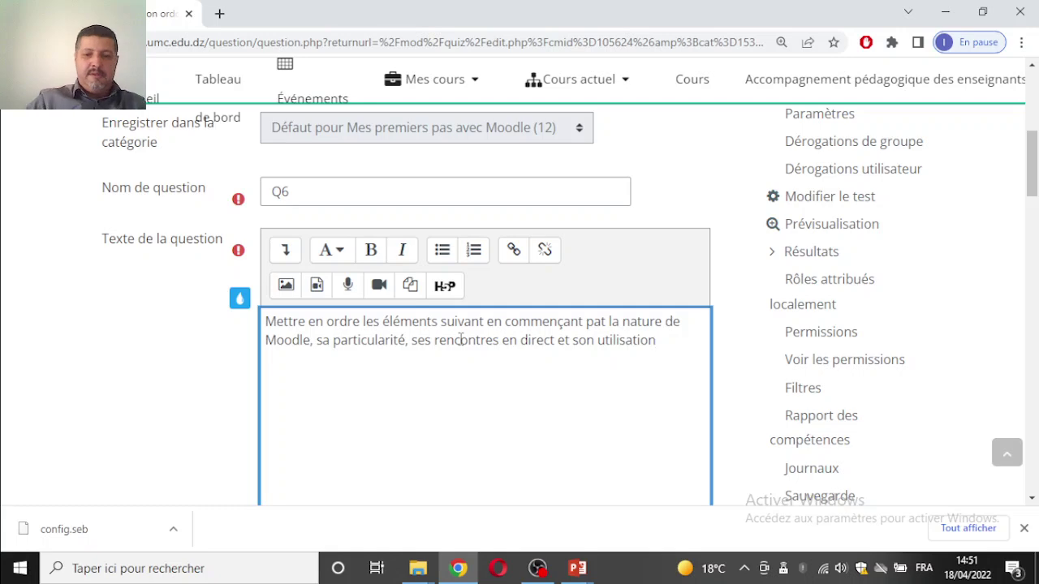
# - Save the reworded ordering question Q6 and open its preview from the quiz
pyautogui.scroll(-20, 505, 357)
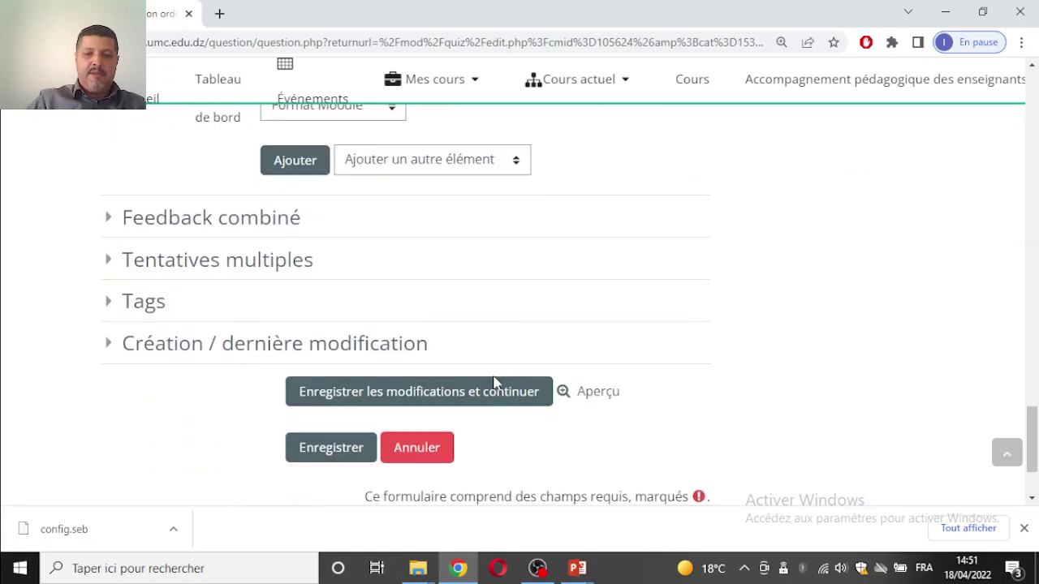
pyautogui.click(339, 454)
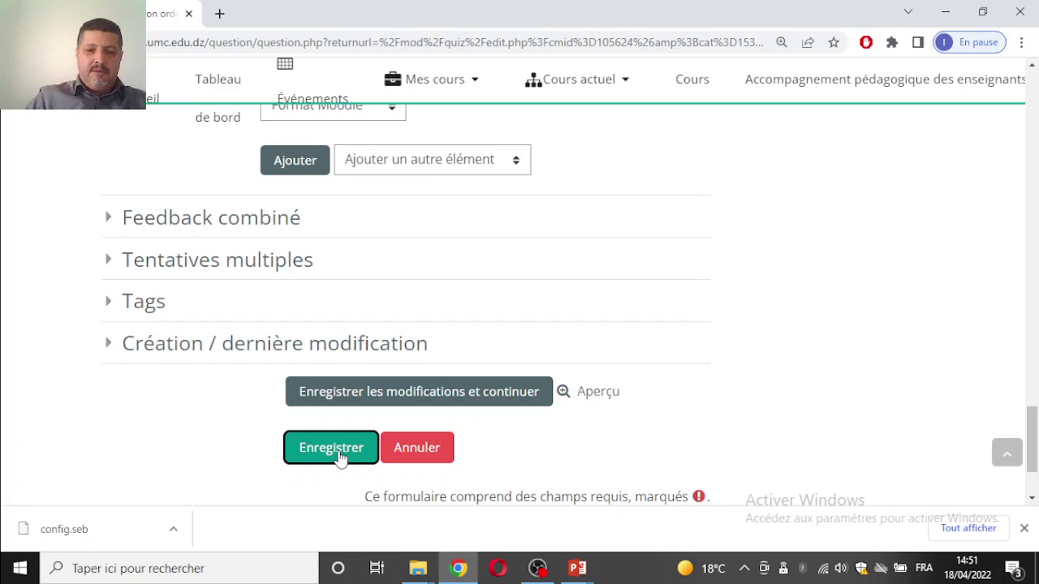
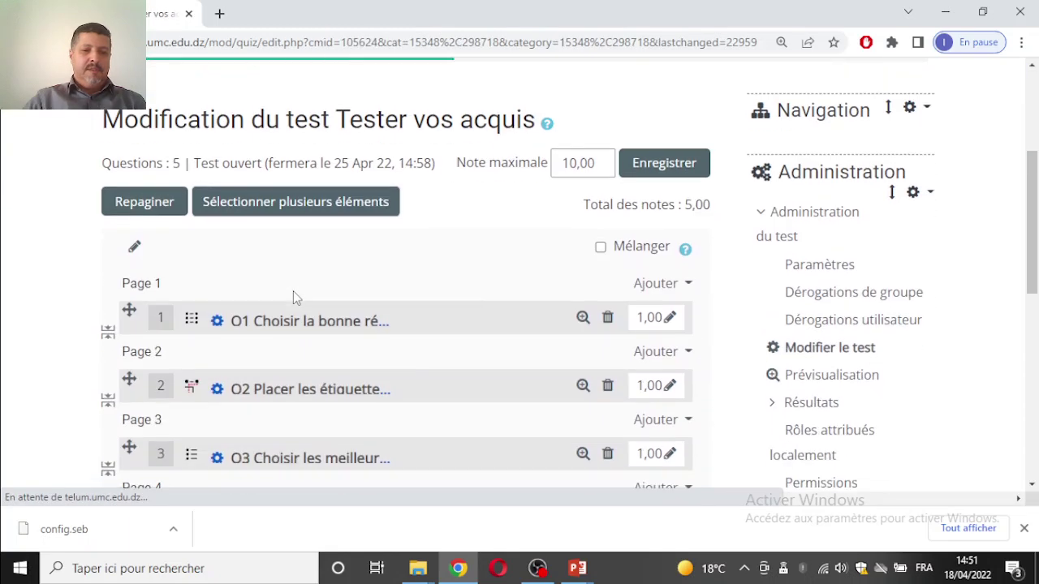
pyautogui.scroll(-3, 293, 297)
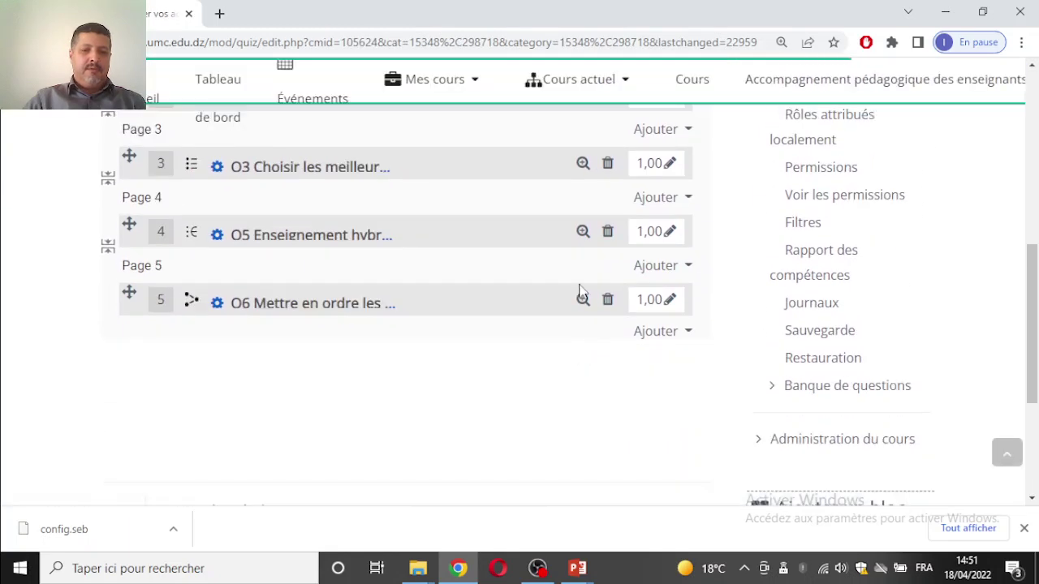
pyautogui.click(581, 298)
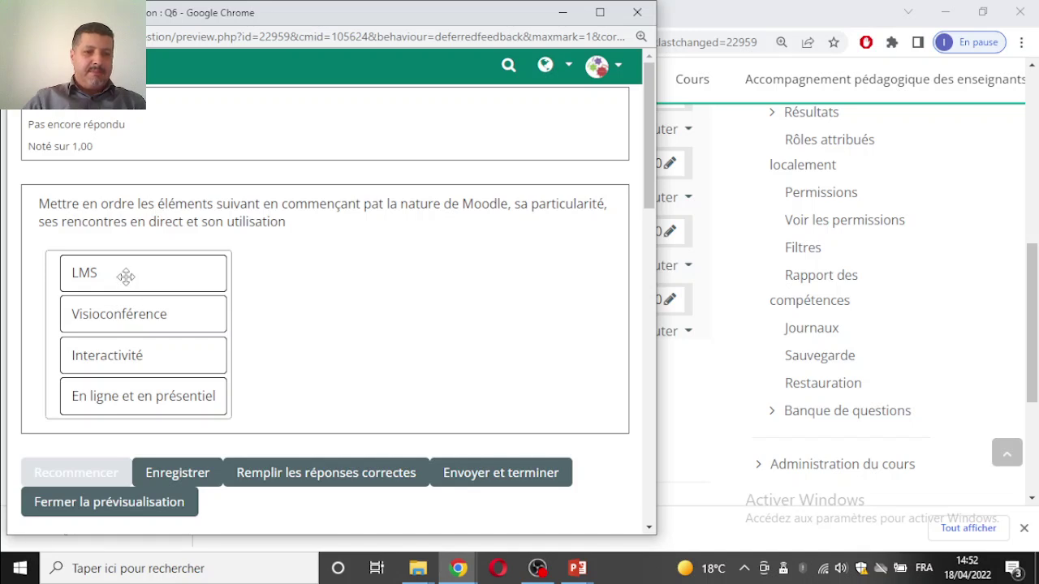
# - Place "Interactivité" above "Visioconférence" in the Q6 preview, submit and finish the attempt, and close the preview
pyautogui.moveTo(116, 352); pyautogui.dragTo(117, 309)
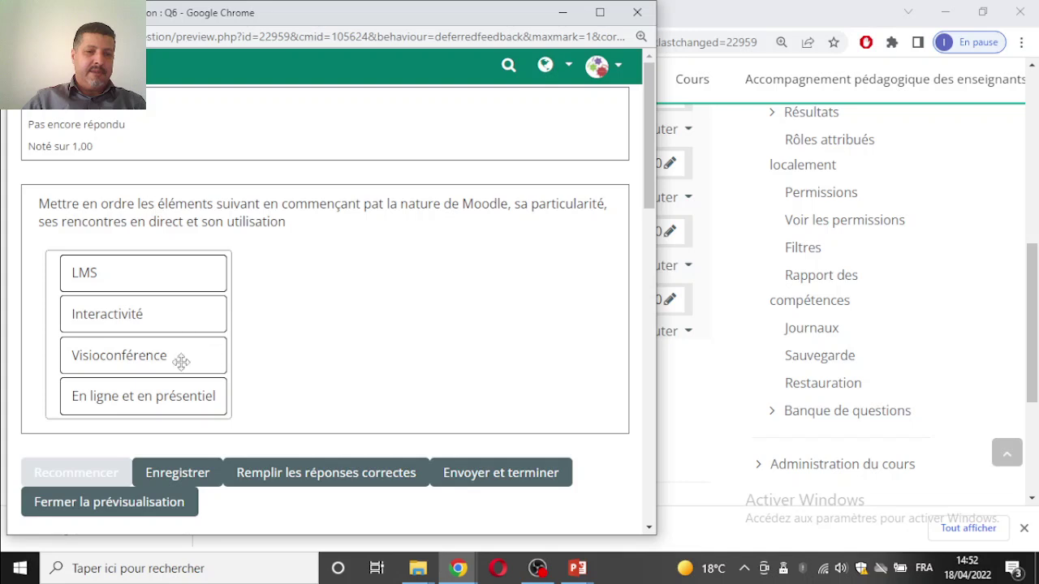
pyautogui.click(446, 461)
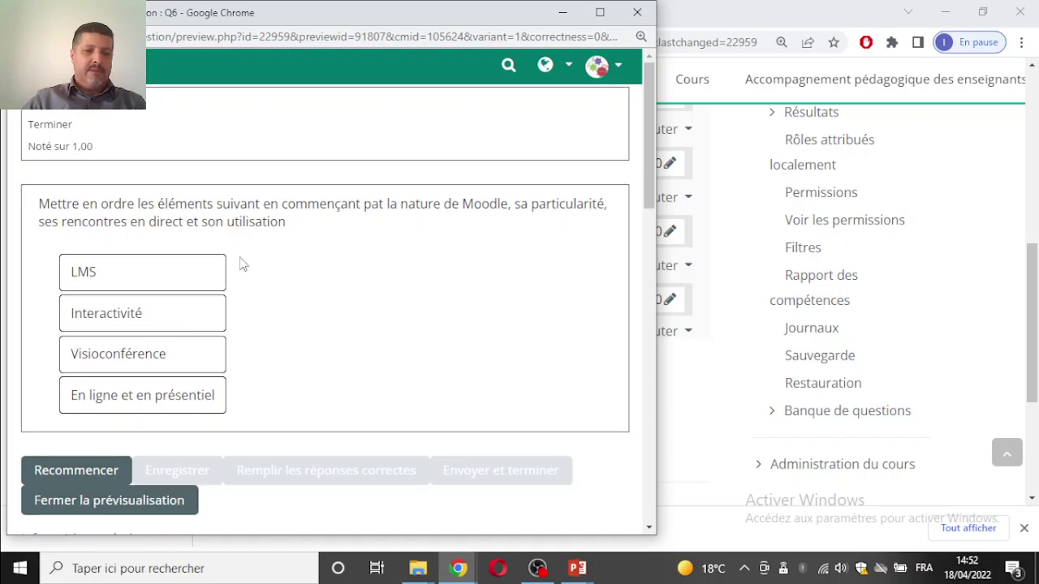
pyautogui.click(637, 12)
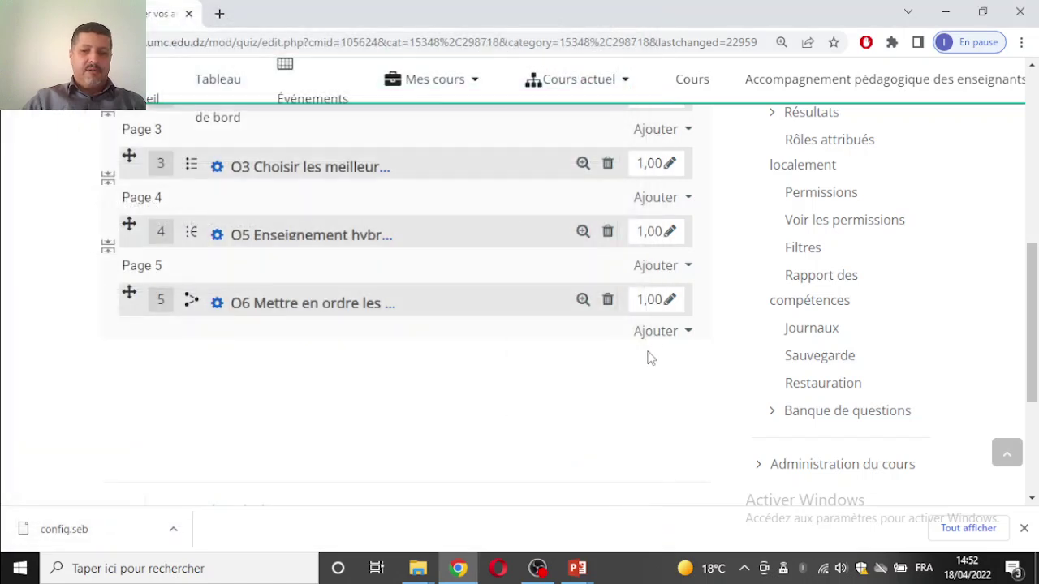
# - Add a new "Réponse courte" question at the end of the quiz
pyautogui.click(654, 333)
pyautogui.click(570, 373)
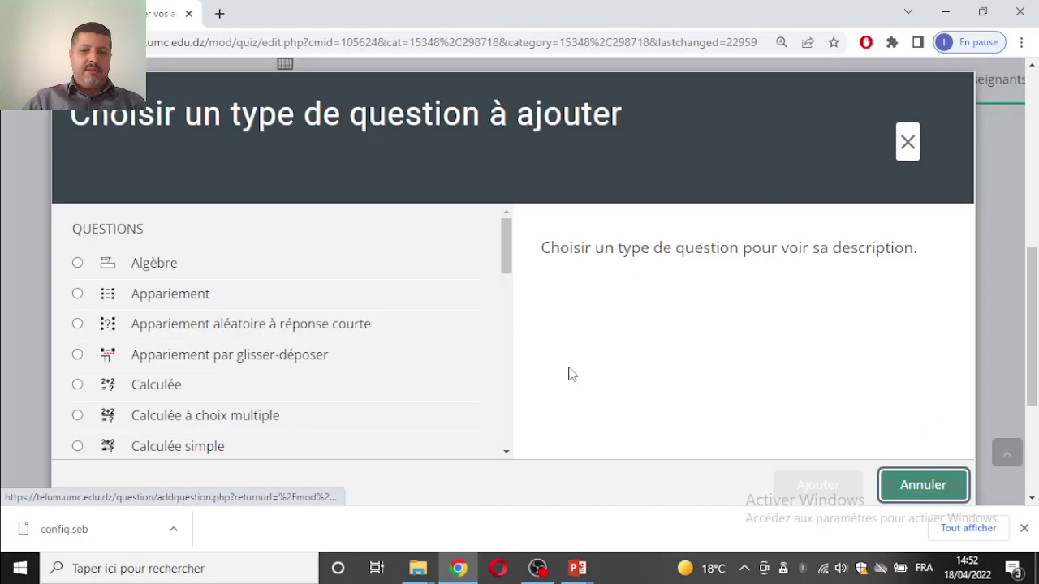
pyautogui.scroll(-3, 348, 364)
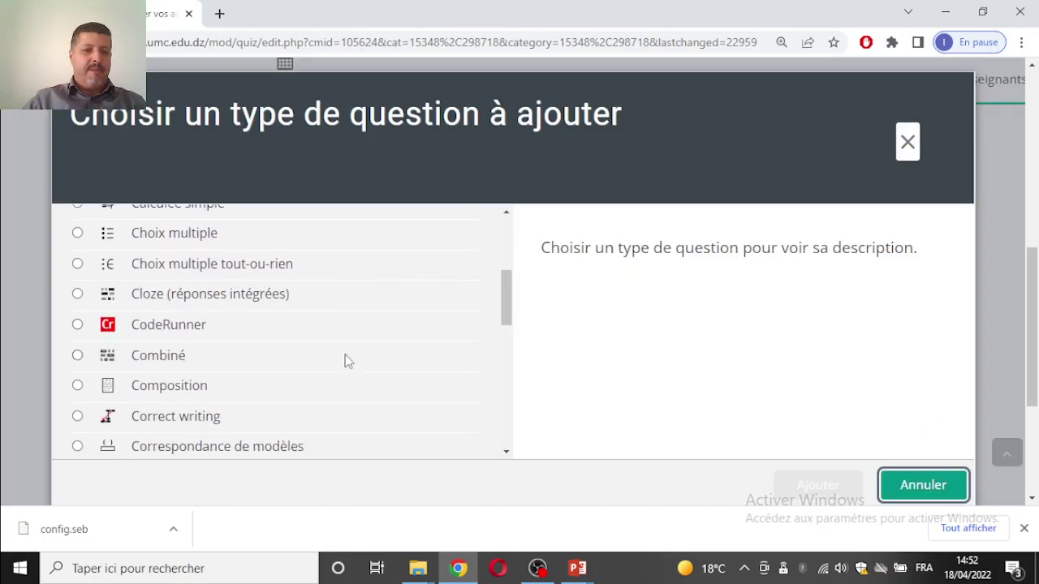
pyautogui.scroll(-2, 269, 404)
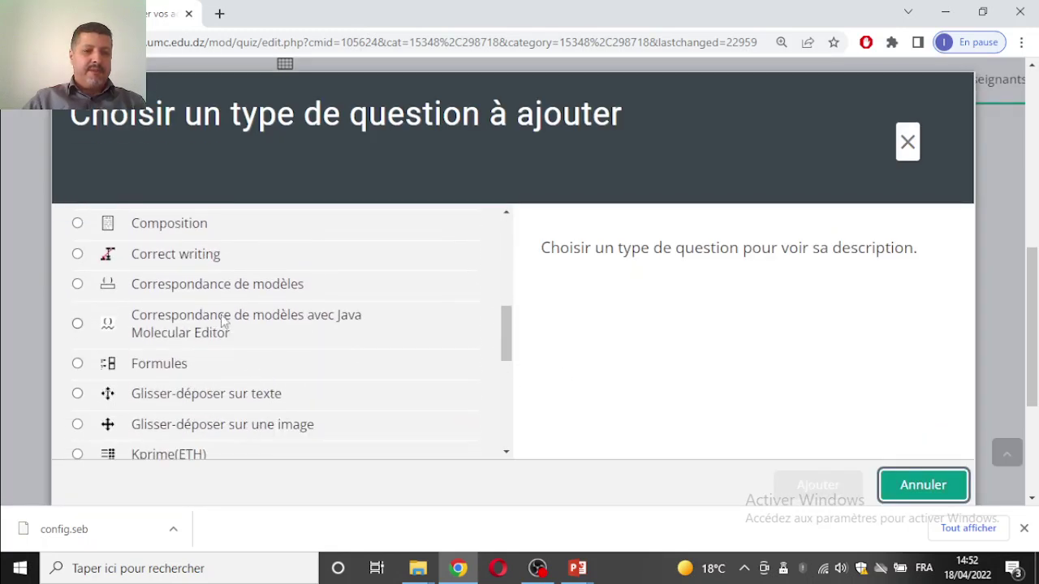
pyautogui.scroll(-1, 231, 379)
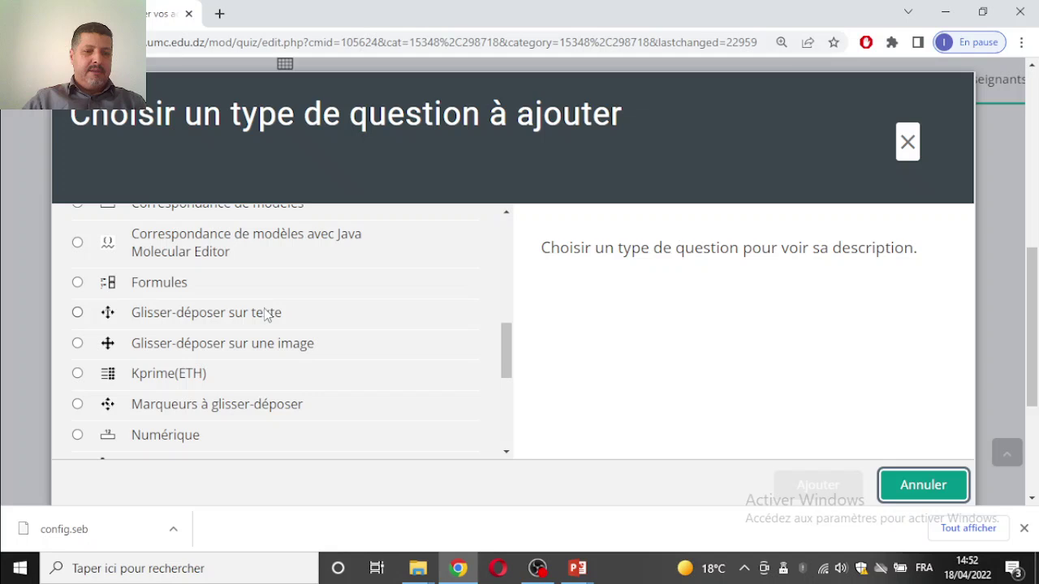
pyautogui.scroll(2, 265, 317)
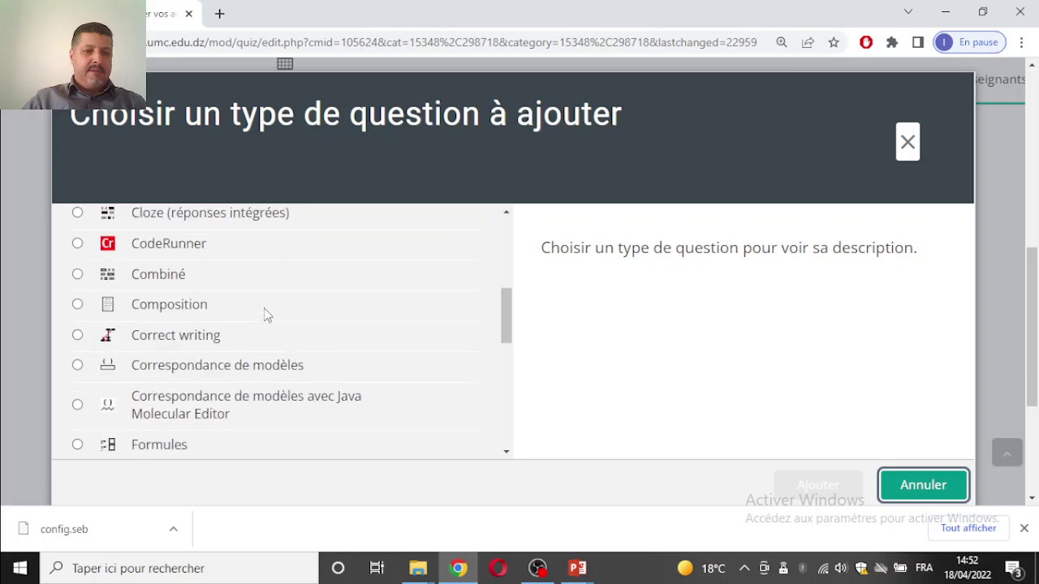
pyautogui.scroll(-2, 251, 357)
pyautogui.scroll(-2, 251, 357)
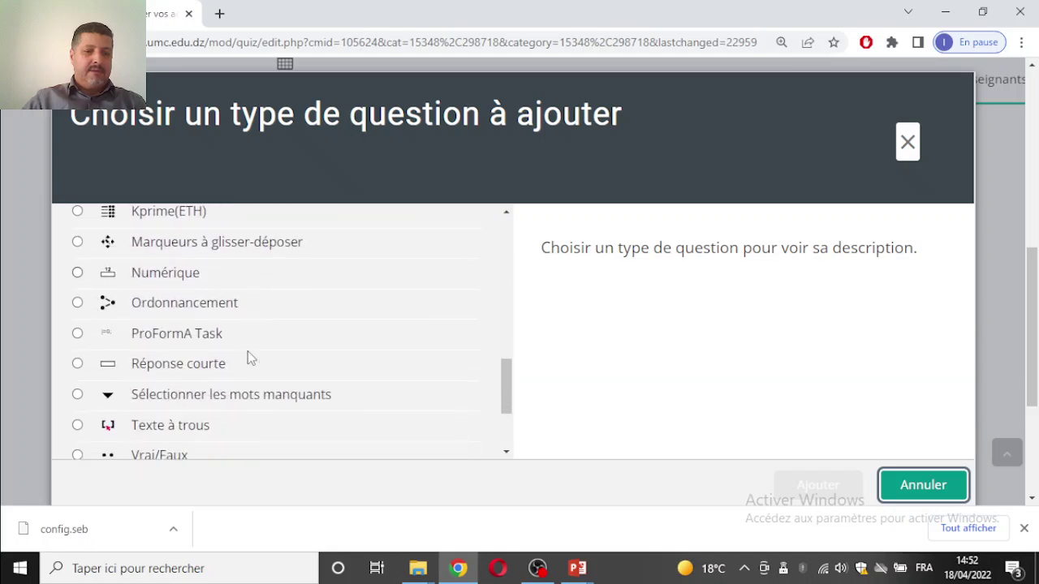
pyautogui.click(77, 364)
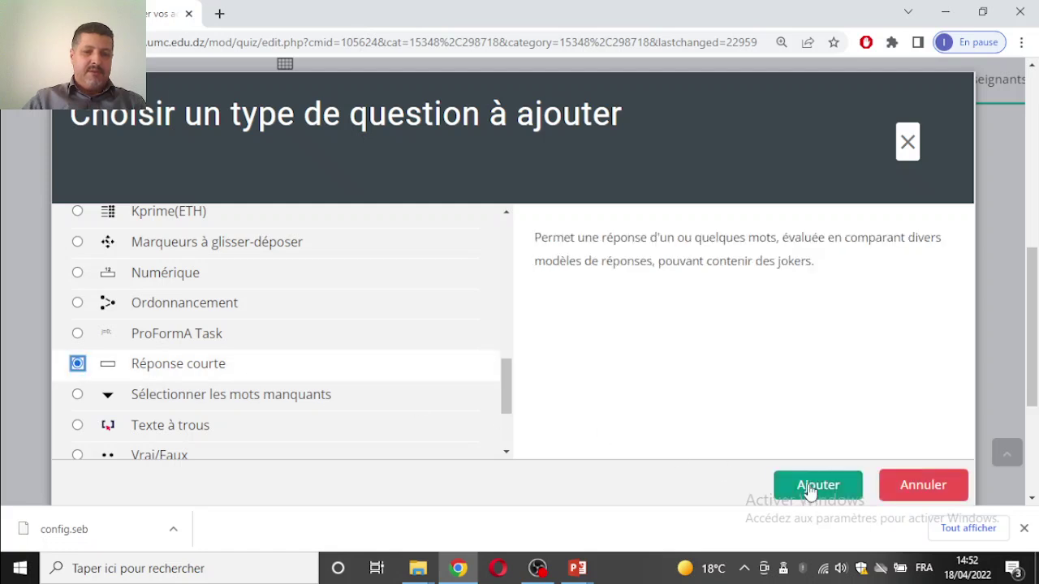
pyautogui.click(815, 485)
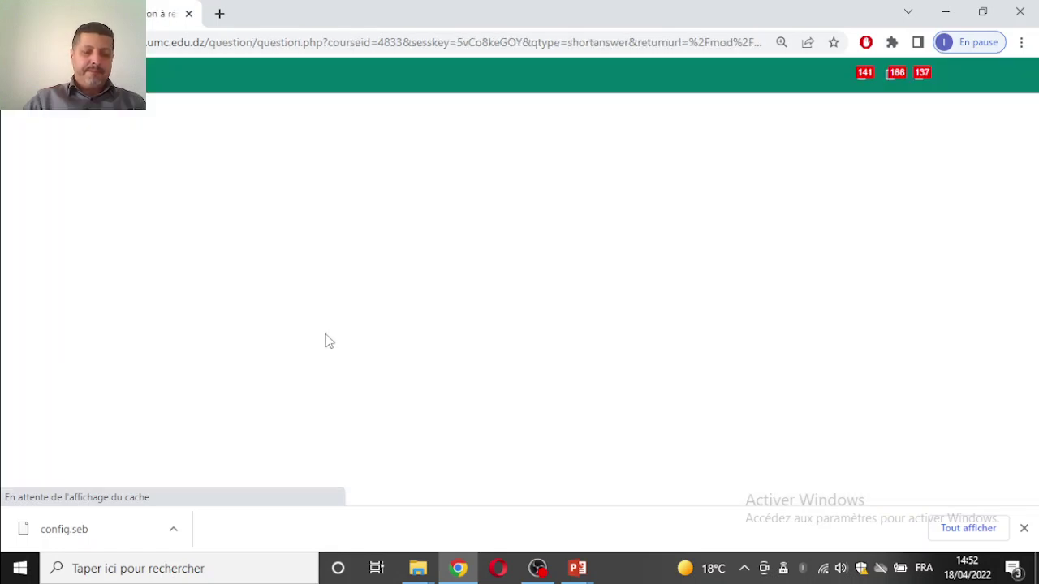
# - Name the new short-answer question "Q8"
pyautogui.scroll(-1, 479, 353)
pyautogui.scroll(-2, 479, 353)
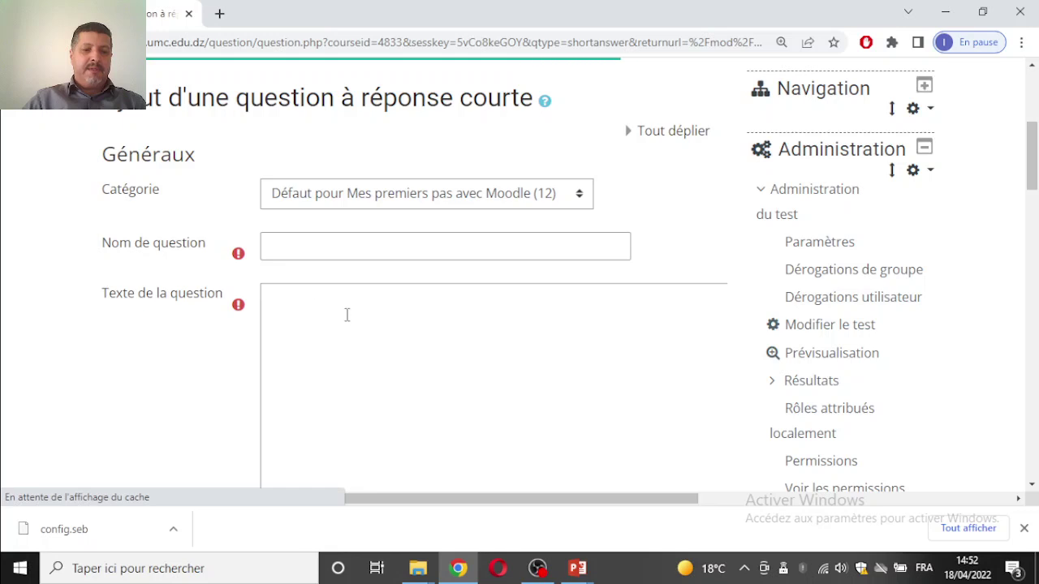
pyautogui.scroll(-1, 299, 267)
pyautogui.click(299, 249)
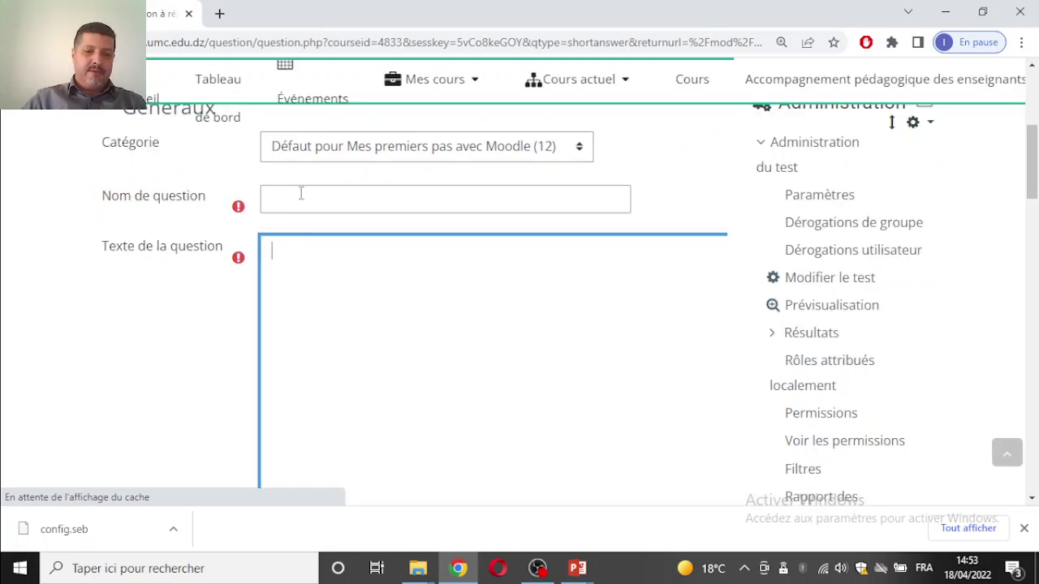
pyautogui.scroll(-3, 300, 193)
pyautogui.scroll(-1, 301, 339)
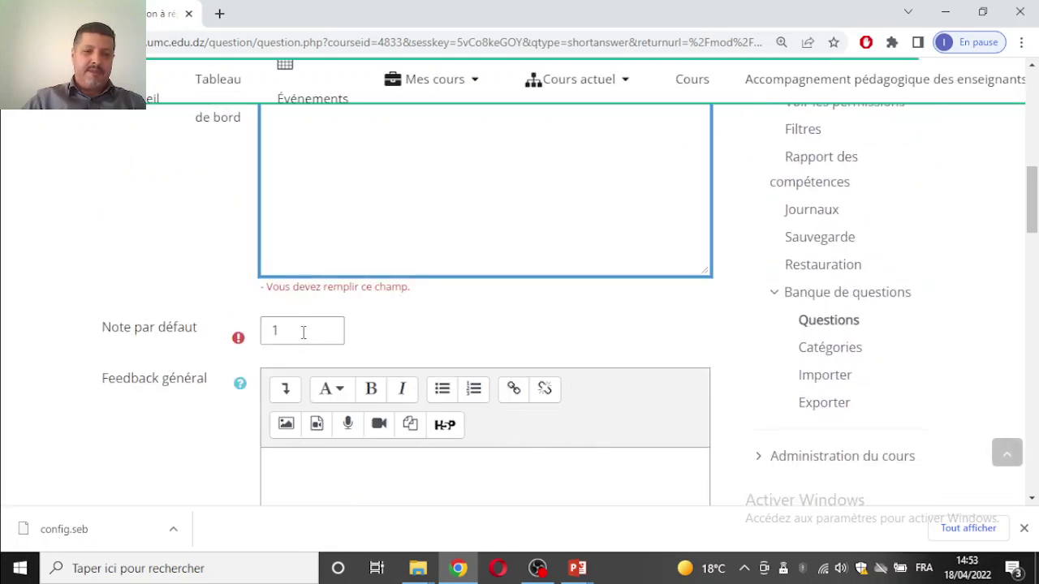
pyautogui.scroll(5, 333, 203)
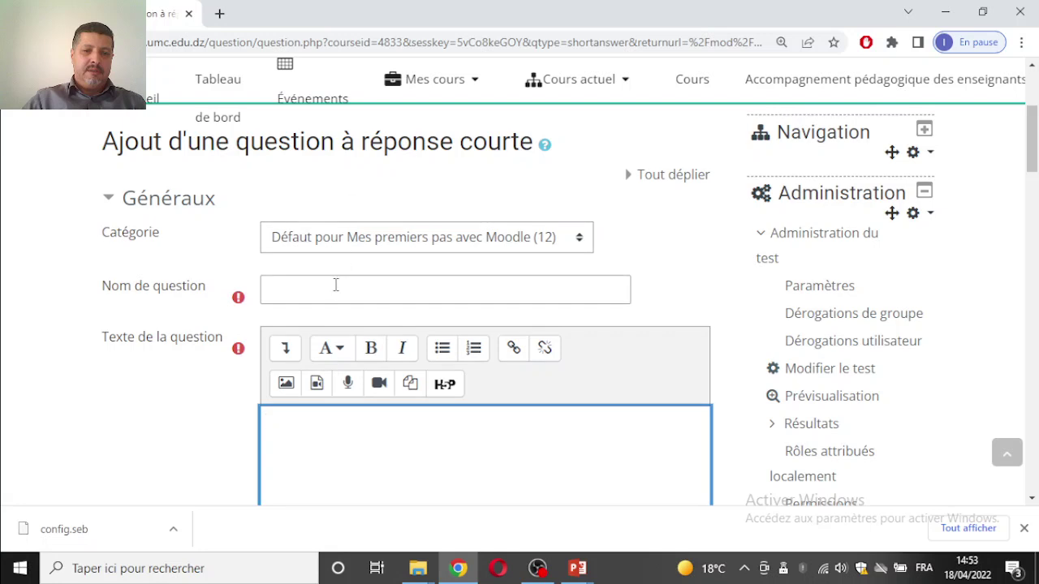
pyautogui.click(335, 285)
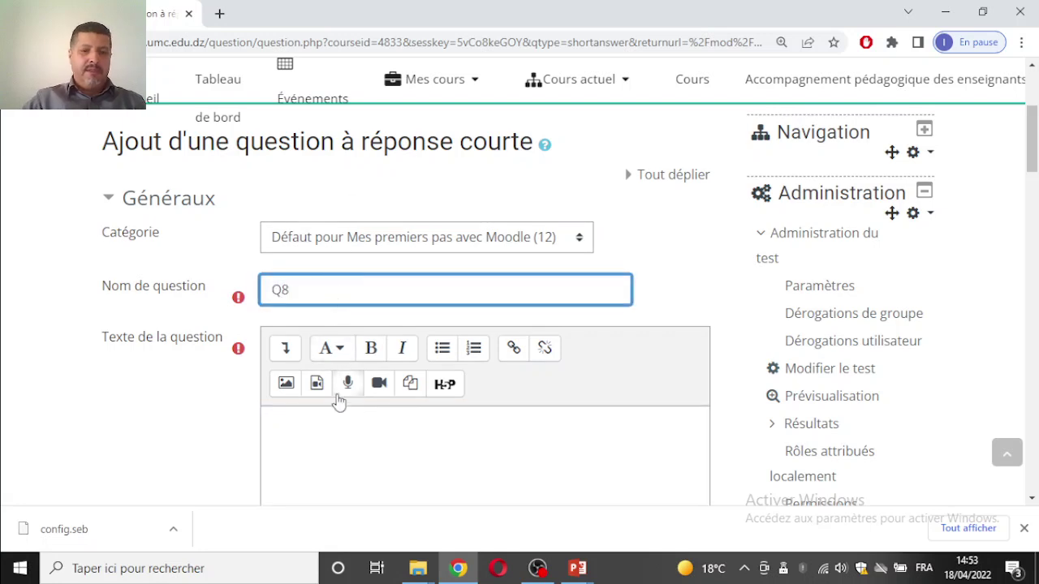
# - Enter "Décrire Moodle" as the text of question Q8
pyautogui.scroll(-1, 333, 373)
pyautogui.click(327, 346)
pyautogui.scroll(-1, 415, 336)
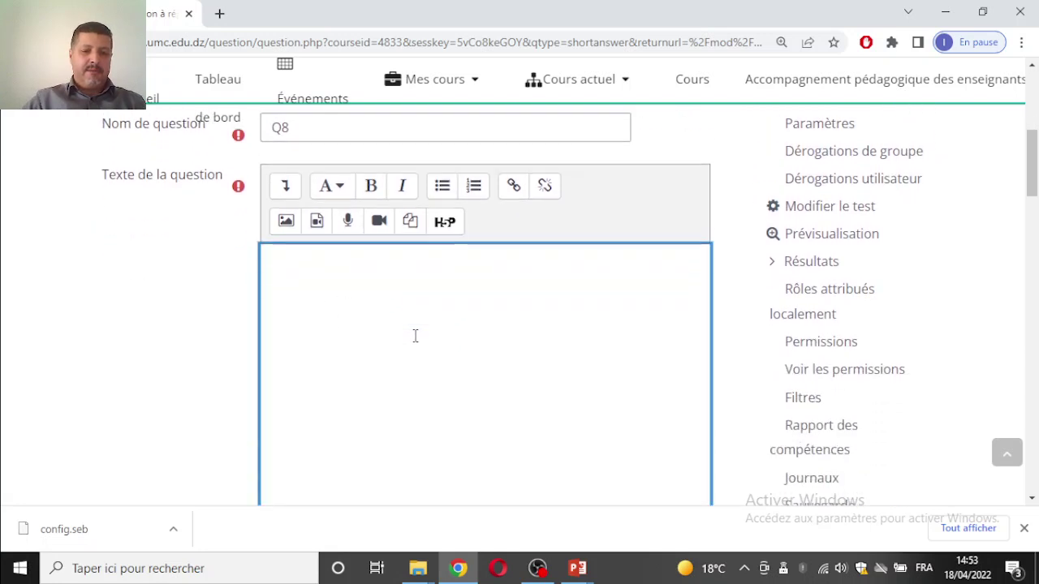
pyautogui.write('Décri')
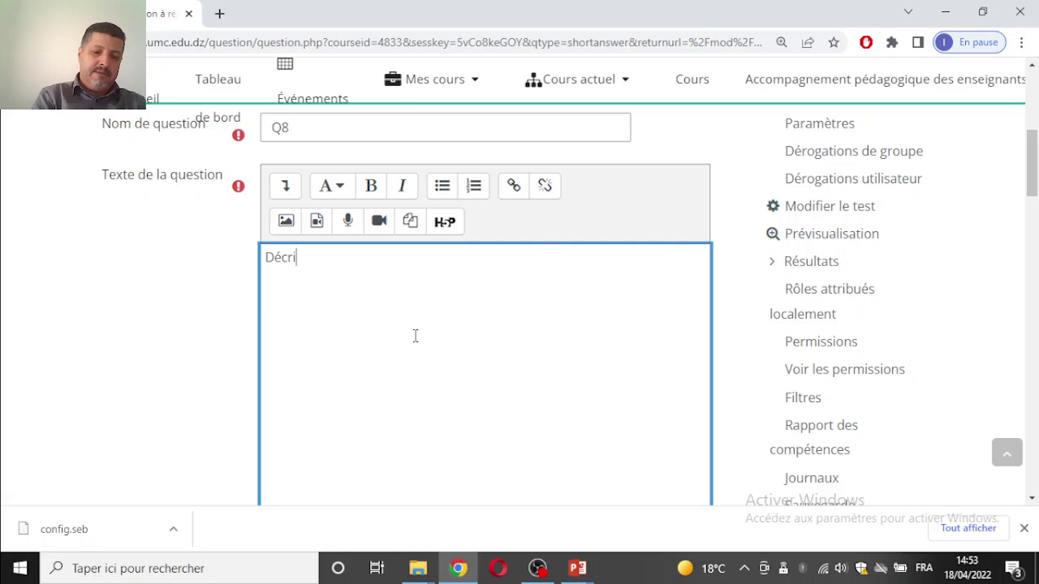
pyautogui.write('re Moodle')
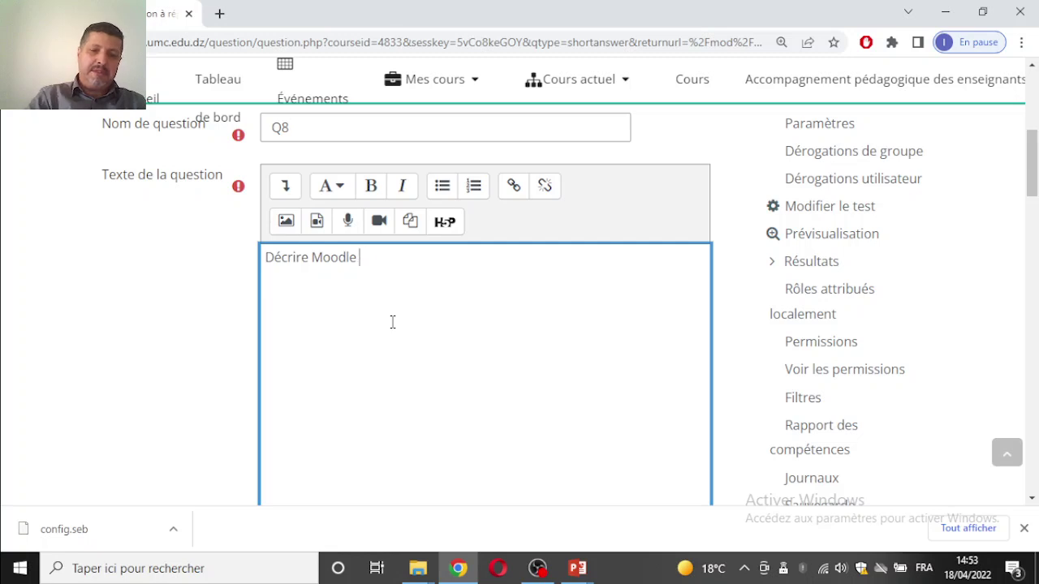
# - Enter "LMS" as the first accepted answer of question Q8
pyautogui.scroll(-10, 397, 329)
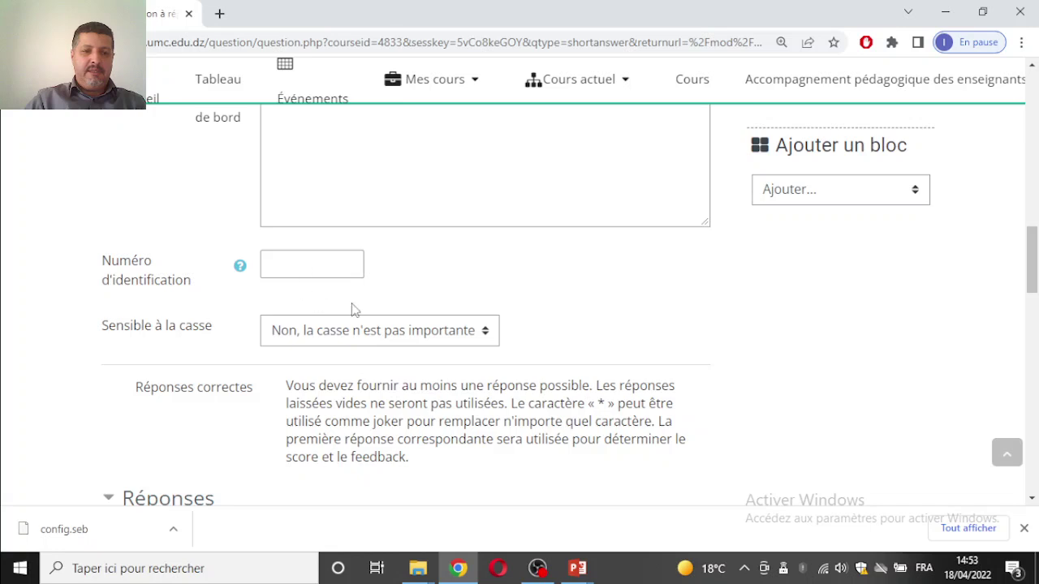
pyautogui.scroll(-1, 352, 304)
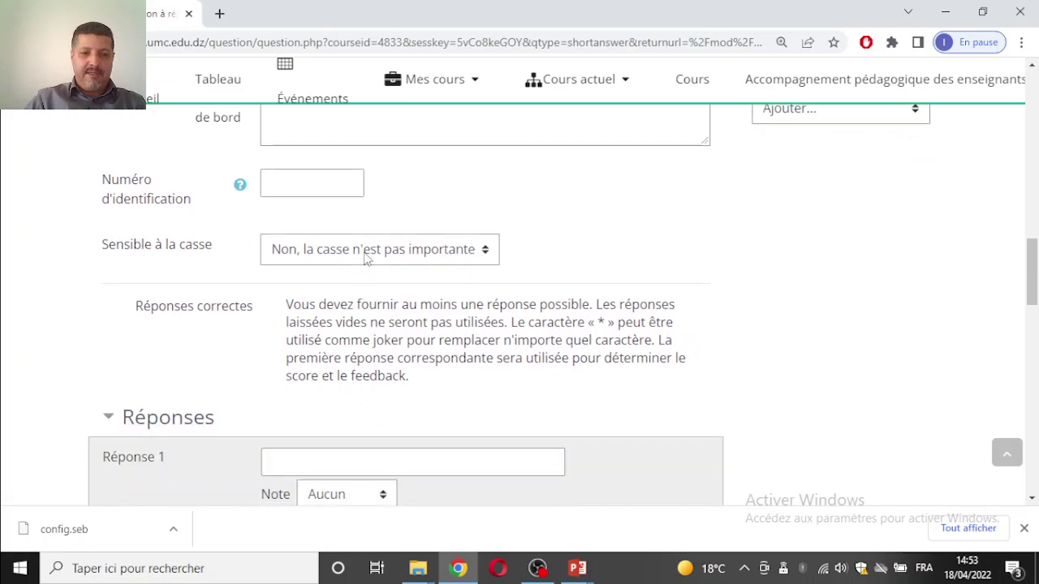
pyautogui.scroll(-2, 364, 262)
pyautogui.click(302, 302)
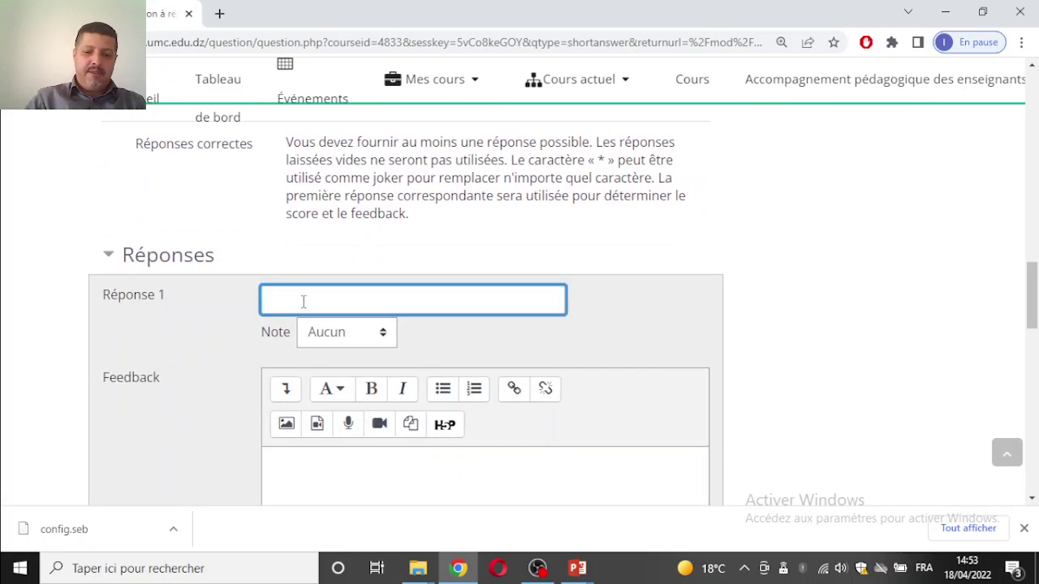
# - Enter "Interactivité" as the second accepted answer, correcting its spelling with the suggested word
pyautogui.scroll(-3, 292, 317)
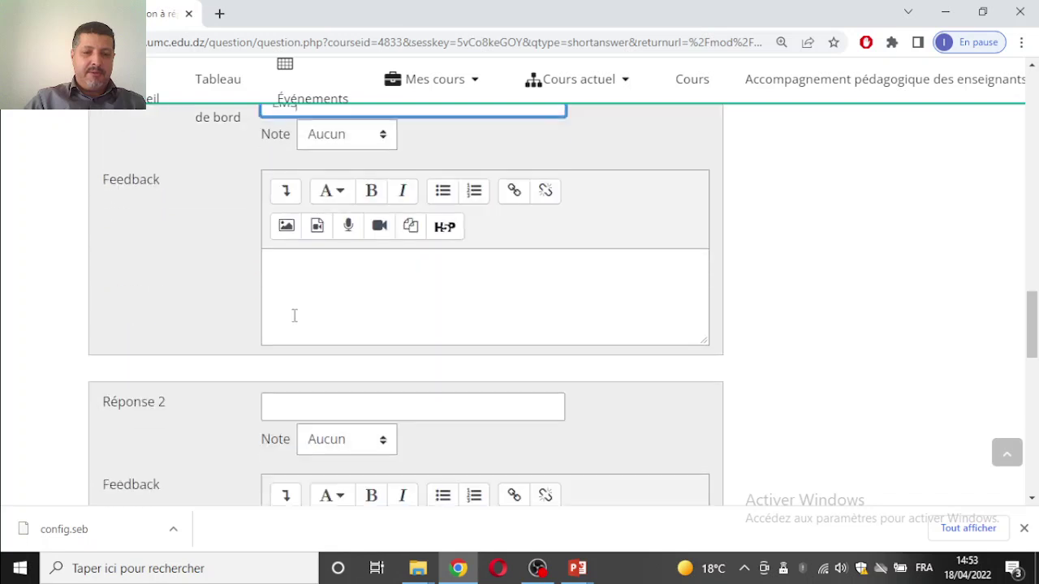
pyautogui.click(300, 361)
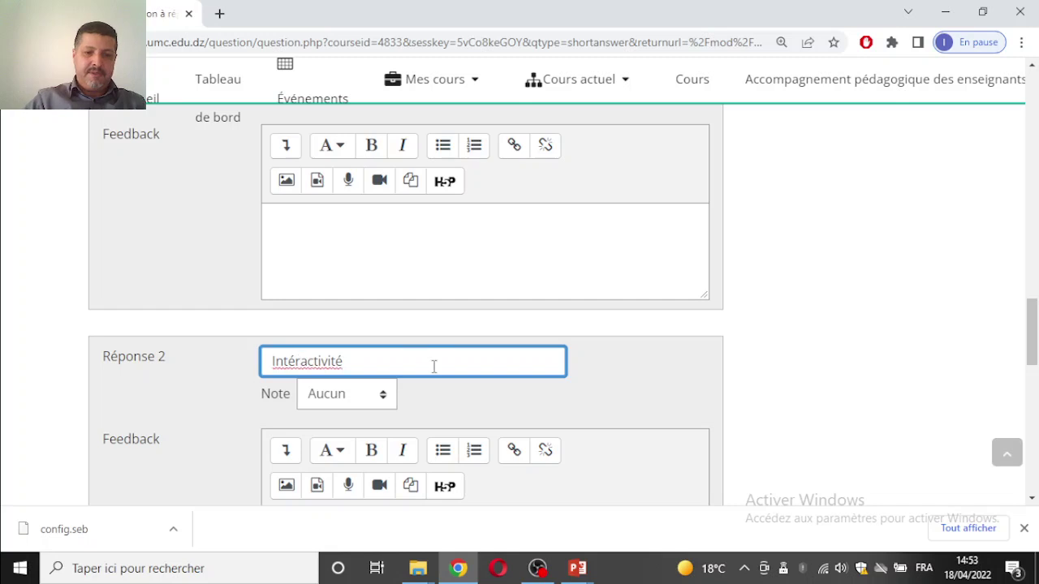
pyautogui.rightClick(341, 363)
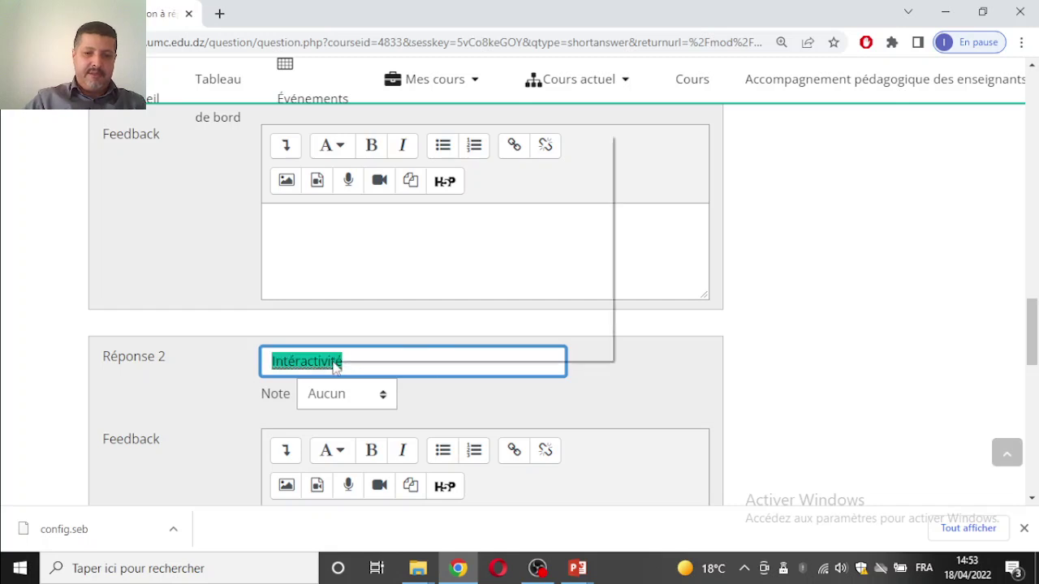
pyautogui.click(430, 130)
pyautogui.scroll(-5, 380, 330)
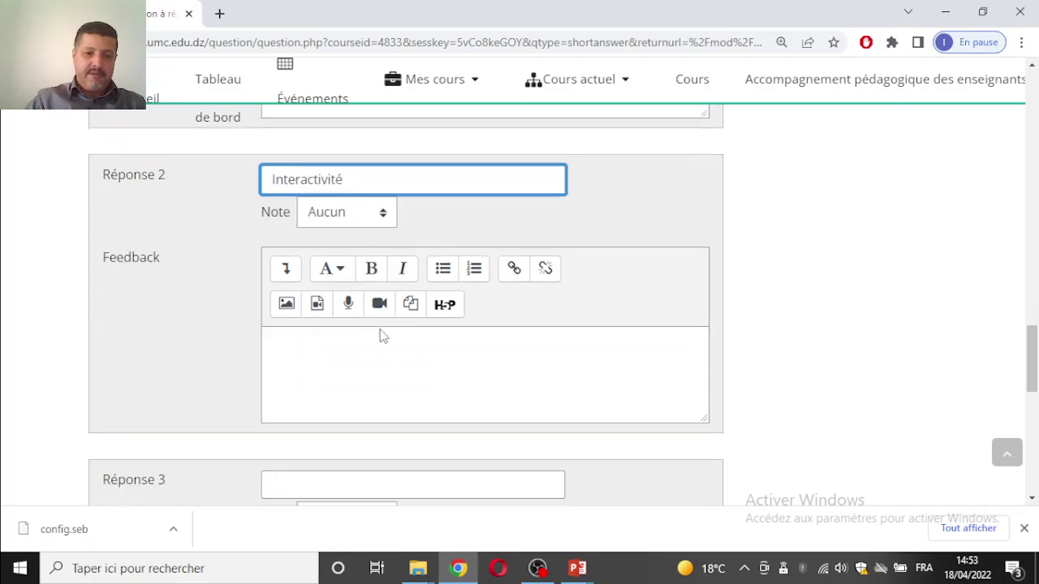
pyautogui.click(315, 258)
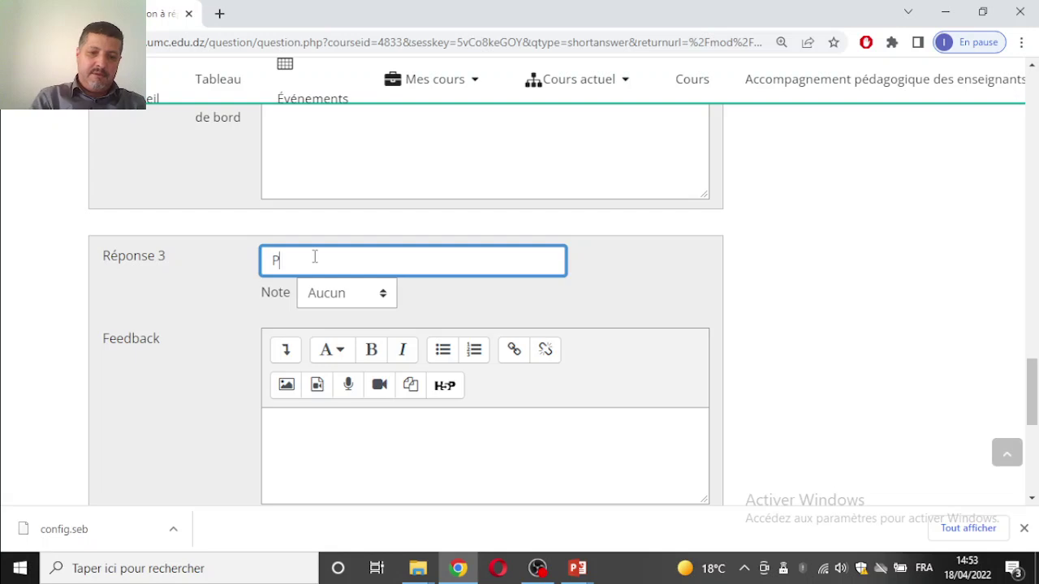
pyautogui.write('Plateforme')
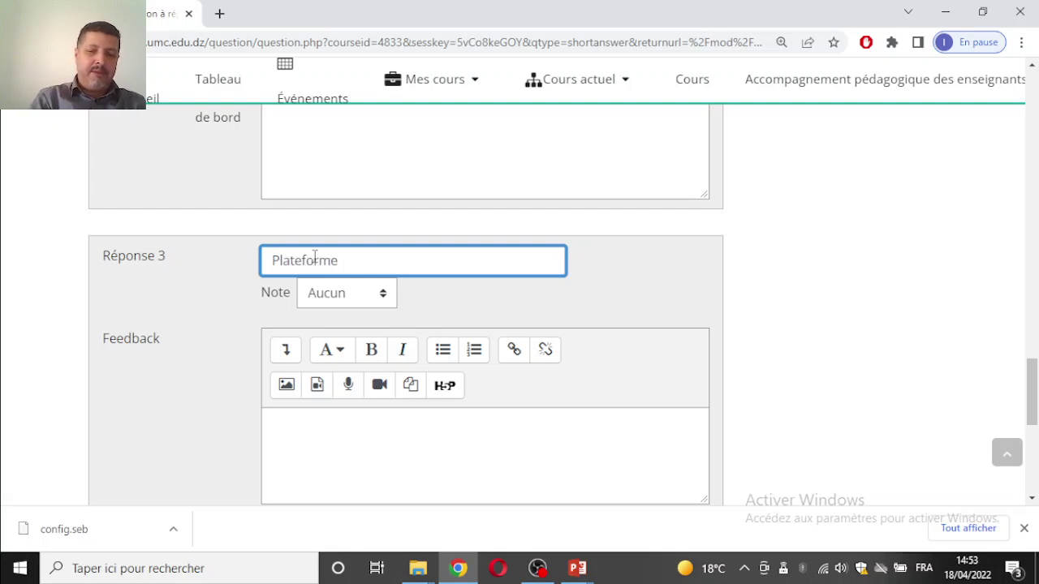
pyautogui.press('BackSpace')
pyautogui.press('BackSpace')
pyautogui.press('BackSpace')
pyautogui.press('BackSpace')
pyautogui.press('BackSpace')
pyautogui.press('BackSpace')
pyautogui.press('BackSpace')
pyautogui.press('BackSpace')
pyautogui.write('Hybr')
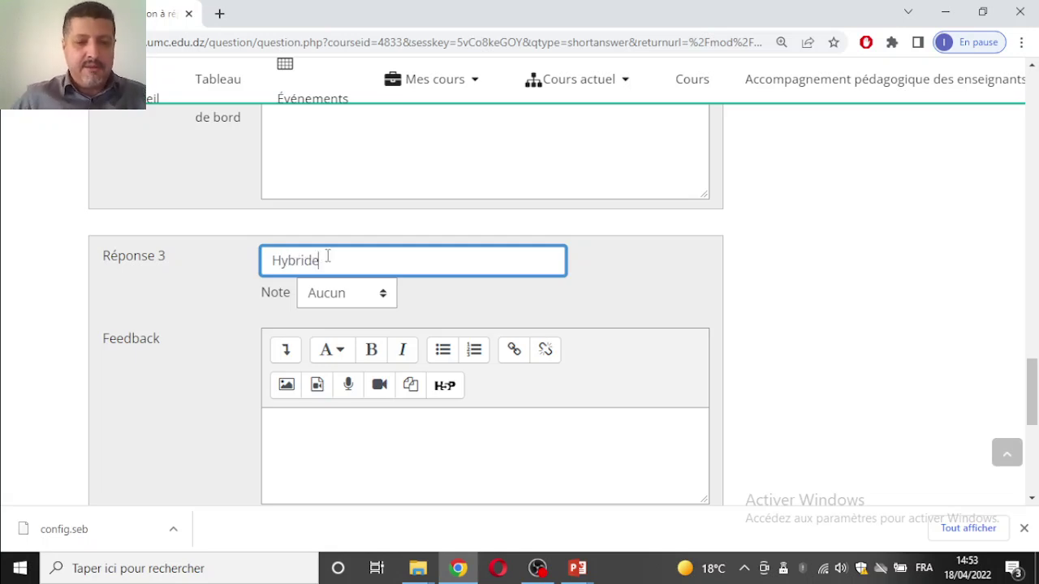
pyautogui.write('ide')
# - Set the third accepted answer of question Q8 to "En ligne"
pyautogui.moveTo(335, 258); pyautogui.dragTo(273, 235)
pyautogui.write('En ligne')
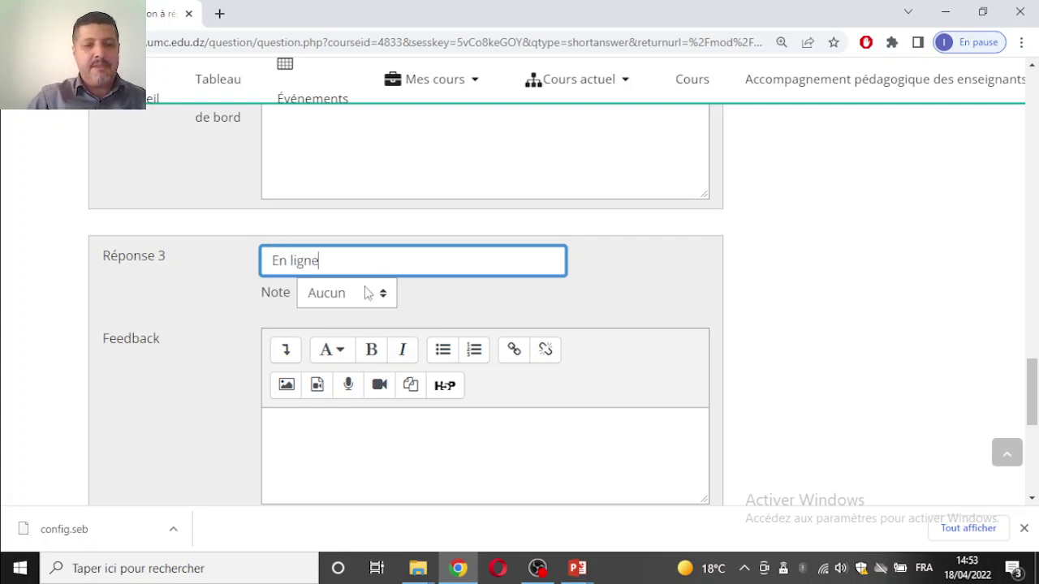
# - Review the text, settings and three accepted answers of question Q8, and try to save the question
pyautogui.scroll(-2, 362, 319)
pyautogui.scroll(7, 359, 316)
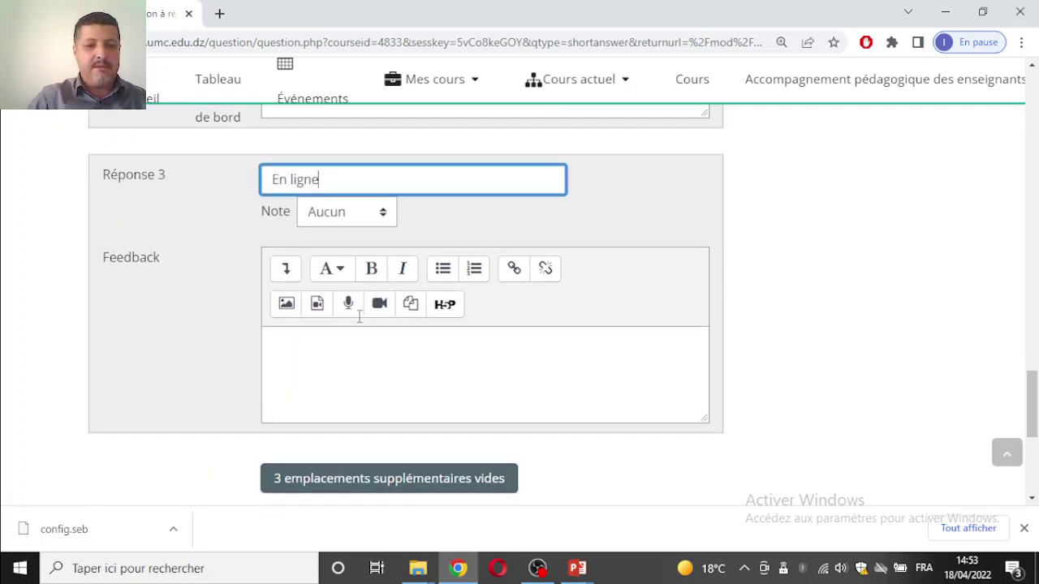
pyautogui.scroll(8, 338, 276)
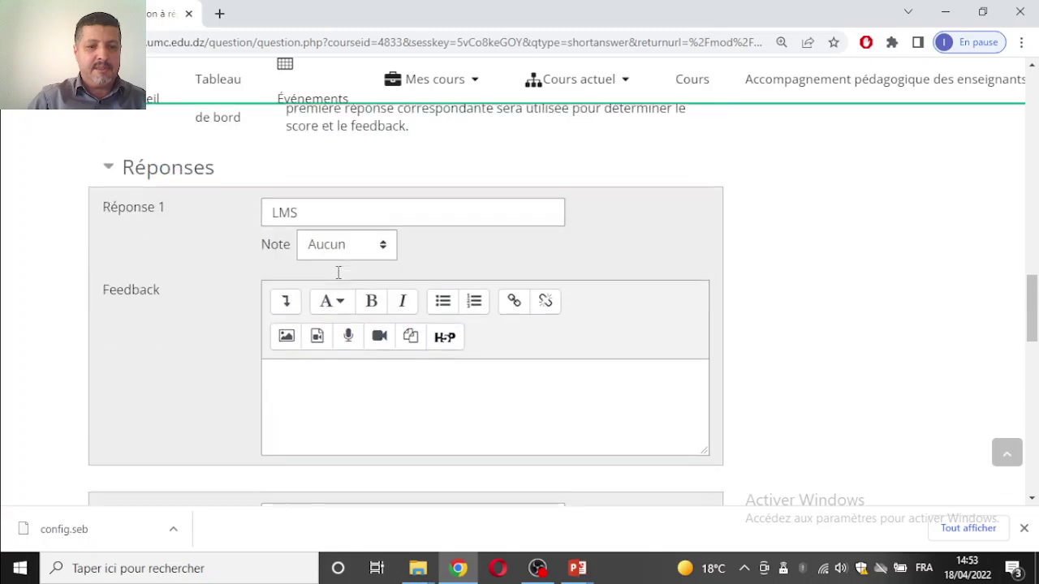
pyautogui.scroll(7, 338, 281)
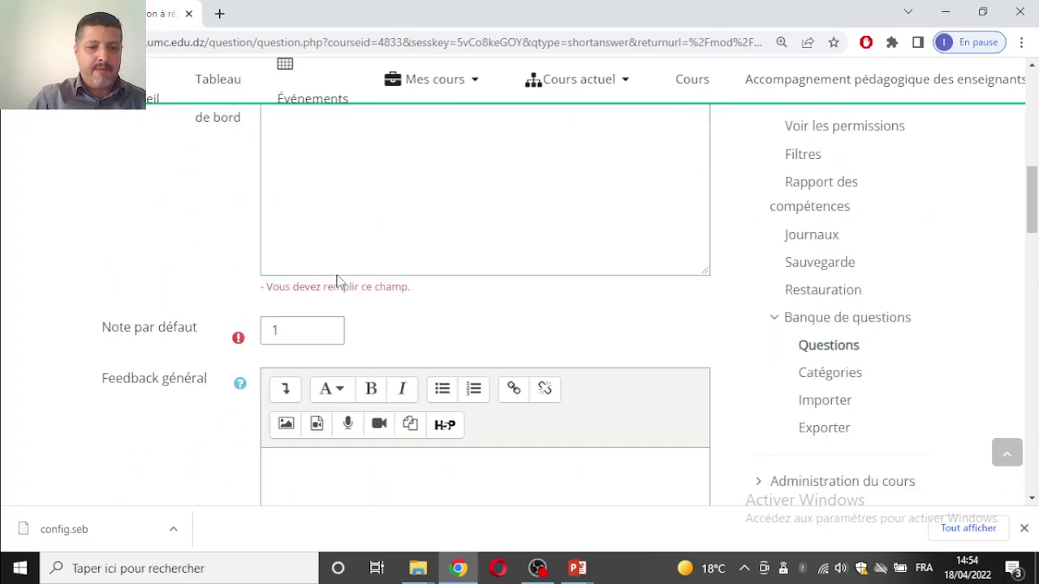
pyautogui.scroll(3, 361, 292)
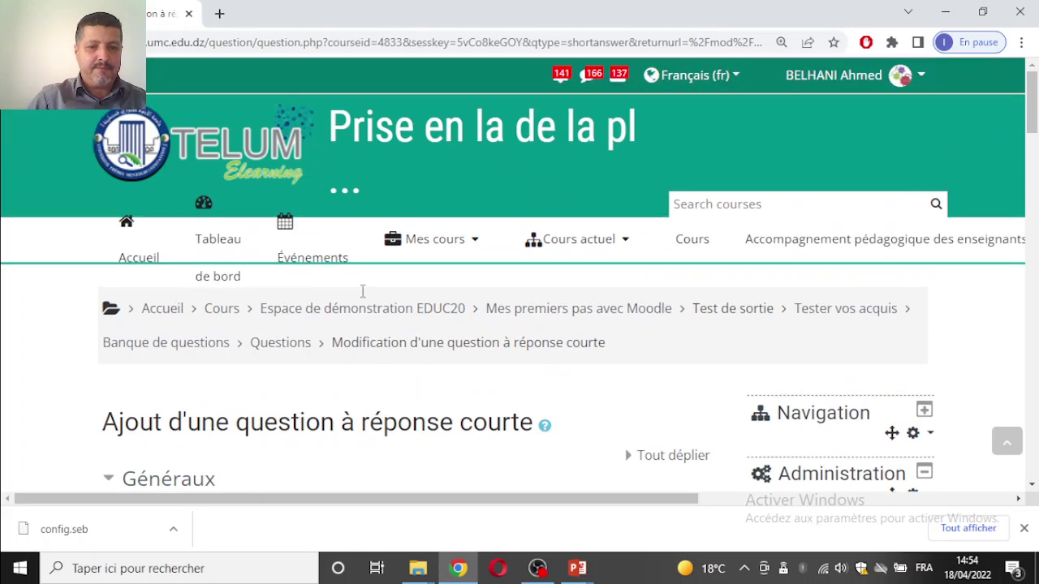
pyautogui.scroll(-15, 365, 304)
pyautogui.scroll(-5, 366, 316)
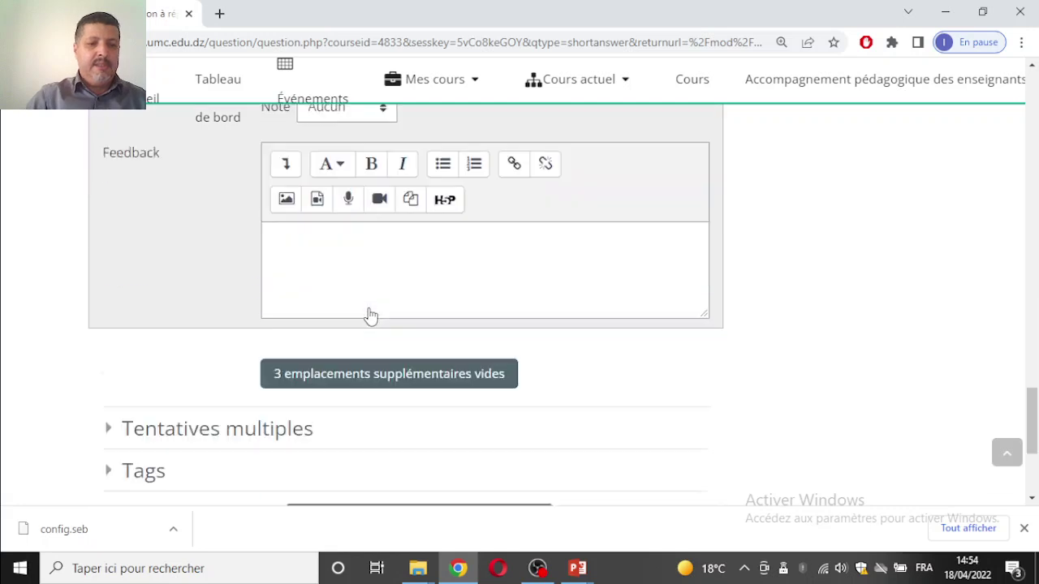
pyautogui.scroll(3, 217, 256)
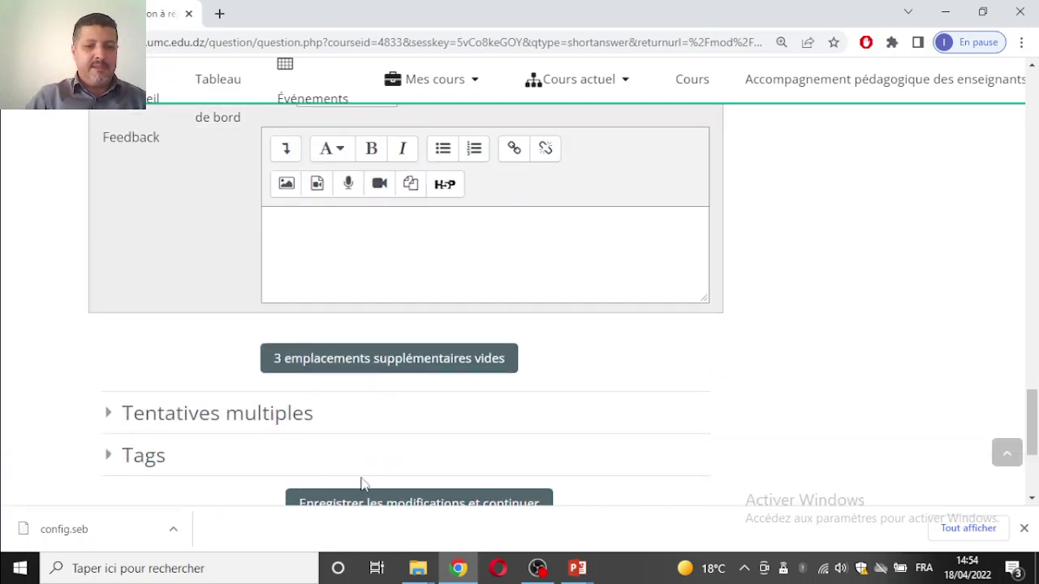
pyautogui.scroll(-2, 366, 408)
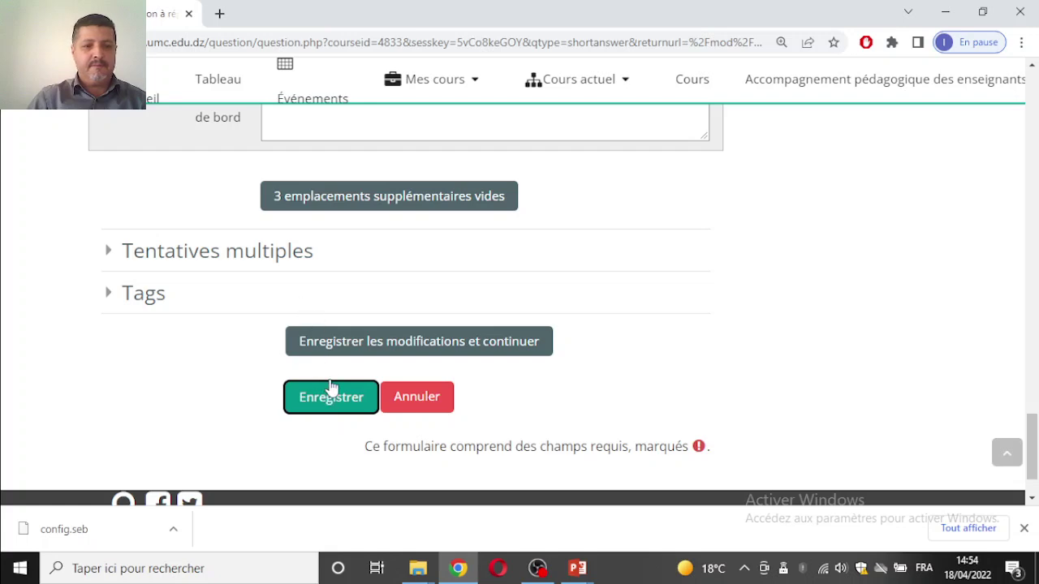
pyautogui.scroll(15, 331, 388)
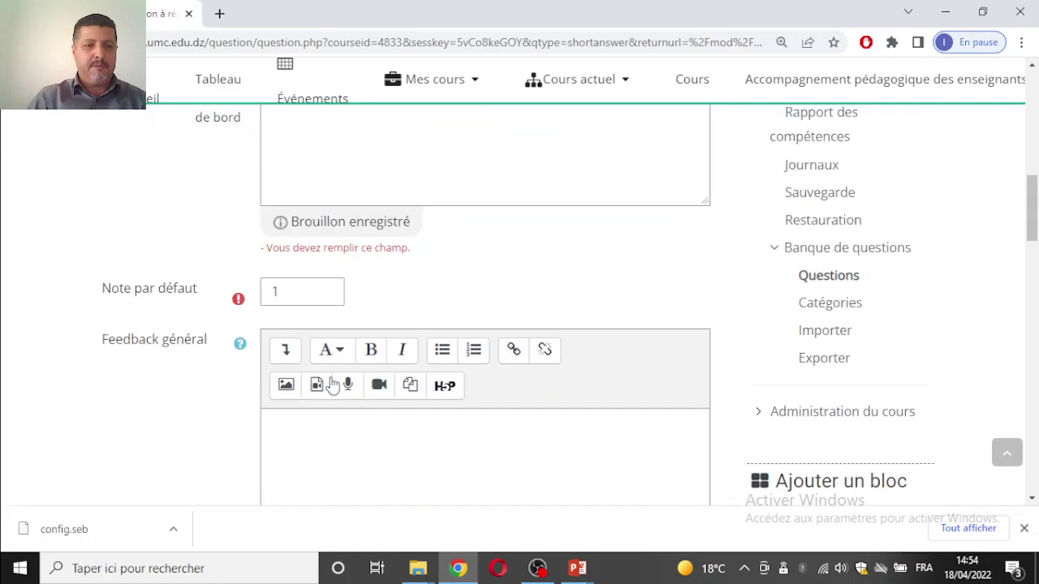
pyautogui.scroll(6, 332, 388)
pyautogui.scroll(-4, 332, 388)
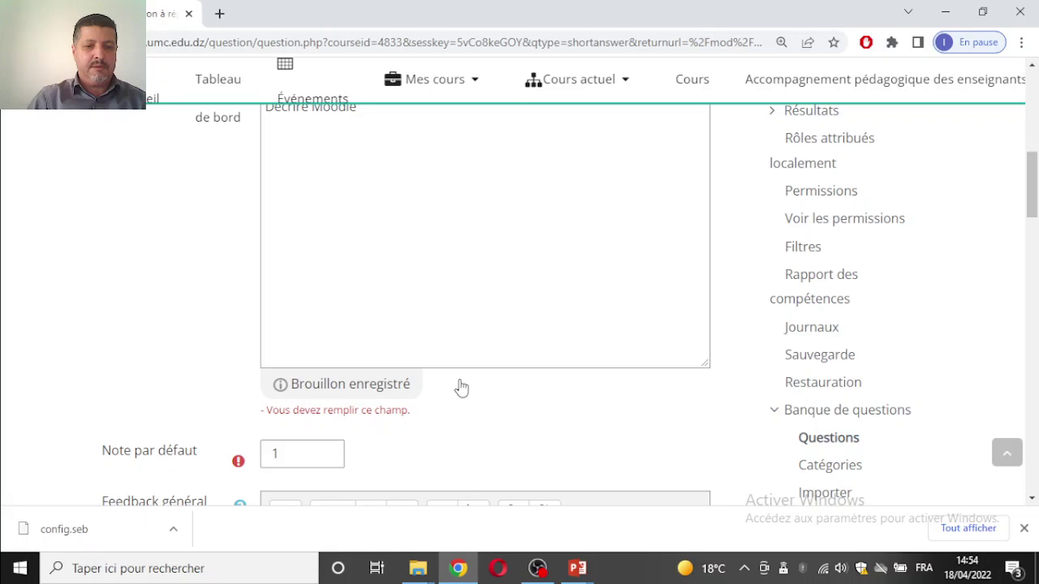
pyautogui.scroll(4, 459, 389)
pyautogui.scroll(-10, 454, 382)
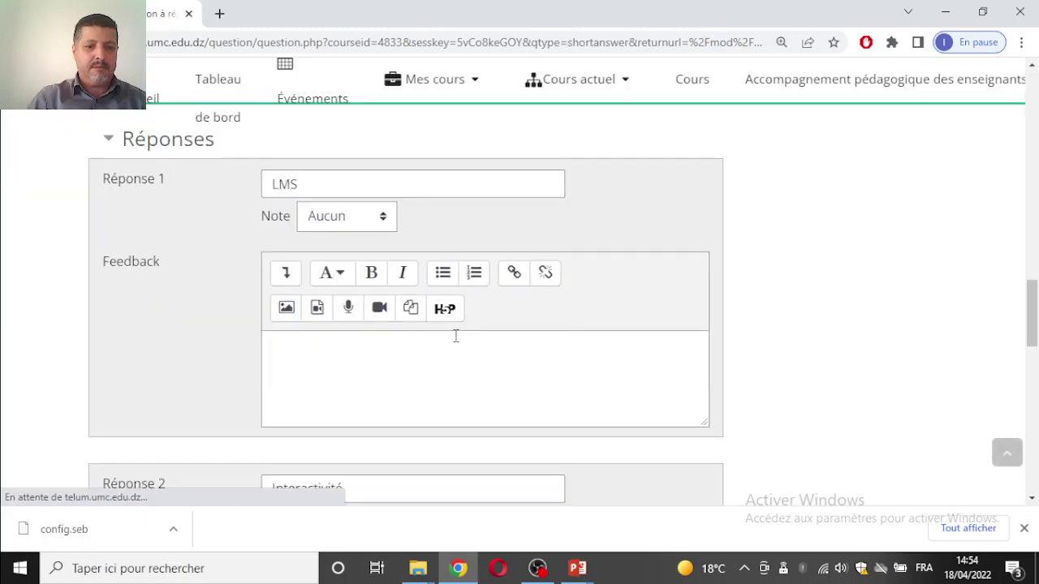
pyautogui.scroll(-3, 462, 339)
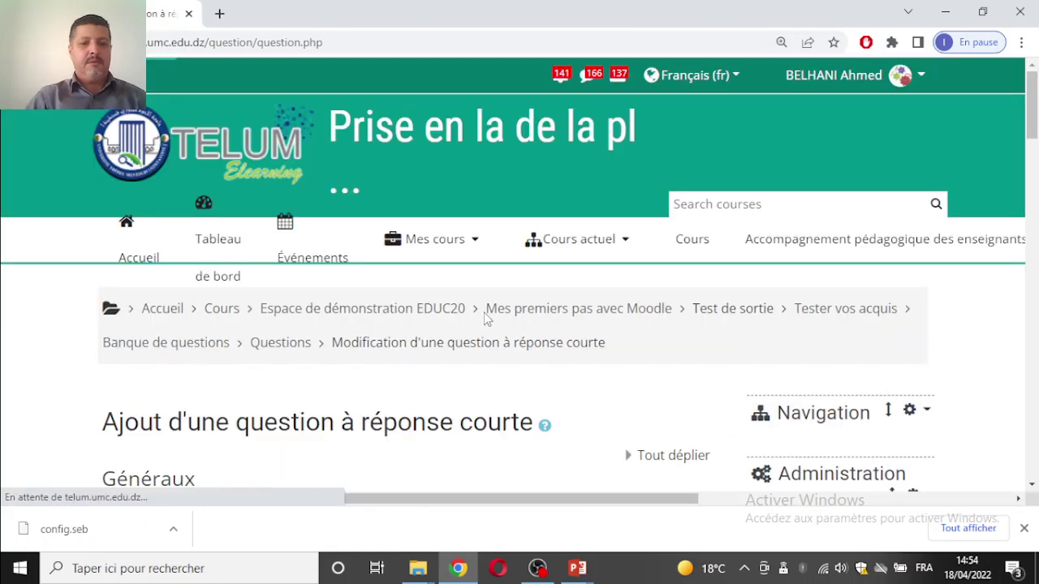
# - Check the Q8 form for validation errors and examine the grade options offered for the first accepted answer
pyautogui.scroll(-6, 487, 329)
pyautogui.scroll(3, 500, 313)
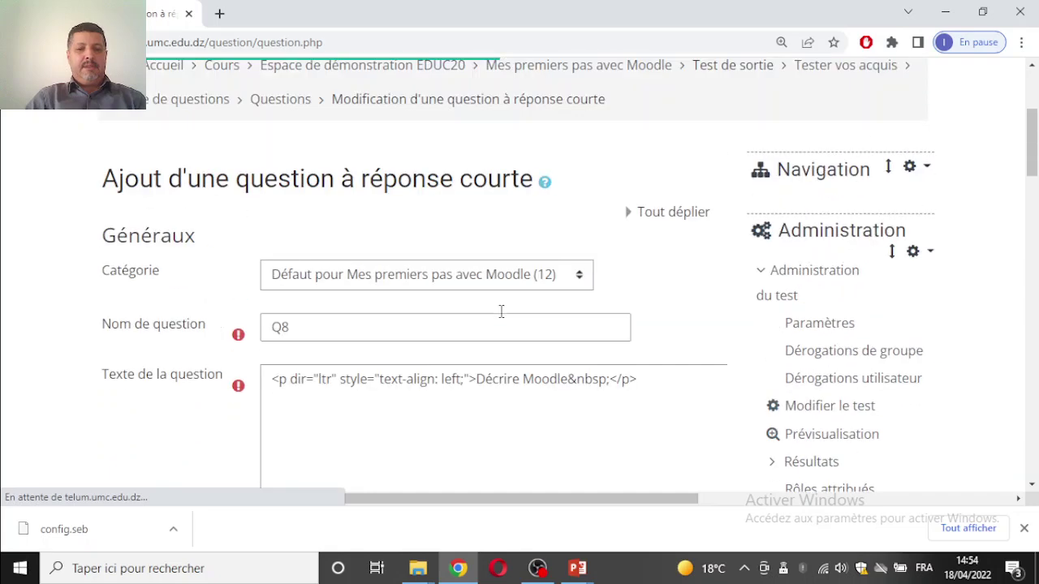
pyautogui.scroll(-3, 501, 312)
pyautogui.scroll(2, 503, 320)
pyautogui.scroll(-2, 505, 322)
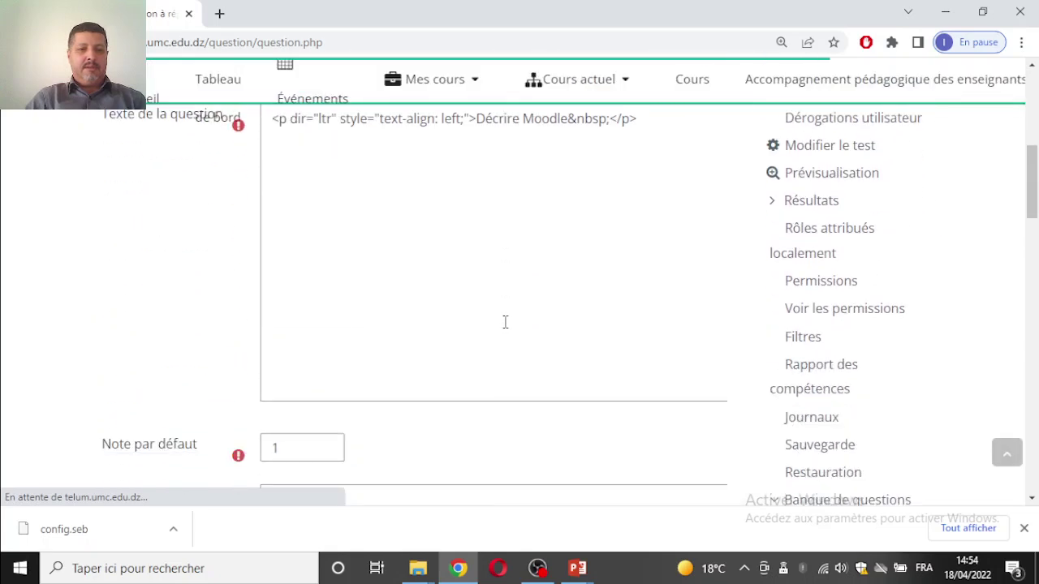
pyautogui.scroll(-6, 505, 324)
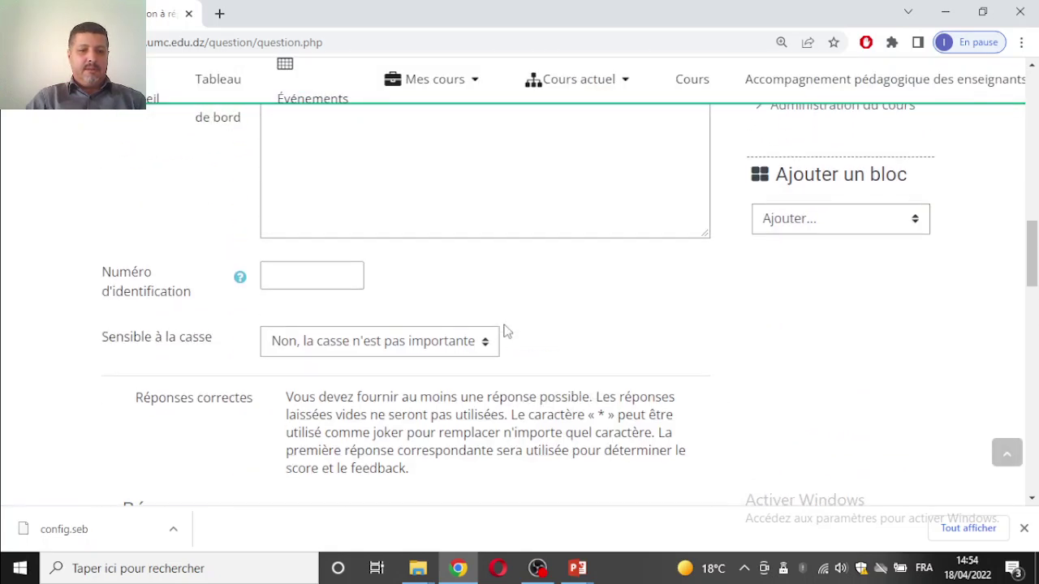
pyautogui.scroll(-4, 504, 333)
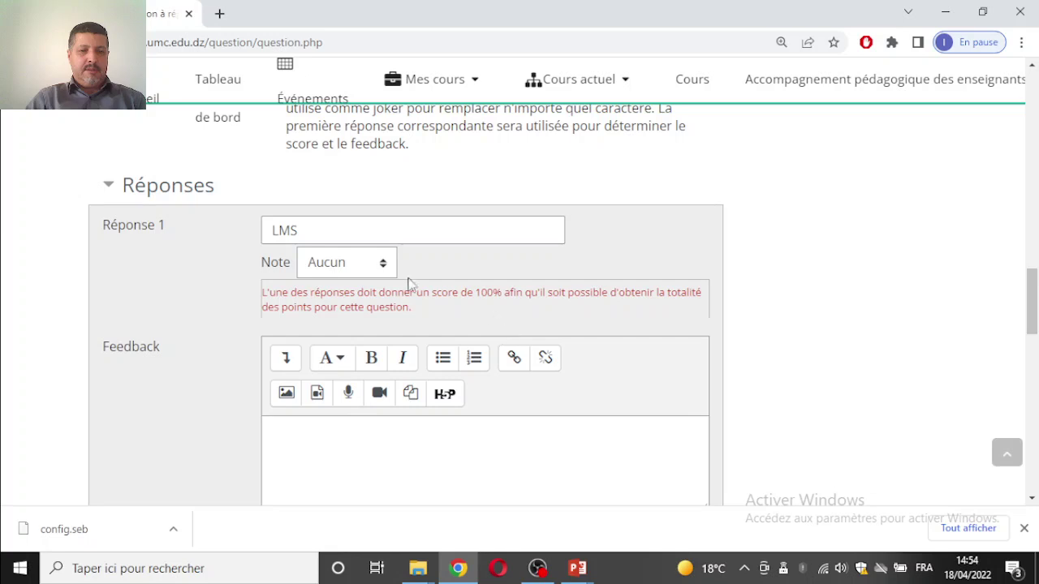
pyautogui.click(345, 265)
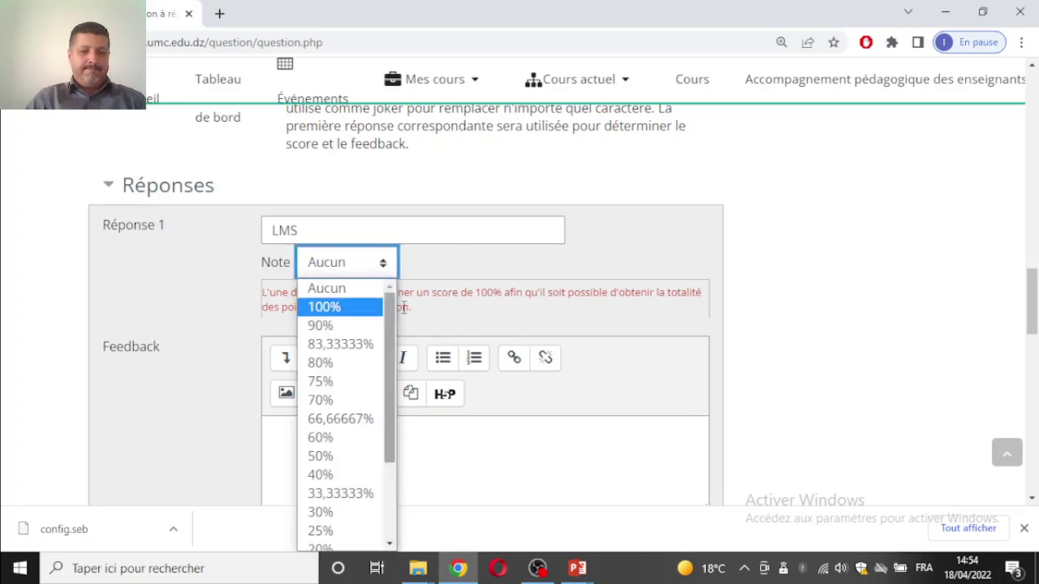
pyautogui.click(452, 249)
pyautogui.scroll(-1, 453, 249)
pyautogui.scroll(-5, 454, 252)
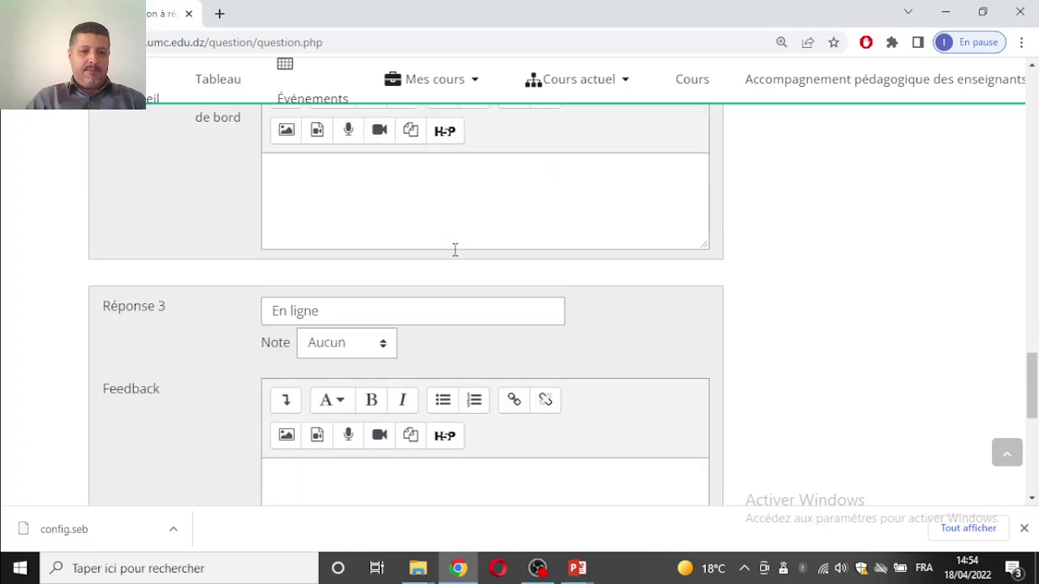
pyautogui.scroll(-2, 455, 250)
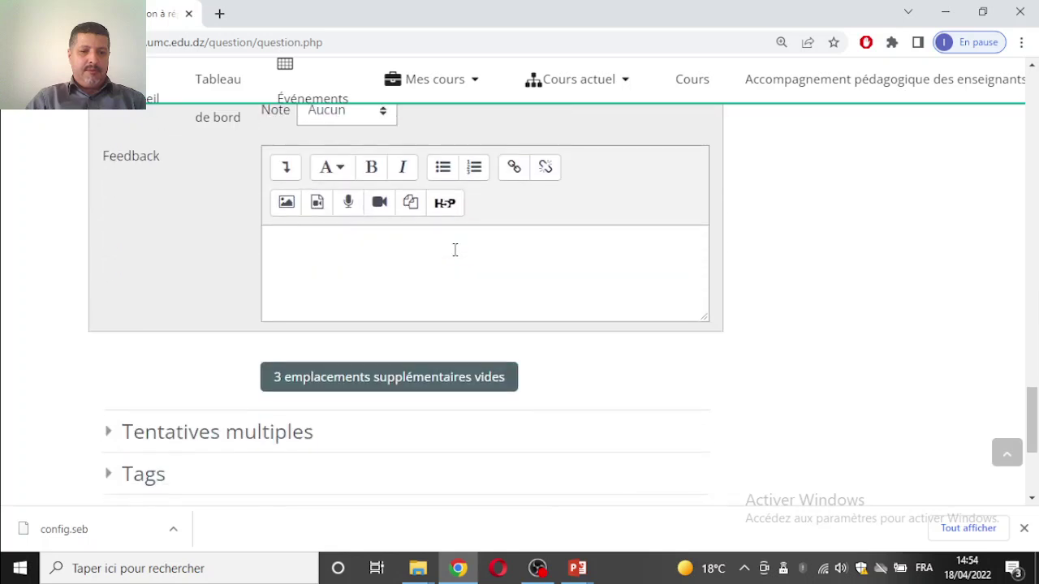
pyautogui.scroll(6, 454, 250)
# - Set the grade of the first accepted answer "LMS" to 33,33333%
pyautogui.click(366, 236)
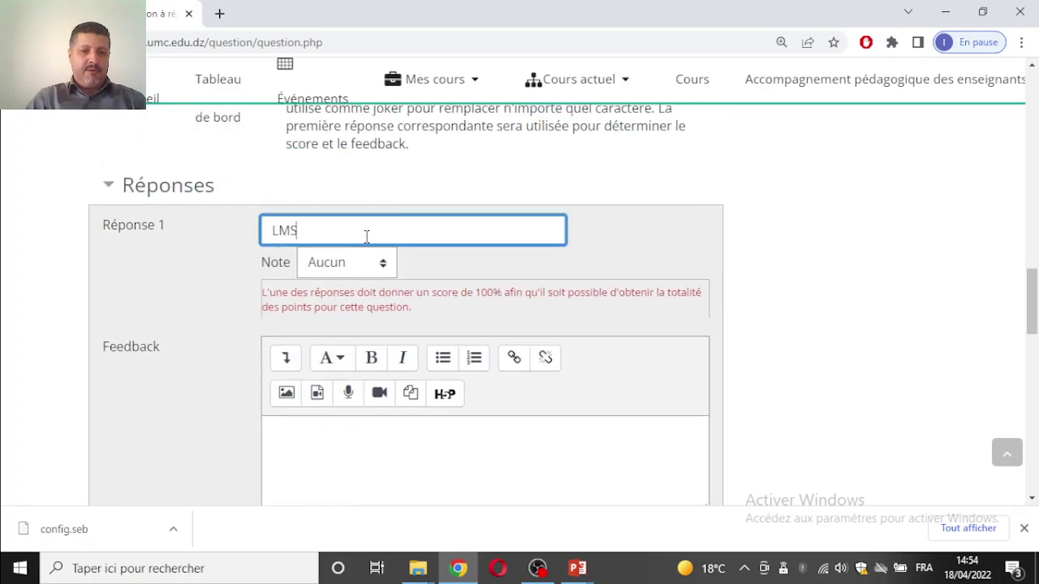
pyautogui.click(337, 267)
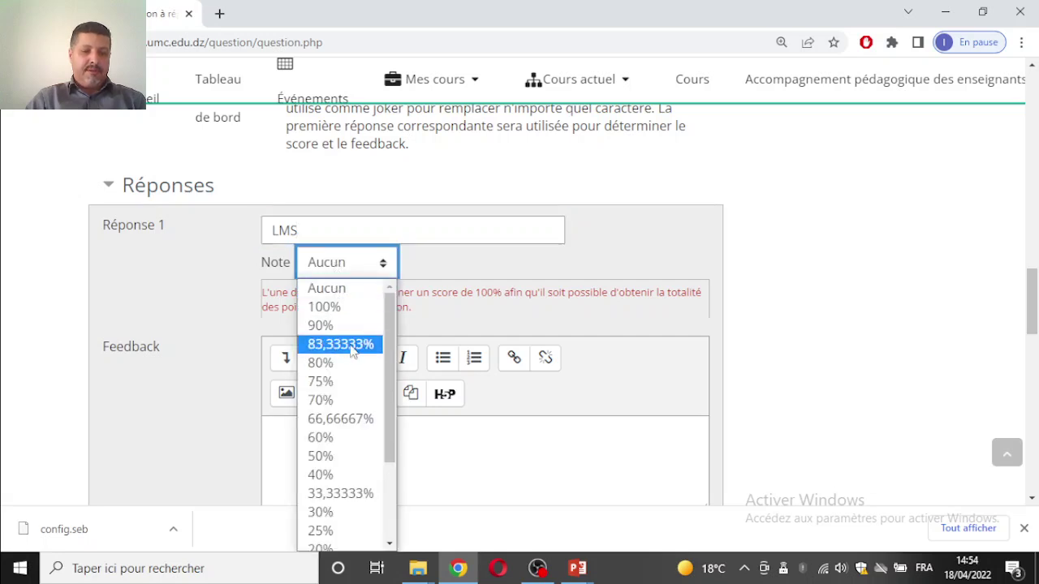
pyautogui.click(349, 493)
# - Choose a partial grade for the second and third accepted answers, "Interactivité" and "En ligne"
pyautogui.scroll(-3, 463, 360)
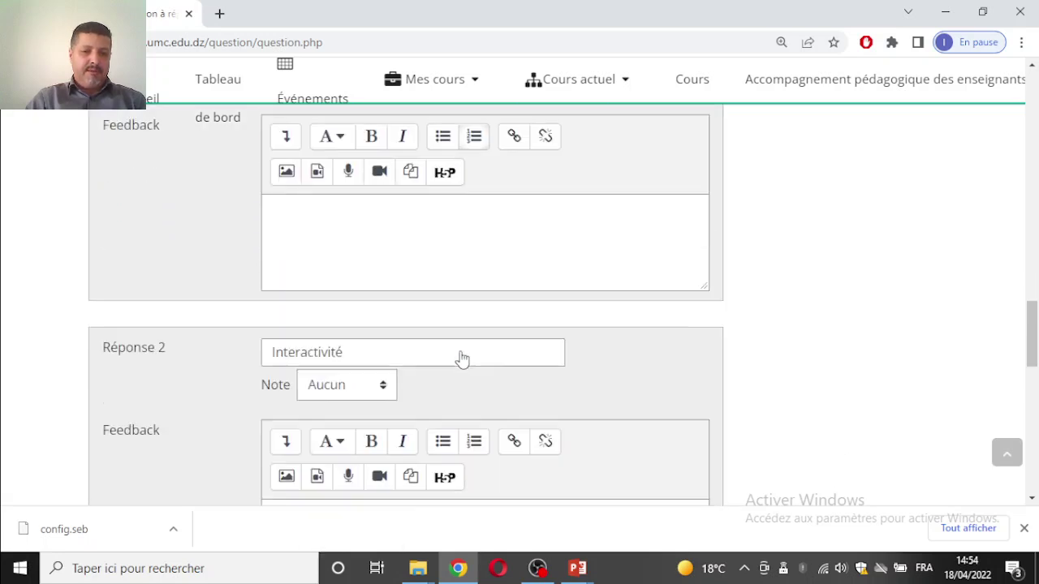
pyautogui.click(351, 373)
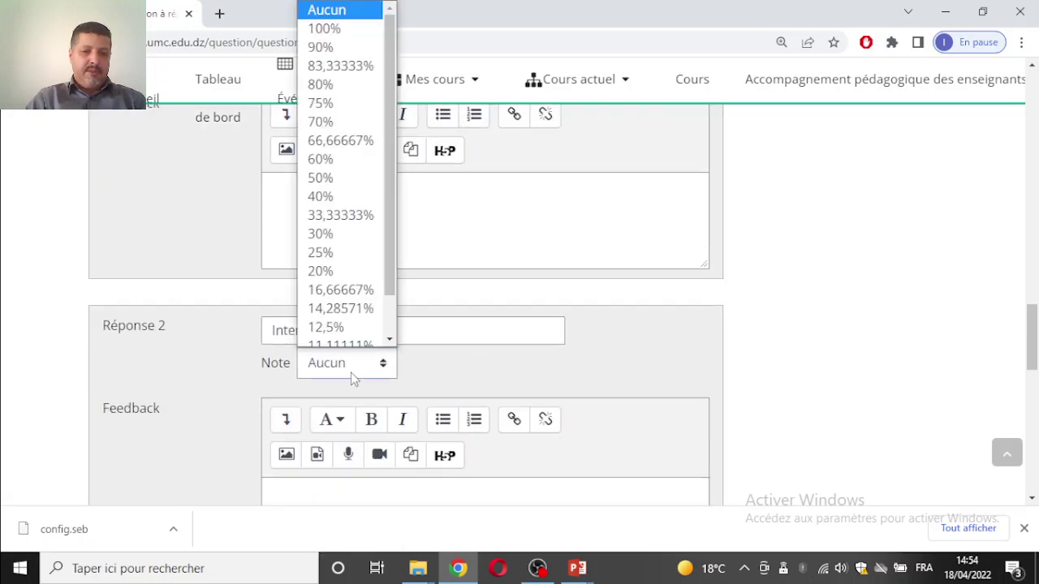
pyautogui.click(329, 206)
pyautogui.scroll(-7, 417, 290)
pyautogui.scroll(3, 400, 266)
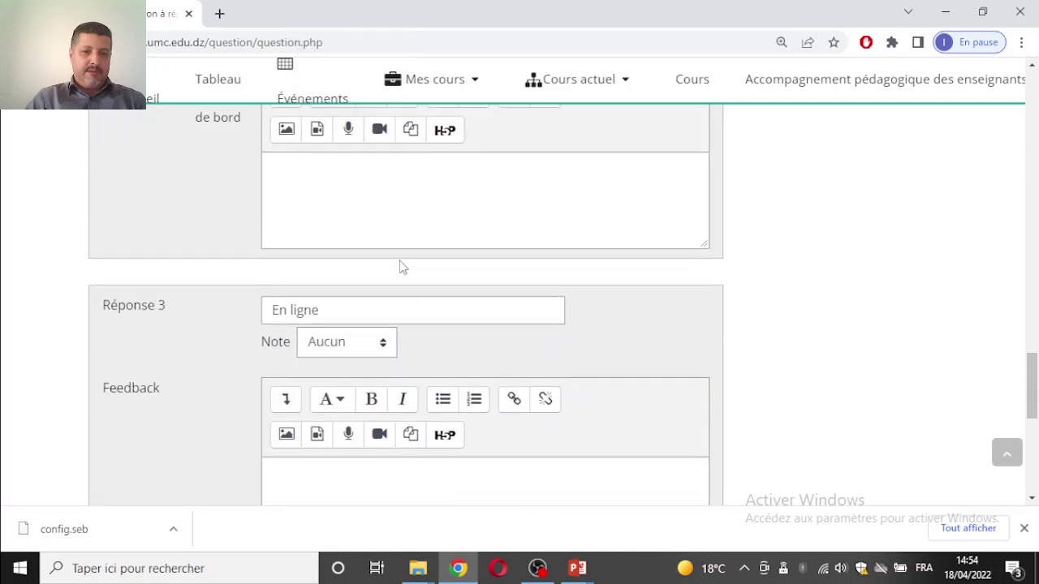
pyautogui.click(341, 353)
pyautogui.click(344, 213)
# - Submit question Q8 for saving with the partial grades assigned to its accepted answers
pyautogui.scroll(-10, 485, 240)
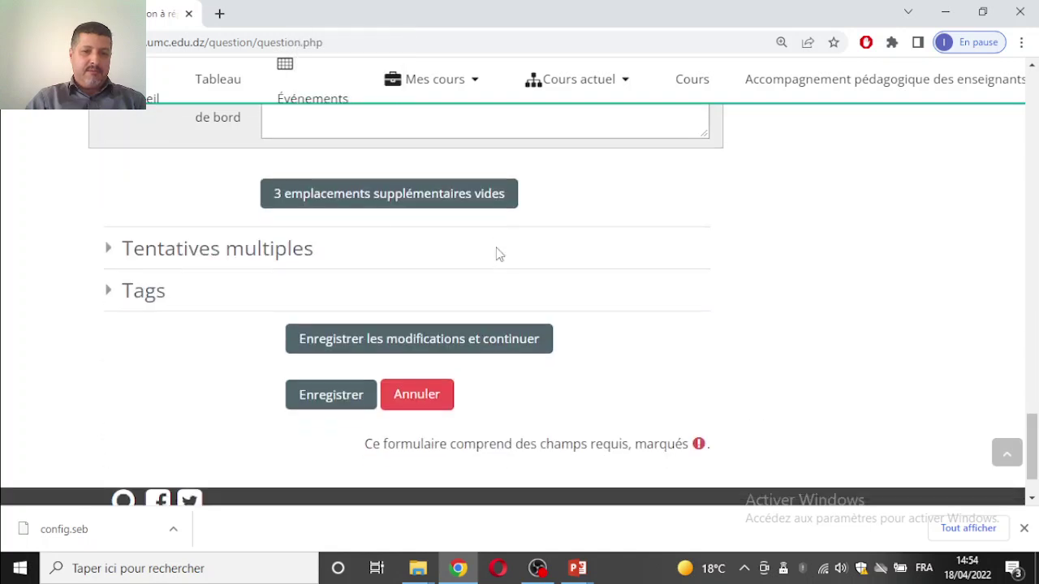
pyautogui.click(341, 315)
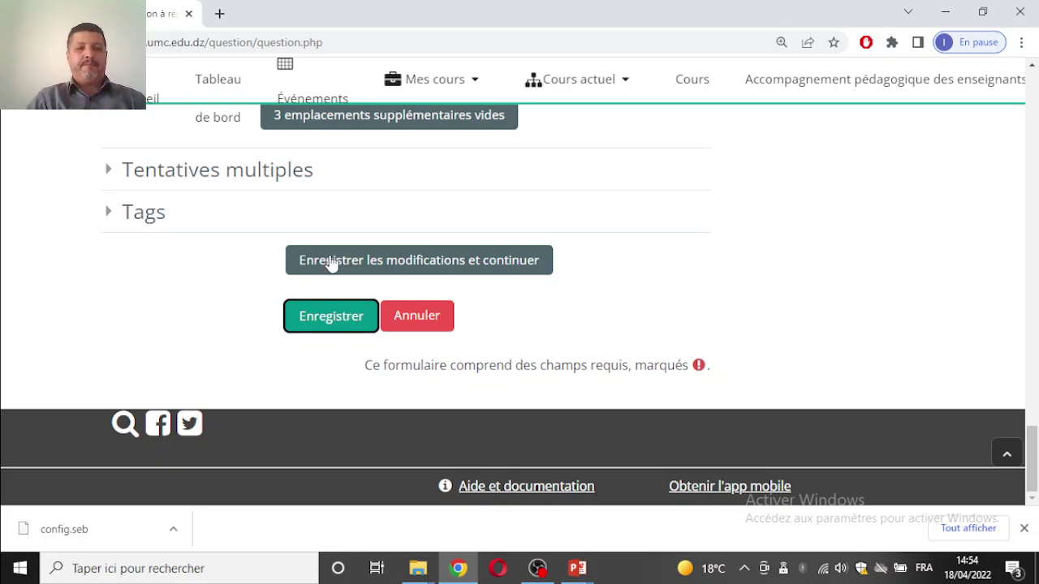
pyautogui.scroll(2, 320, 324)
pyautogui.click(294, 469)
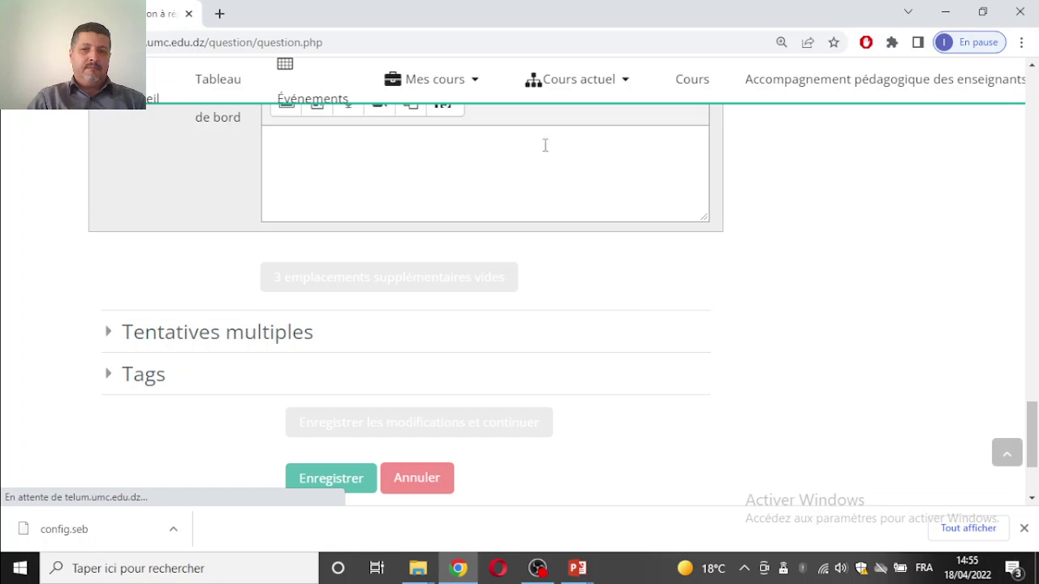
pyautogui.click(530, 175)
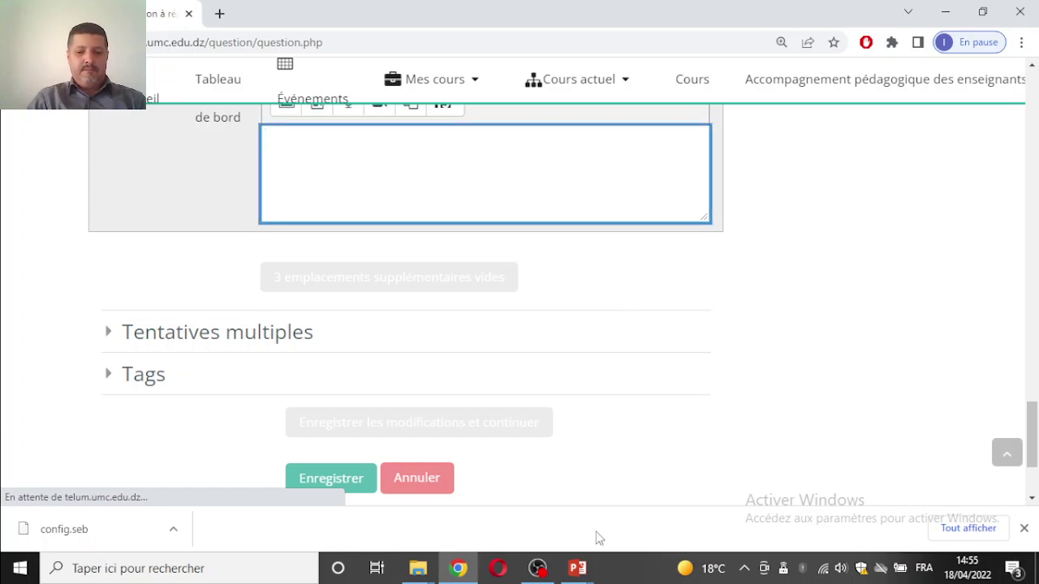
pyautogui.scroll(-5, 558, 305)
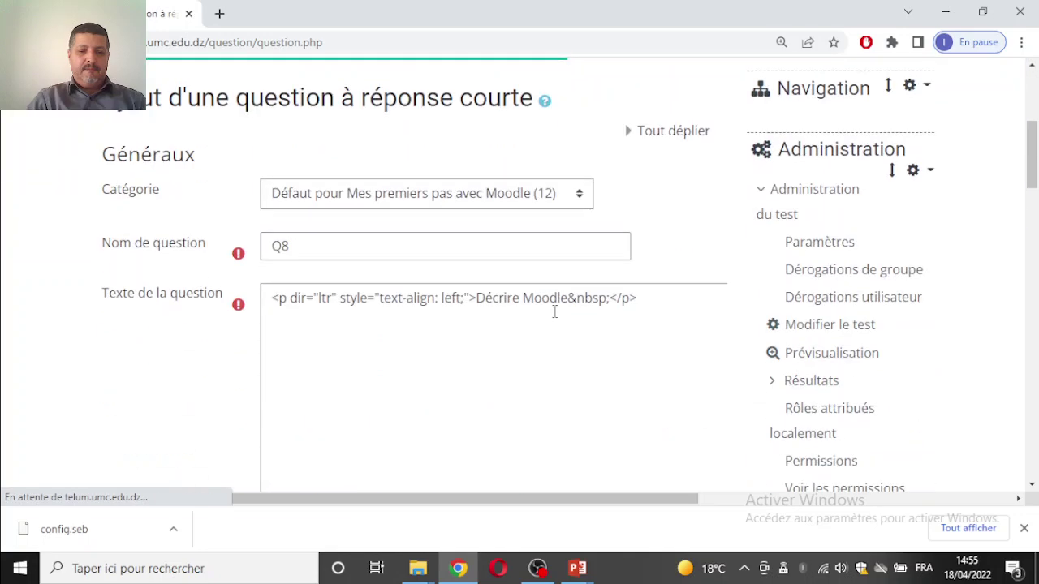
# - Set the grade of the answer "LMS" in question Q8 to 100% and save the question
pyautogui.scroll(2, 550, 304)
pyautogui.scroll(-12, 549, 309)
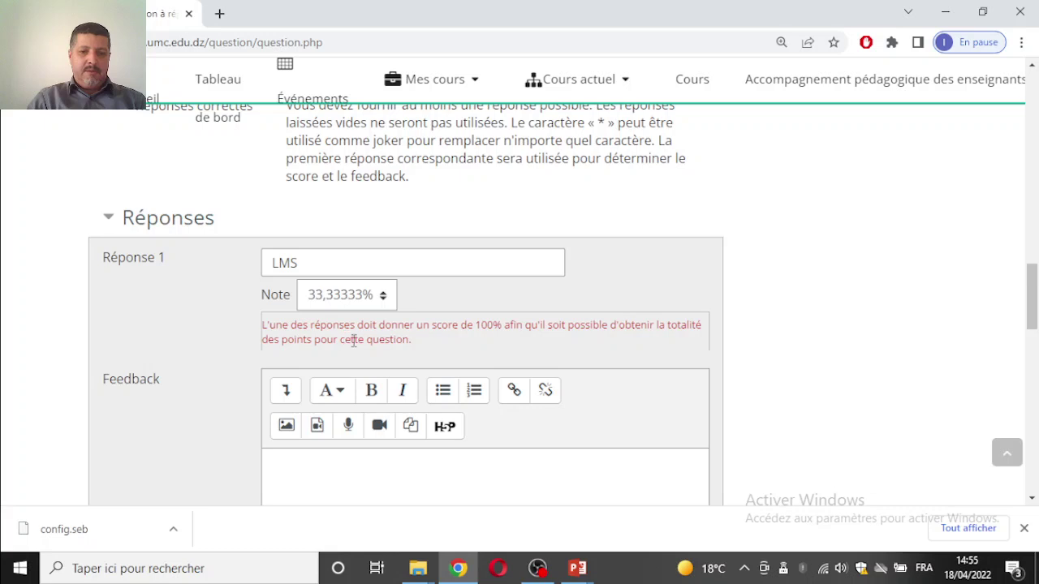
pyautogui.click(355, 301)
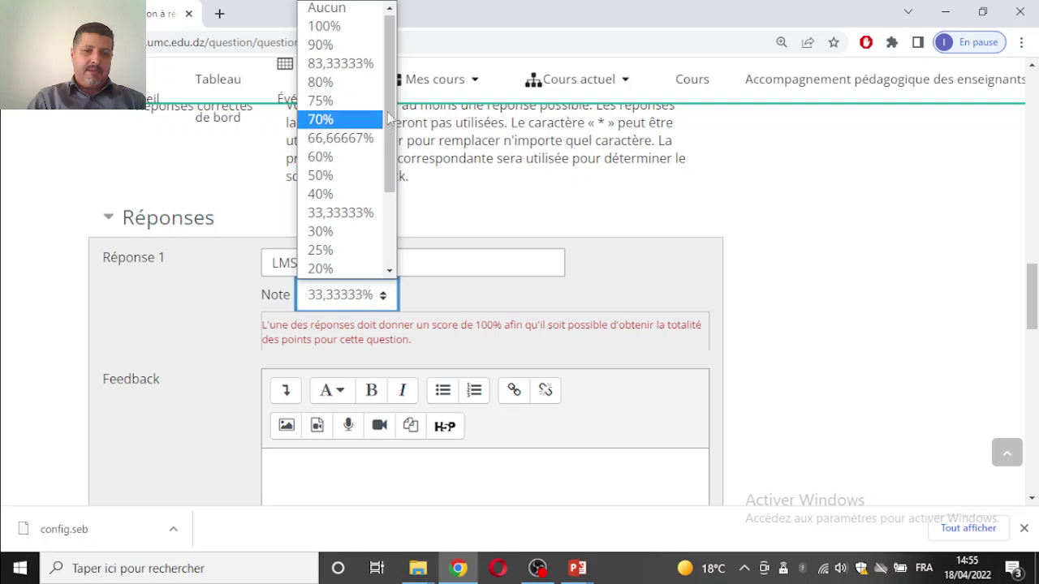
pyautogui.click(345, 25)
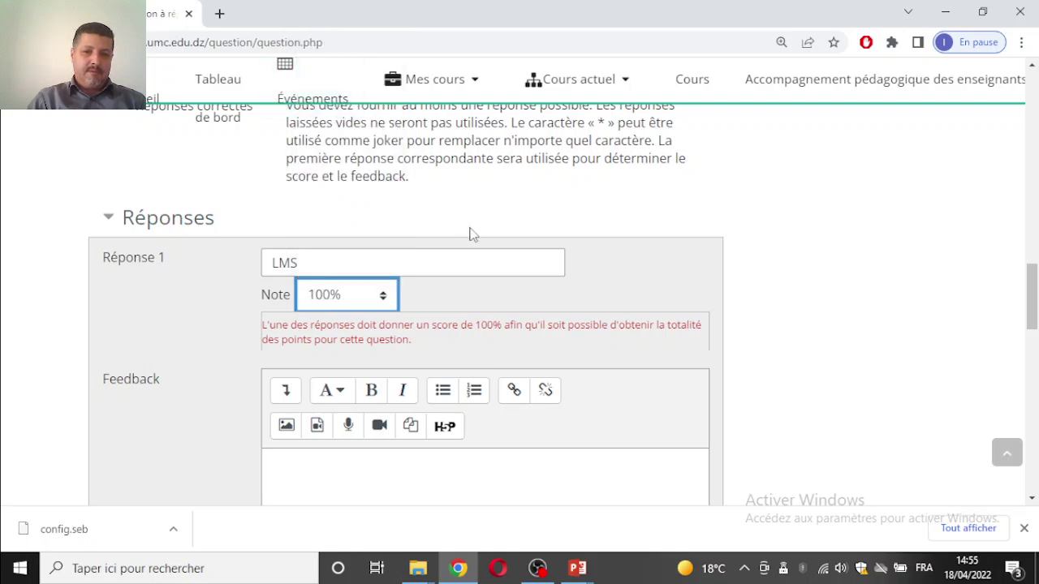
pyautogui.scroll(-5, 471, 235)
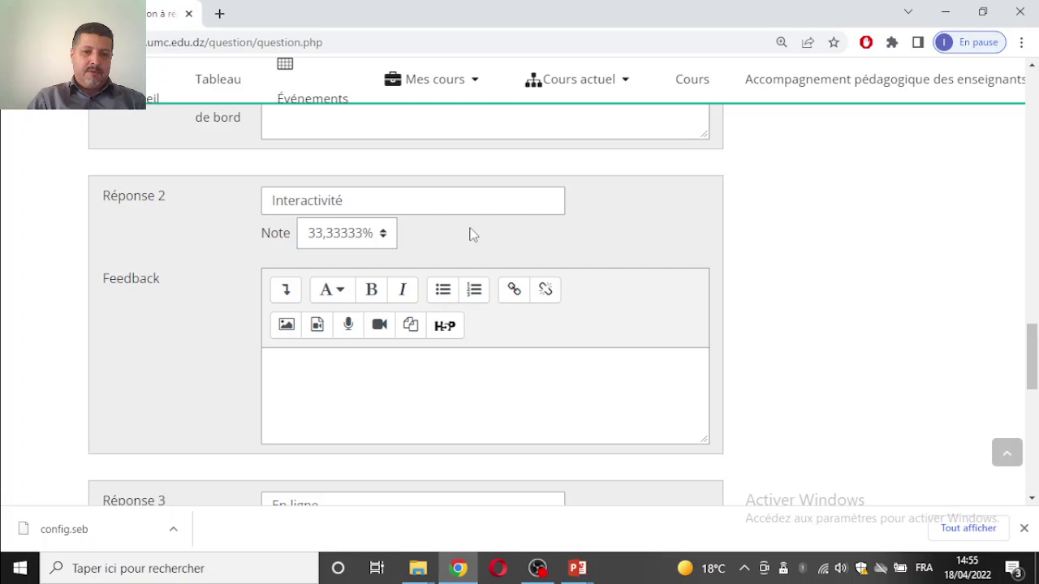
pyautogui.scroll(-5, 423, 243)
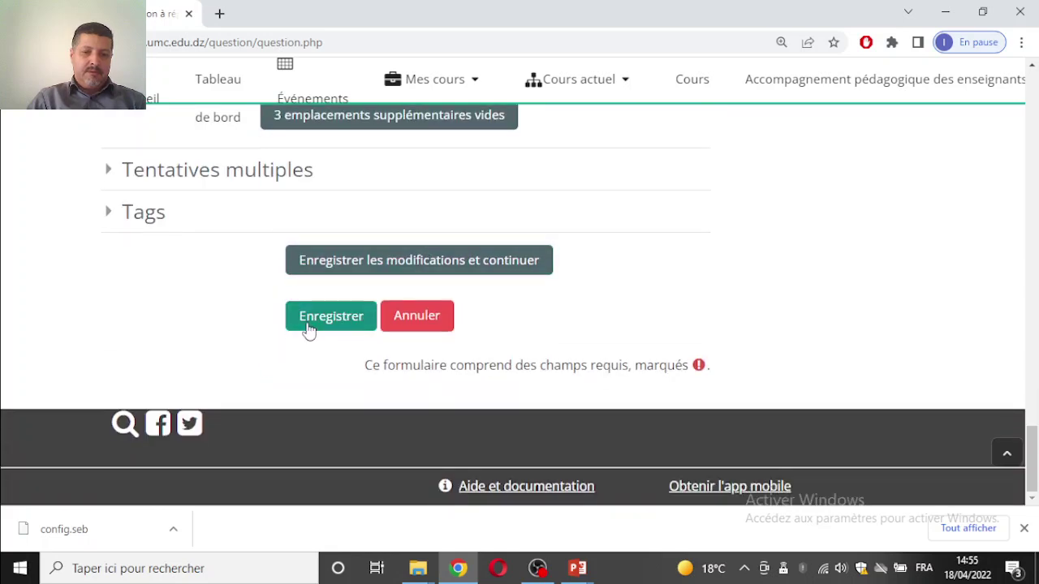
pyautogui.click(309, 325)
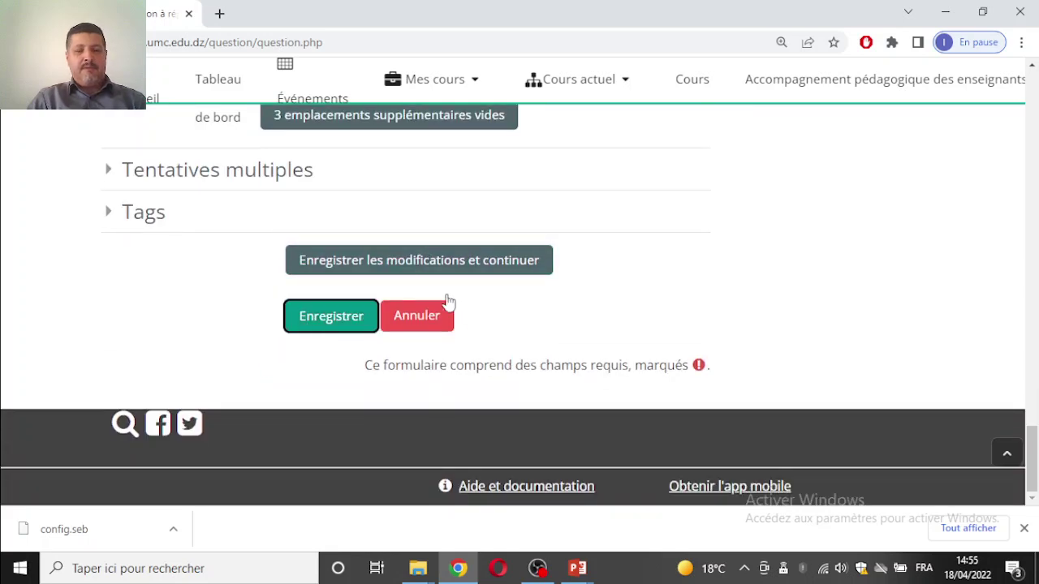
pyautogui.click(347, 317)
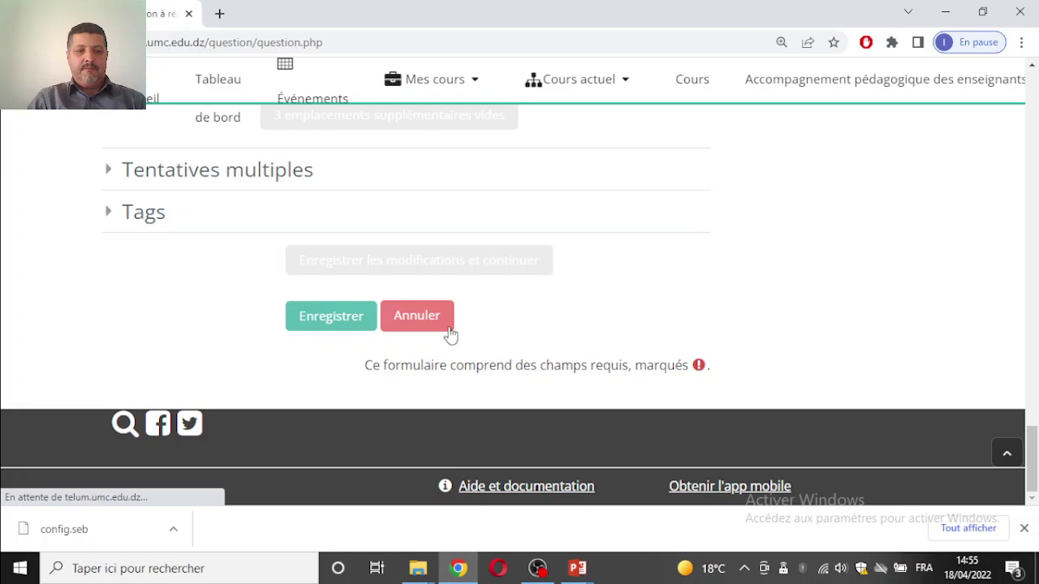
pyautogui.click(500, 264)
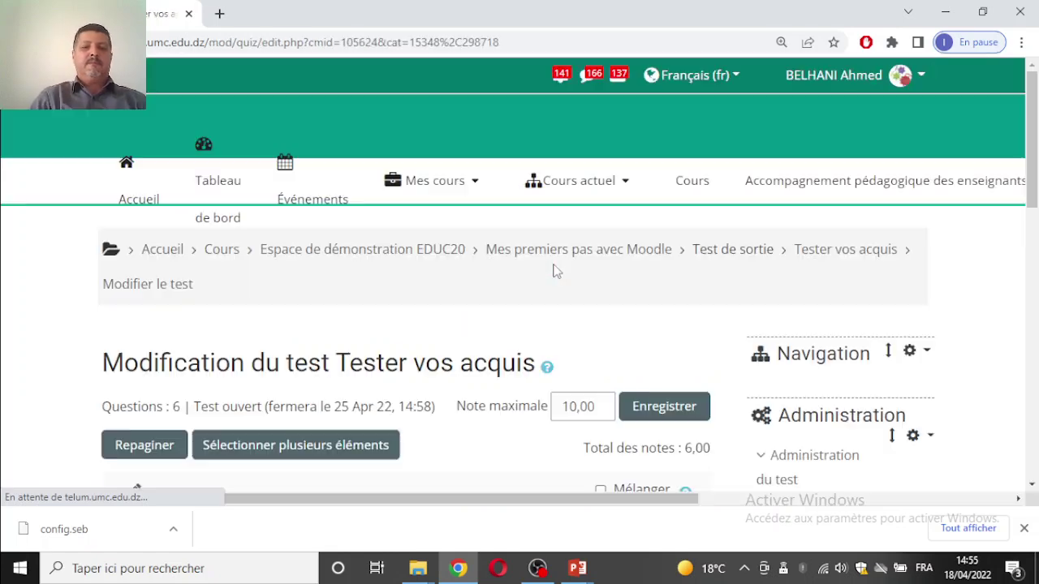
# - Preview the "Décrire Moodle" question, submit "LMS" as the answer, and close the preview
pyautogui.scroll(-15, 556, 271)
pyautogui.scroll(5, 557, 274)
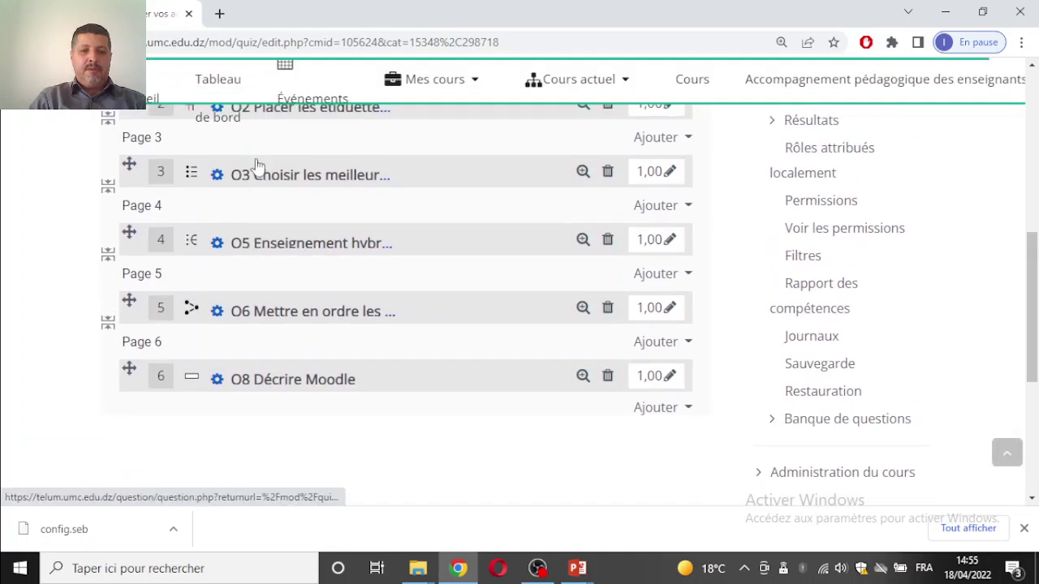
pyautogui.click(586, 383)
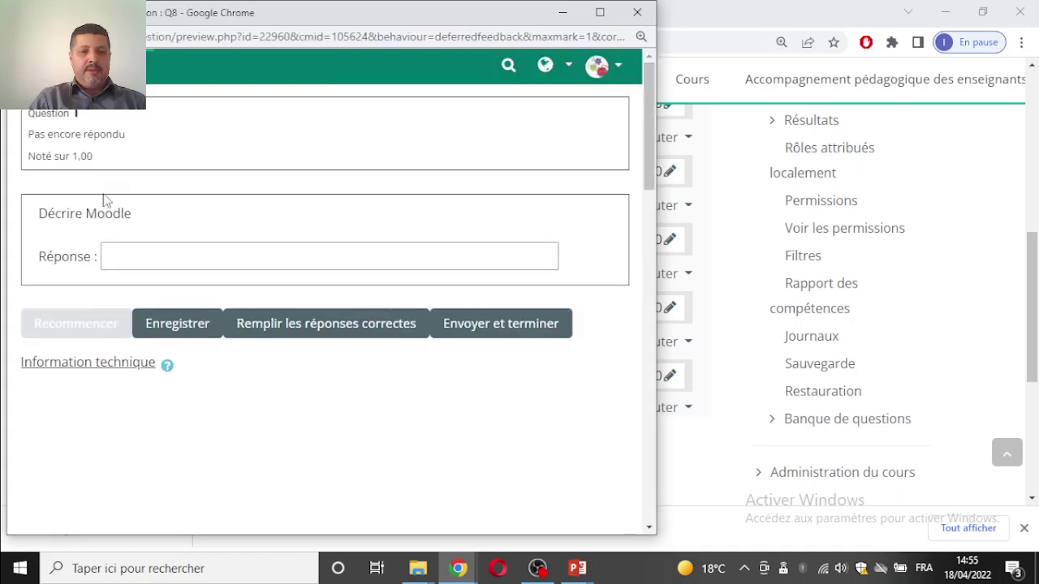
pyautogui.click(146, 248)
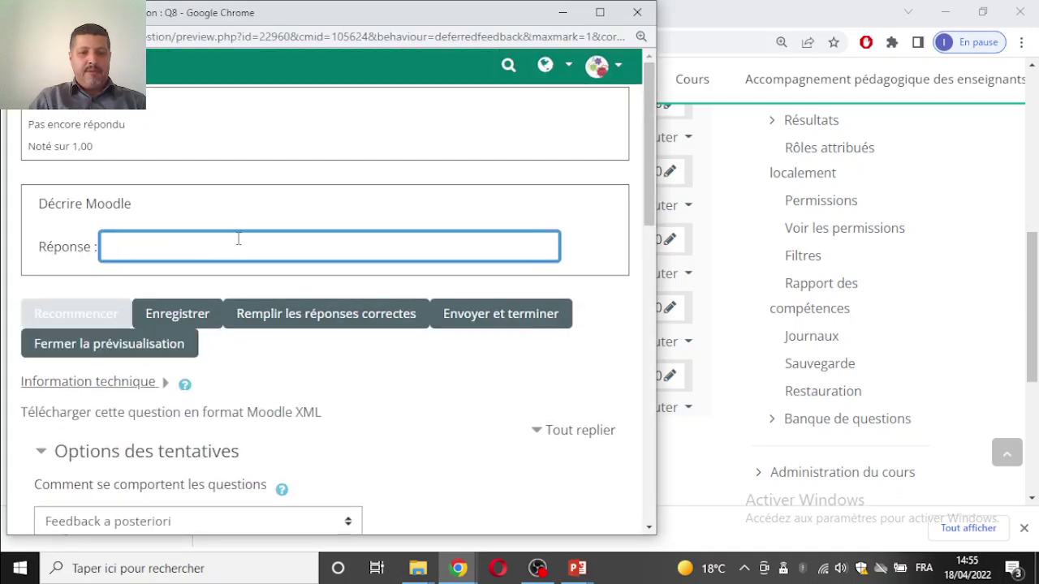
pyautogui.write('LM')
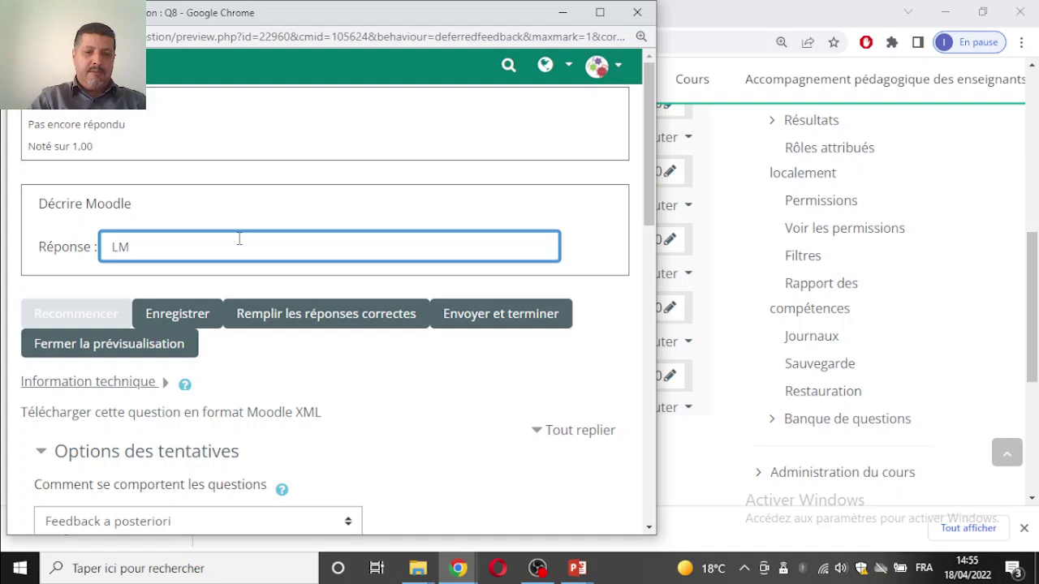
pyautogui.write('S')
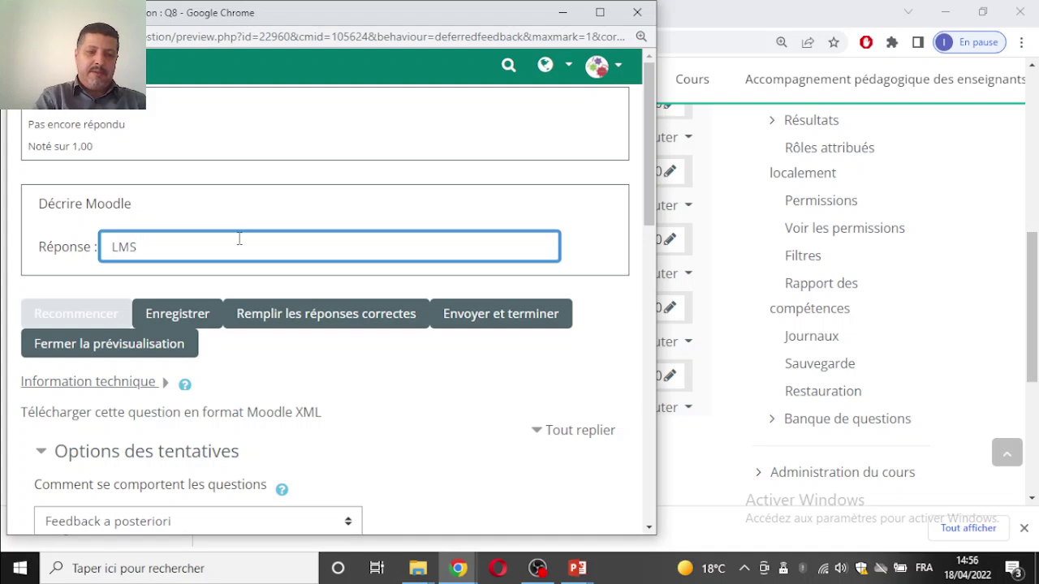
pyautogui.click(501, 321)
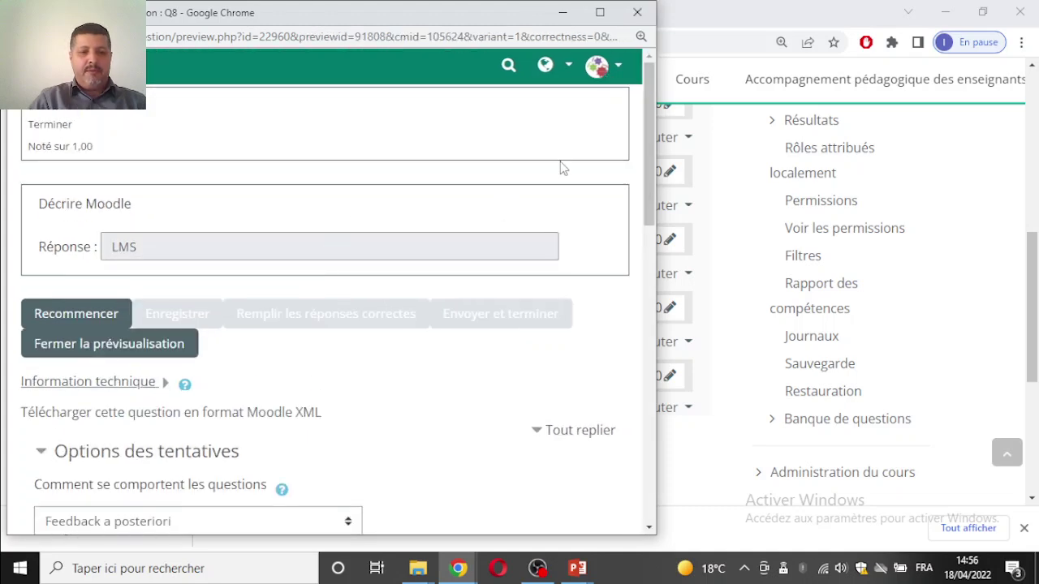
pyautogui.click(640, 17)
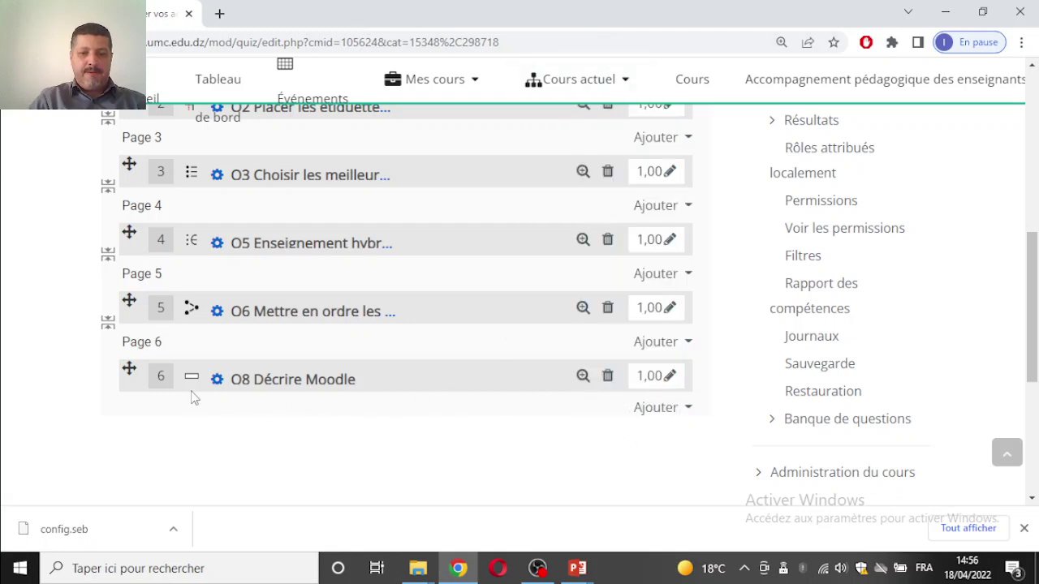
# - Add a new question of type "Réponse courte" at the end of the quiz
pyautogui.click(672, 404)
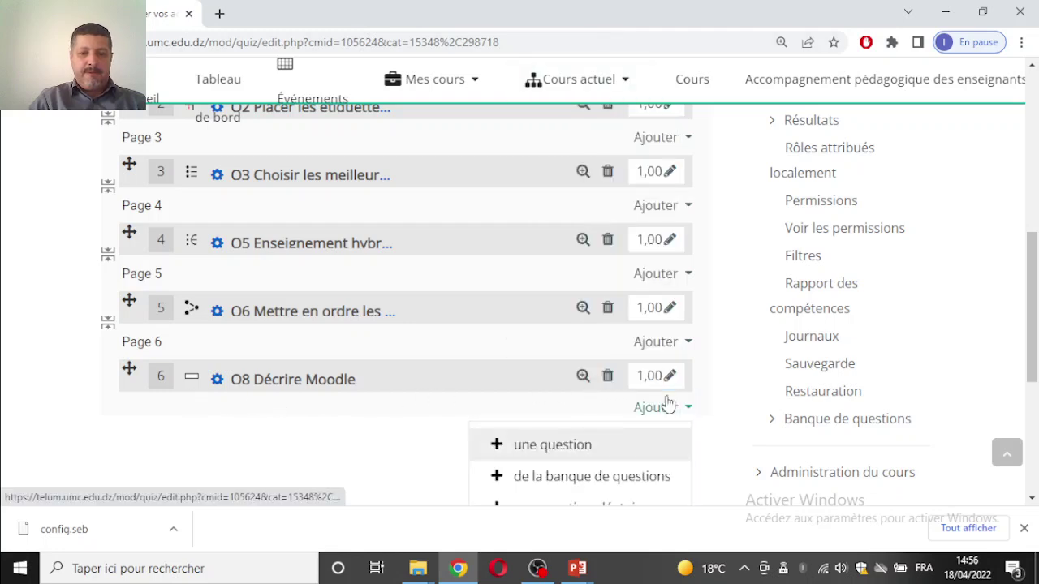
pyautogui.click(577, 444)
pyautogui.scroll(-5, 243, 333)
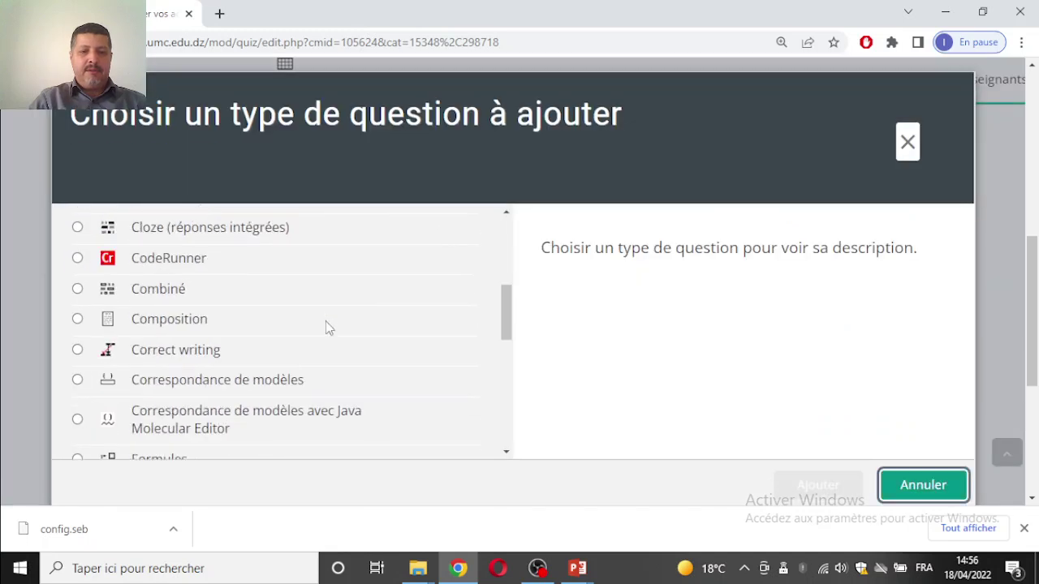
pyautogui.scroll(-2, 229, 374)
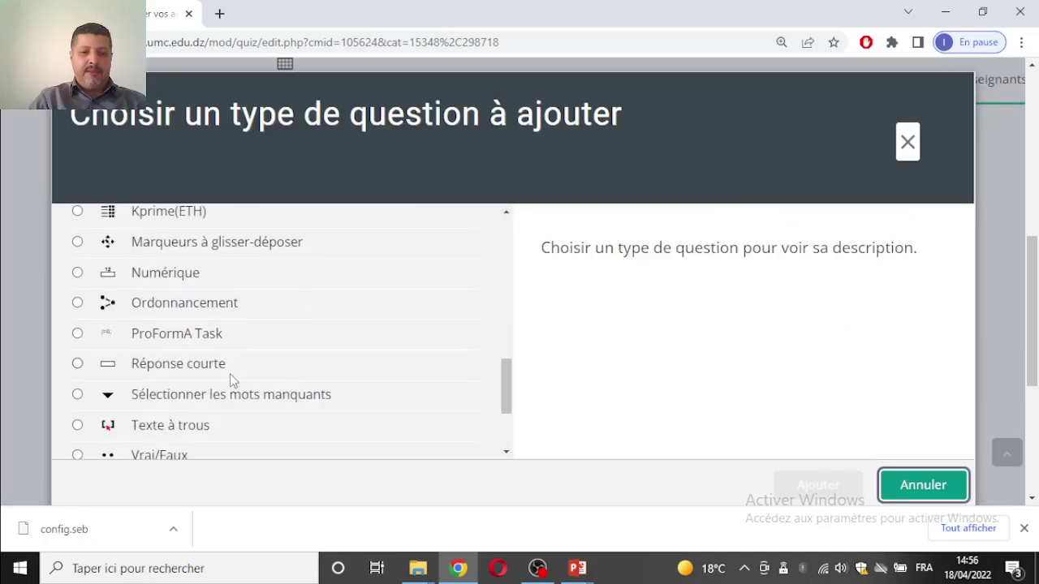
pyautogui.click(222, 370)
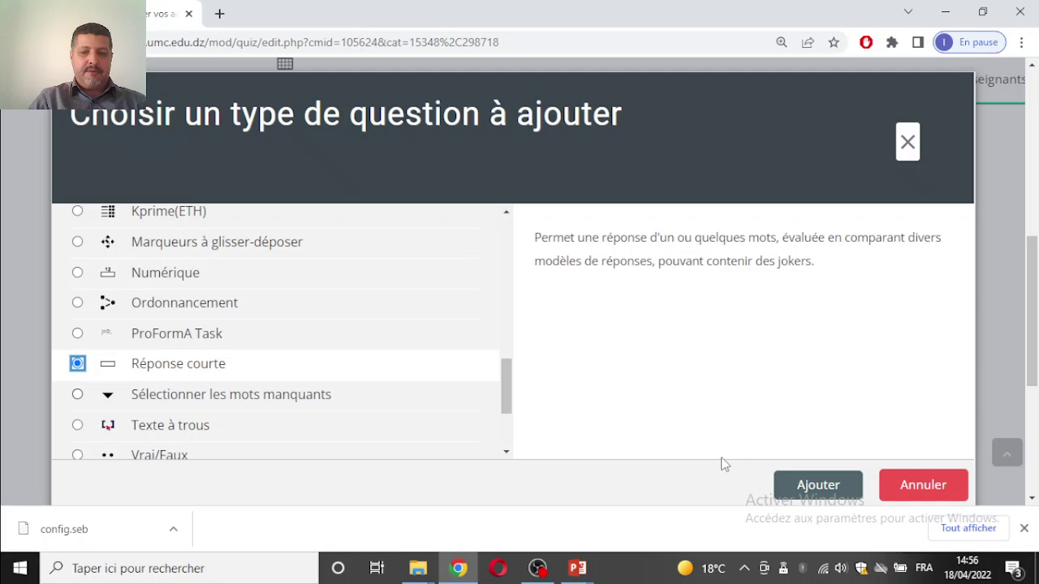
pyautogui.click(802, 484)
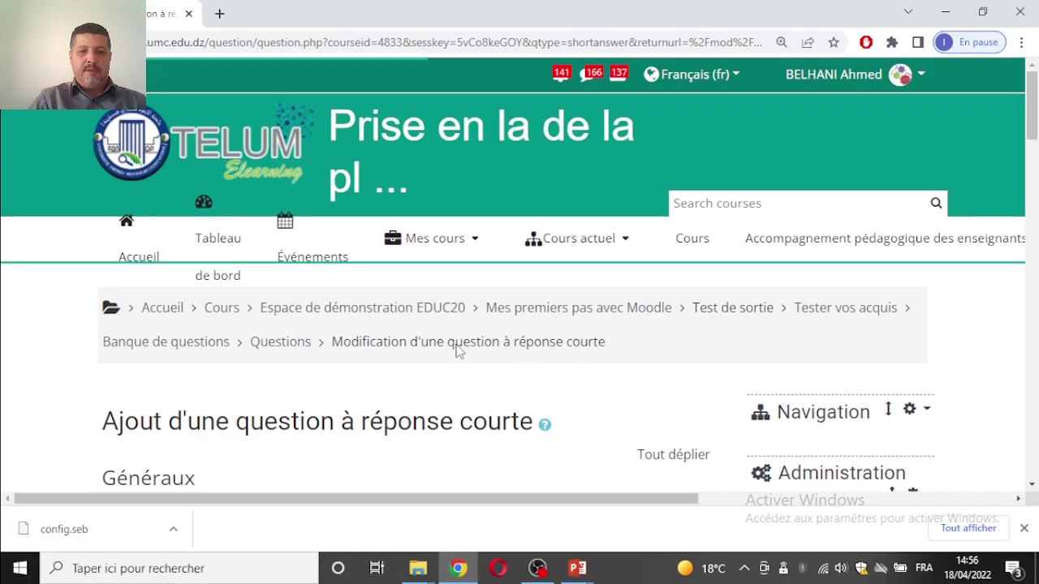
# - Name the new question Q7 and enter "Googlemeet est une" as its question text
pyautogui.scroll(-4, 456, 348)
pyautogui.click(297, 250)
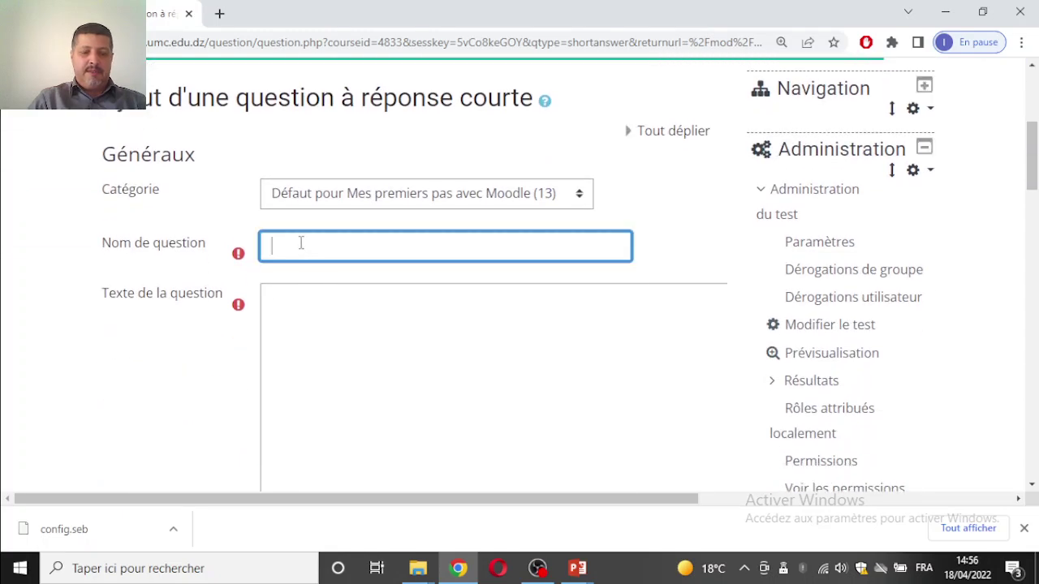
pyautogui.write('Q7')
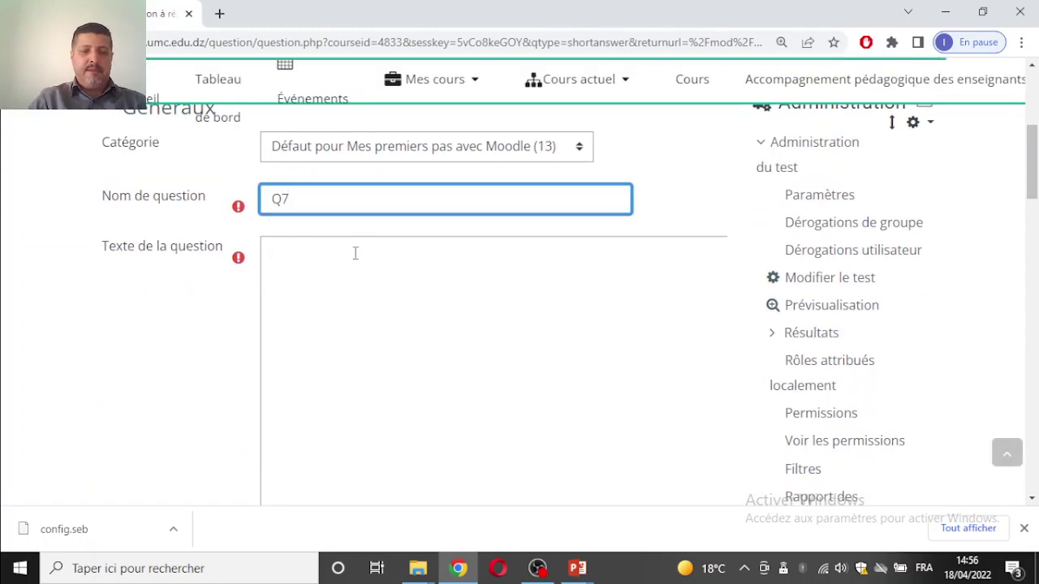
pyautogui.click(418, 261)
pyautogui.scroll(-2, 420, 248)
pyautogui.click(484, 195)
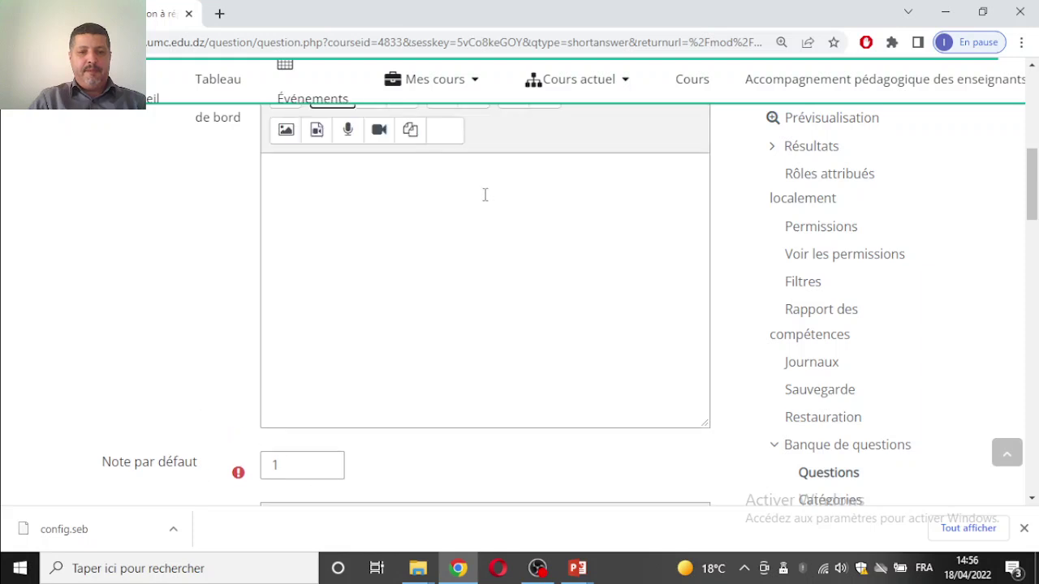
pyautogui.scroll(2, 490, 196)
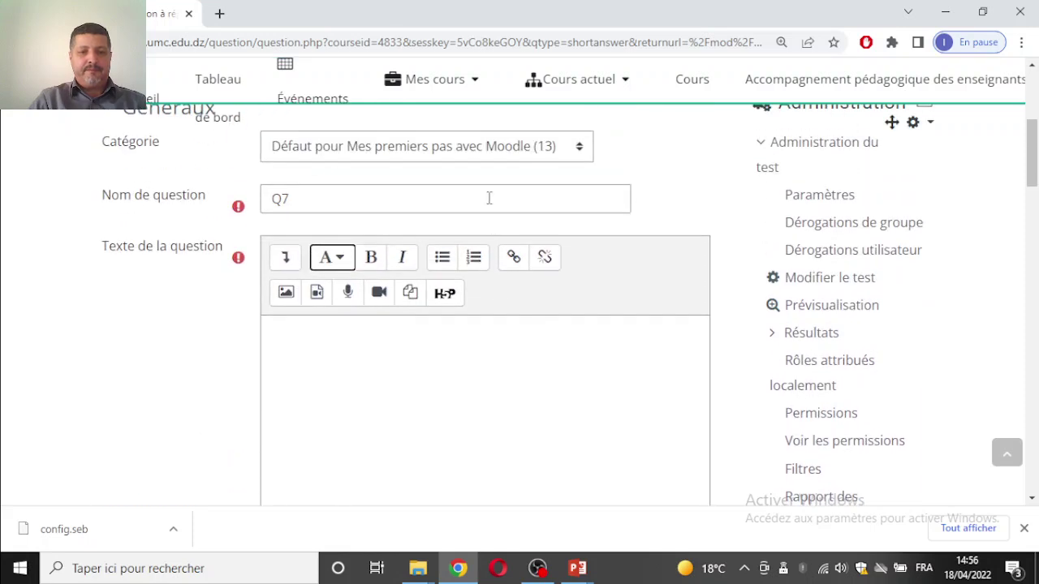
pyautogui.click(380, 338)
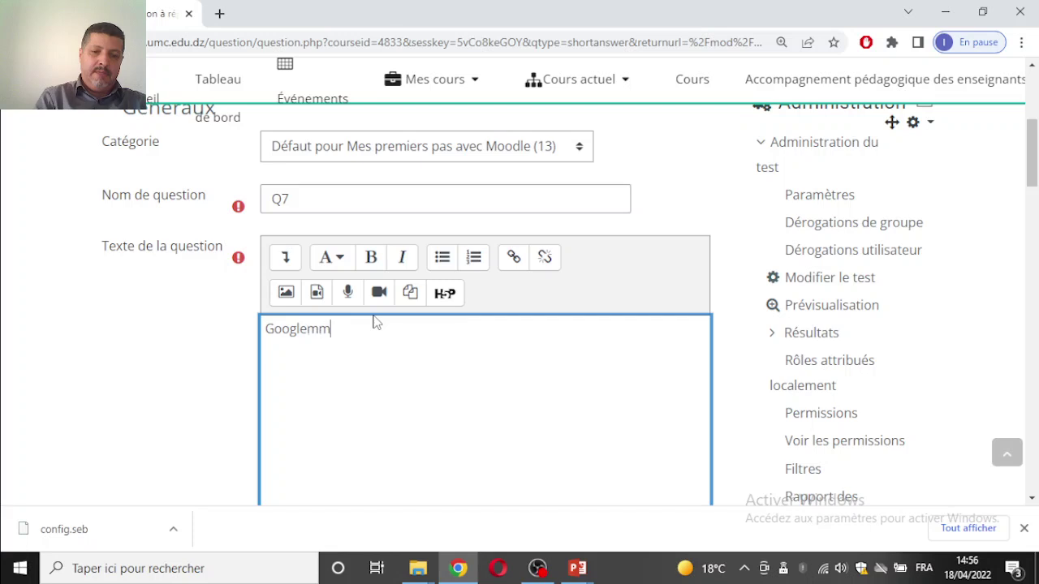
pyautogui.write('Googlemeet est une')
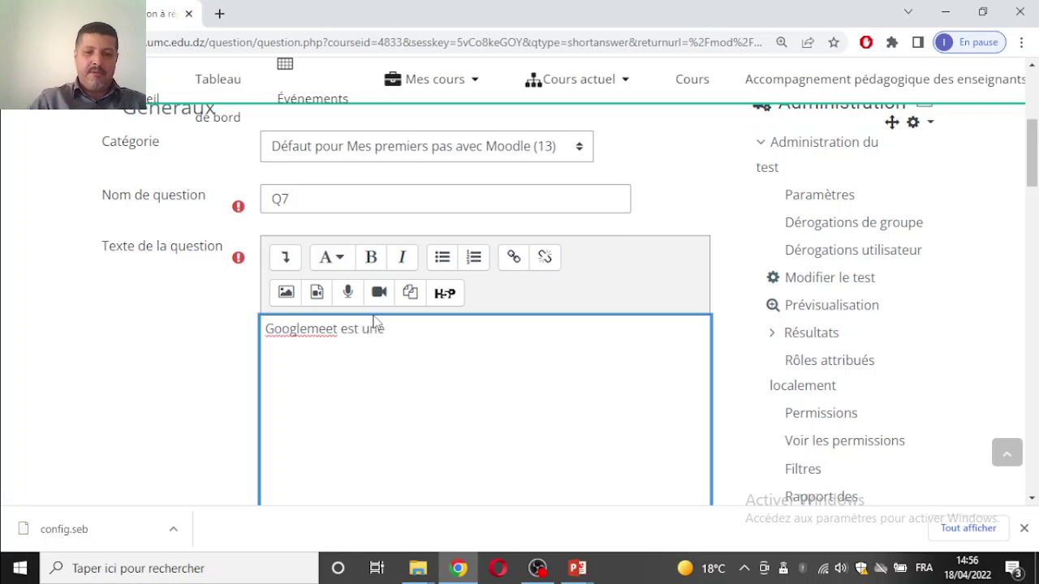
# - Enter "Visioconférence" as the first accepted answer and set its grade to 100%
pyautogui.scroll(-7, 373, 325)
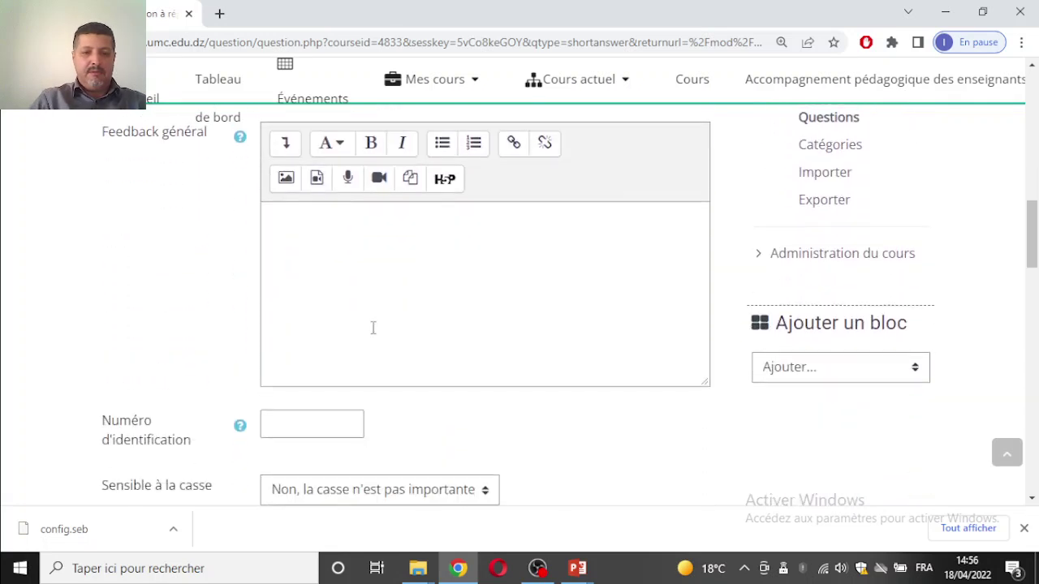
pyautogui.scroll(-5, 373, 328)
pyautogui.click(331, 268)
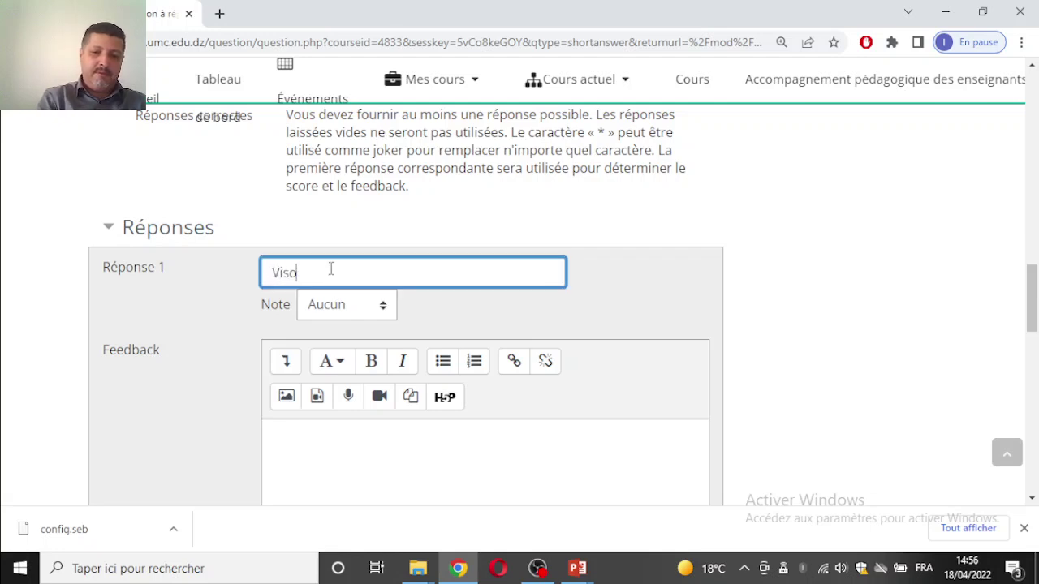
pyautogui.write('Visiocon')
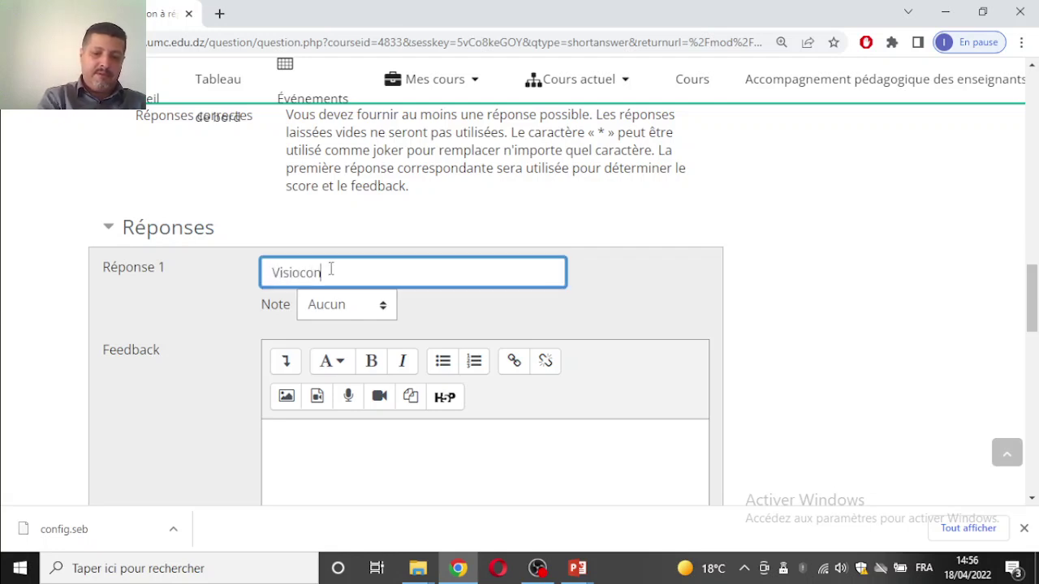
pyautogui.write('férence')
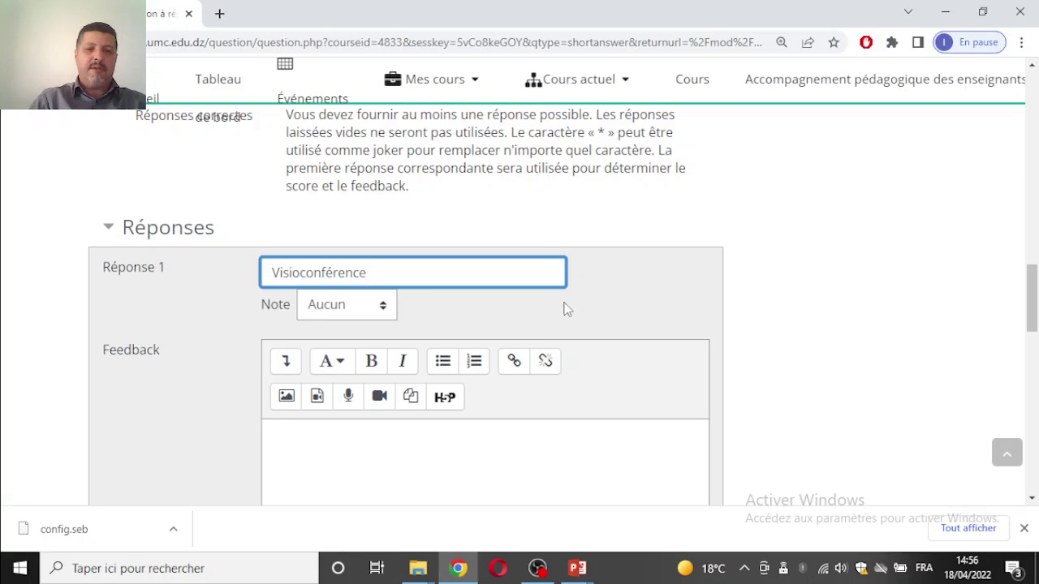
pyautogui.click(348, 315)
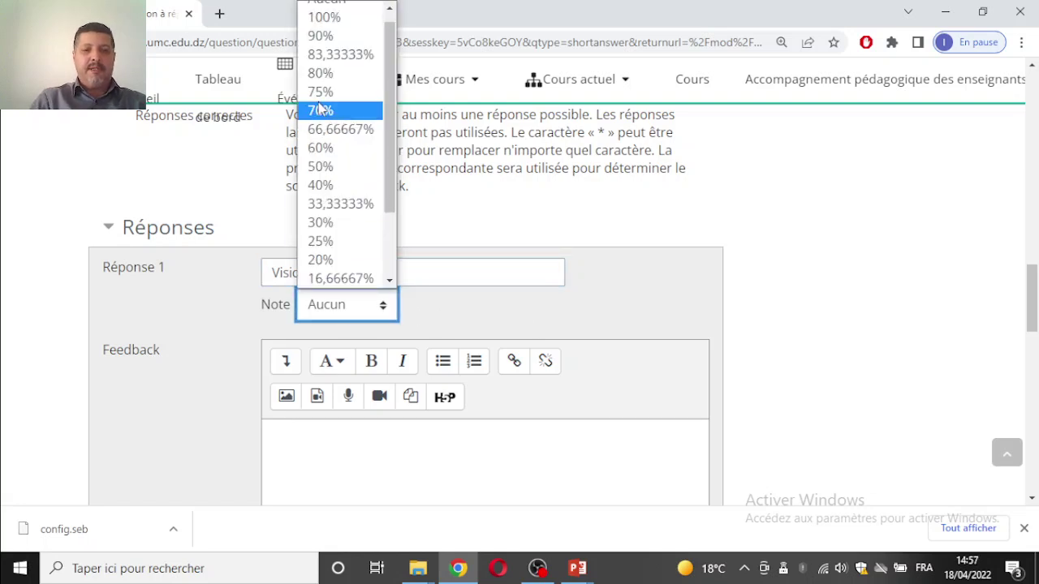
pyautogui.click(324, 17)
# - Save the Q7 short-answer question to the quiz
pyautogui.scroll(-5, 487, 306)
pyautogui.click(330, 422)
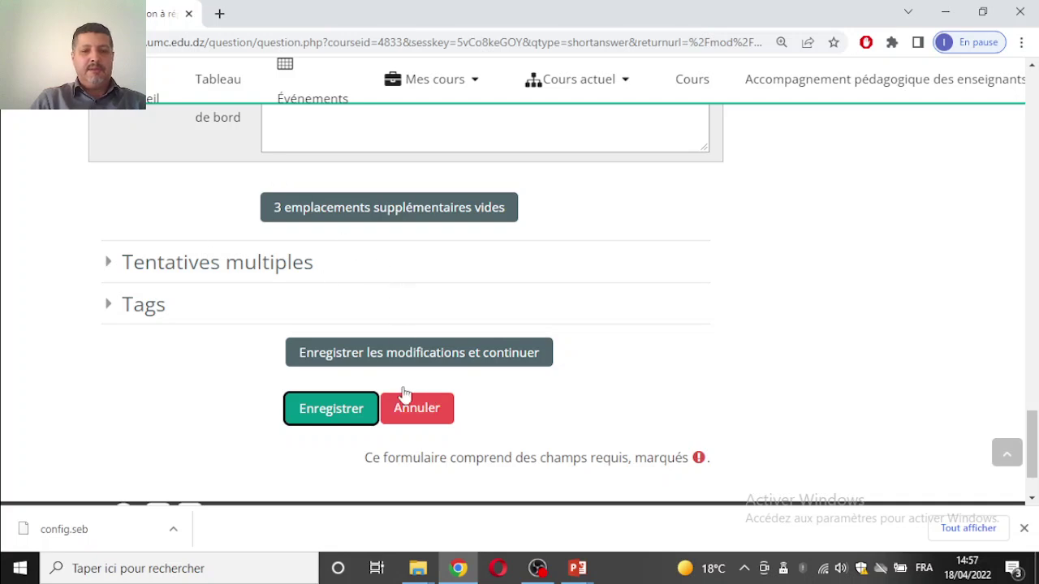
pyautogui.scroll(15, 447, 344)
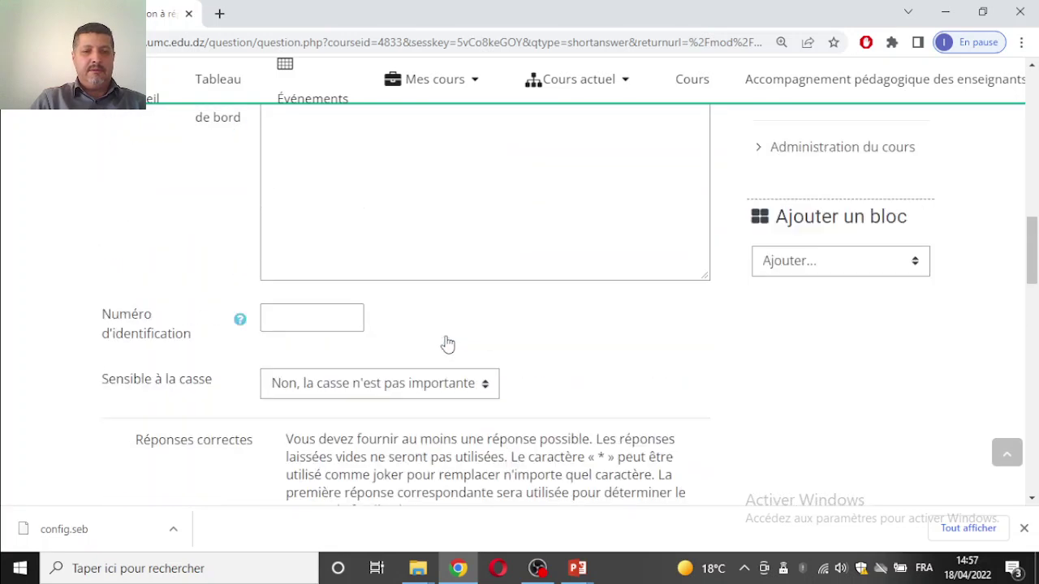
pyautogui.scroll(10, 448, 346)
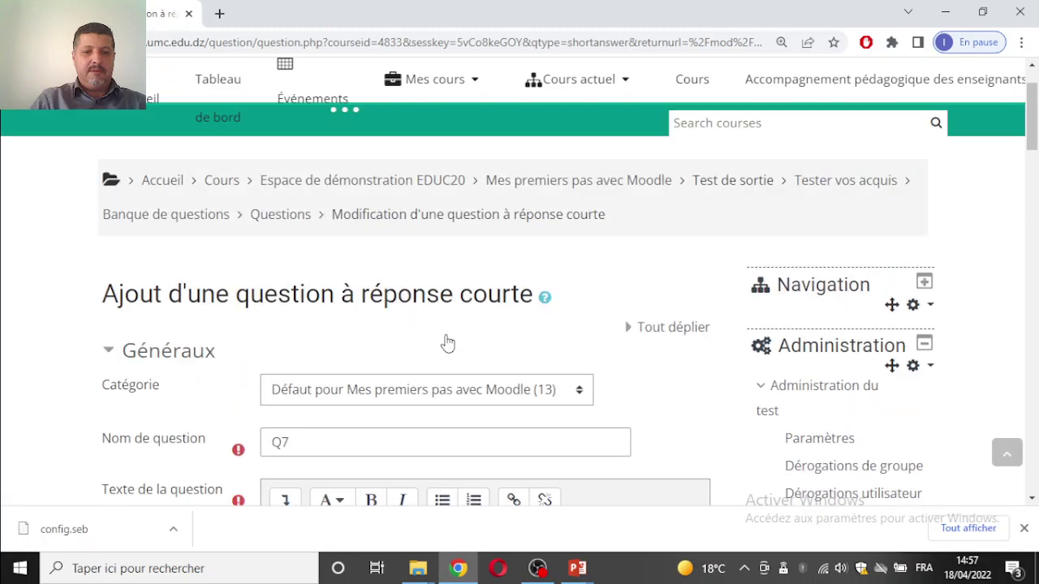
pyautogui.scroll(-4, 449, 350)
pyautogui.scroll(-20, 450, 349)
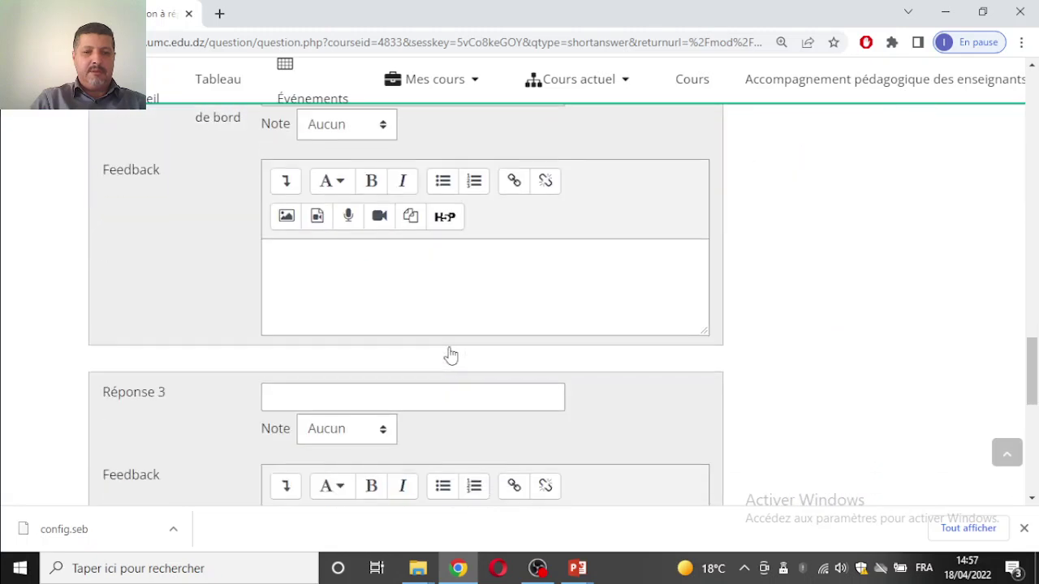
pyautogui.scroll(-2, 452, 357)
pyautogui.click(311, 323)
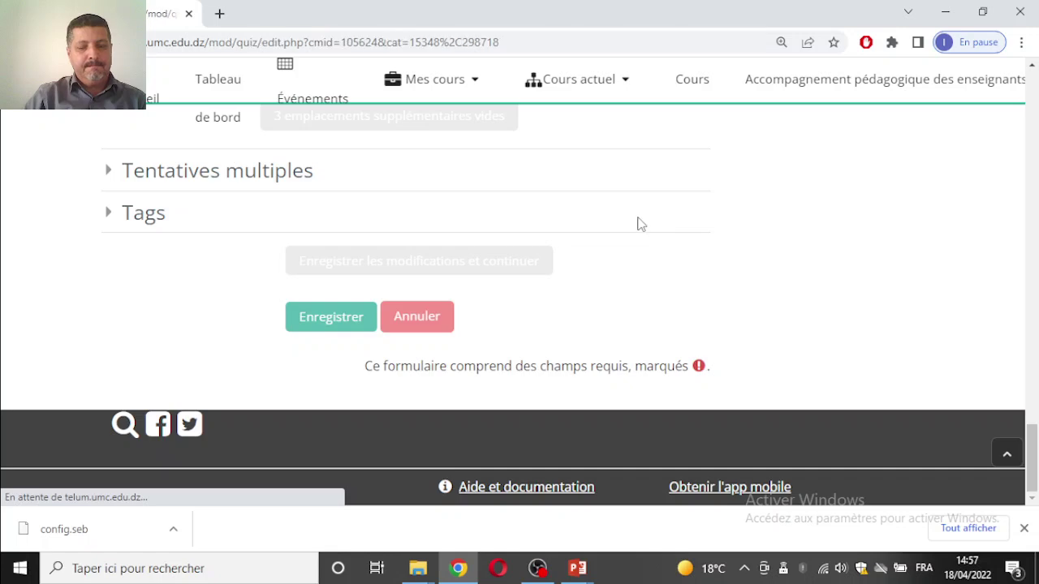
# - Add a new question of type "Appariement aléatoire à réponse courte" at the end of the quiz
pyautogui.scroll(-15, 503, 244)
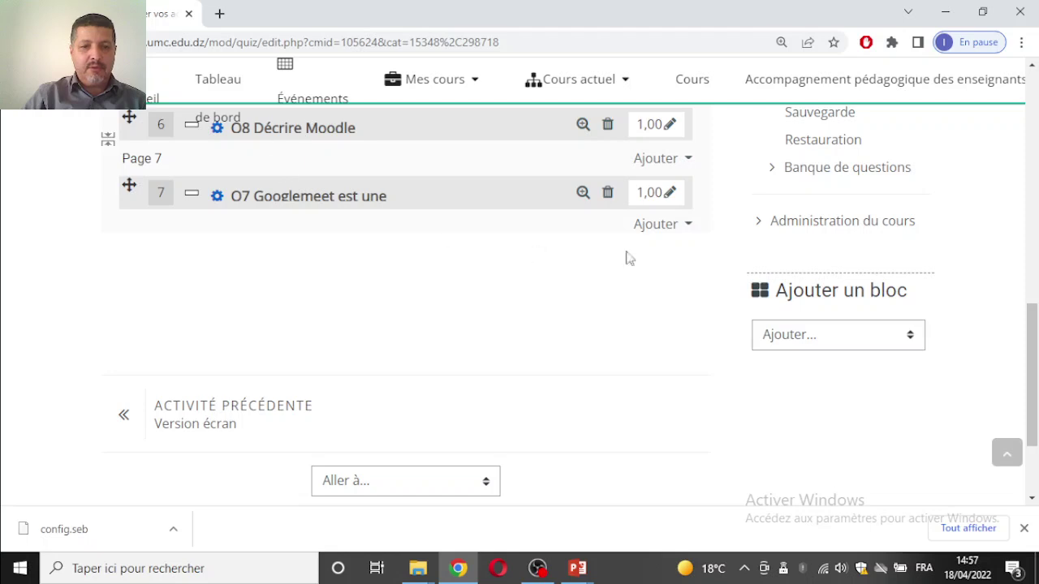
pyautogui.click(656, 233)
pyautogui.click(553, 261)
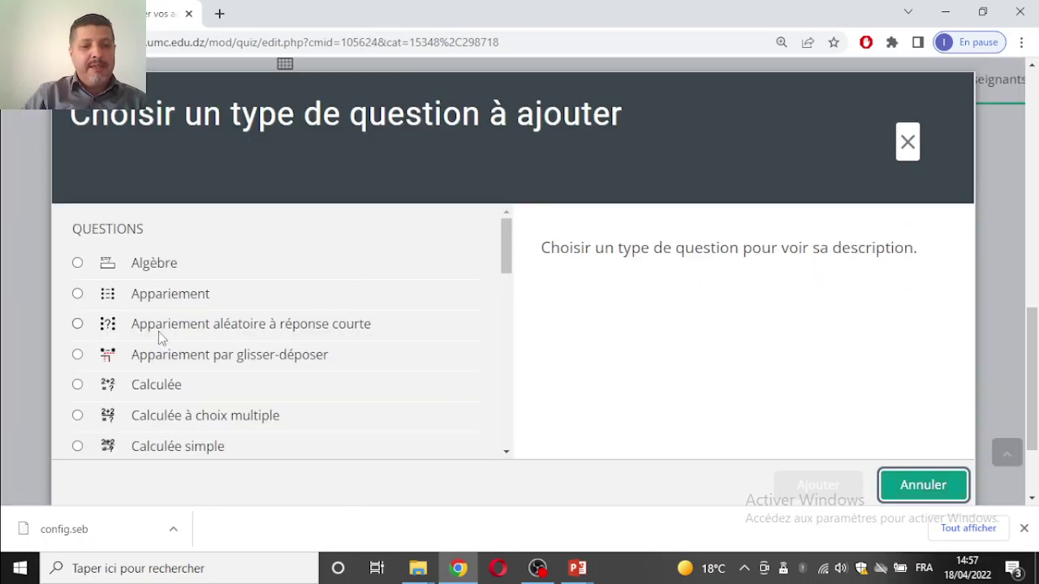
pyautogui.click(77, 324)
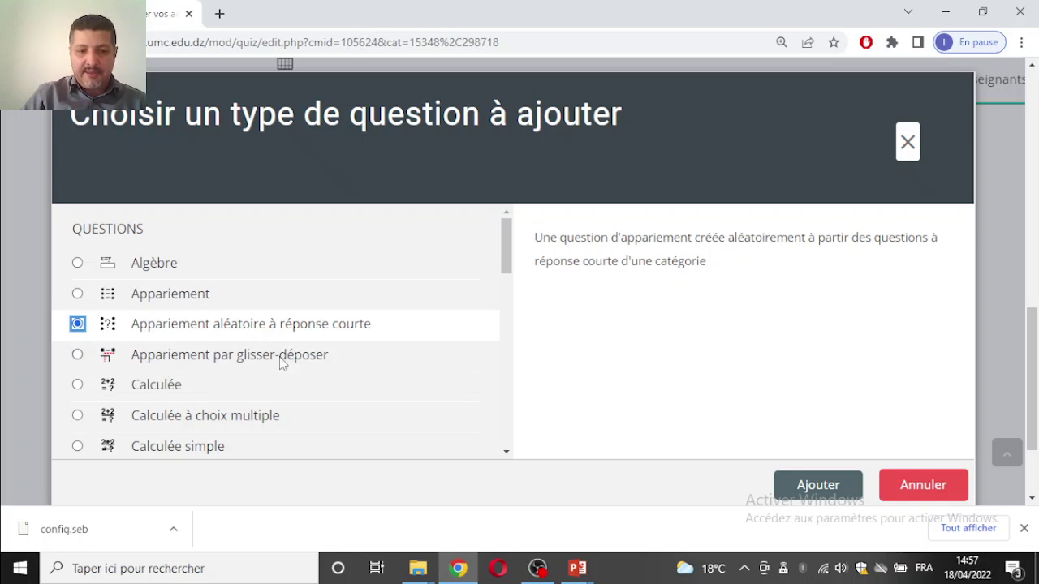
pyautogui.click(803, 483)
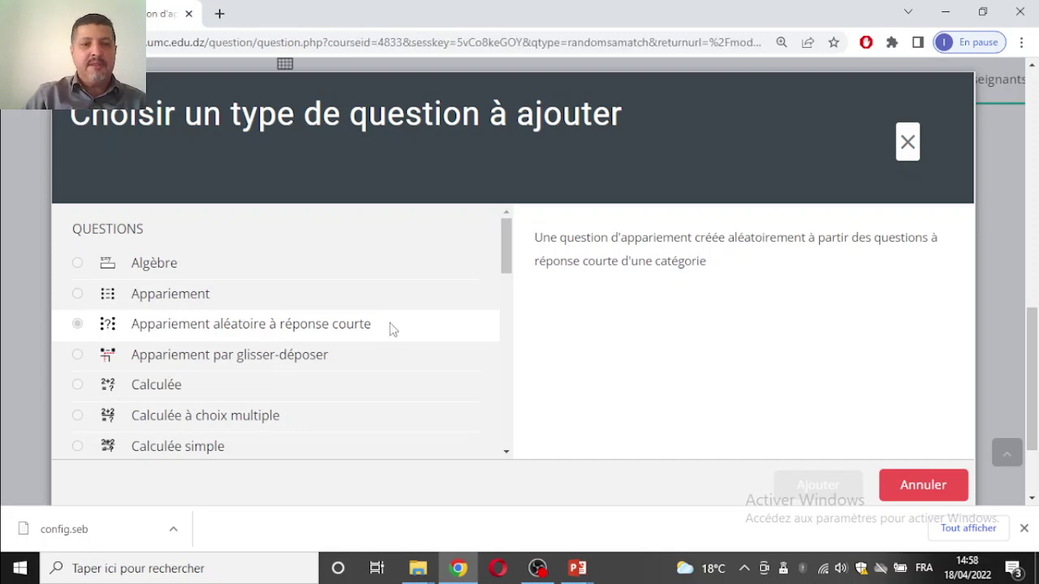
# - Replace the default name of the random matching question with Q9
pyautogui.scroll(-5, 396, 324)
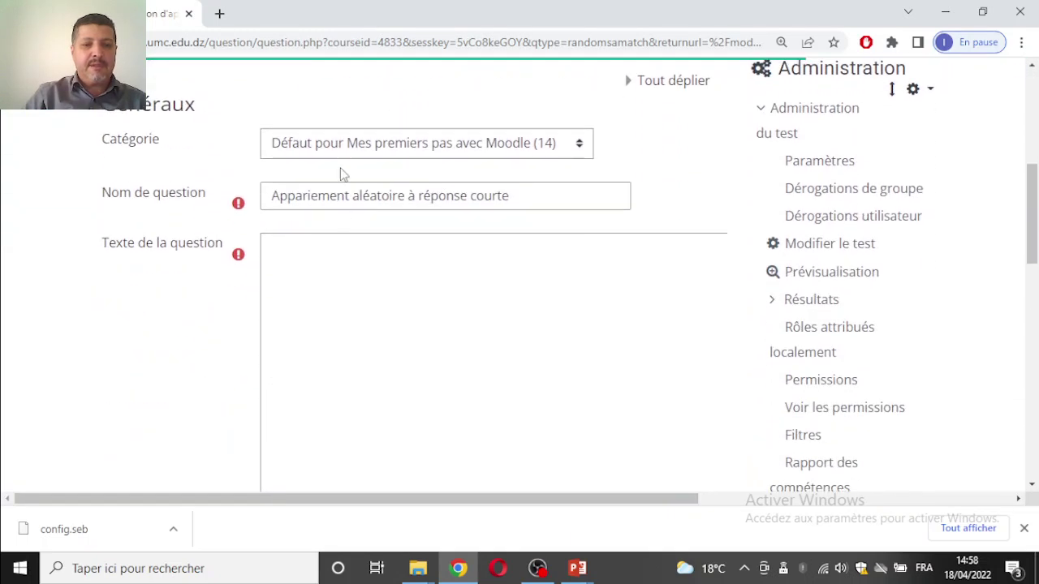
pyautogui.scroll(1, 354, 158)
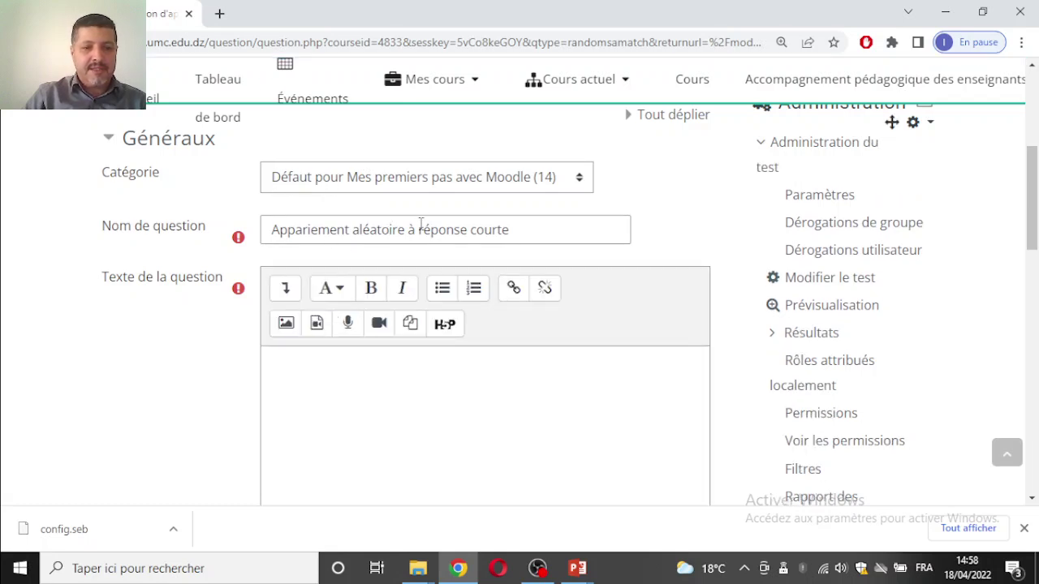
pyautogui.moveTo(539, 219); pyautogui.dragTo(47, 225)
pyautogui.write('Q9')
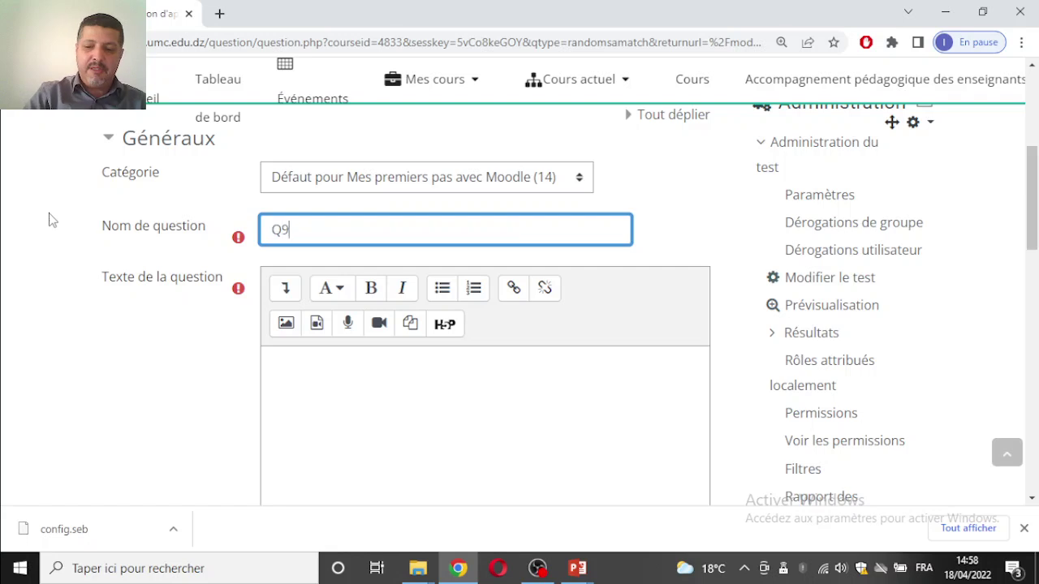
# - Enter "Répondre à ces questions" as the question text of Q9
pyautogui.click(401, 389)
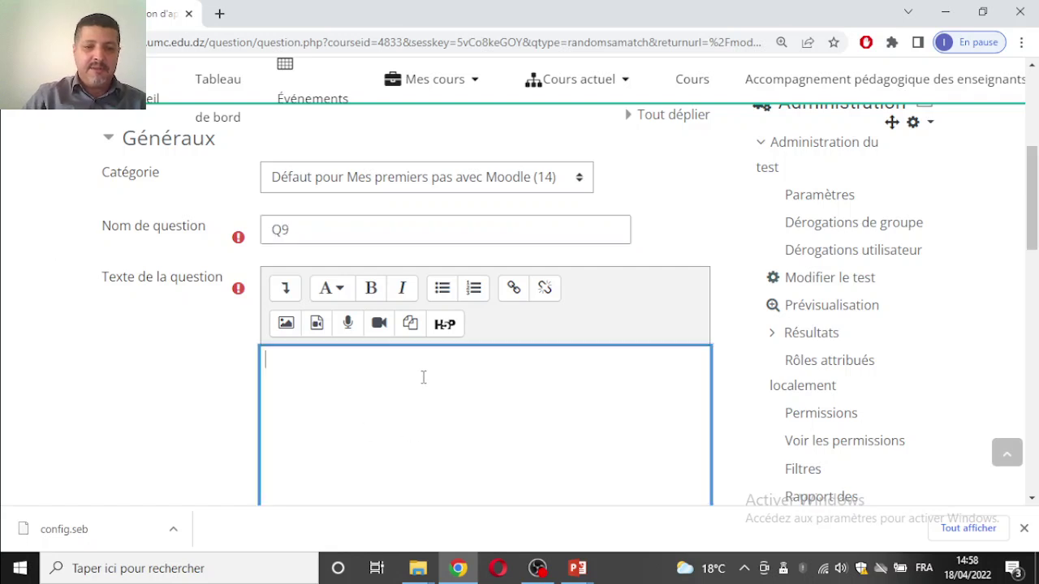
pyautogui.scroll(-5, 446, 343)
pyautogui.scroll(-5, 446, 343)
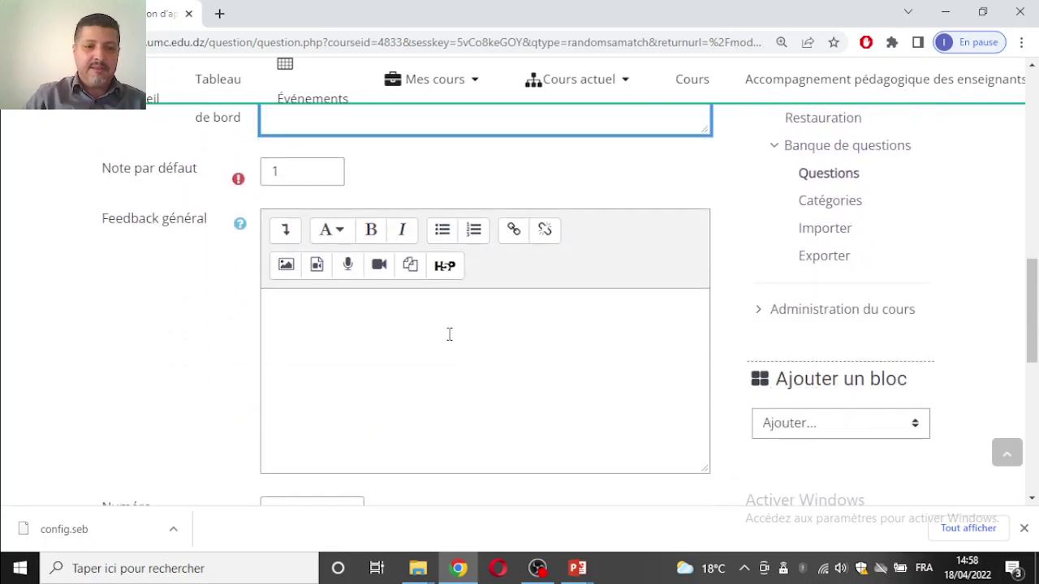
pyautogui.scroll(10, 451, 341)
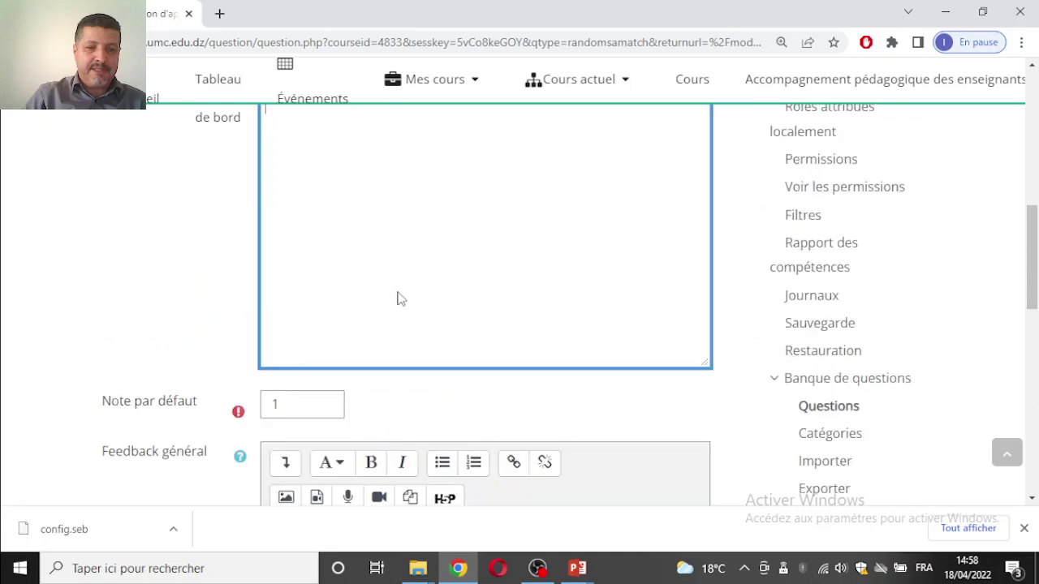
pyautogui.write('Rép')
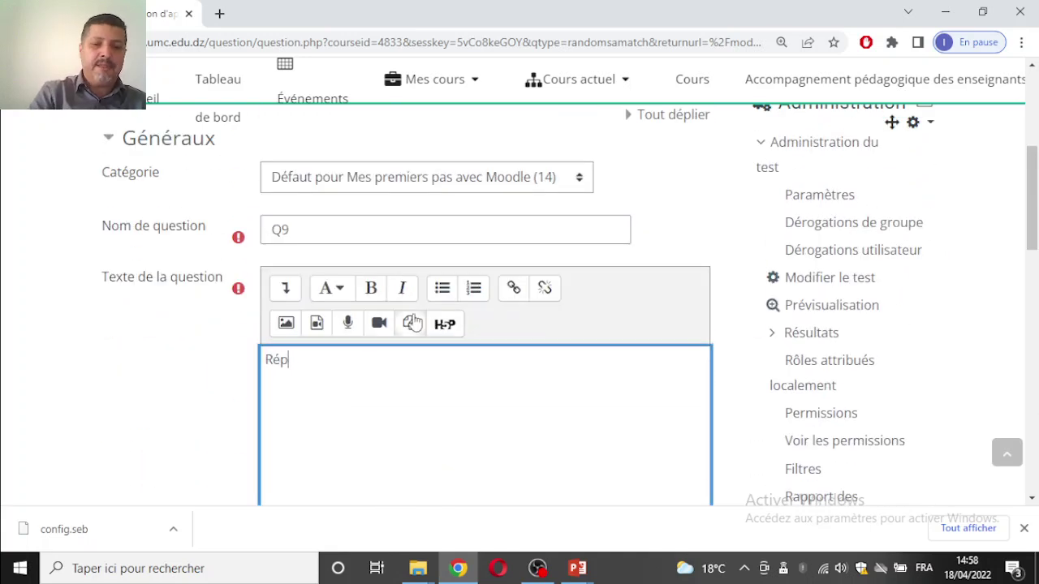
pyautogui.press('BackSpace')
pyautogui.press('BackSpace')
pyautogui.press('BackSpace')
pyautogui.write('Répond')
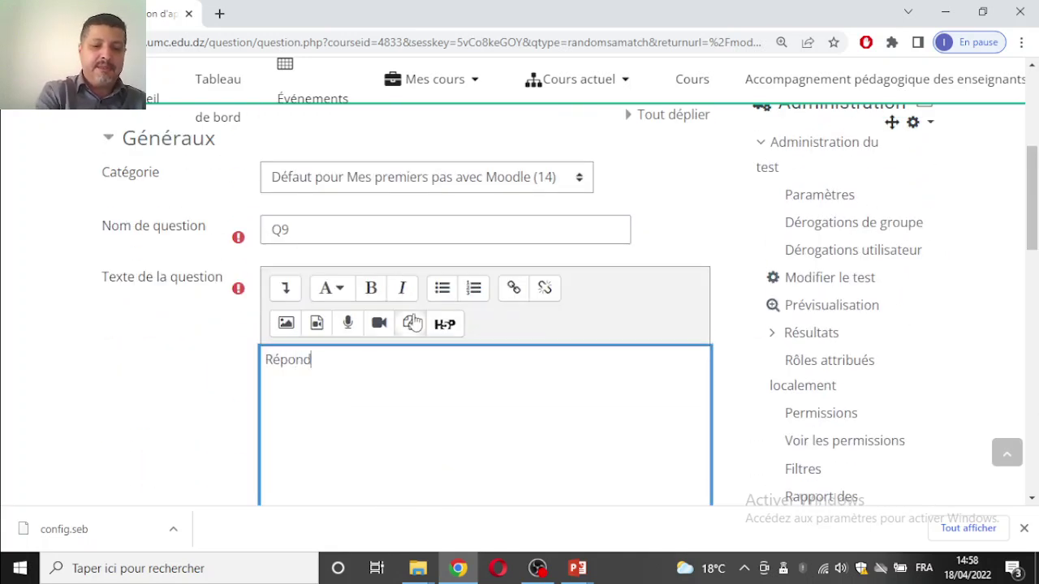
pyautogui.write('re à ces questions')
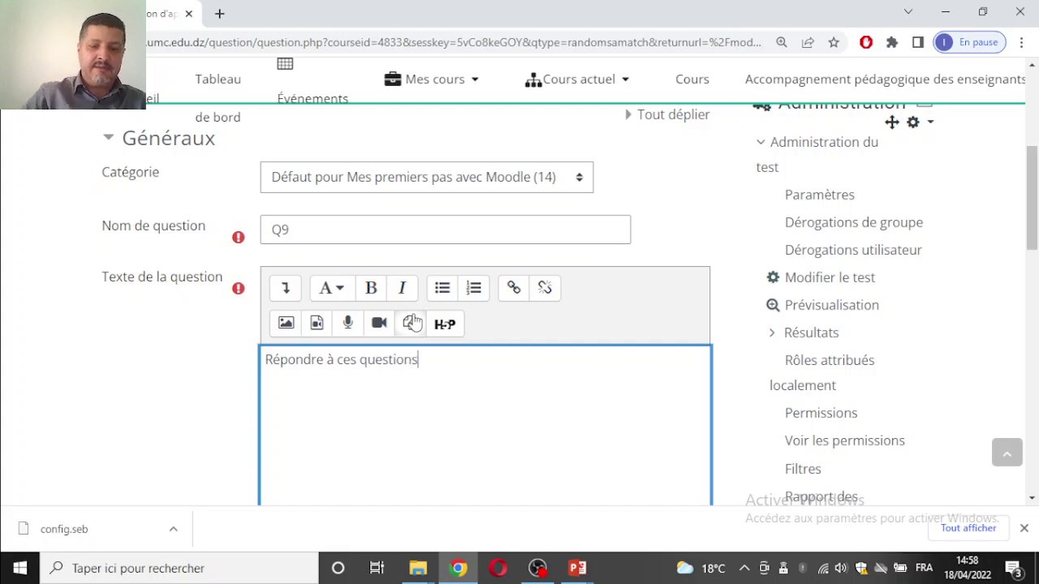
# - Set the number of questions to select for Q9 to 2
pyautogui.scroll(-3, 430, 327)
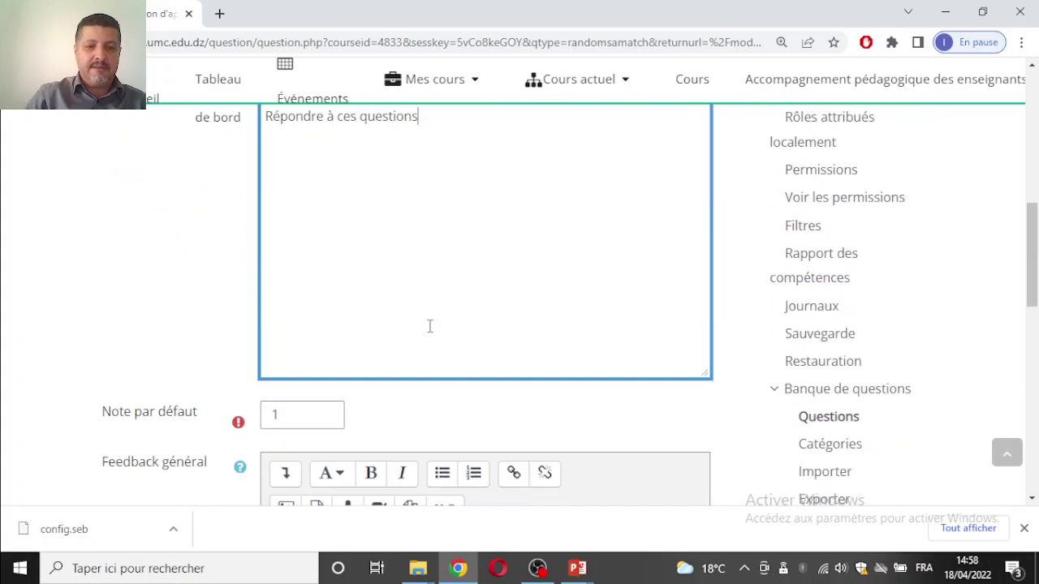
pyautogui.scroll(-4, 430, 326)
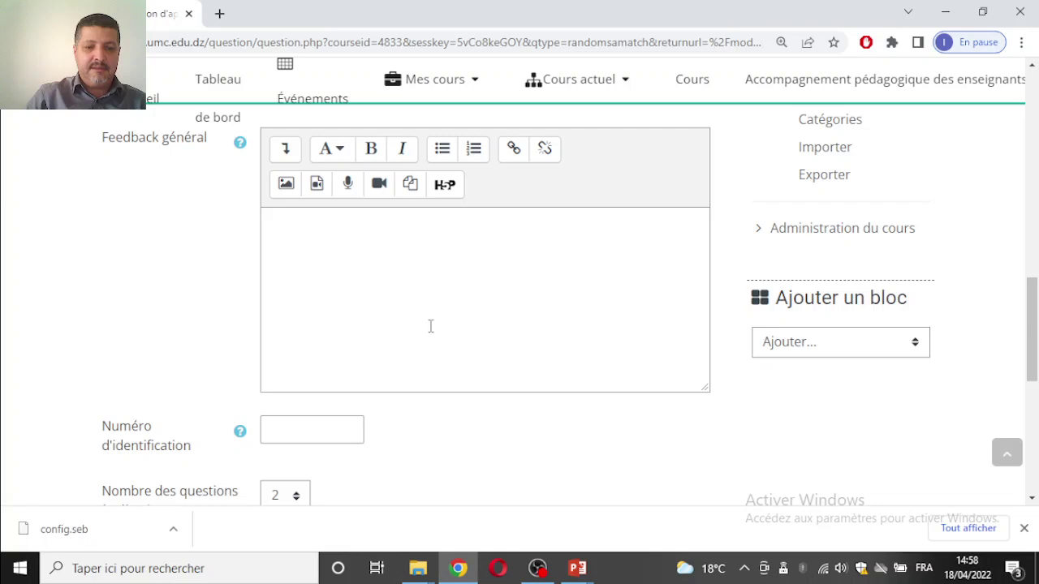
pyautogui.scroll(-3, 430, 327)
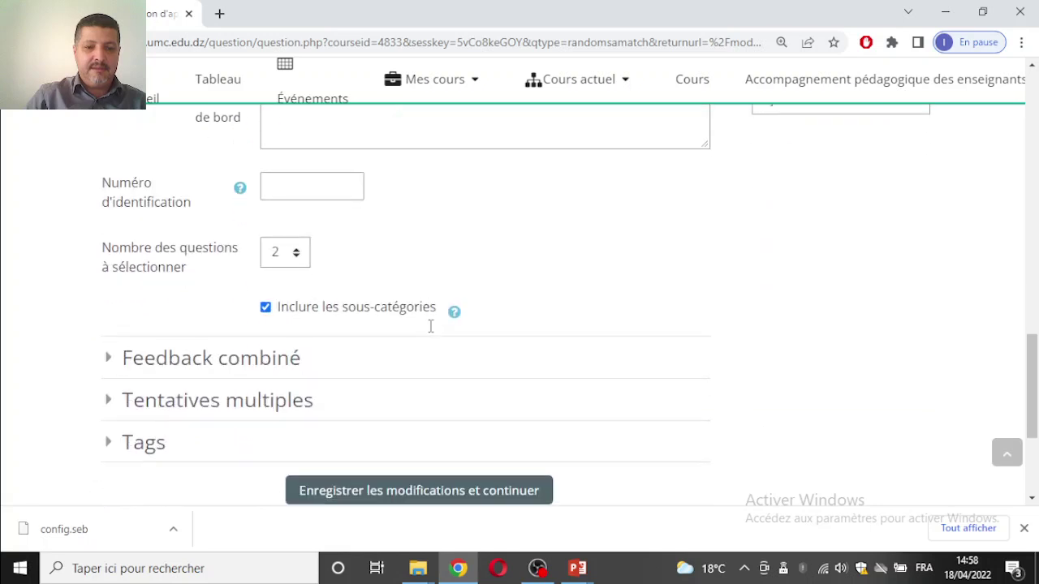
pyautogui.click(277, 258)
pyautogui.click(278, 258)
pyautogui.click(280, 258)
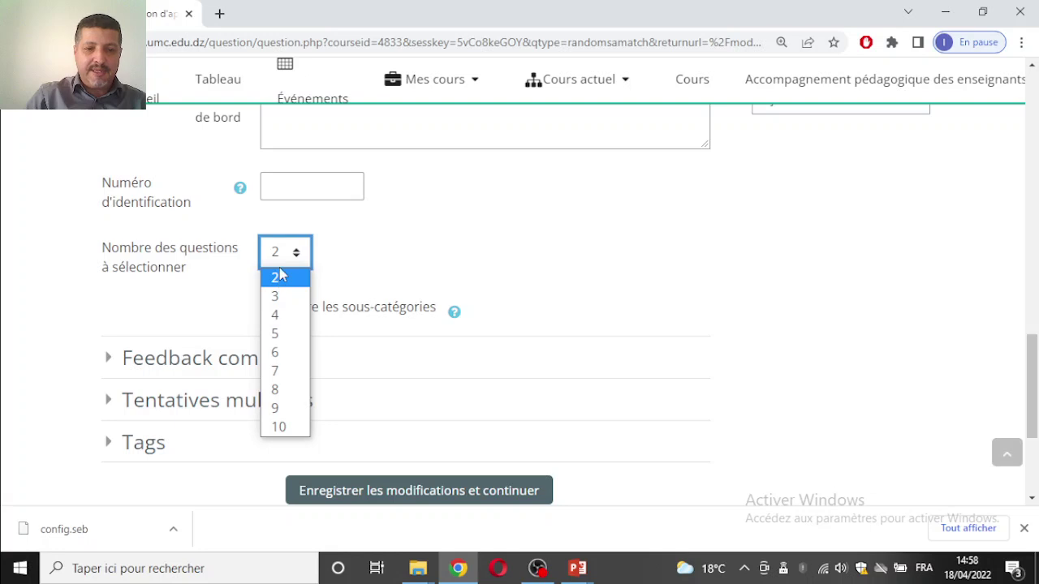
pyautogui.click(279, 277)
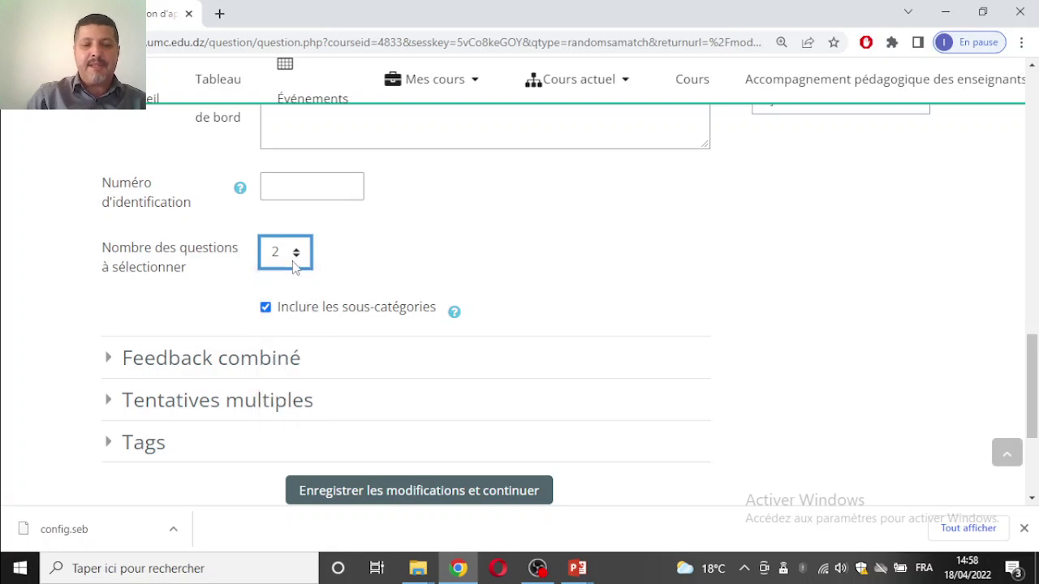
pyautogui.scroll(1, 369, 288)
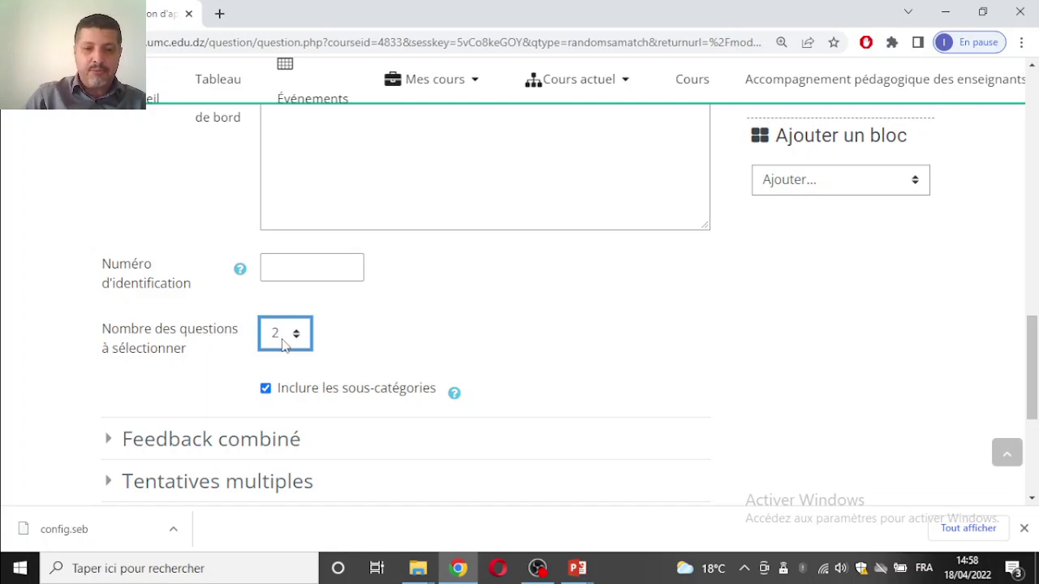
# - Save the Q9 random matching question to the quiz
pyautogui.scroll(-3, 493, 343)
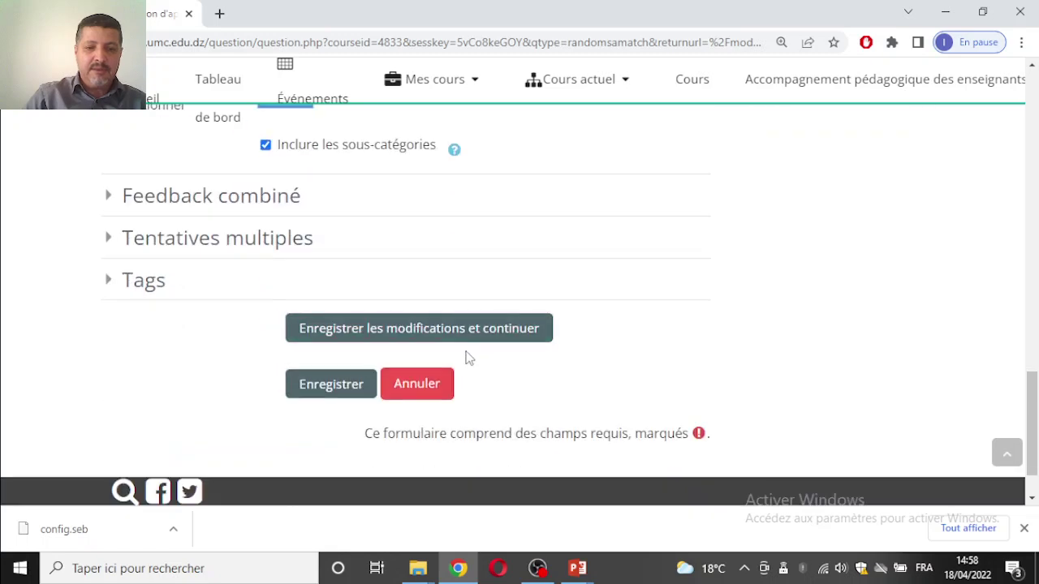
pyautogui.click(331, 384)
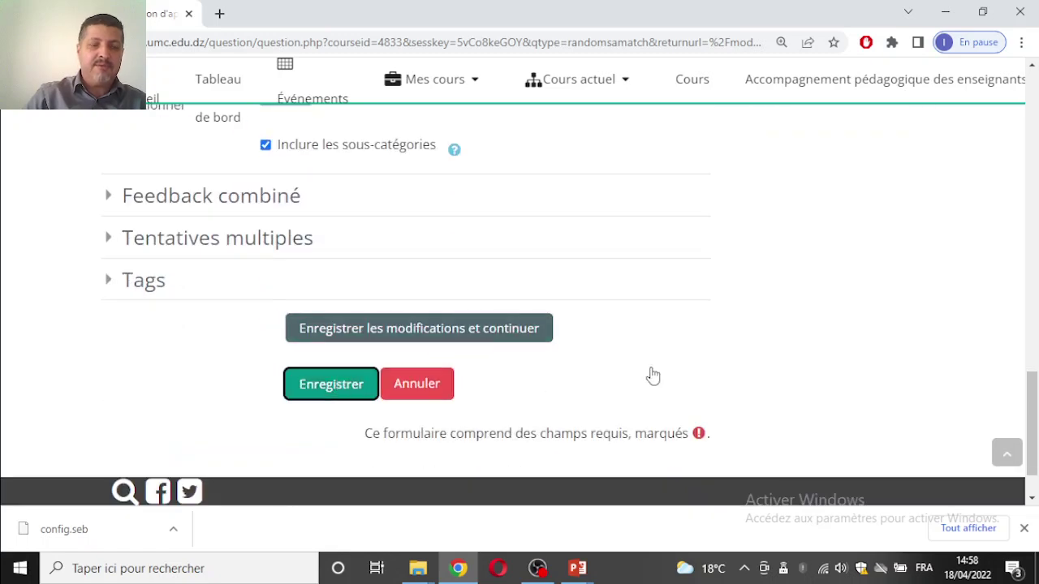
pyautogui.click(341, 379)
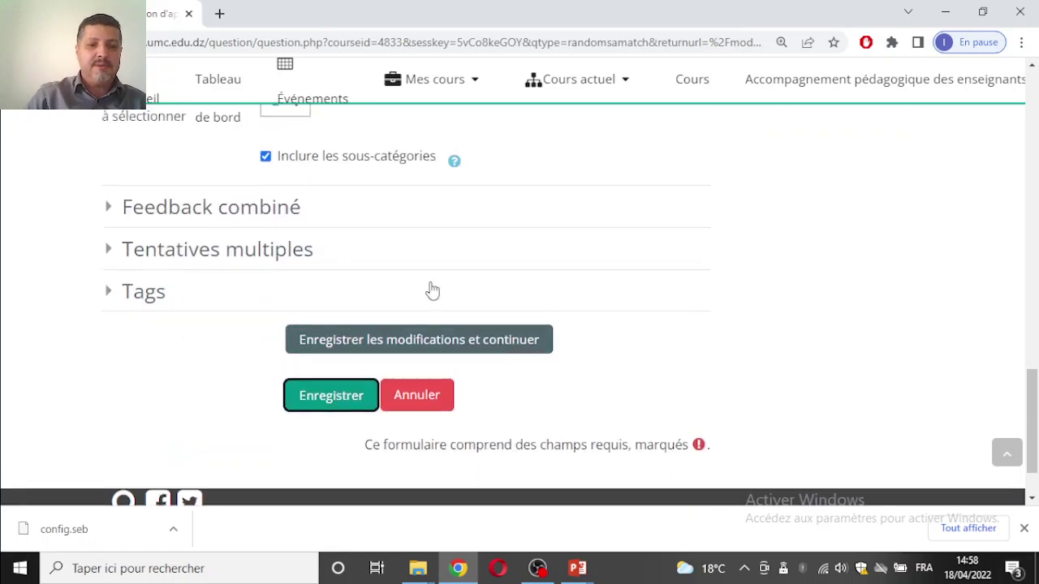
pyautogui.scroll(15, 432, 291)
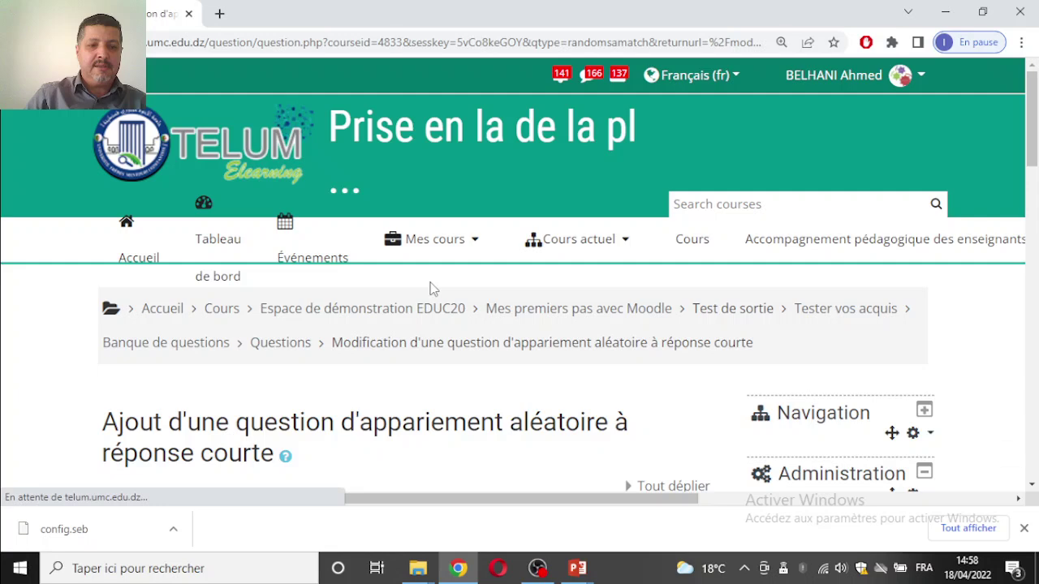
pyautogui.scroll(-10, 432, 289)
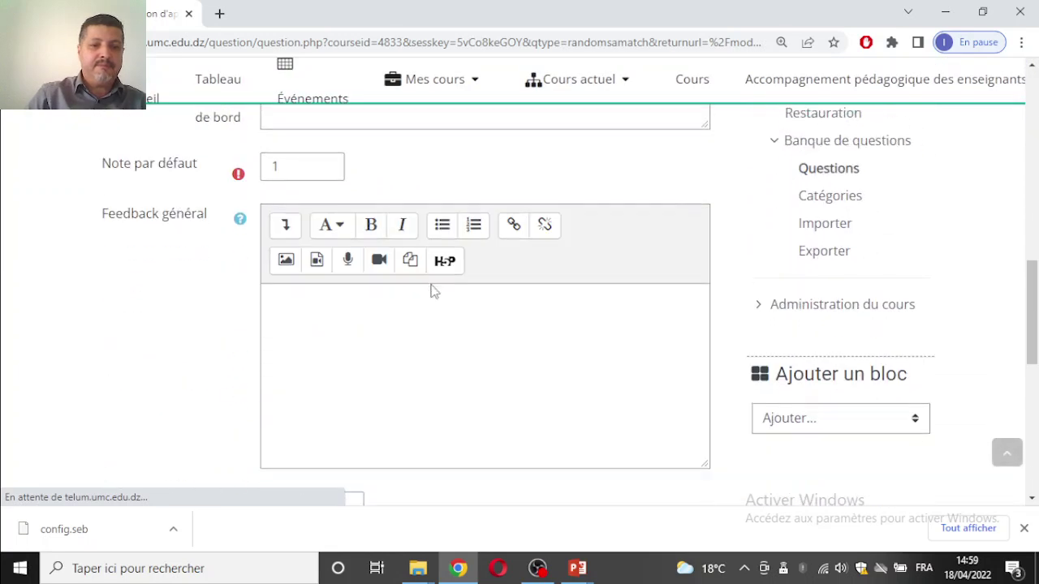
pyautogui.scroll(-6, 433, 290)
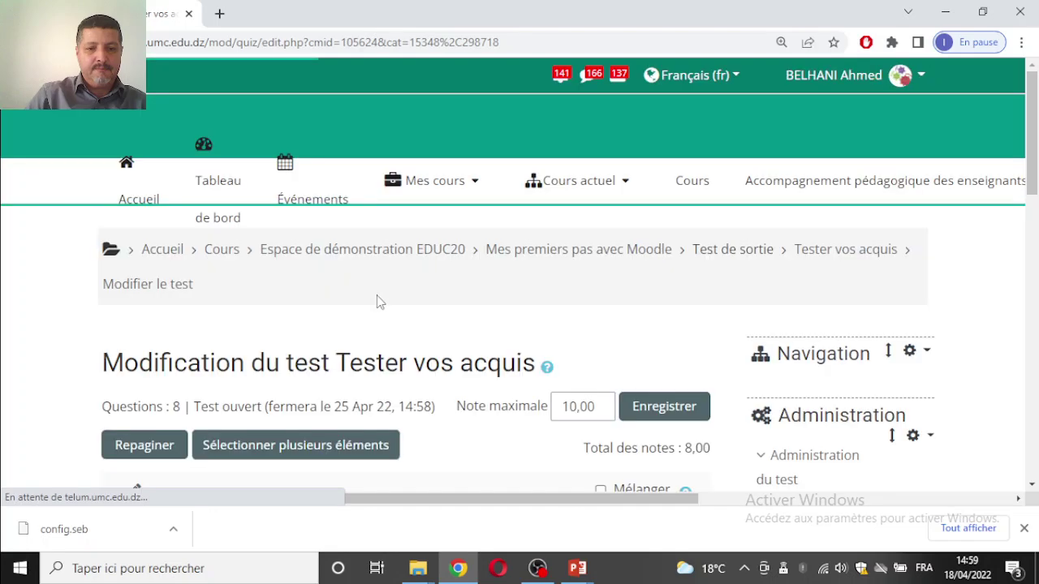
# - Preview the Q9 question "Répondre à ces questions" and close the preview
pyautogui.scroll(-3, 357, 304)
pyautogui.scroll(-1, 584, 403)
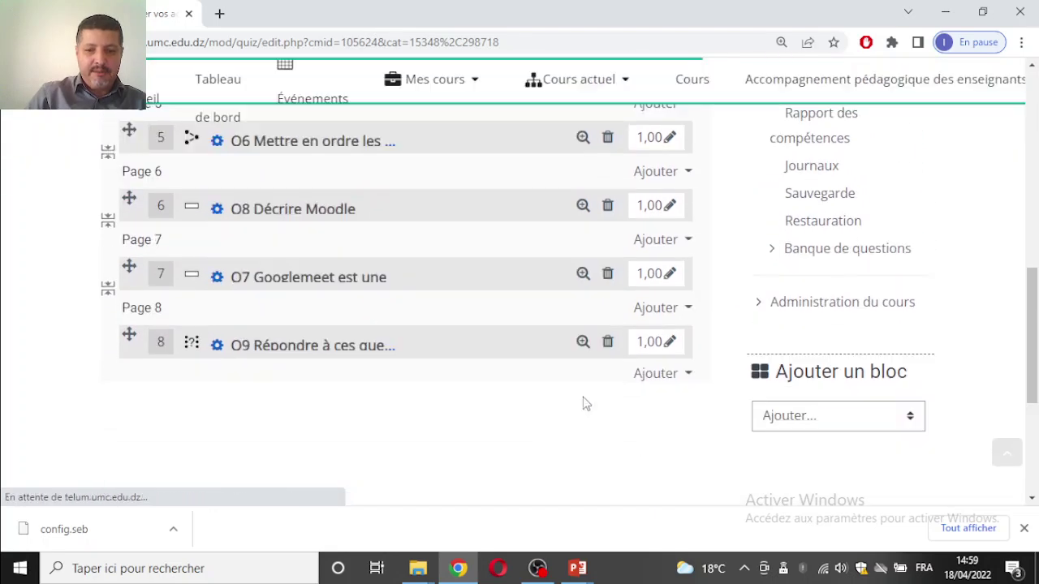
pyautogui.click(582, 347)
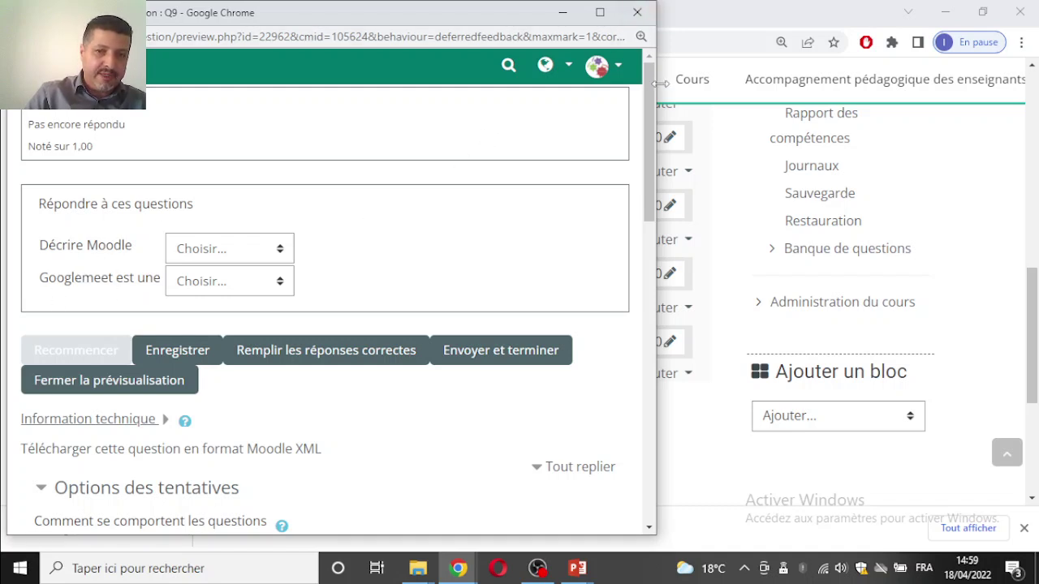
pyautogui.click(637, 13)
# - Add a new question of type "Réponse courte" at the end of the quiz, after Q9
pyautogui.click(660, 374)
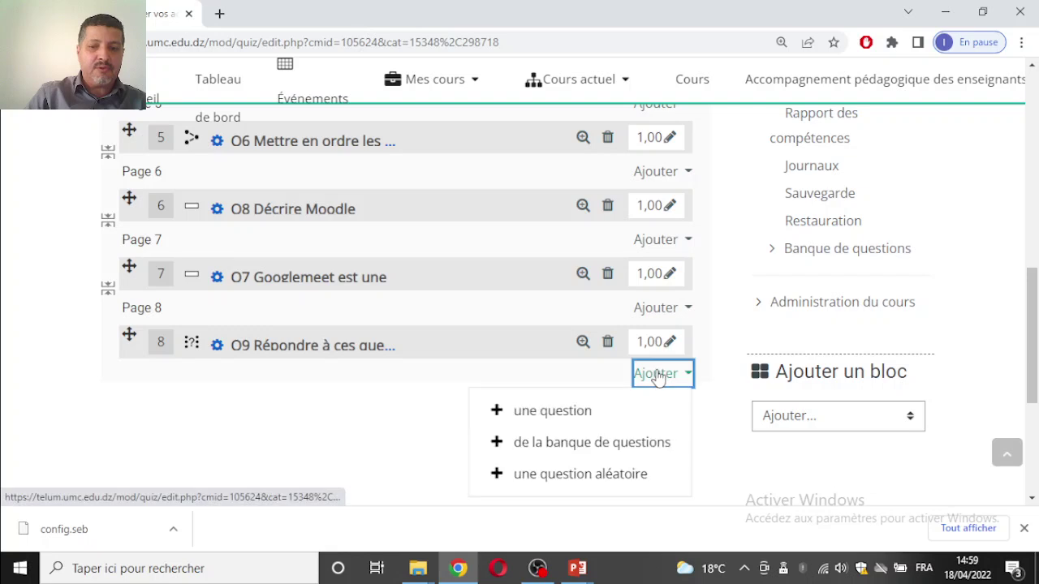
pyautogui.click(563, 413)
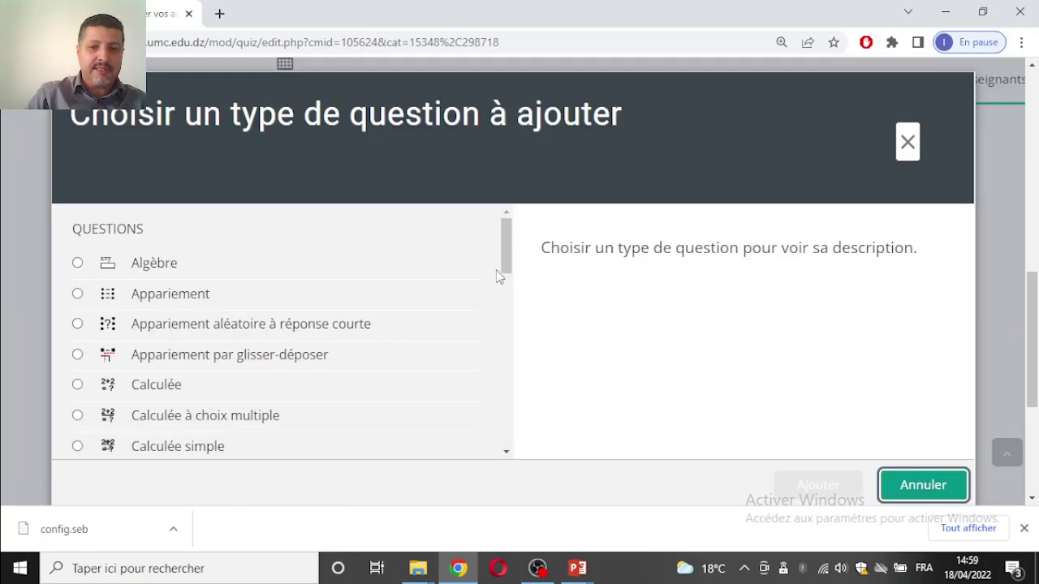
pyautogui.moveTo(504, 262); pyautogui.dragTo(513, 369)
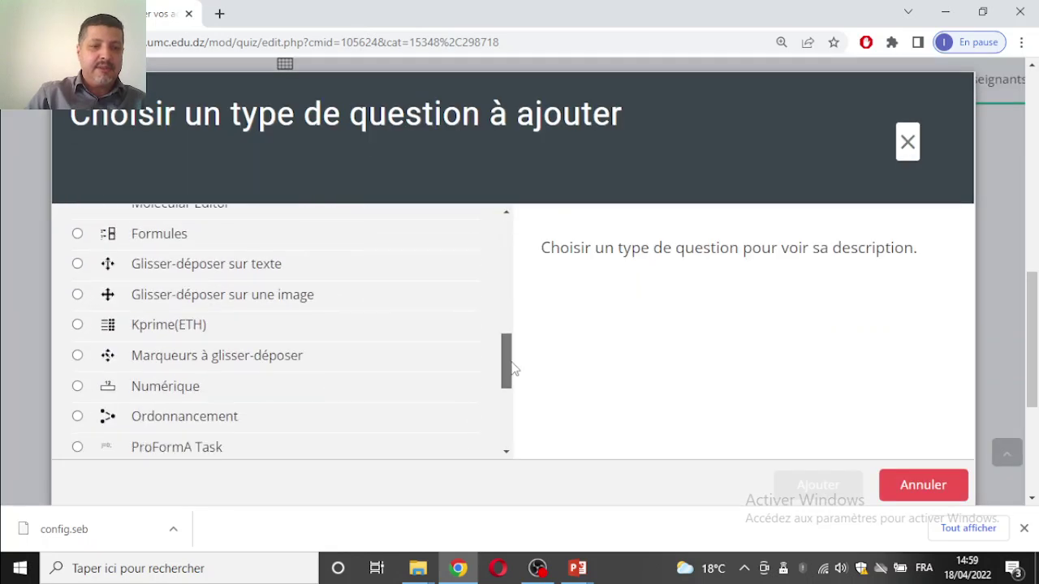
pyautogui.scroll(-2, 351, 385)
pyautogui.click(206, 301)
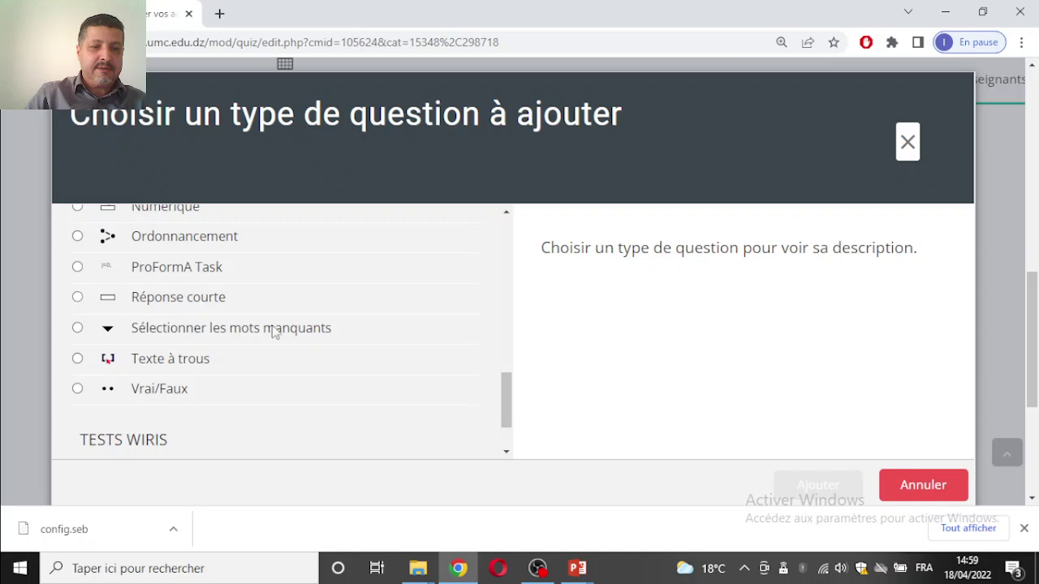
pyautogui.click(800, 486)
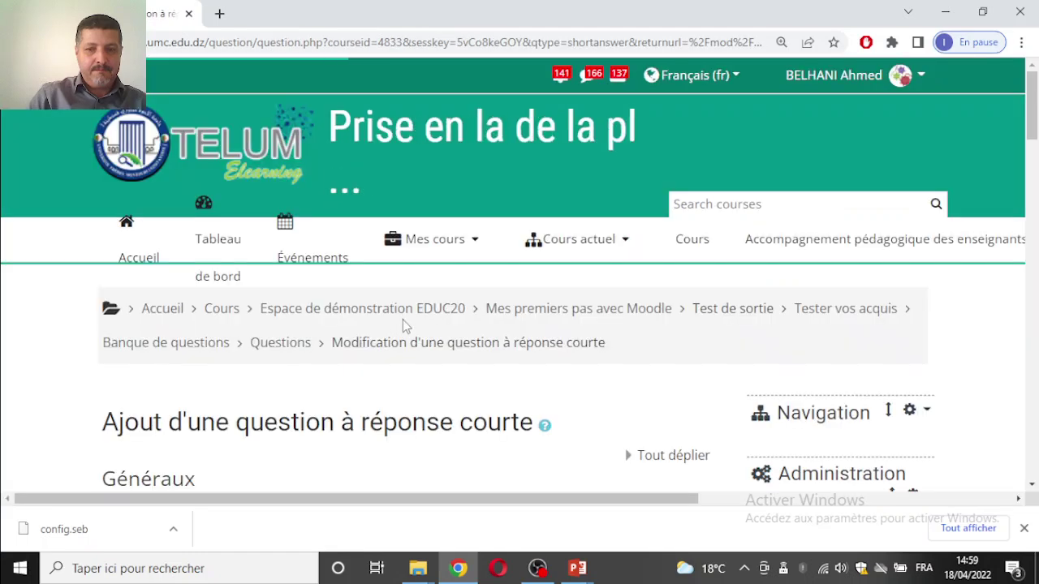
# - Name the new short-answer question Q10
pyautogui.scroll(-3, 357, 324)
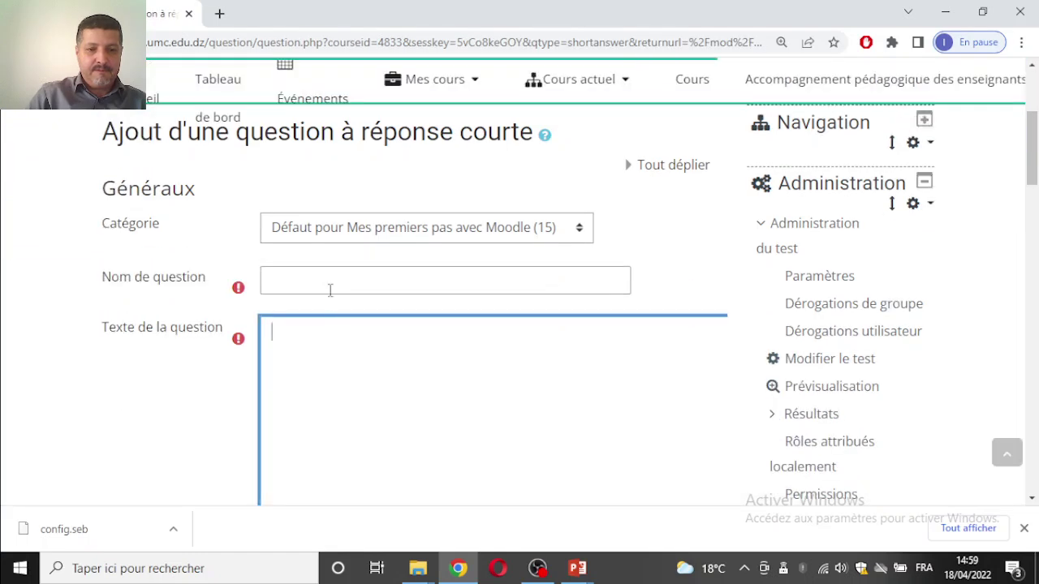
pyautogui.scroll(-4, 329, 289)
pyautogui.scroll(5, 333, 194)
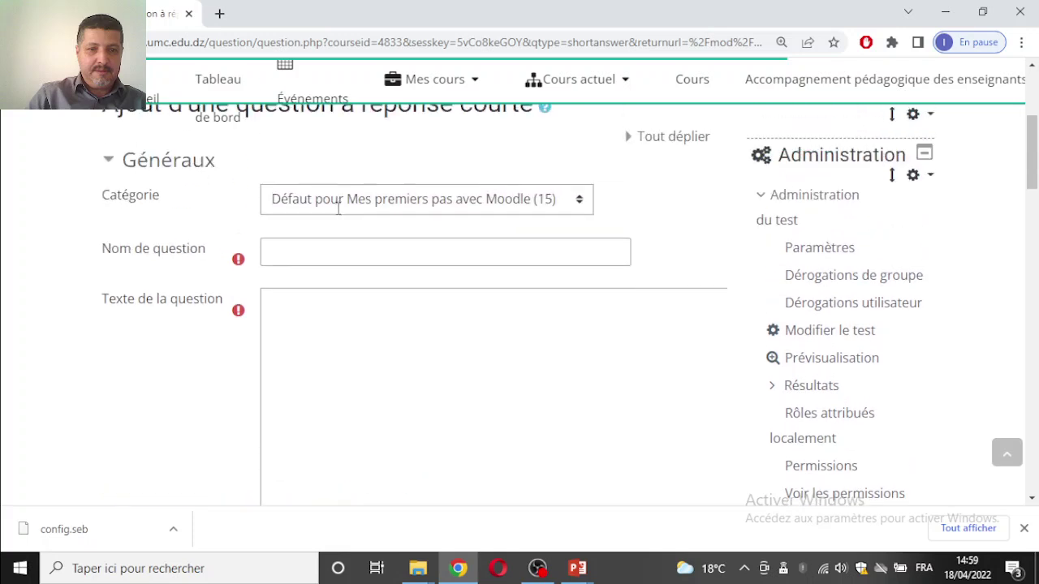
pyautogui.click(315, 256)
pyautogui.write('Q10')
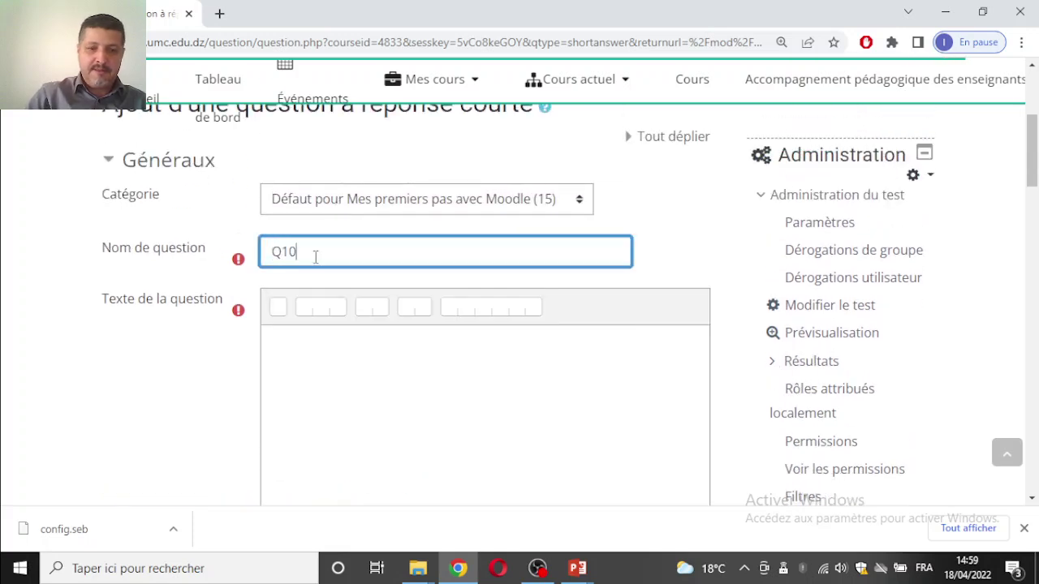
# - Enter "Opale est une" as the question text of the short-answer question Q10
pyautogui.click(324, 394)
pyautogui.write('Oapl')
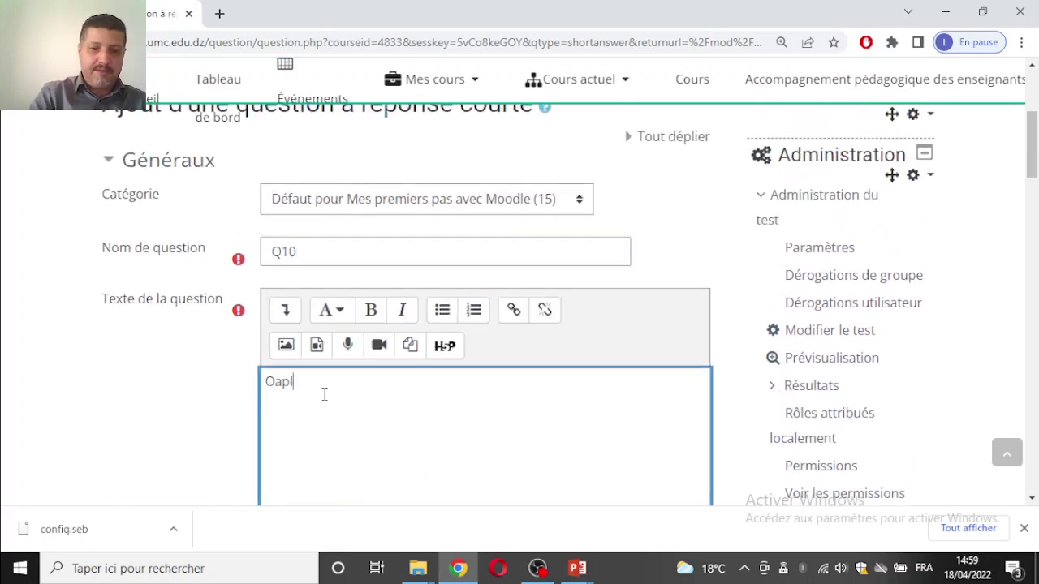
pyautogui.press('BackSpace')
pyautogui.press('BackSpace')
pyautogui.write('pale es')
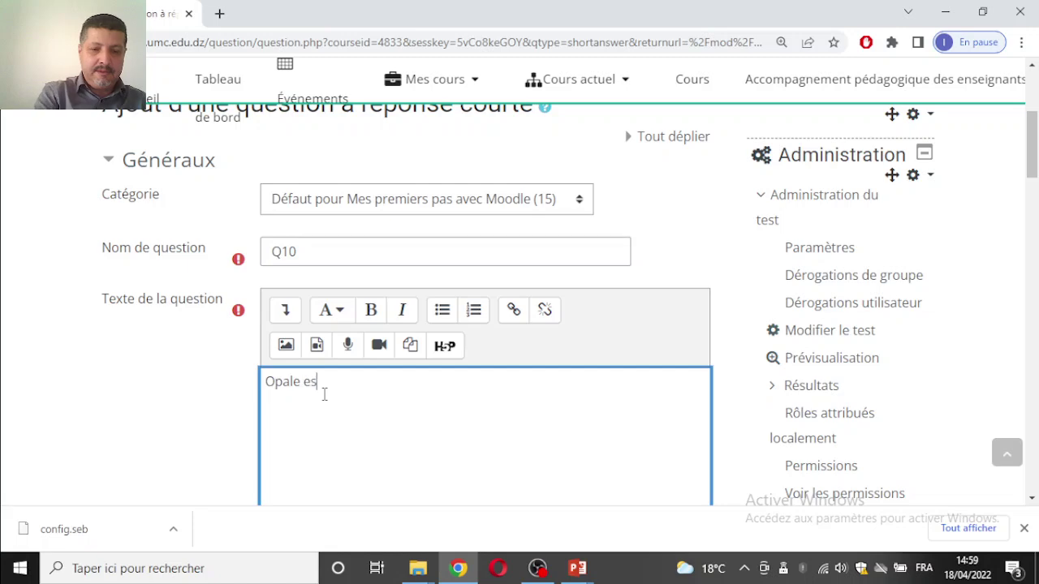
pyautogui.write('t une')
# - Set answer 1 of the short-answer question to "CE" with a grade of 100% and save the question to the quiz
pyautogui.scroll(-7, 508, 397)
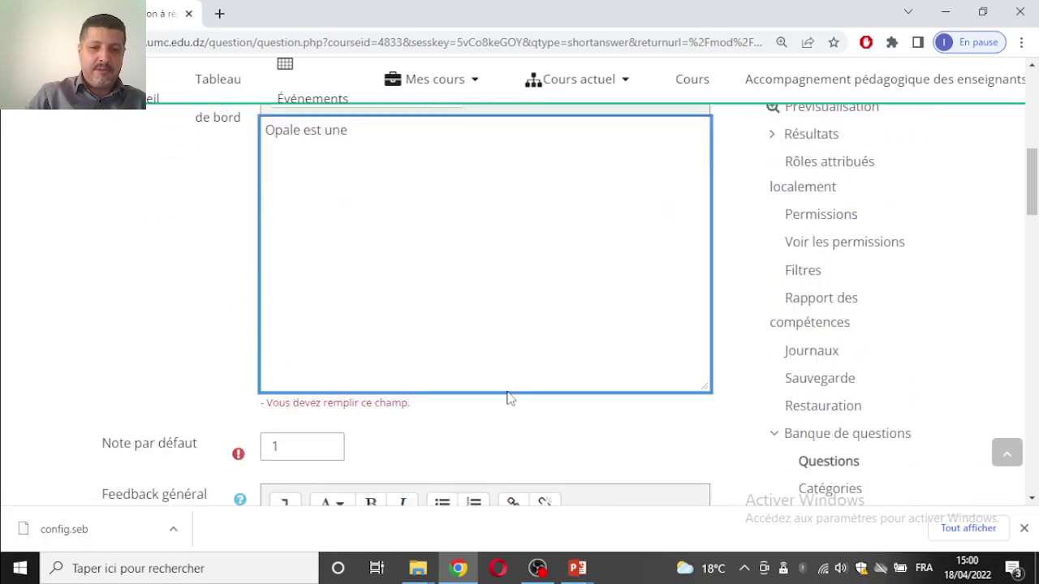
pyautogui.scroll(-7, 398, 352)
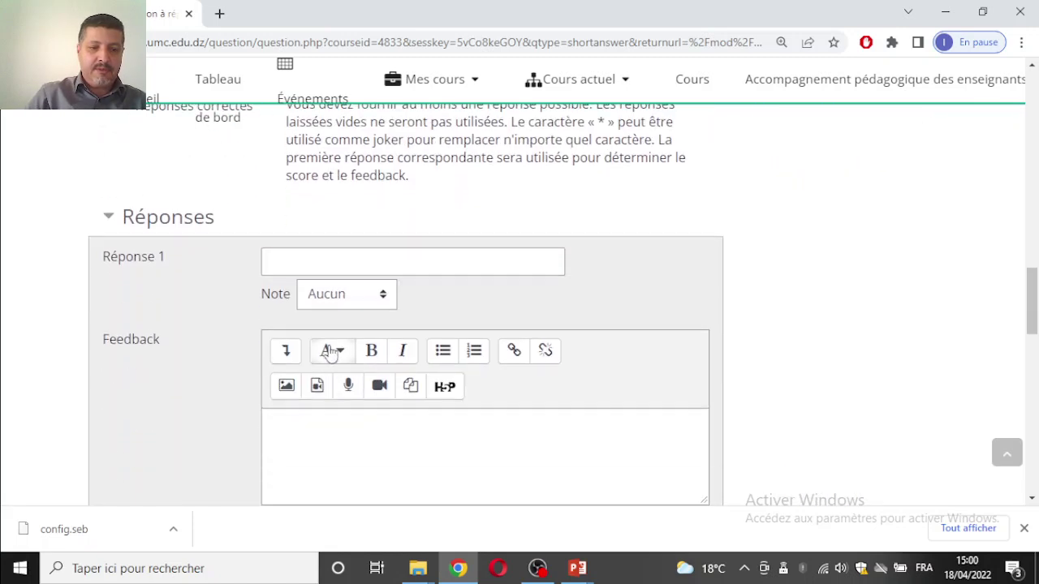
pyautogui.click(306, 260)
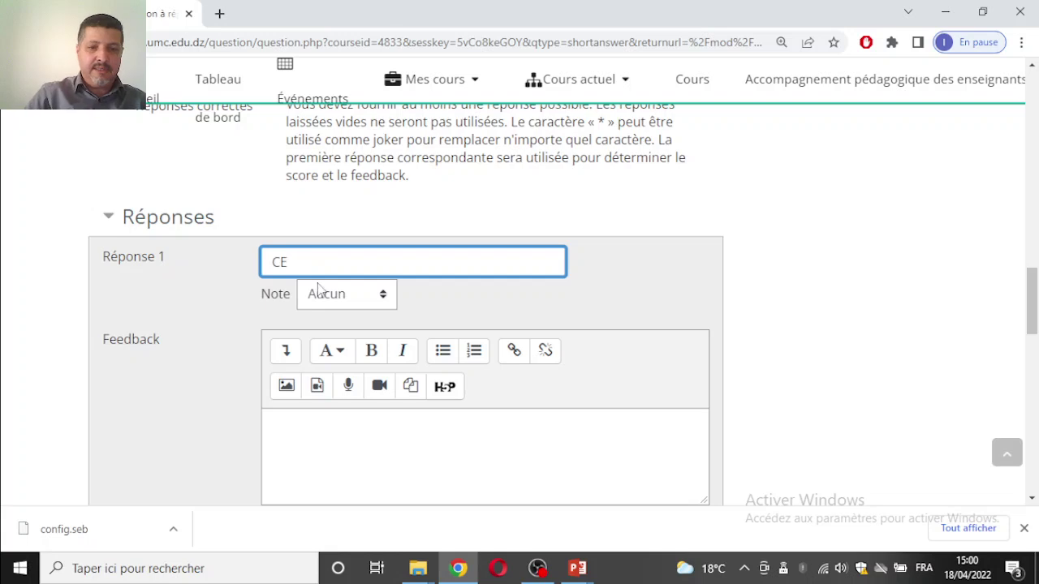
pyautogui.click(323, 293)
pyautogui.click(336, 31)
pyautogui.scroll(-6, 596, 284)
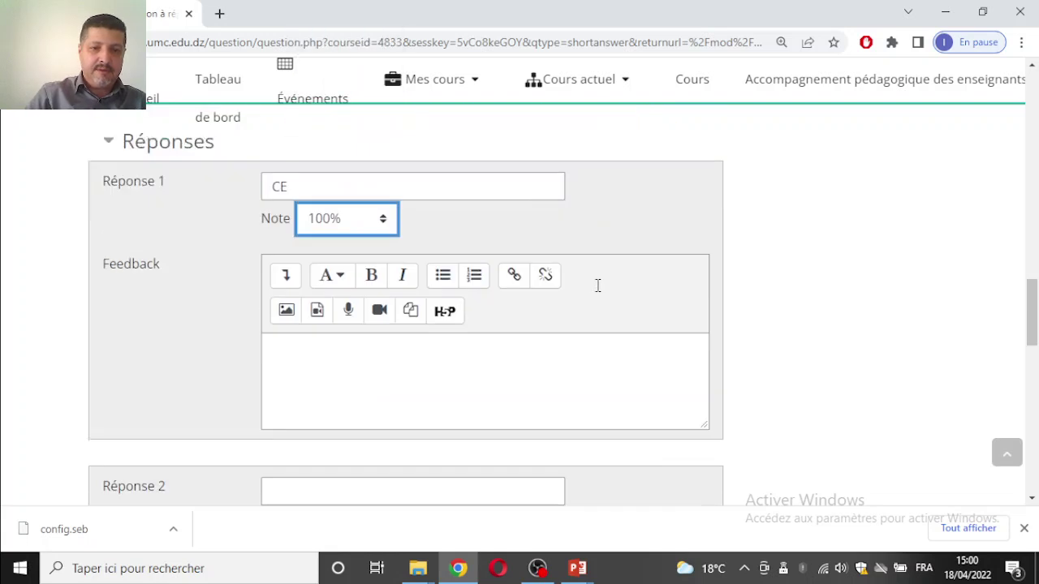
pyautogui.click(352, 325)
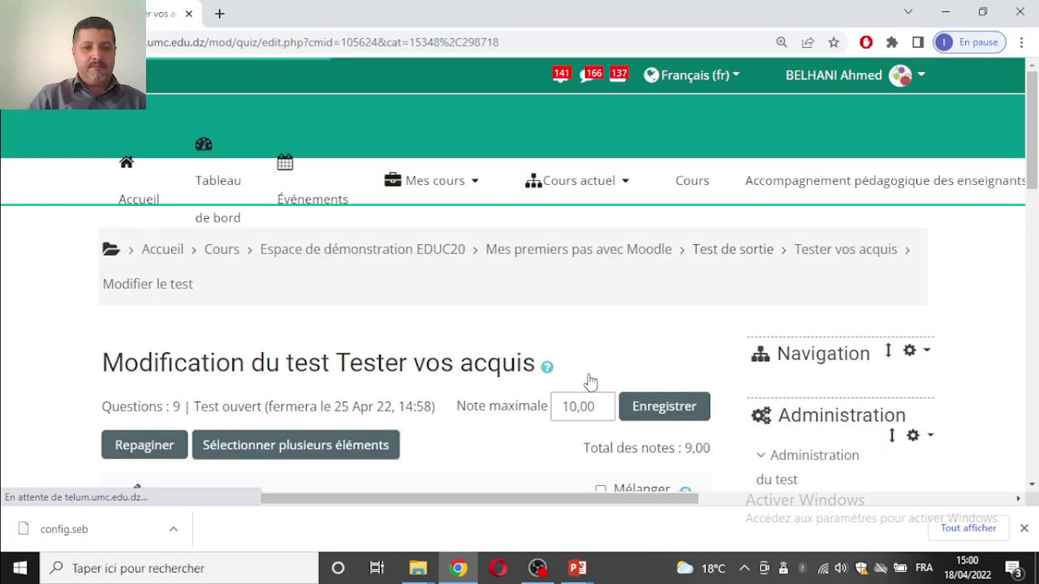
# - Preview the Q9 random matching question three times to compare the sub-questions drawn, closing each preview
pyautogui.scroll(-7, 536, 371)
pyautogui.scroll(-3, 531, 390)
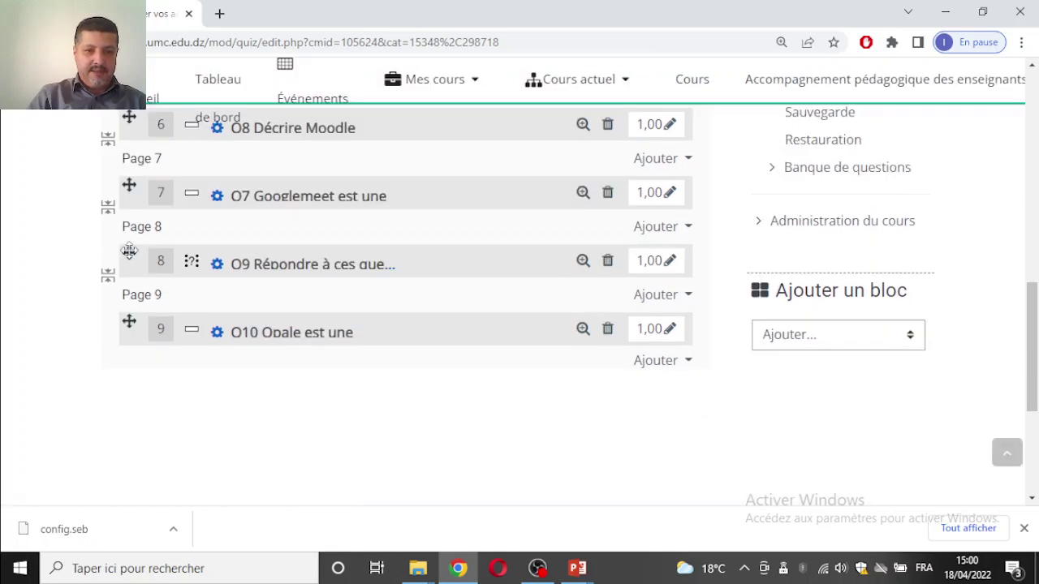
pyautogui.click(586, 268)
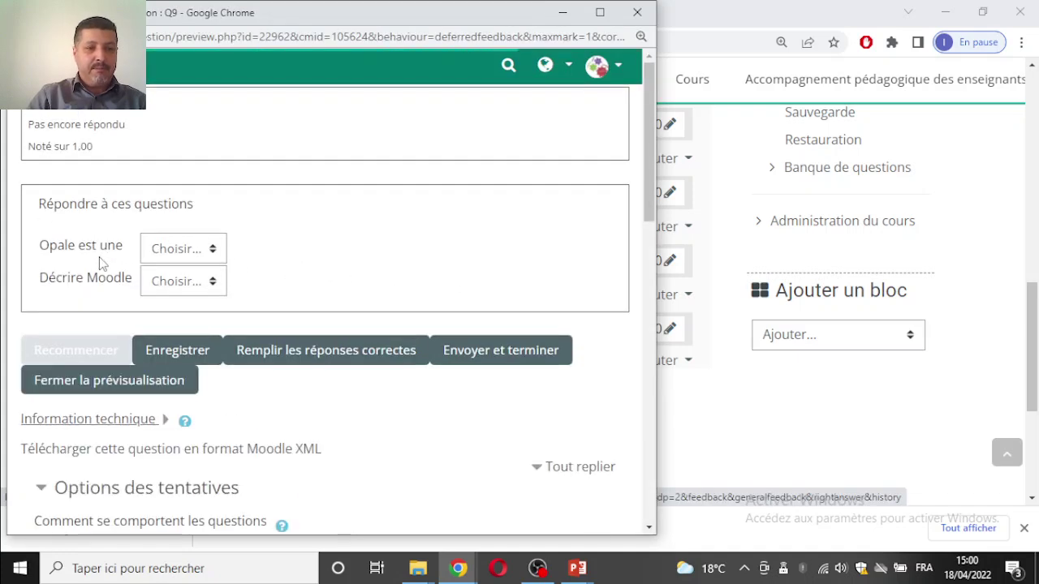
pyautogui.click(637, 12)
pyautogui.click(581, 262)
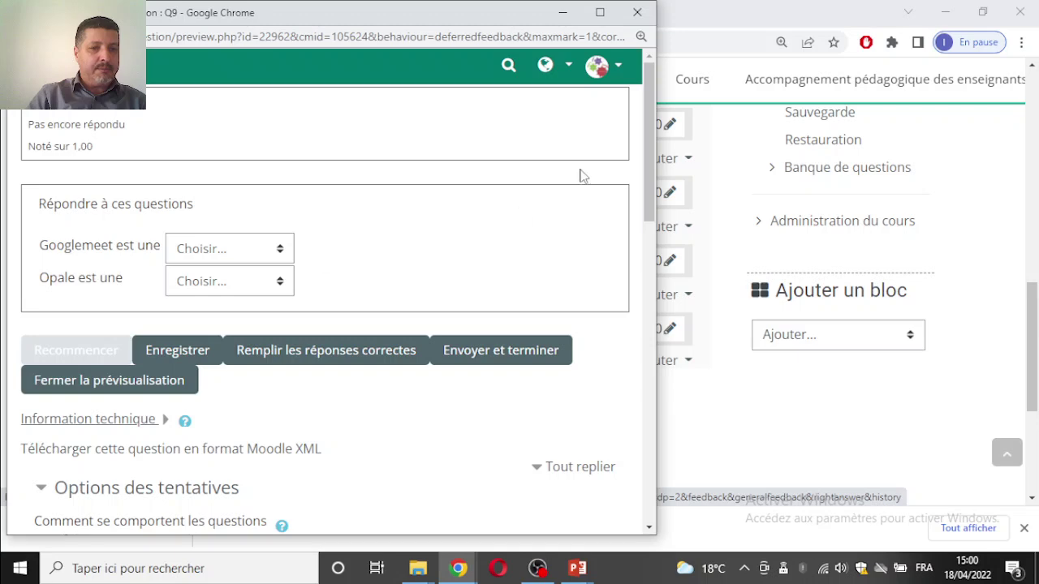
pyautogui.click(637, 13)
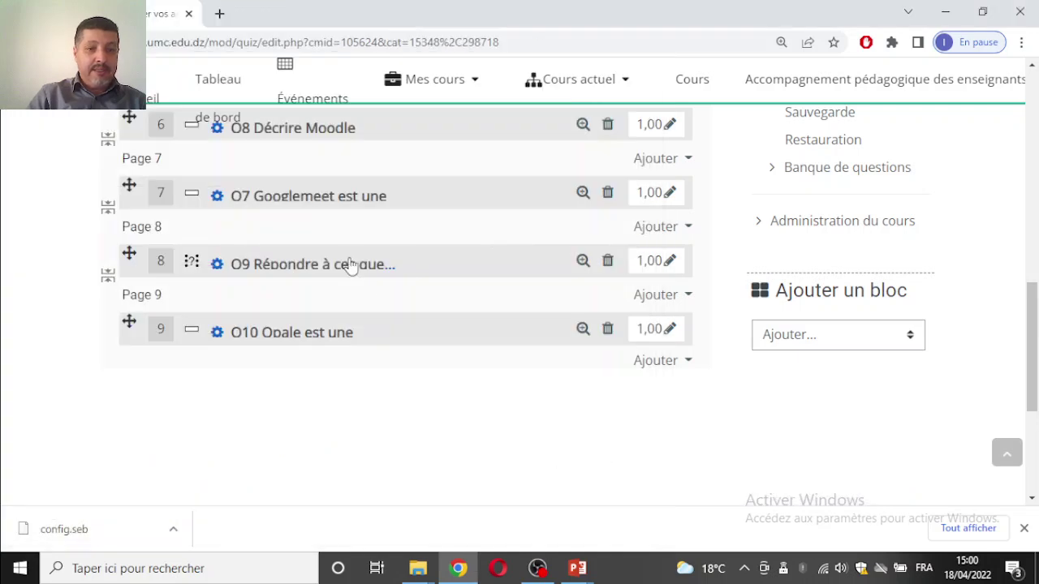
pyautogui.click(583, 261)
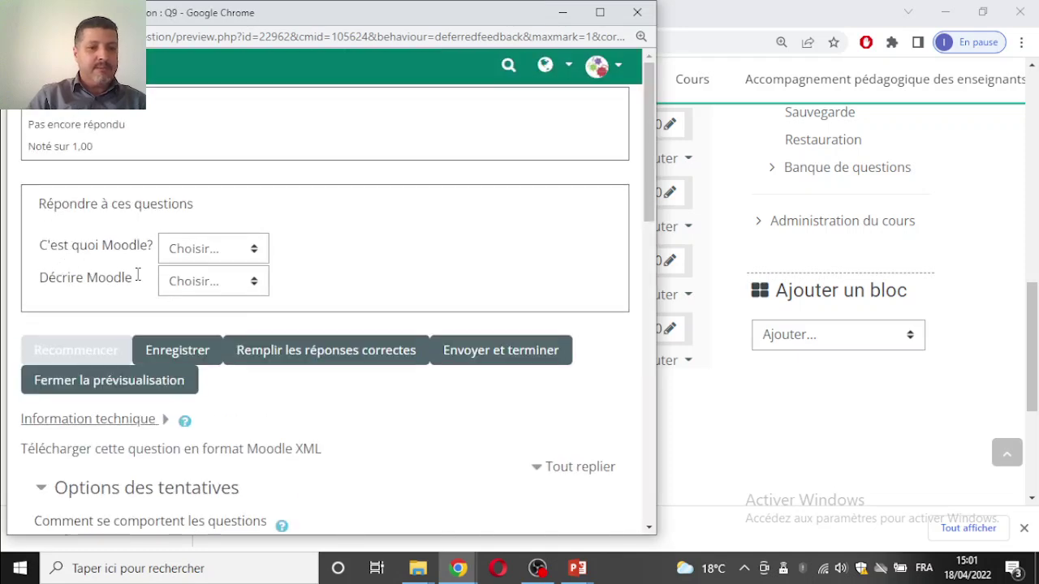
pyautogui.click(636, 15)
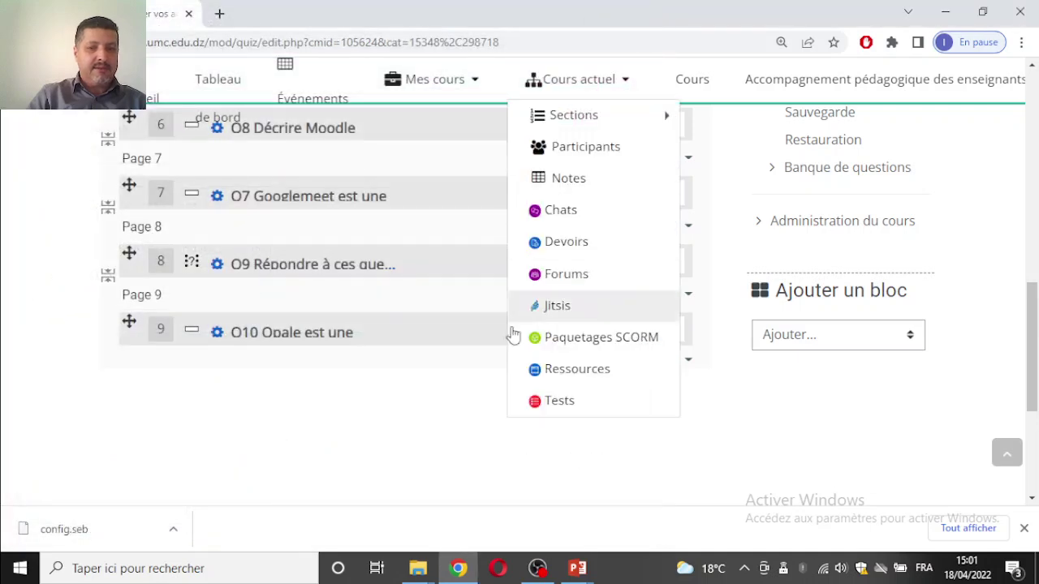
# - Add a new question of type "Sélectionner les mots manquants" at the end of the quiz
pyautogui.click(641, 363)
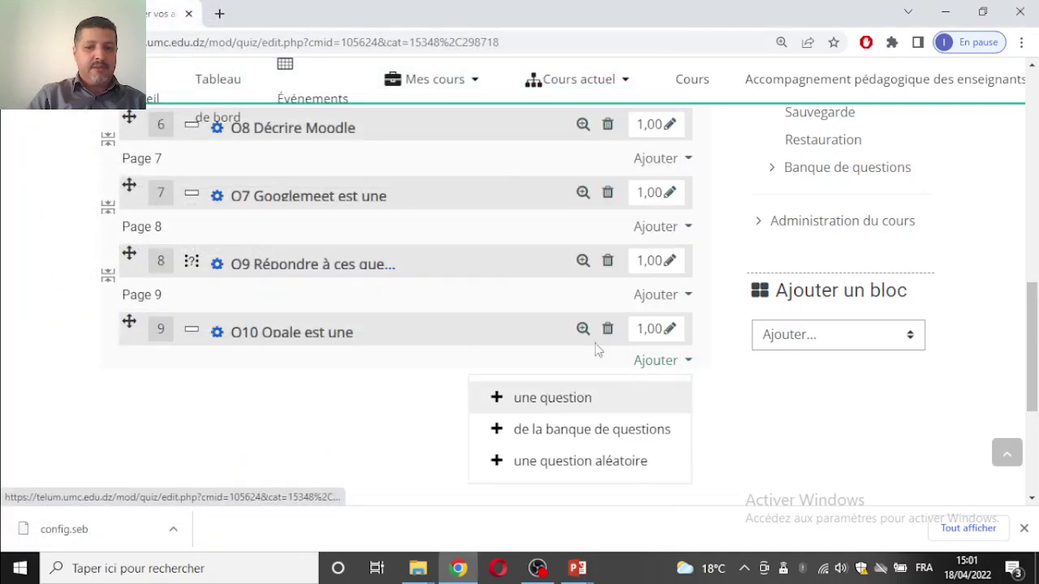
pyautogui.click(560, 397)
pyautogui.scroll(-5, 316, 325)
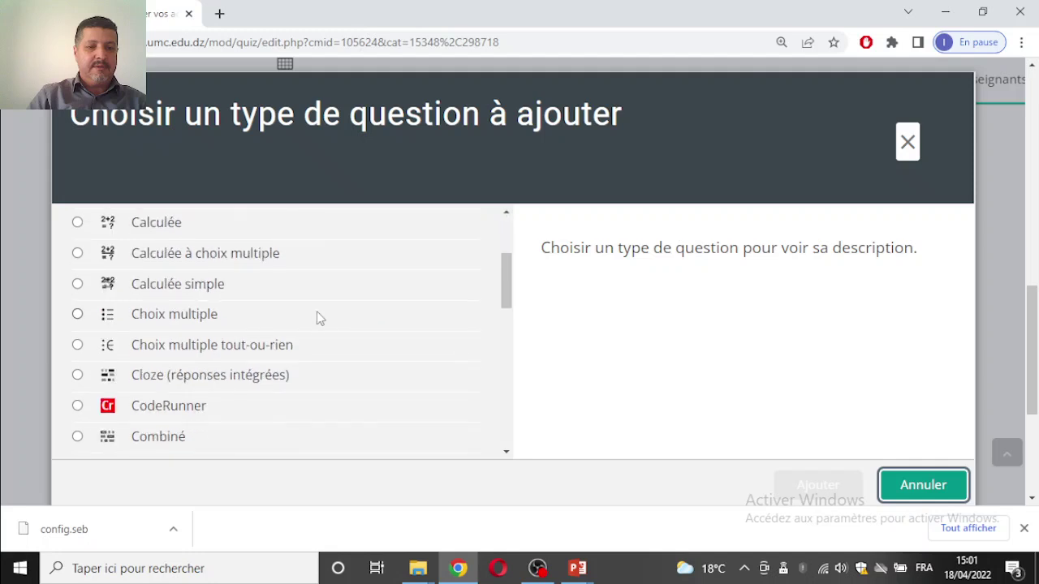
pyautogui.scroll(-3, 323, 333)
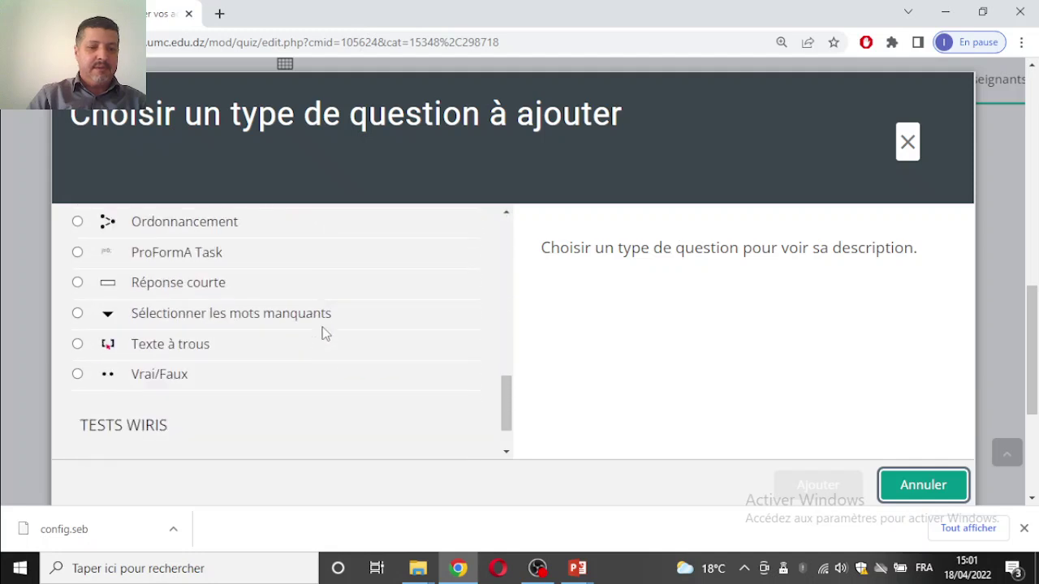
pyautogui.click(77, 313)
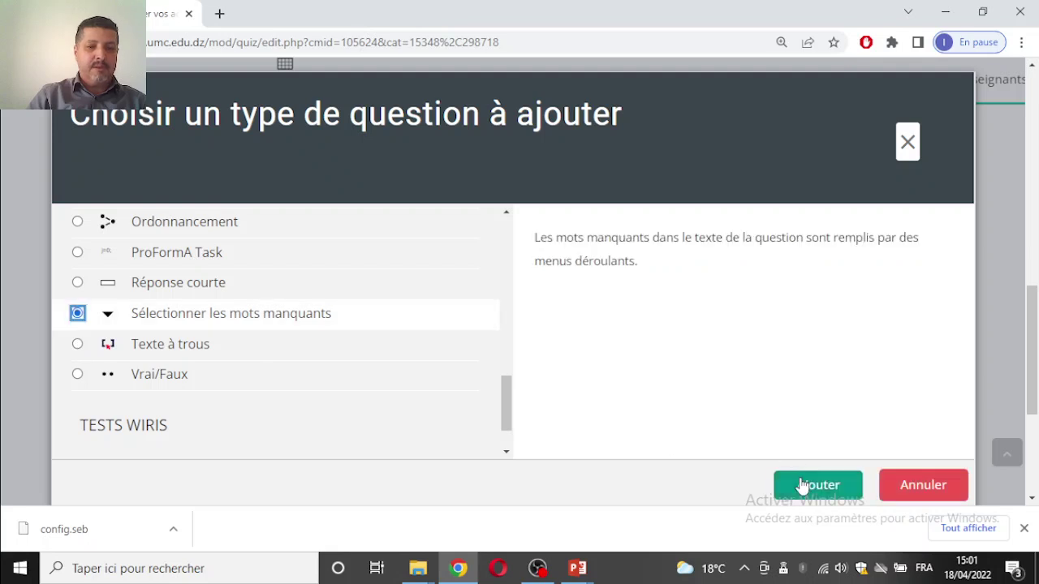
pyautogui.click(802, 485)
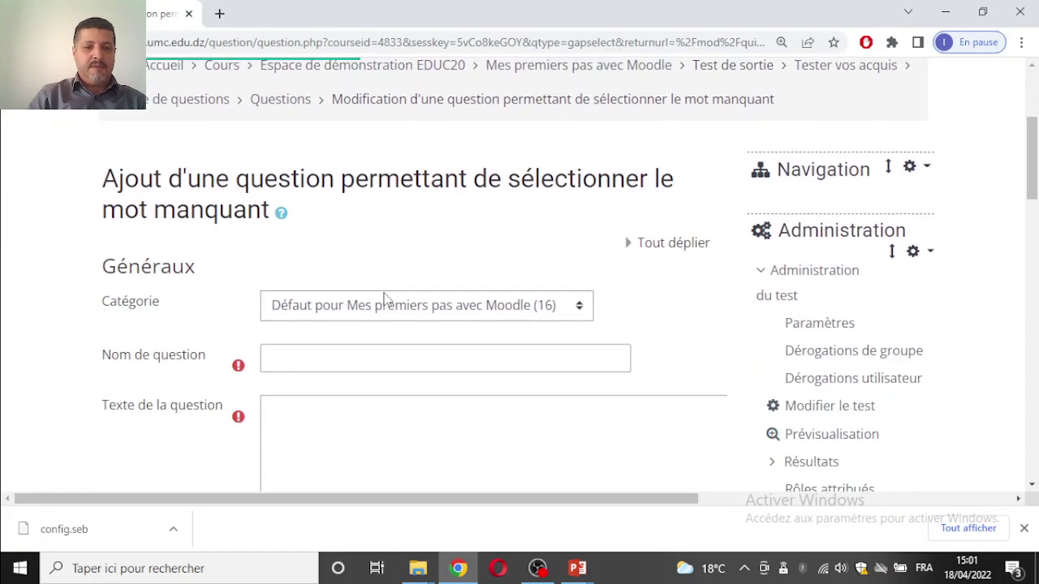
# - Name the new missing-words question Q10
pyautogui.click(377, 276)
pyautogui.write('Q')
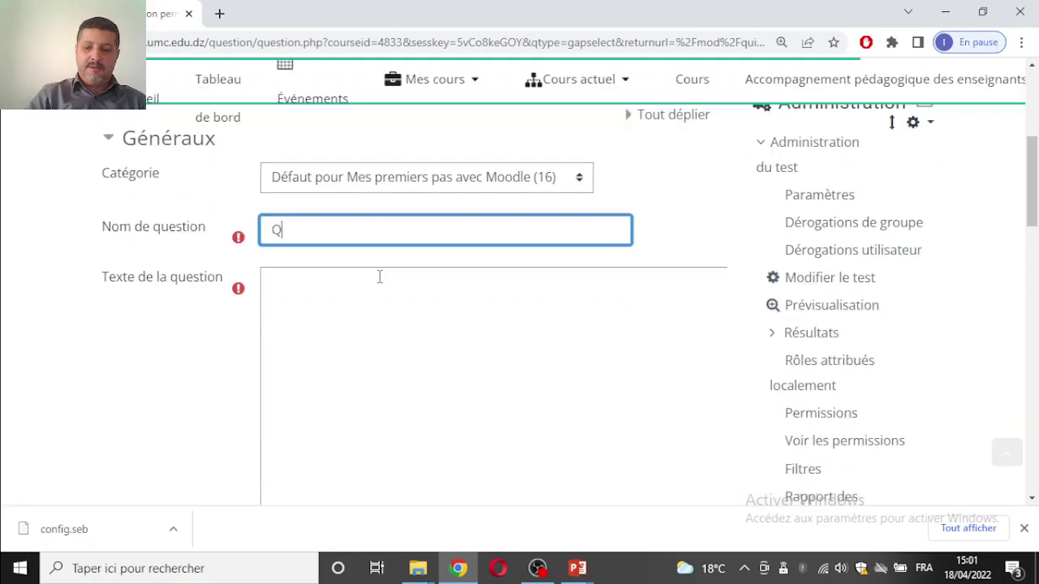
pyautogui.write('10')
# - Begin the text of question Q10 with "Moodle est un [[1]]"
pyautogui.scroll(-5, 381, 319)
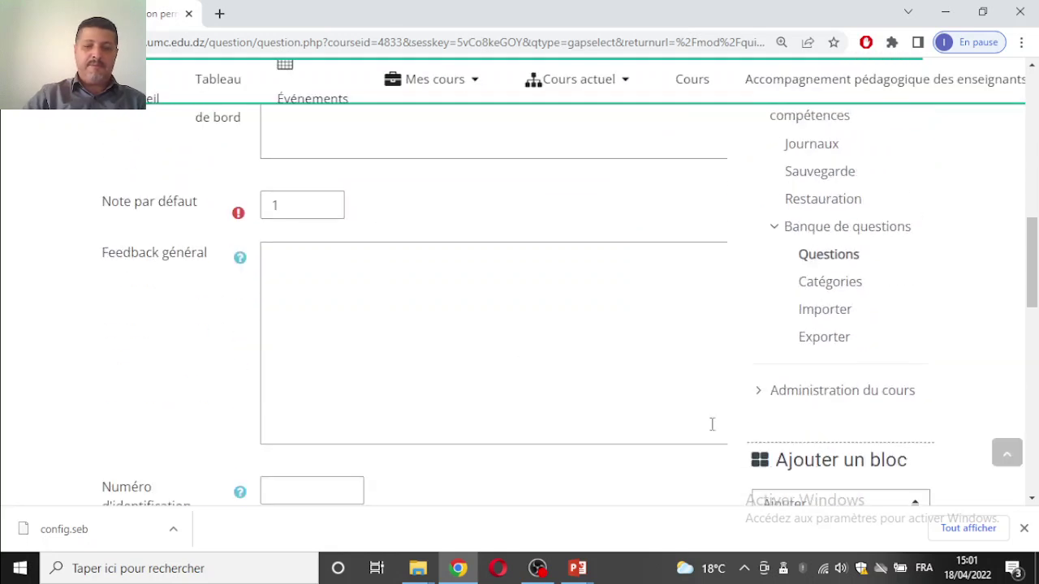
pyautogui.scroll(-4, 349, 316)
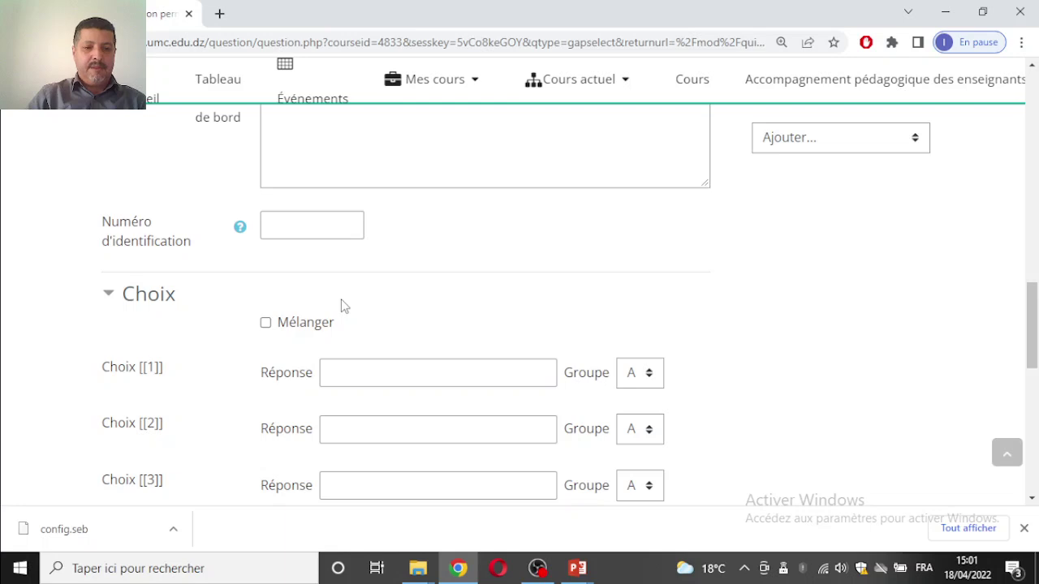
pyautogui.scroll(3, 367, 369)
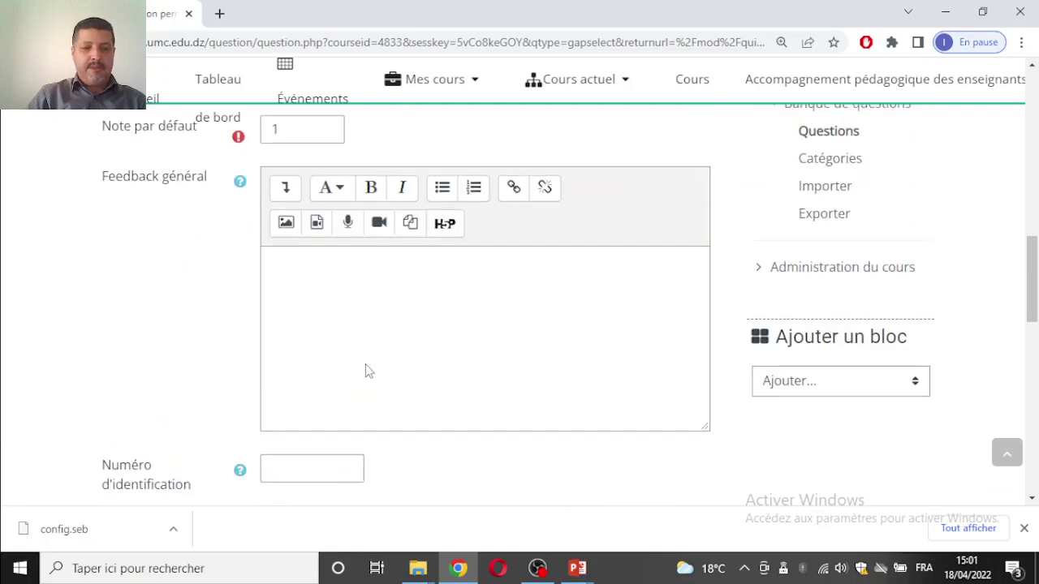
pyautogui.scroll(4, 360, 310)
pyautogui.click(347, 241)
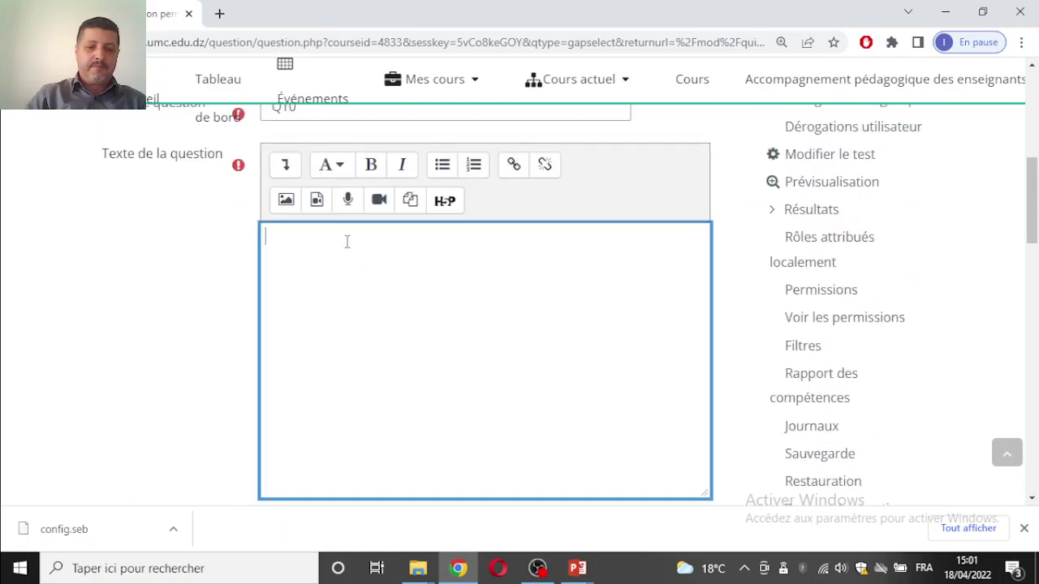
pyautogui.write('Moodle[[1')
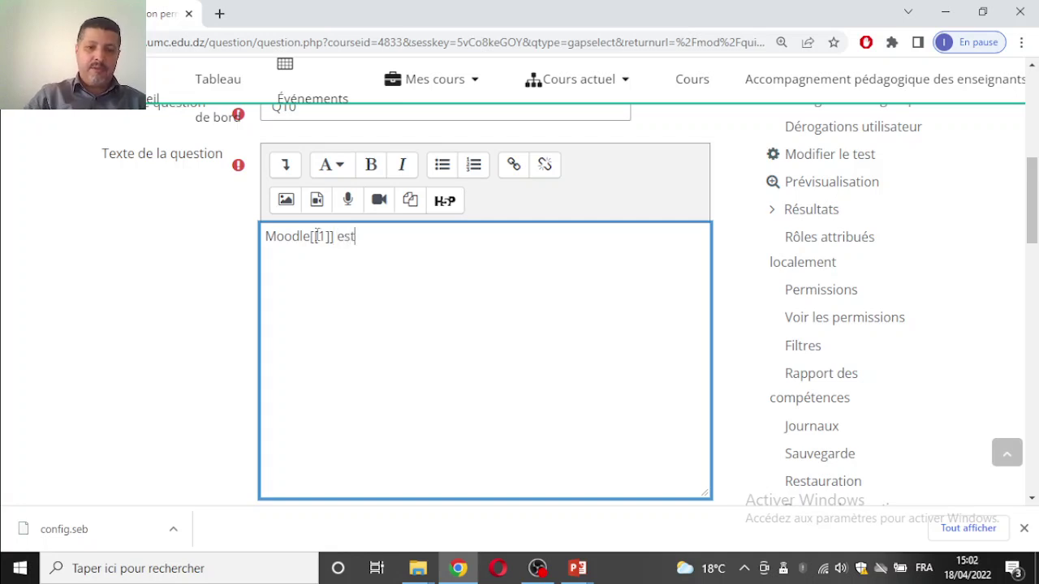
pyautogui.write('est un')
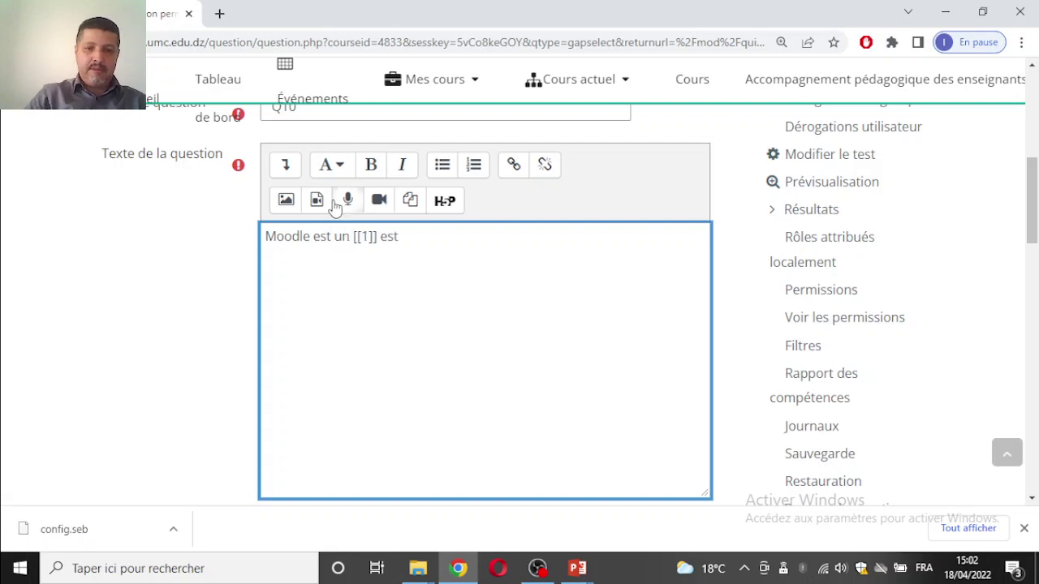
pyautogui.click(404, 240)
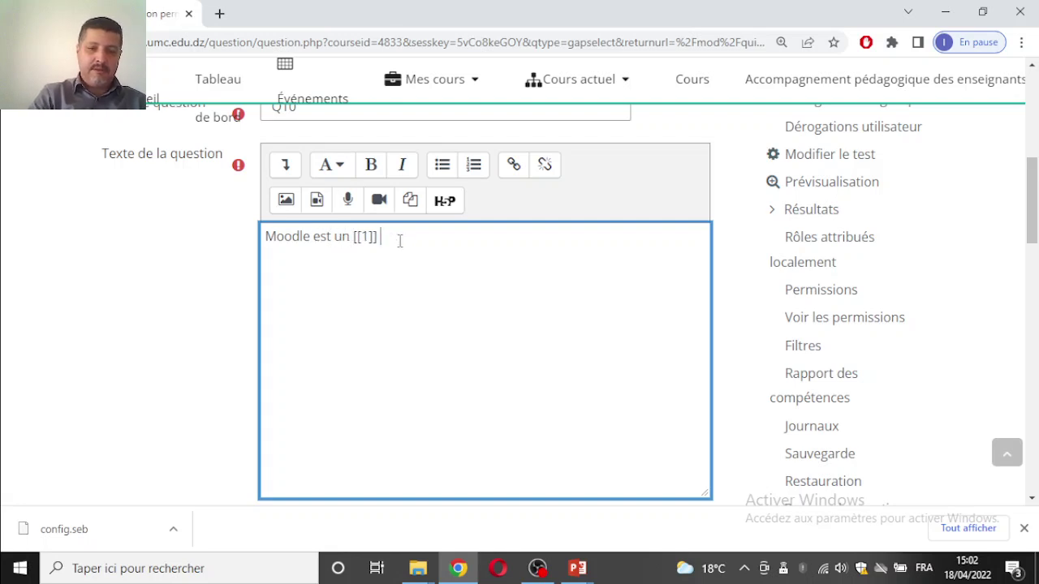
# - Continue the question text after the first gap with "qui permet des enseignement en"
pyautogui.write('qui')
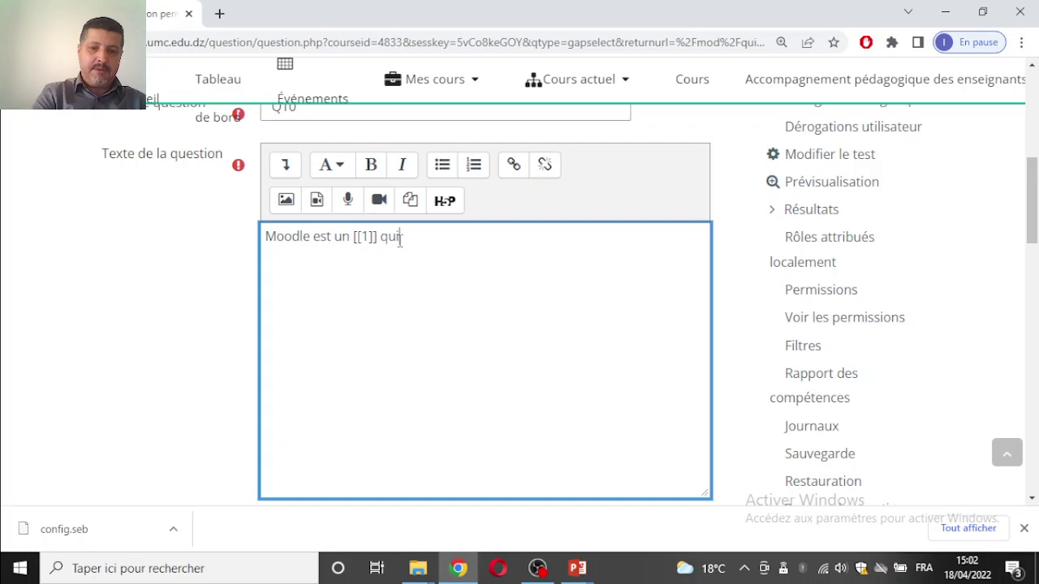
pyautogui.write(' permet d')
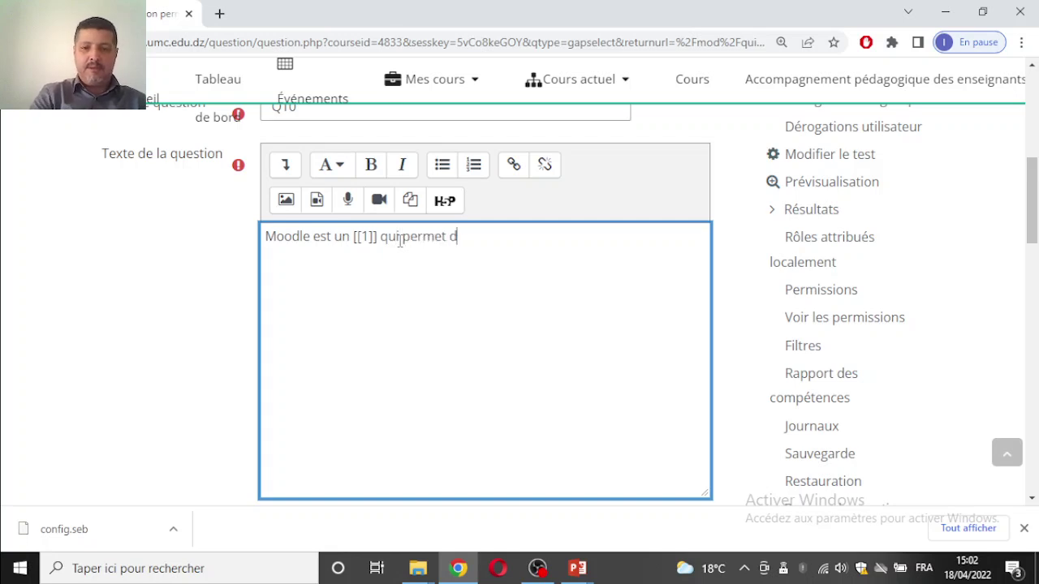
pyautogui.write('es ensei')
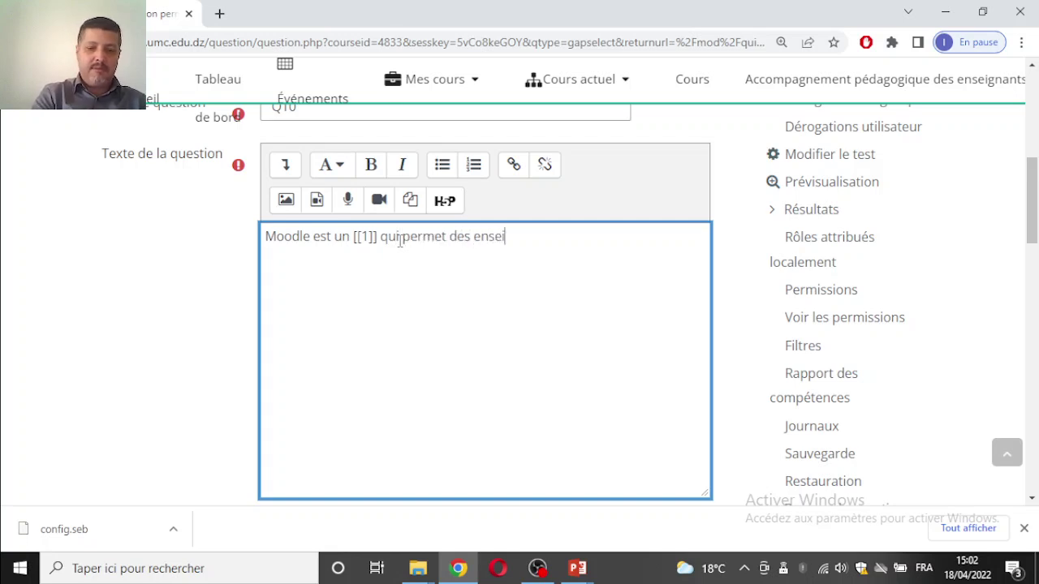
pyautogui.write('gnemen')
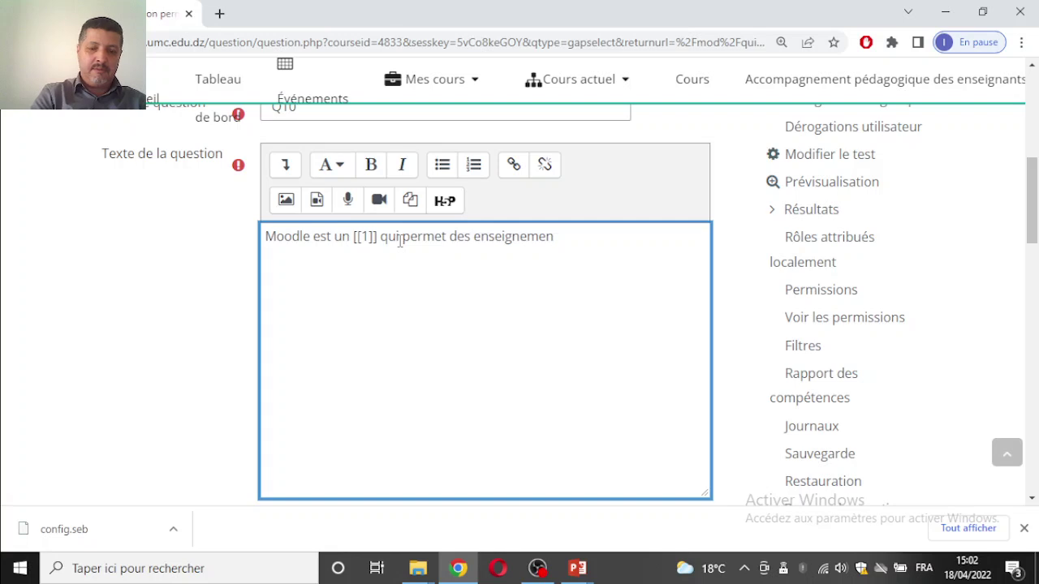
pyautogui.write('t en ')
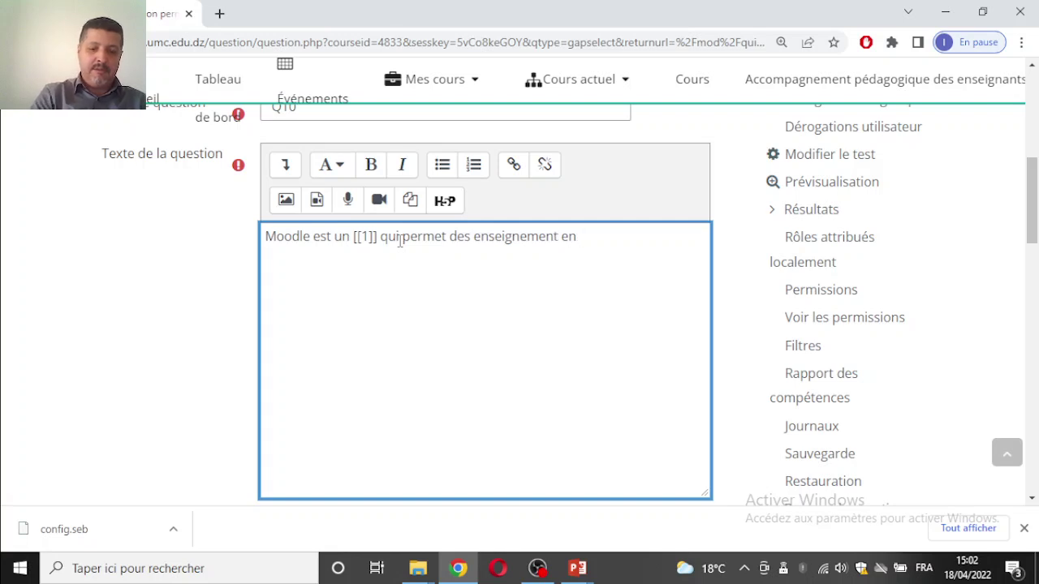
# - Complete the question text with "[[2]] en favorisant [[3]]. Il est doté d'une [[4]]"
pyautogui.write('[[2]] en fa')
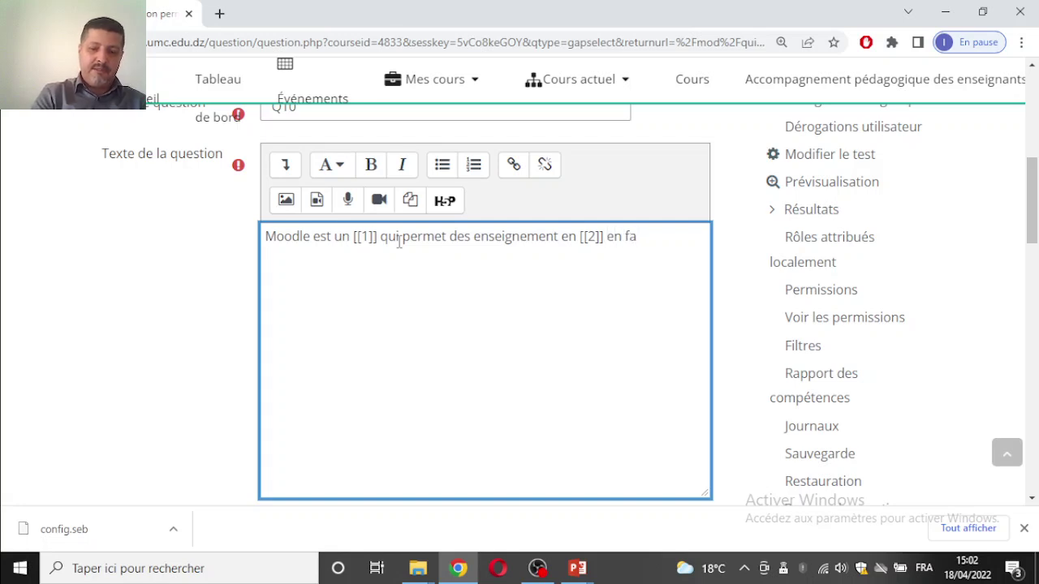
pyautogui.write('risant [[')
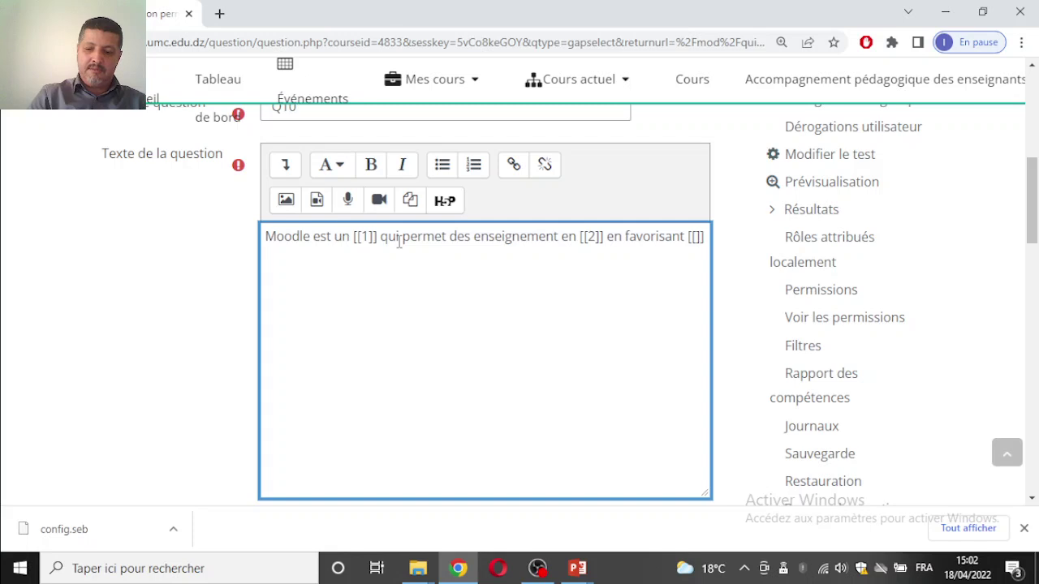
pyautogui.write('.')
pyautogui.press('BackSpace')
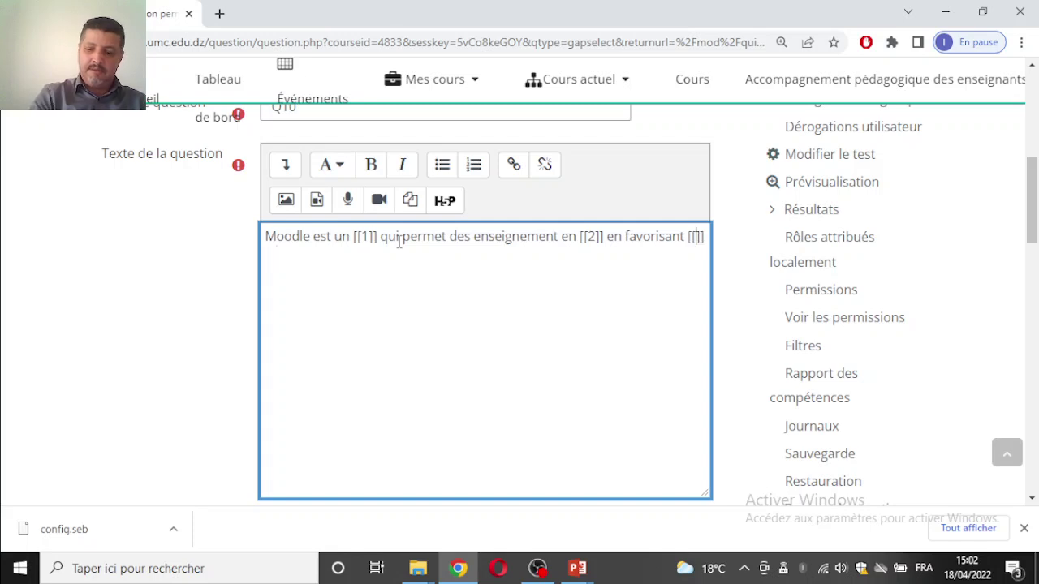
pyautogui.write('3]]')
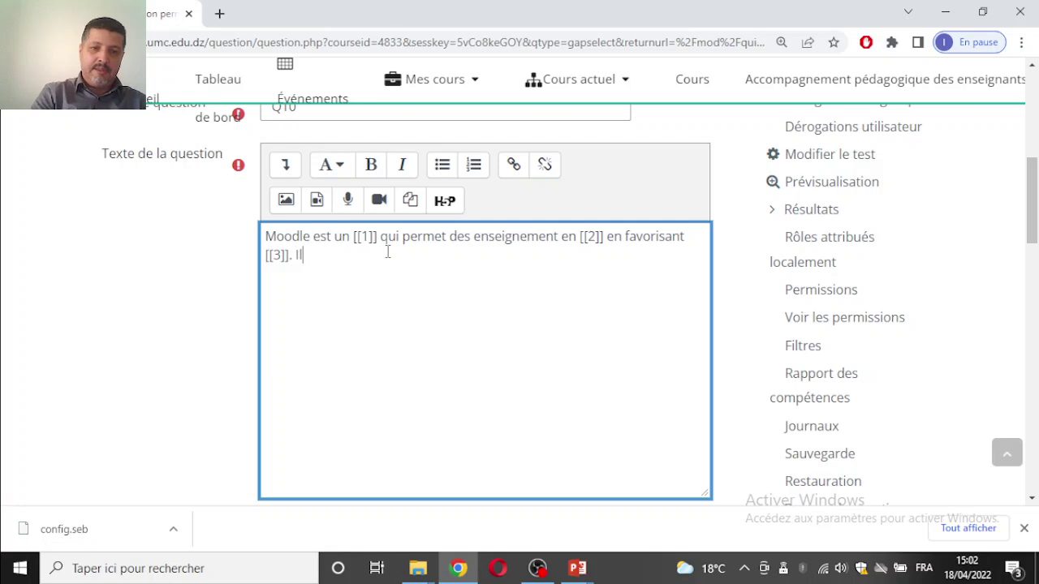
pyautogui.write('. Il est doté')
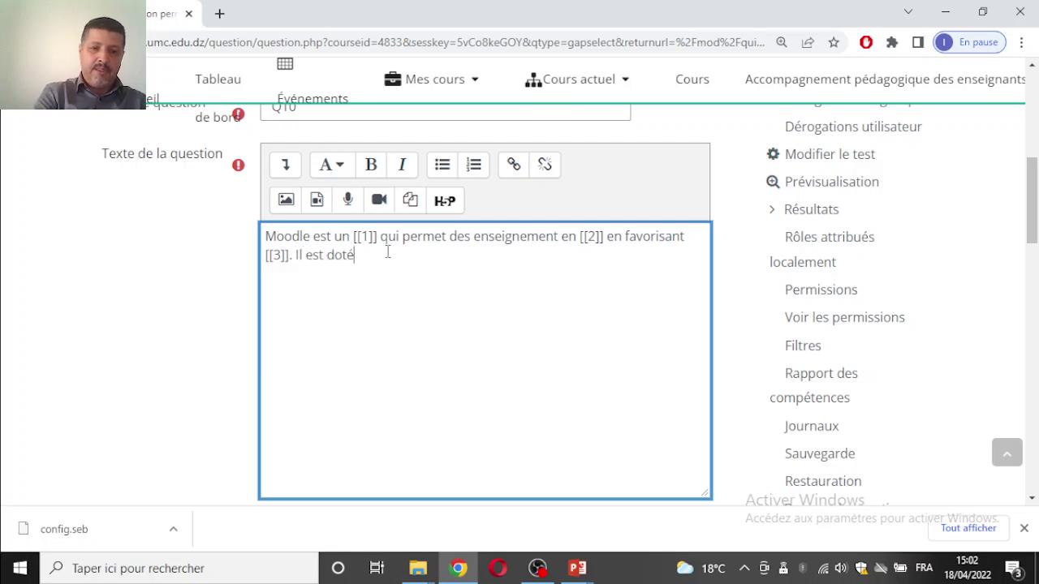
pyautogui.write(" d'une [[4]]")
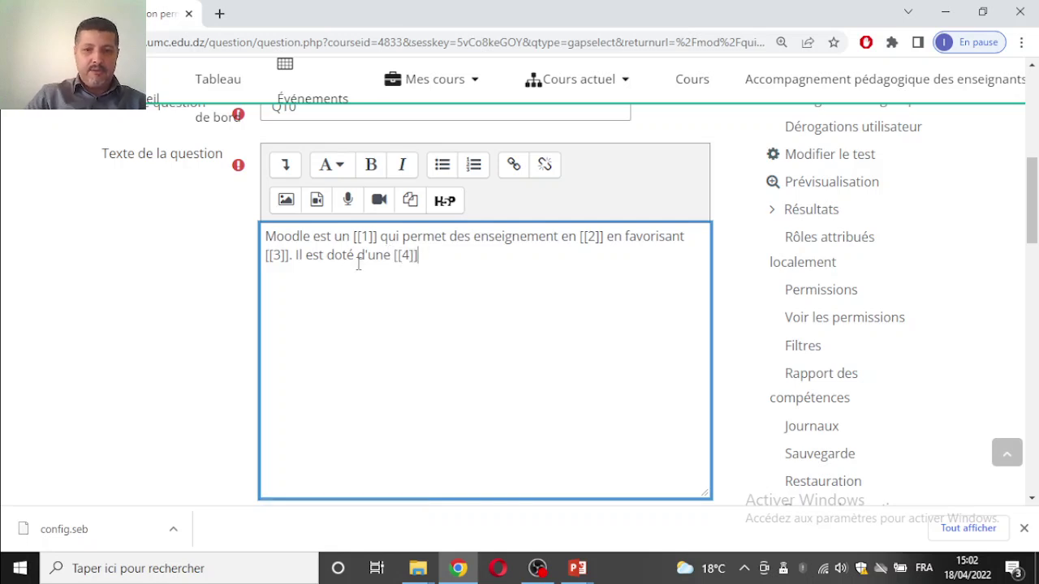
# - Enter "LMS" as the answer for choice [[1]]
pyautogui.scroll(-12, 434, 261)
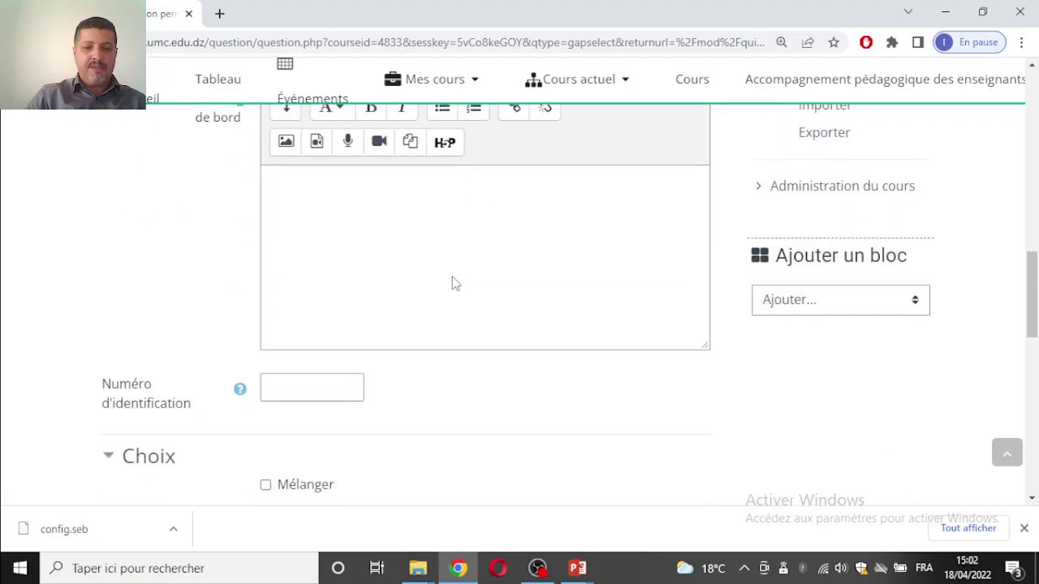
pyautogui.click(374, 138)
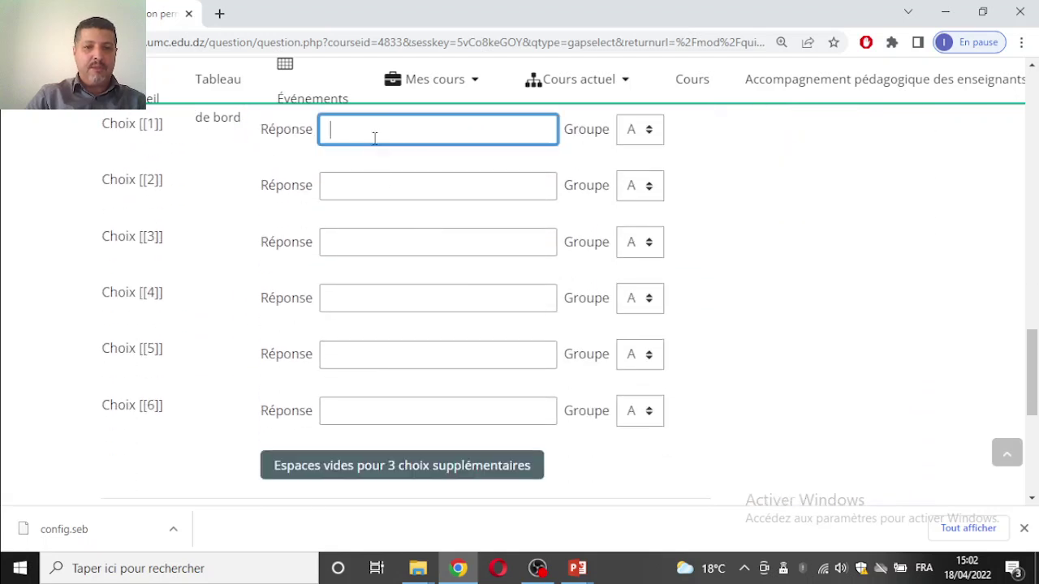
pyautogui.scroll(1, 457, 184)
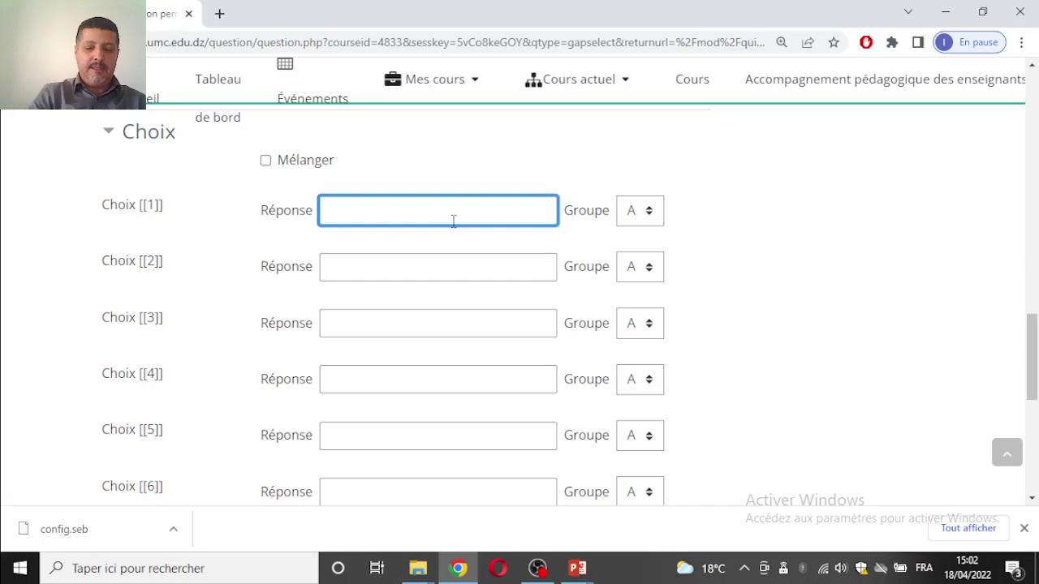
pyautogui.write('LMS')
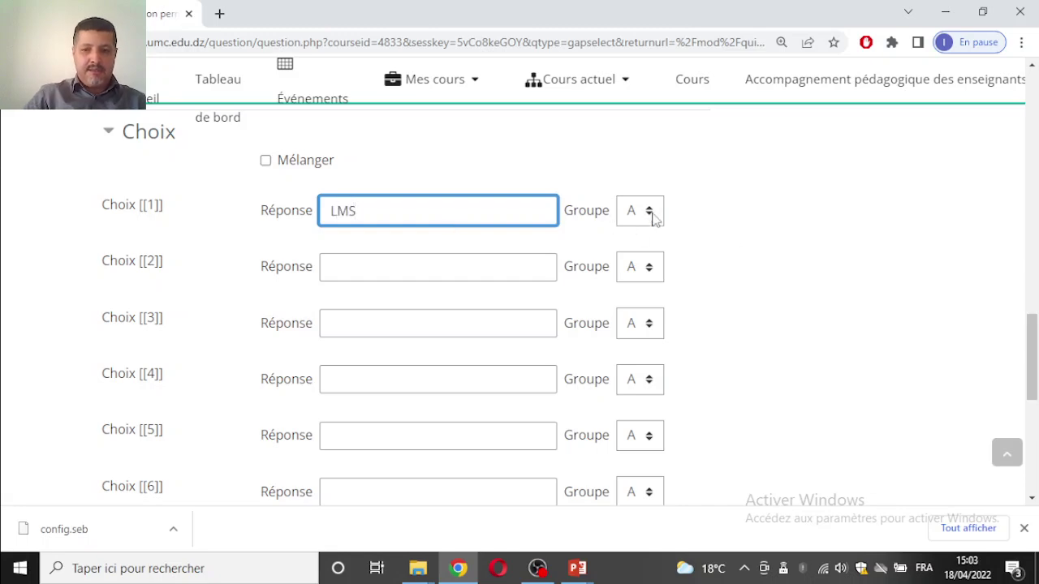
# - Enter "Hybride" as the answer for choice [[2]] and assign it to group B
pyautogui.click(429, 264)
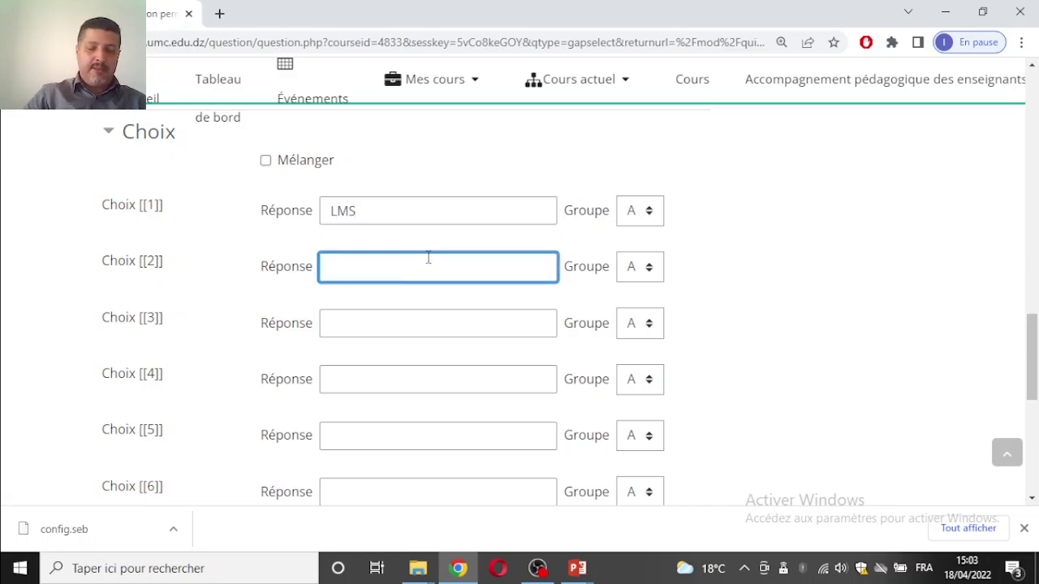
pyautogui.scroll(15, 428, 257)
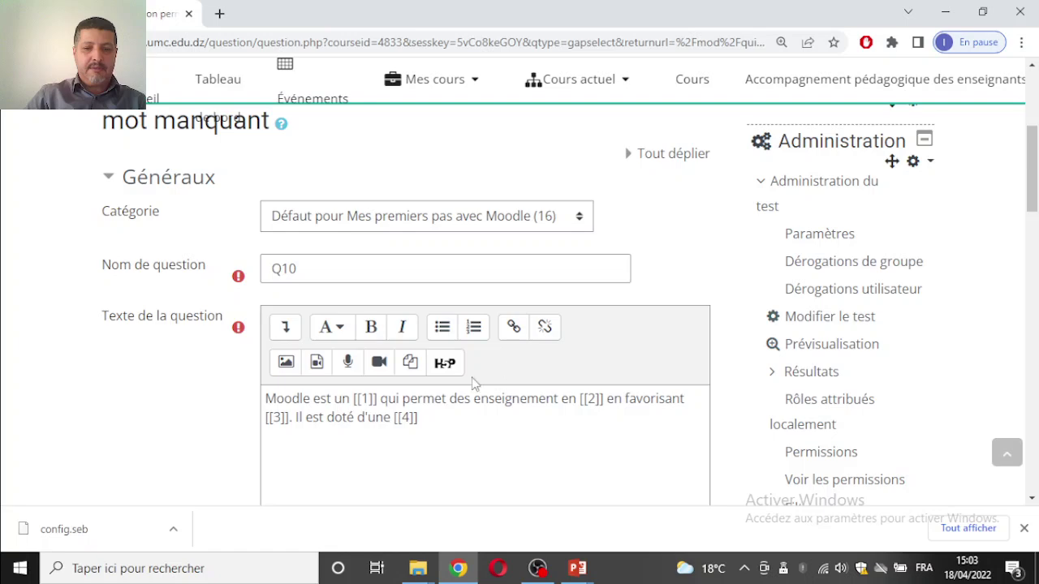
pyautogui.scroll(-7, 434, 383)
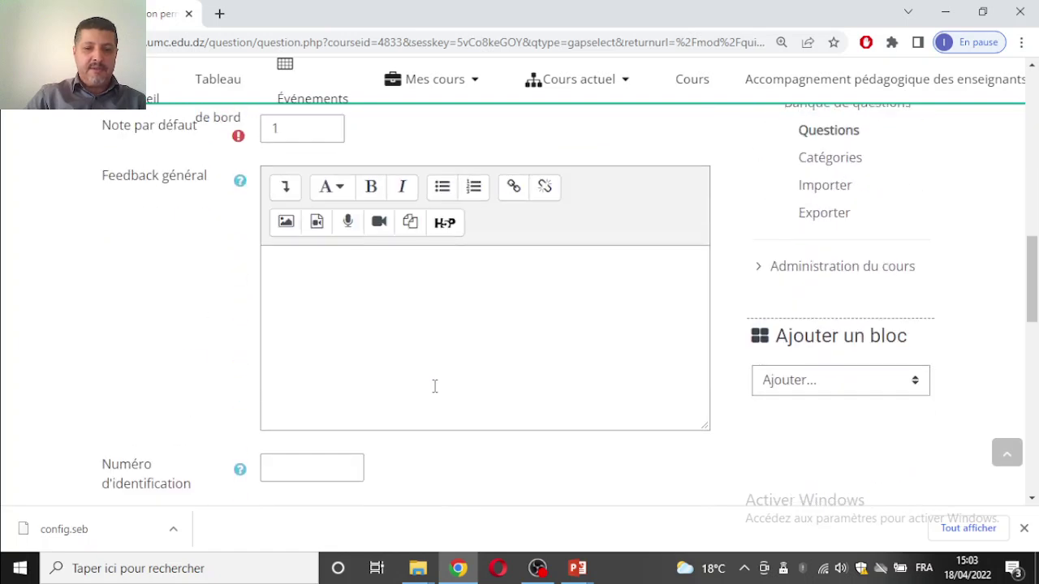
pyautogui.scroll(-4, 435, 386)
pyautogui.write('Hybride')
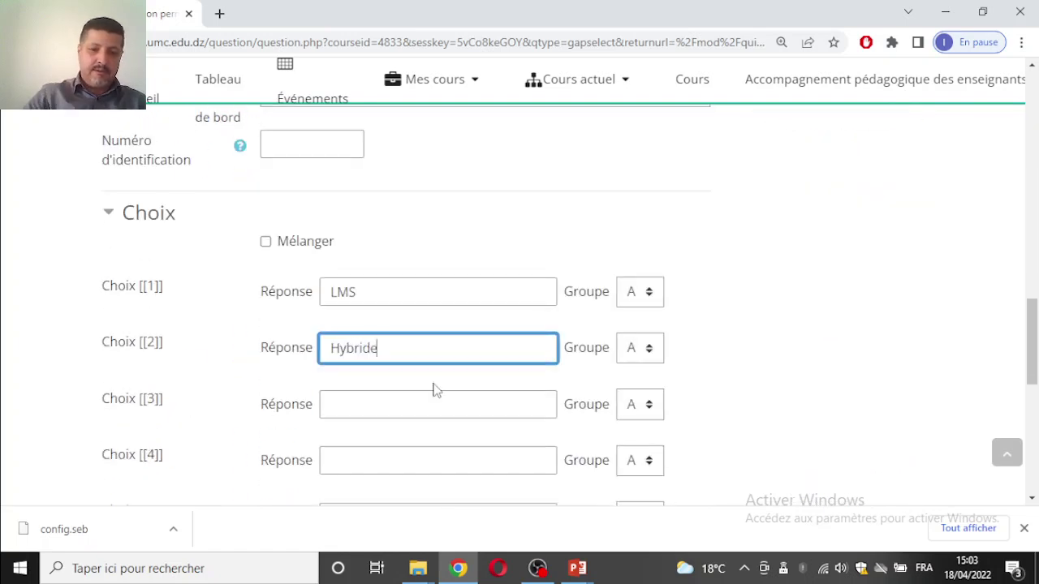
pyautogui.click(622, 357)
pyautogui.click(631, 24)
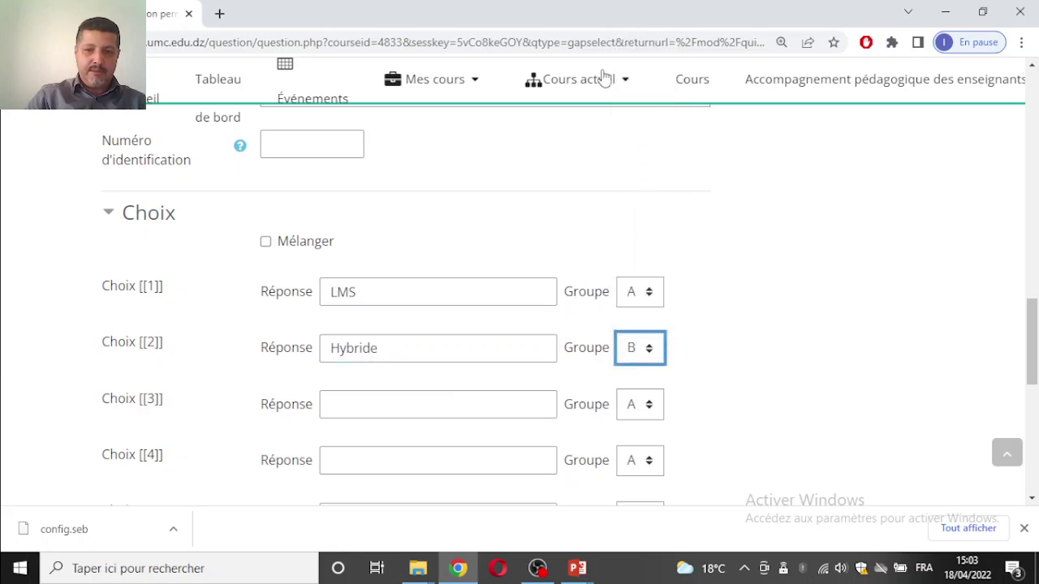
# - Enter "Intércativité" as the answer for choice [[3]]
pyautogui.scroll(1, 438, 406)
pyautogui.scroll(-3, 365, 357)
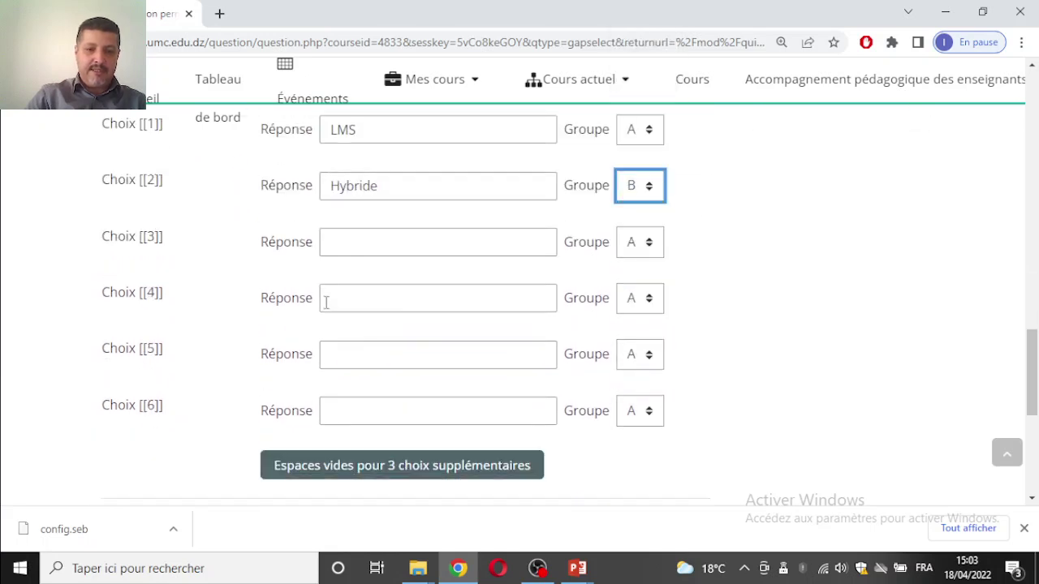
pyautogui.click(352, 247)
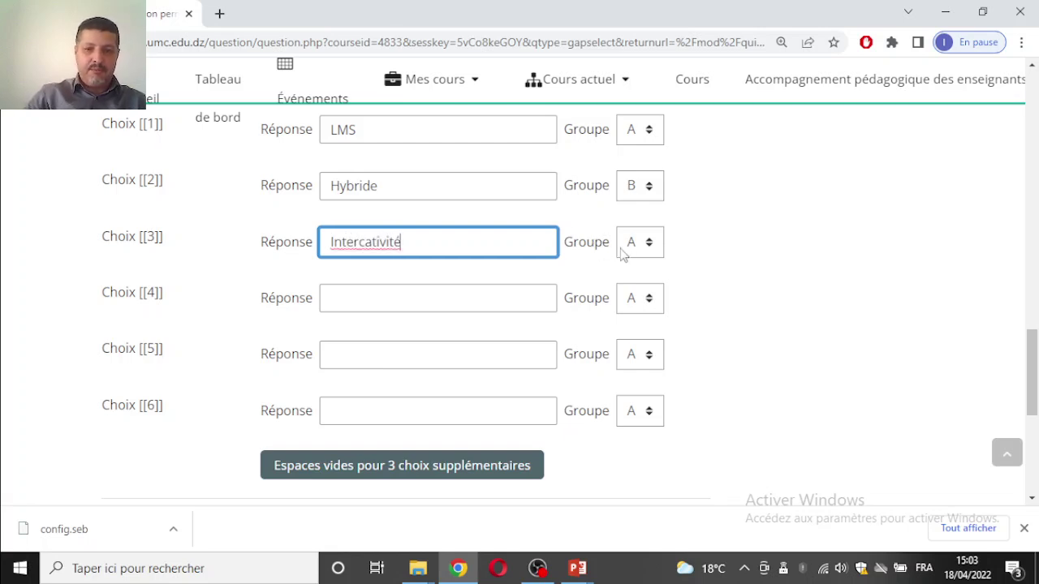
pyautogui.click(365, 241)
# - Enter "Visioconférence" as the answer for choice [[4]] and assign it to group B
pyautogui.click(411, 295)
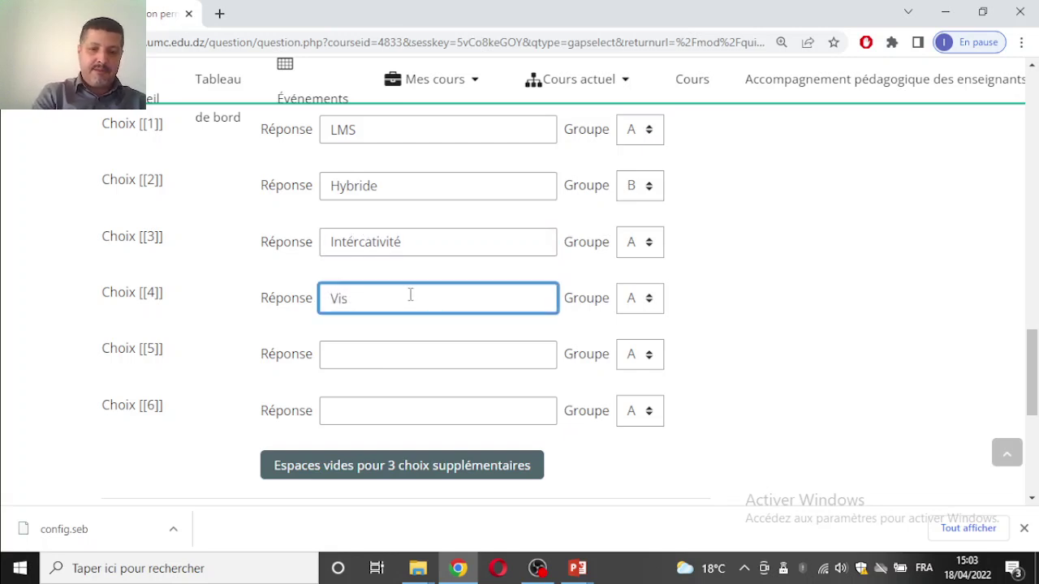
pyautogui.write('Visioconférence')
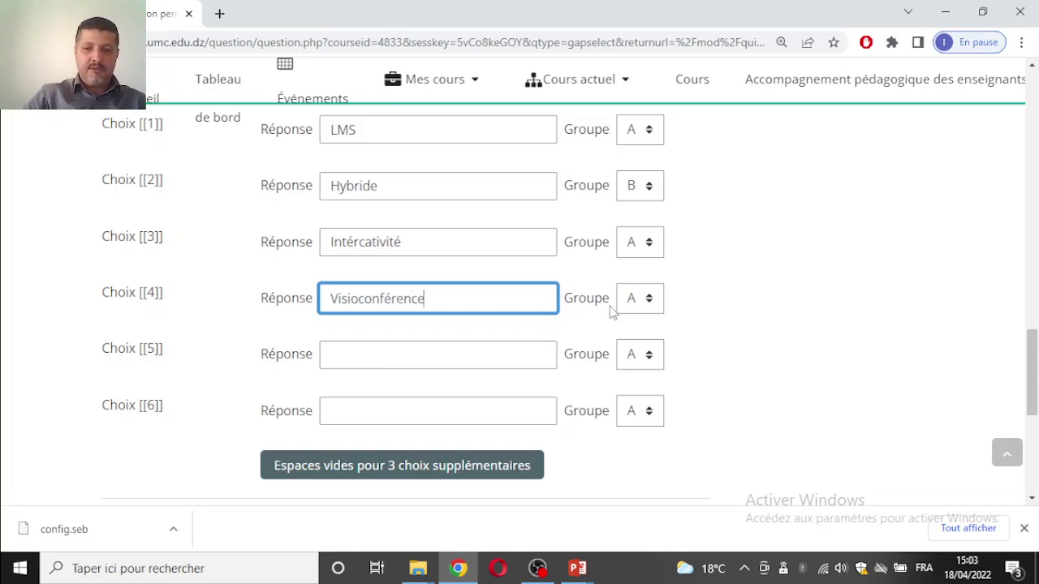
pyautogui.click(631, 310)
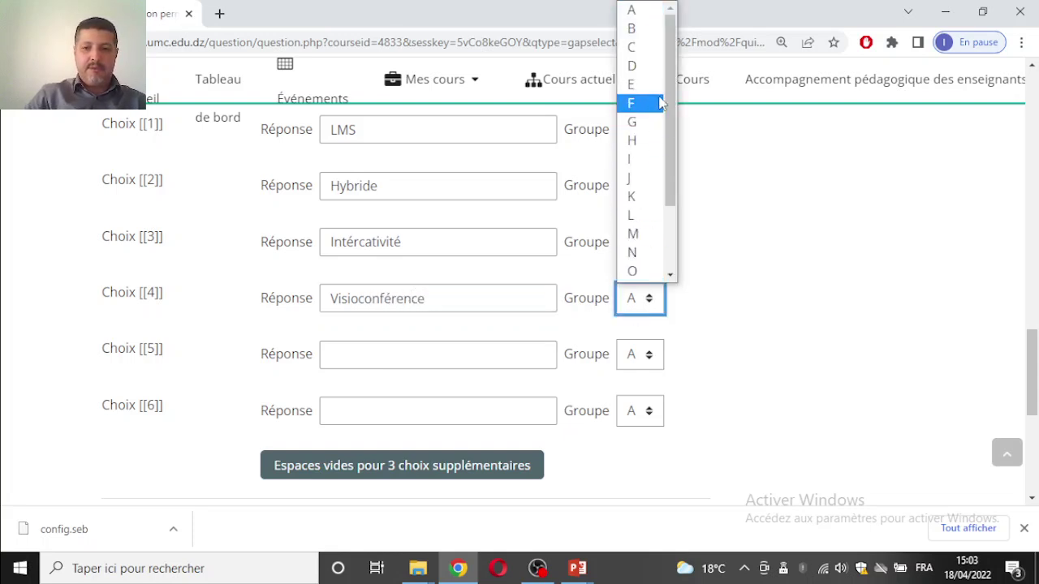
pyautogui.click(637, 28)
pyautogui.moveTo(733, 213)
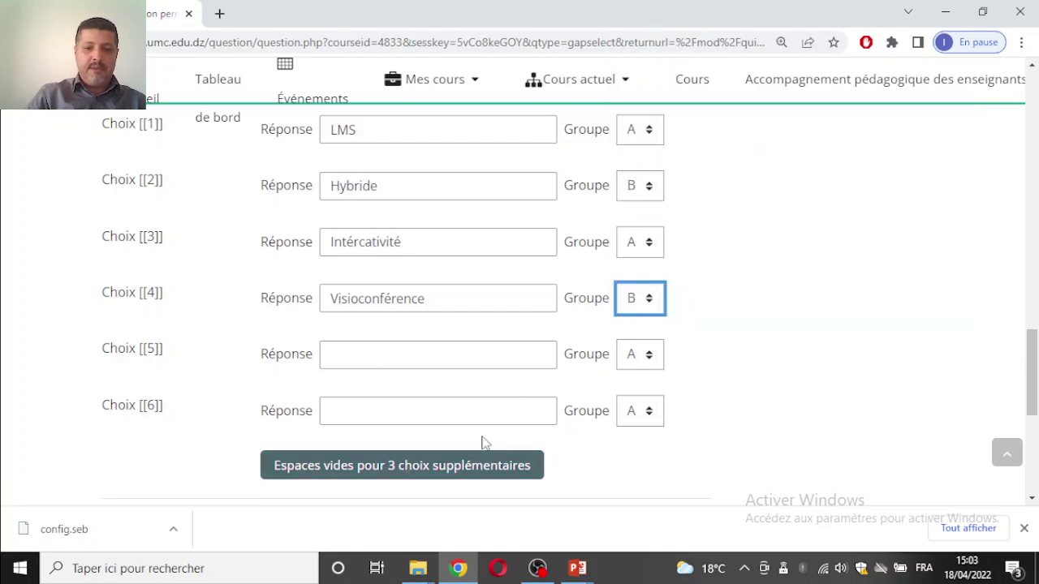
# - Save the select-missing-words question Q10 with its grouped choices and check the gap placeholders in its text
pyautogui.scroll(8, 476, 410)
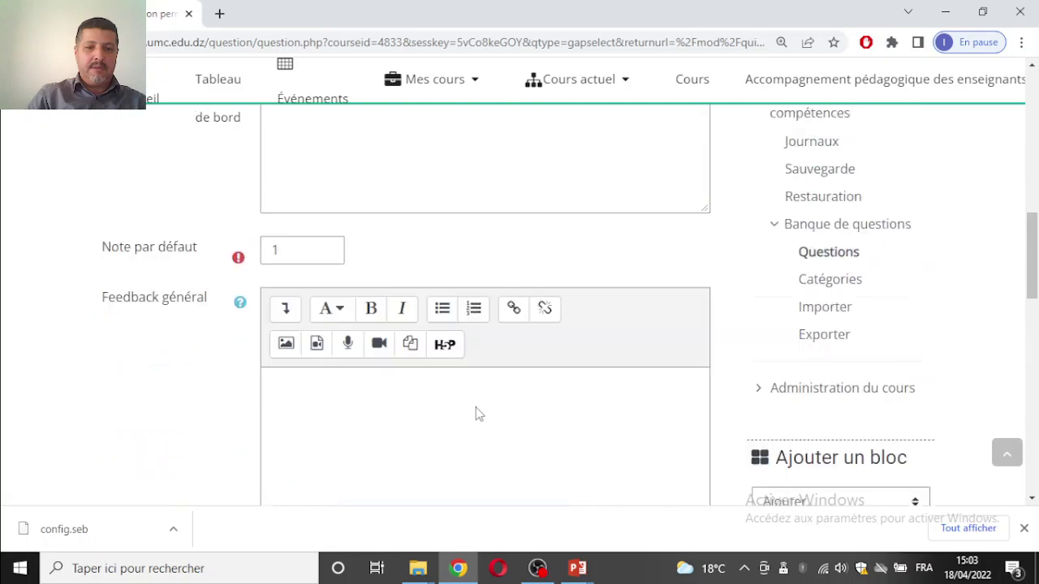
pyautogui.scroll(-11, 477, 411)
pyautogui.scroll(-1, 476, 414)
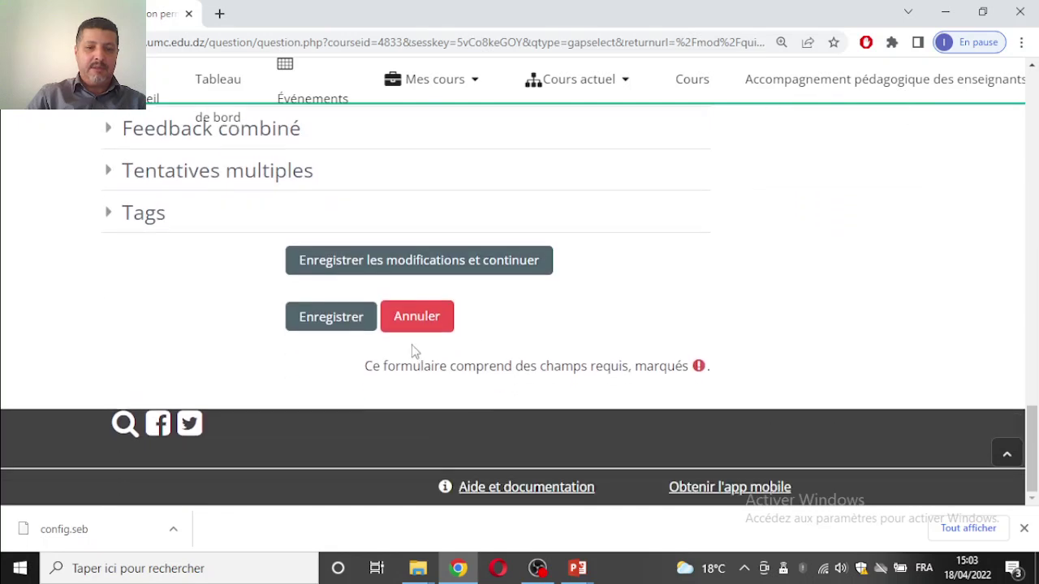
pyautogui.click(342, 331)
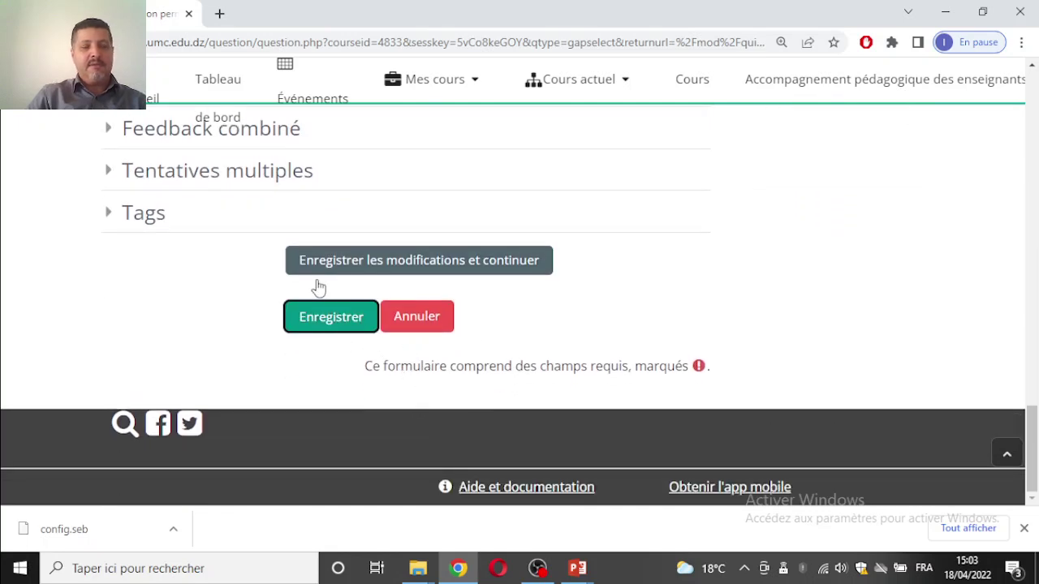
pyautogui.scroll(1, 332, 281)
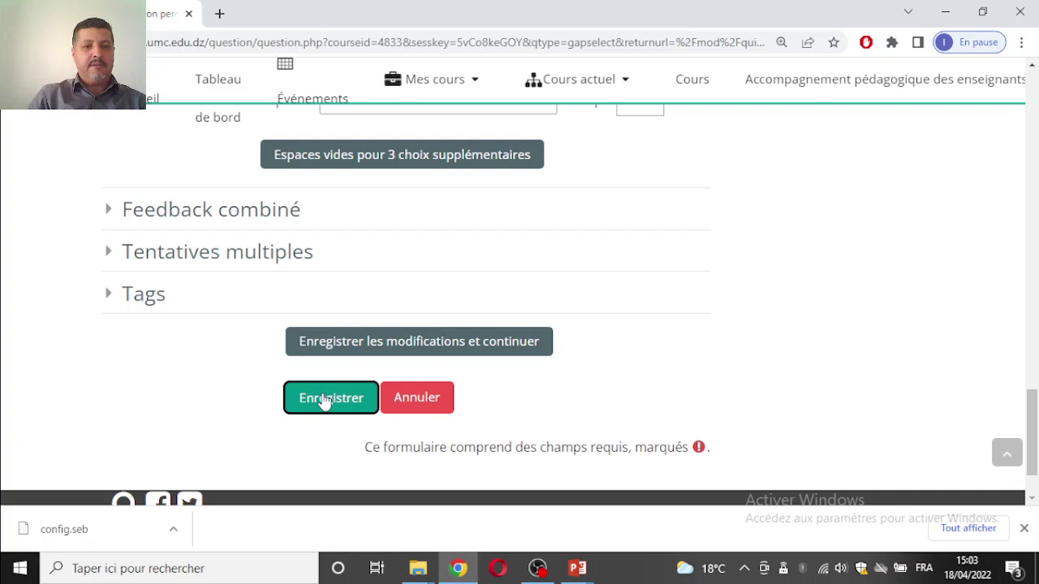
pyautogui.click(325, 400)
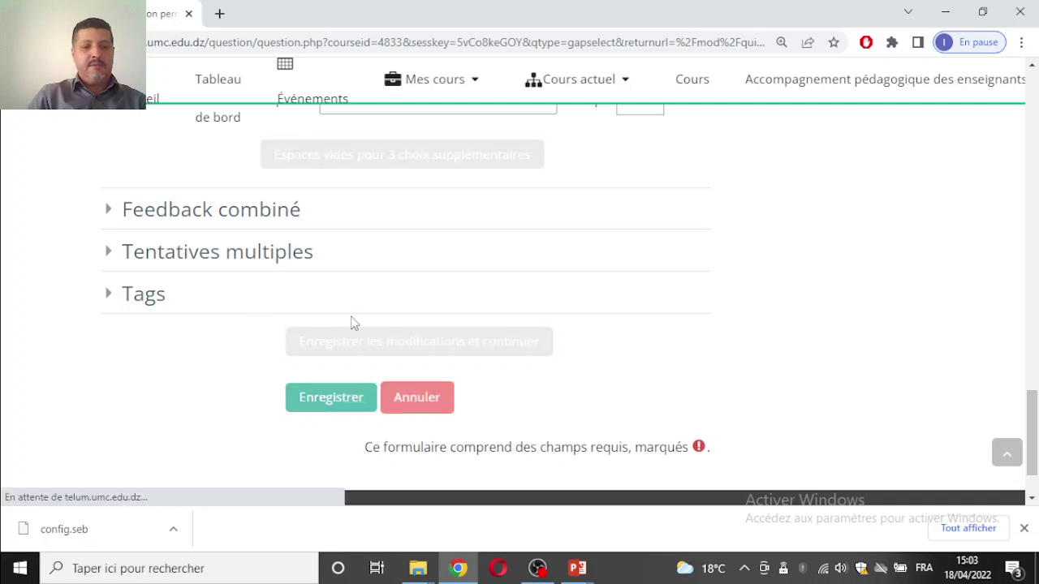
pyautogui.scroll(15, 362, 304)
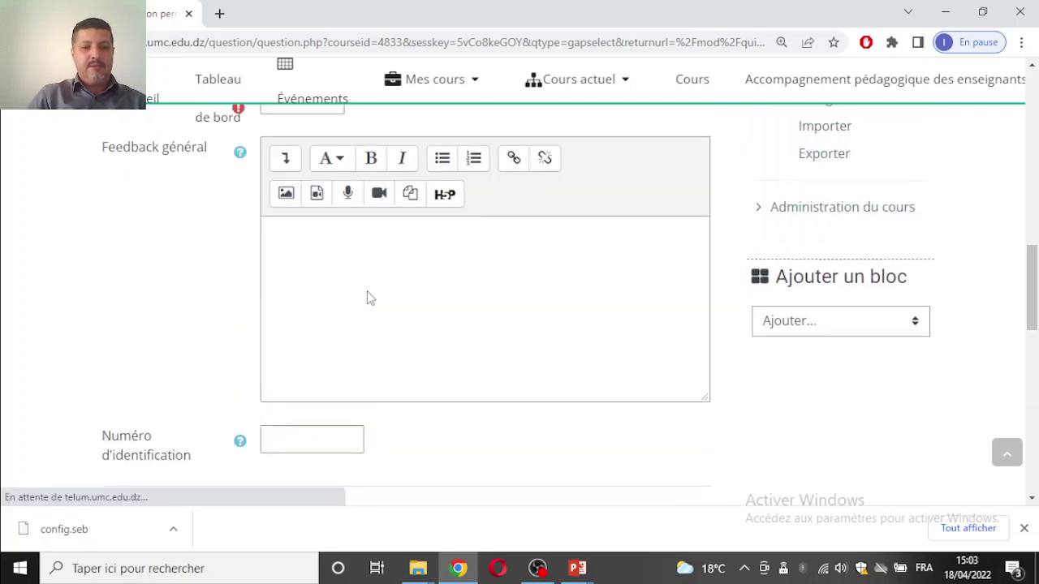
pyautogui.scroll(6, 379, 300)
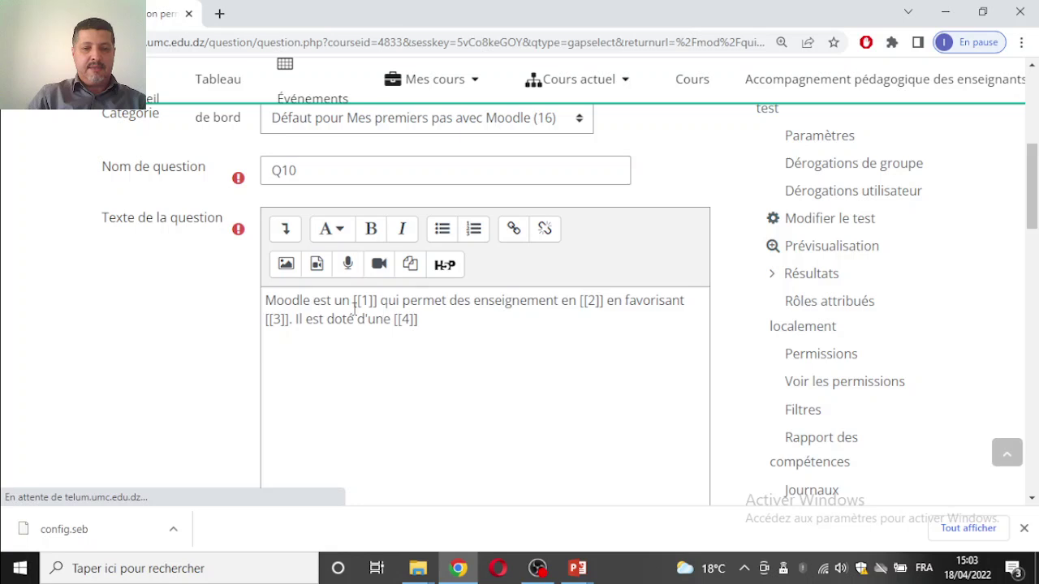
pyautogui.moveTo(580, 300); pyautogui.dragTo(609, 302)
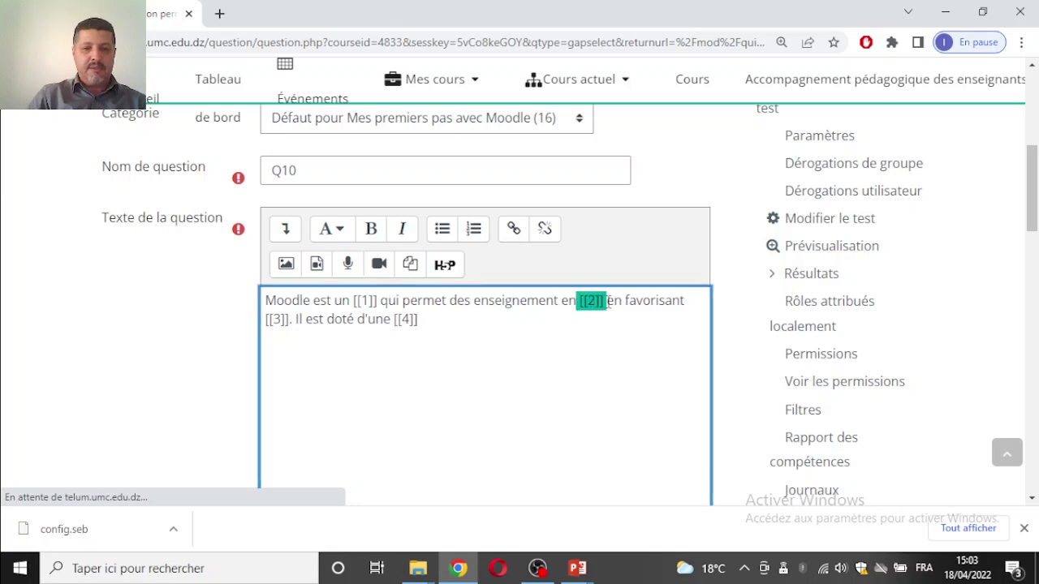
pyautogui.click(410, 371)
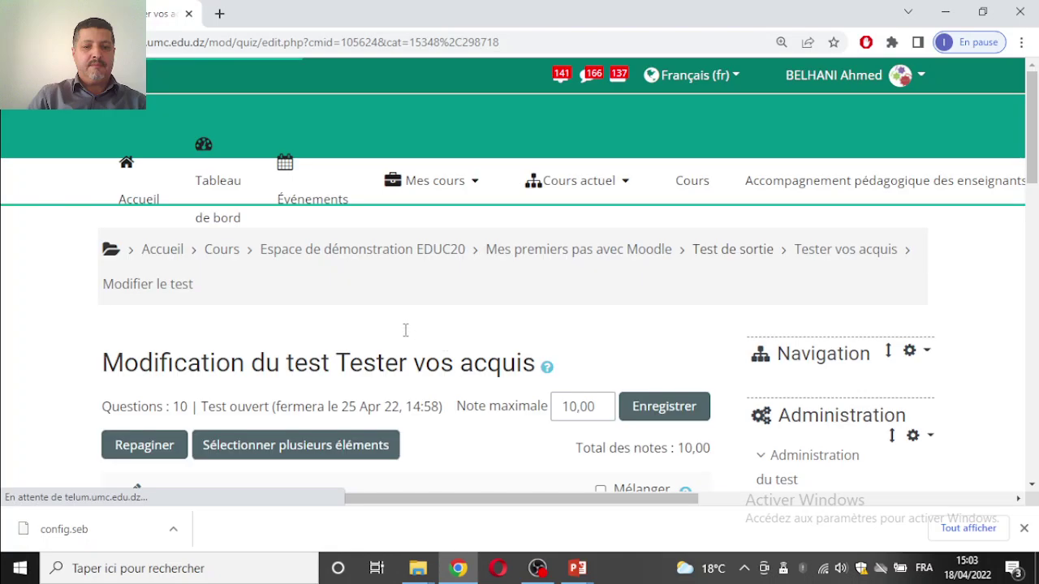
# - Preview the "Moodle est un [[1]]" question and check the choices offered in each of its four gaps
pyautogui.scroll(-4, 422, 337)
pyautogui.scroll(-5, 403, 337)
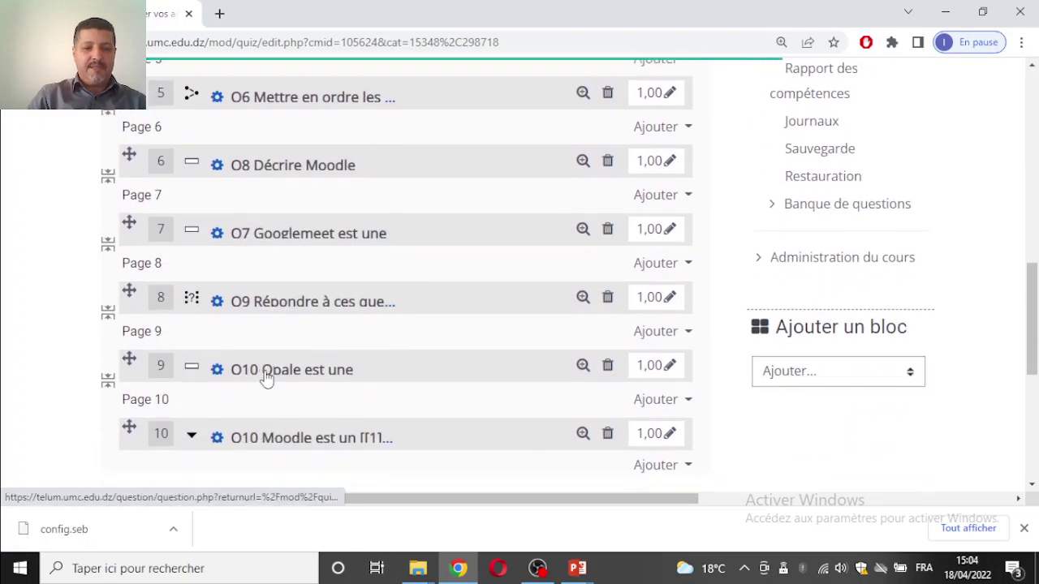
pyautogui.click(585, 242)
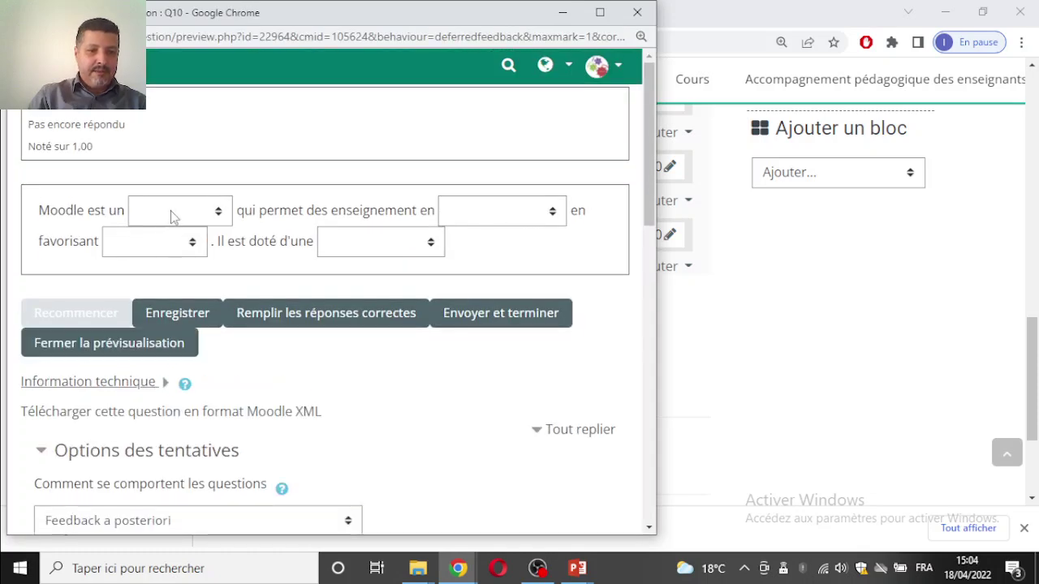
pyautogui.click(171, 214)
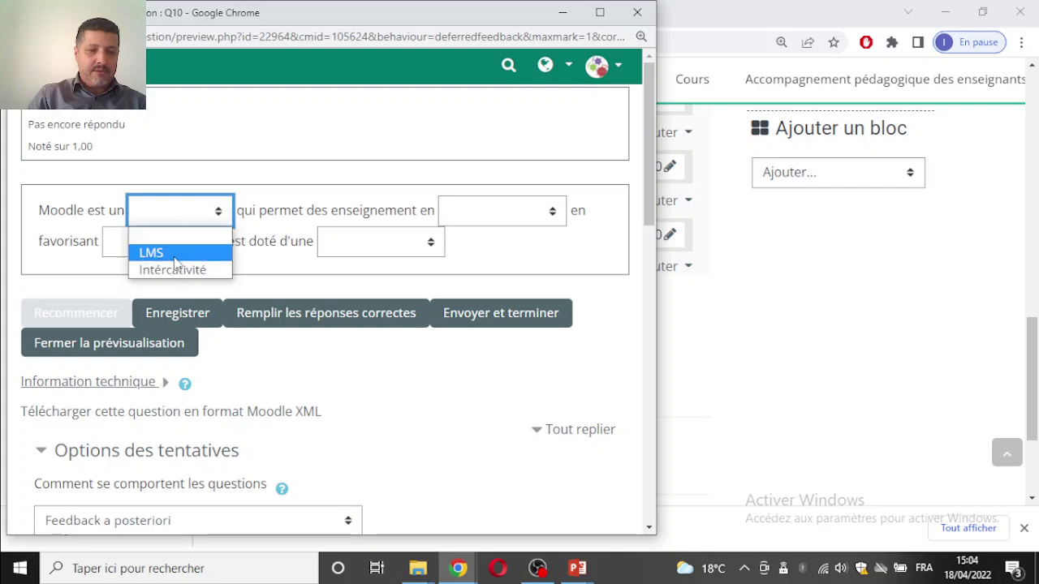
pyautogui.click(192, 215)
pyautogui.click(468, 216)
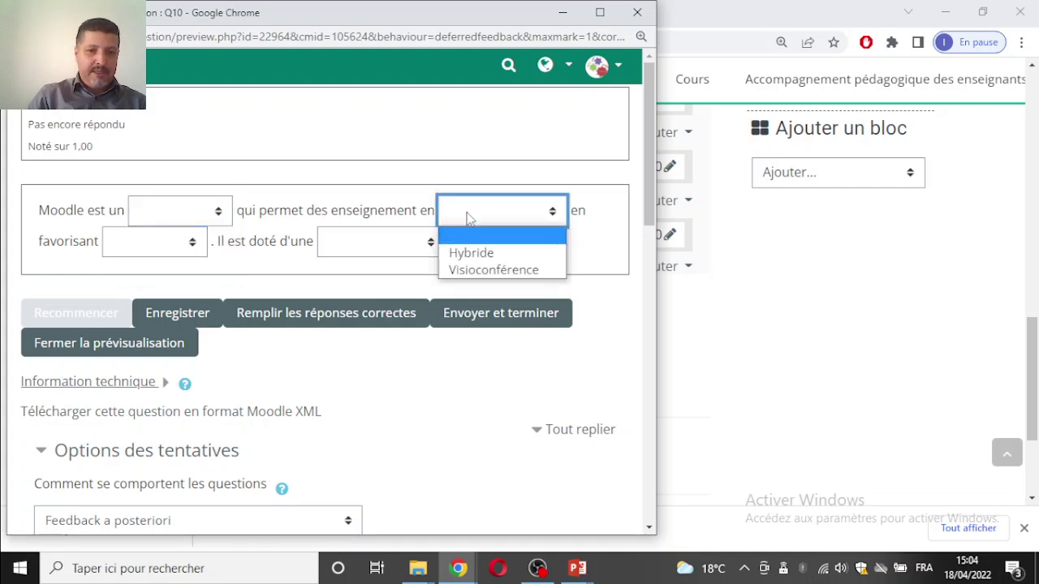
pyautogui.click(172, 260)
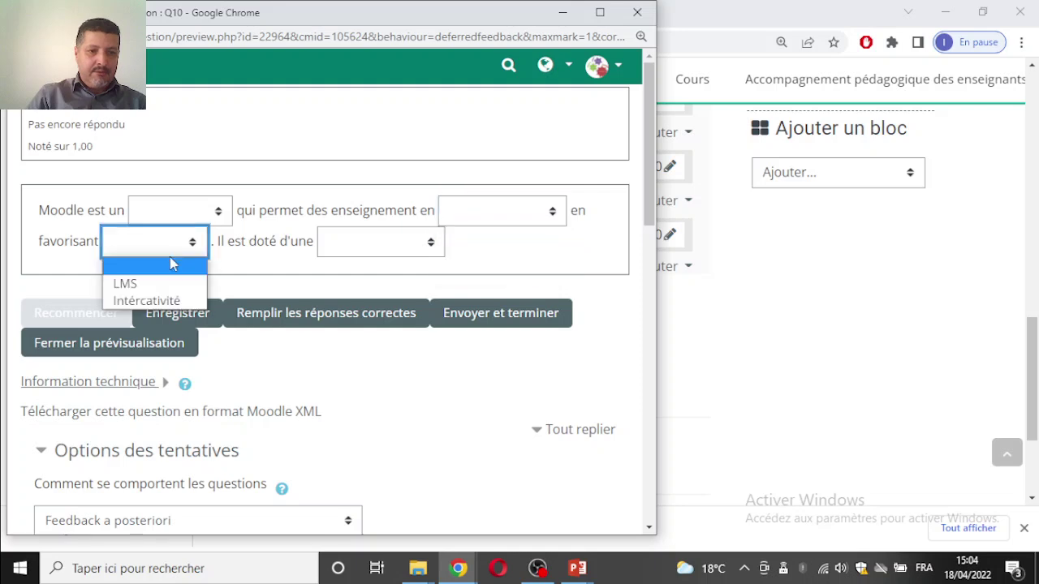
pyautogui.click(405, 246)
pyautogui.click(406, 246)
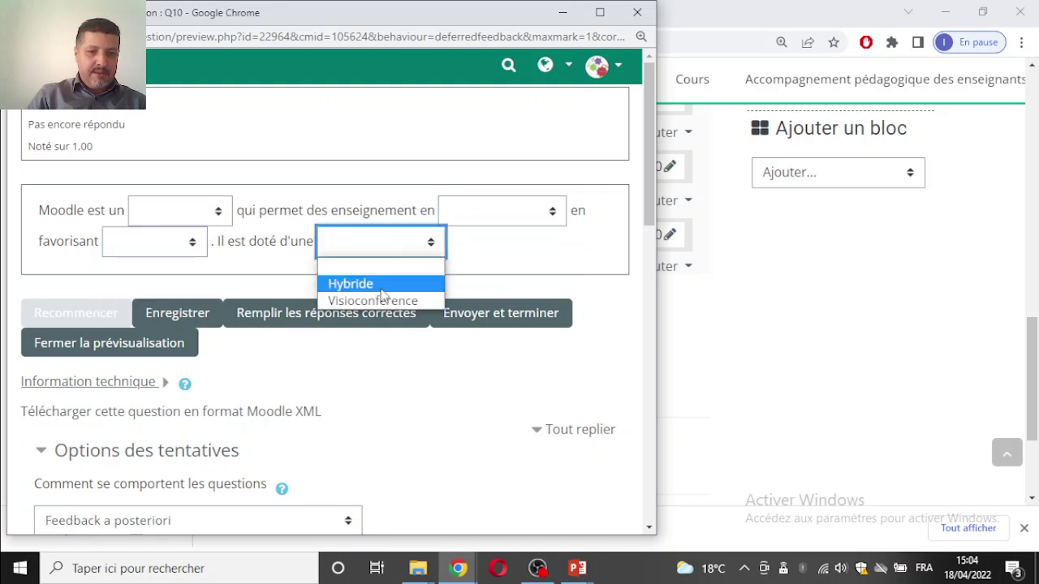
pyautogui.click(240, 279)
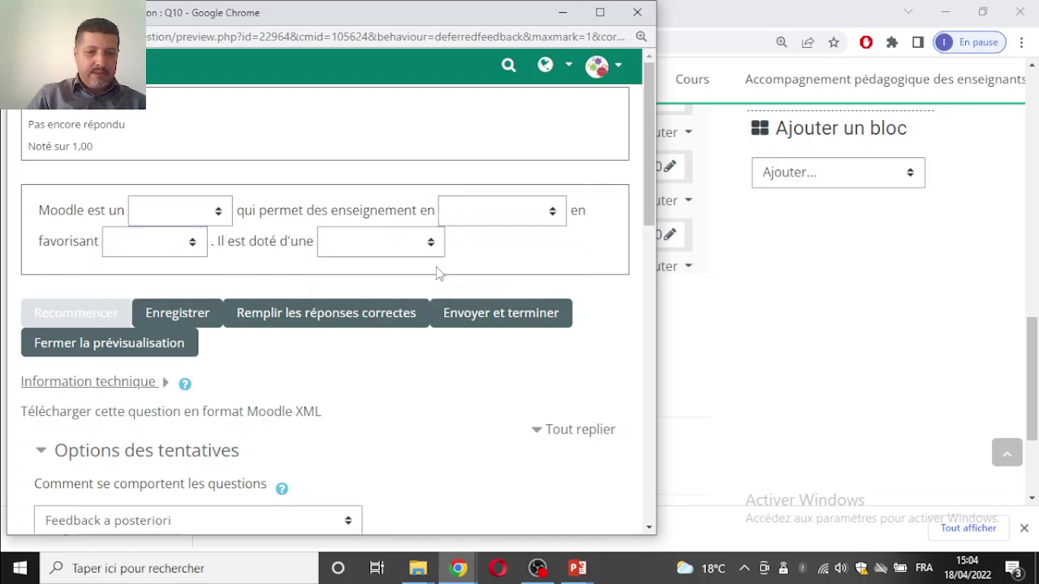
# - Compare the choices of the first and third gaps with those of the second and fourth, and close the preview
pyautogui.click(193, 215)
pyautogui.click(154, 242)
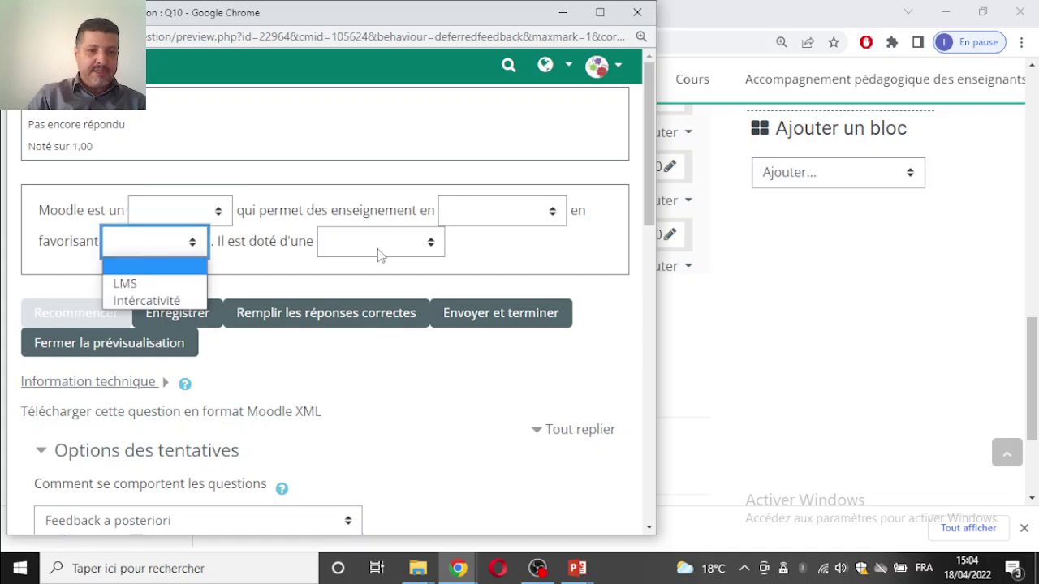
pyautogui.click(487, 212)
pyautogui.click(396, 240)
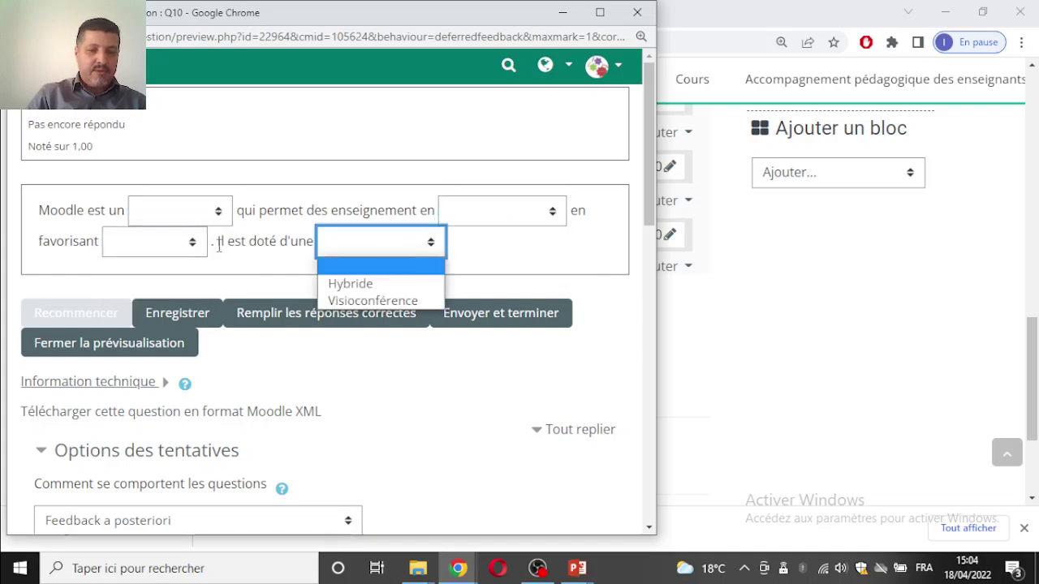
pyautogui.scroll(-4, 447, 341)
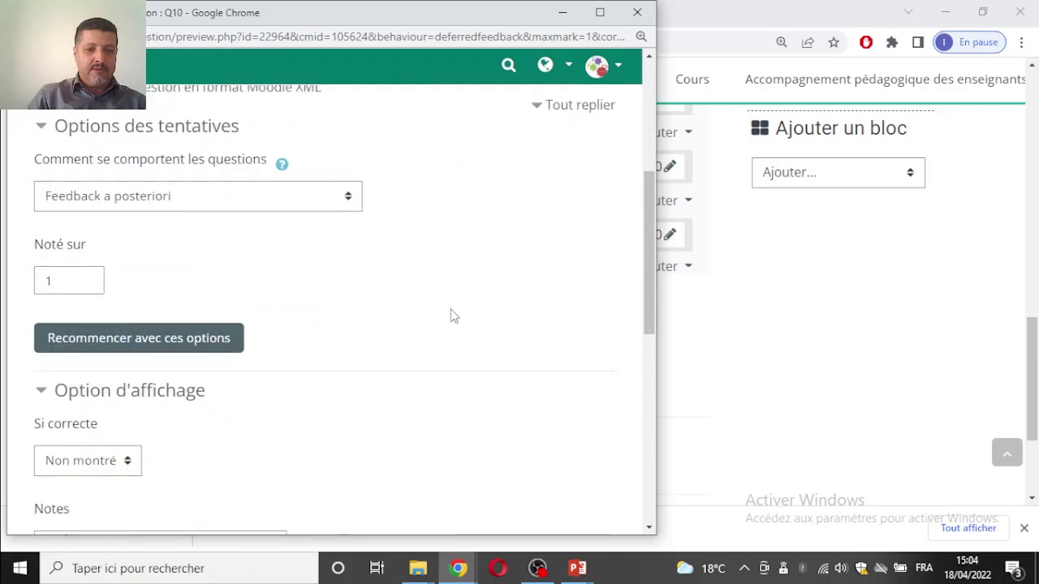
pyautogui.click(637, 12)
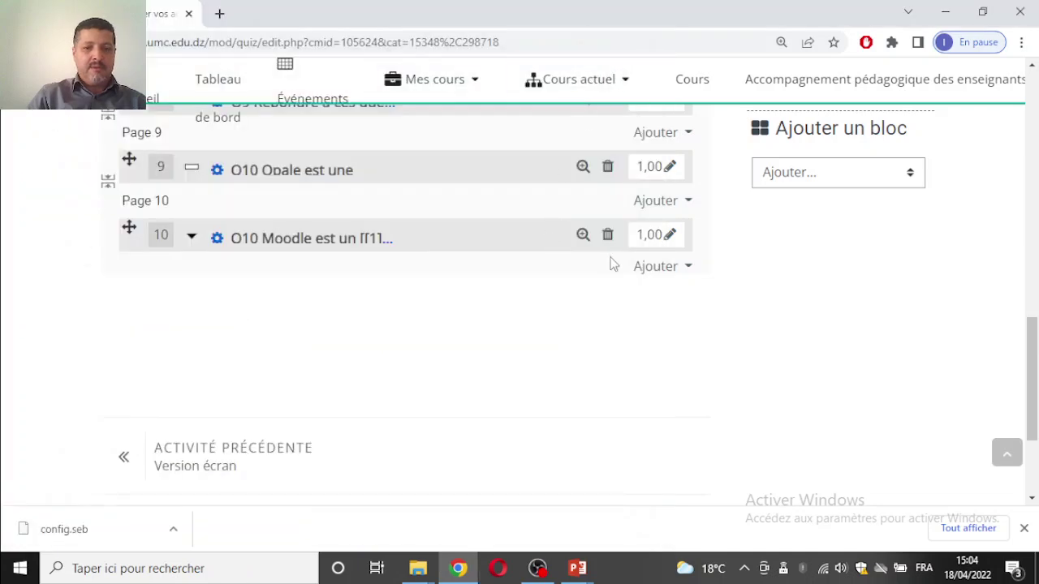
# - Add a new question of type "Texte à trous" at the end of the quiz
pyautogui.click(656, 266)
pyautogui.click(595, 304)
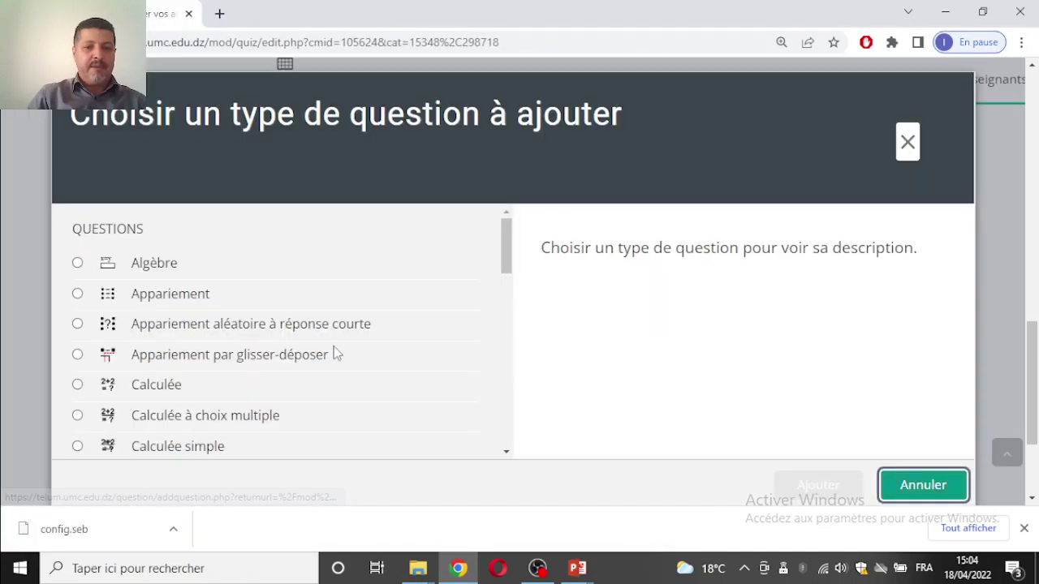
pyautogui.scroll(-2, 123, 367)
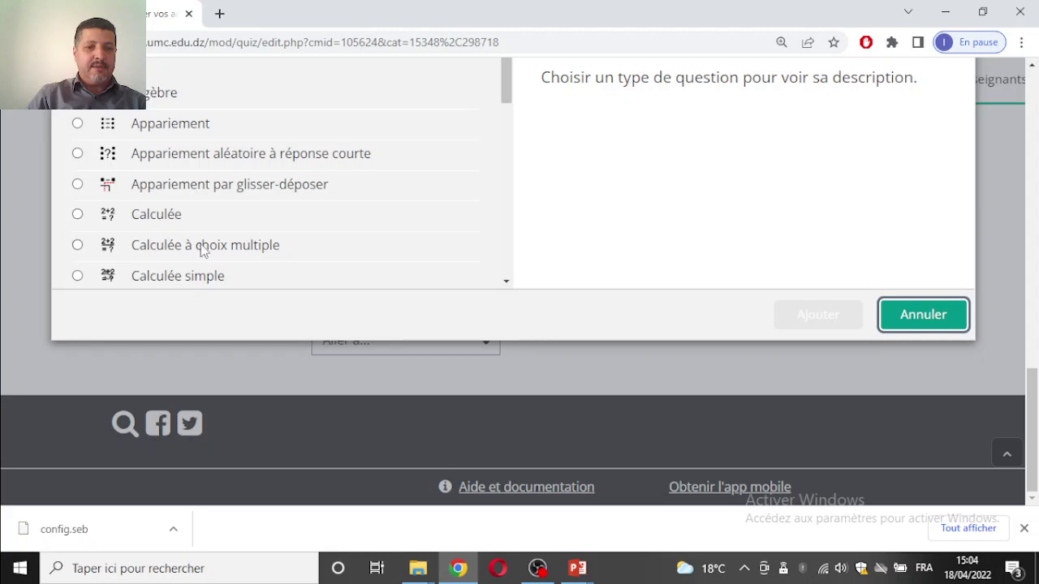
pyautogui.moveTo(505, 71); pyautogui.dragTo(514, 260)
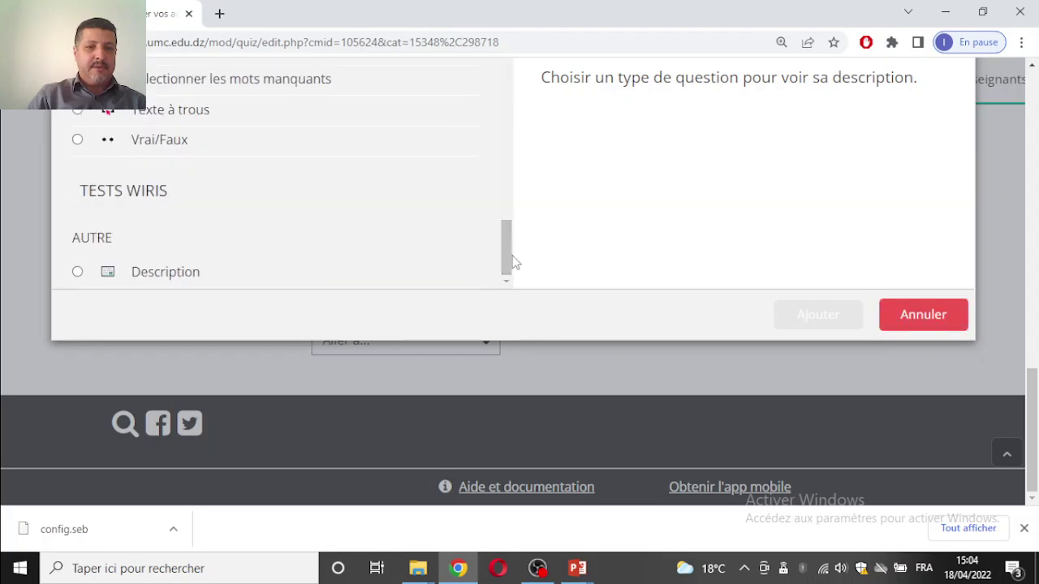
pyautogui.click(77, 110)
pyautogui.click(816, 316)
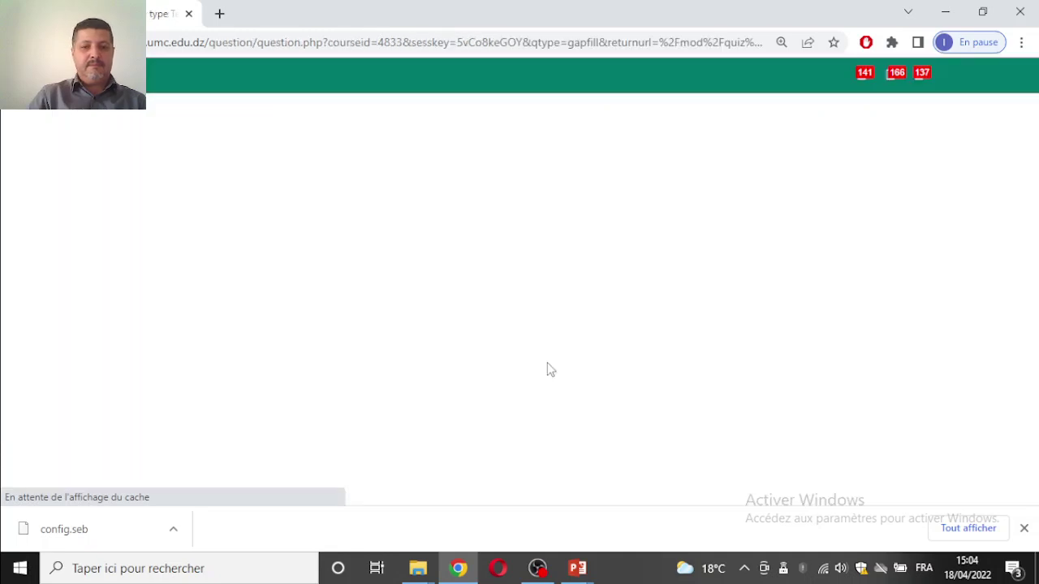
# - Name the new gap-fill question "Q11"
pyautogui.scroll(-3, 547, 370)
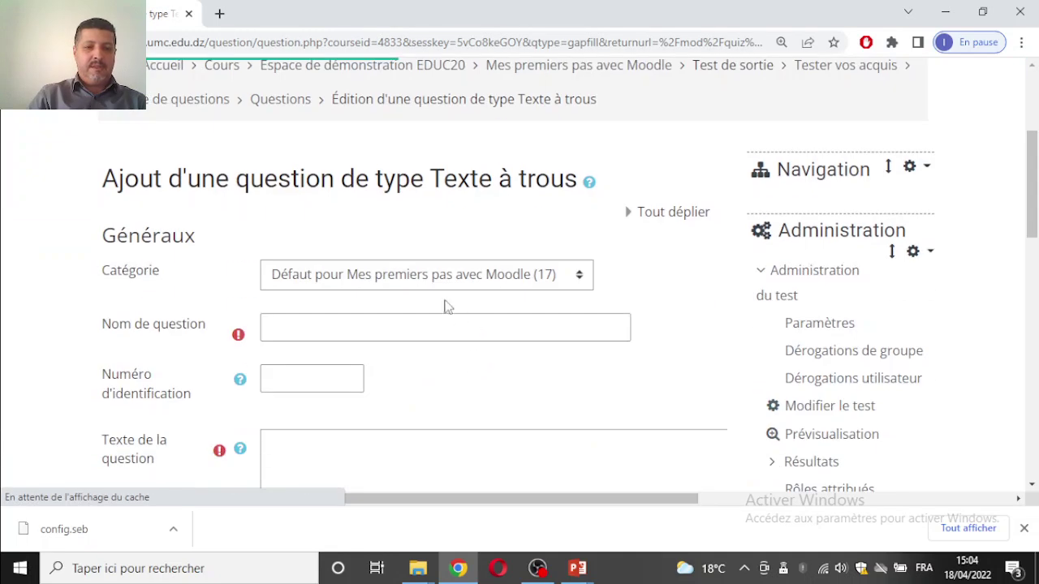
pyautogui.scroll(-1, 366, 311)
pyautogui.click(297, 248)
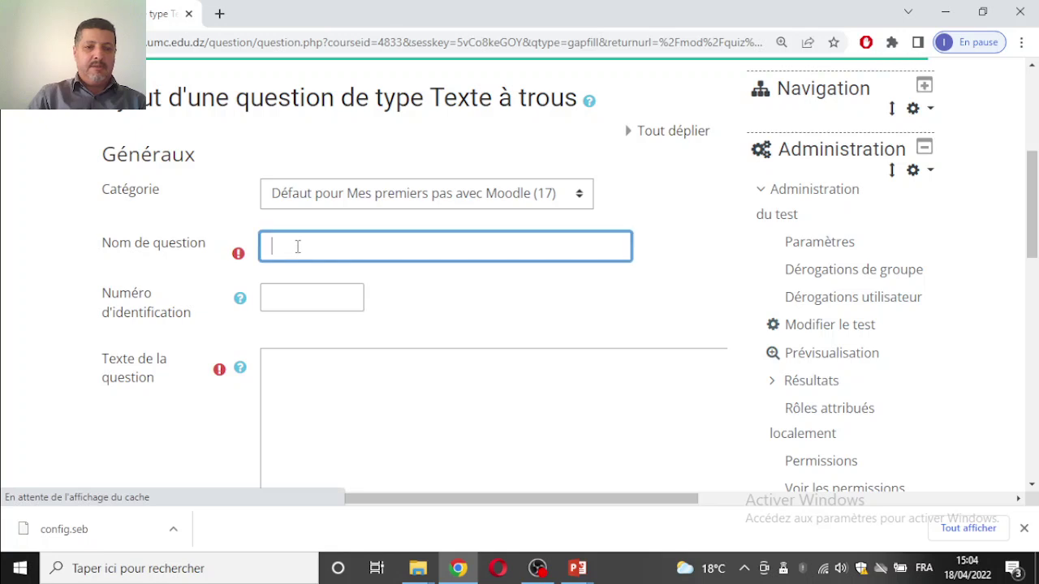
pyautogui.scroll(-1, 297, 246)
pyautogui.write('Q11')
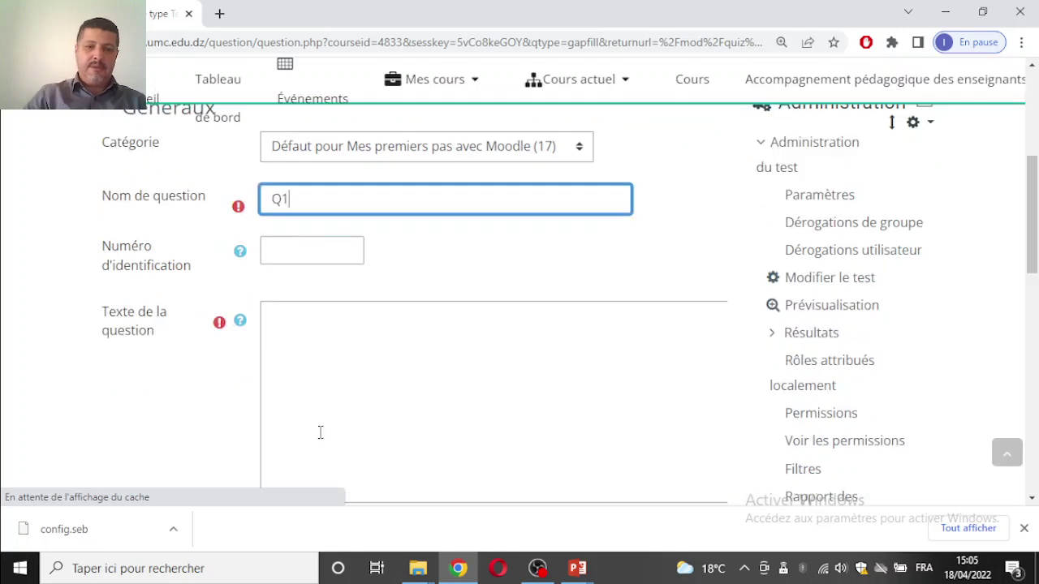
# - Look through the gap-fill question form, from the question text and gap settings to the distractors, feedback and additional option sections
pyautogui.click(362, 328)
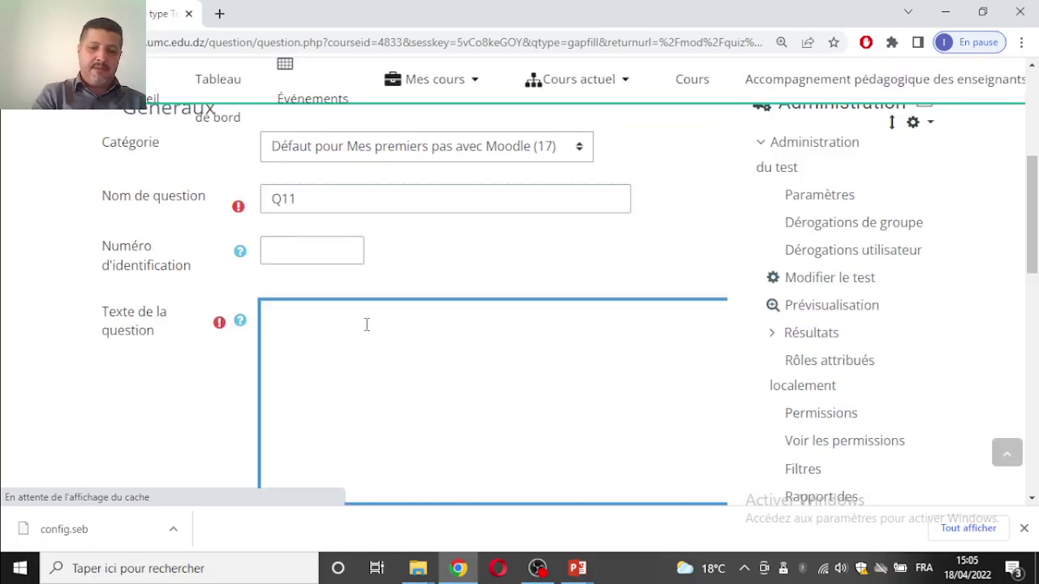
pyautogui.scroll(-2, 424, 348)
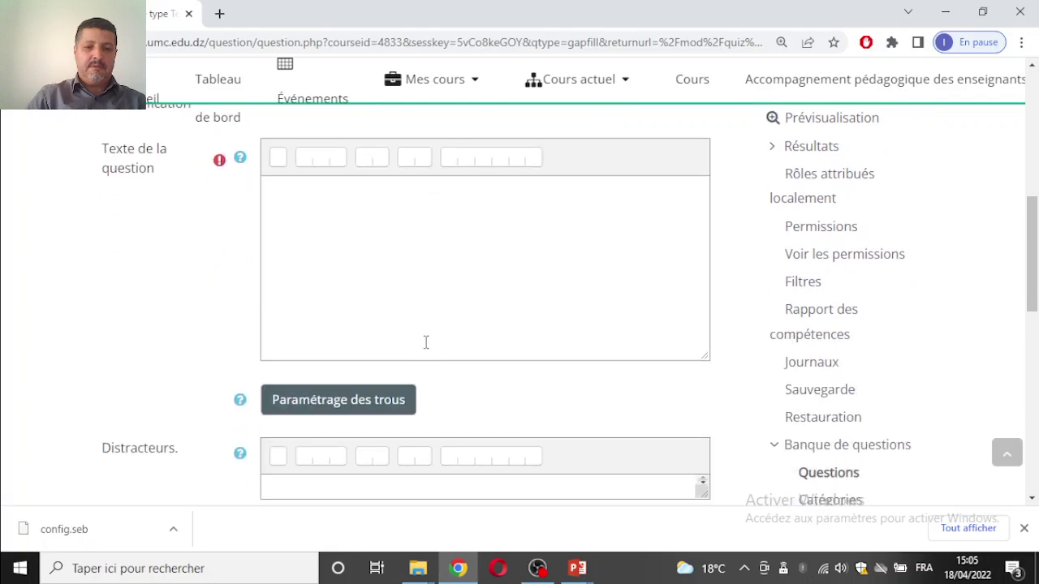
pyautogui.click(388, 275)
pyautogui.scroll(-7, 388, 275)
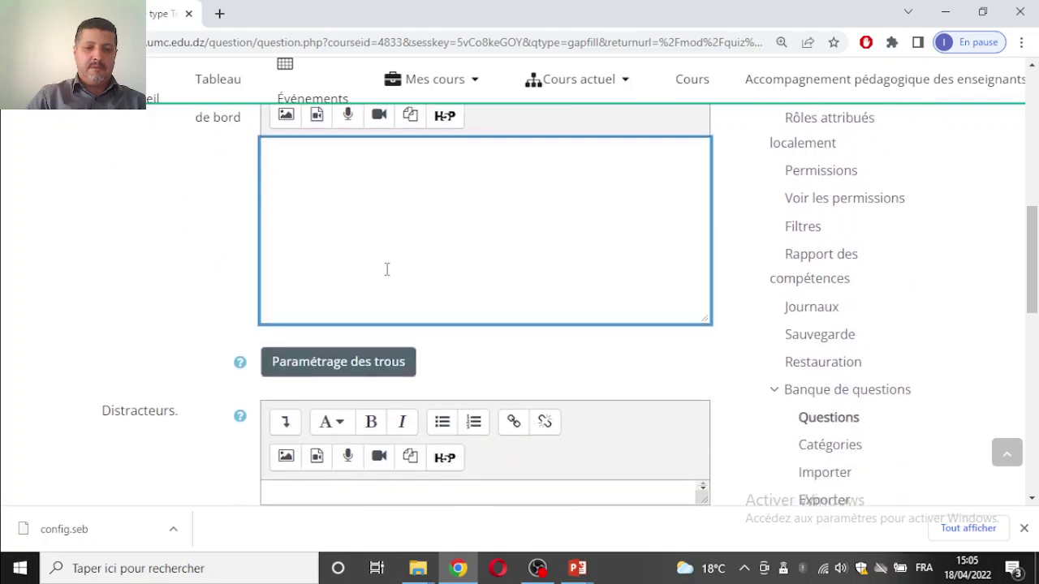
pyautogui.scroll(1, 389, 274)
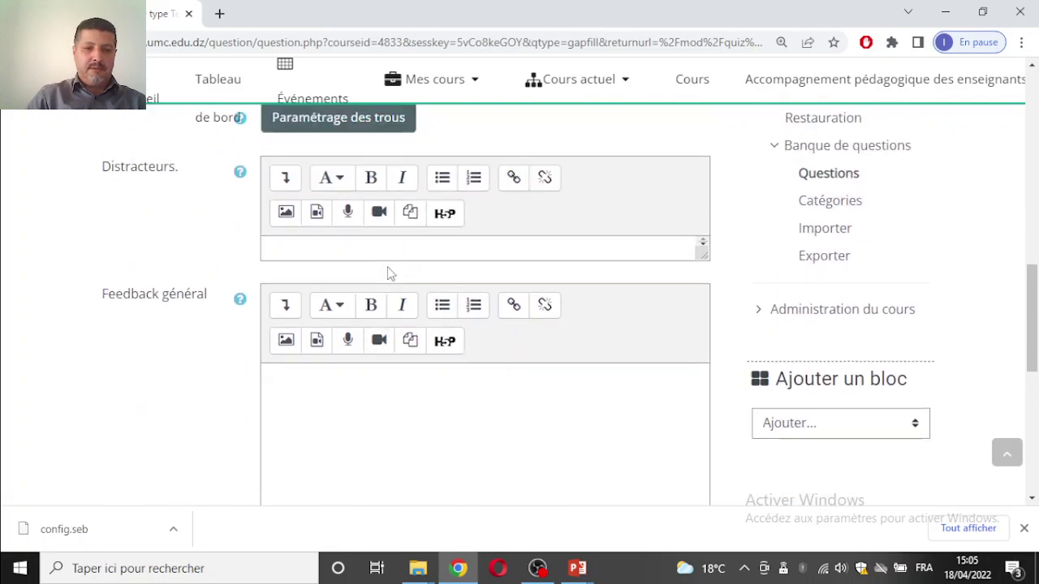
pyautogui.scroll(3, 388, 274)
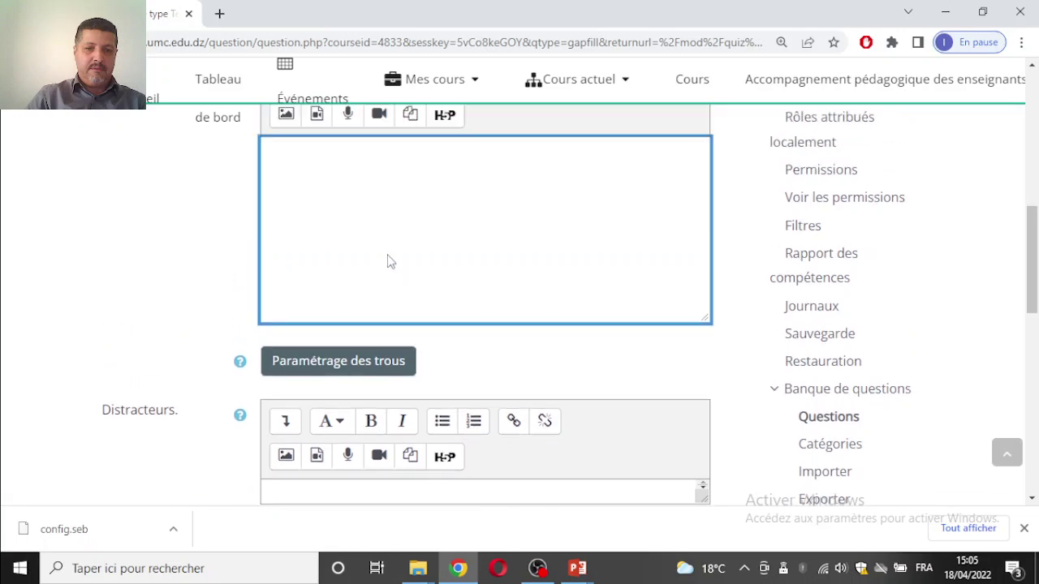
pyautogui.scroll(-10, 415, 249)
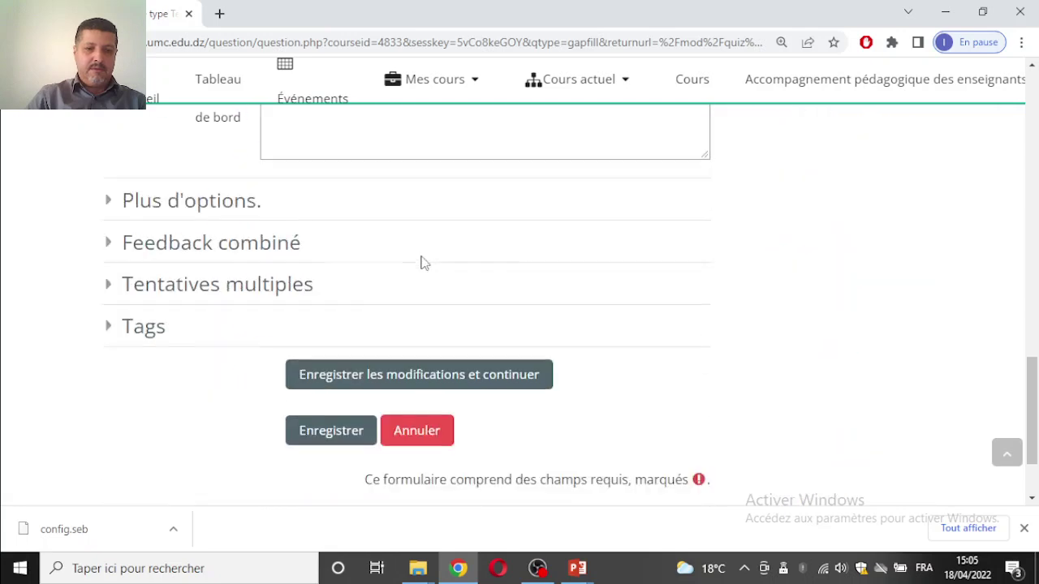
pyautogui.scroll(3, 420, 262)
pyautogui.scroll(4, 420, 262)
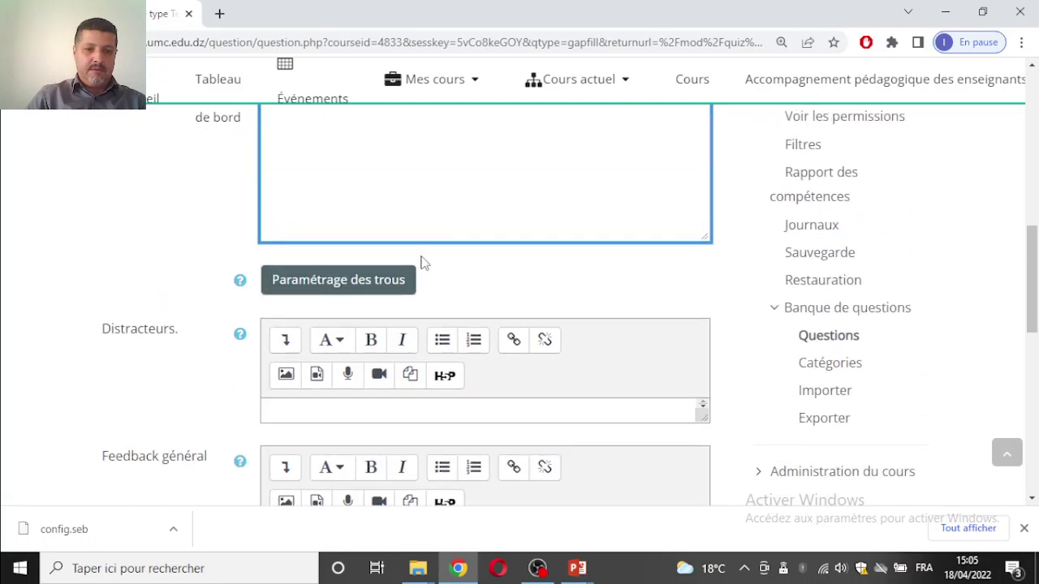
pyautogui.scroll(2, 432, 234)
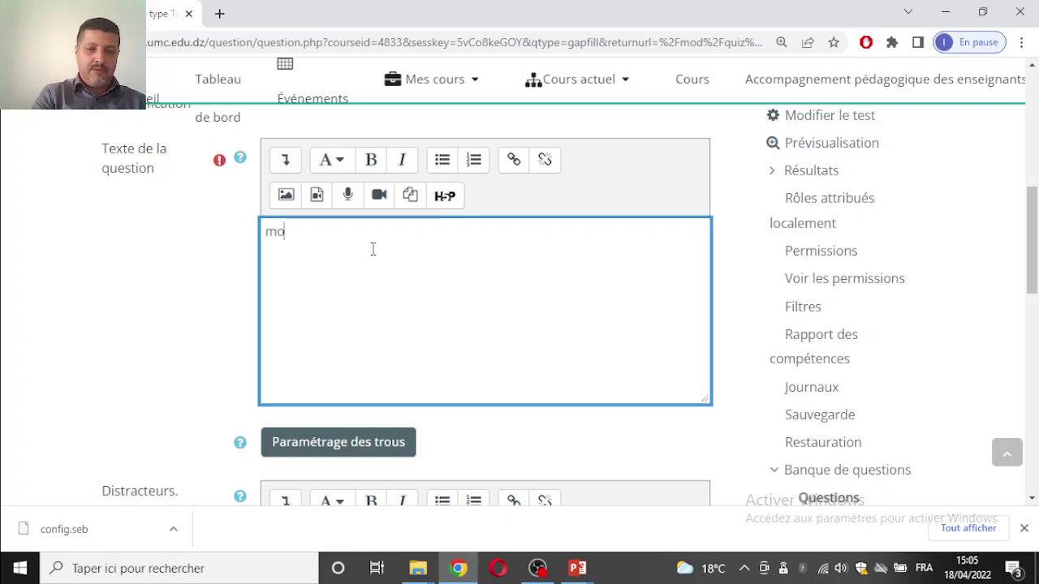
# - Enter "Moodle est un[[LMS]]" as the question text of Q11
pyautogui.write('od')
pyautogui.press('BackSpace')
pyautogui.press('BackSpace')
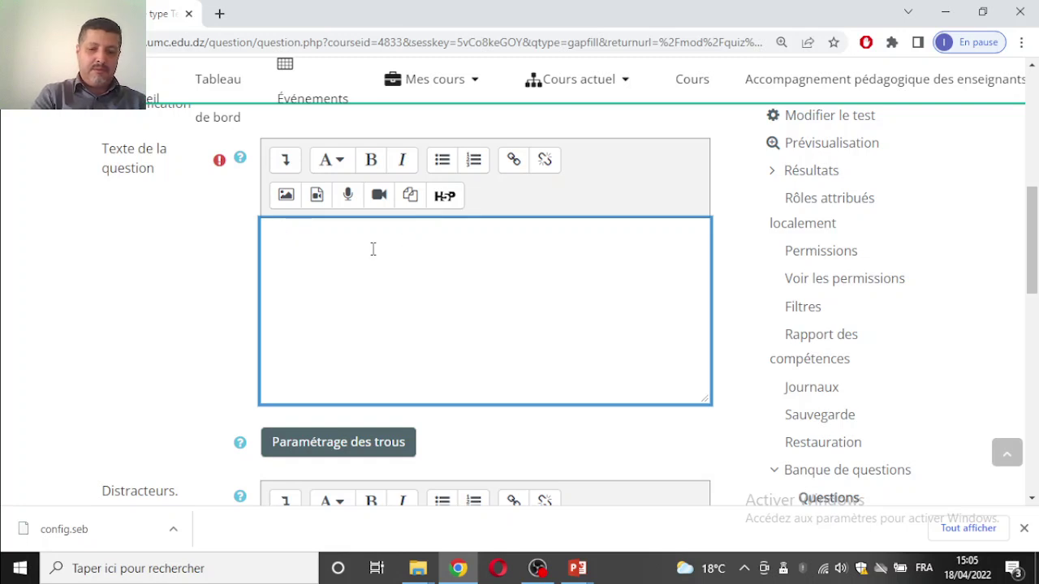
pyautogui.write('Moodle est un')
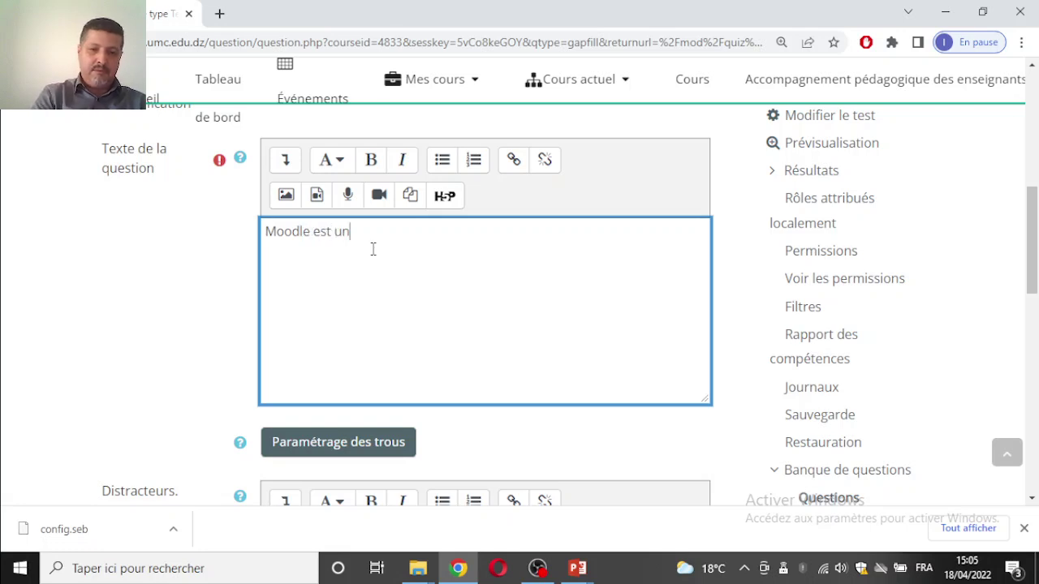
pyautogui.write('[[LMS')
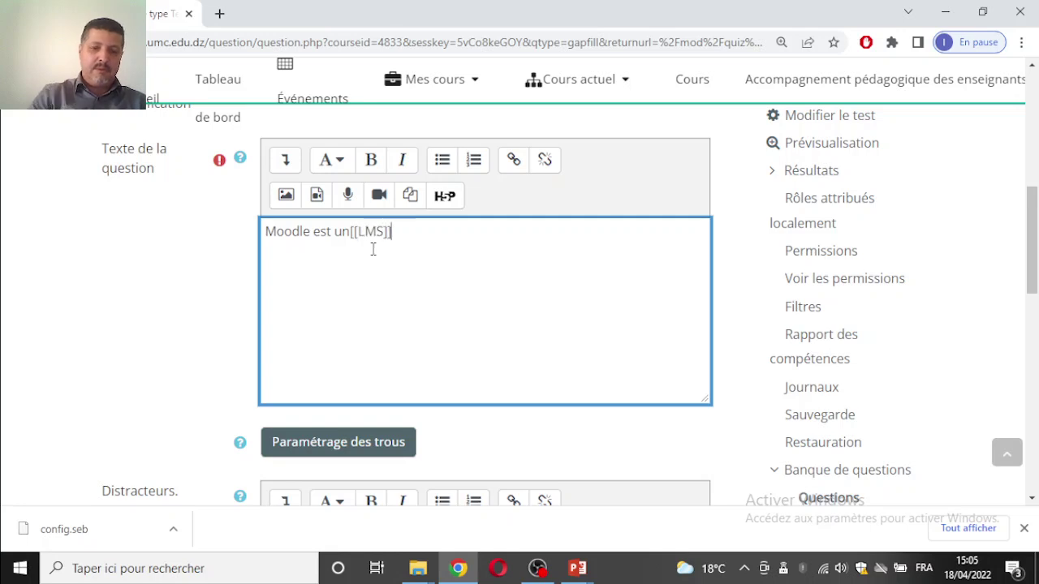
# - Save question Q11 with its LMS gap
pyautogui.scroll(-3, 431, 334)
pyautogui.scroll(-4, 452, 339)
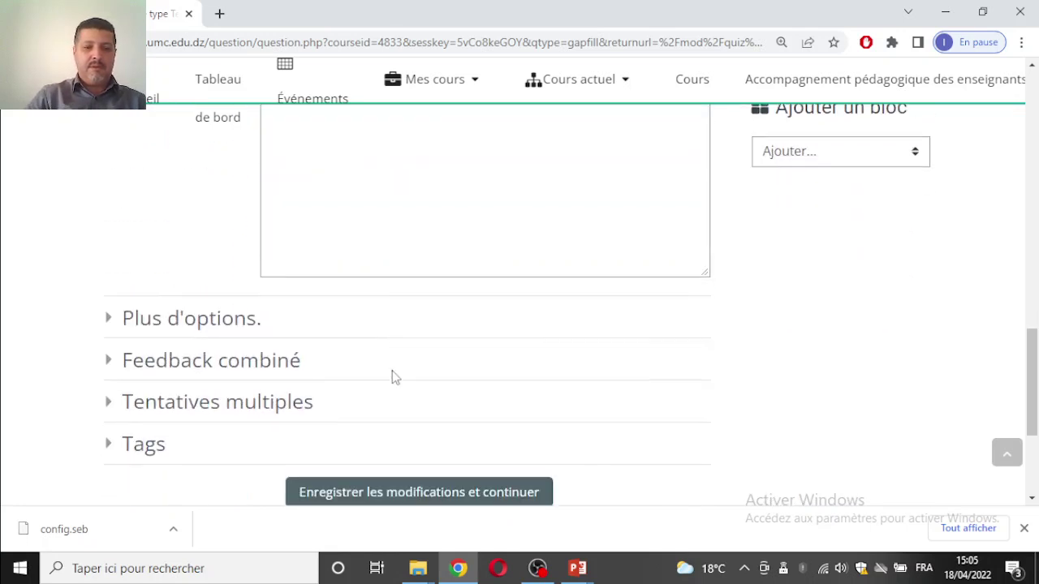
pyautogui.scroll(-3, 392, 377)
pyautogui.click(334, 318)
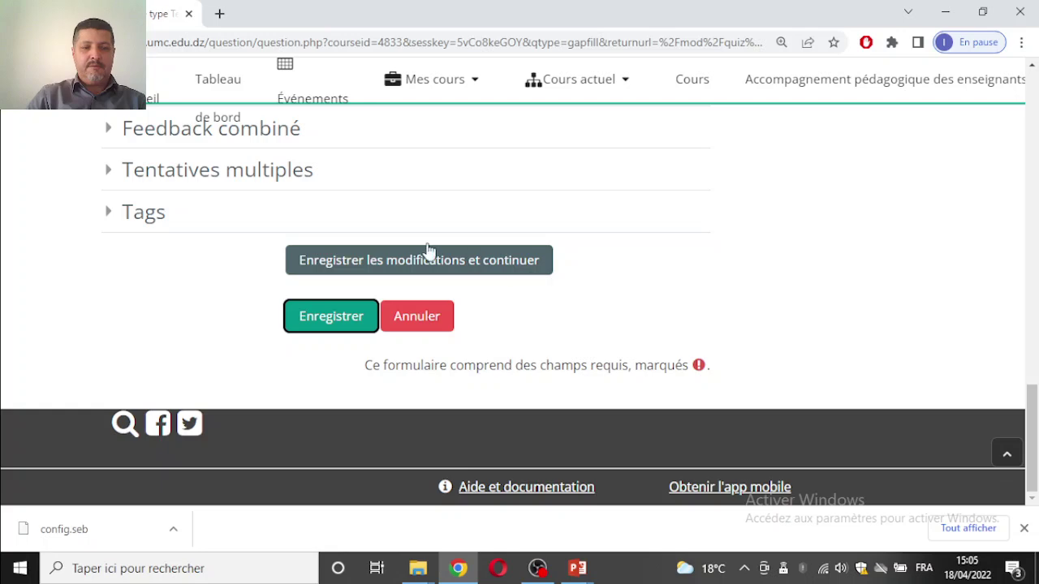
pyautogui.scroll(3, 487, 247)
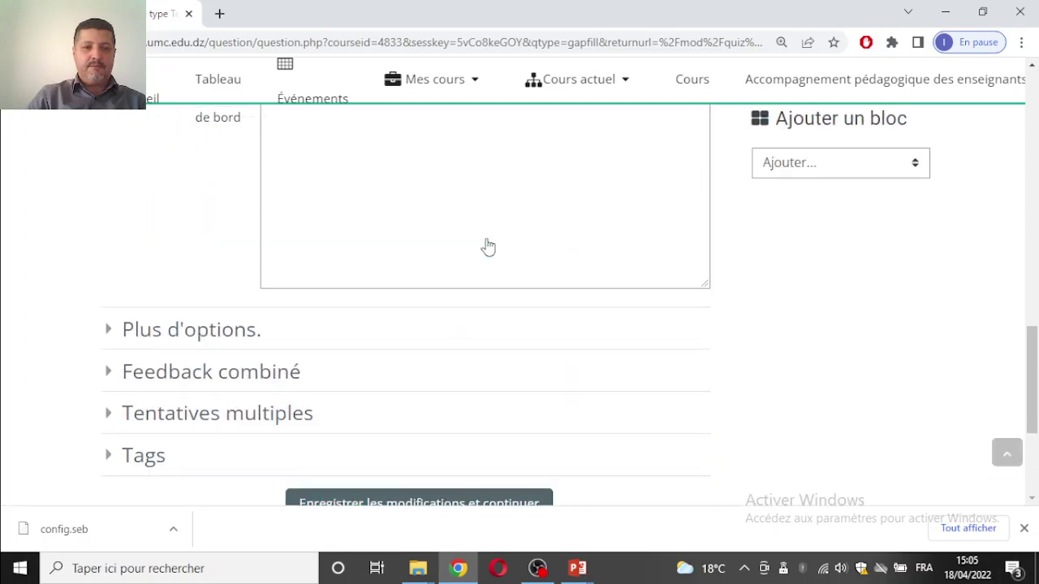
pyautogui.scroll(3, 488, 247)
pyautogui.scroll(6, 487, 247)
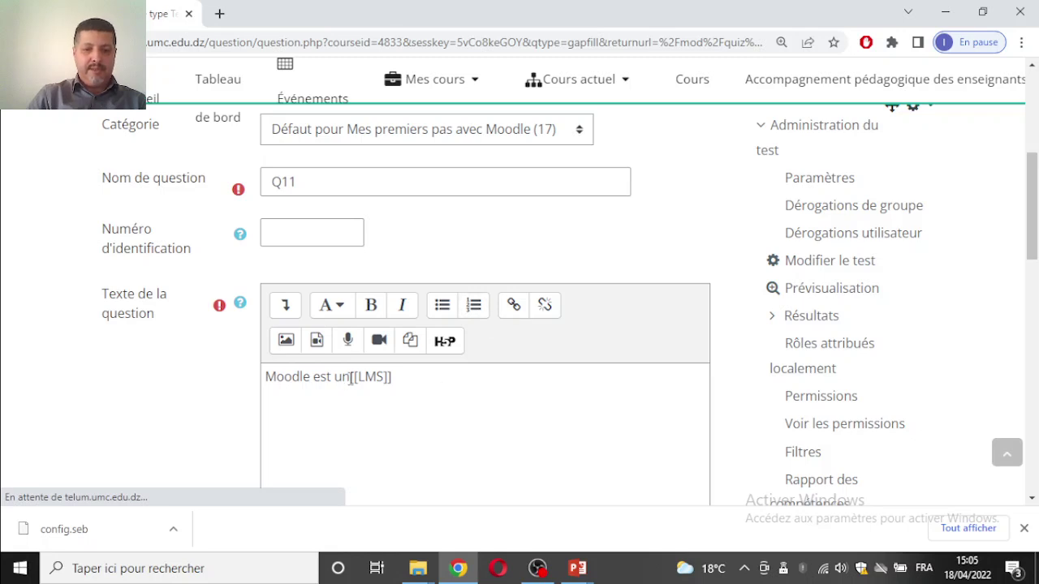
pyautogui.moveTo(349, 379); pyautogui.dragTo(413, 378)
pyautogui.click(415, 385)
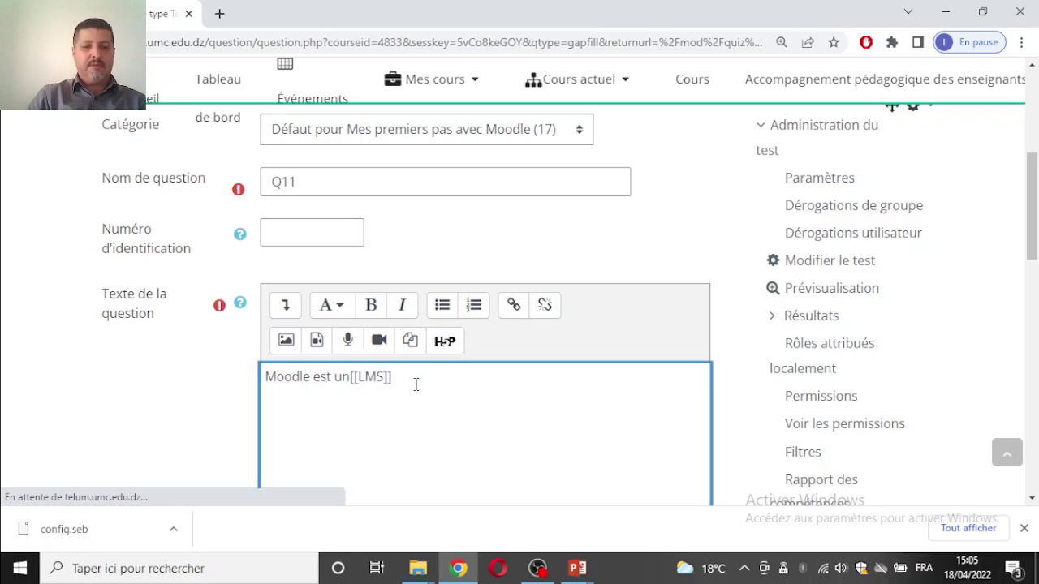
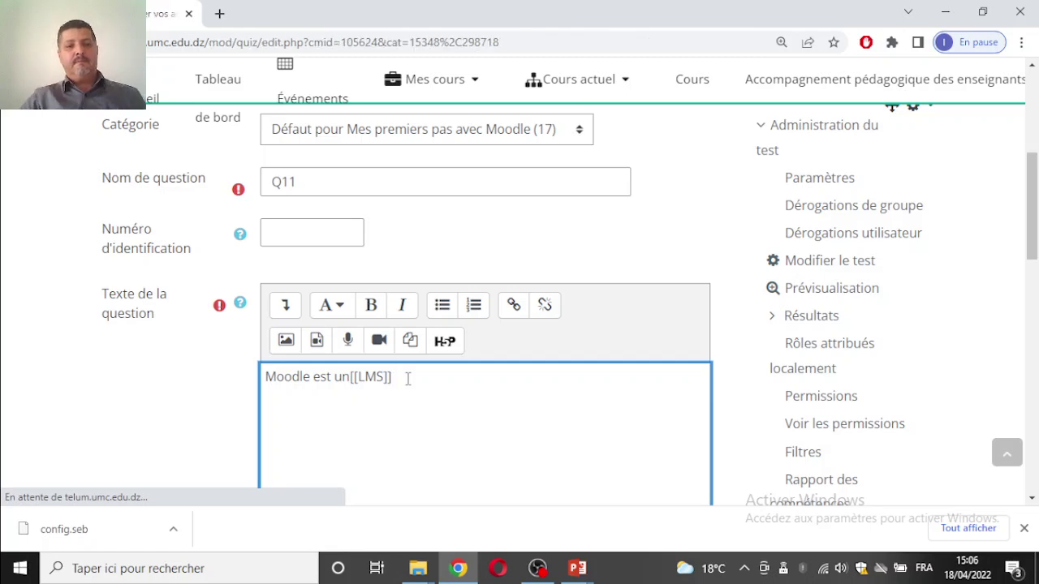
# - Preview Q11 from the quiz's question list, try placing the LMS answer in the gap, and close the preview
pyautogui.scroll(-15, 399, 311)
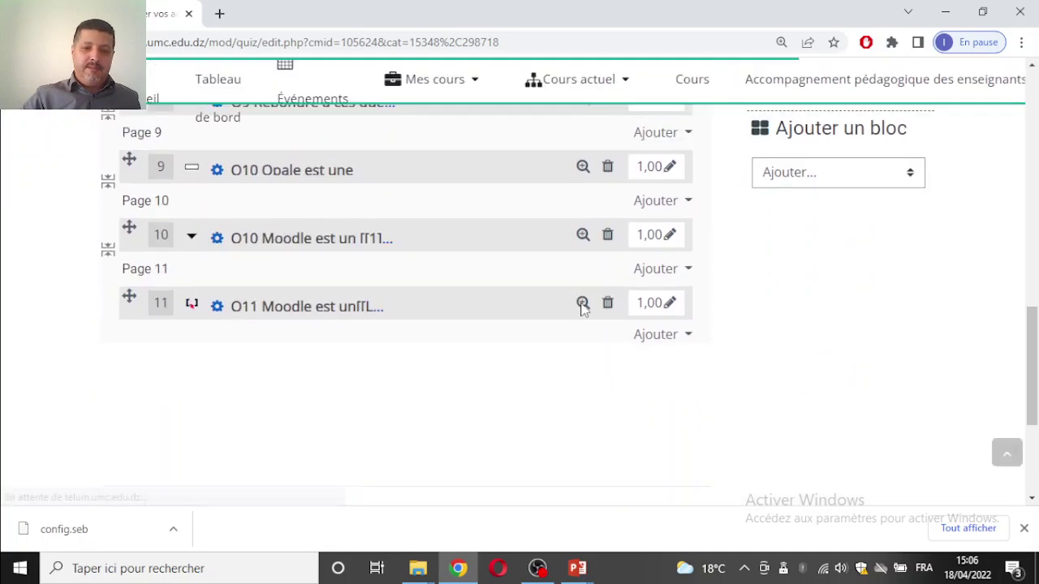
pyautogui.click(582, 306)
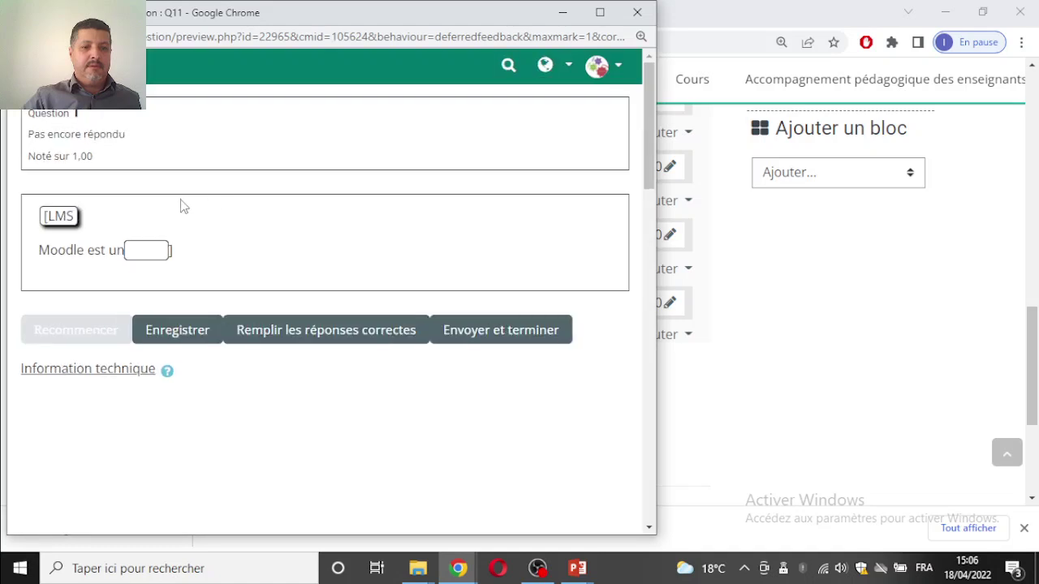
pyautogui.moveTo(65, 241); pyautogui.dragTo(135, 257)
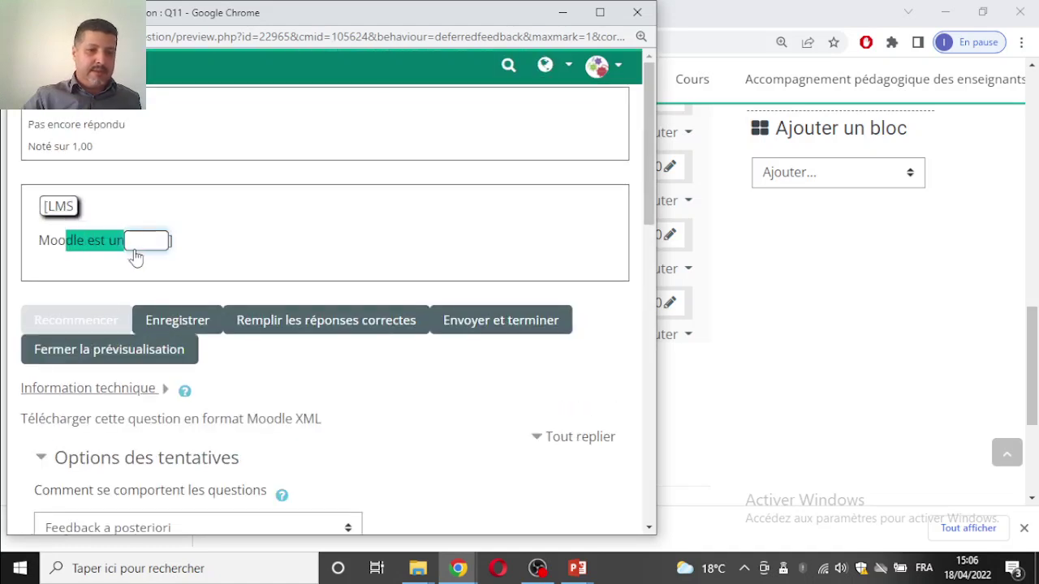
pyautogui.moveTo(71, 207); pyautogui.dragTo(147, 240)
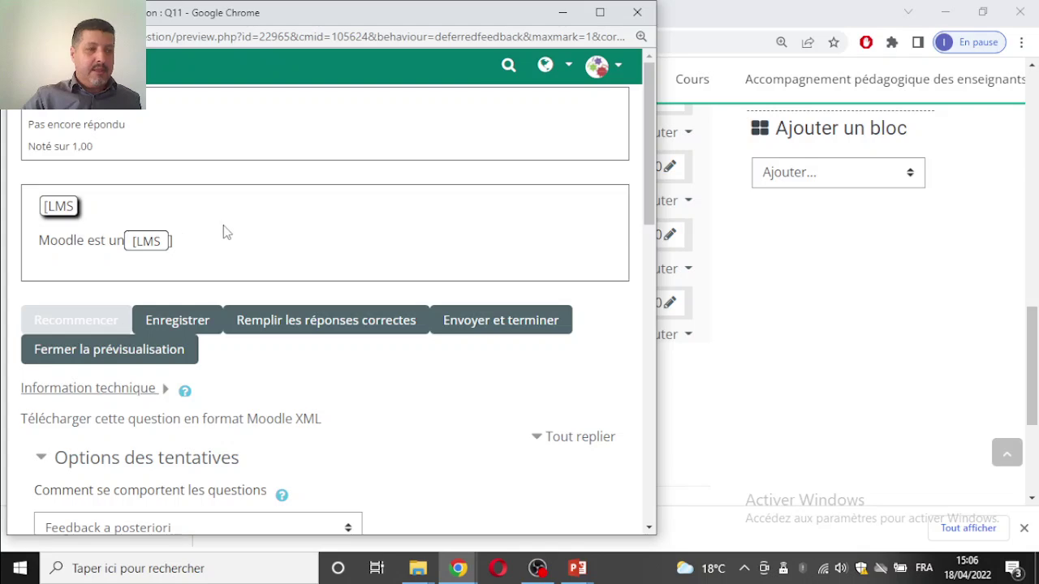
pyautogui.click(637, 12)
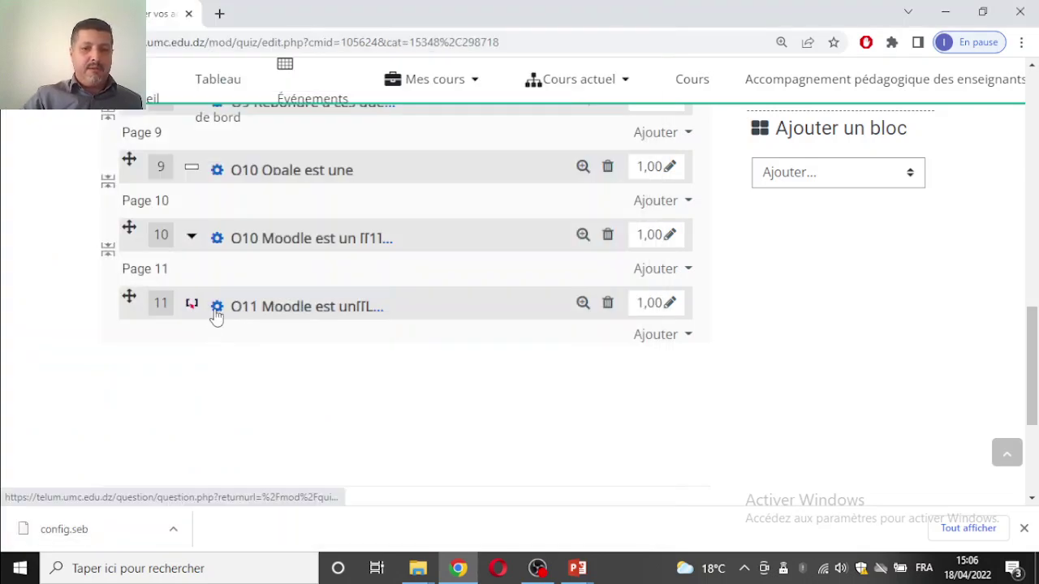
# - Reopen Q11 for editing and append "ayant la possibilté d'être doté d'une visioconférenece" after the LMS gap
pyautogui.click(359, 322)
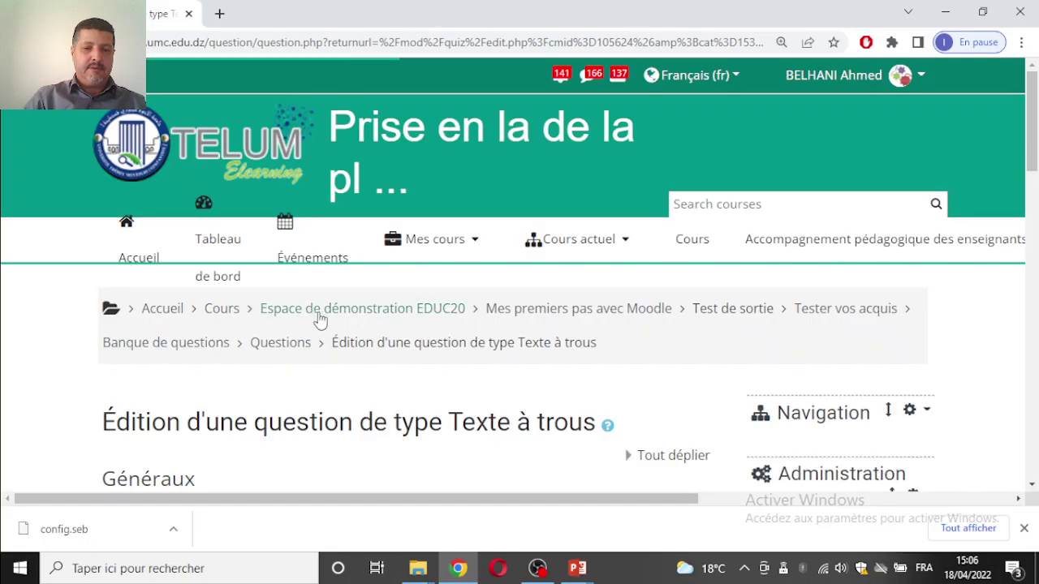
pyautogui.scroll(-8, 478, 341)
pyautogui.scroll(2, 414, 301)
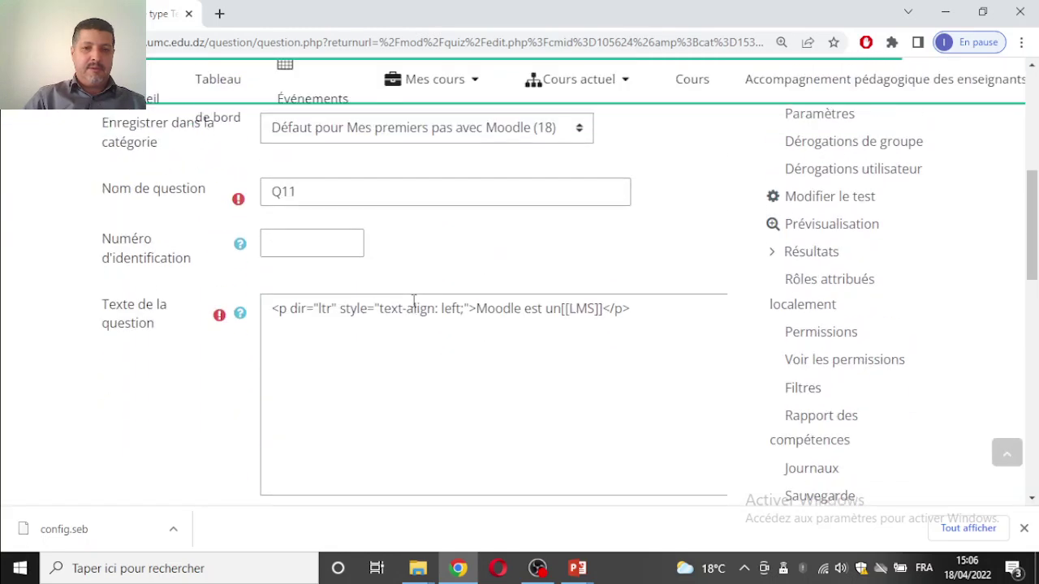
pyautogui.scroll(2, 414, 302)
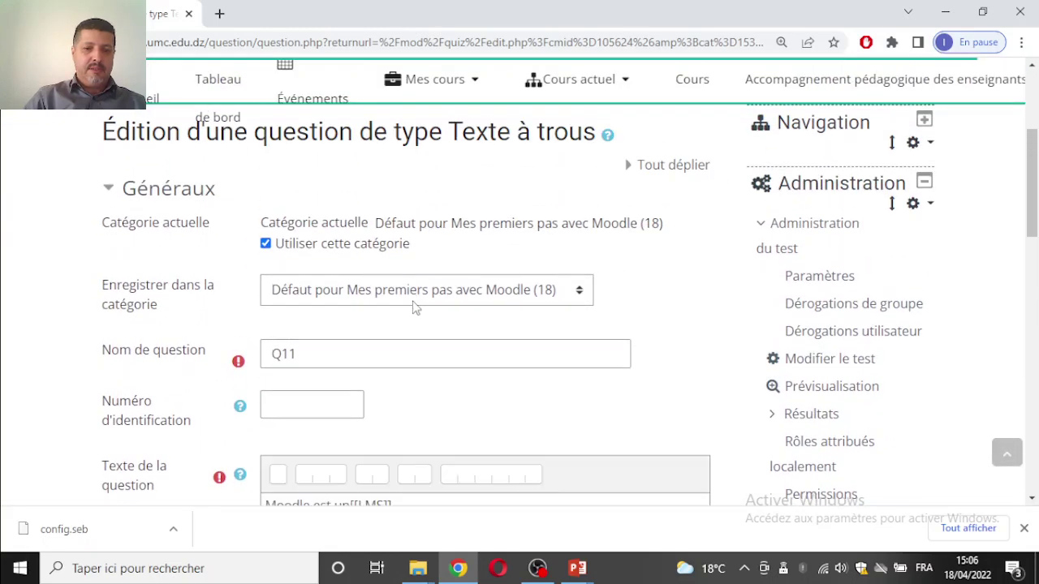
pyautogui.scroll(-2, 413, 306)
pyautogui.click(414, 338)
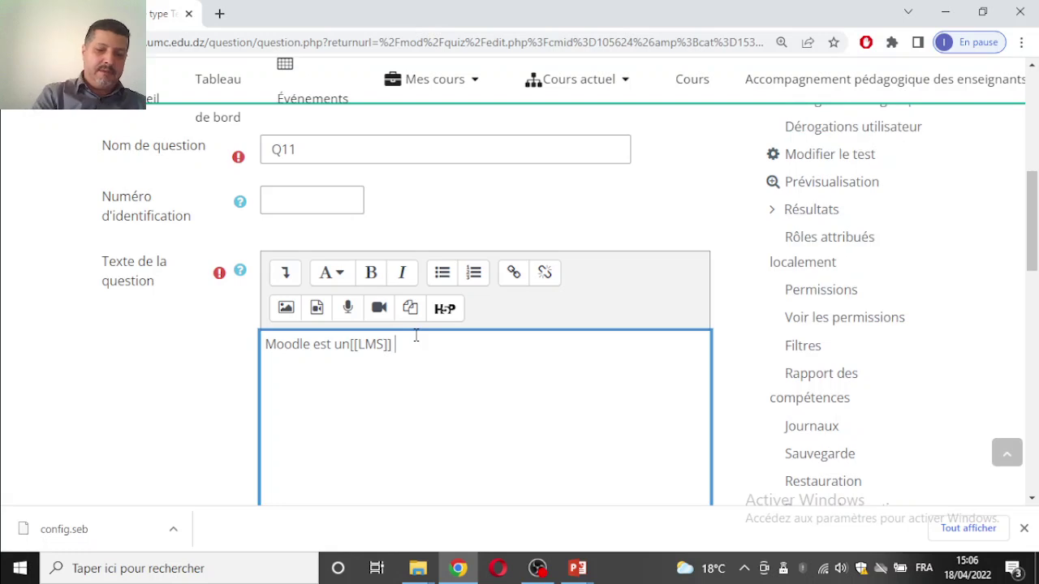
pyautogui.write('ayant')
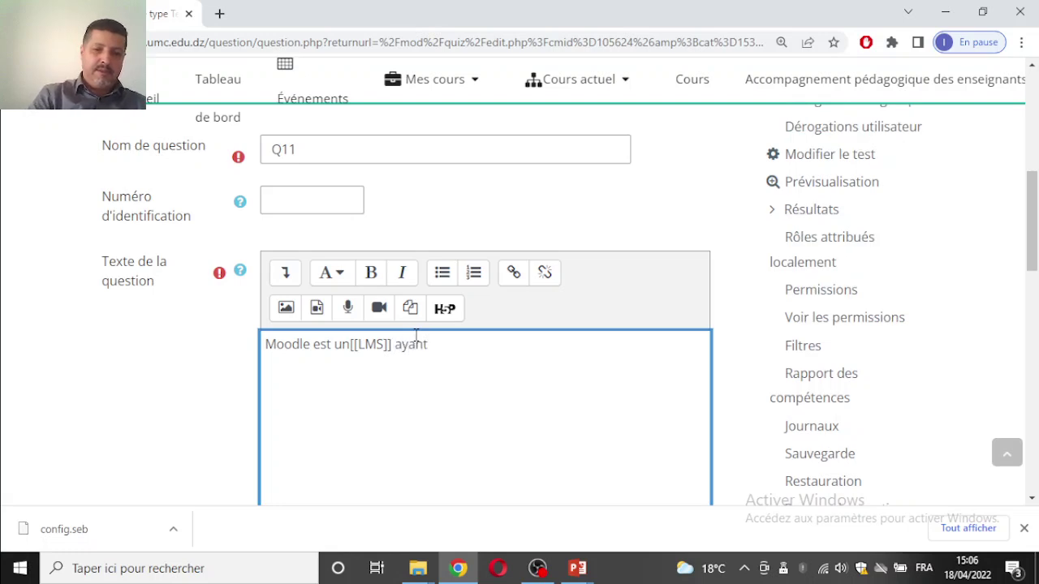
pyautogui.write(" la possibilté d'ê")
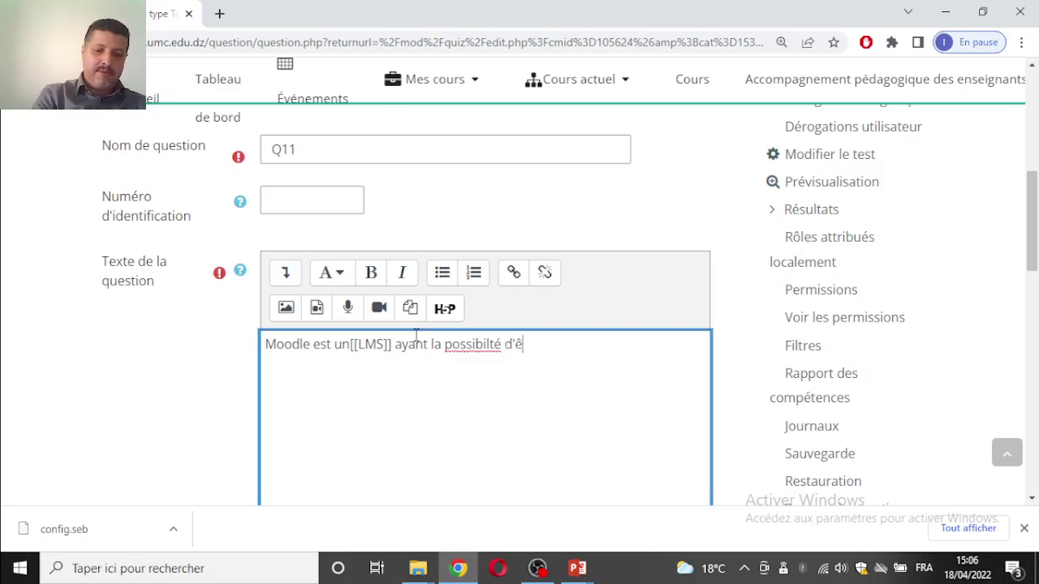
pyautogui.write("tre doté d'une")
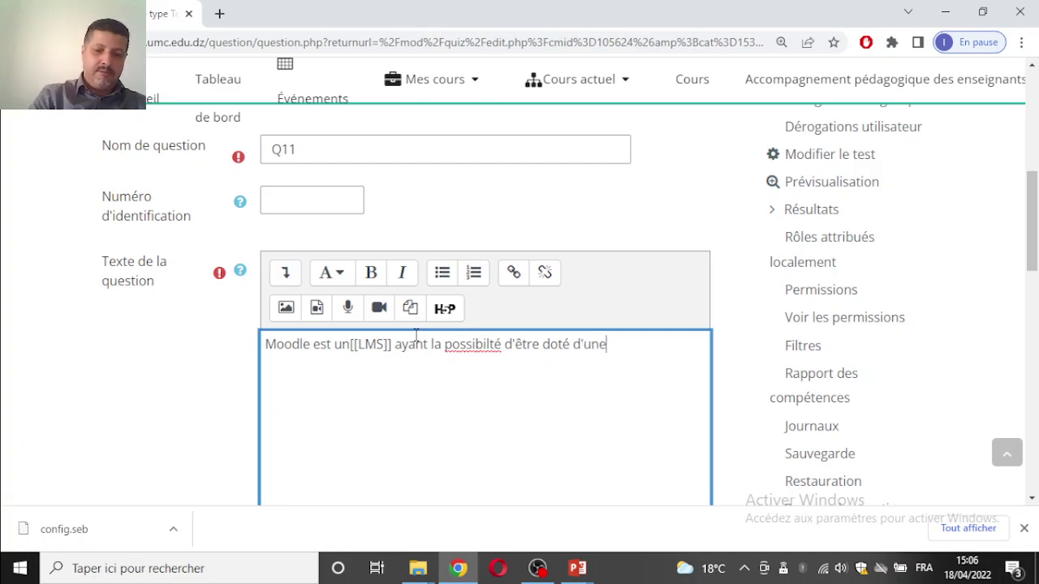
pyautogui.write(' visio')
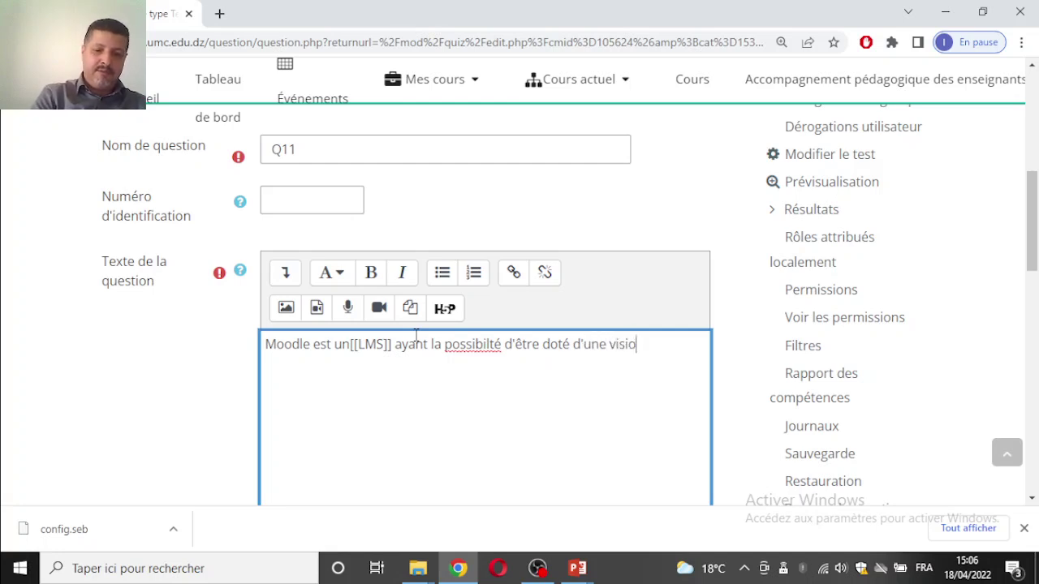
pyautogui.write('conférenece')
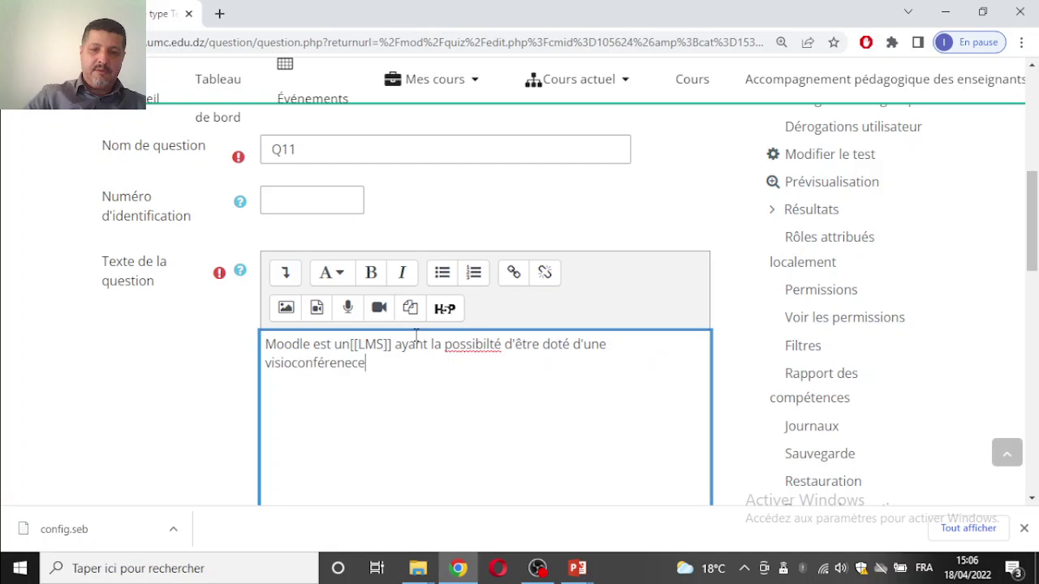
# - Correct the spelling to "possibilité" and "visioconférence", and enclose "visioconférence" in double square brackets as a second gap
pyautogui.rightClick(485, 344)
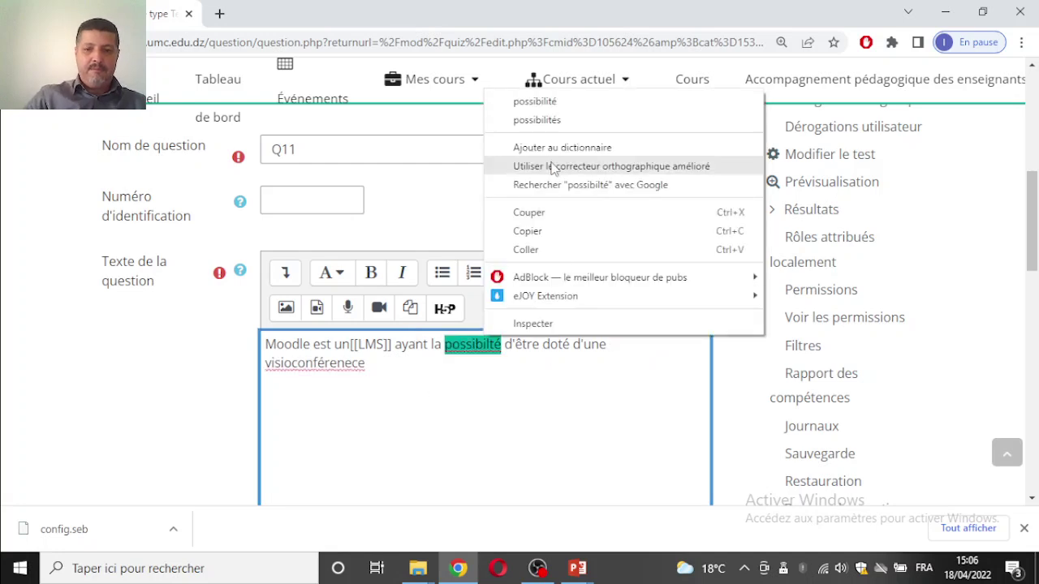
pyautogui.click(554, 107)
pyautogui.rightClick(333, 365)
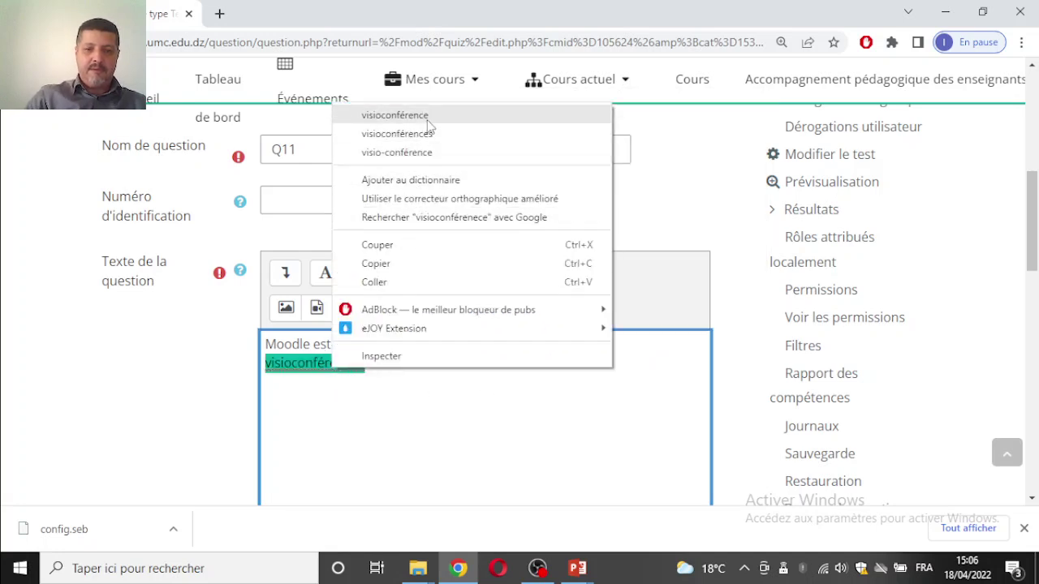
pyautogui.click(426, 116)
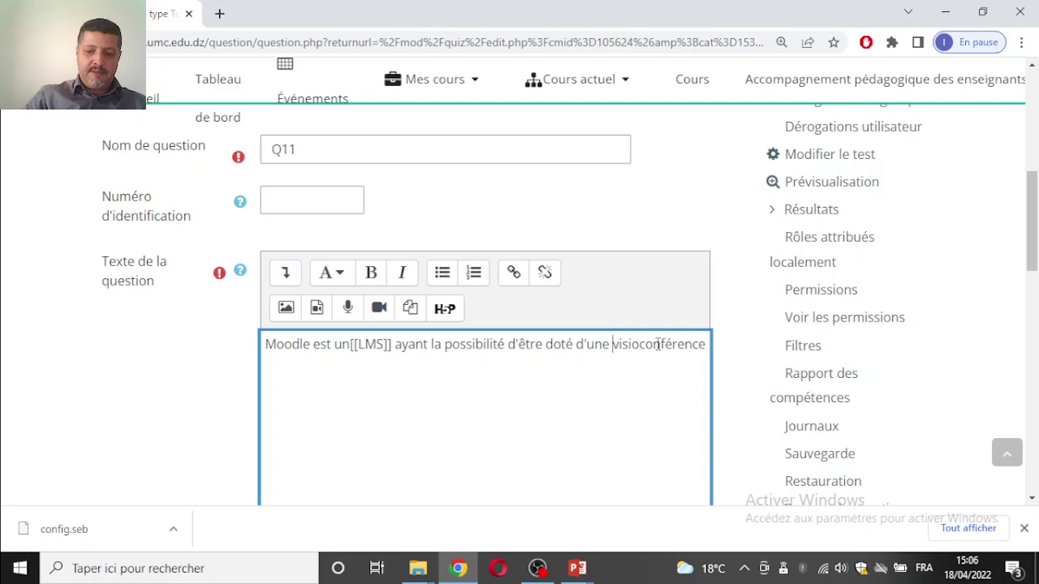
pyautogui.write('[[')
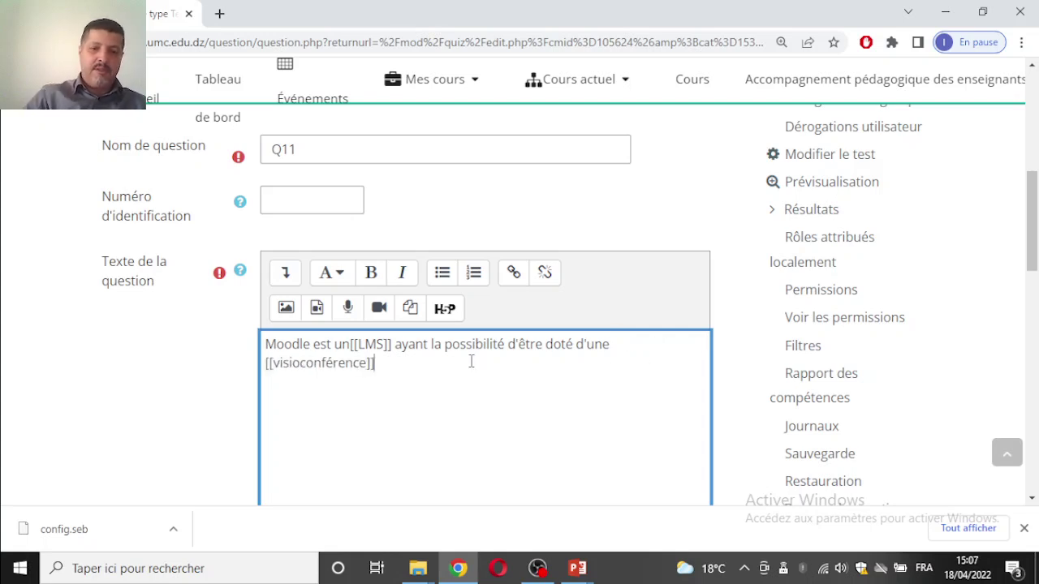
# - Read the help on distractors and enter "CE, WORD, Excell" as the wrong answers
pyautogui.scroll(-6, 471, 361)
pyautogui.scroll(1, 324, 246)
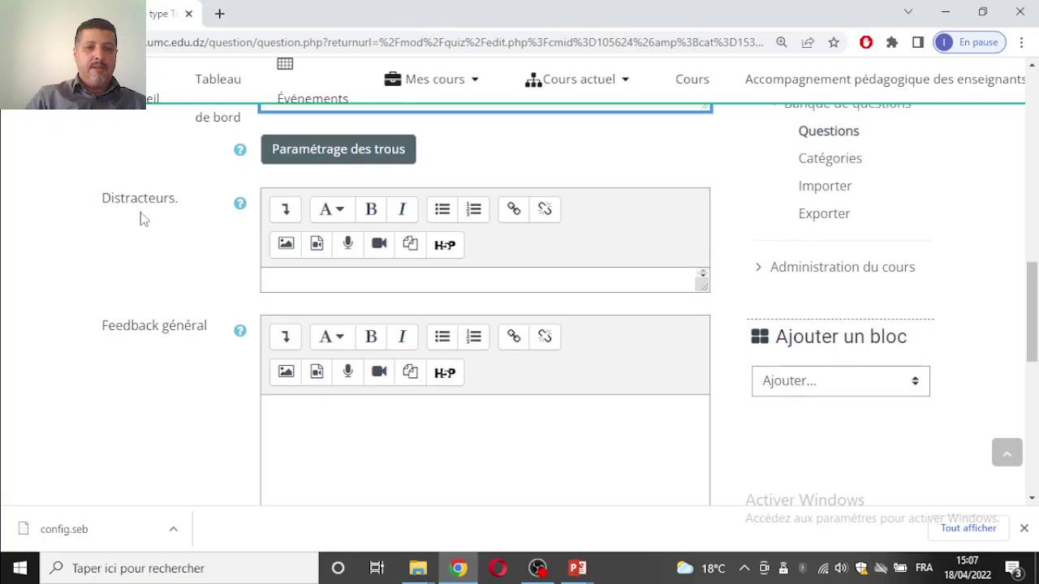
pyautogui.click(239, 203)
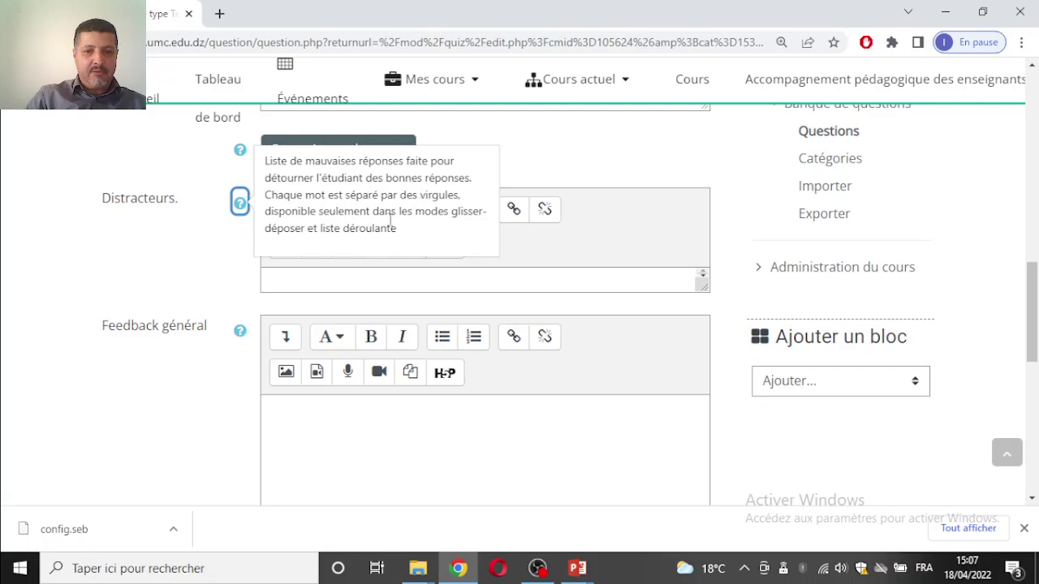
pyautogui.click(338, 276)
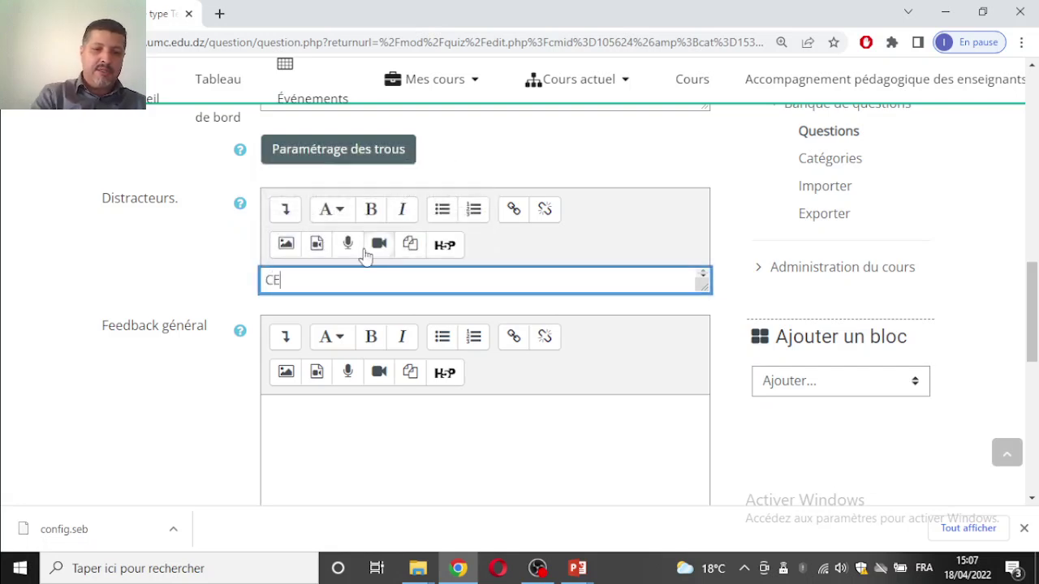
pyautogui.write('CE, W')
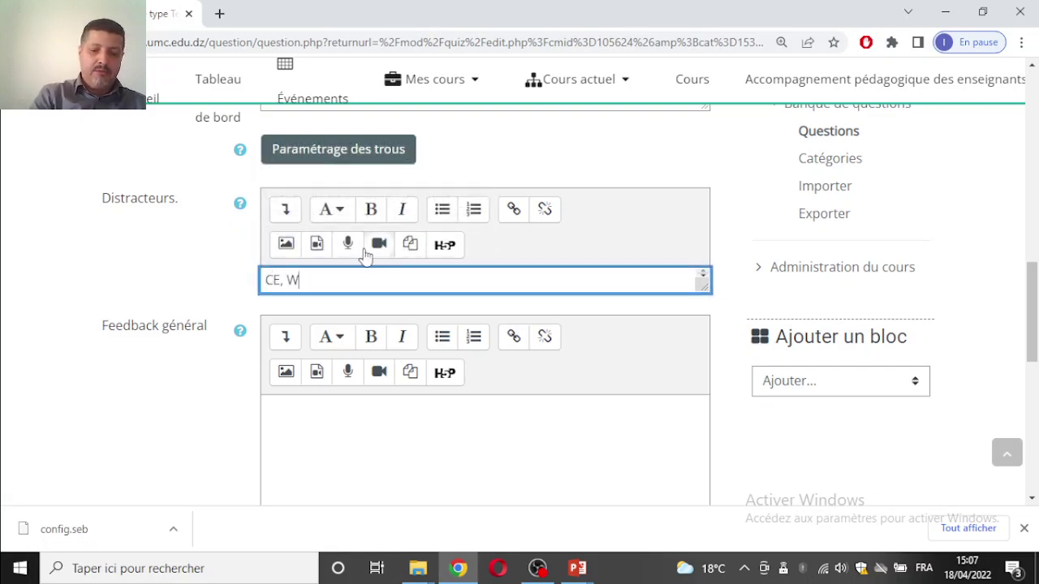
pyautogui.write('ORD,')
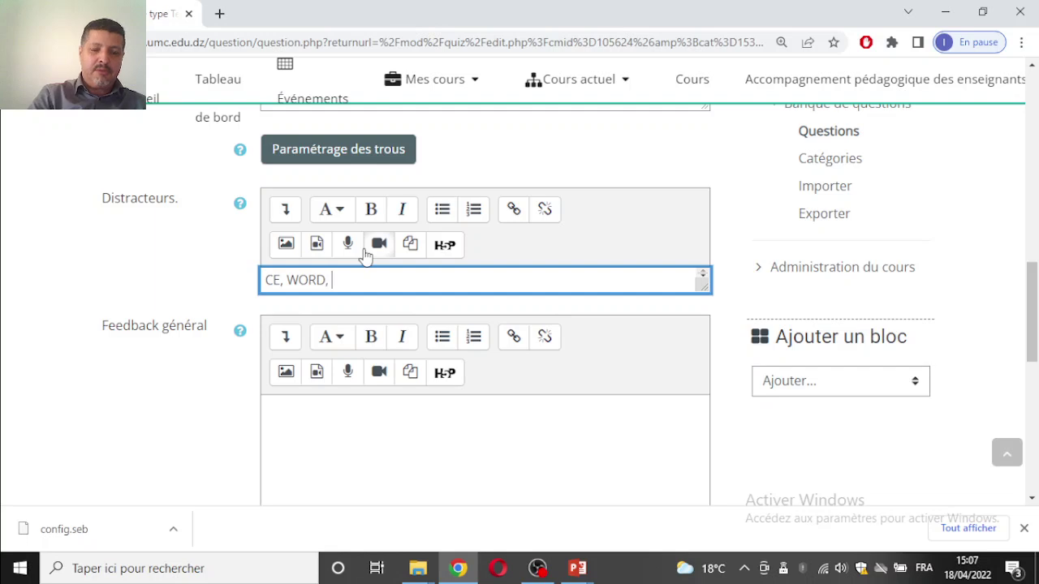
pyautogui.write(' EXc')
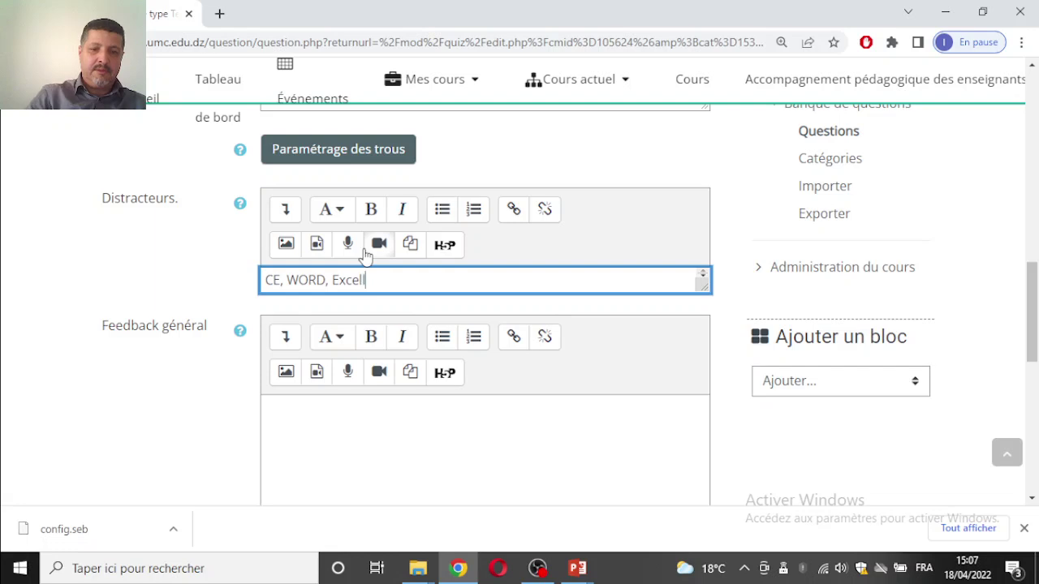
# - Expand the additional options of Q11 and review the delimiter character choices, keeping "[ ]"
pyautogui.scroll(-5, 365, 408)
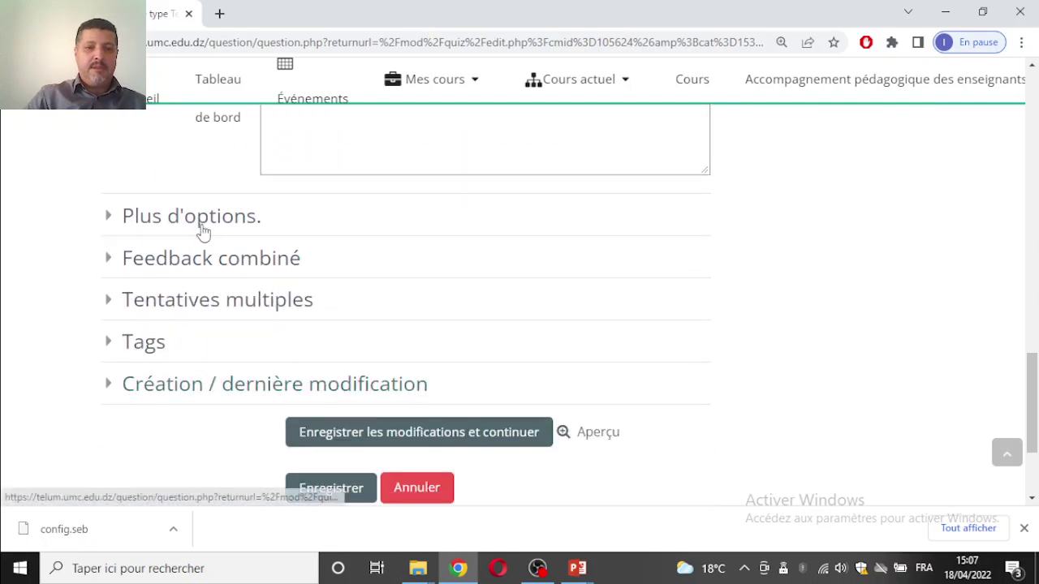
pyautogui.click(190, 215)
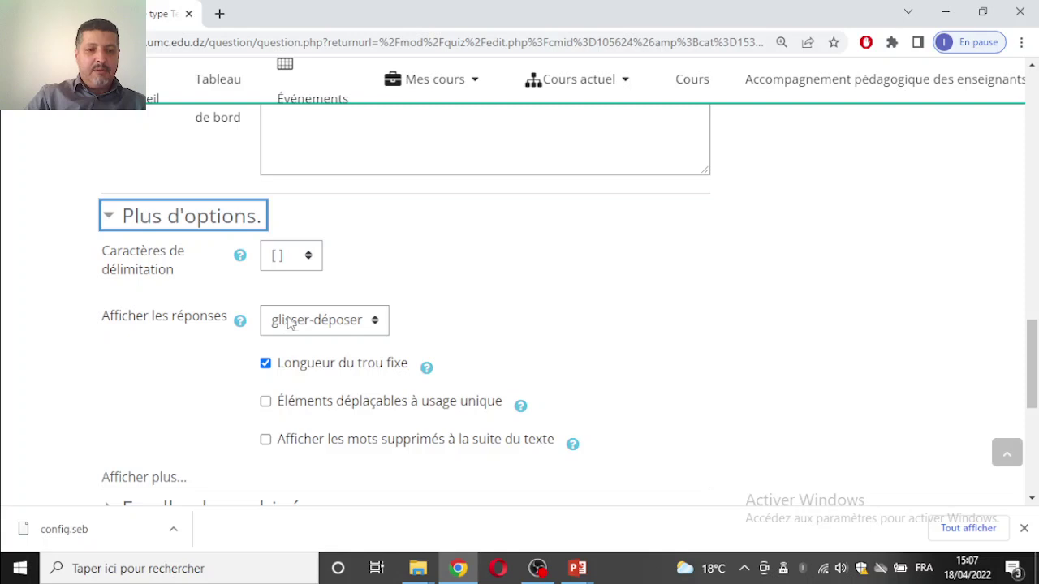
pyautogui.click(280, 255)
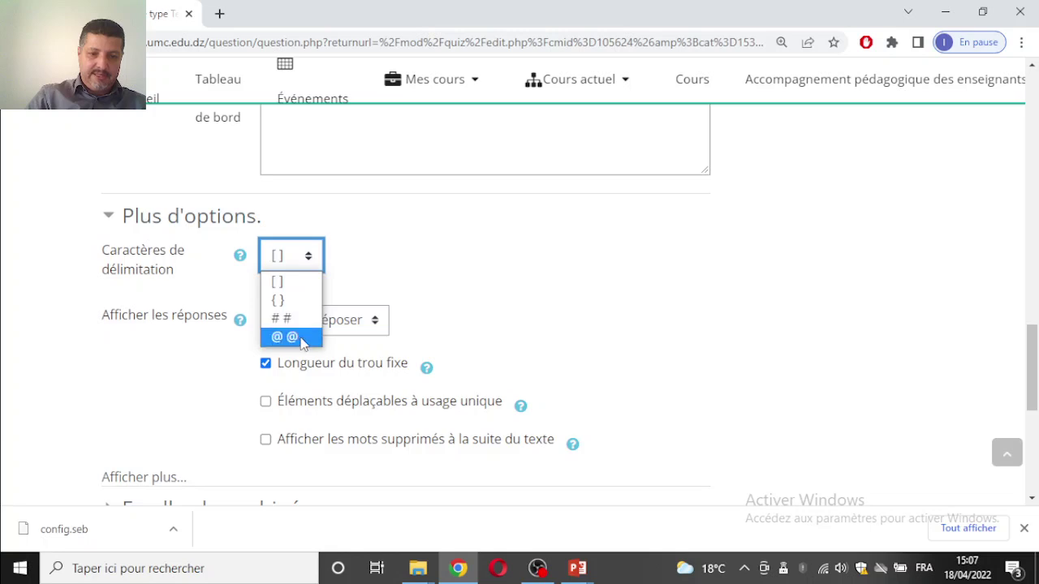
pyautogui.press('Up')
pyautogui.press('Up')
pyautogui.press('Up')
pyautogui.press('Return')
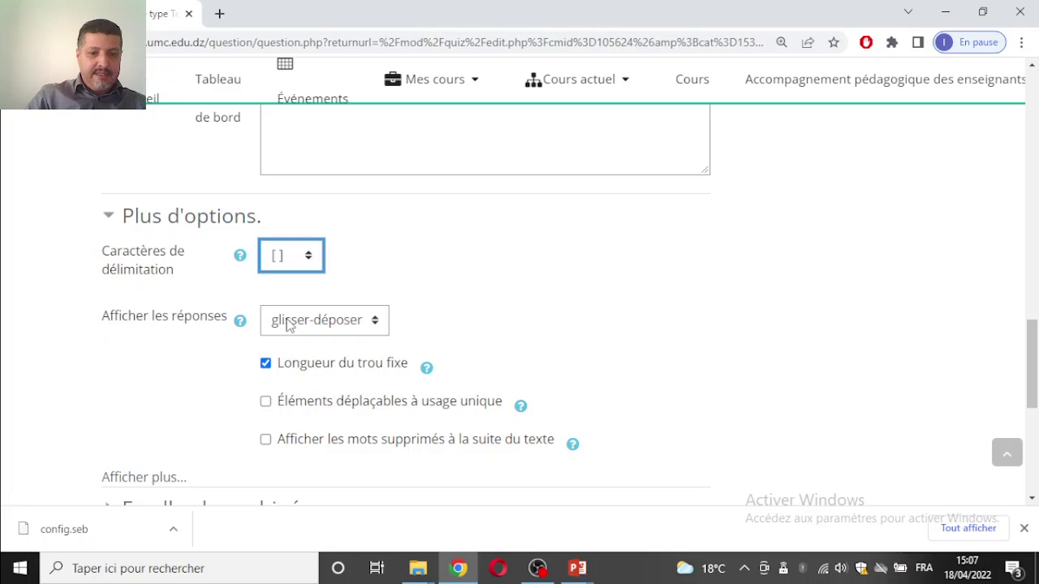
# - Set the answers of Q11 to display as "texte à trous" and save the question
pyautogui.click(288, 324)
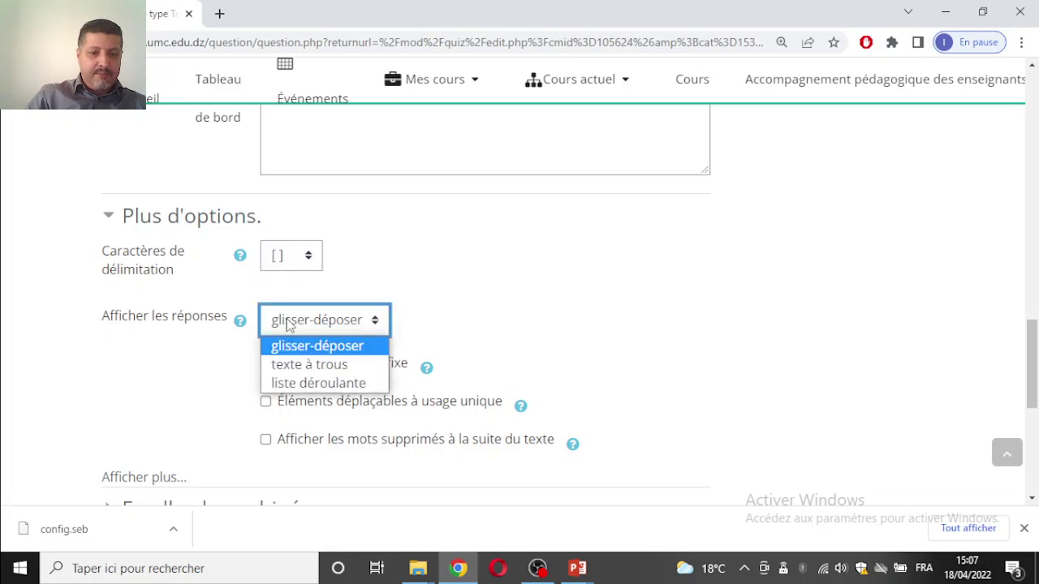
pyautogui.click(312, 365)
pyautogui.scroll(-10, 568, 301)
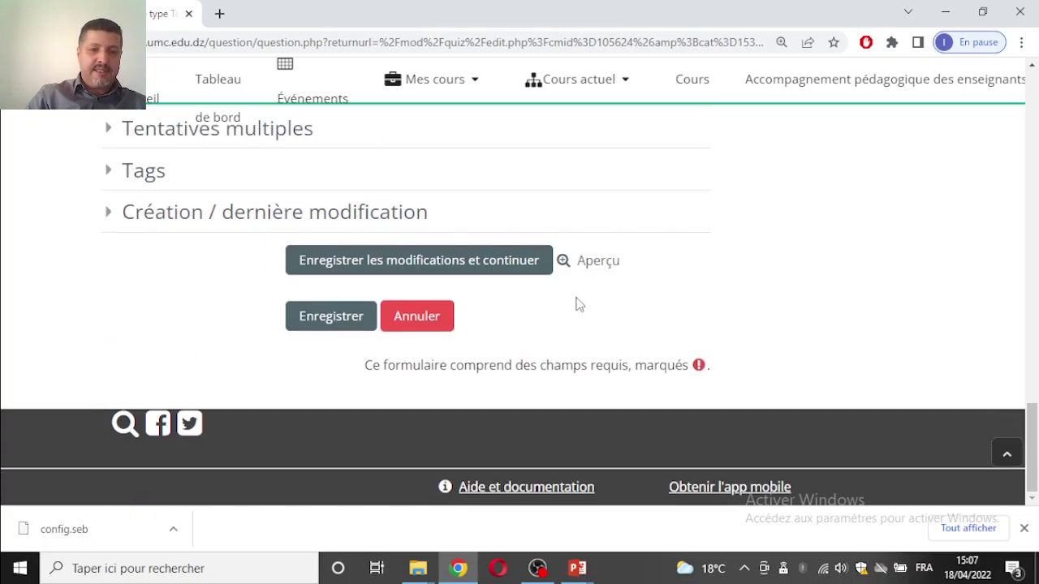
pyautogui.click(315, 315)
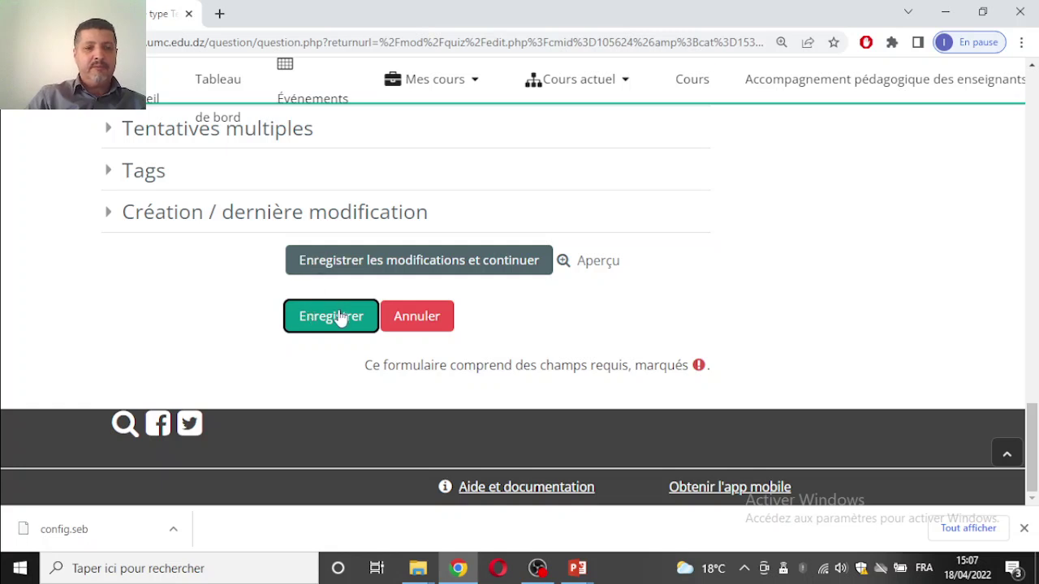
pyautogui.scroll(1, 339, 255)
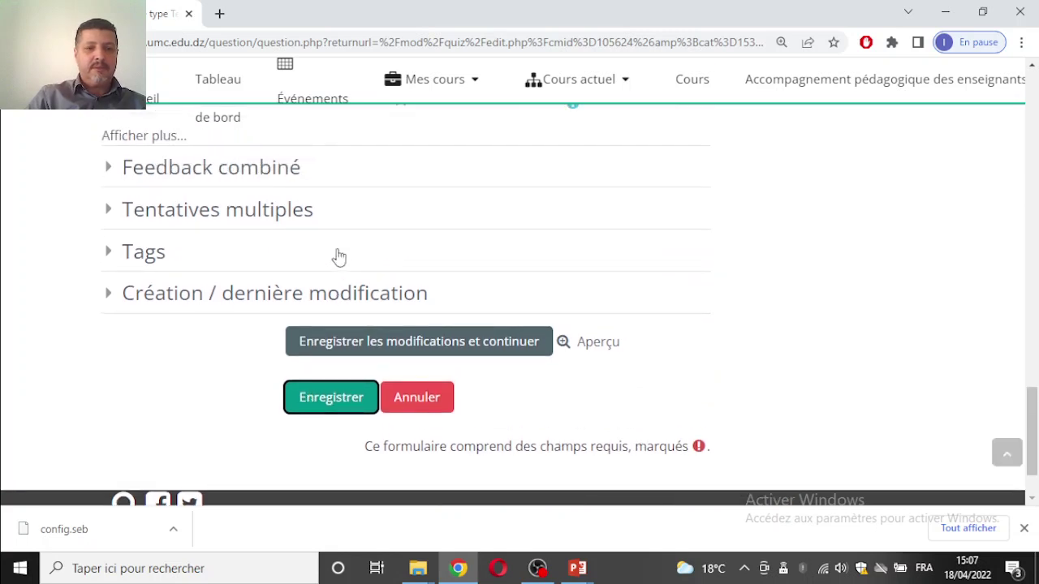
pyautogui.scroll(-1, 339, 257)
pyautogui.click(324, 274)
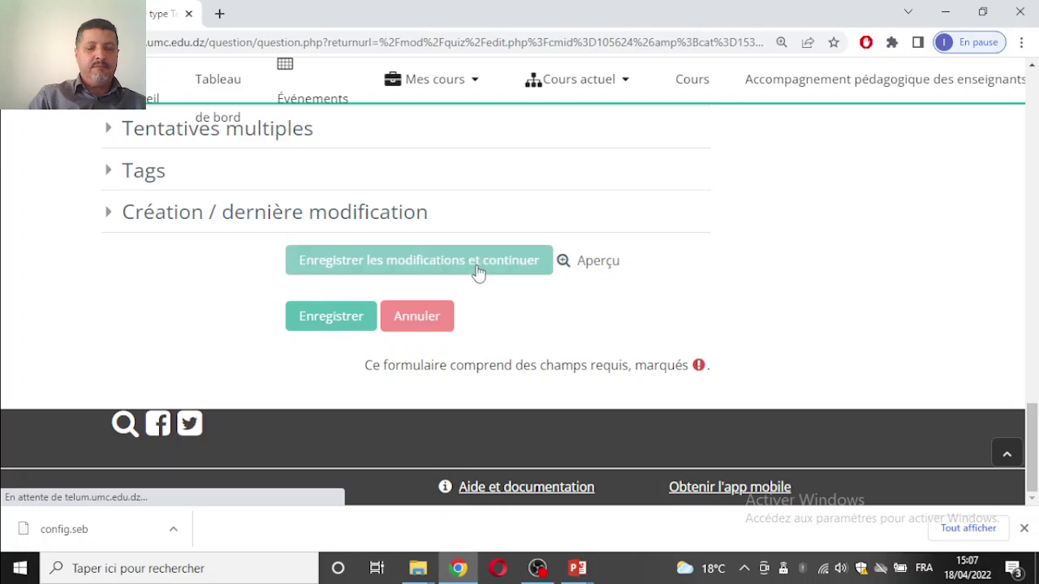
pyautogui.click(482, 271)
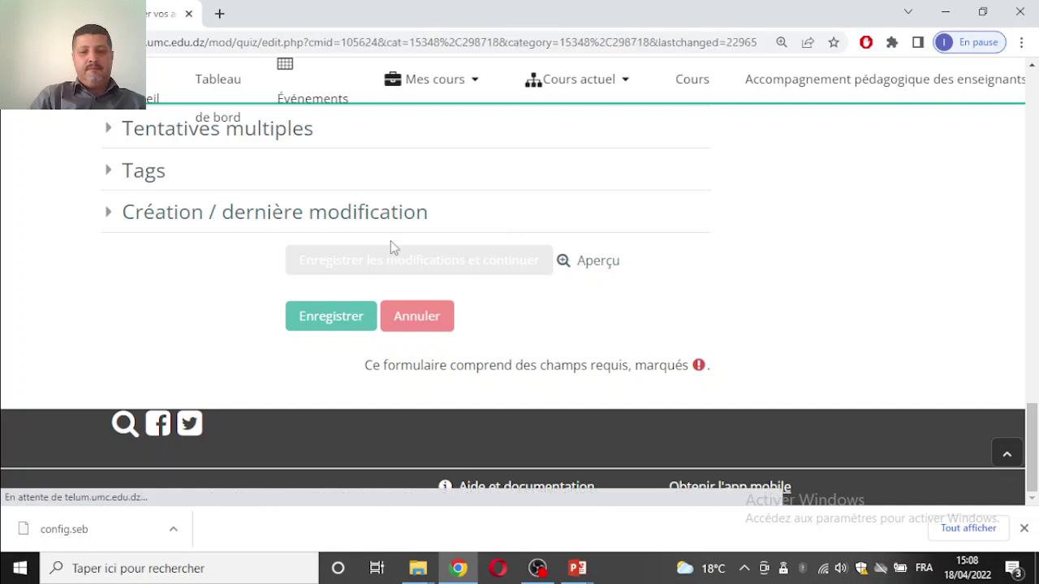
# - Preview Q11 from the quiz's question list, check its two fill-in gaps, and close the preview
pyautogui.scroll(-12, 405, 248)
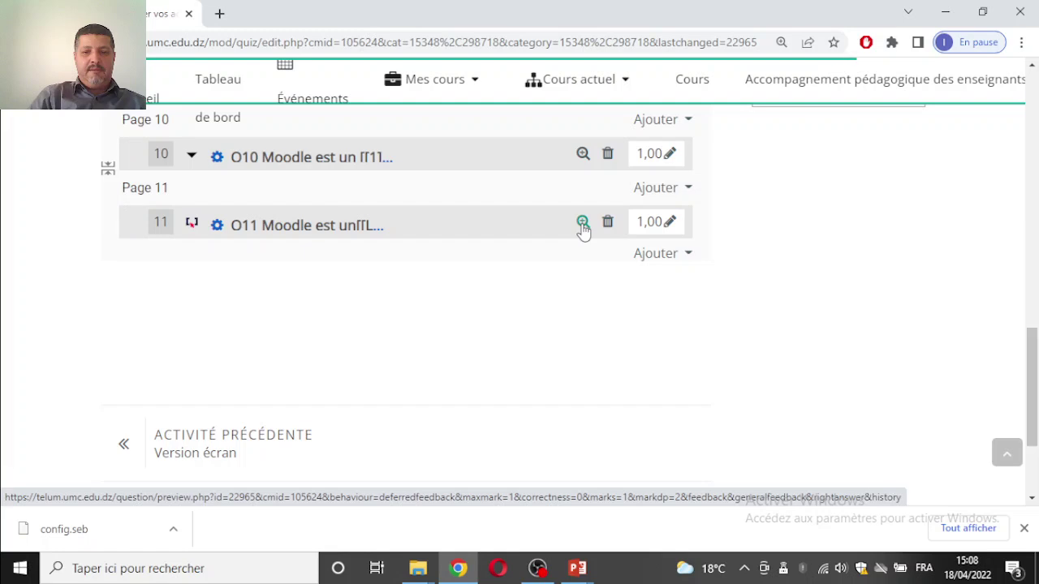
pyautogui.click(583, 227)
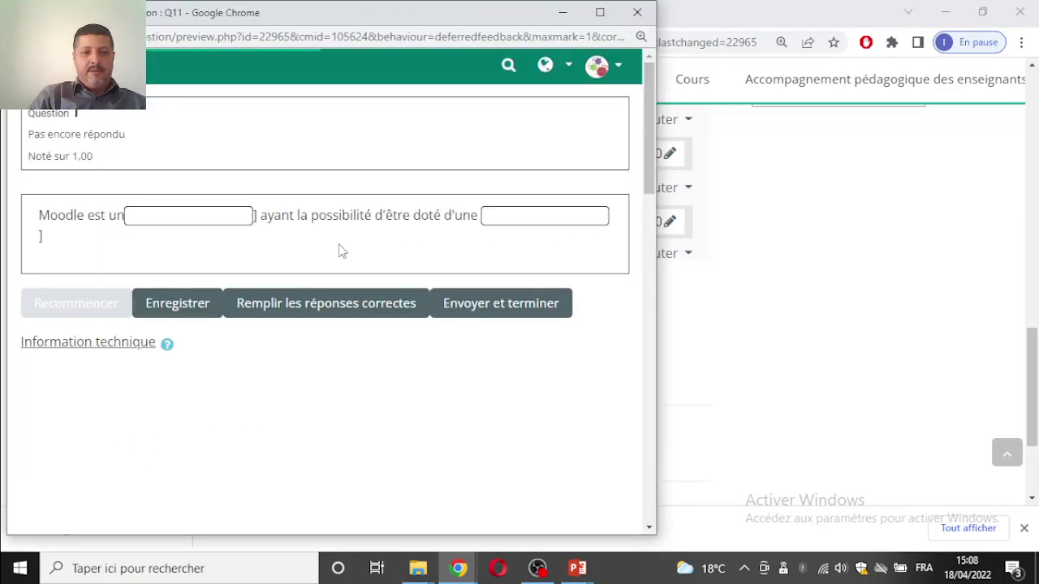
pyautogui.click(533, 202)
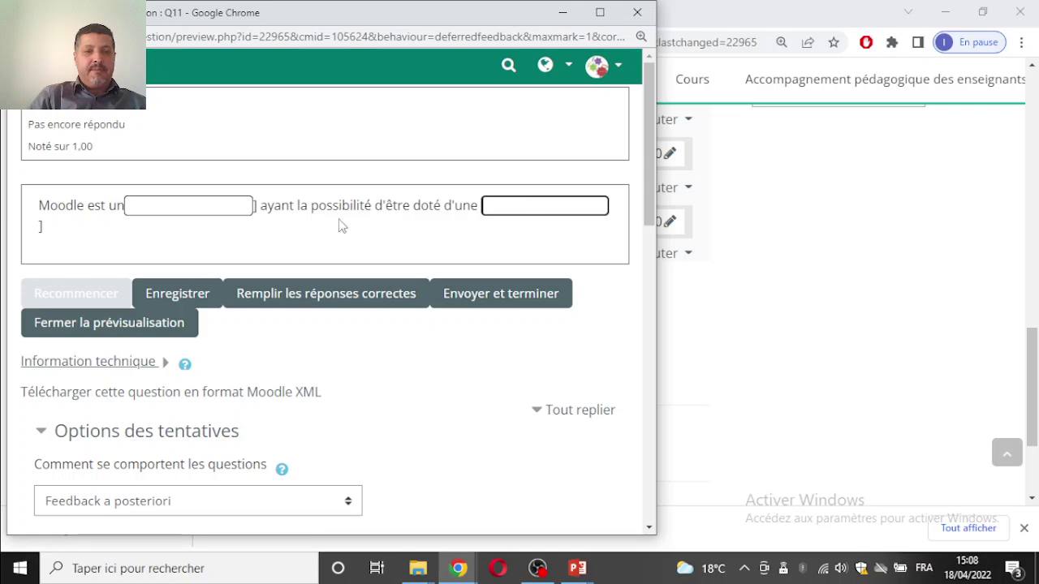
pyautogui.click(191, 213)
pyautogui.click(503, 204)
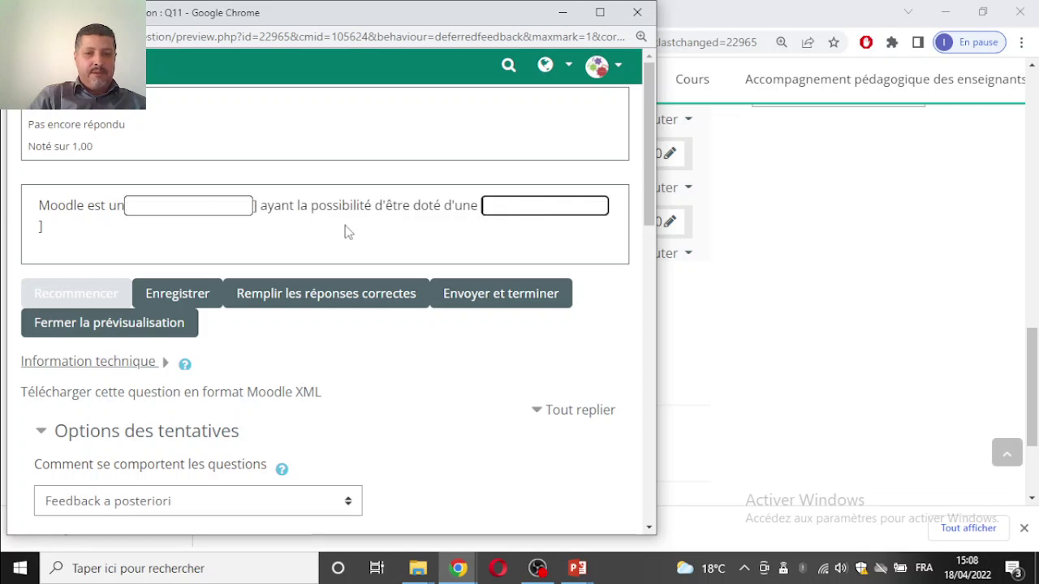
pyautogui.click(204, 206)
pyautogui.click(503, 206)
pyautogui.click(221, 211)
pyautogui.click(548, 205)
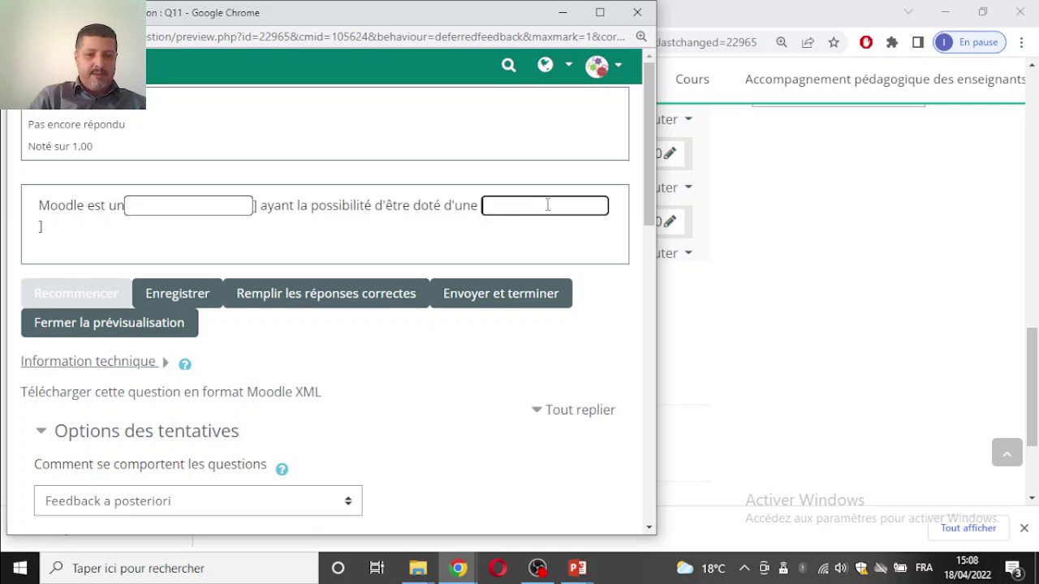
pyautogui.scroll(-1, 549, 230)
pyautogui.scroll(-8, 449, 403)
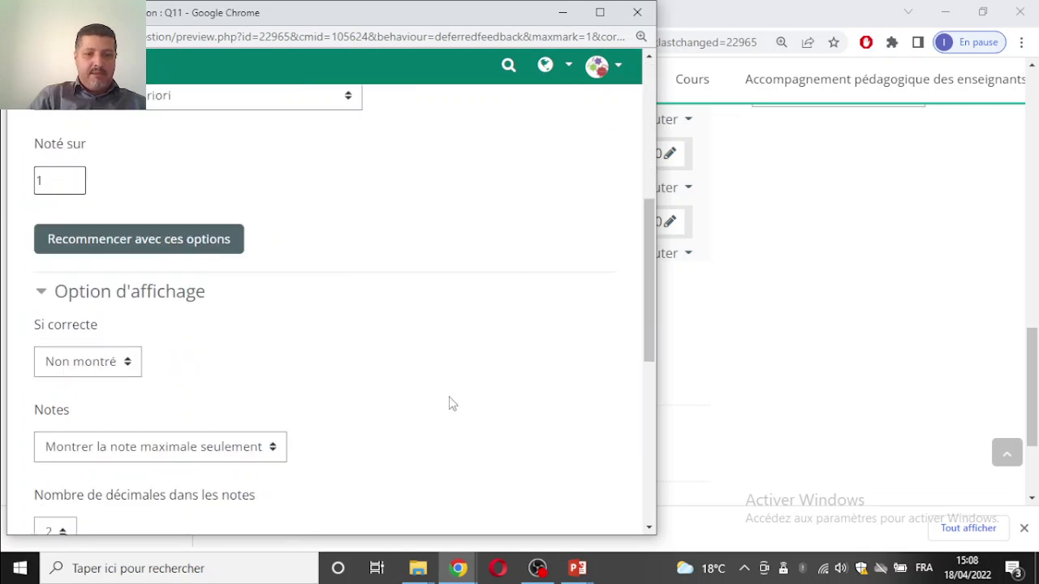
pyautogui.click(632, 11)
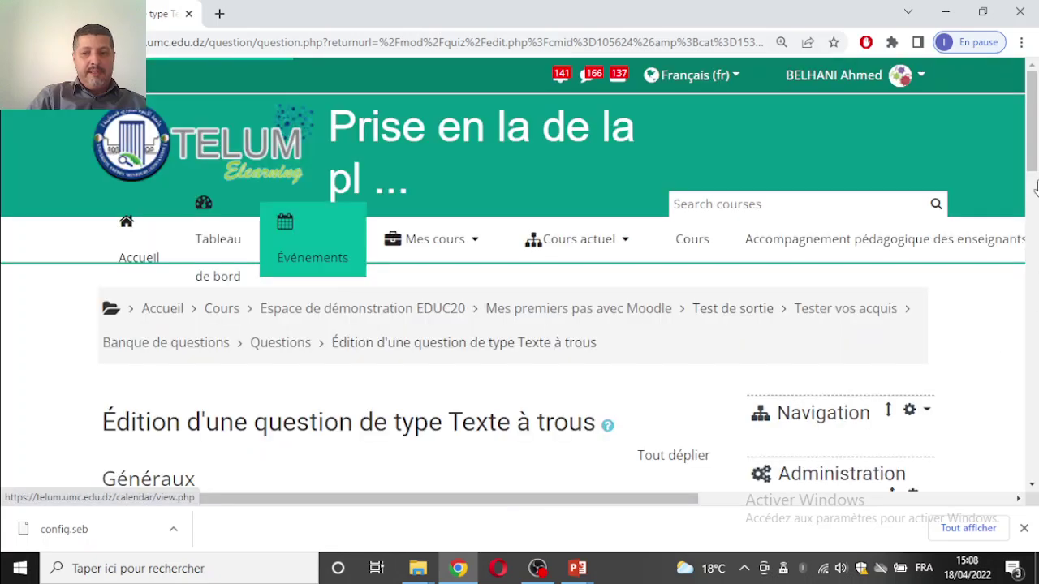
# - Set the answer display of Q11 to "glisser-déposer" in the additional options and save the question
pyautogui.moveTo(1036, 187); pyautogui.dragTo(1007, 390)
pyautogui.click(172, 258)
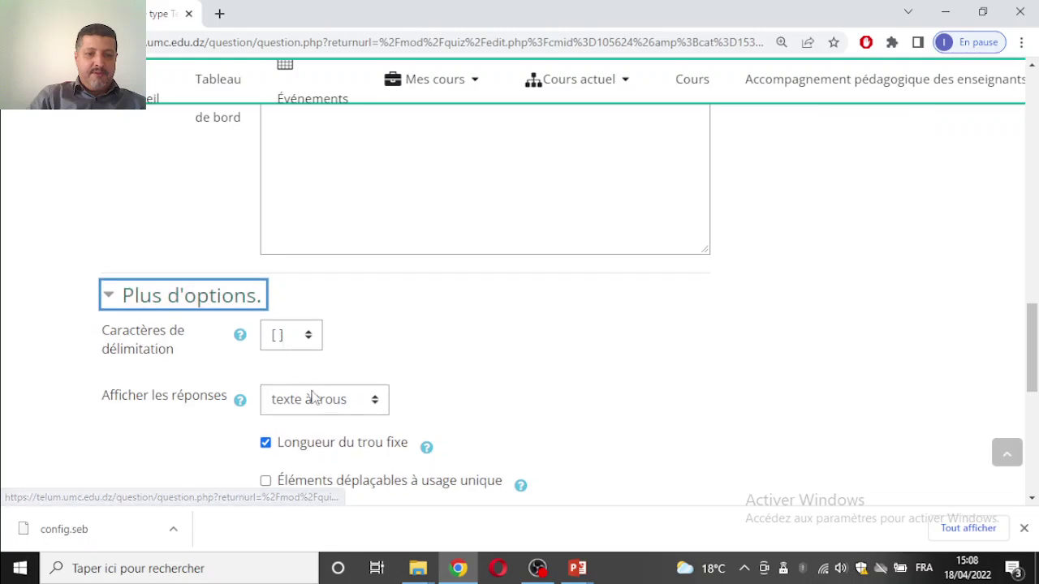
pyautogui.click(315, 399)
pyautogui.click(317, 425)
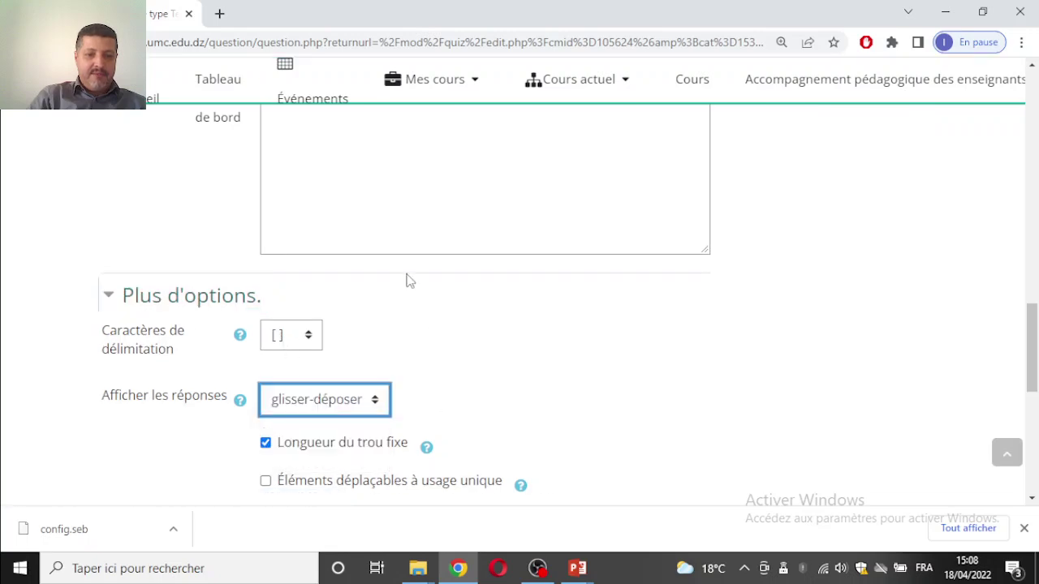
pyautogui.scroll(4, 408, 281)
pyautogui.scroll(10, 409, 281)
pyautogui.scroll(-20, 399, 280)
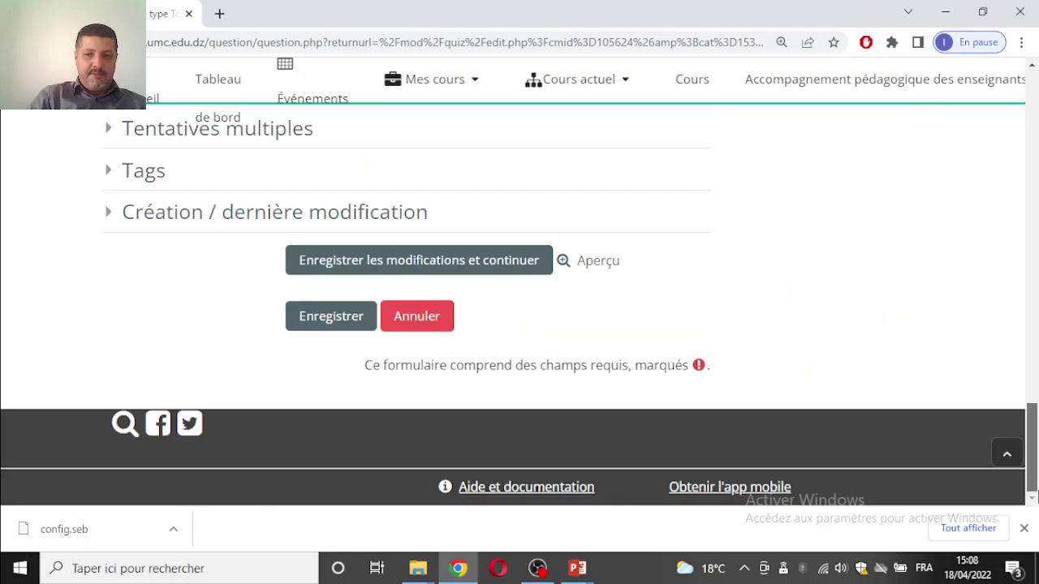
pyautogui.click(315, 318)
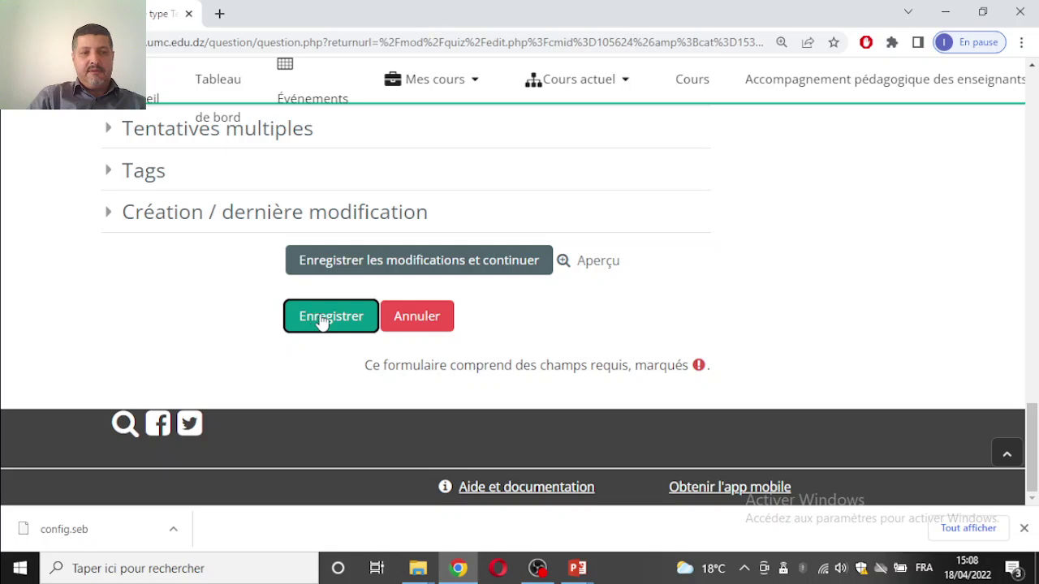
pyautogui.scroll(1, 341, 324)
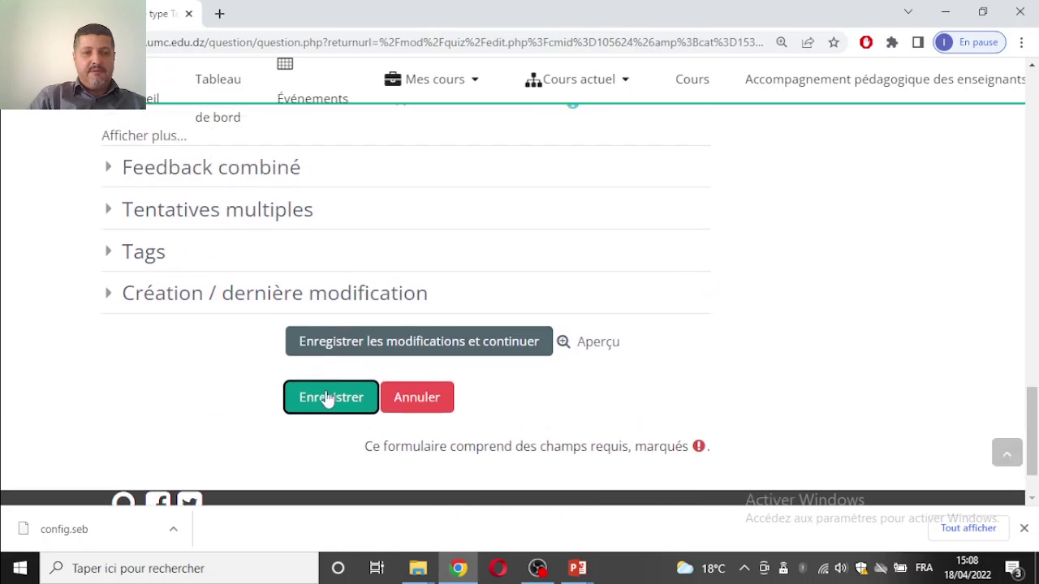
pyautogui.scroll(4, 457, 320)
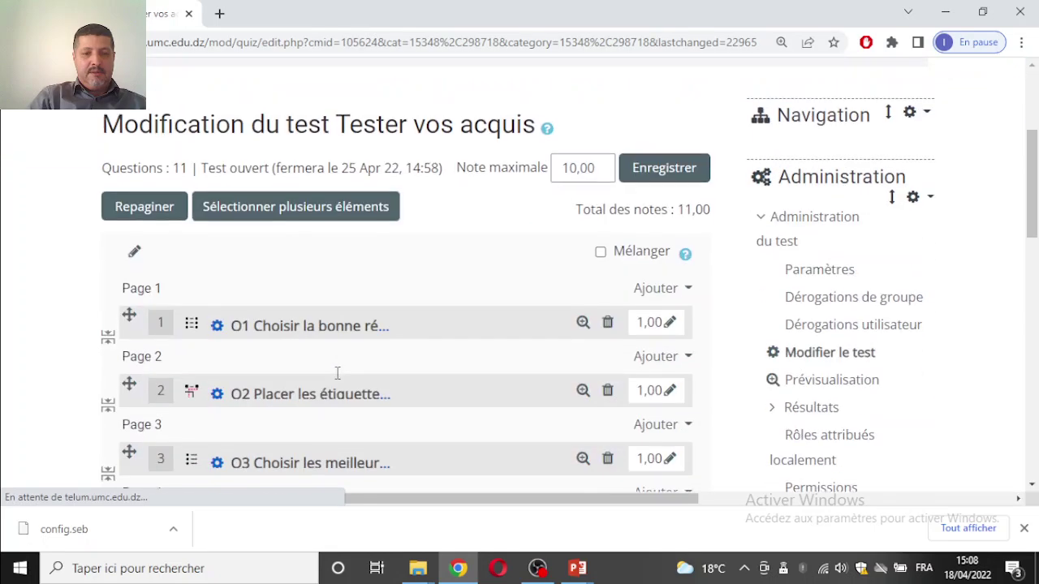
# - Preview Q11 again from the question list to check the draggable answers and distractors, and close the preview
pyautogui.scroll(-1, 583, 442)
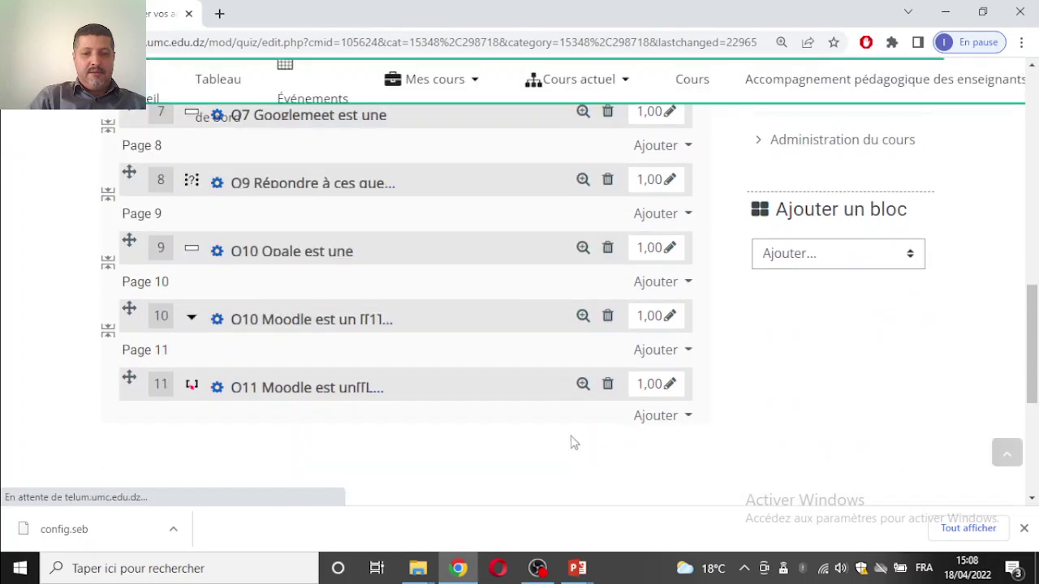
pyautogui.click(583, 385)
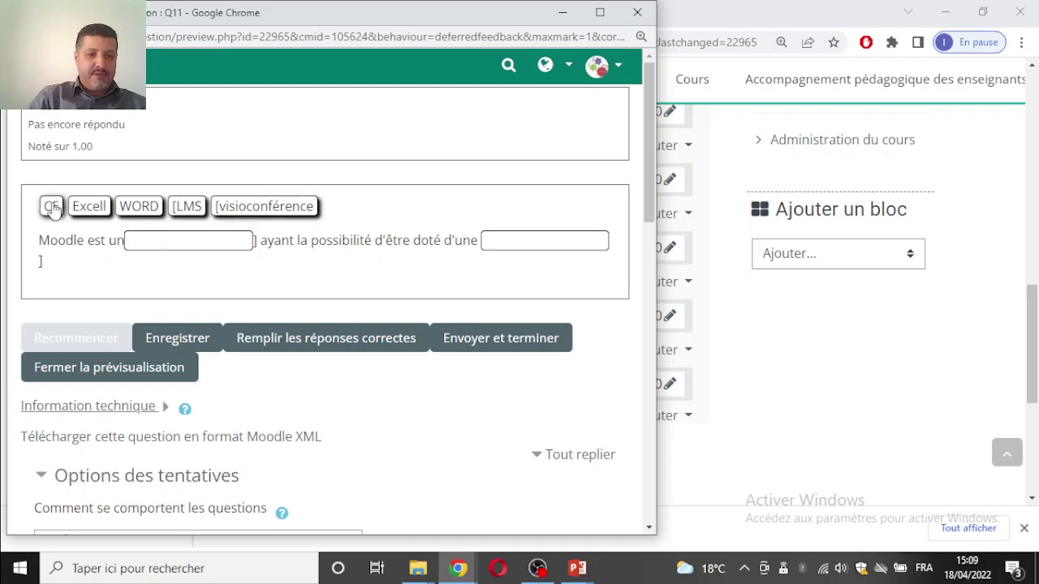
pyautogui.click(637, 13)
# - Add a new question of type "Vrai/Faux" after Q11 at the end of the quiz
pyautogui.scroll(-2, 626, 266)
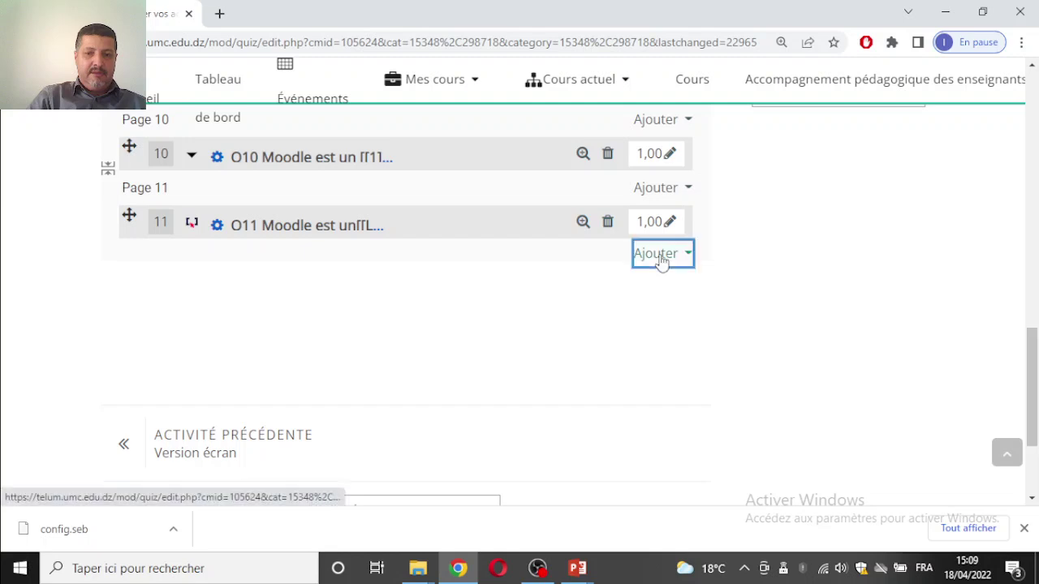
pyautogui.click(658, 258)
pyautogui.click(587, 294)
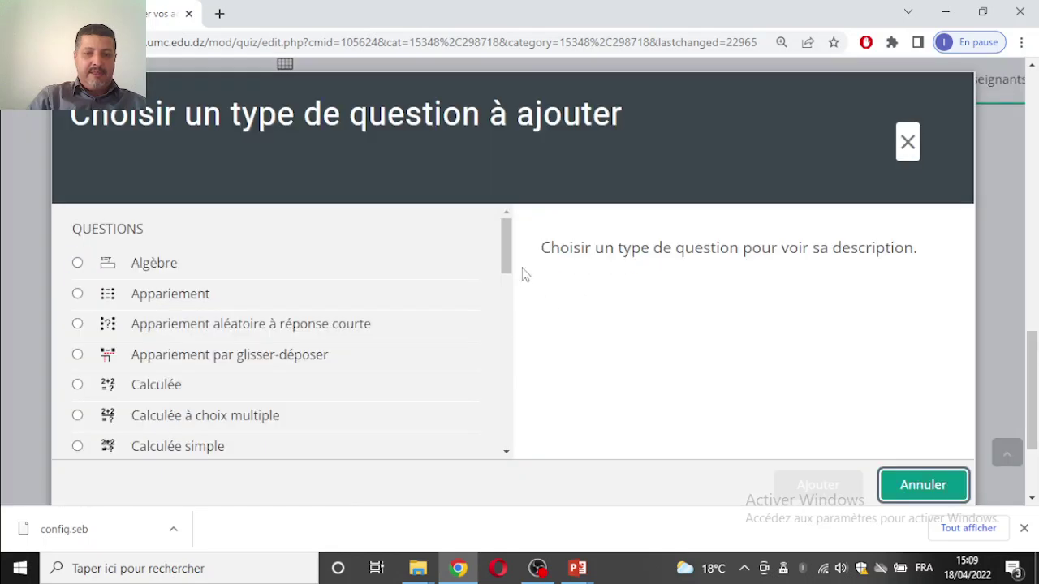
pyautogui.moveTo(506, 260); pyautogui.dragTo(519, 419)
pyautogui.scroll(-3, 138, 394)
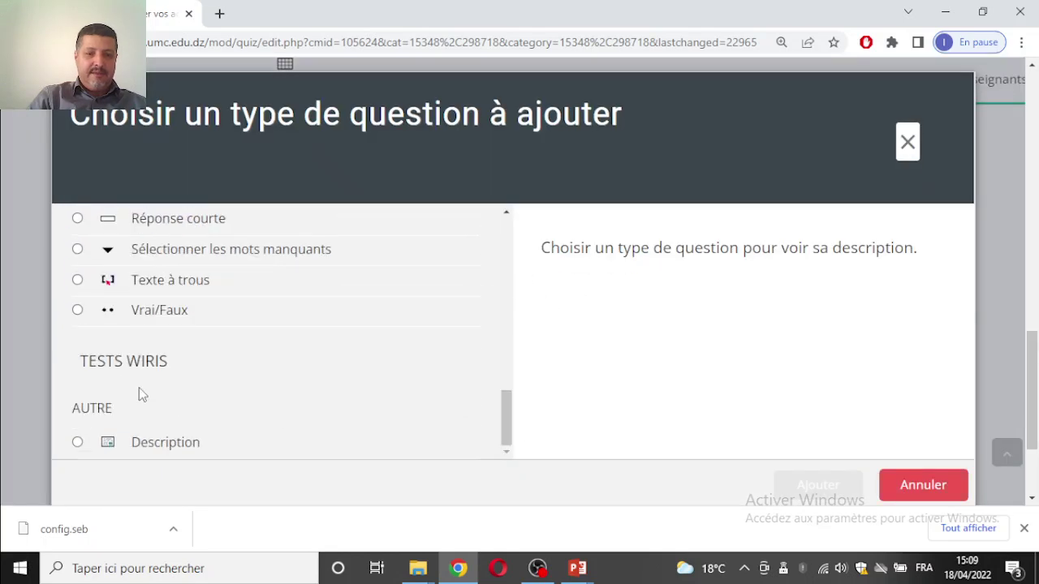
pyautogui.click(78, 311)
pyautogui.click(810, 485)
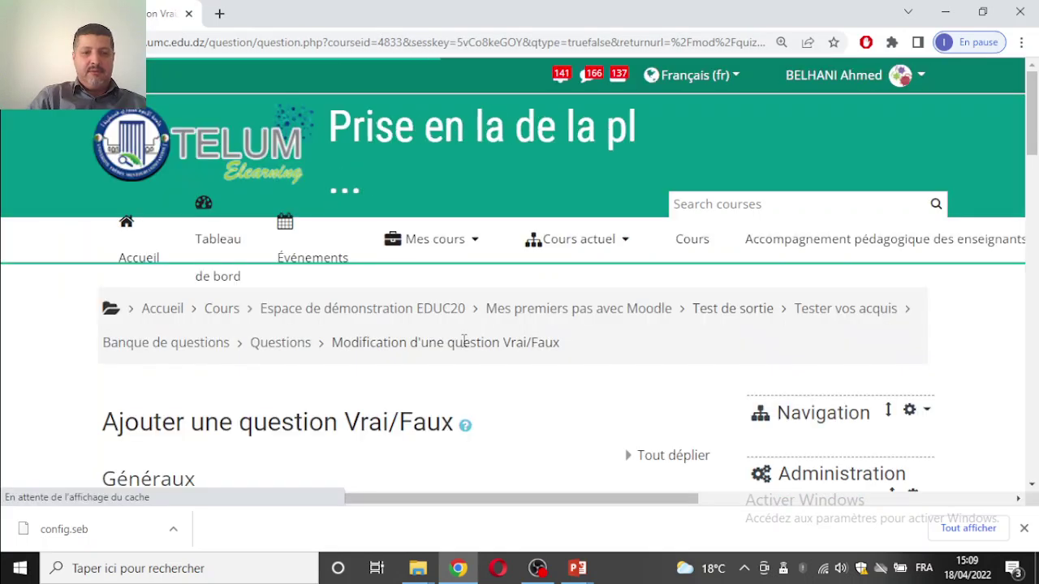
# - Name the true/false question "Q11" and enter "Moodle est un LMS" as its question text
pyautogui.scroll(-5, 464, 341)
pyautogui.click(317, 204)
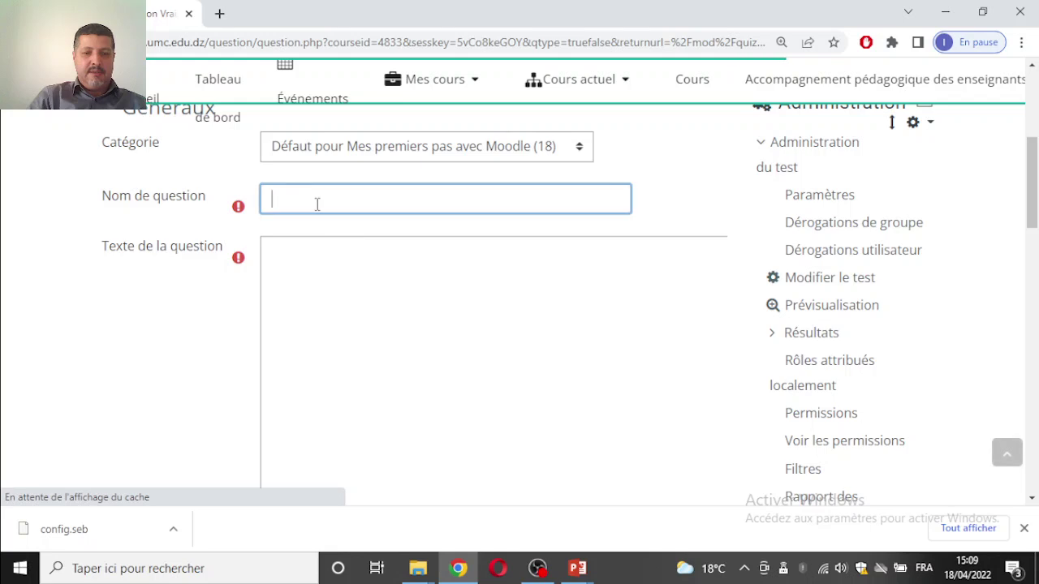
pyautogui.click(364, 197)
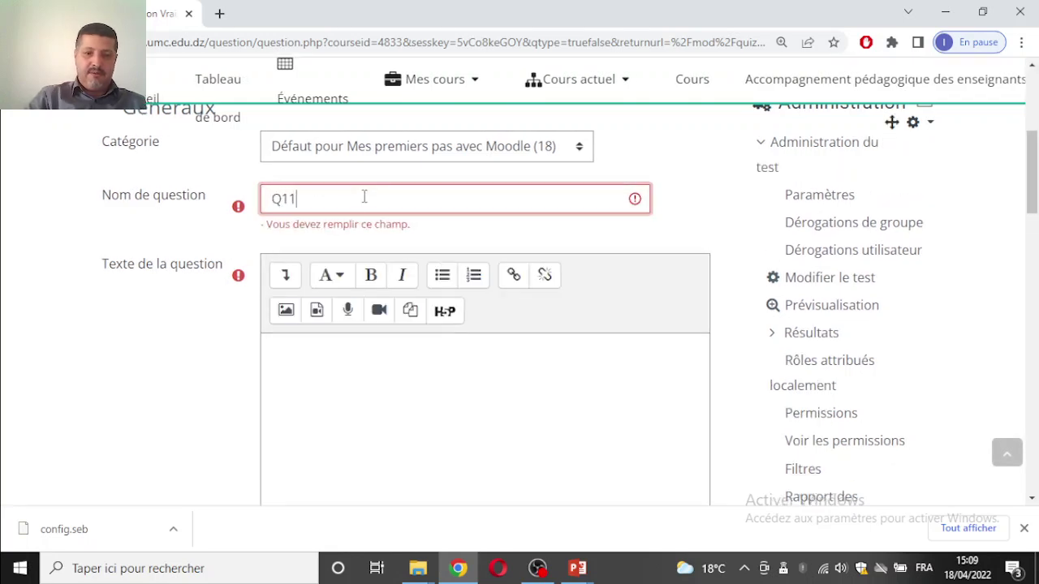
pyautogui.click(332, 381)
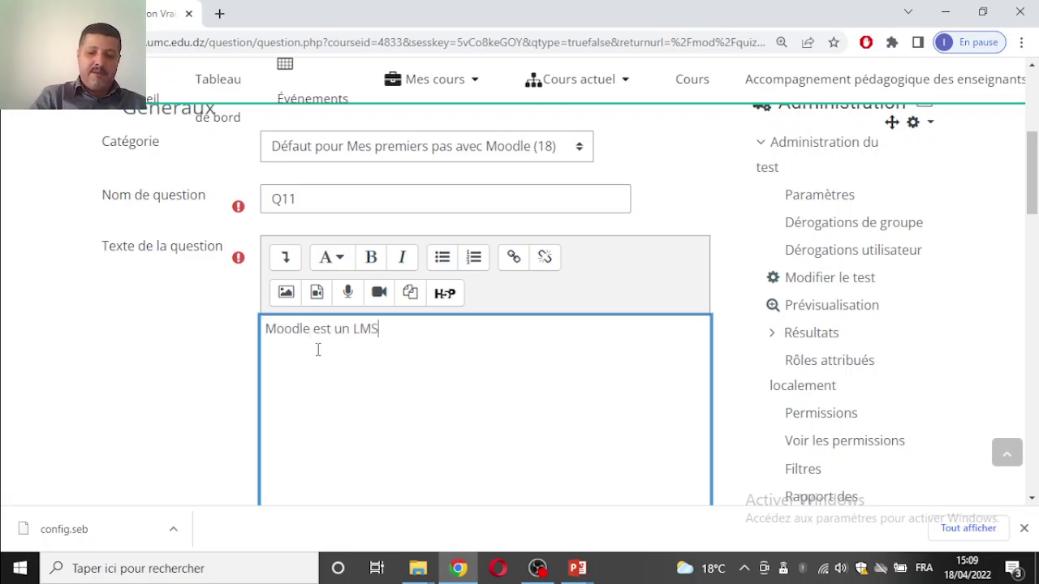
# - Set the correct answer of the true/false question to "Vrai"
pyautogui.scroll(-4, 427, 343)
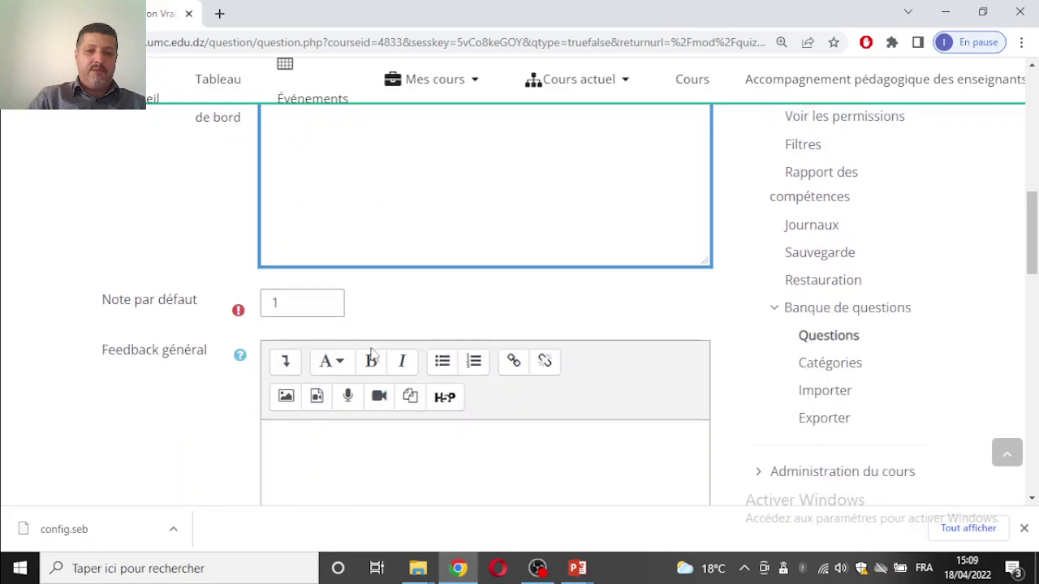
pyautogui.scroll(-3, 311, 429)
pyautogui.scroll(-2, 325, 412)
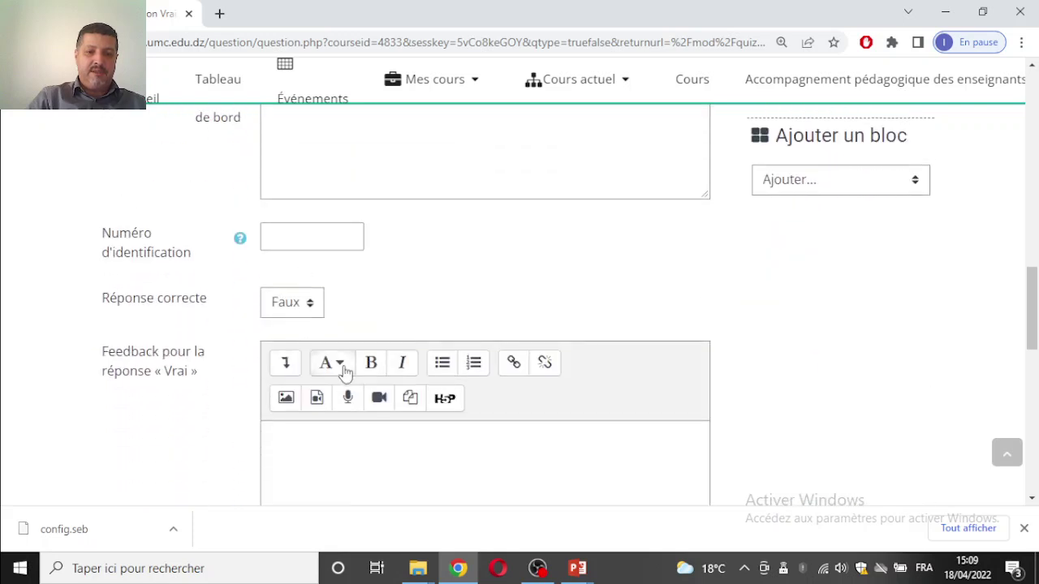
pyautogui.scroll(-1, 344, 371)
pyautogui.click(342, 374)
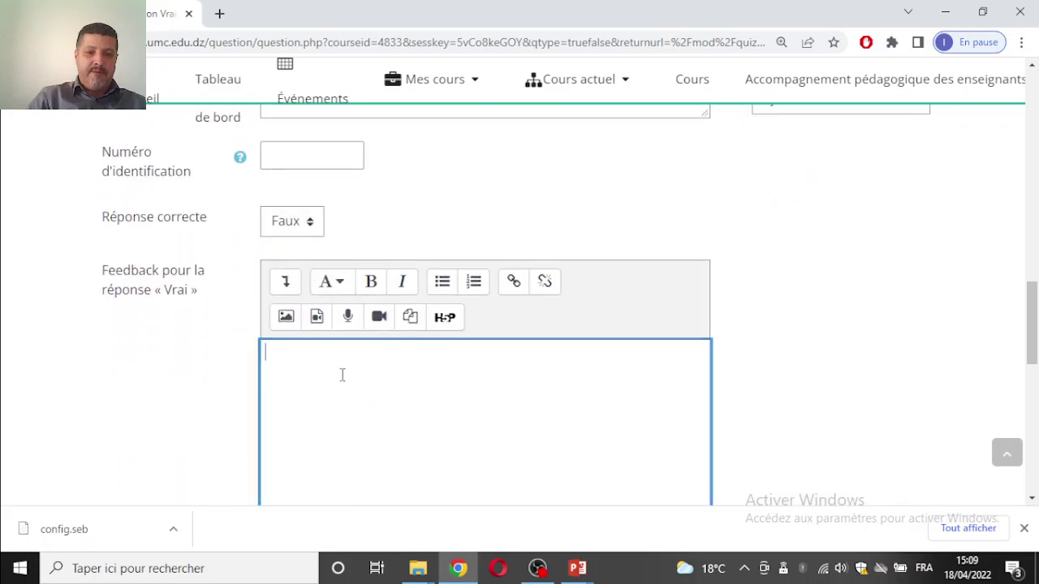
pyautogui.click(298, 231)
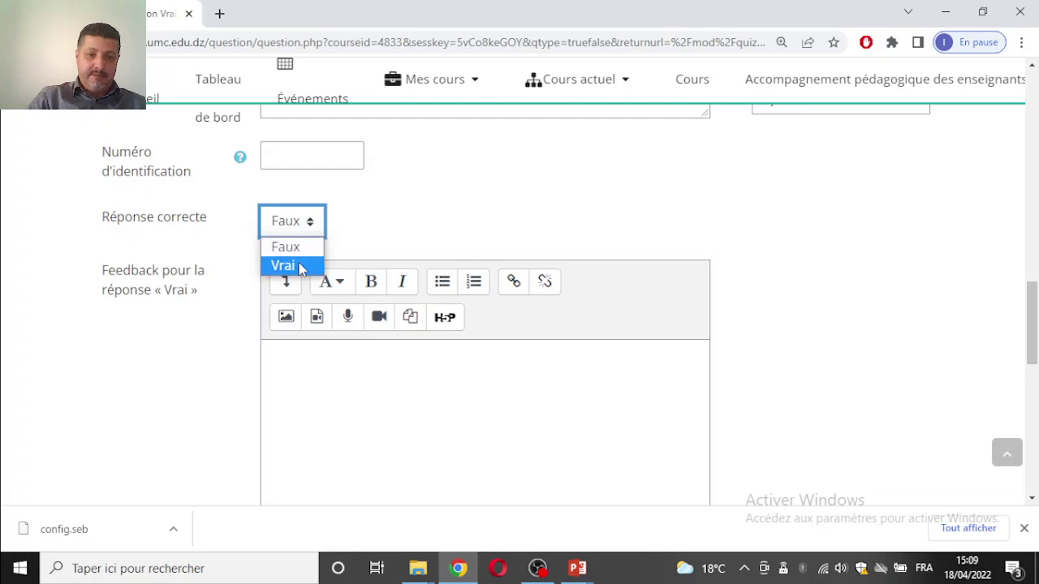
pyautogui.click(299, 267)
# - Enter "Parfait" as feedback for the answer "Vrai" and "Oup, revoir votre leçon" as feedback for "Faux"
pyautogui.click(332, 368)
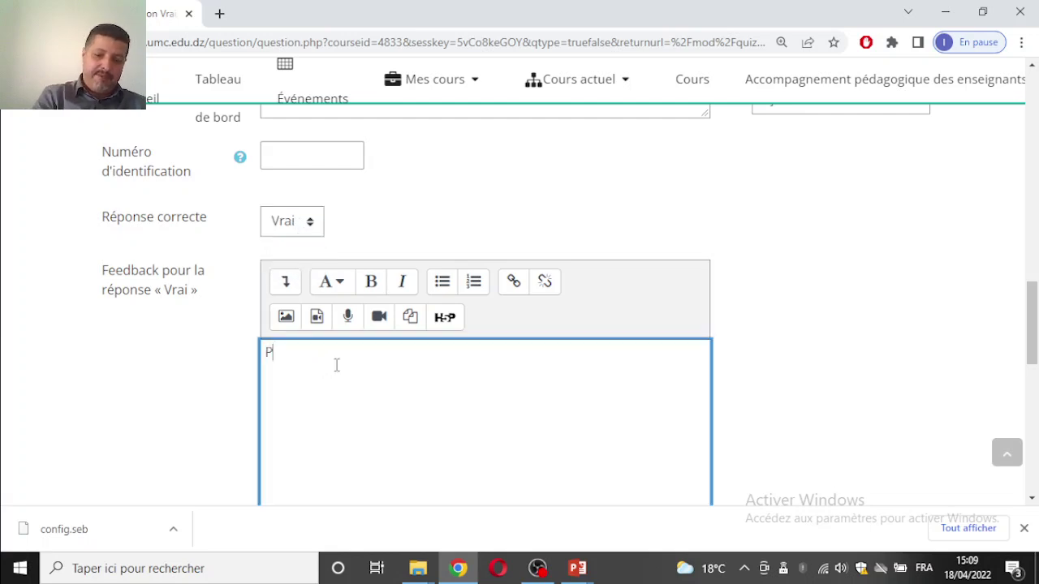
pyautogui.scroll(-4, 313, 395)
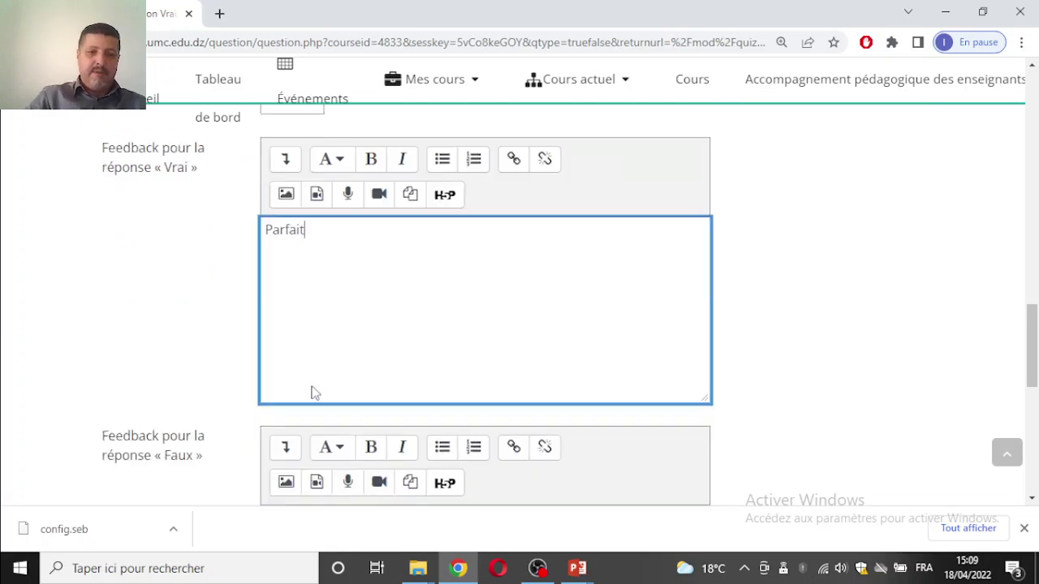
pyautogui.click(404, 344)
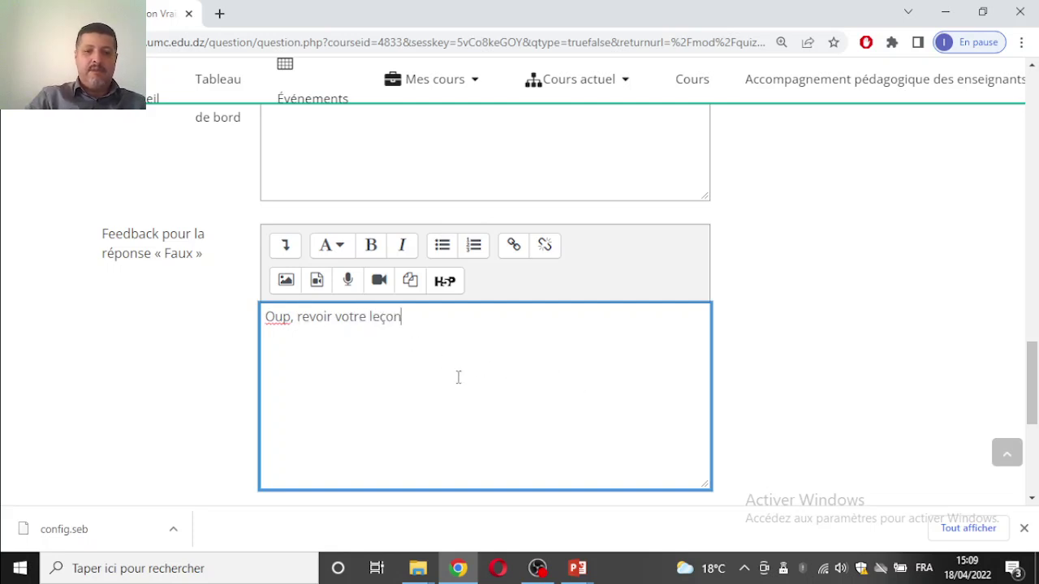
# - Save the true/false question, then preview "Moodle est un LMS" from the quiz's question list and close the preview
pyautogui.scroll(-5, 459, 378)
pyautogui.click(340, 318)
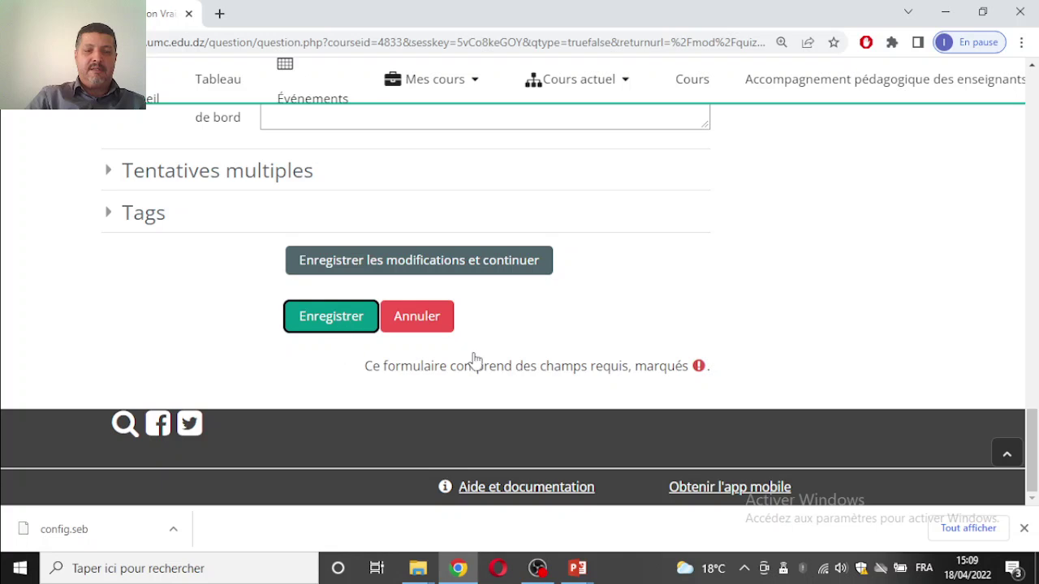
pyautogui.click(360, 296)
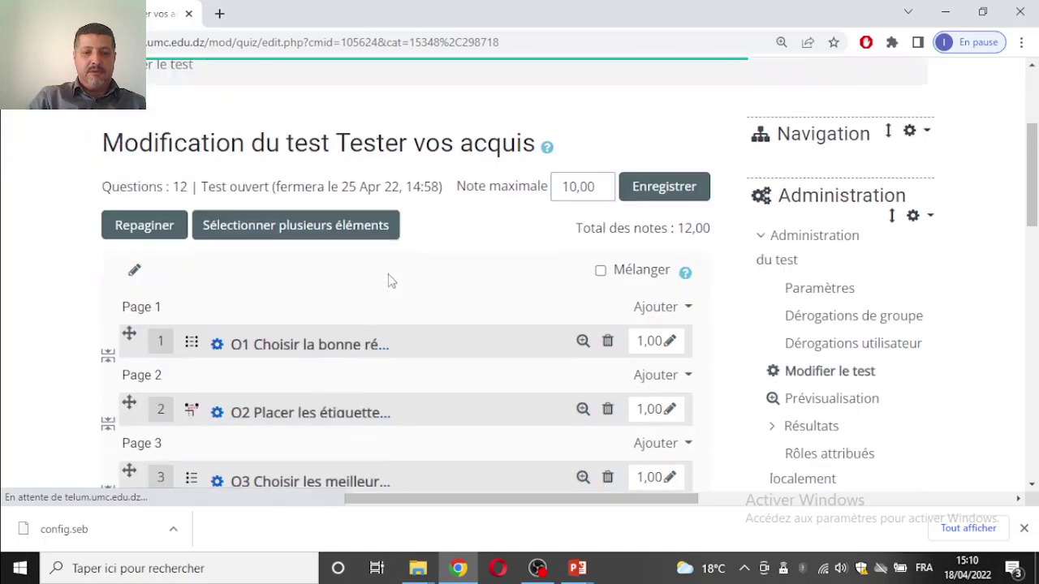
pyautogui.scroll(-8, 388, 280)
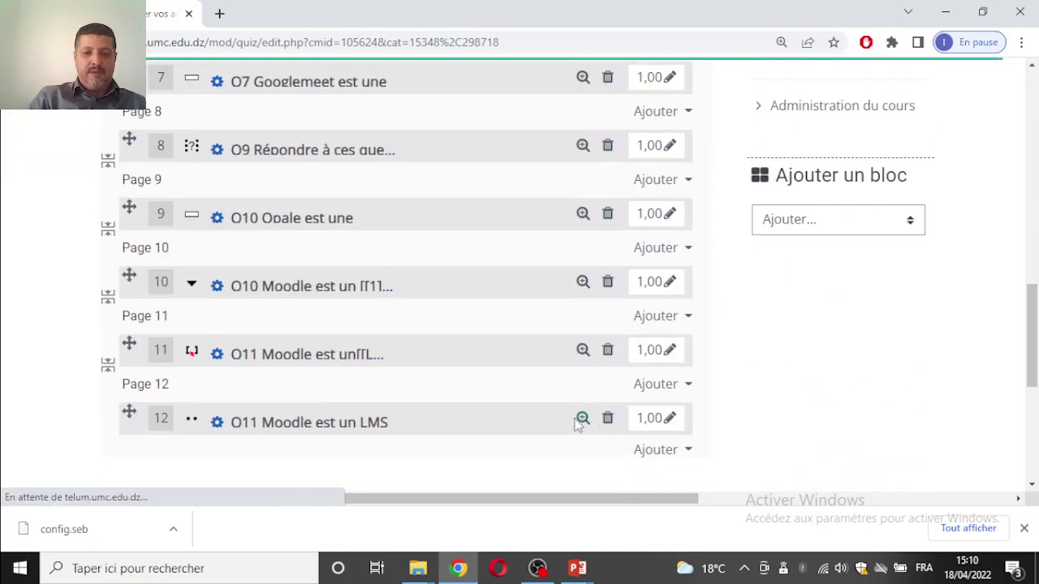
pyautogui.click(585, 376)
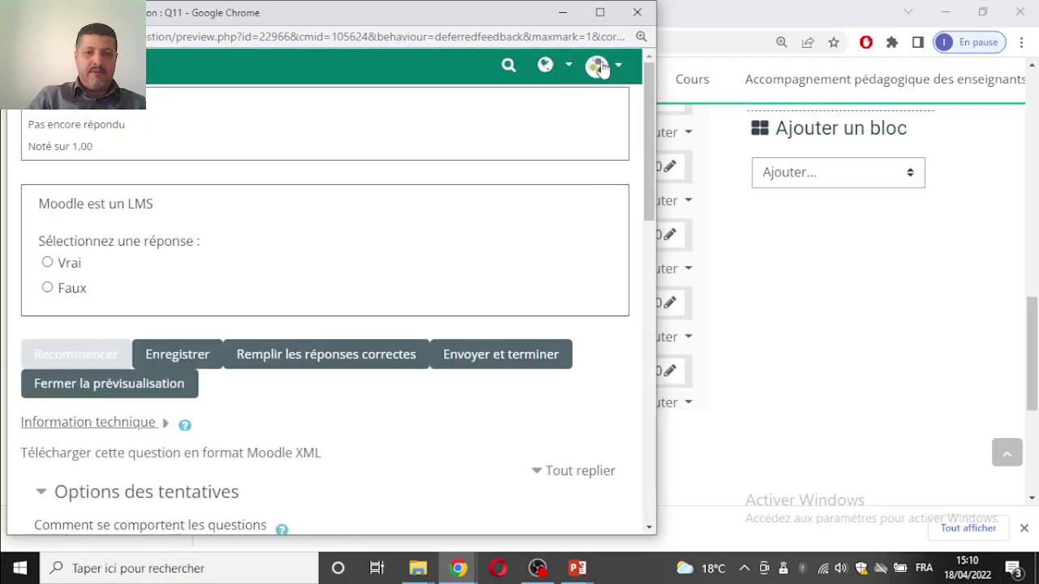
pyautogui.click(637, 12)
# - Set the maximum grade of the quiz "Tester vos acquis" to 20 and save it
pyautogui.scroll(3, 199, 348)
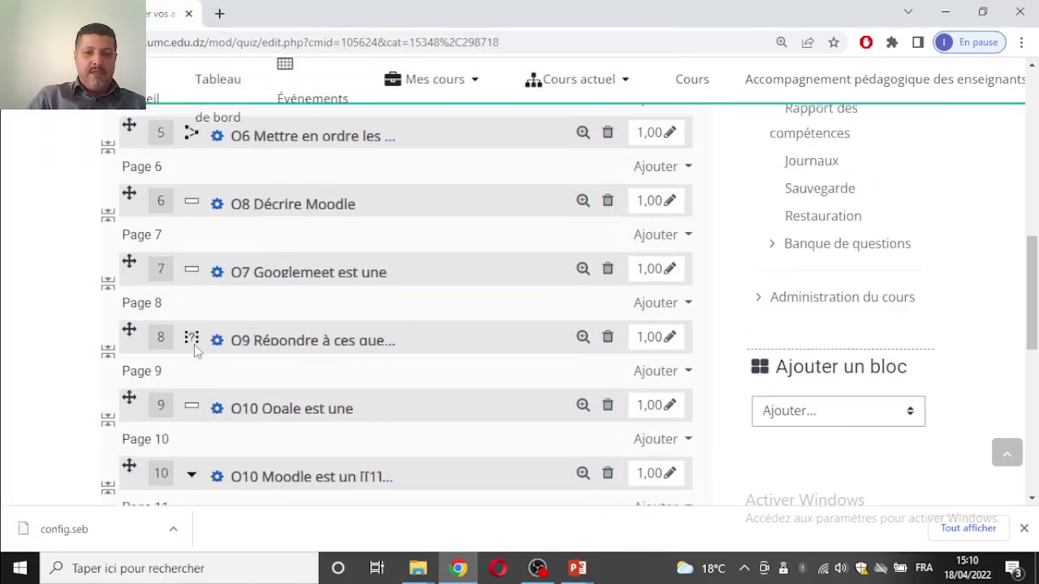
pyautogui.scroll(2, 194, 347)
pyautogui.scroll(-5, 434, 348)
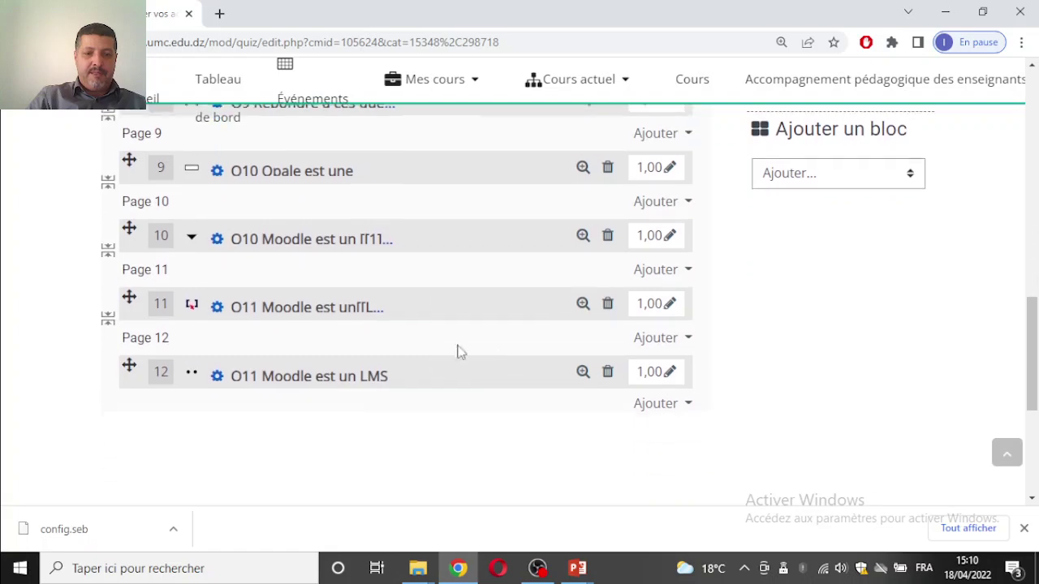
pyautogui.scroll(7, 498, 350)
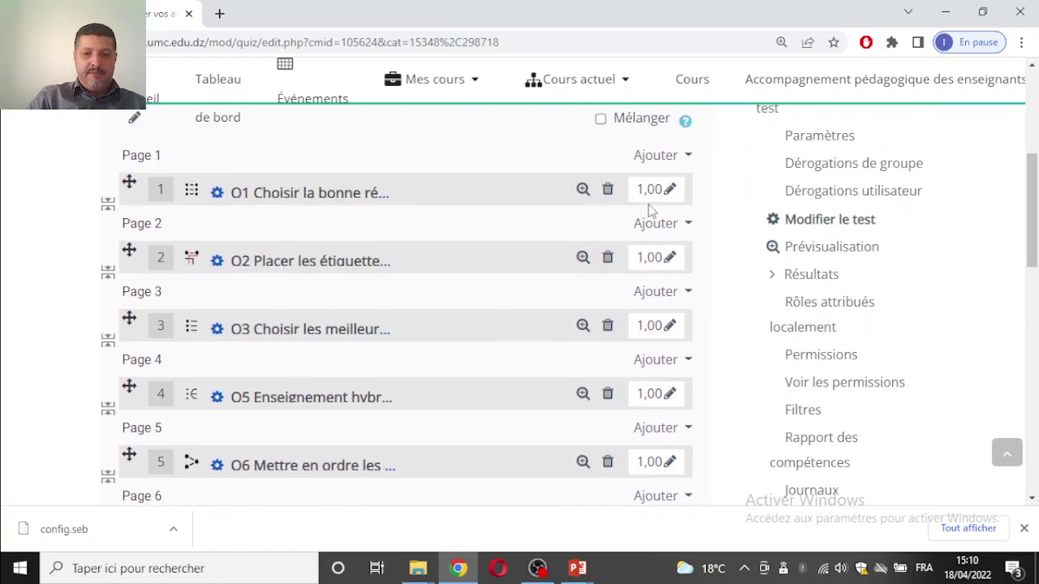
pyautogui.scroll(1, 651, 239)
pyautogui.scroll(3, 652, 243)
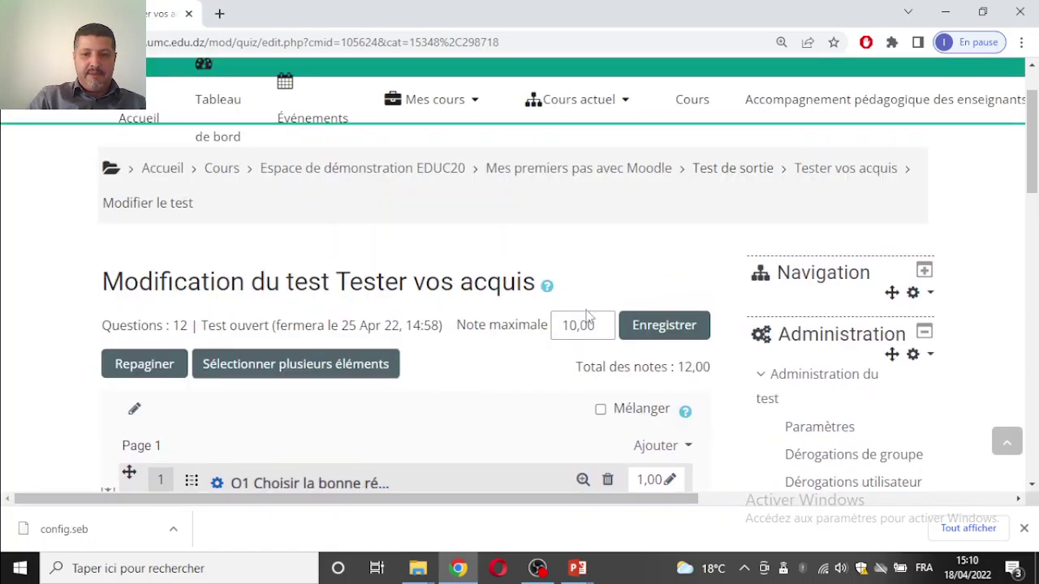
pyautogui.click(564, 325)
pyautogui.hotkey('shift', 'Right')
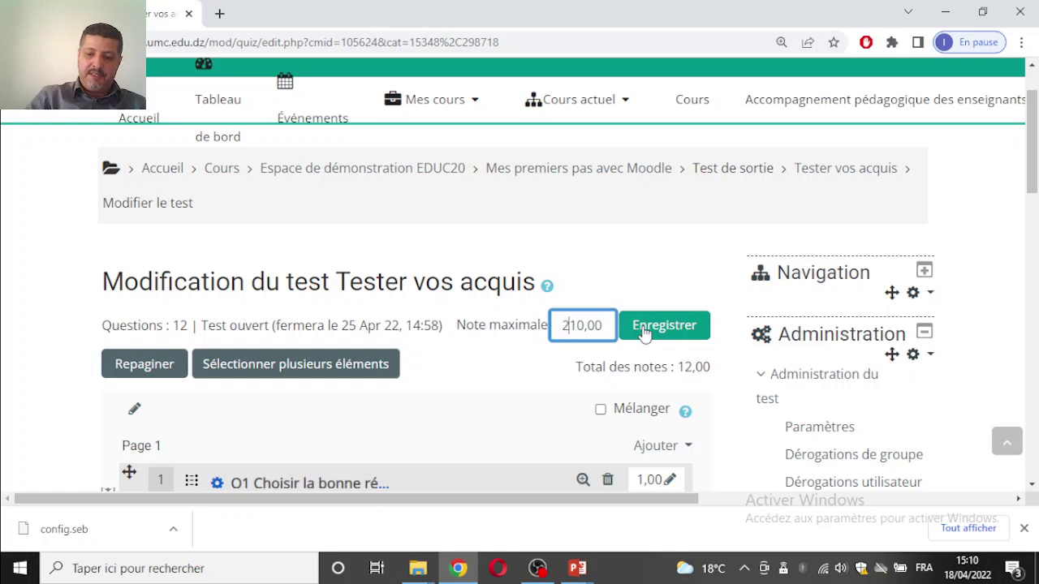
pyautogui.write('2')
pyautogui.click(644, 329)
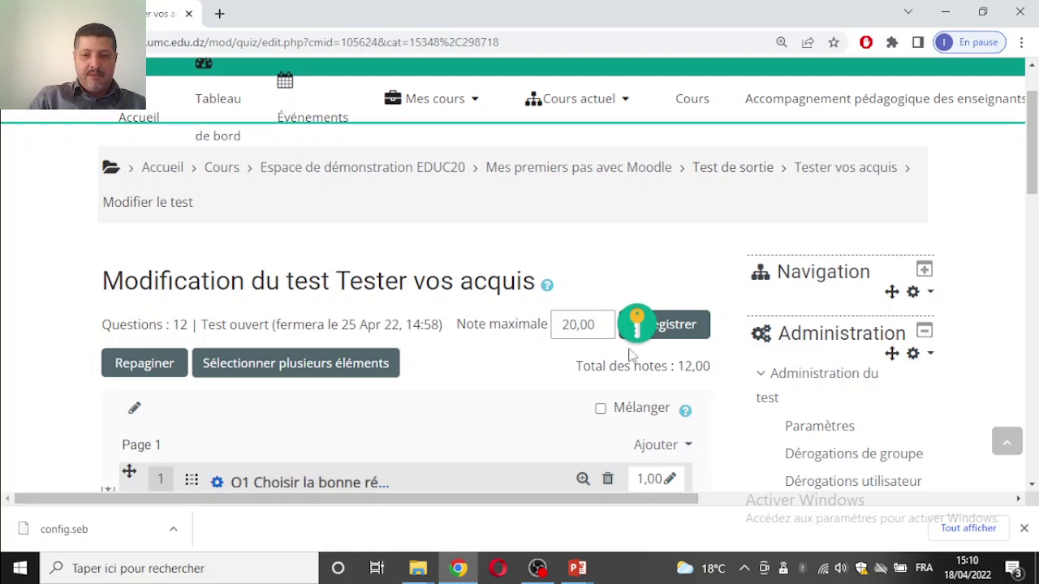
# - Set the maximum score of the questions in positions 1, 2 and 3 to 2 points each
pyautogui.scroll(-3, 642, 333)
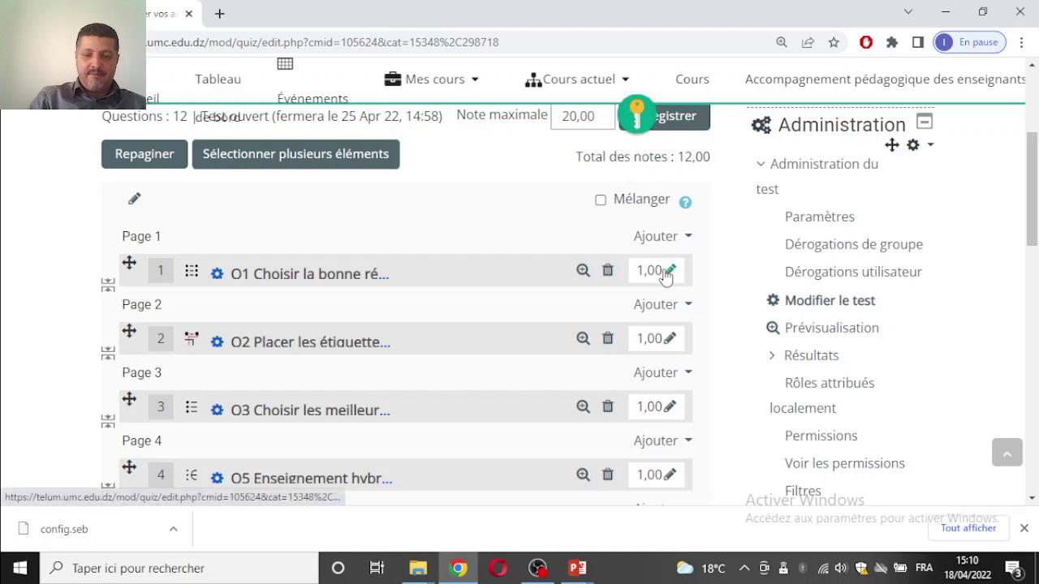
pyautogui.click(668, 271)
pyautogui.write('2')
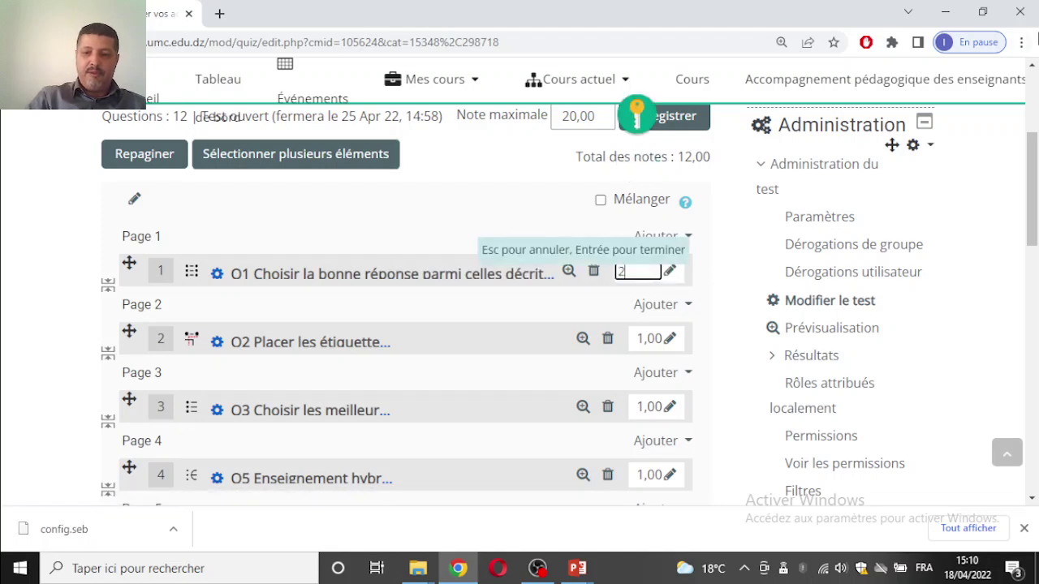
pyautogui.press('Return')
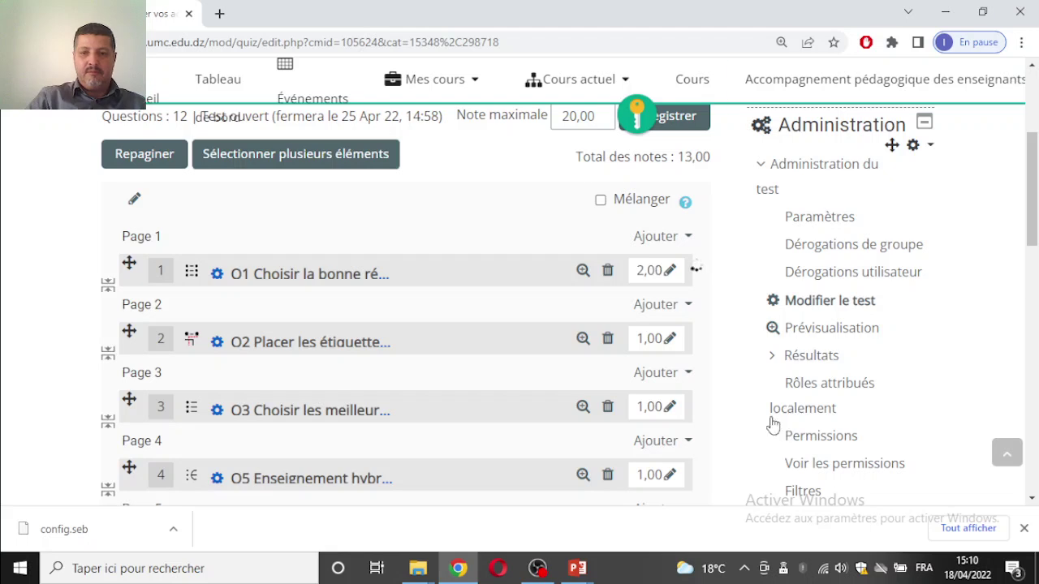
pyautogui.click(669, 340)
pyautogui.write('2')
pyautogui.press('Return')
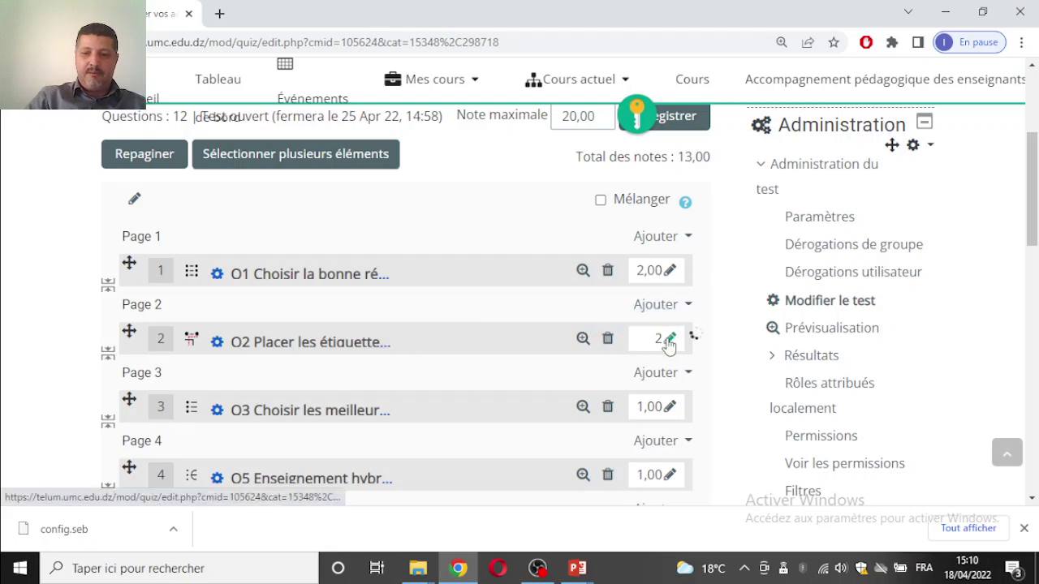
pyautogui.click(670, 408)
pyautogui.write('2')
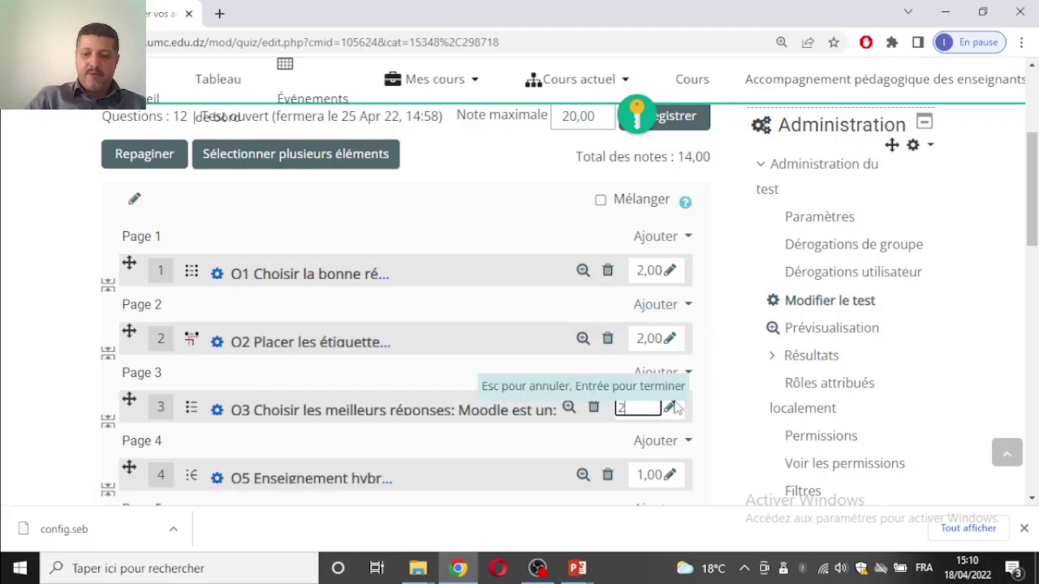
pyautogui.press('Return')
# - Set the maximum score of the questions in positions 4 and 5 to 2 points each
pyautogui.scroll(-3, 862, 336)
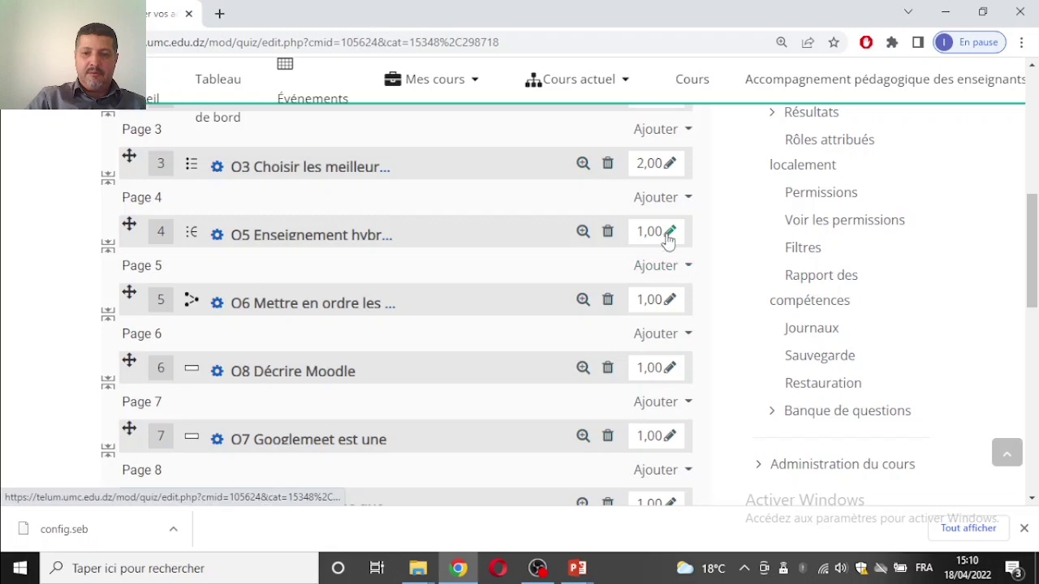
pyautogui.click(670, 233)
pyautogui.write('2')
pyautogui.press('Return')
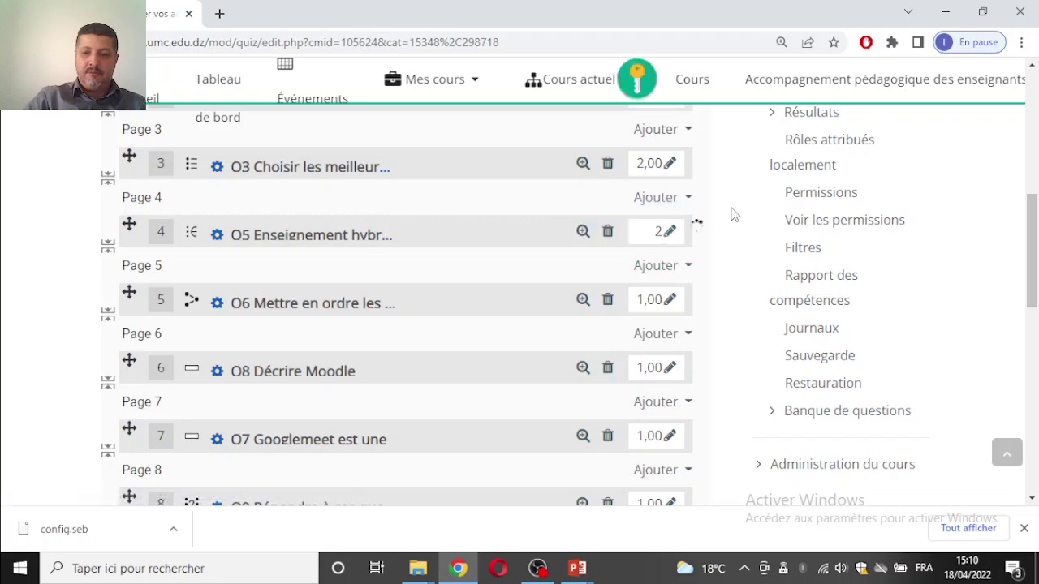
pyautogui.click(670, 301)
pyautogui.write('2')
pyautogui.press('Return')
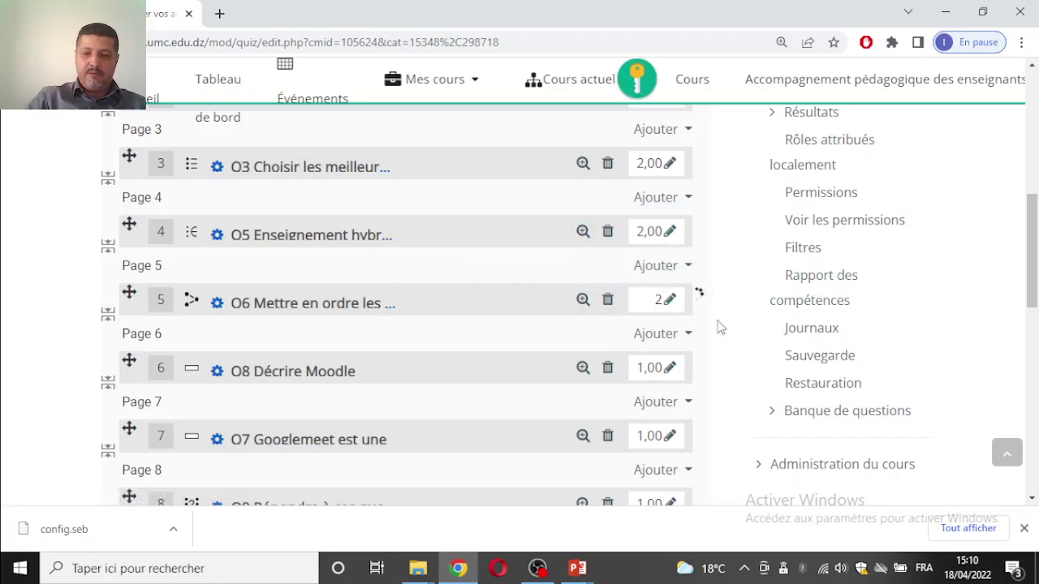
# - Set the maximum score of "Décrire Moodle" and "Googlemeet est une" to 2 points each
pyautogui.scroll(5, 763, 337)
pyautogui.scroll(-5, 729, 387)
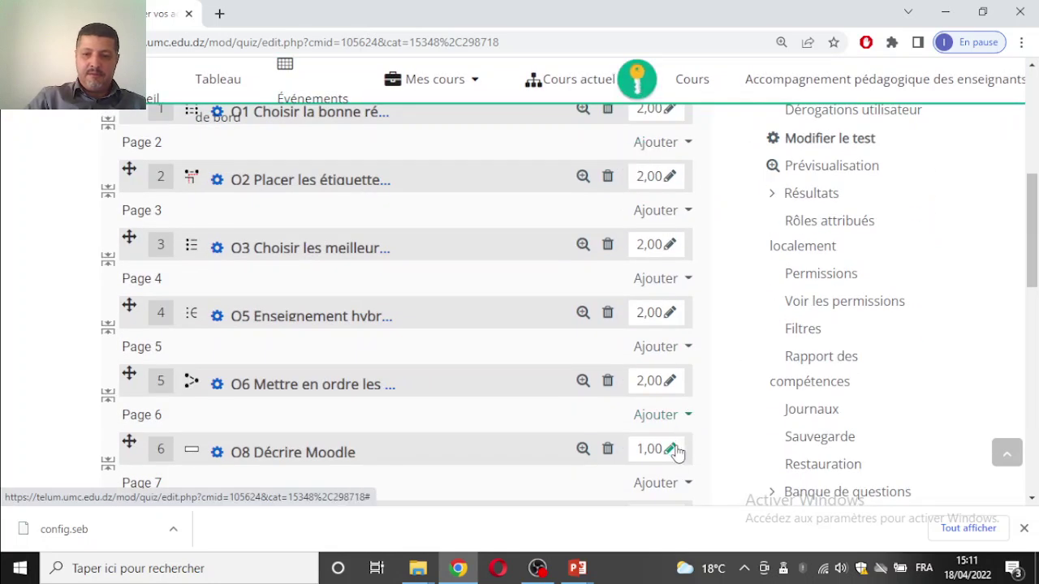
pyautogui.scroll(-1, 812, 405)
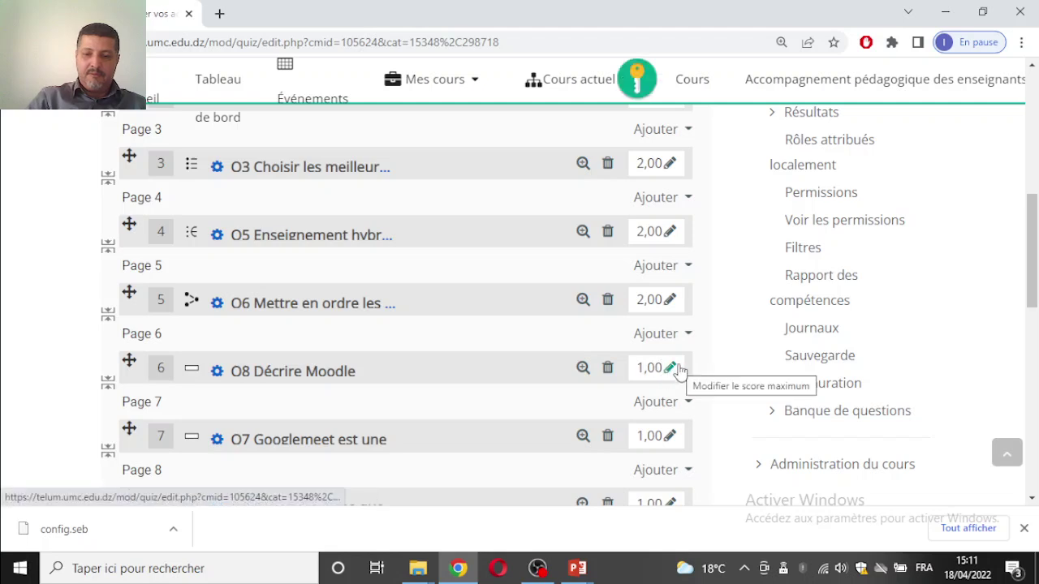
pyautogui.click(680, 370)
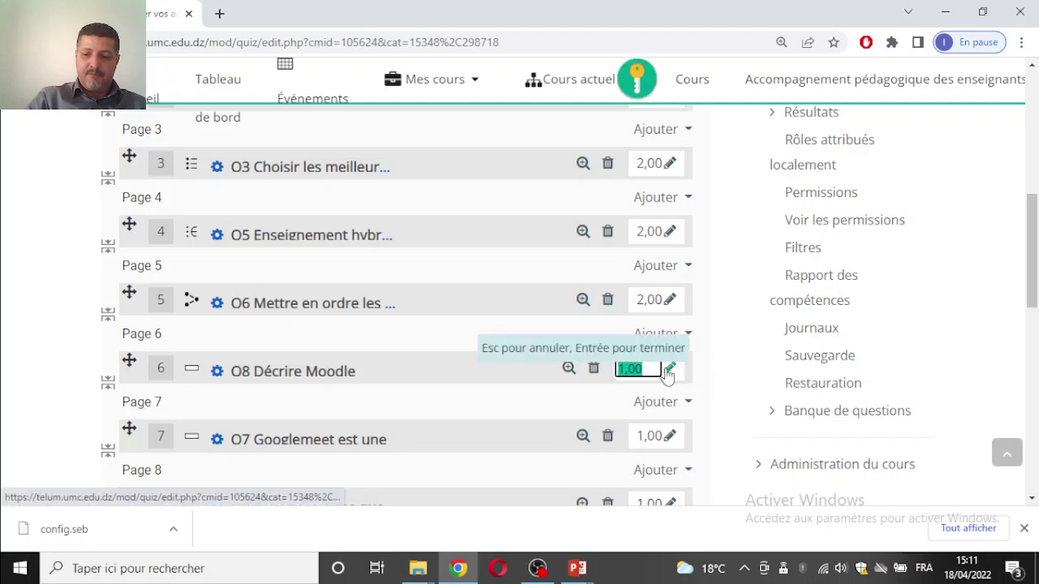
pyautogui.write('2')
pyautogui.press('Return')
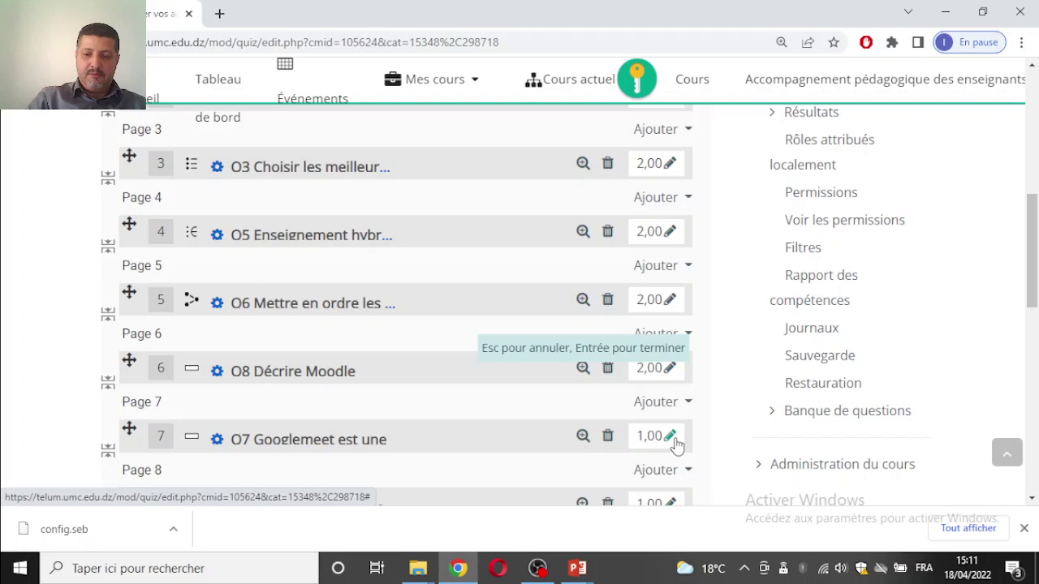
pyautogui.click(670, 437)
pyautogui.write('2')
pyautogui.press('Return')
# - Set the maximum score of the question "Répondre à ces questions" in position 8 to 2 points
pyautogui.scroll(-3, 869, 436)
pyautogui.click(670, 262)
pyautogui.write('2')
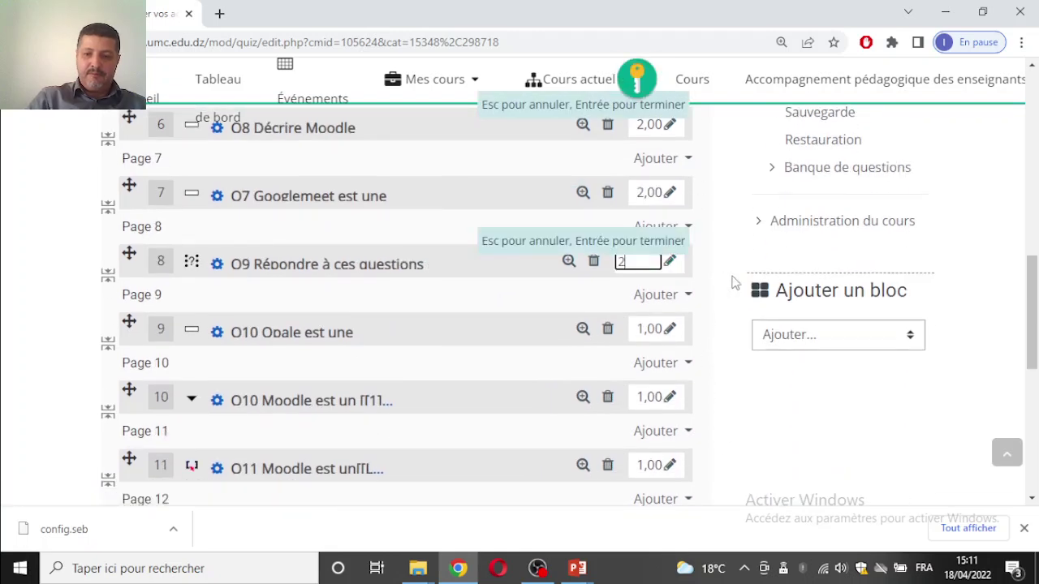
pyautogui.press('Return')
# - Check the total of the question scores against the quiz's maximum grade and review the score of each question
pyautogui.scroll(10, 733, 276)
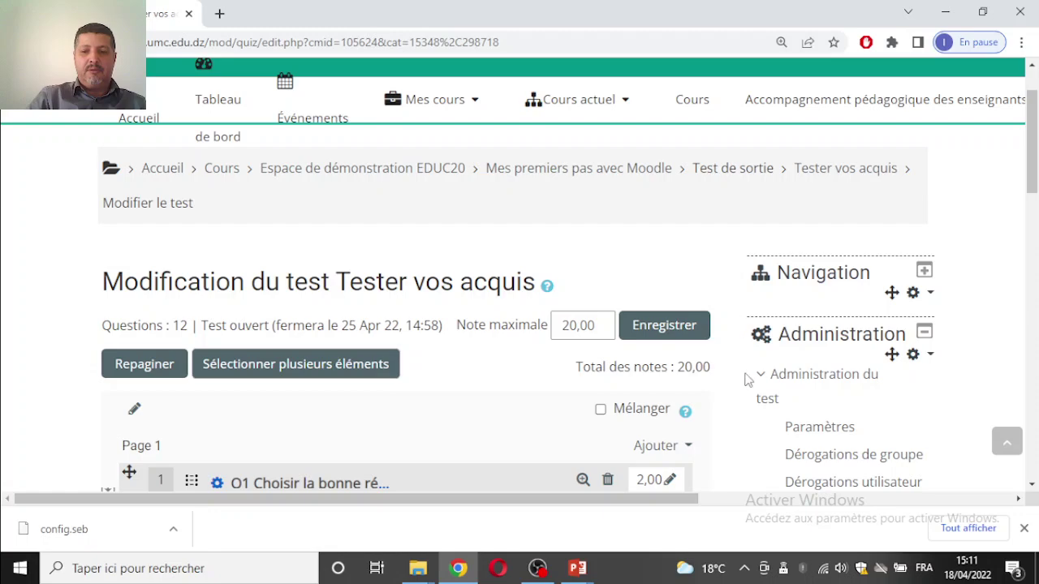
pyautogui.scroll(-3, 712, 389)
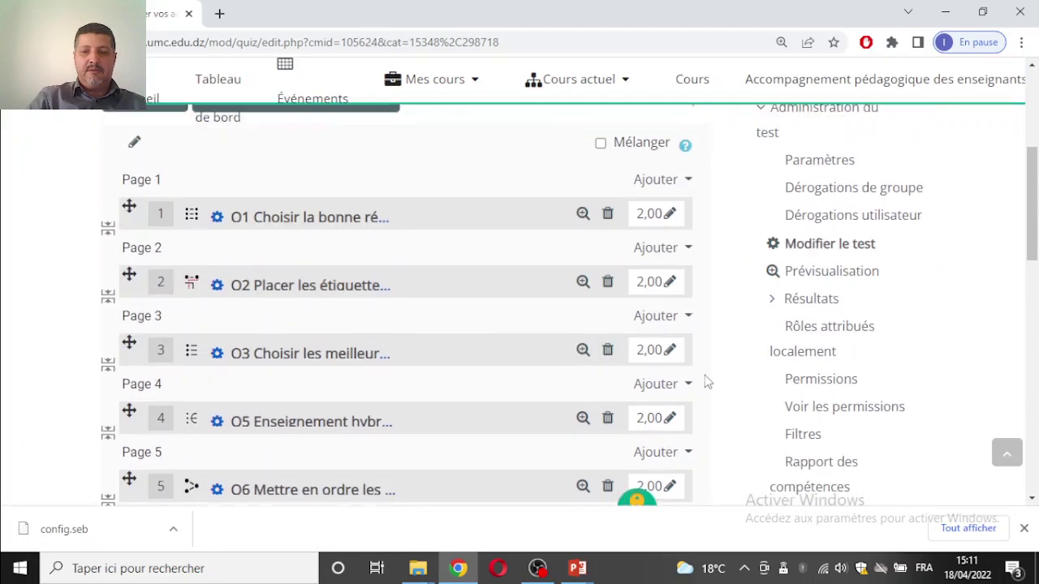
pyautogui.scroll(3, 712, 390)
pyautogui.scroll(-6, 711, 390)
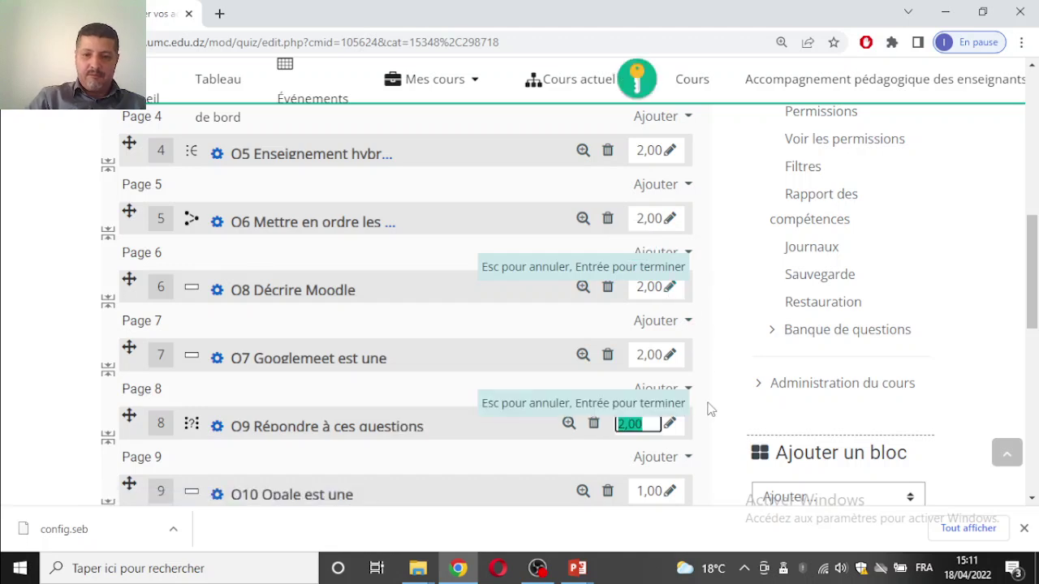
pyautogui.click(654, 286)
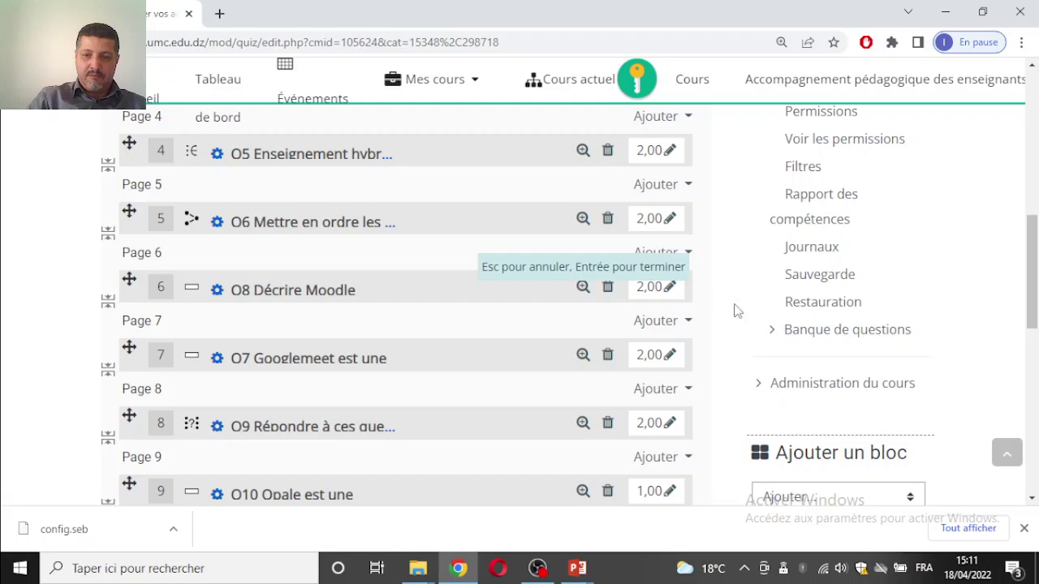
pyautogui.scroll(7, 763, 291)
pyautogui.scroll(-9, 743, 316)
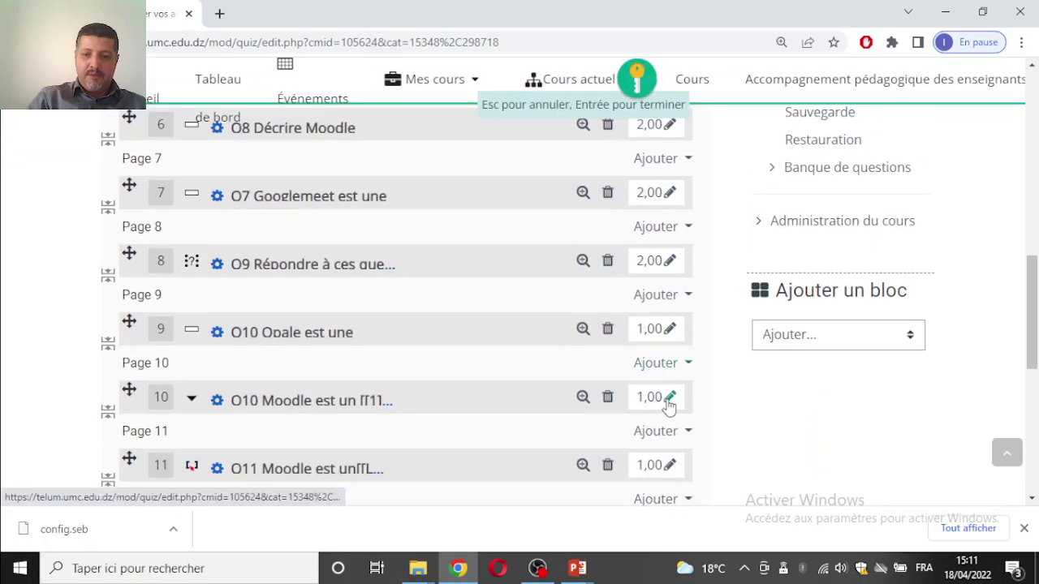
# - Set the maximum score of the question "Moodle est un [[1]]" in position 10 to 2 points
pyautogui.click(669, 399)
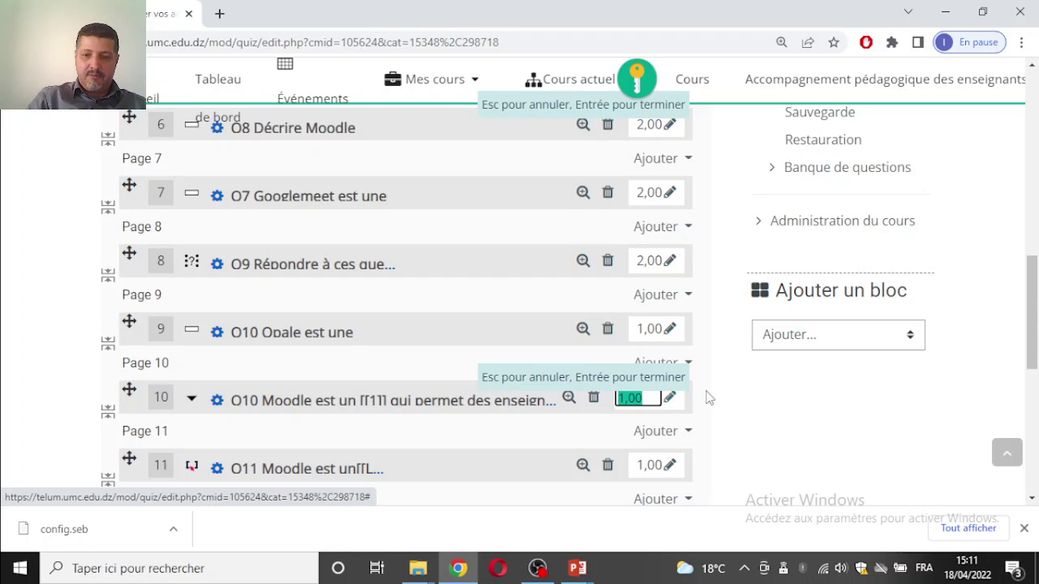
pyautogui.write('2')
pyautogui.press('Return')
pyautogui.scroll(2, 706, 398)
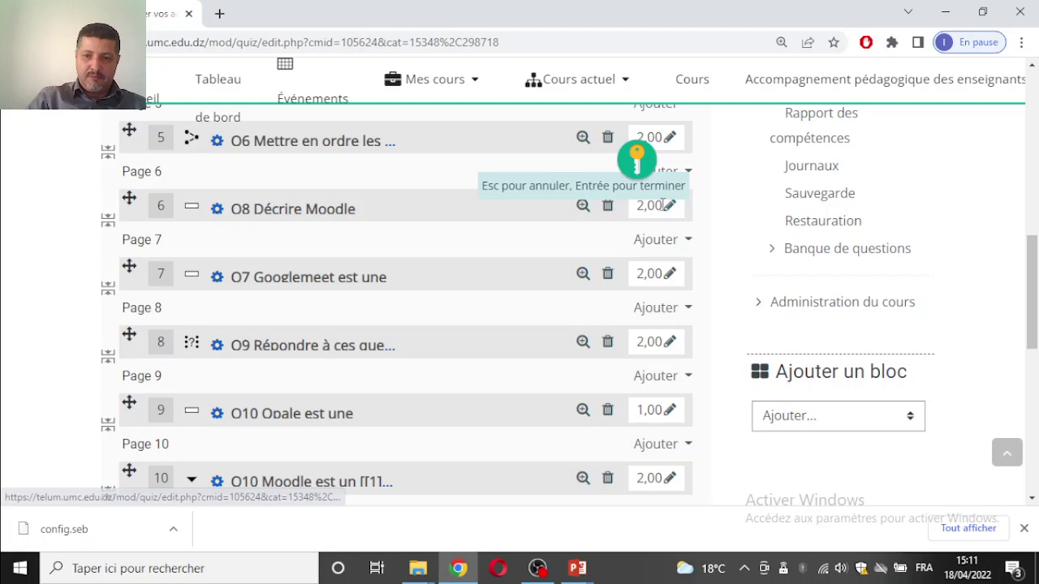
pyautogui.click(668, 209)
pyautogui.press('Escape')
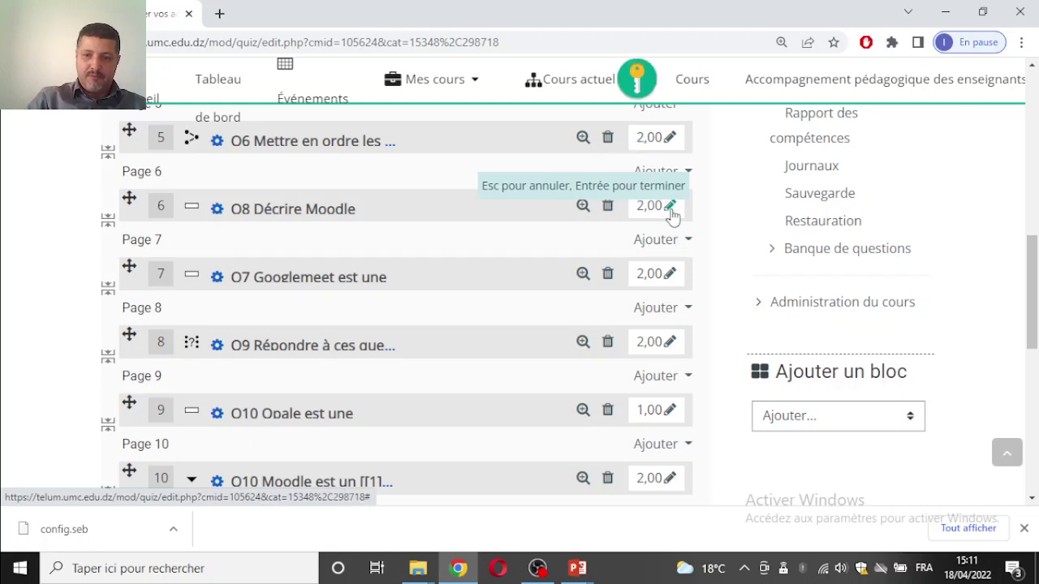
# - Compare the total of the question scores with the quiz's maximum grade and look over the question list
pyautogui.scroll(5, 672, 215)
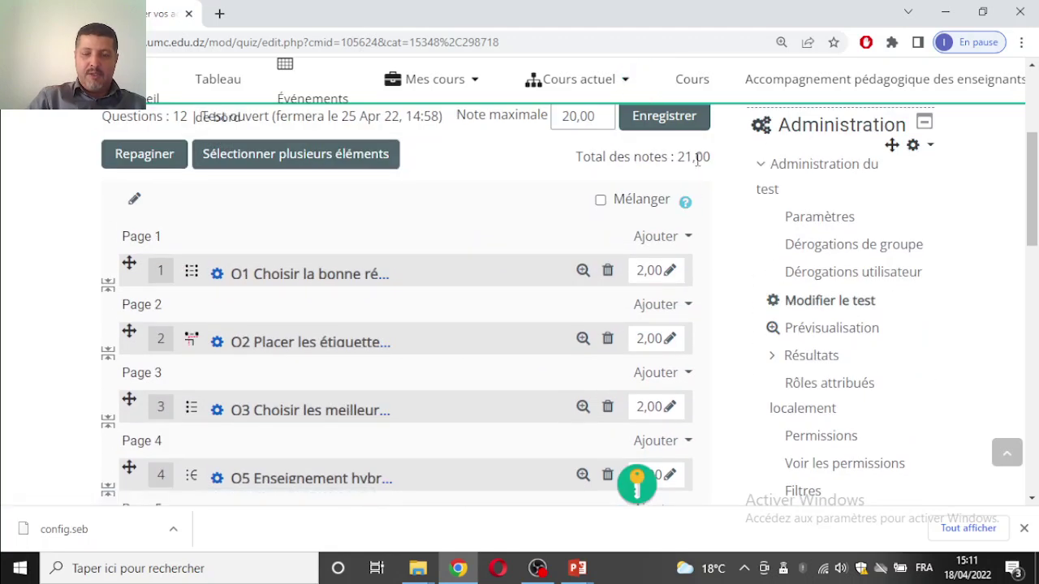
pyautogui.scroll(1, 638, 145)
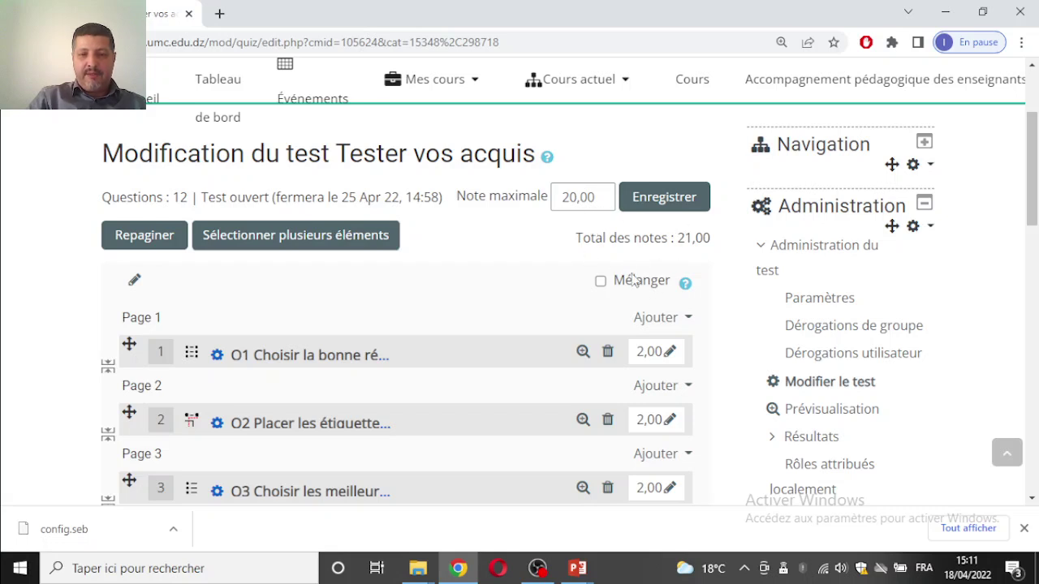
pyautogui.scroll(-2, 588, 288)
pyautogui.scroll(2, 595, 287)
pyautogui.scroll(-2, 569, 284)
pyautogui.scroll(-5, 534, 307)
pyautogui.scroll(6, 535, 302)
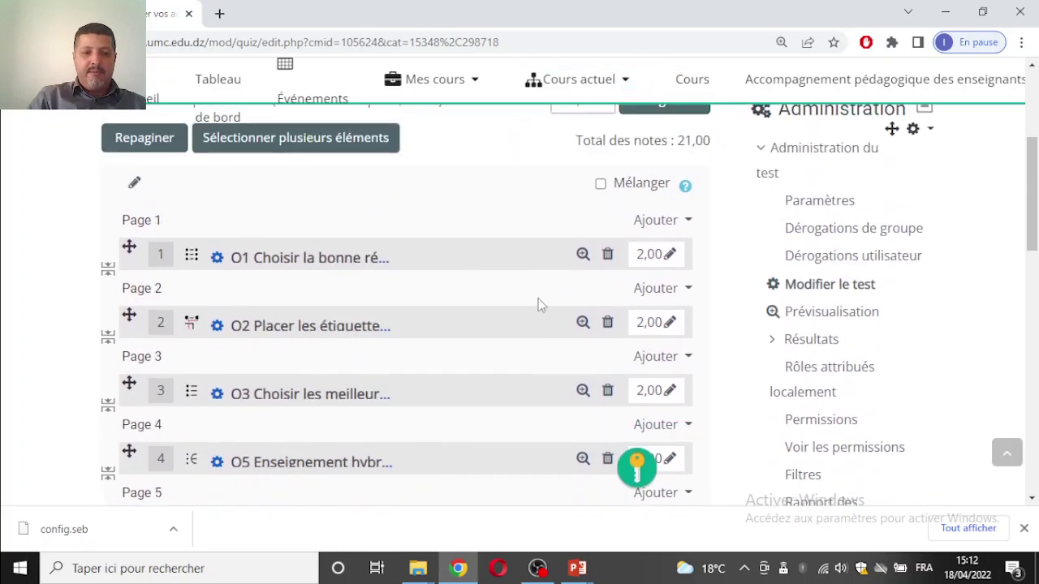
# - Group the first three questions on page 1, with "Choisir les meilleur..." moved to the first position
pyautogui.moveTo(128, 264)
pyautogui.mouseDown()
pyautogui.moveTo(137, 306)
pyautogui.moveTo(127, 333)
pyautogui.moveTo(128, 279)
pyautogui.mouseUp()
pyautogui.click(139, 308)
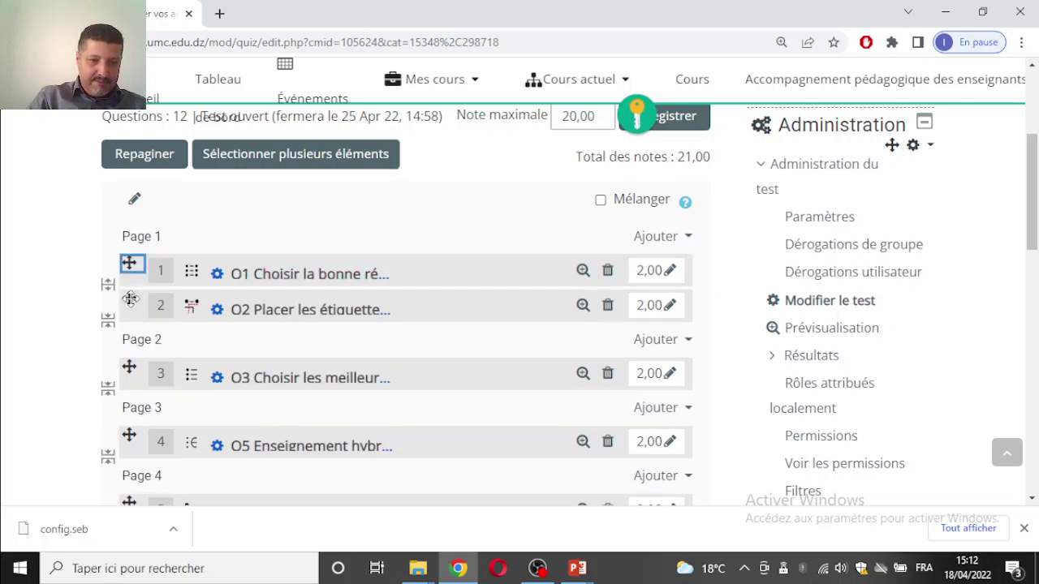
pyautogui.moveTo(129, 366); pyautogui.dragTo(132, 227)
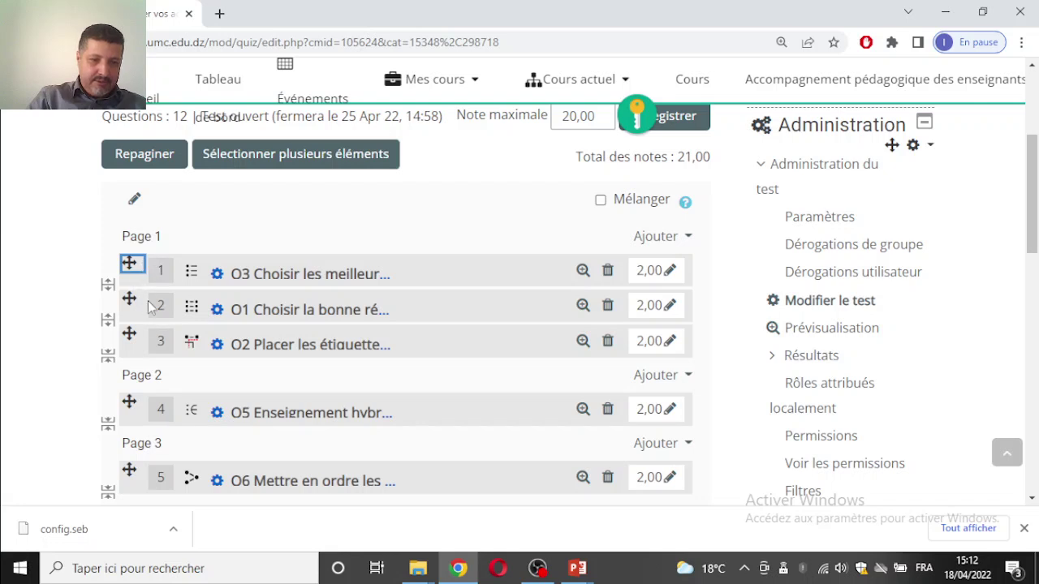
# - Move "Mettre en ordre les..." above "Enseignement hybr..." on page 2 and merge the last two questions onto one page
pyautogui.scroll(-1, 138, 402)
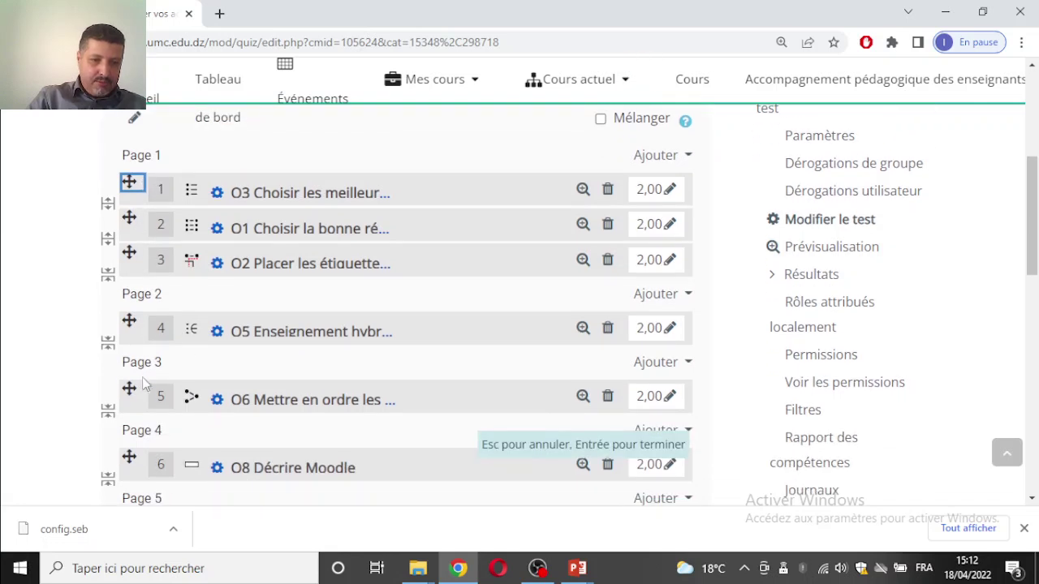
pyautogui.moveTo(129, 388); pyautogui.dragTo(133, 333)
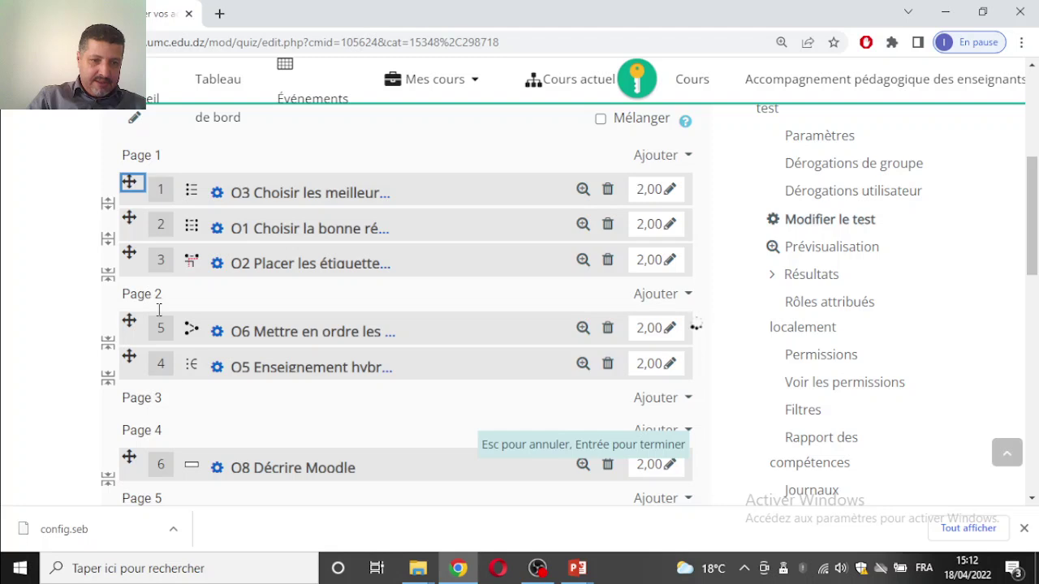
pyautogui.scroll(-6, 262, 360)
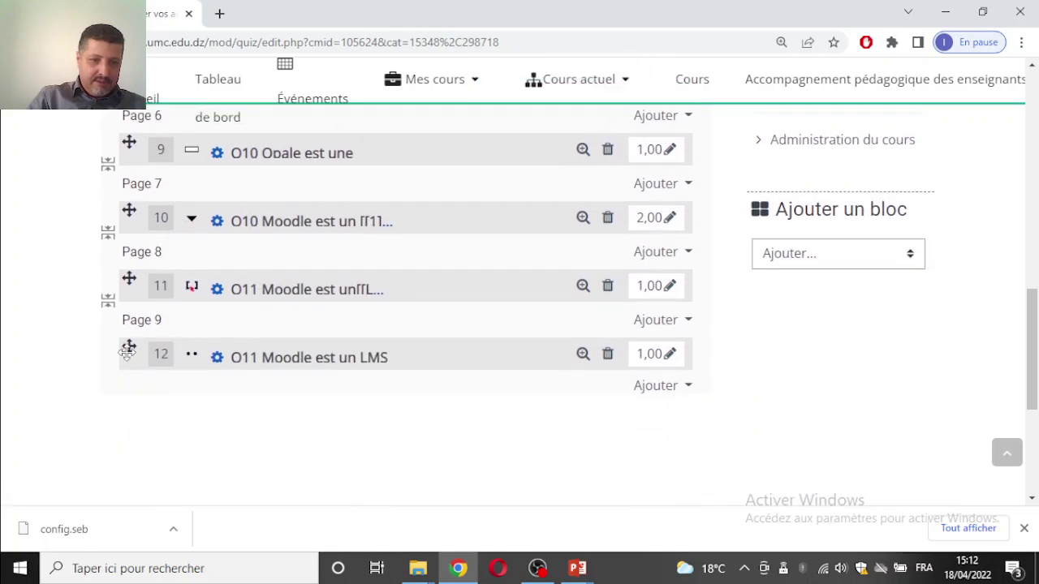
pyautogui.click(108, 301)
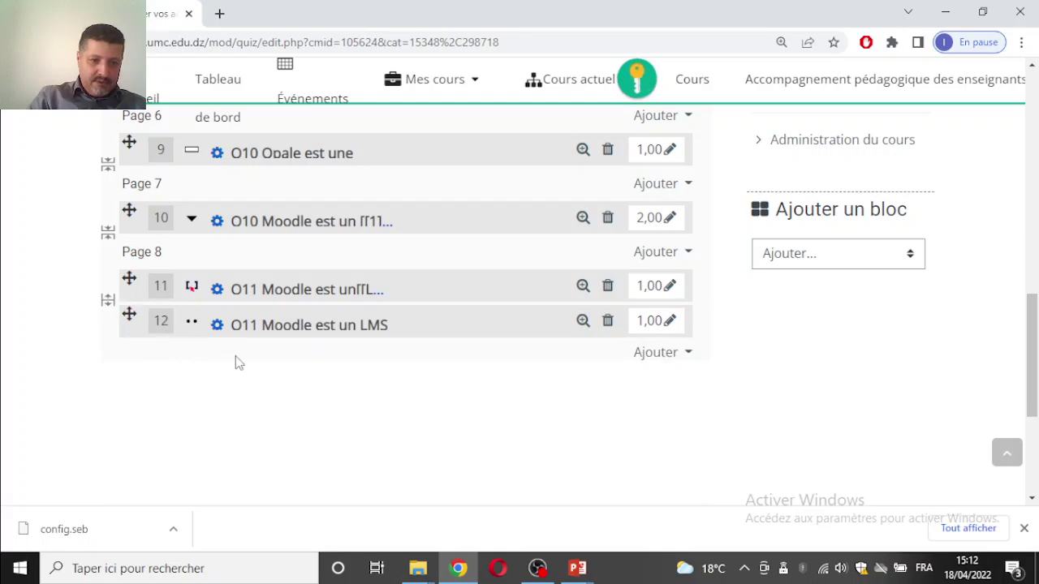
# - Look over the rearranged quiz and save its maximum grade of 20
pyautogui.scroll(10, 390, 381)
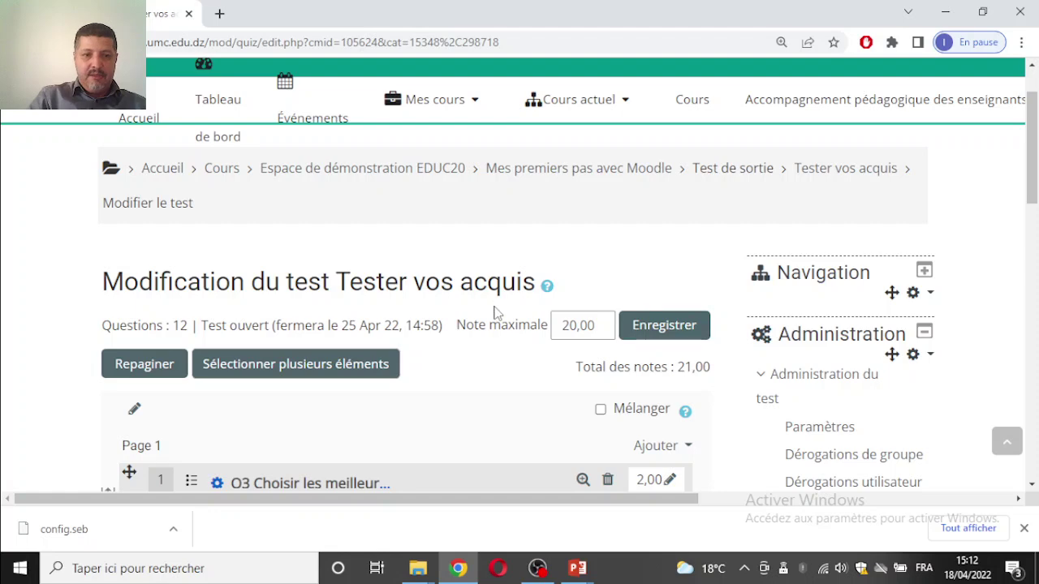
pyautogui.scroll(-10, 495, 337)
pyautogui.scroll(-3, 497, 338)
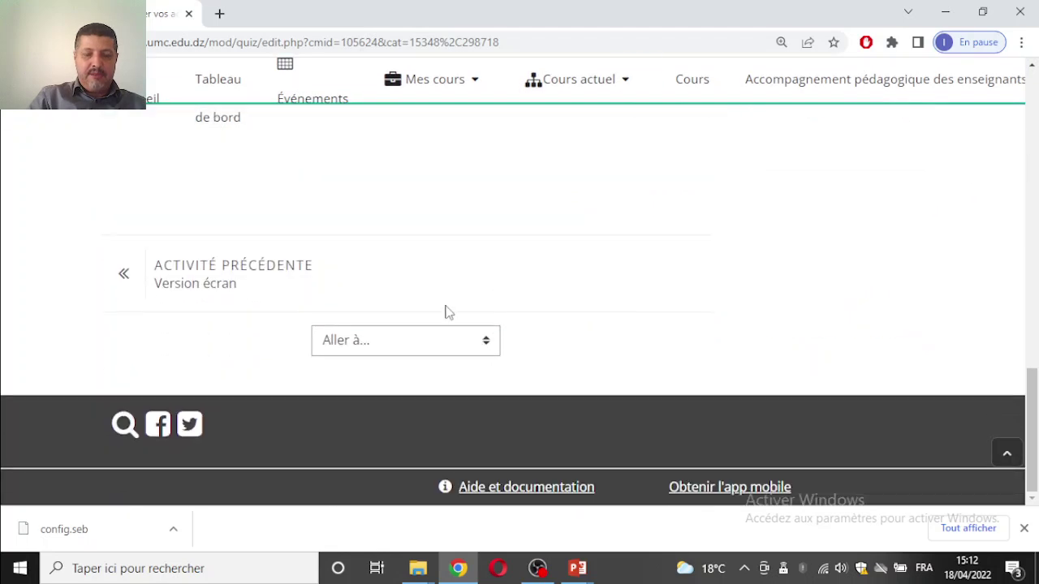
pyautogui.scroll(10, 444, 312)
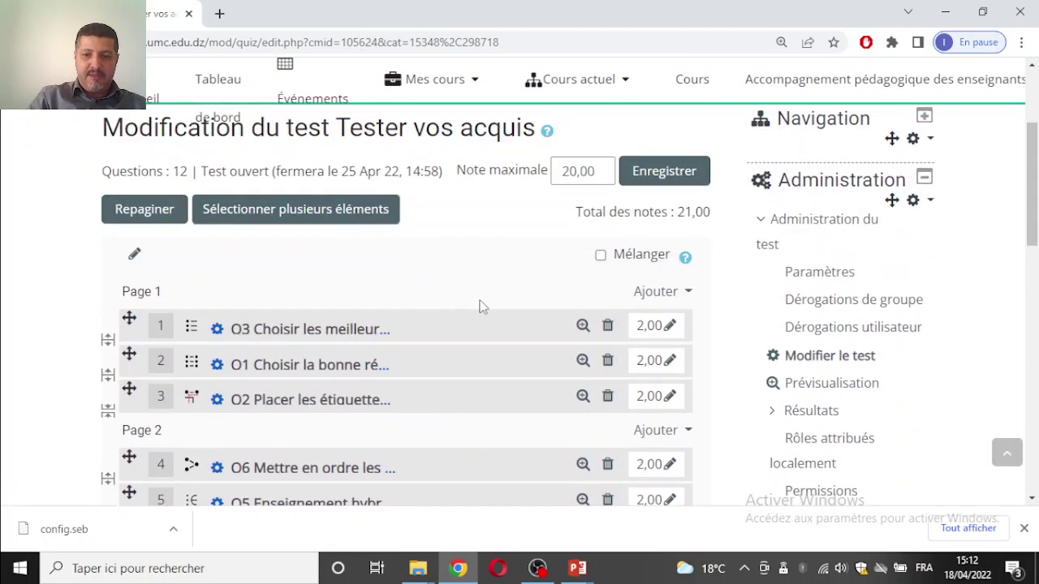
pyautogui.click(642, 173)
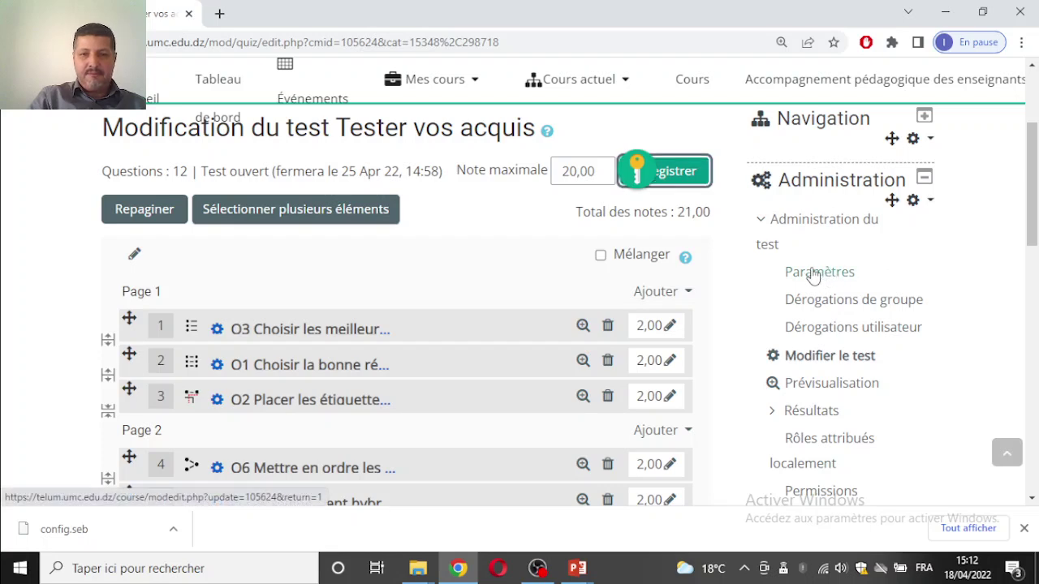
# - Return to the course "Mes premiers pas avec Moodle" and switch to the "Étudiant" role
pyautogui.scroll(3, 811, 272)
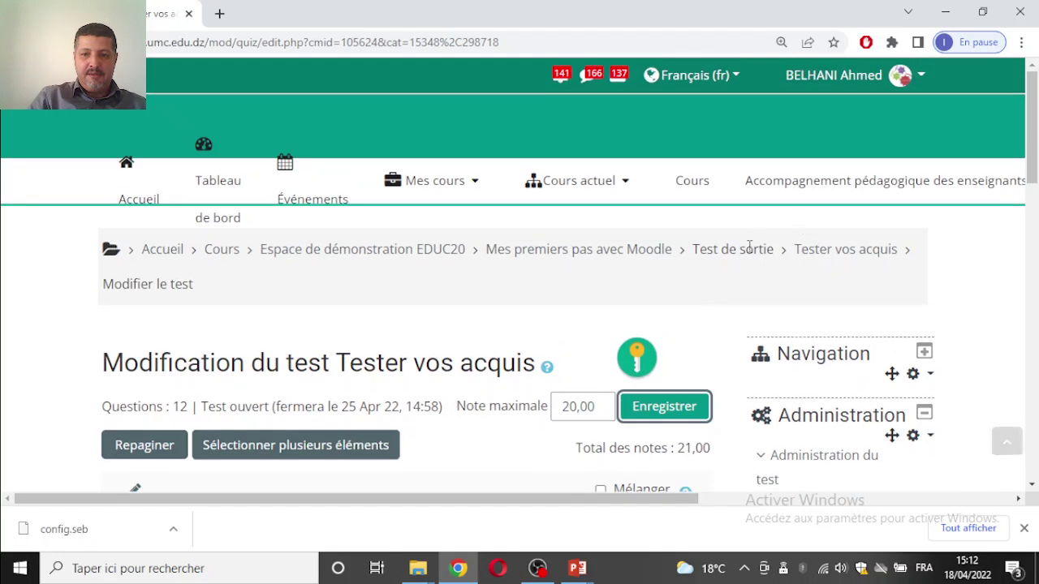
pyautogui.click(601, 250)
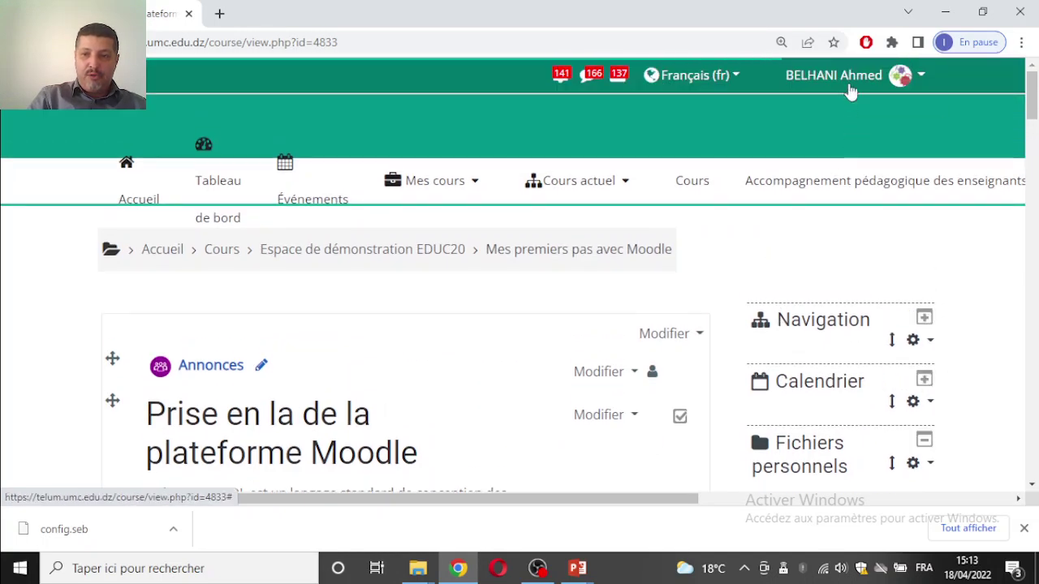
pyautogui.moveTo(1034, 97); pyautogui.dragTo(1033, 408)
pyautogui.moveTo(1033, 514); pyautogui.dragTo(1034, 190)
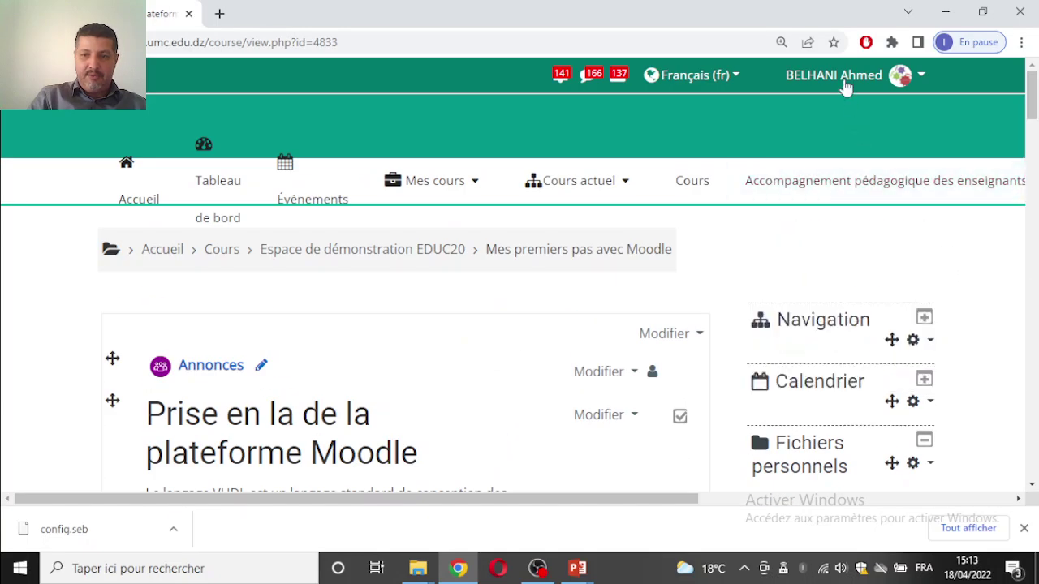
pyautogui.moveTo(846, 87)
pyautogui.click(854, 344)
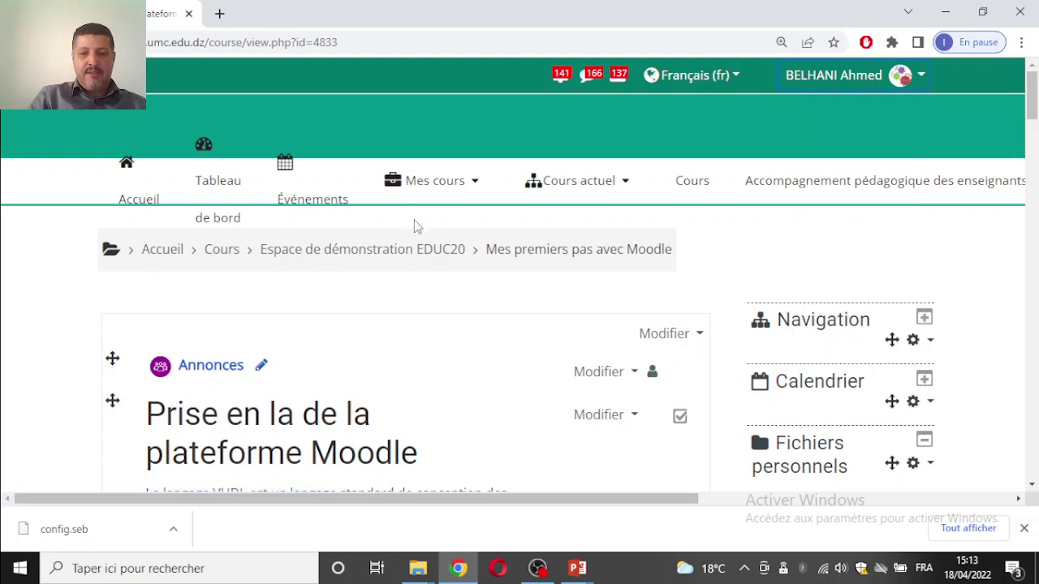
pyautogui.scroll(-1, 243, 365)
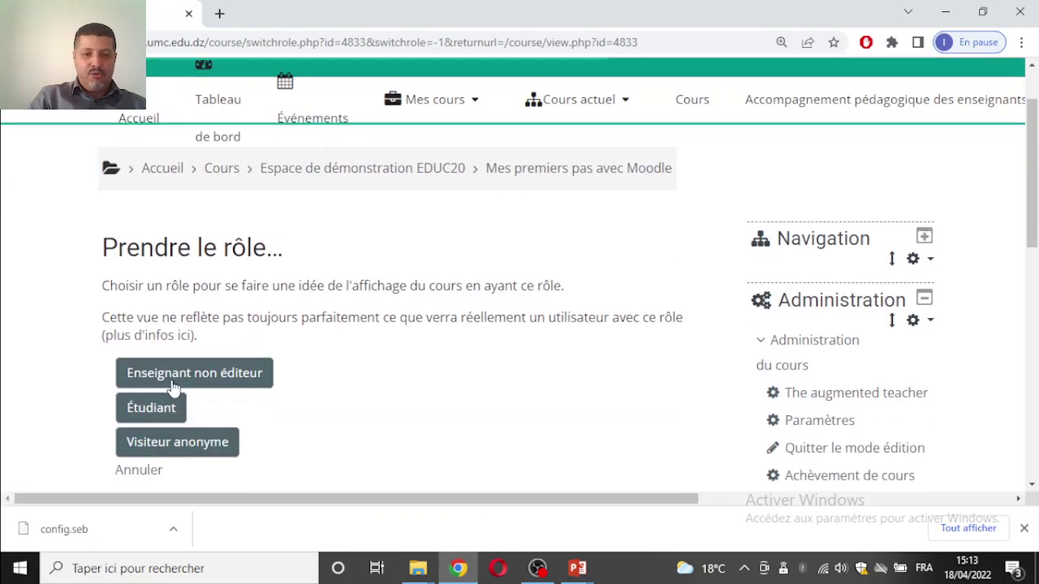
pyautogui.click(138, 412)
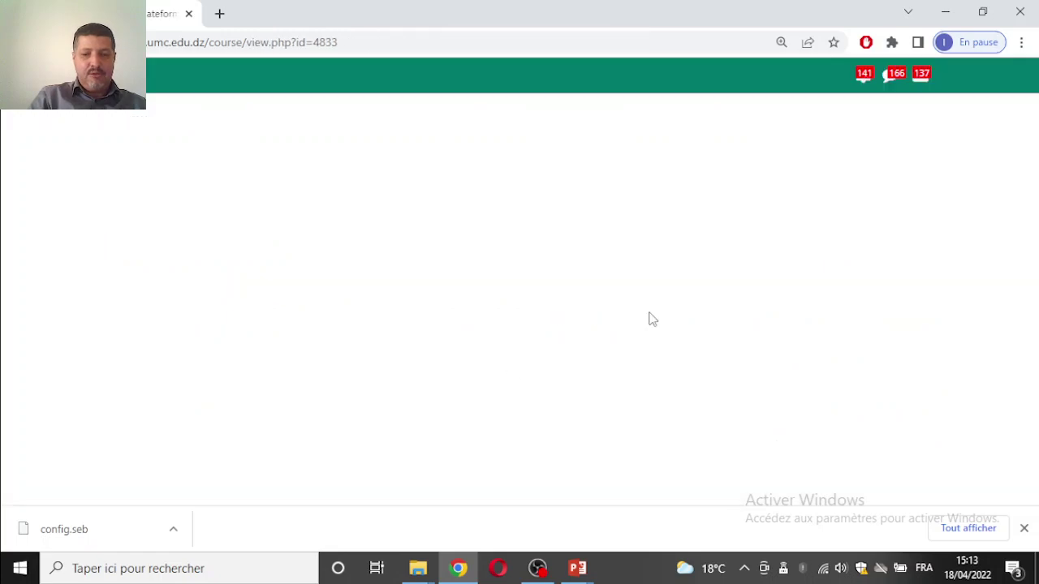
# - Open the quiz "Tester vos acquis" in the "Test de sortie" section and review its attempt conditions as a student
pyautogui.moveTo(1033, 110)
pyautogui.mouseDown()
pyautogui.moveTo(1030, 301)
pyautogui.moveTo(1036, 101)
pyautogui.mouseUp()
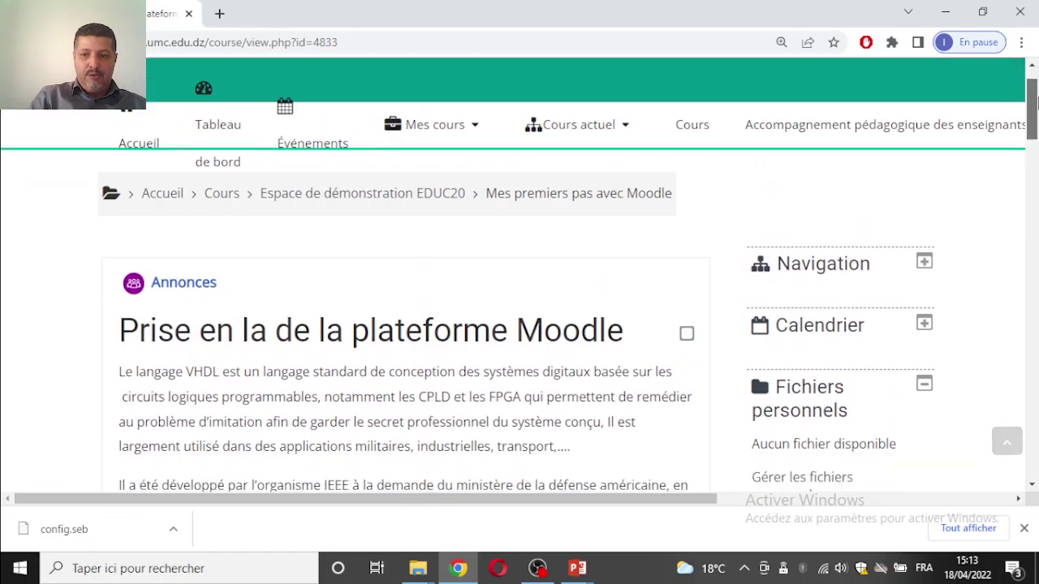
pyautogui.scroll(-2, 738, 261)
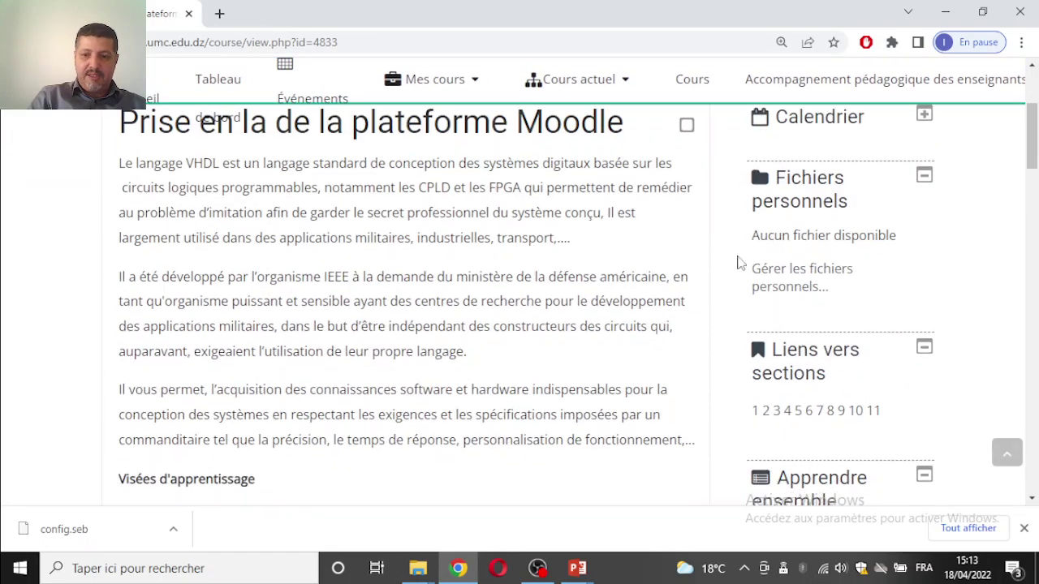
pyautogui.scroll(-20, 1014, 118)
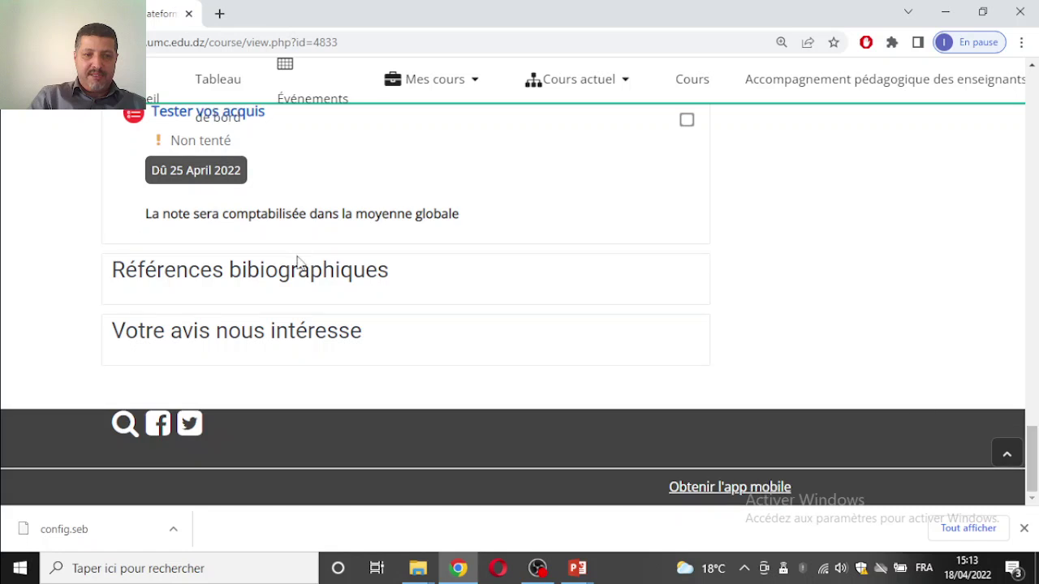
pyautogui.scroll(2, 297, 262)
pyautogui.click(232, 279)
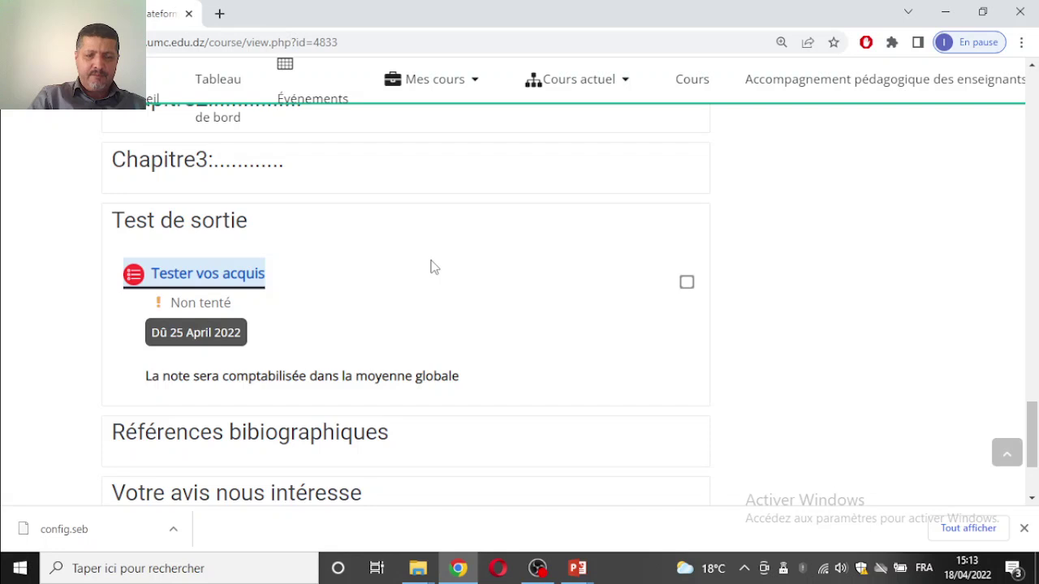
pyautogui.click(199, 281)
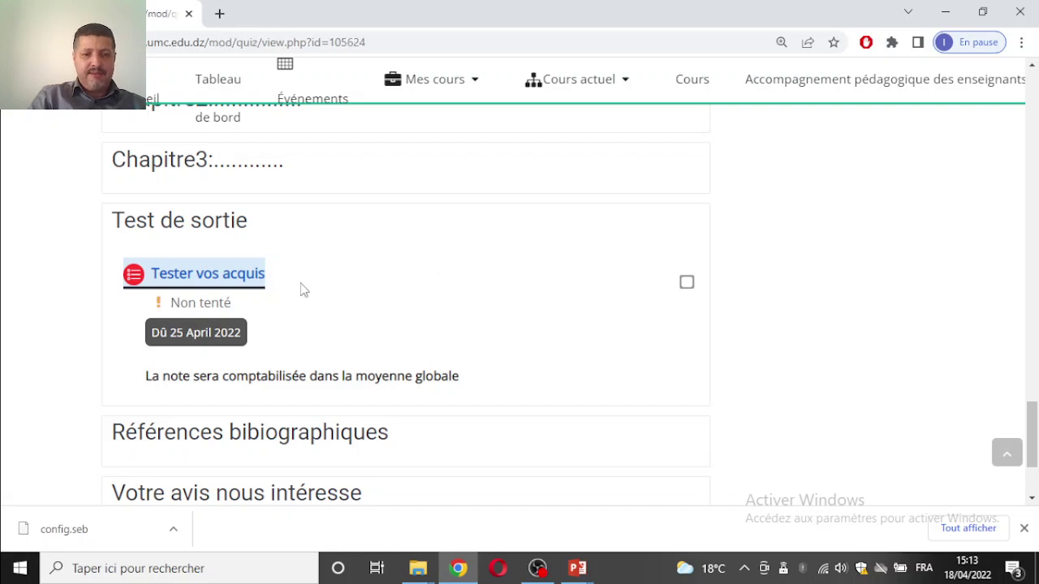
pyautogui.scroll(-3, 531, 362)
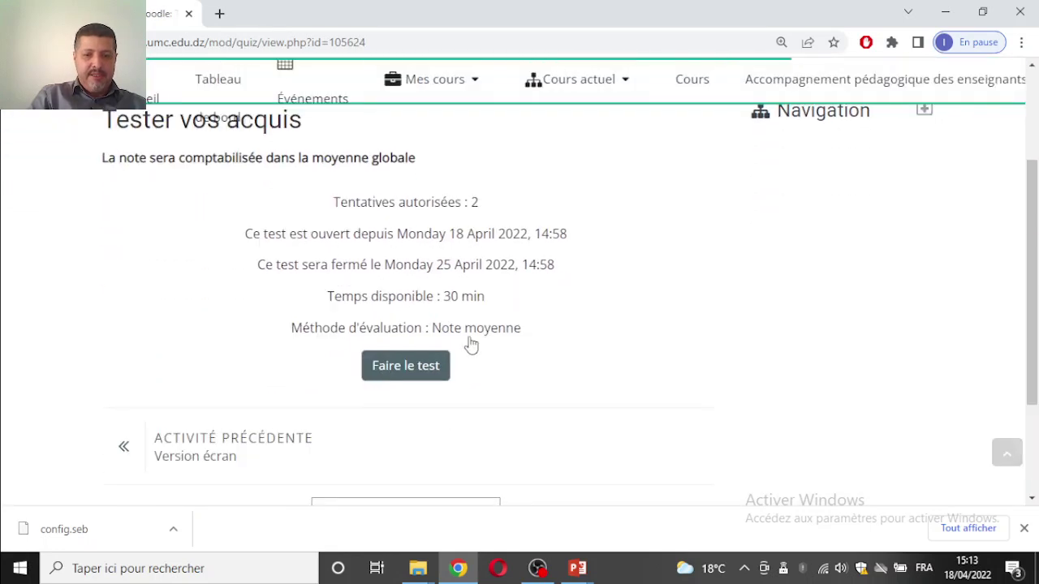
pyautogui.click(435, 374)
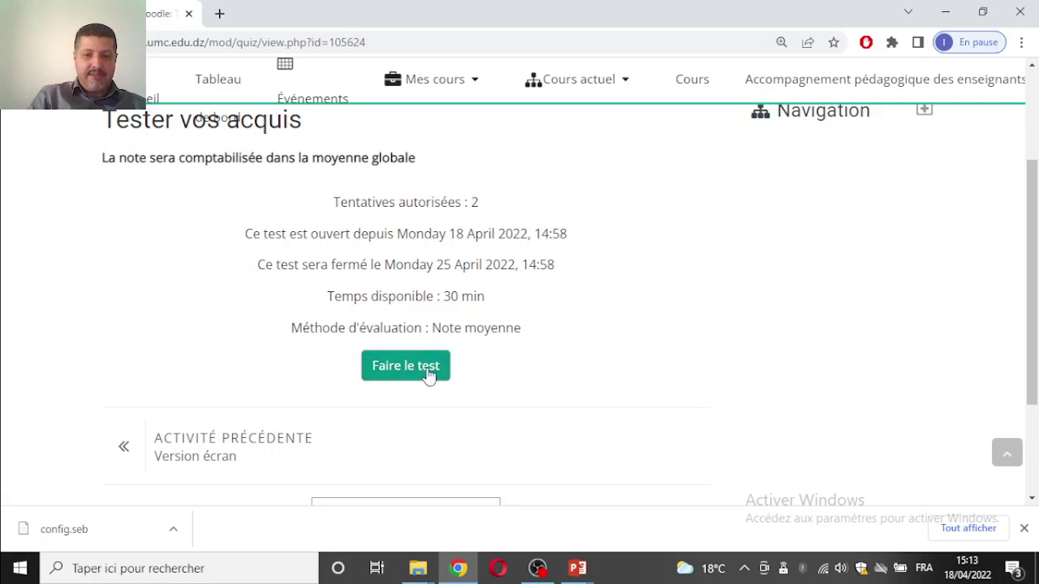
# - Try to return from the student view to the normal role
pyautogui.moveTo(1037, 369); pyautogui.dragTo(1037, 260)
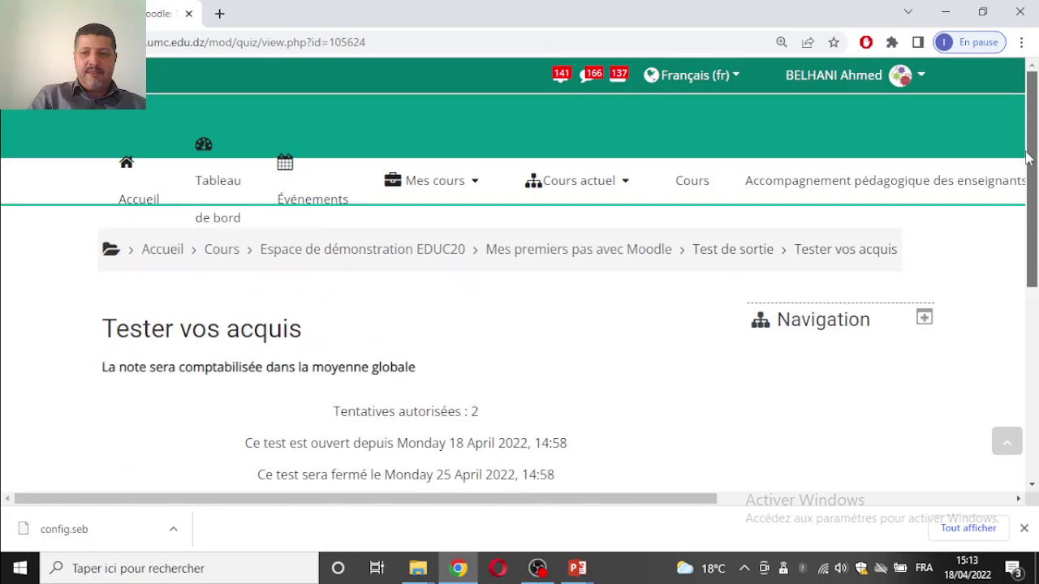
pyautogui.click(900, 75)
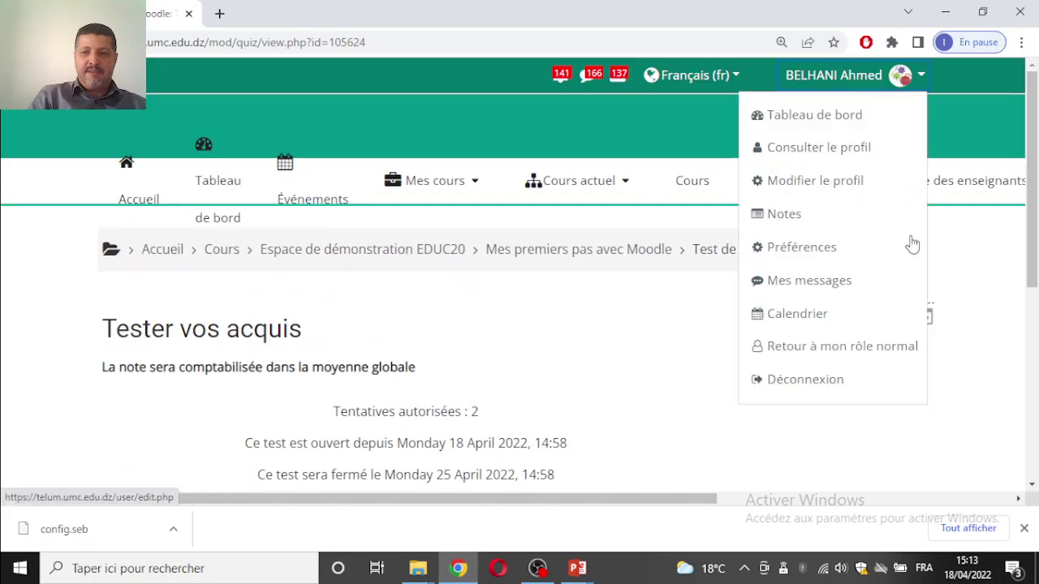
pyautogui.click(862, 359)
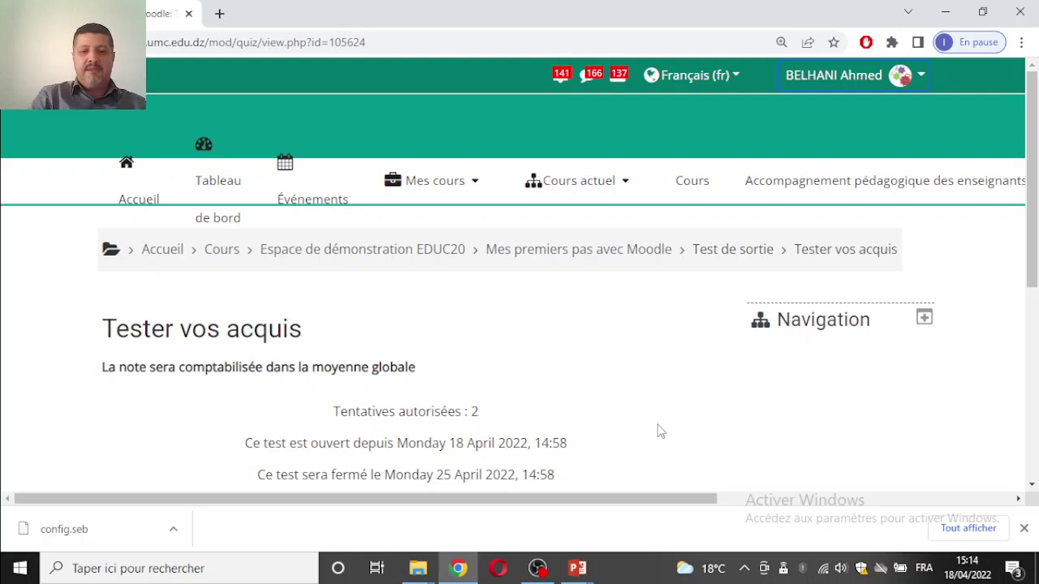
pyautogui.moveTo(549, 570)
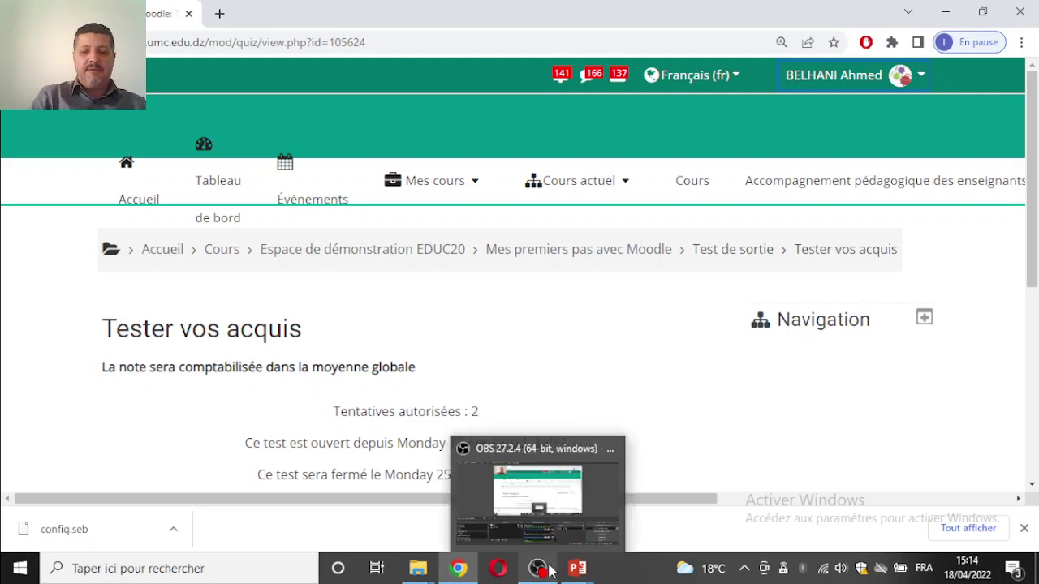